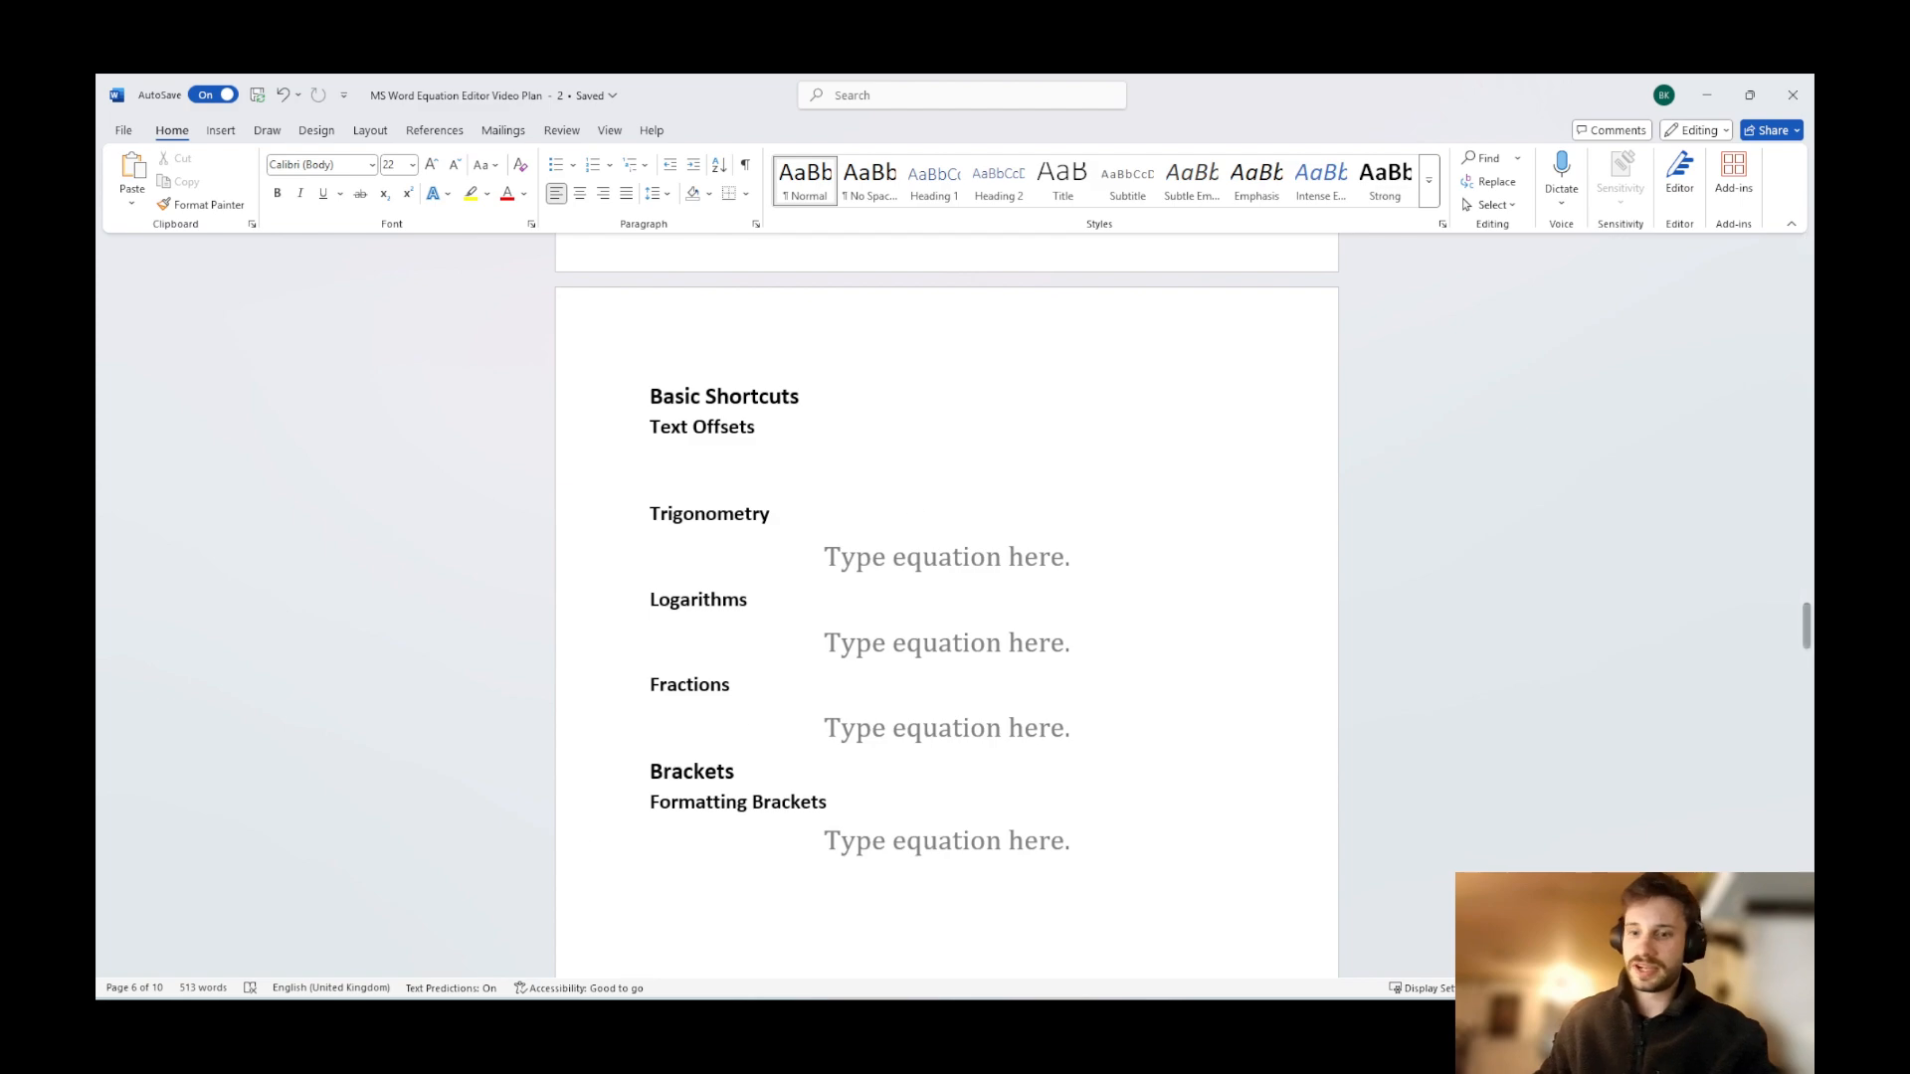
Switch to the Differentiation Module Summary presentation in PowerPoint, examine the equations on slides 7 to 11, and return to the Word document.
{"action": "key", "text": "alt+Tab"}
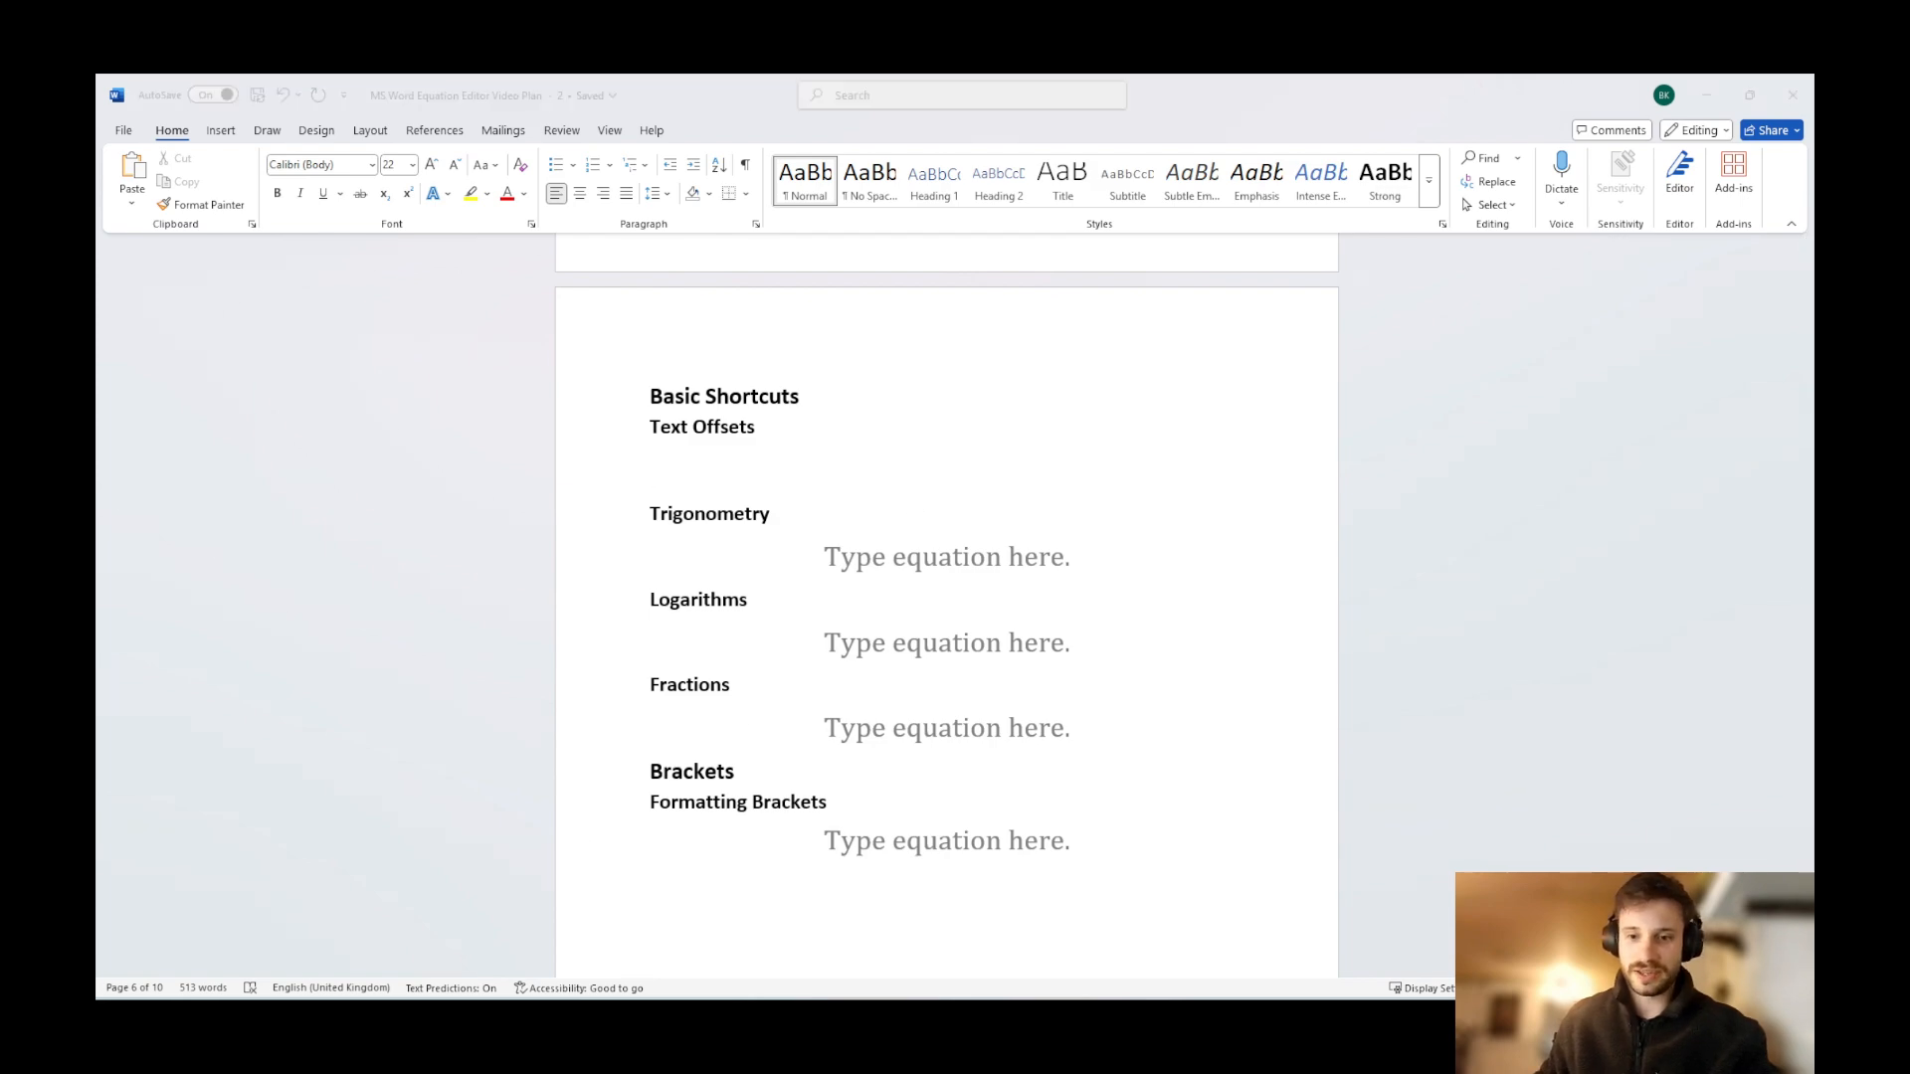
{"action": "left_click", "coordinate": [224, 523]}
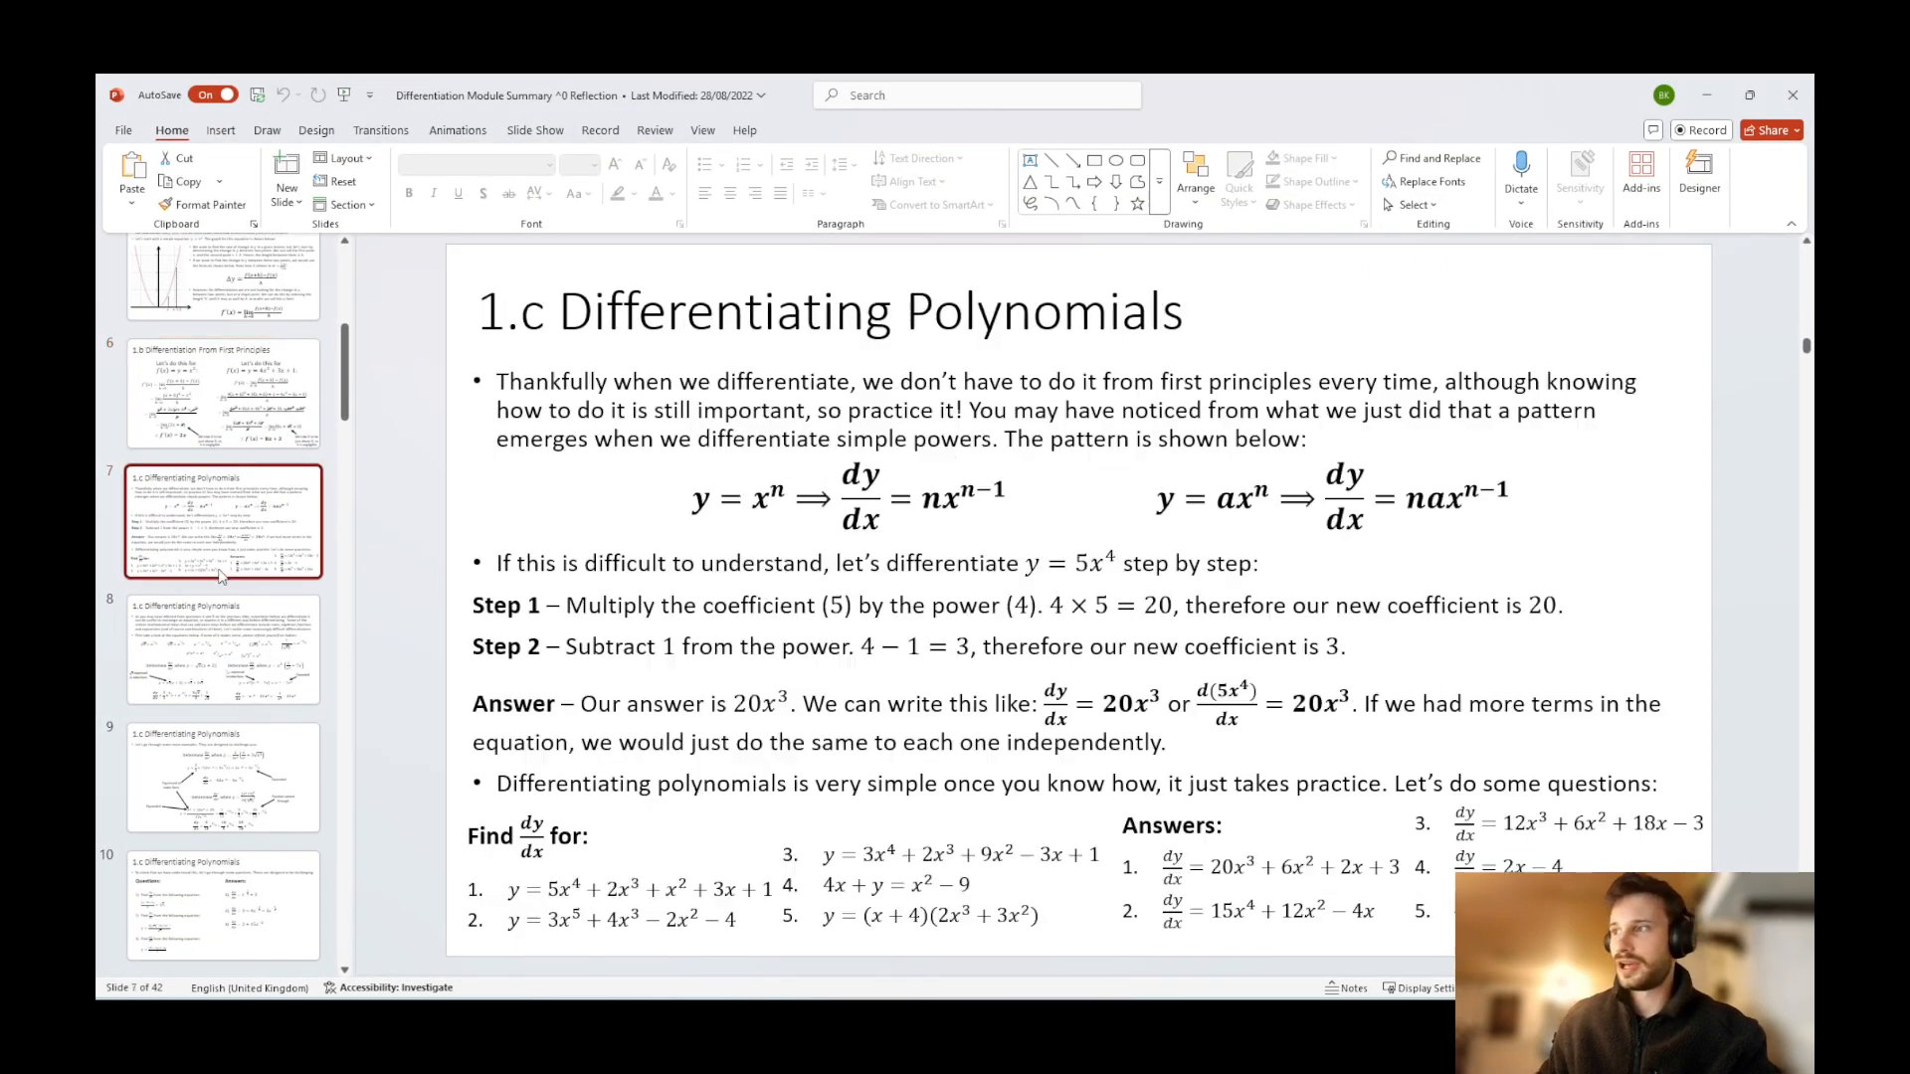
{"action": "left_click", "coordinate": [202, 656]}
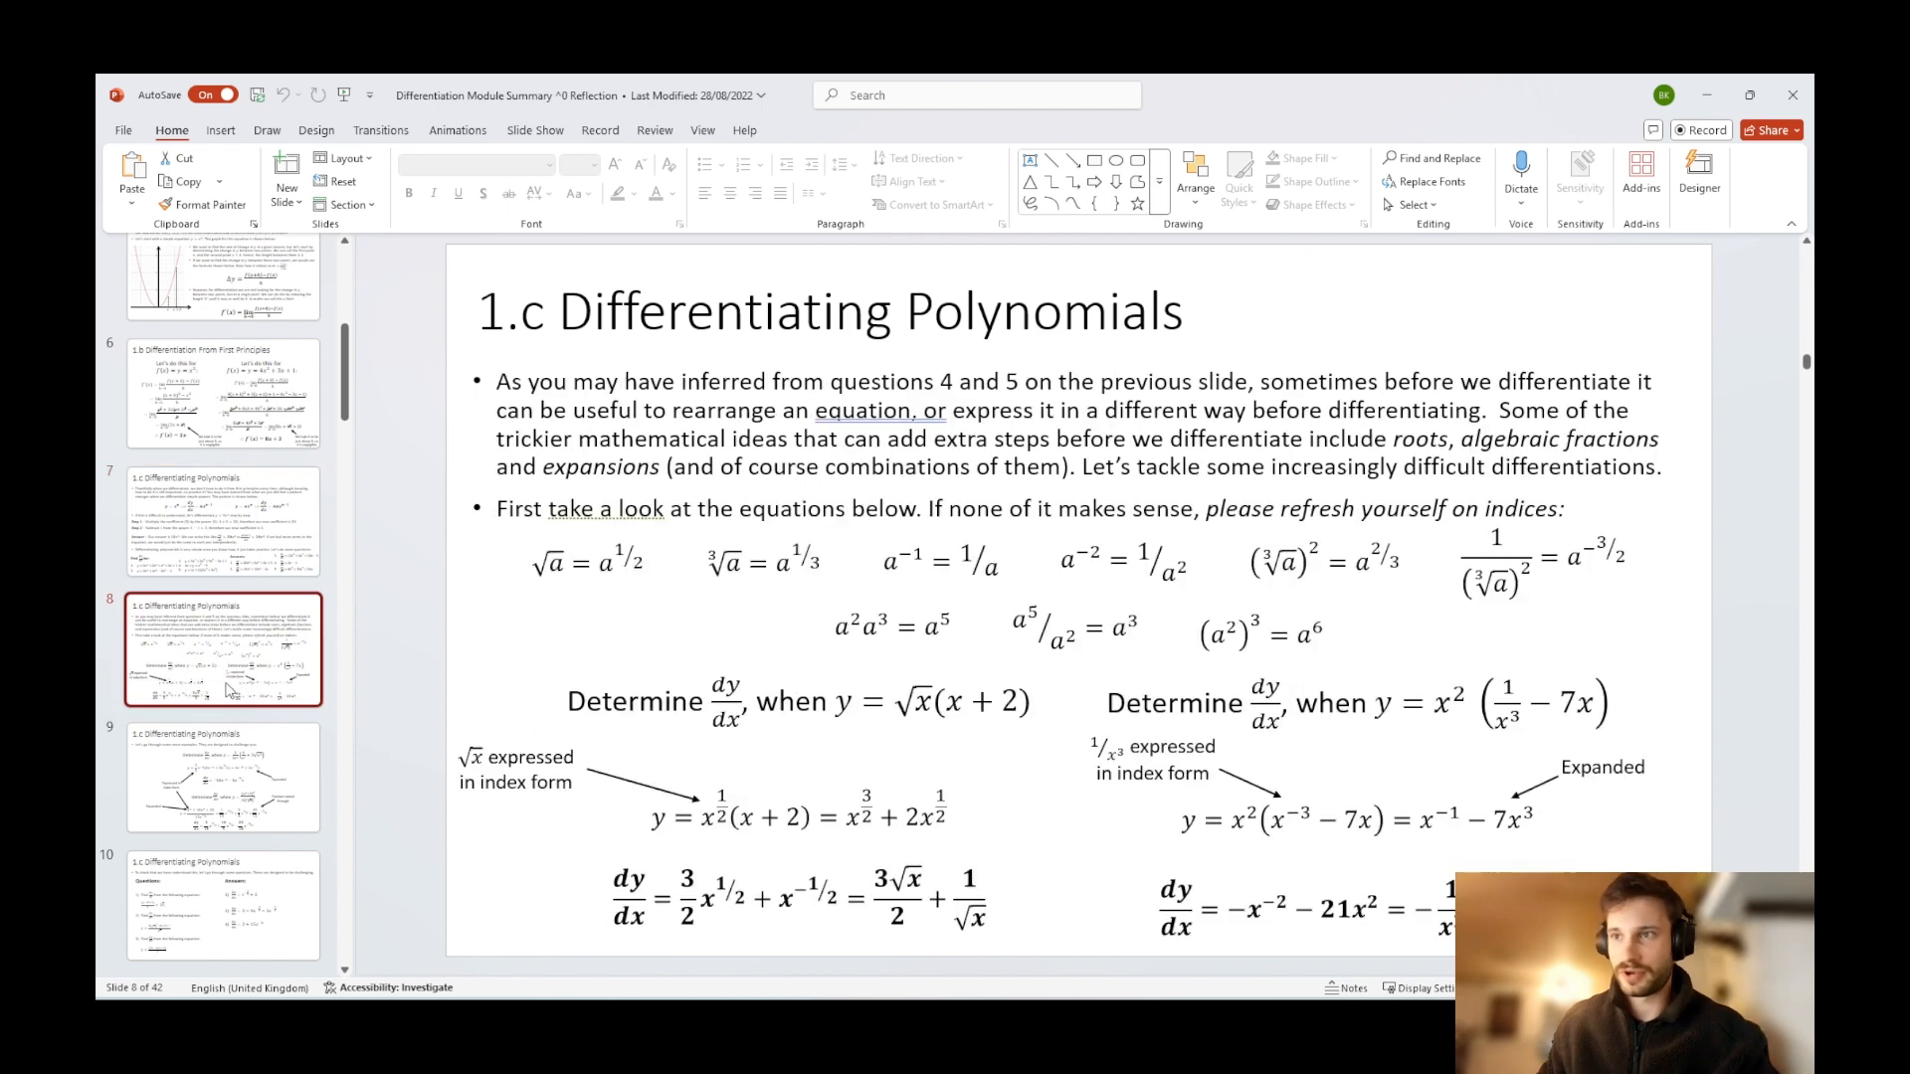
{"action": "scroll", "coordinate": [281, 748], "scroll_direction": "down", "scroll_amount": 2}
{"action": "left_click", "coordinate": [278, 617]}
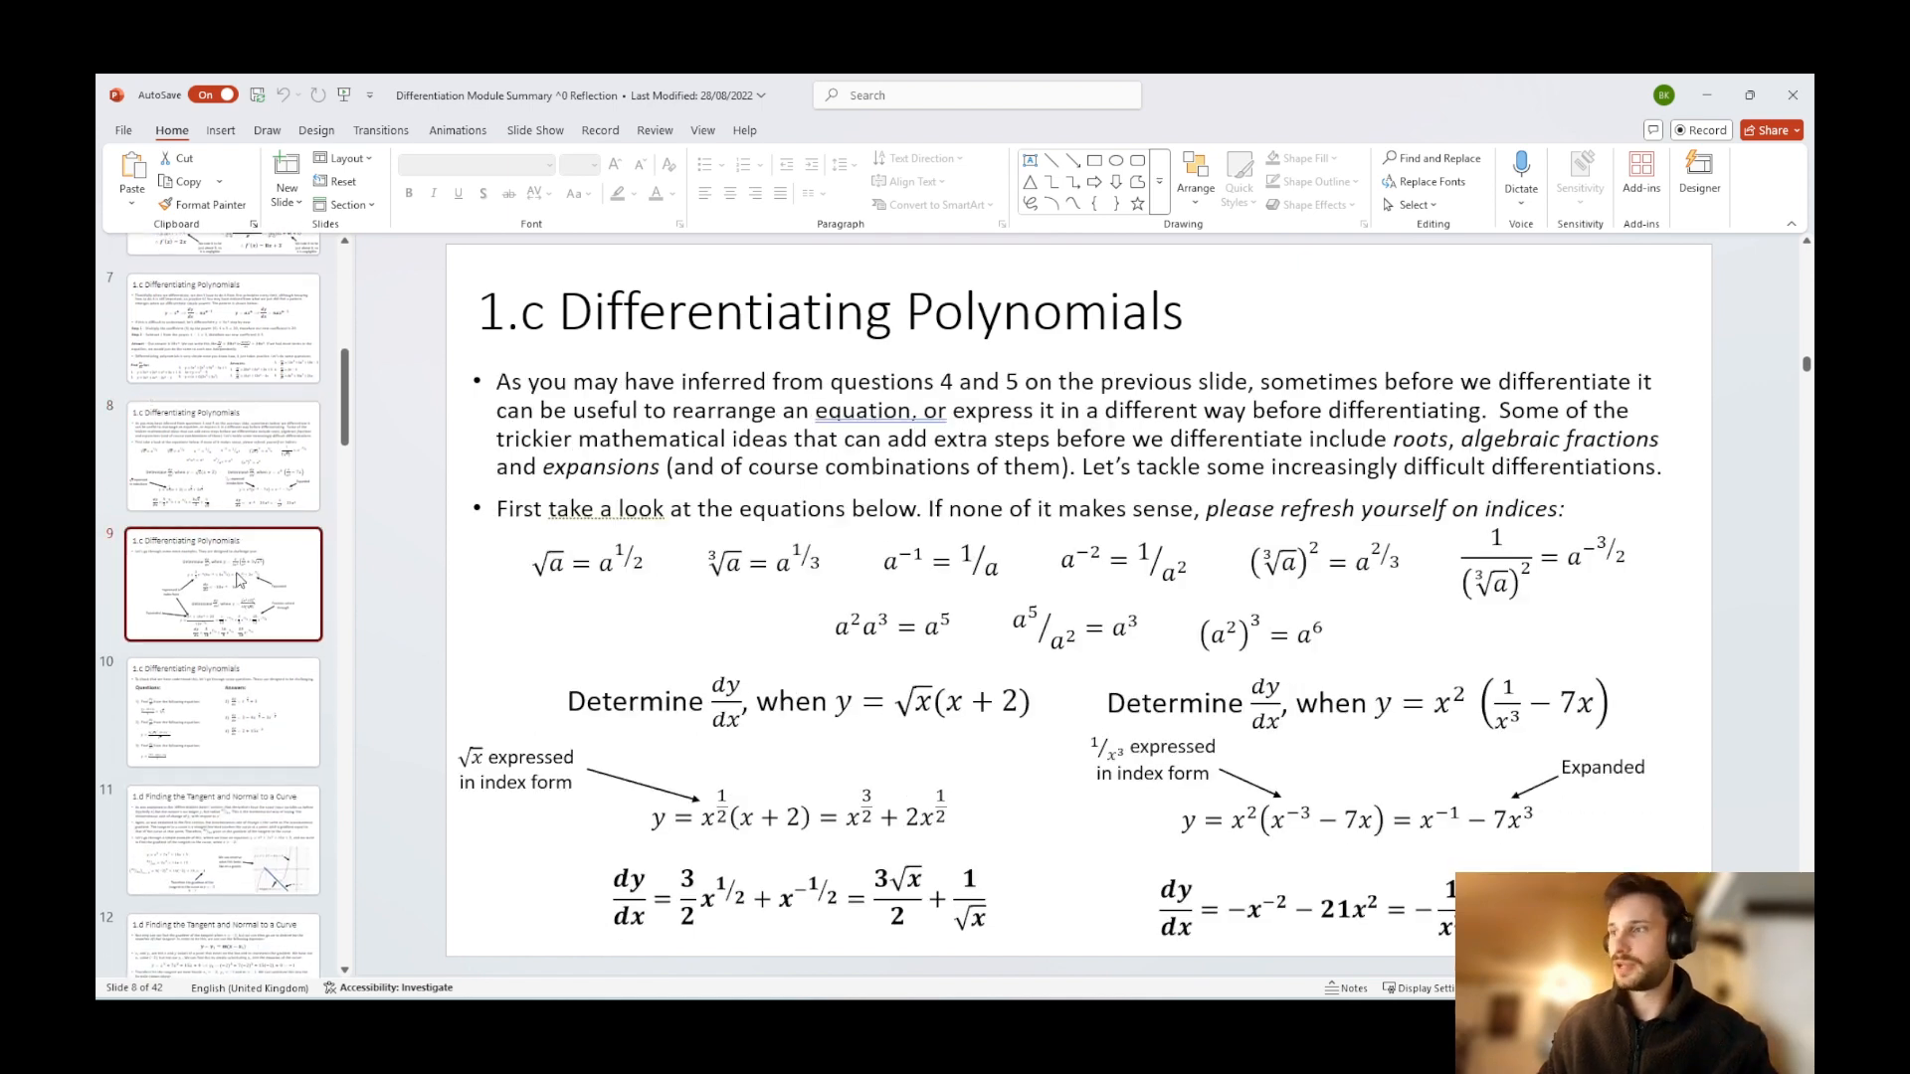
{"action": "left_click", "coordinate": [267, 714]}
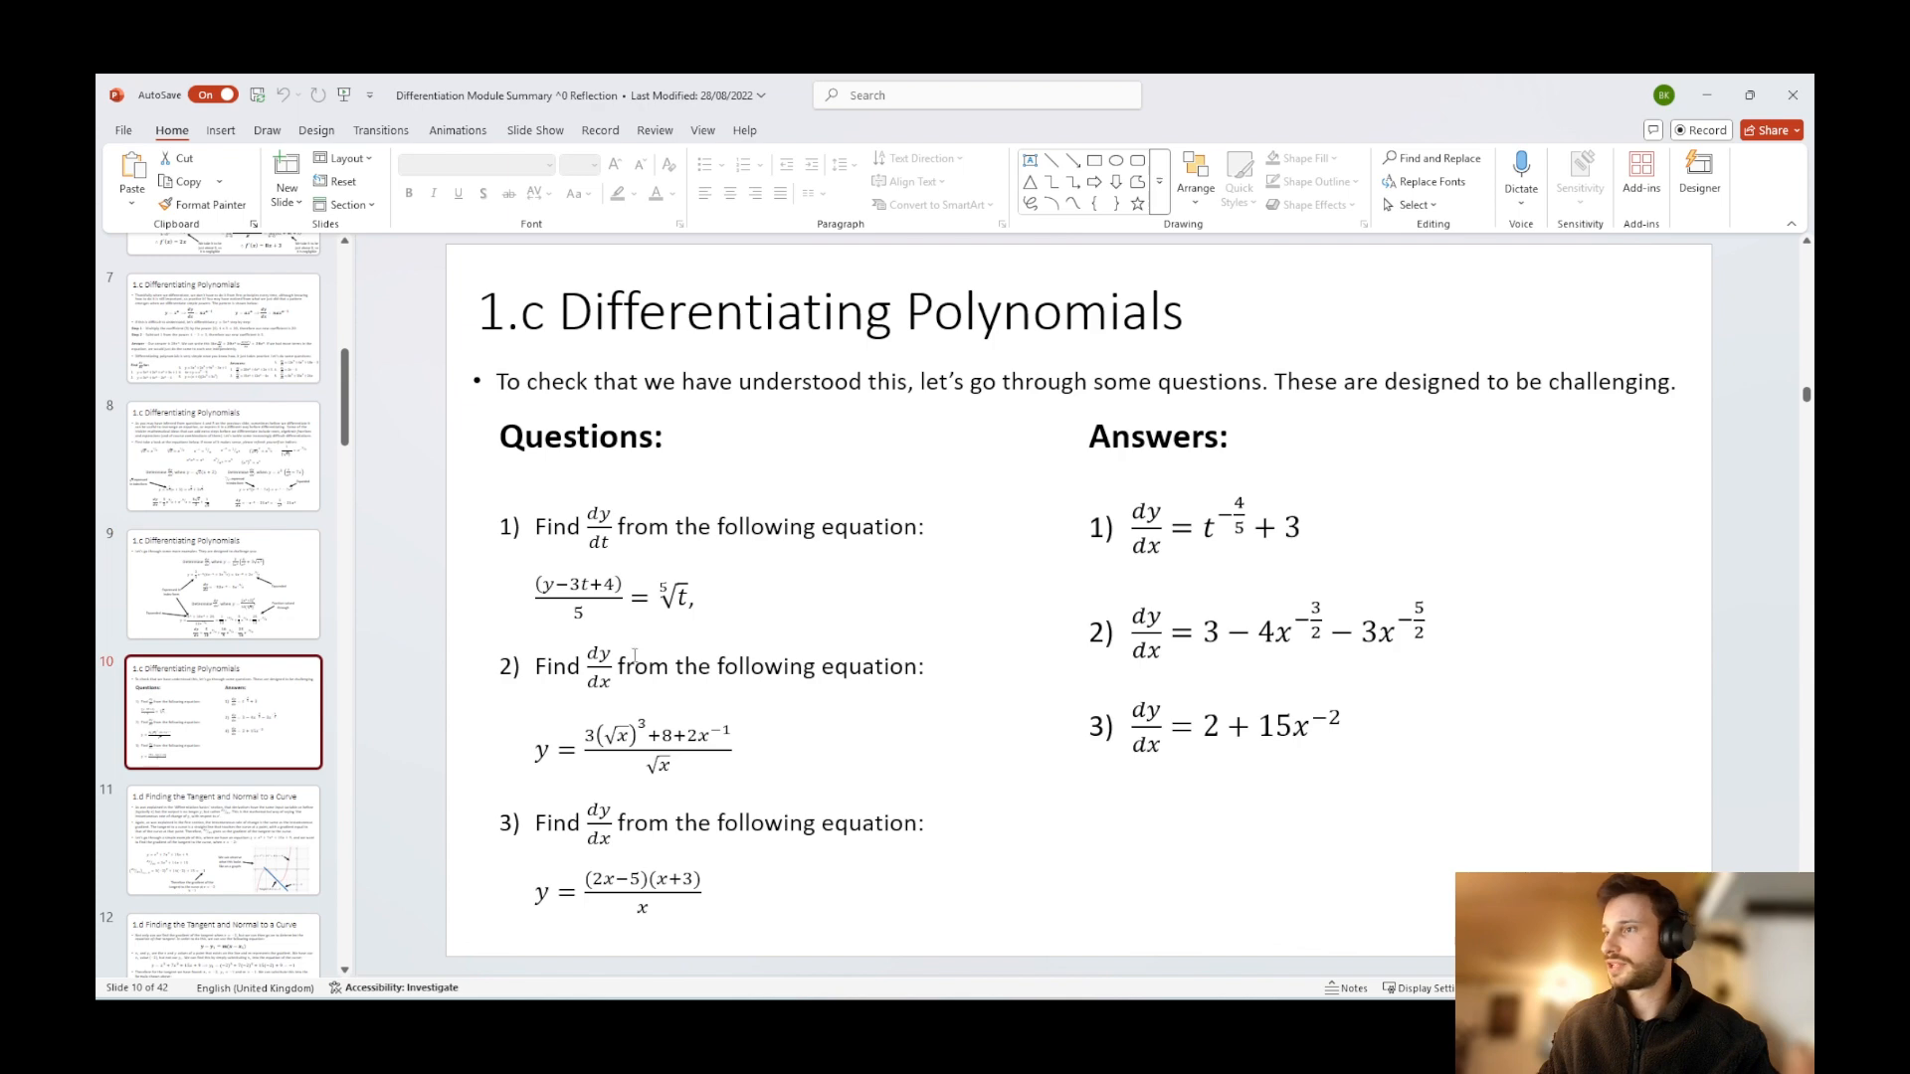
{"action": "left_click", "coordinate": [212, 833]}
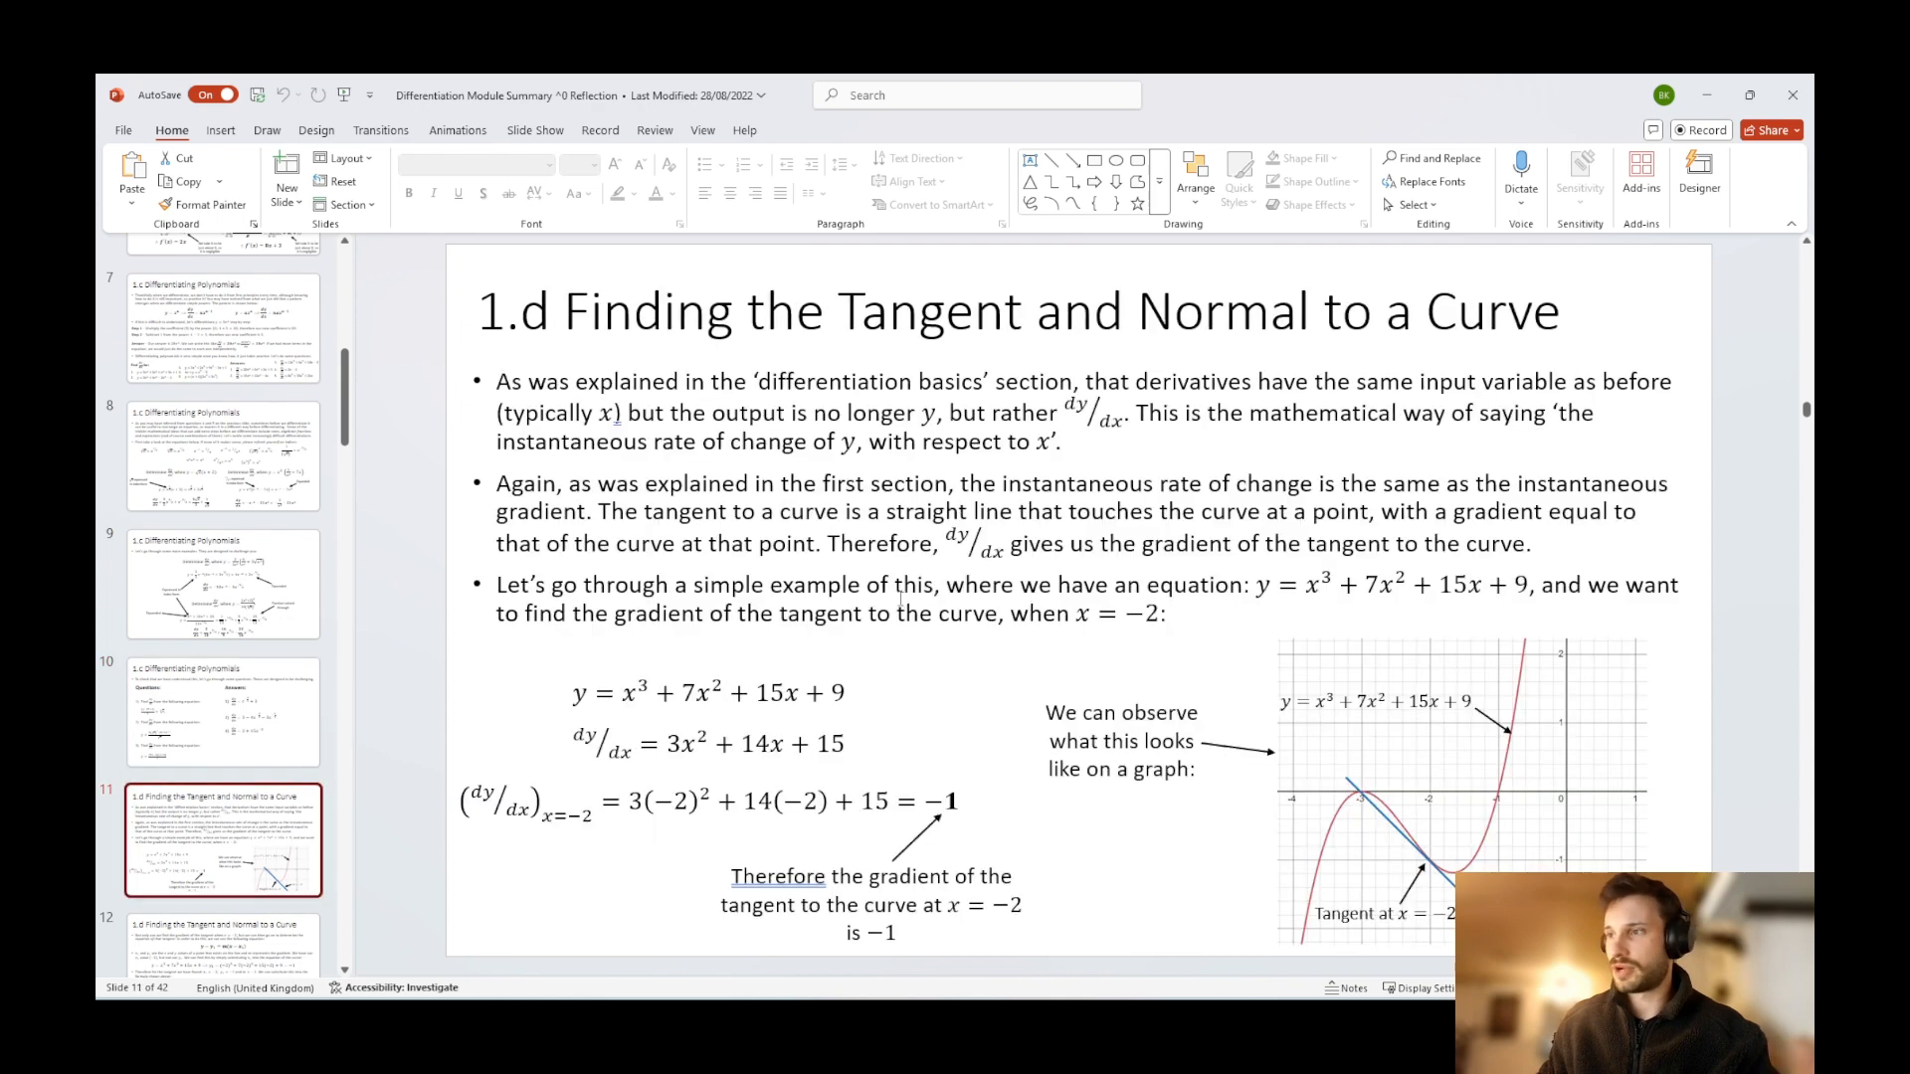
{"action": "left_click", "coordinate": [1707, 95]}
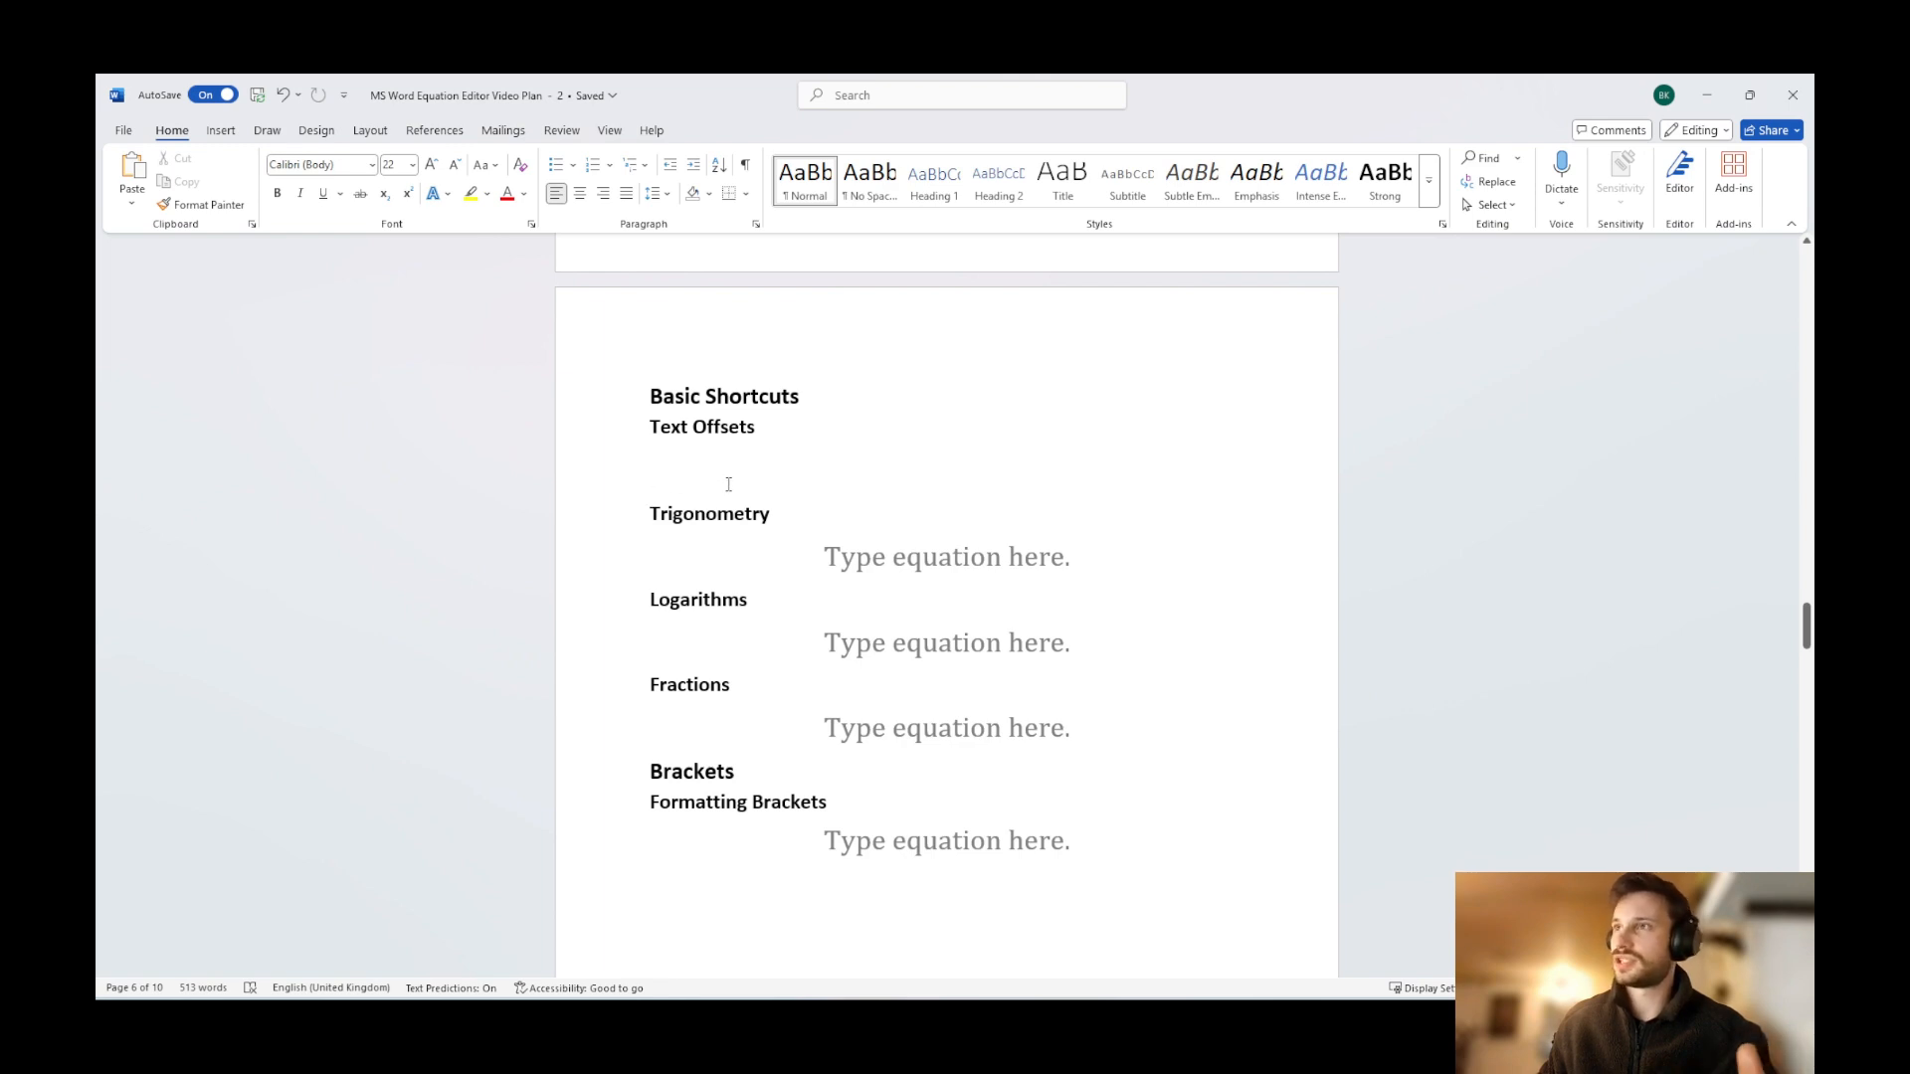
Insert an equation under the Text Offsets heading and add an empty superscript structure to it.
{"action": "left_click", "coordinate": [227, 131]}
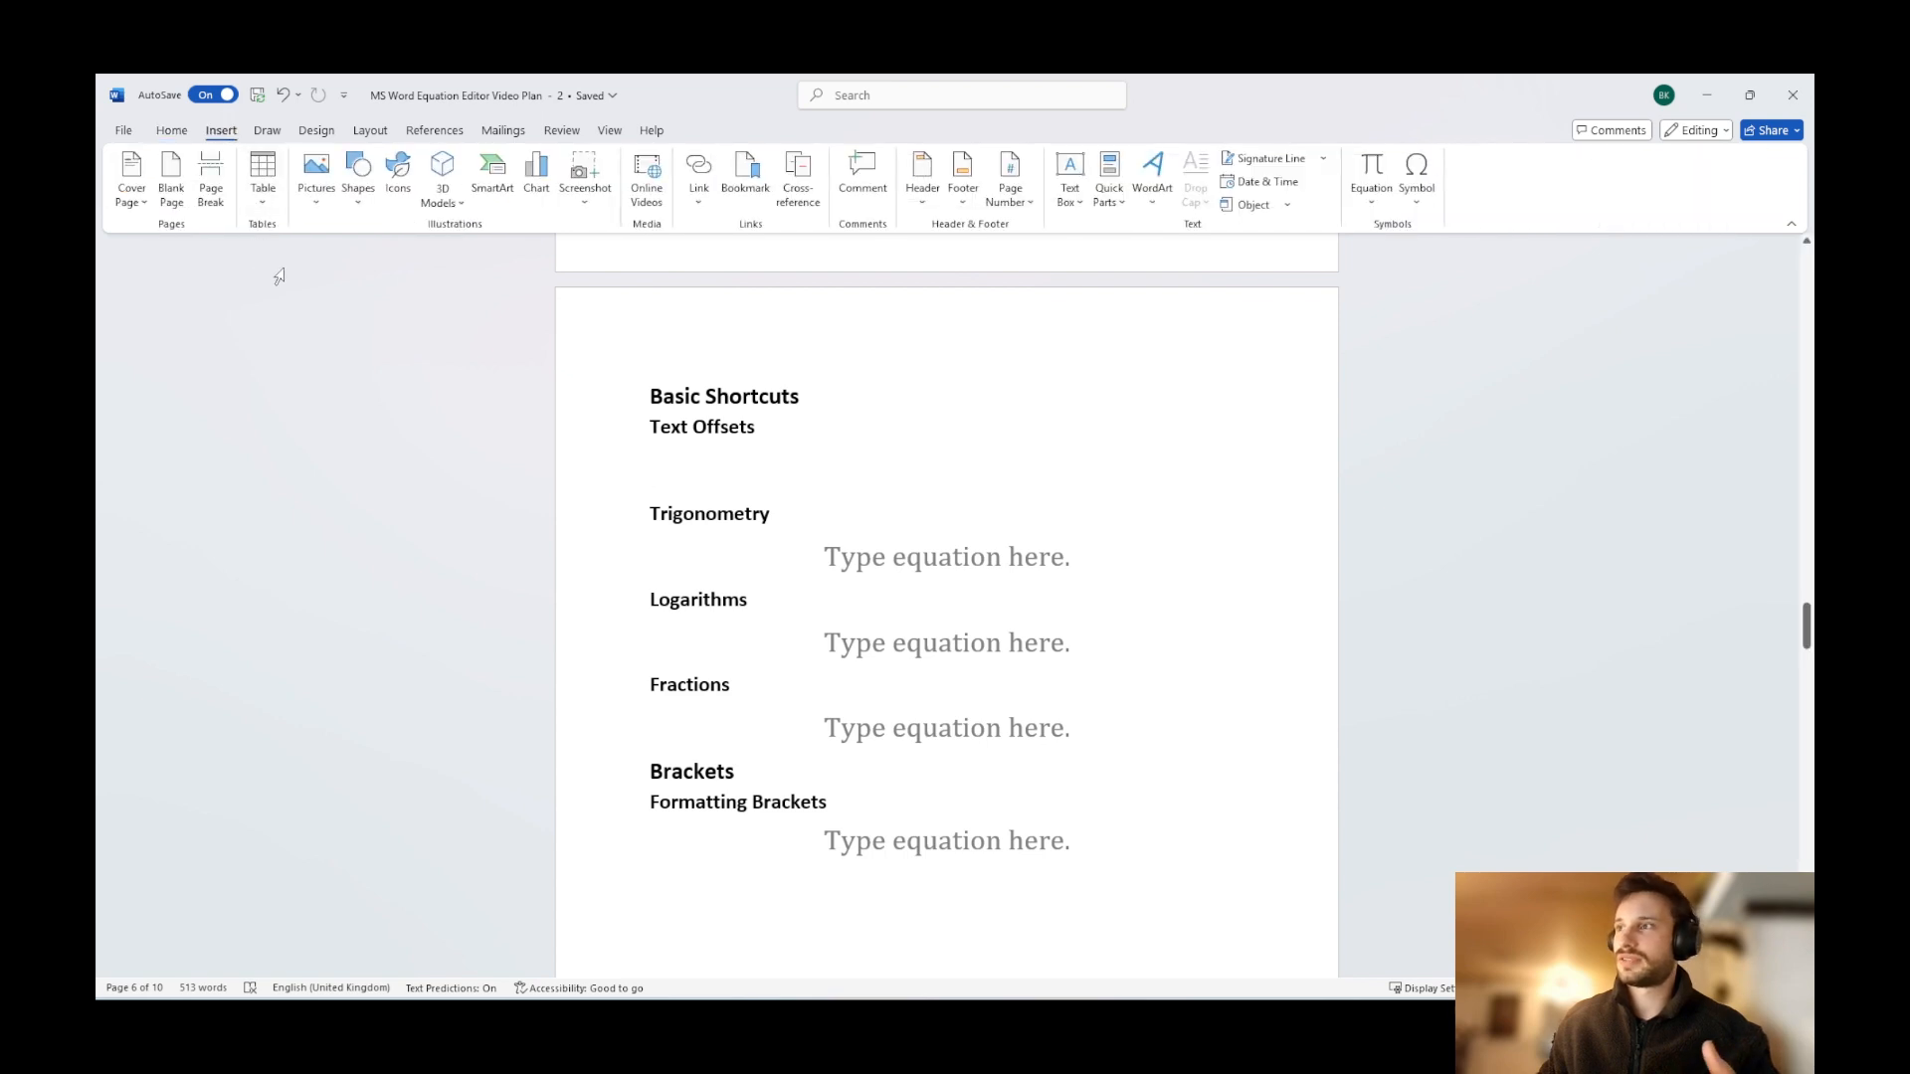
{"action": "left_click", "coordinate": [185, 135]}
{"action": "left_click", "coordinate": [219, 139]}
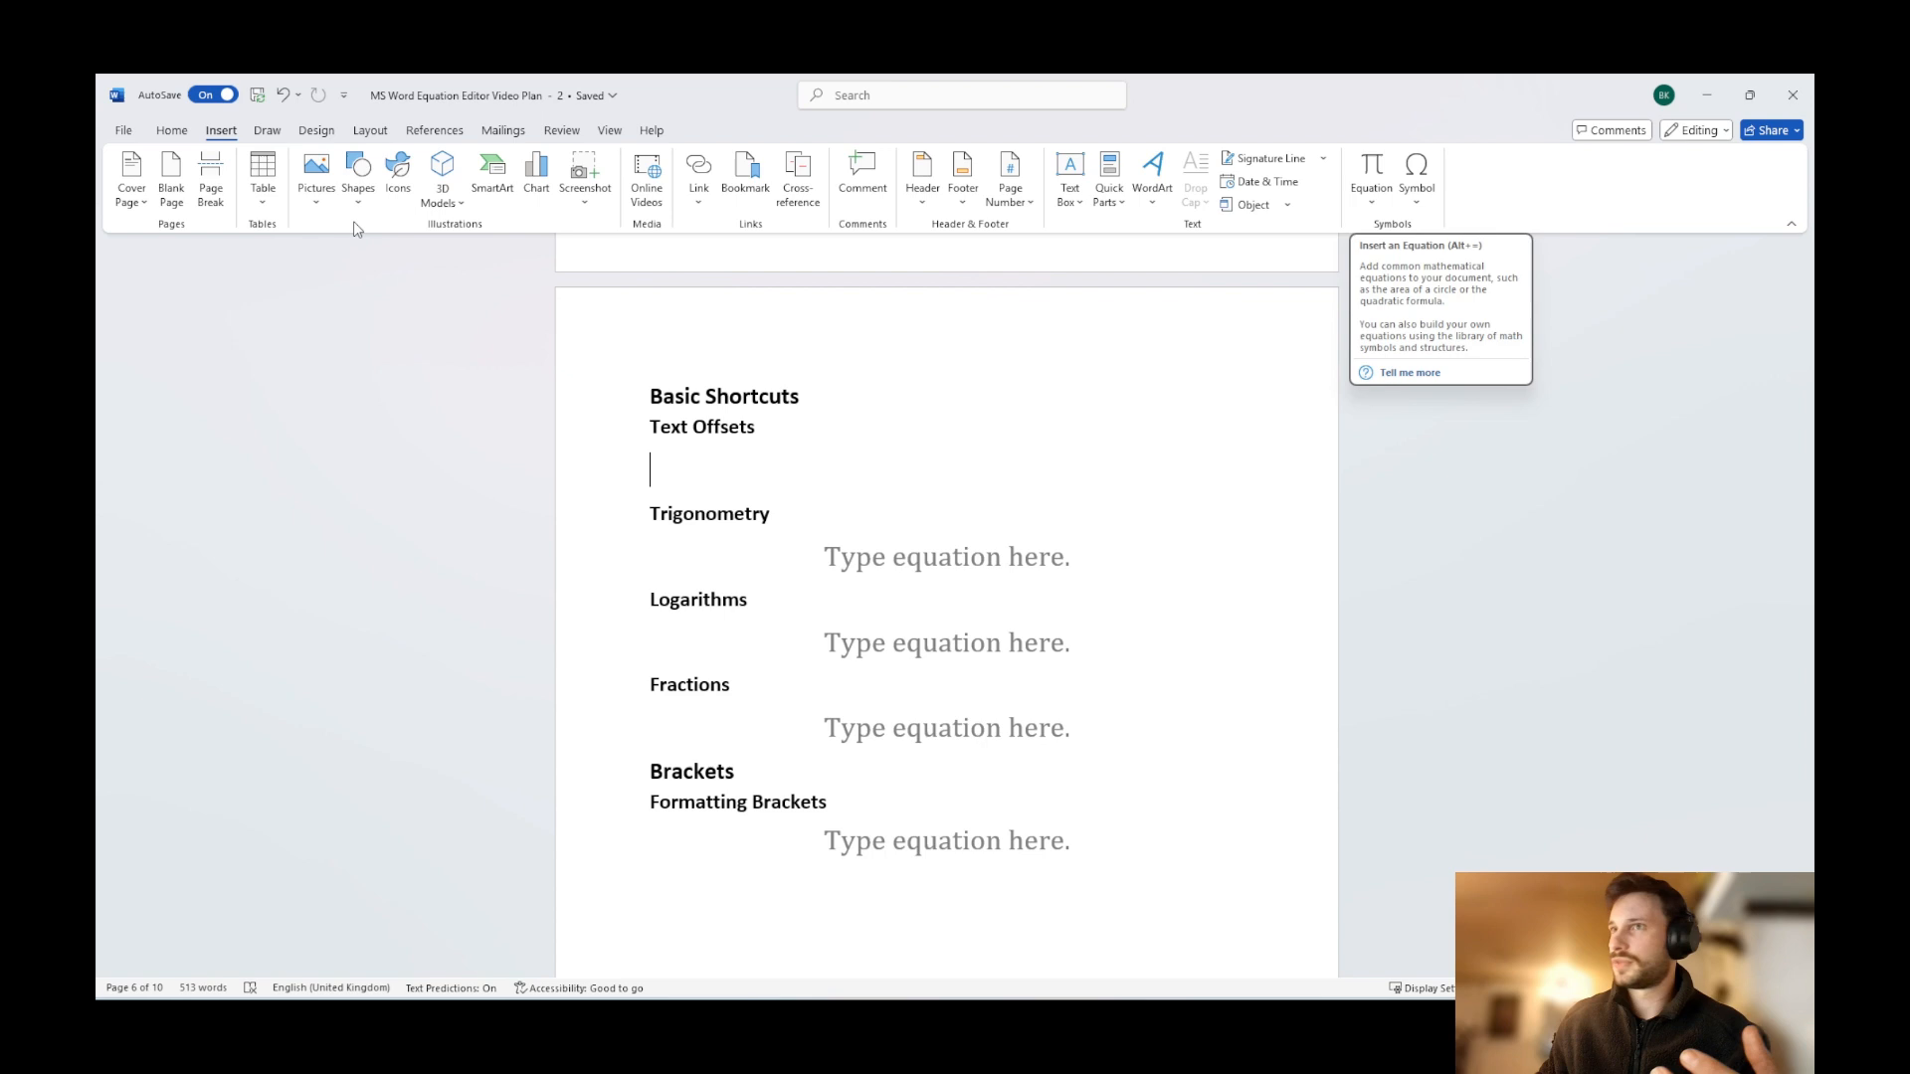
{"action": "left_click", "coordinate": [1379, 172]}
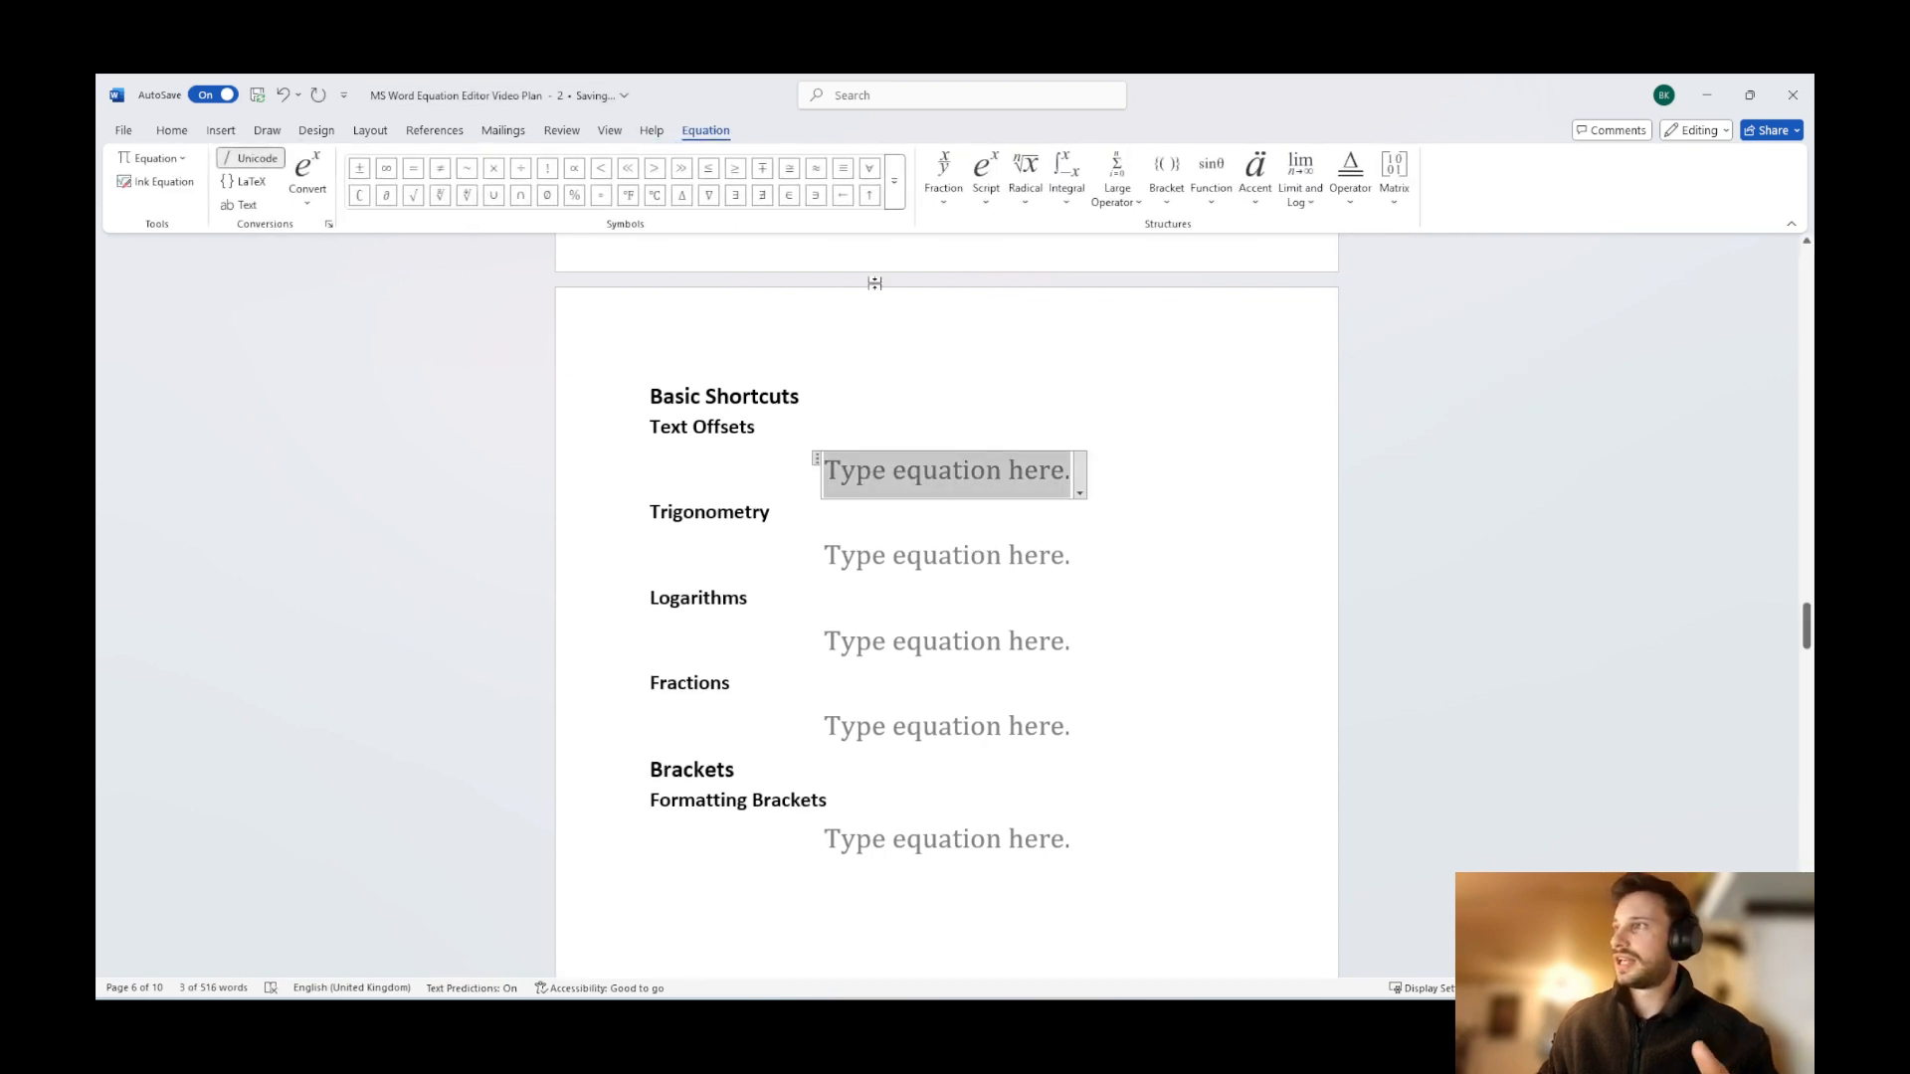
{"action": "left_click", "coordinate": [984, 174]}
{"action": "left_click", "coordinate": [984, 285]}
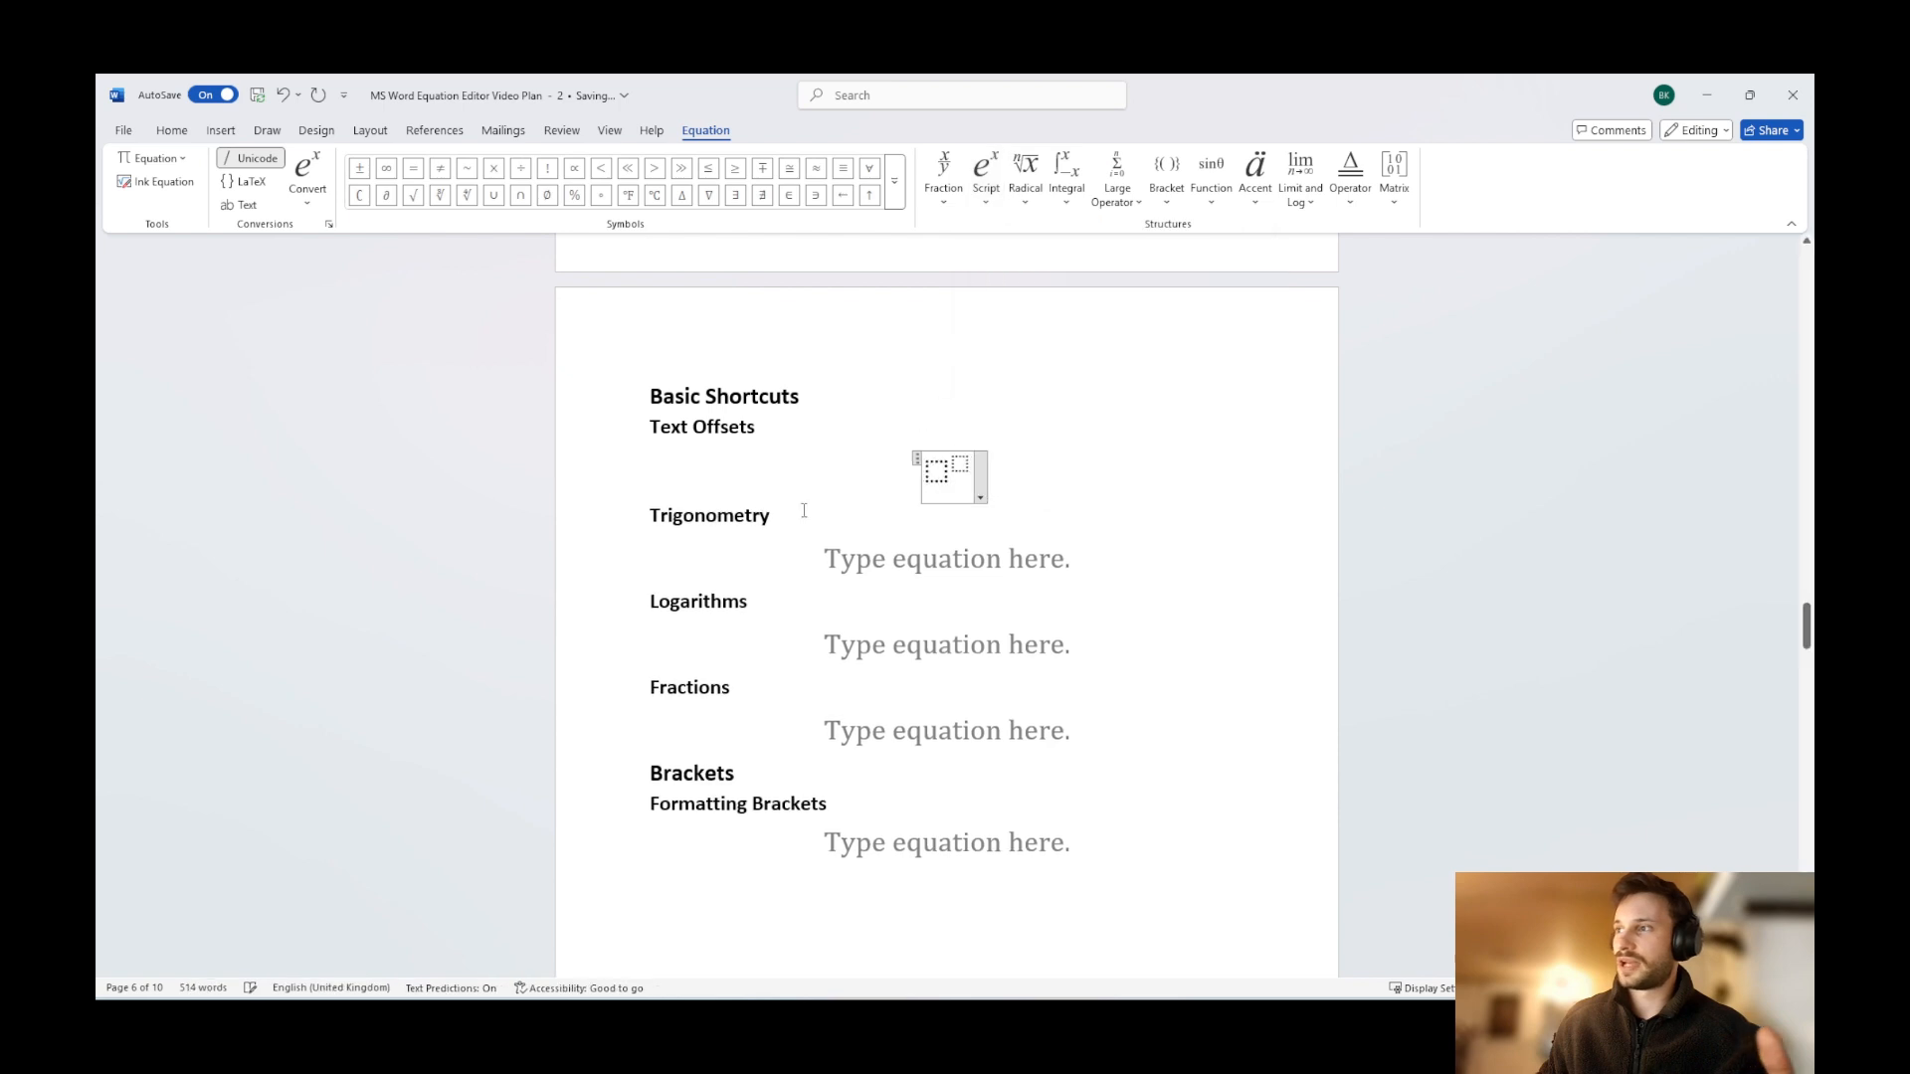
Examine the script, radical and function structures available for the equation.
{"action": "left_click", "coordinate": [984, 179]}
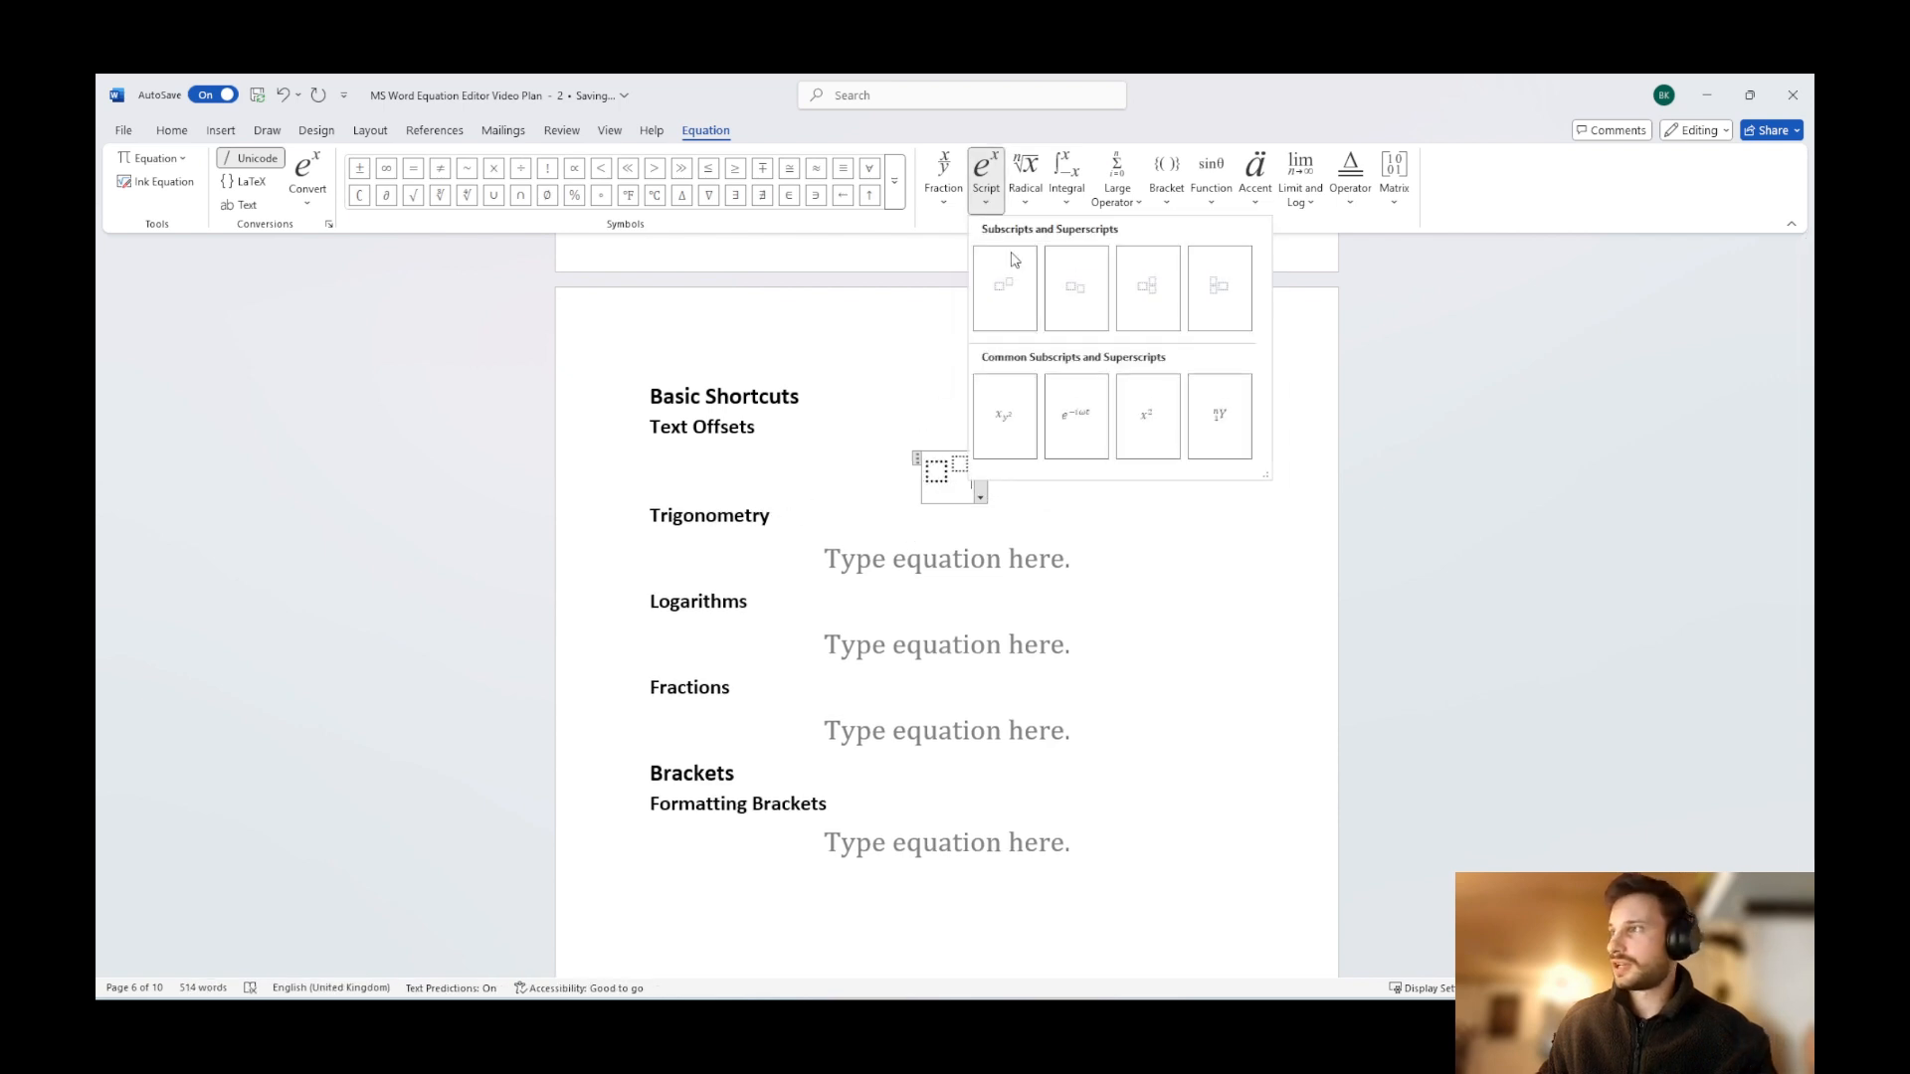
{"action": "left_click", "coordinate": [1024, 179]}
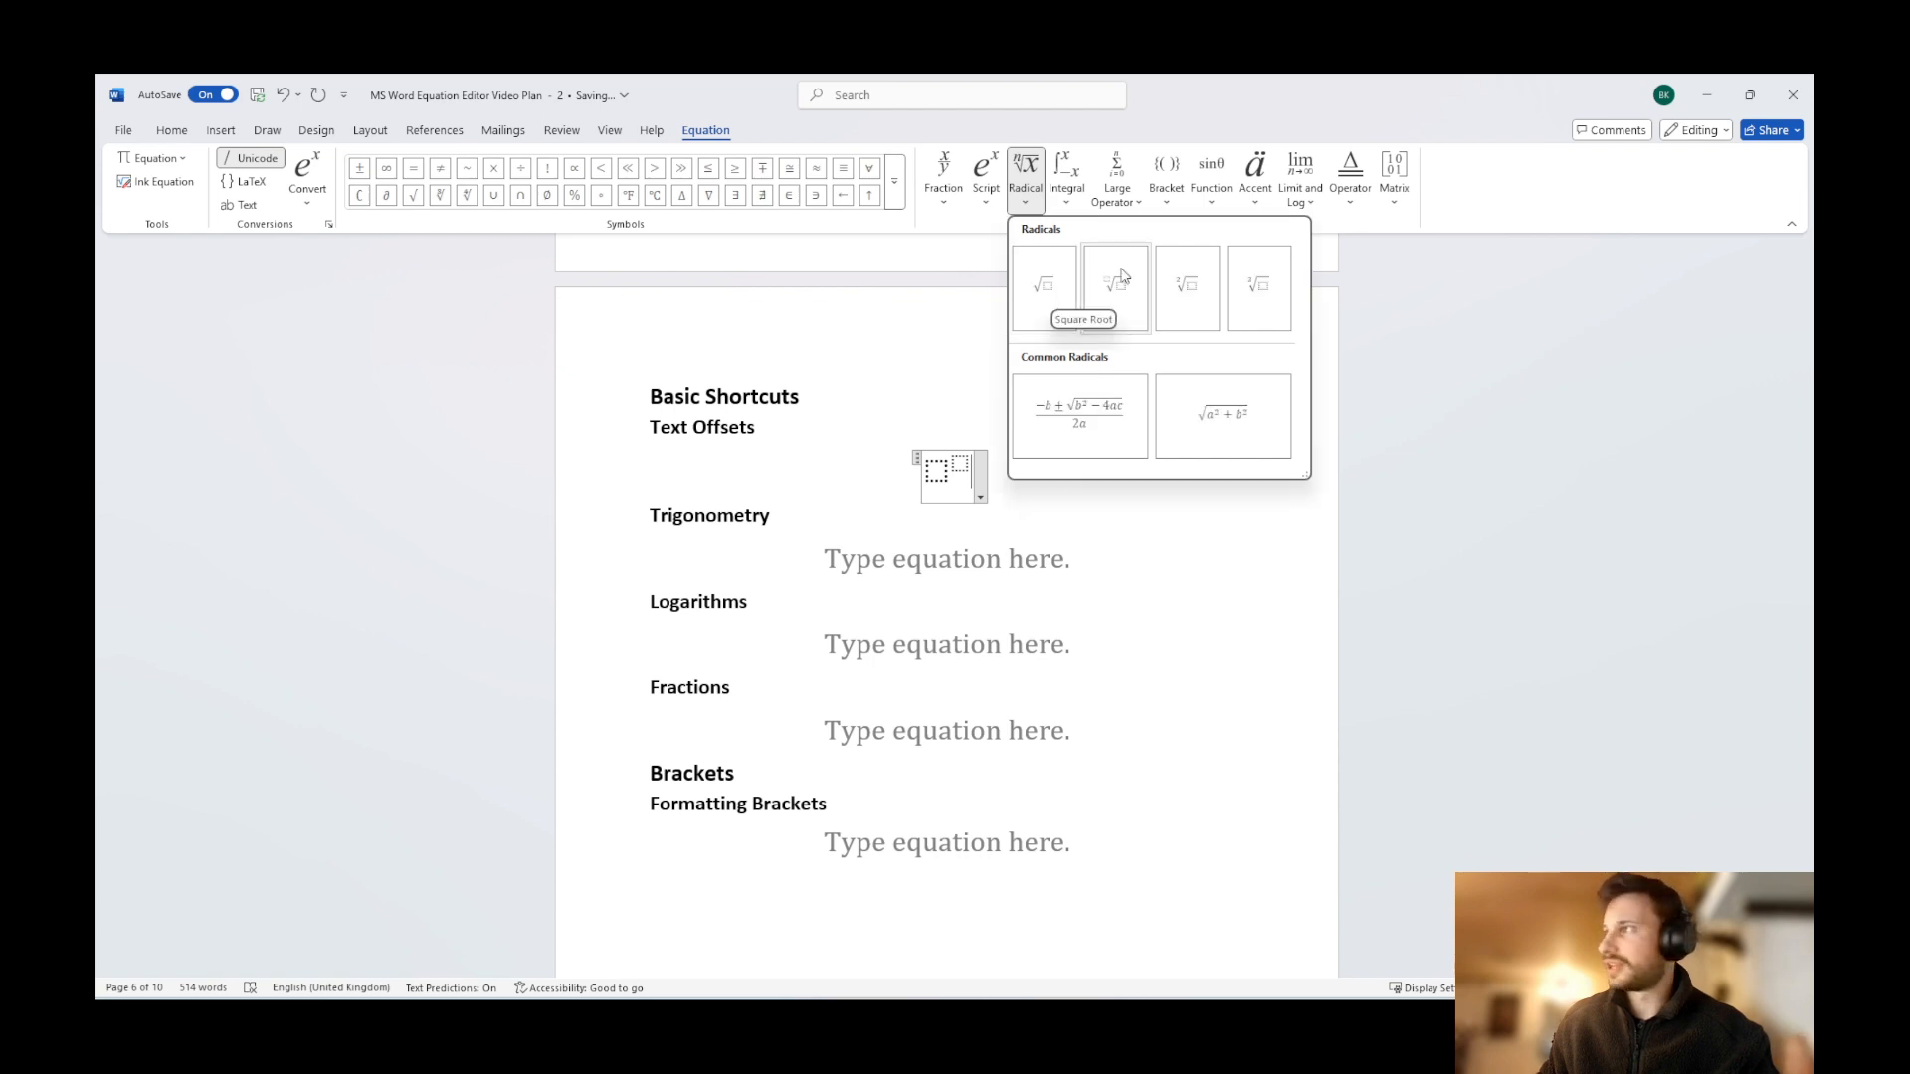
{"action": "left_click", "coordinate": [1213, 184]}
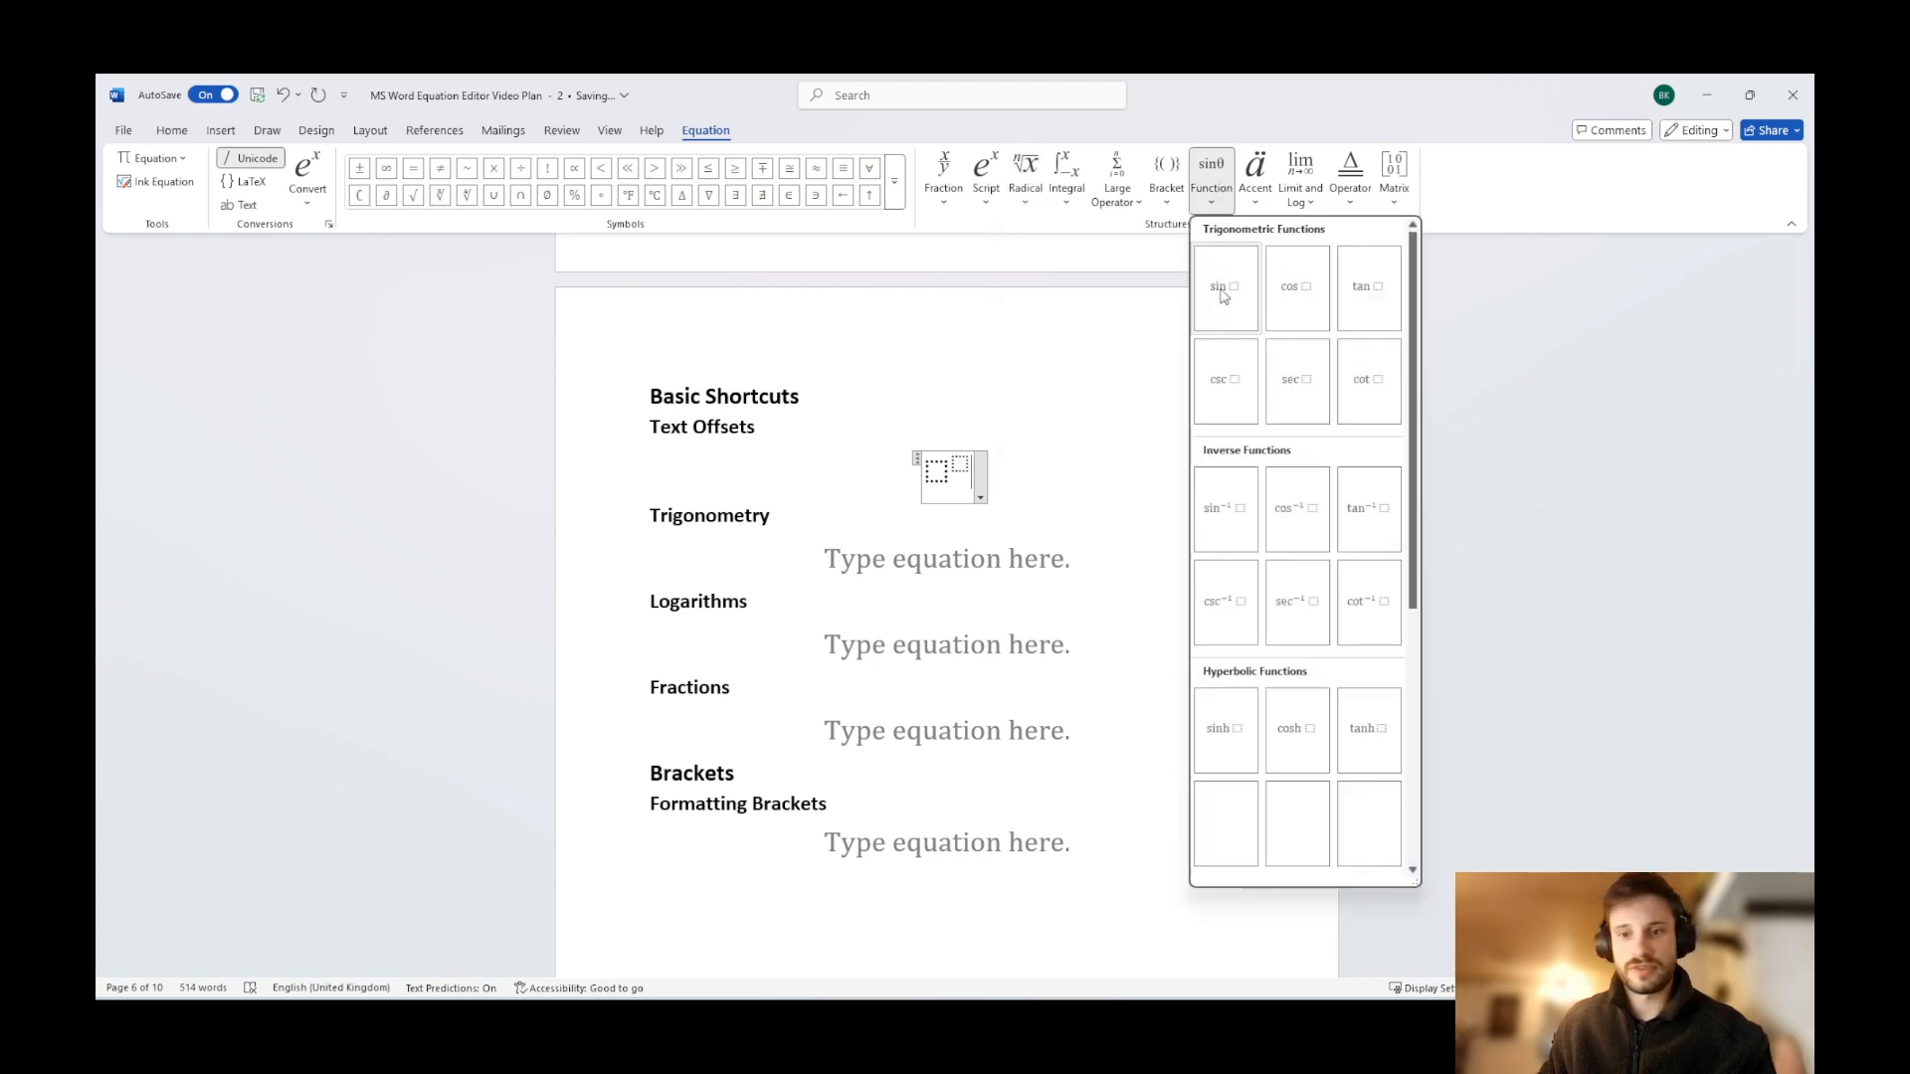
{"action": "left_click", "coordinate": [1009, 479]}
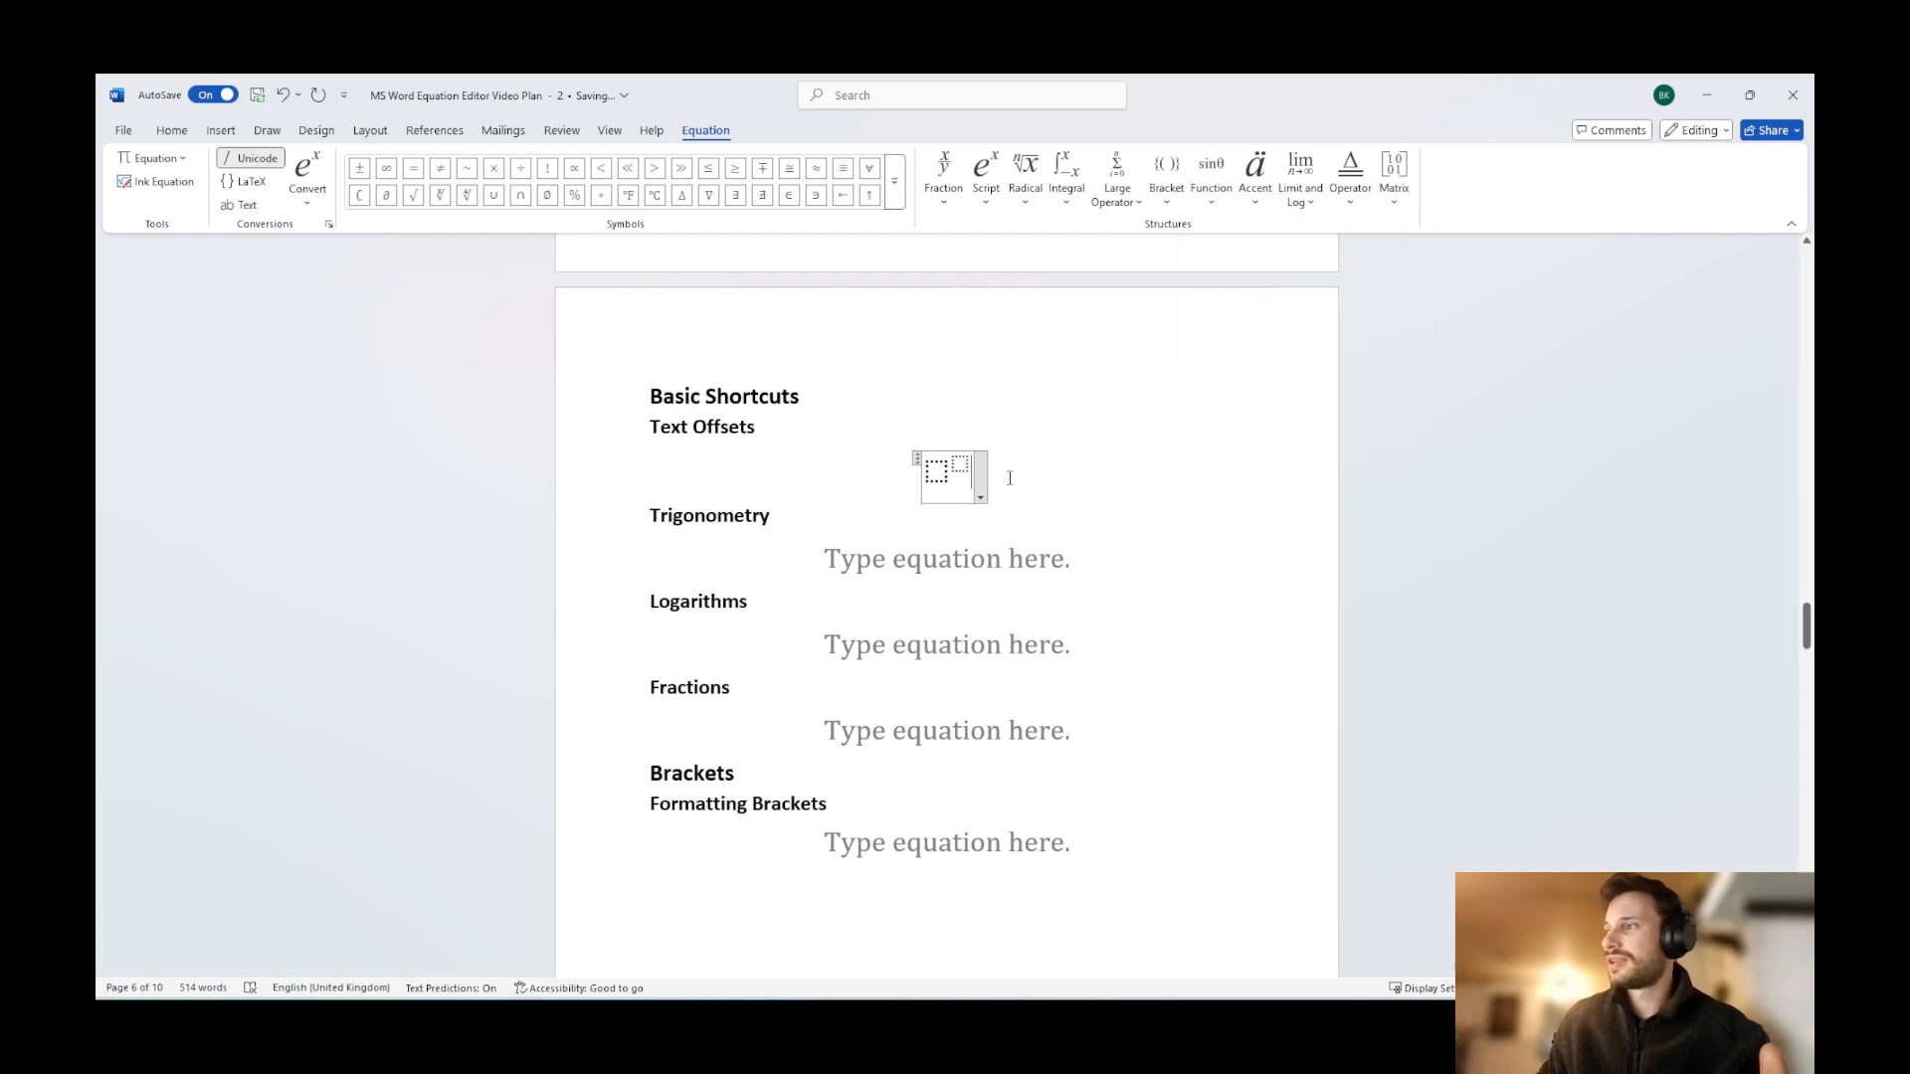
Delete the empty superscript equation under the Text Offsets heading.
{"action": "left_click", "coordinate": [1012, 470]}
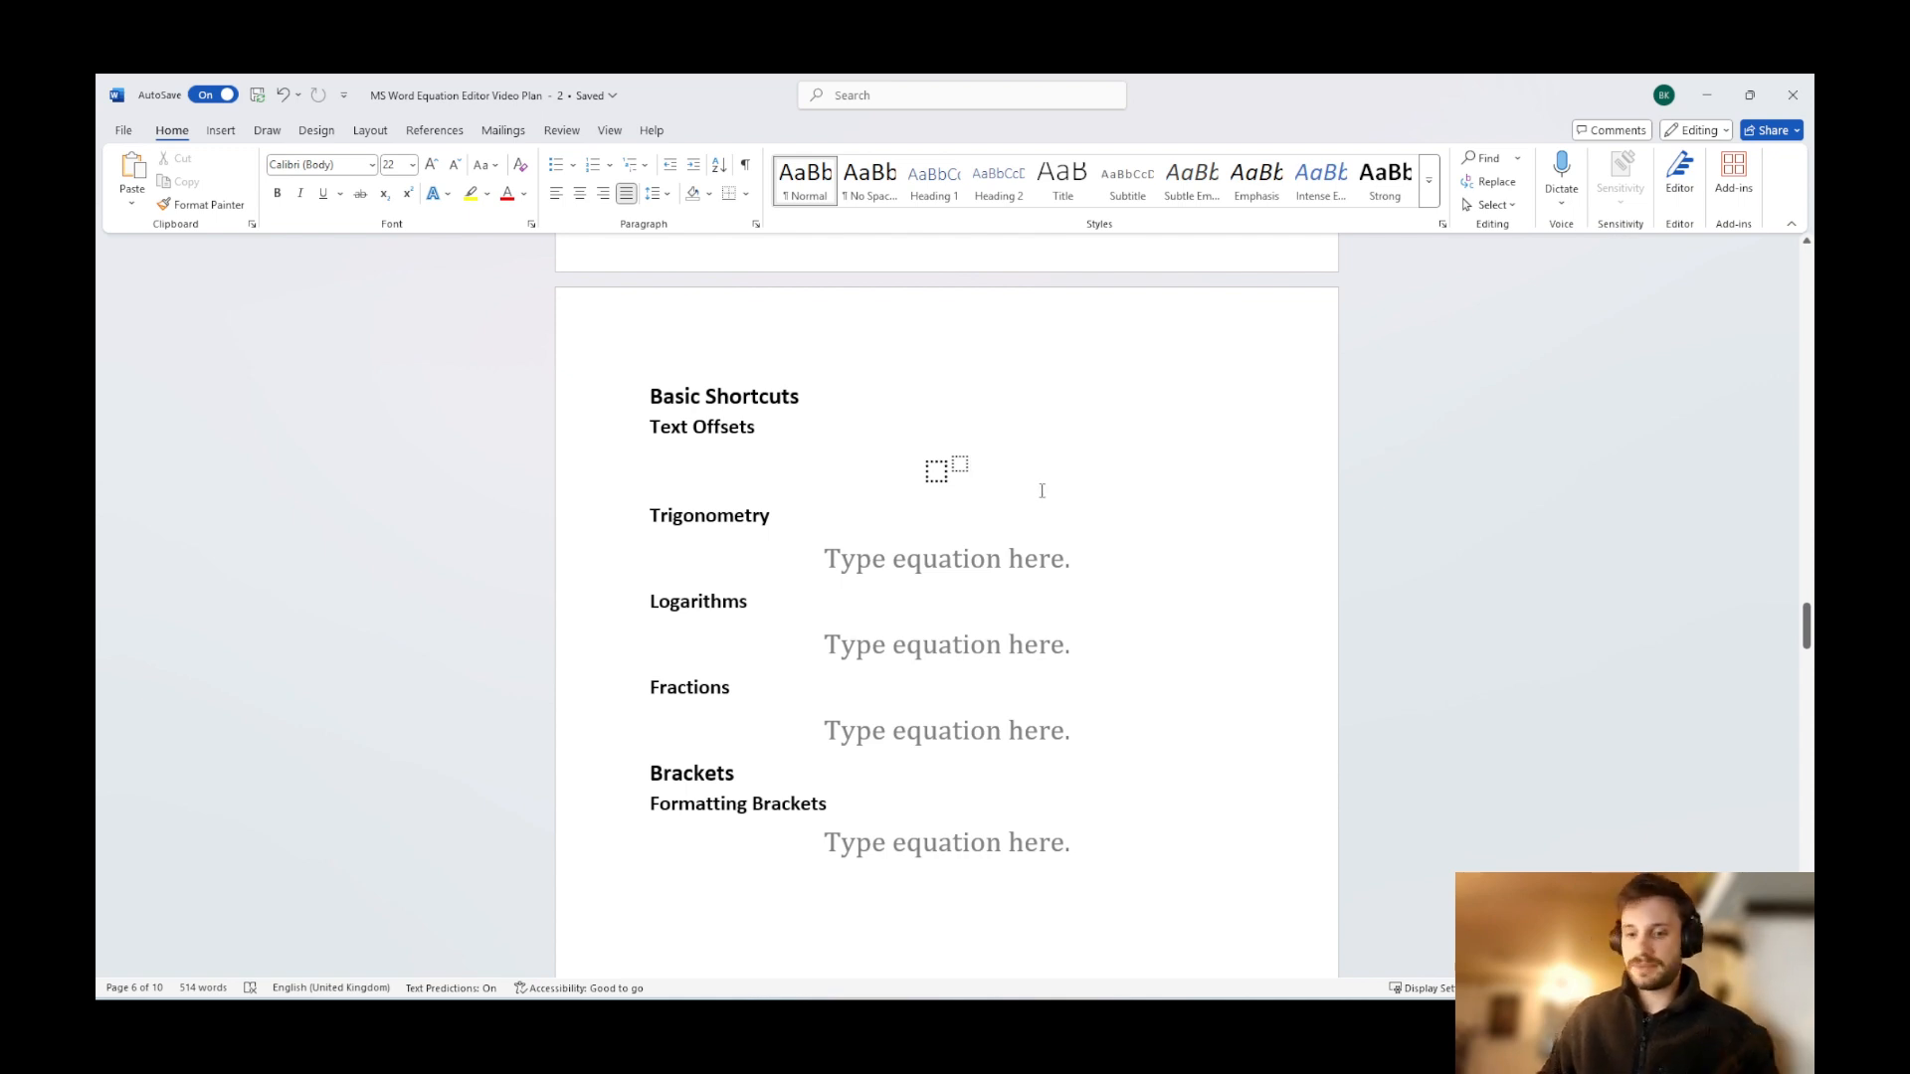
{"action": "key", "text": "BackSpace"}
{"action": "key", "text": "BackSpace"}
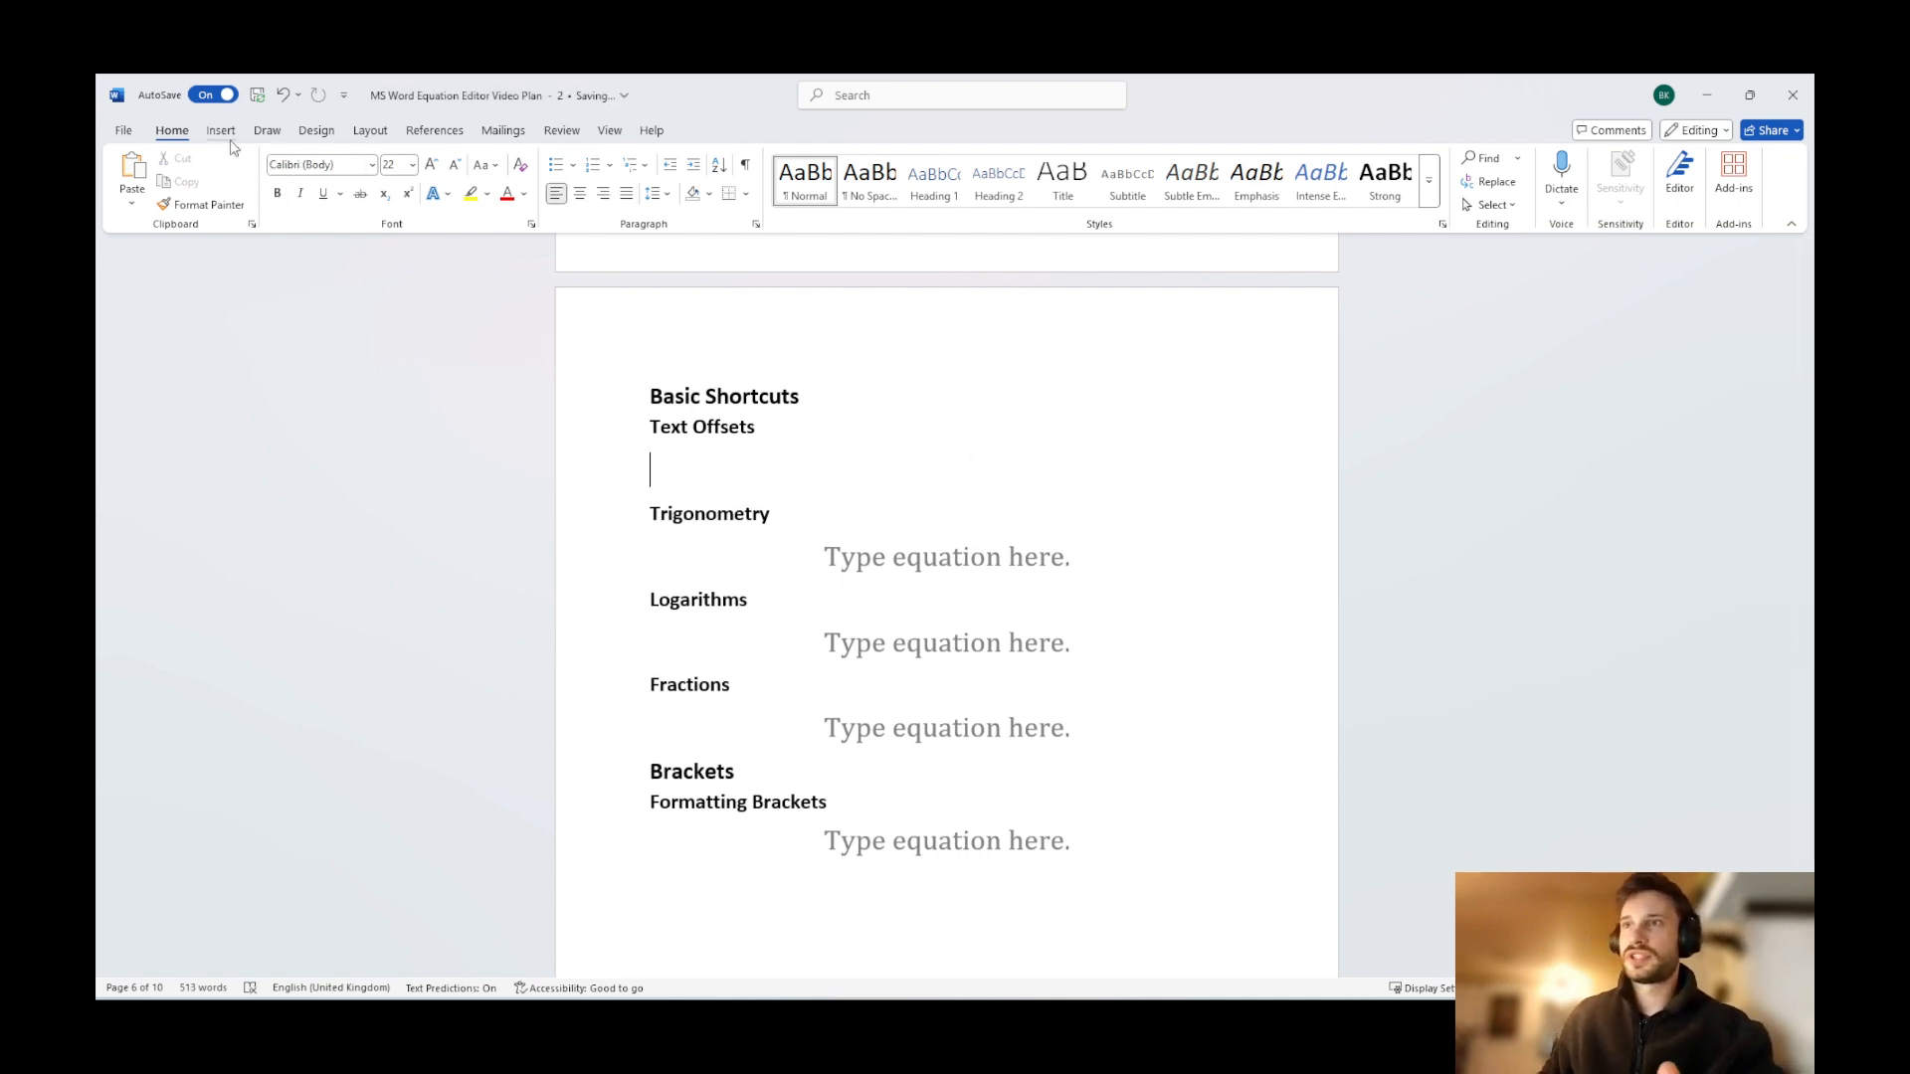
Insert a blank equation under the Text Offsets heading and delete it again.
{"action": "left_click", "coordinate": [223, 132]}
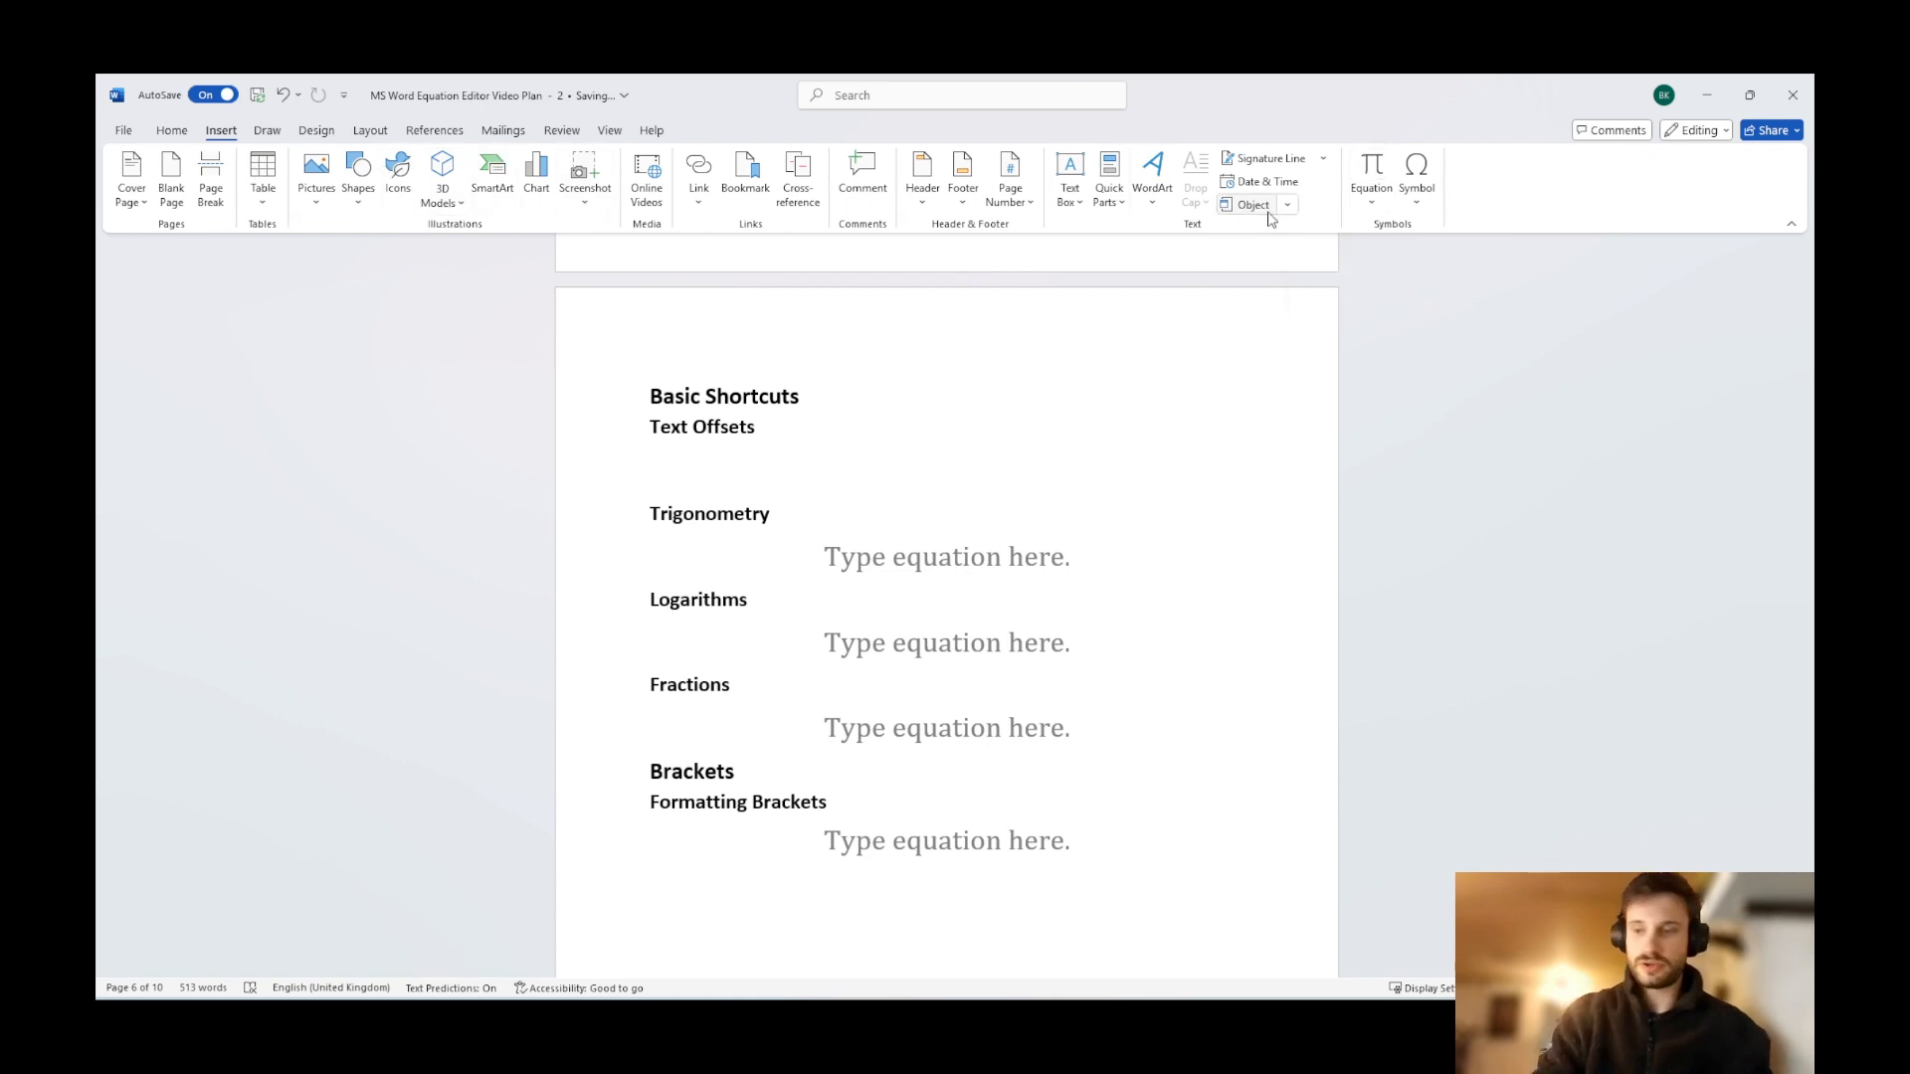
{"action": "key", "text": "alt+equal"}
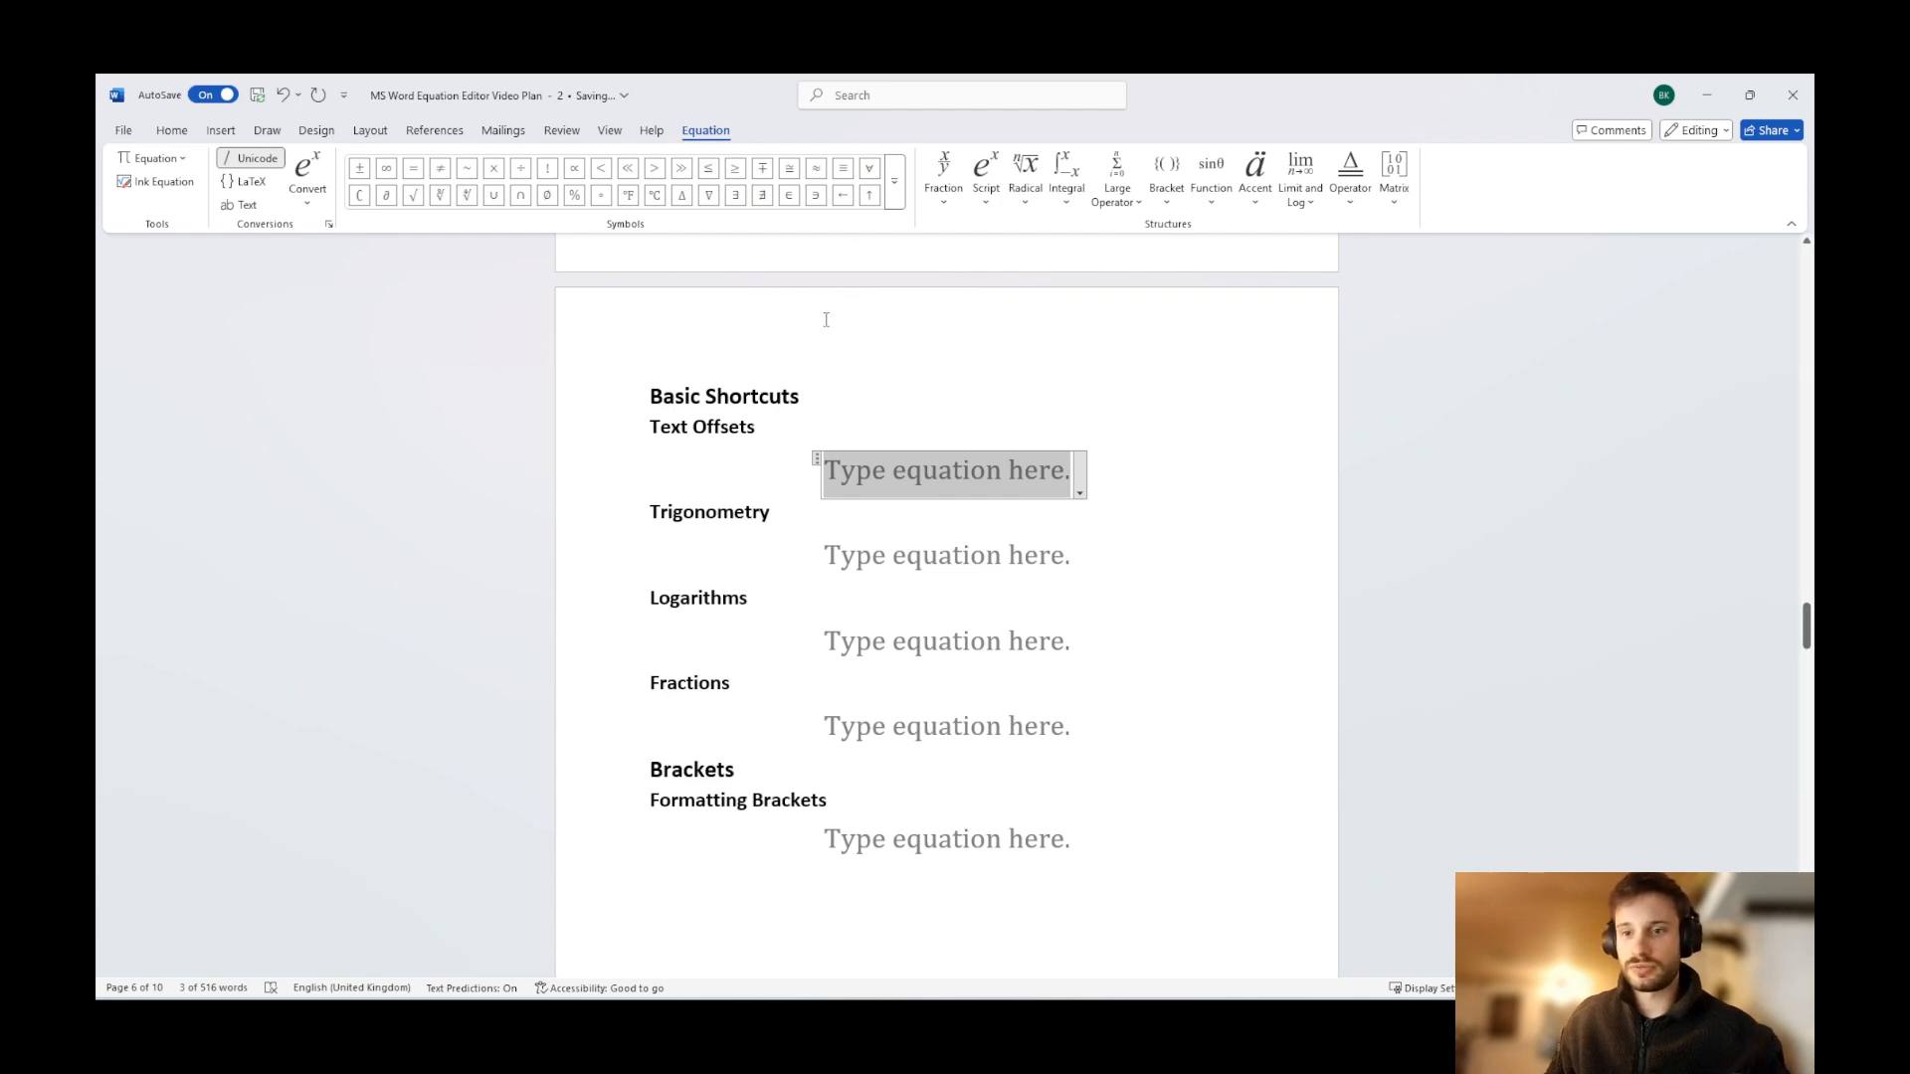
{"action": "left_click", "coordinate": [1097, 471]}
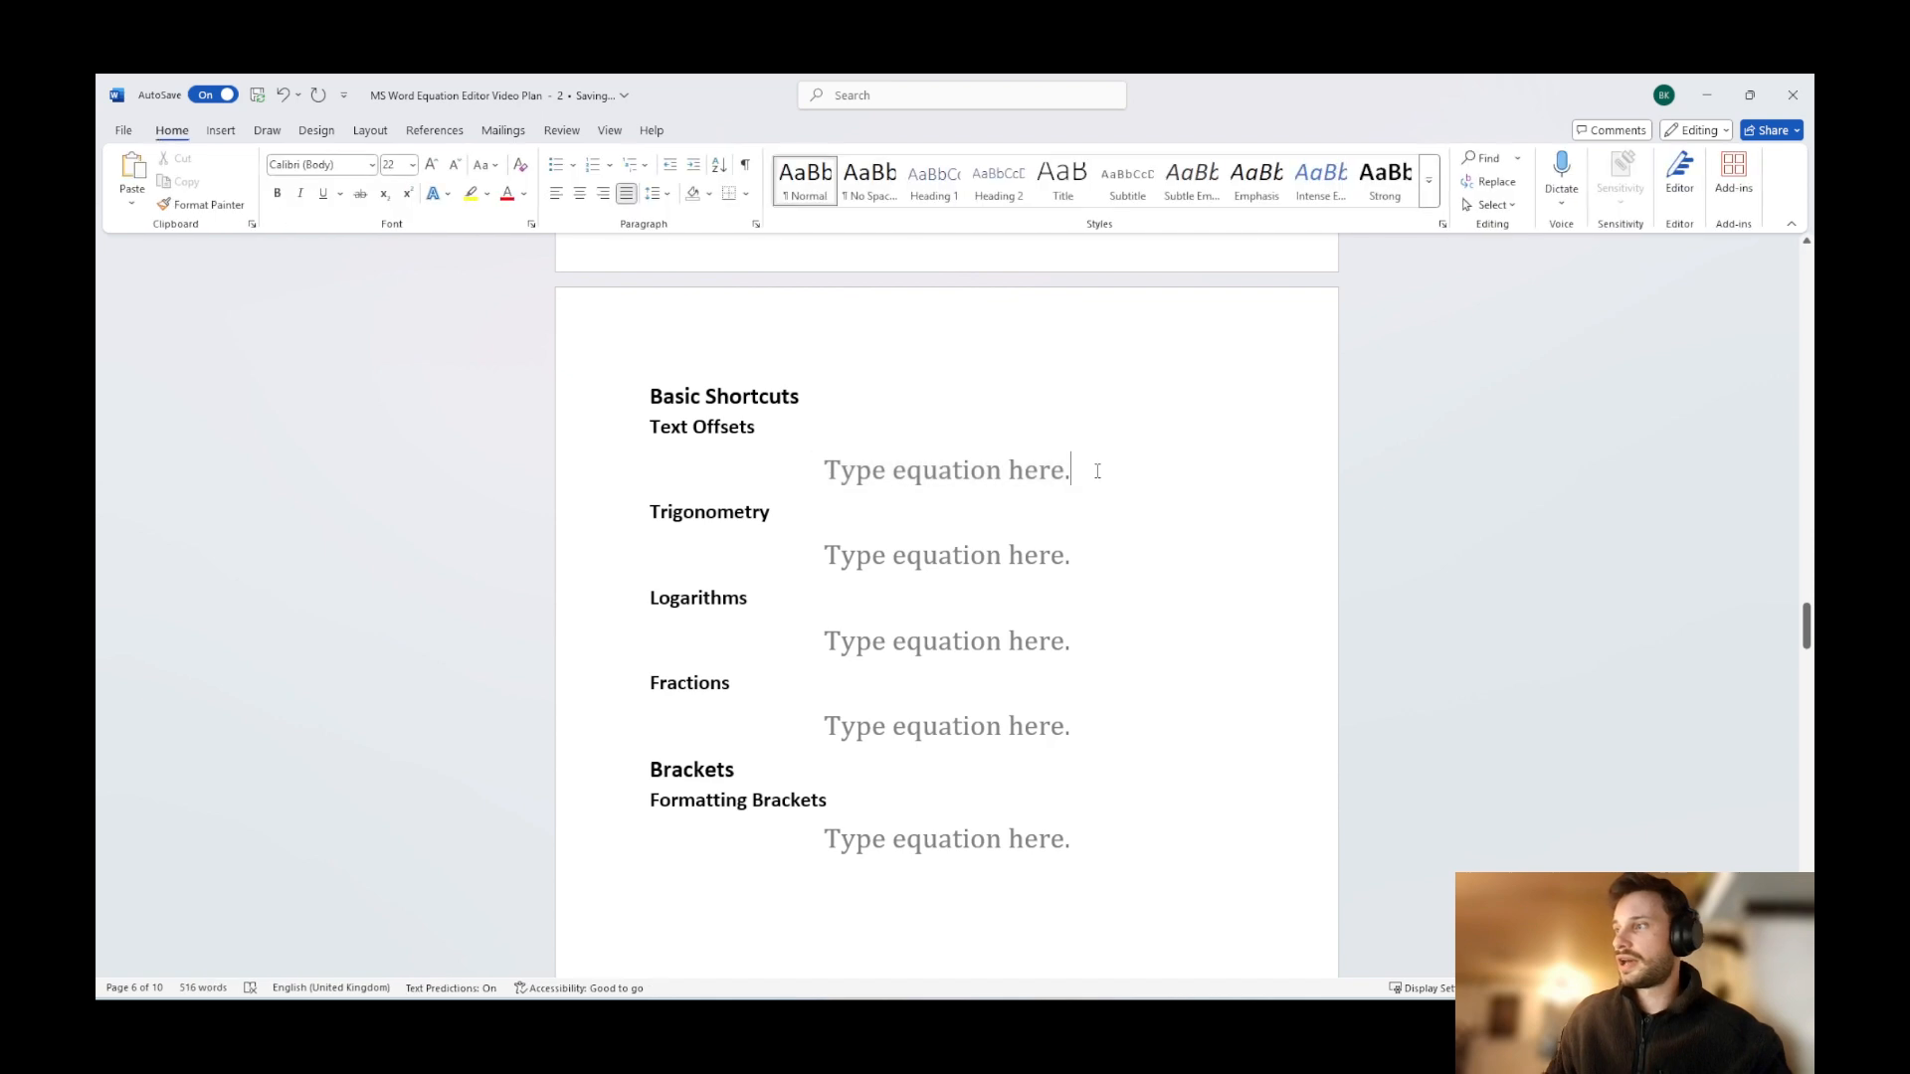
{"action": "key", "text": "BackSpace"}
{"action": "key", "text": "BackSpace"}
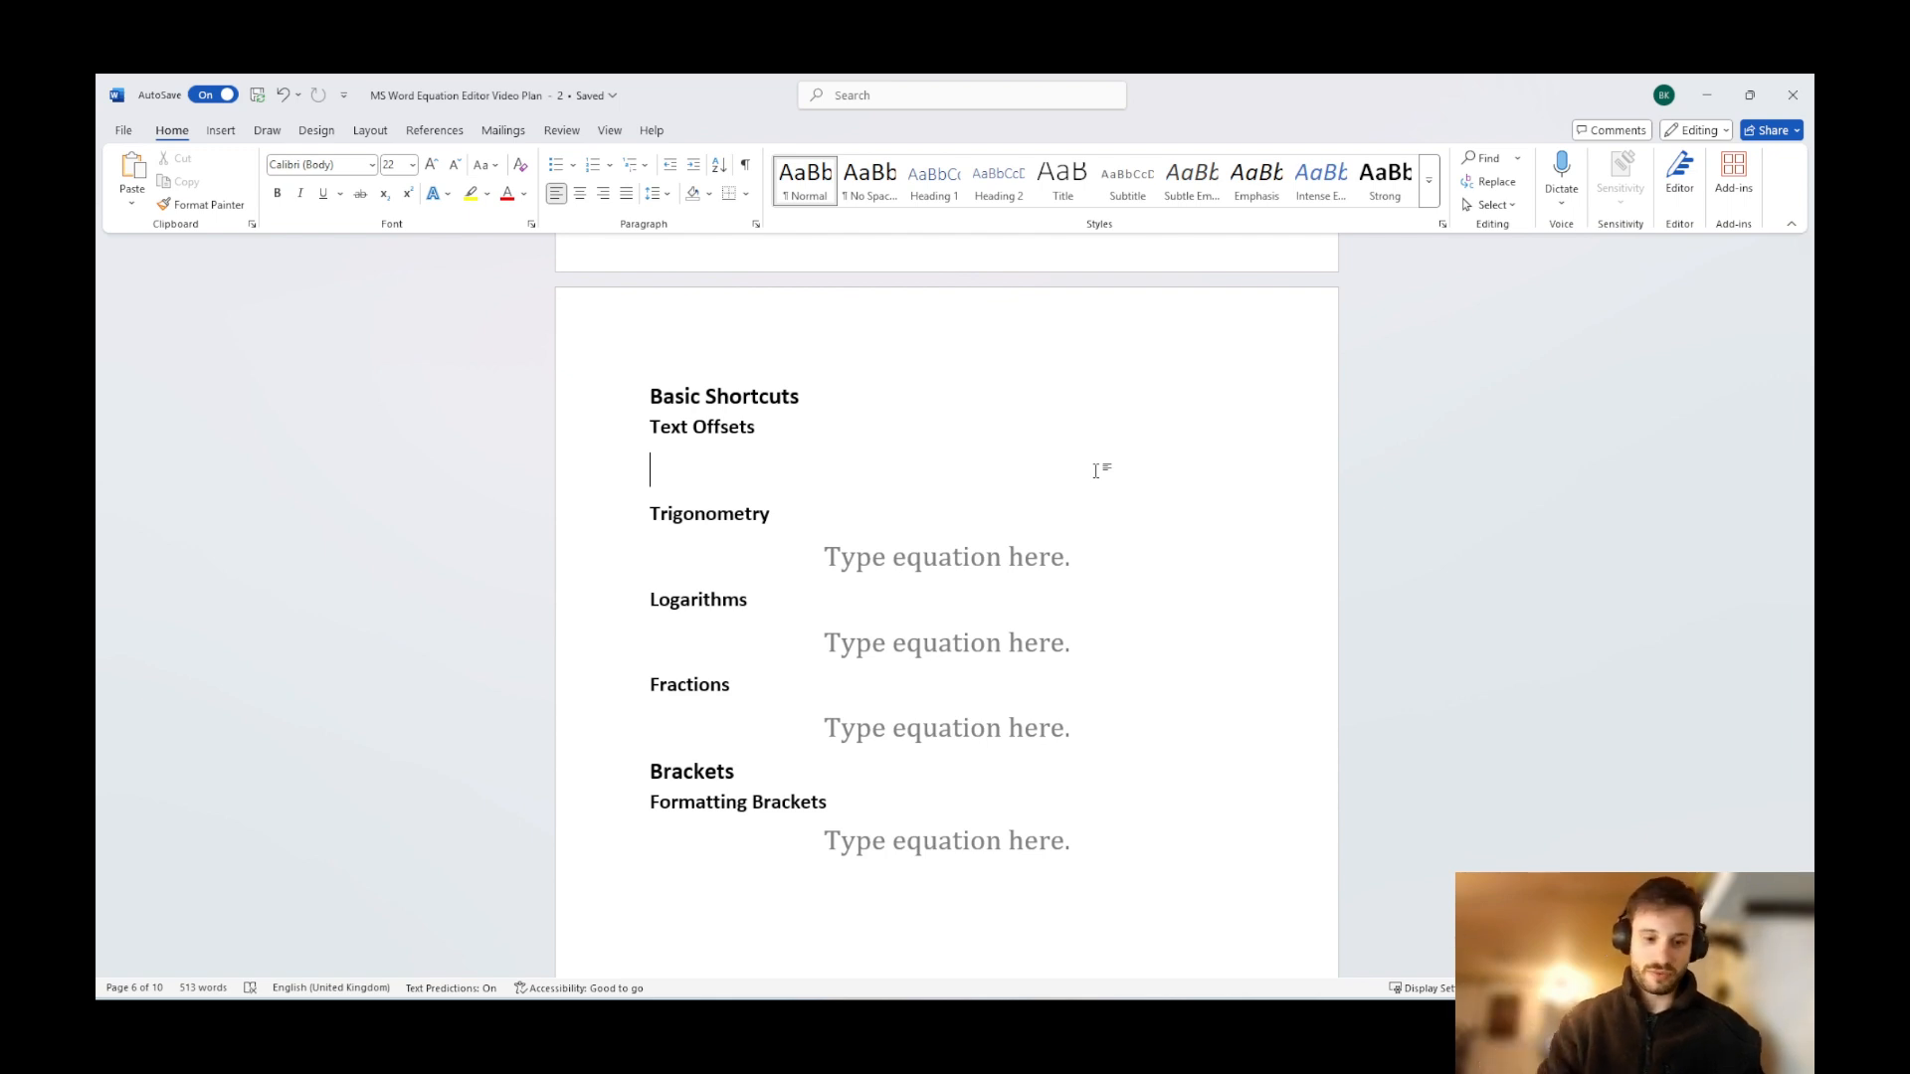
Insert an equation under the Text Offsets heading containing y^2, built up as a superscript.
{"action": "key", "text": "alt+equal"}
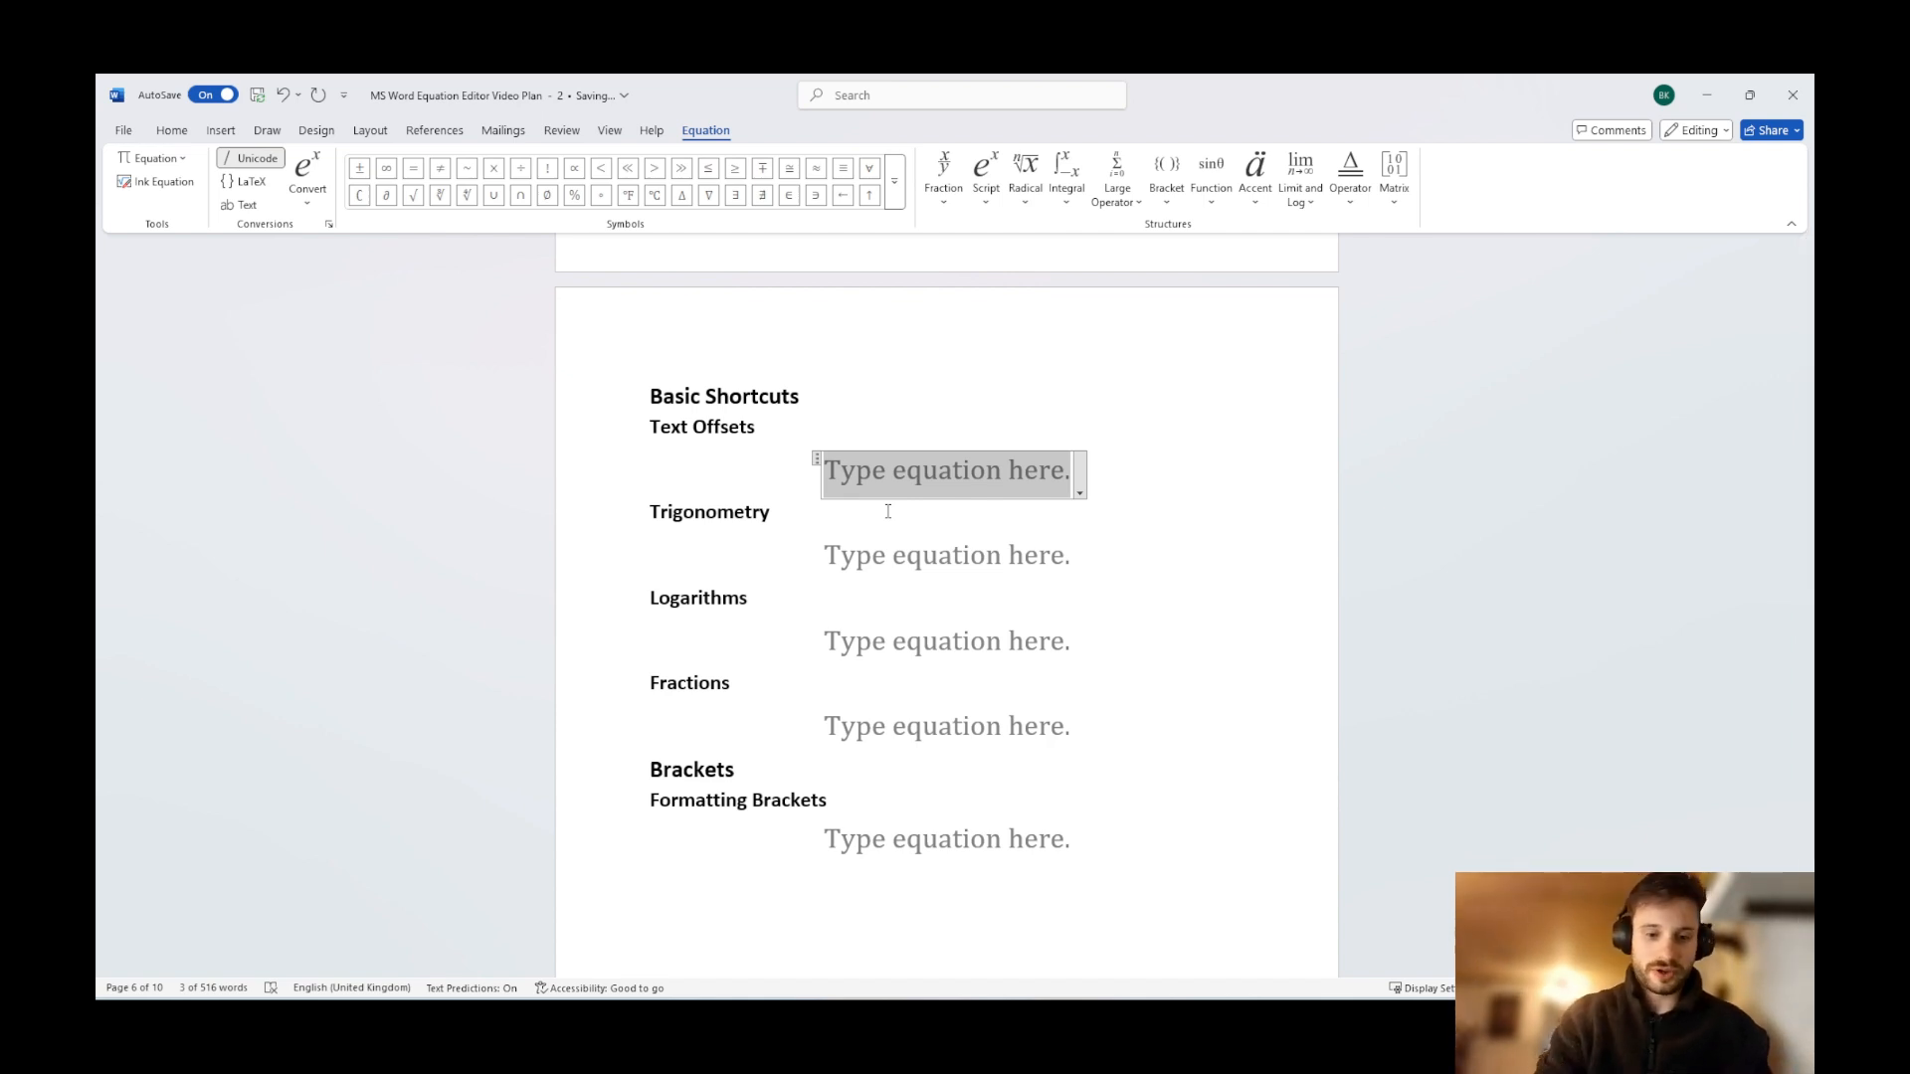
{"action": "type", "text": "y^2"}
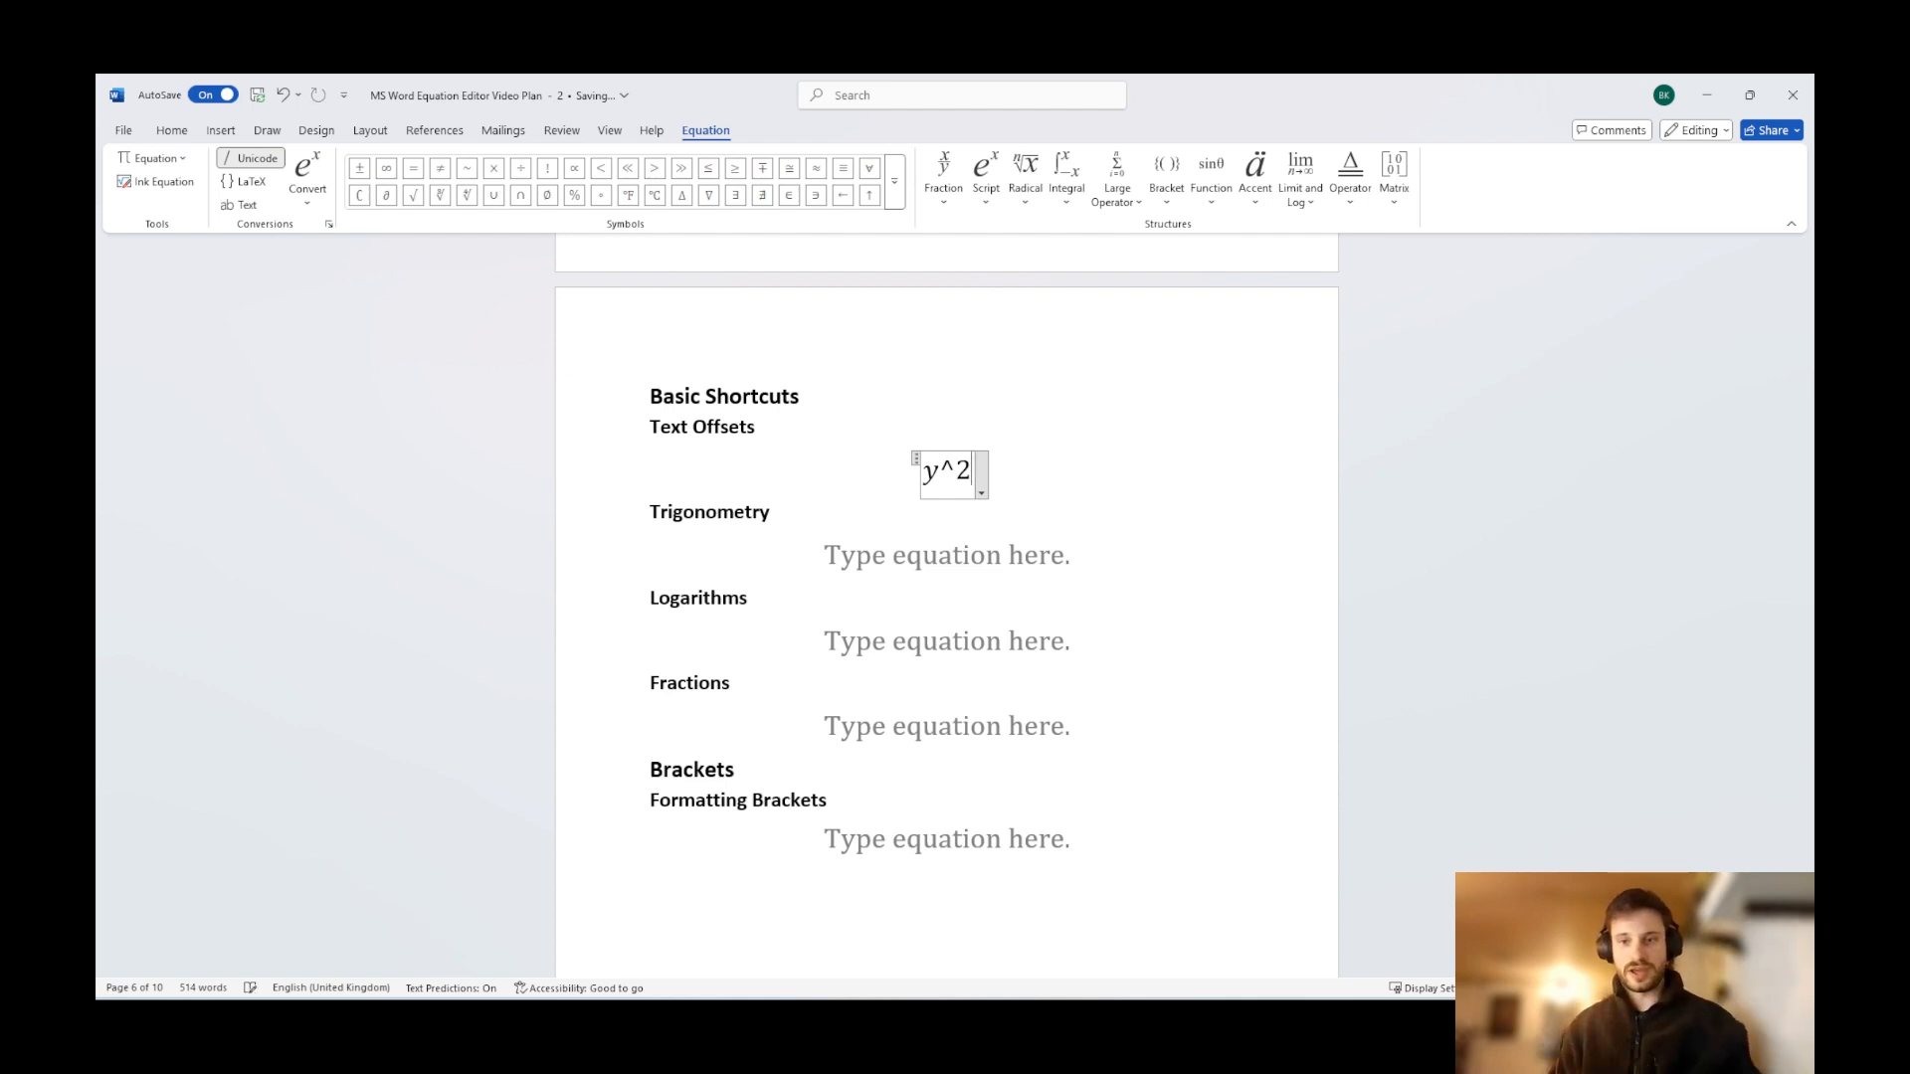
{"action": "key", "text": "space"}
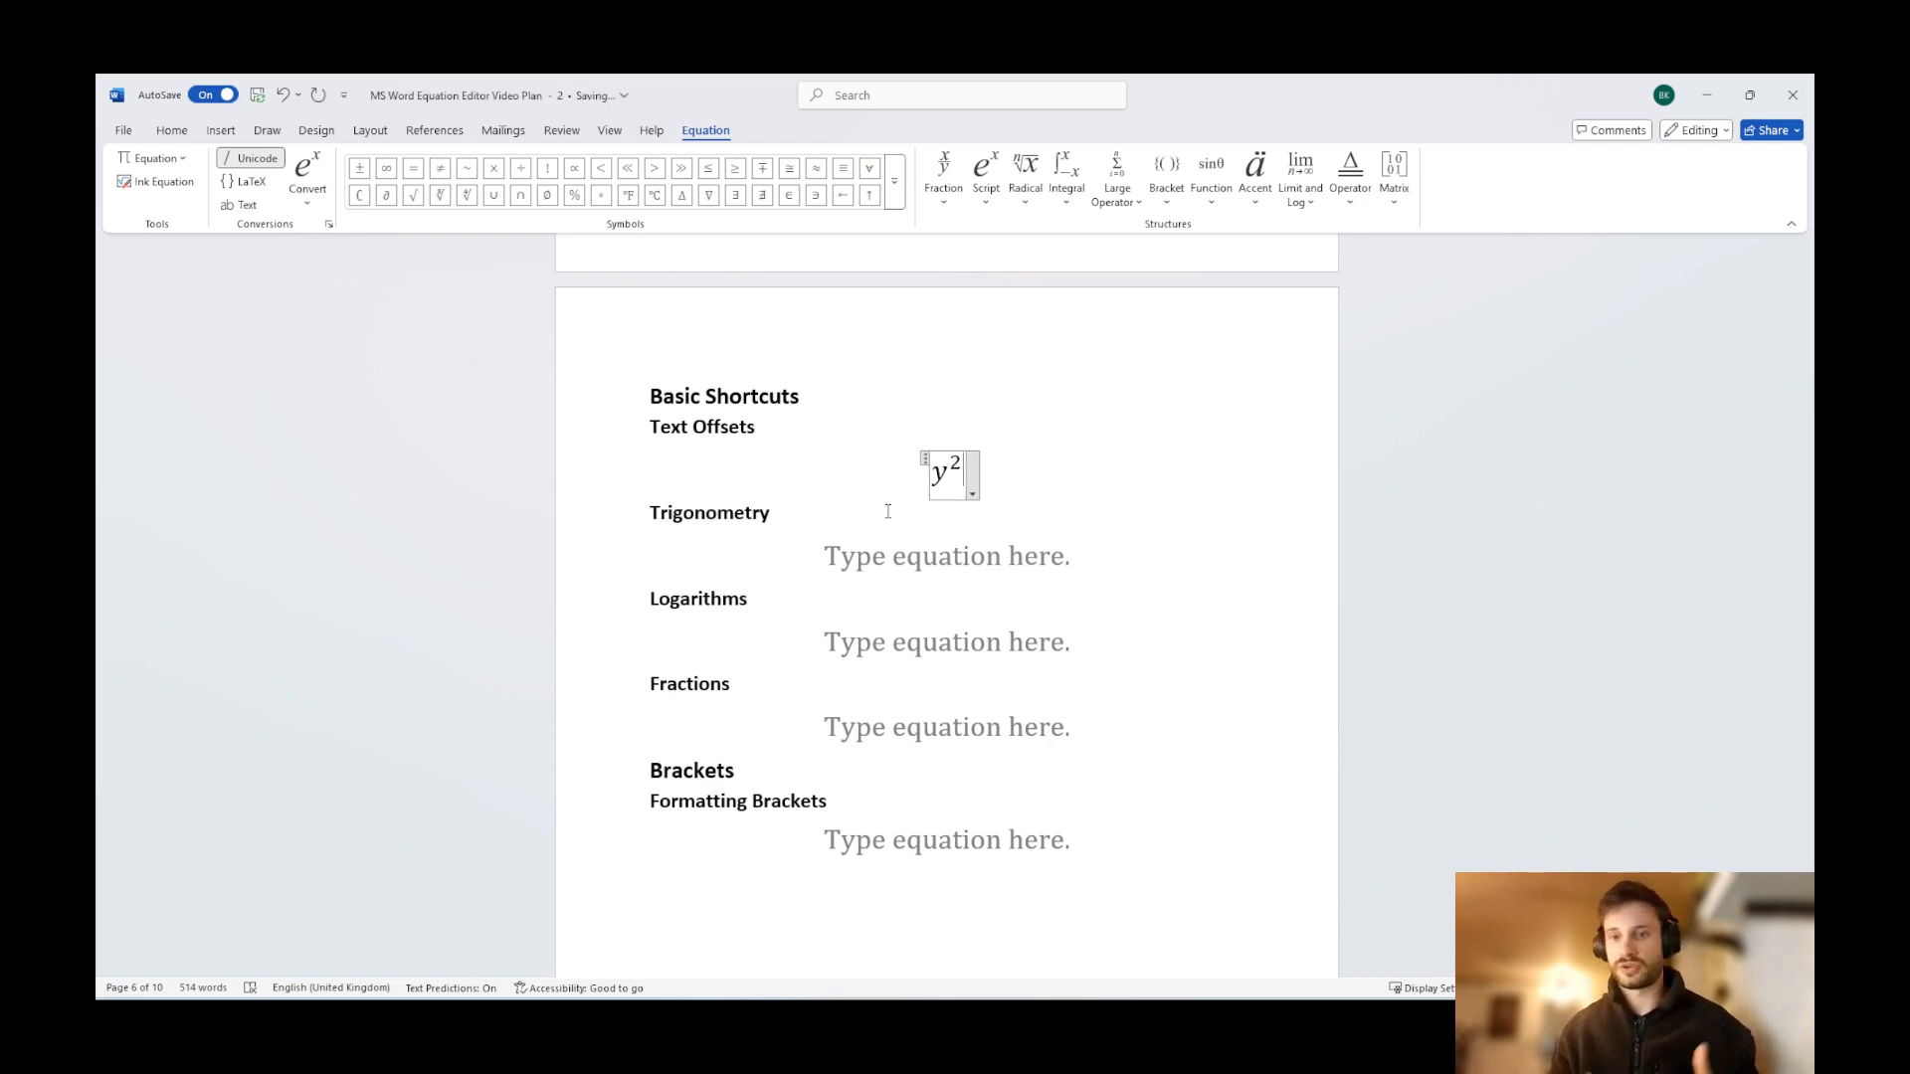
Add a second equation on a new line below y² containing A_c, built up as a subscript.
{"action": "key", "text": "Return"}
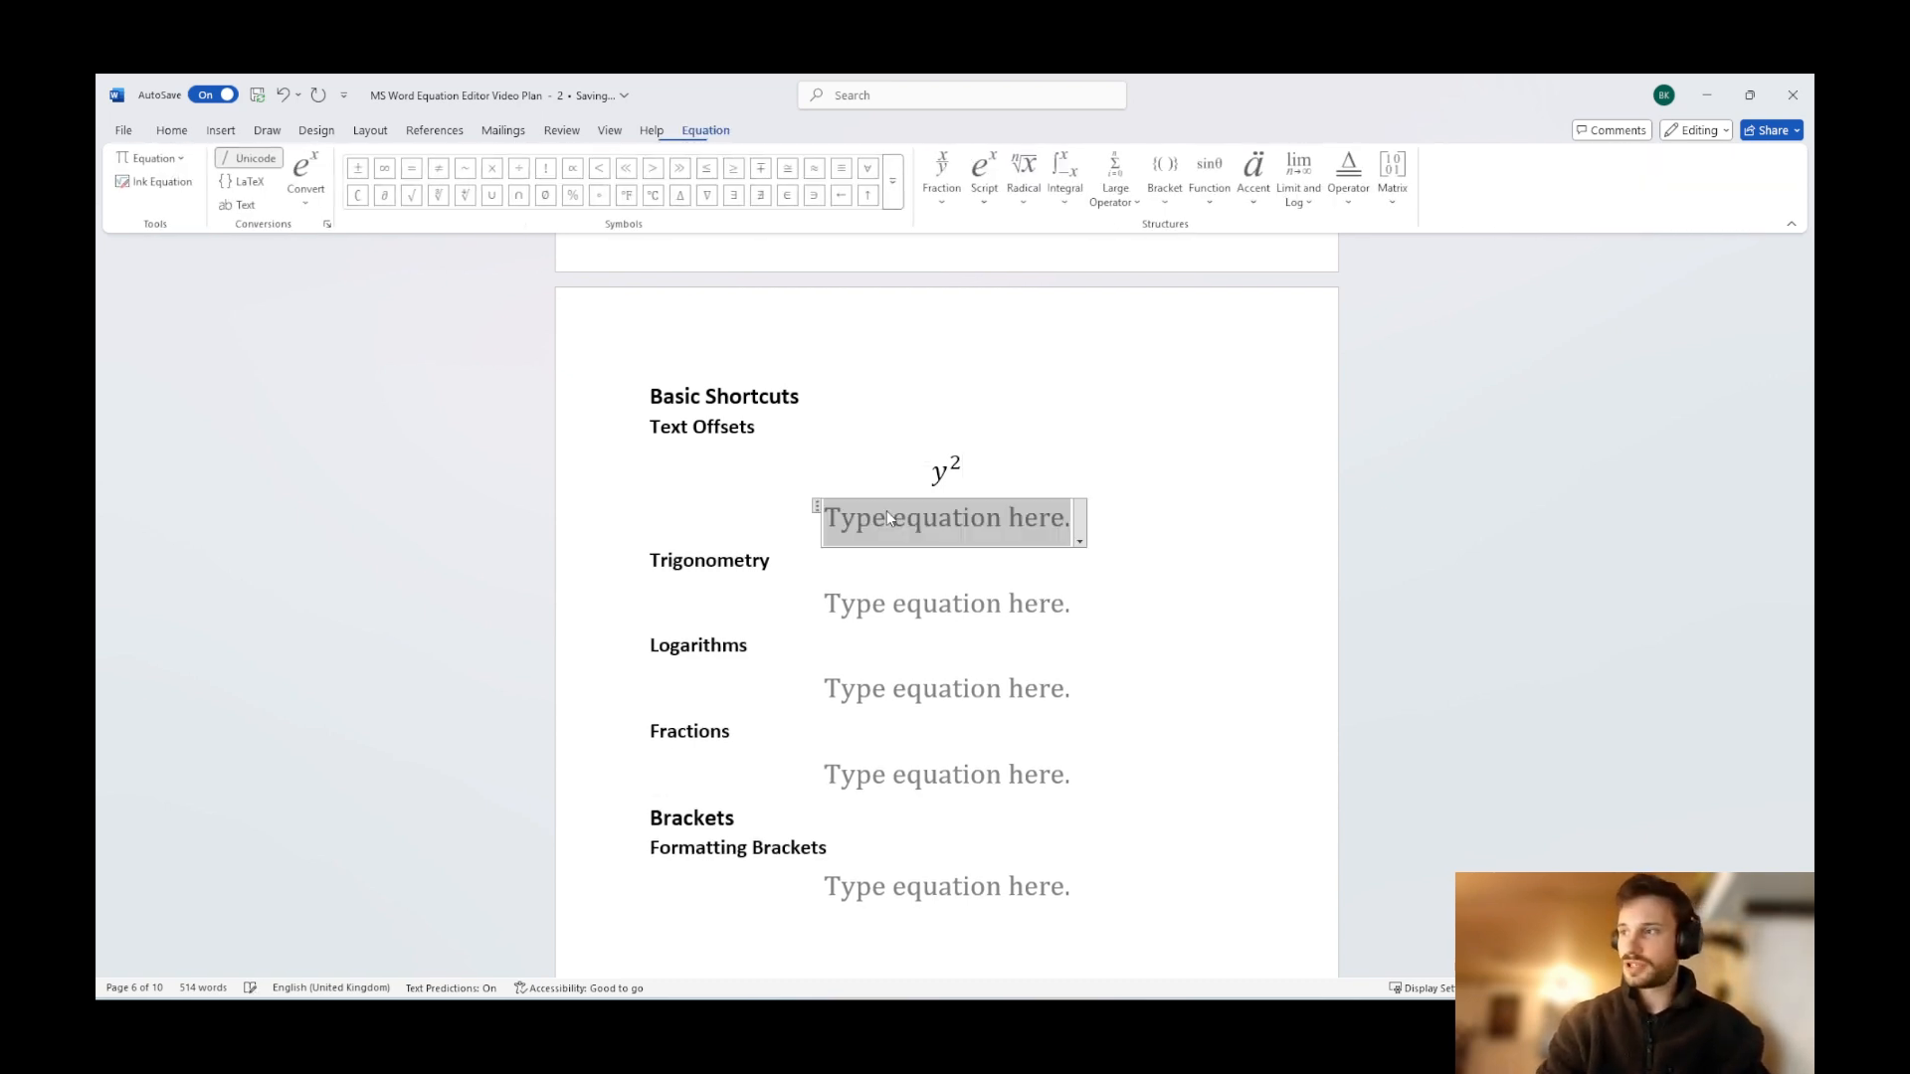
{"action": "key", "text": "alt+equal"}
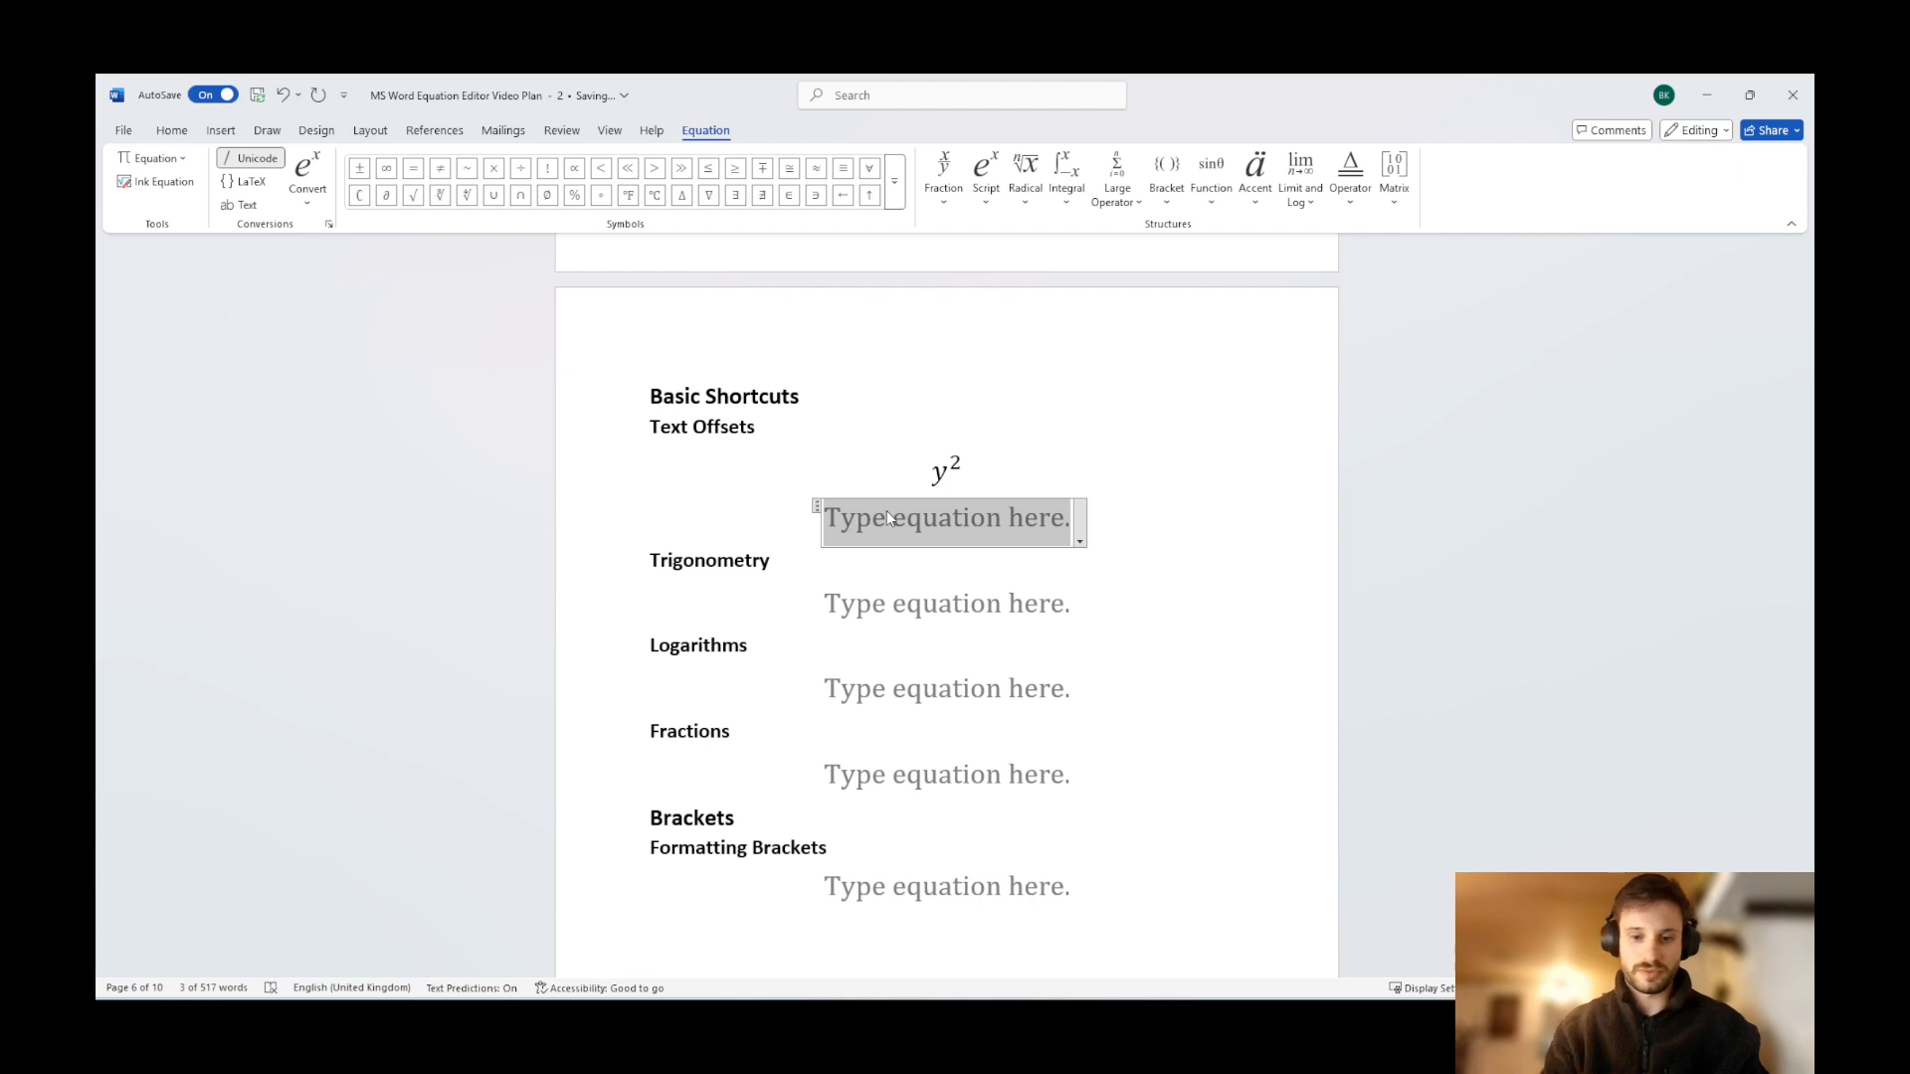
{"action": "type", "text": "A_c"}
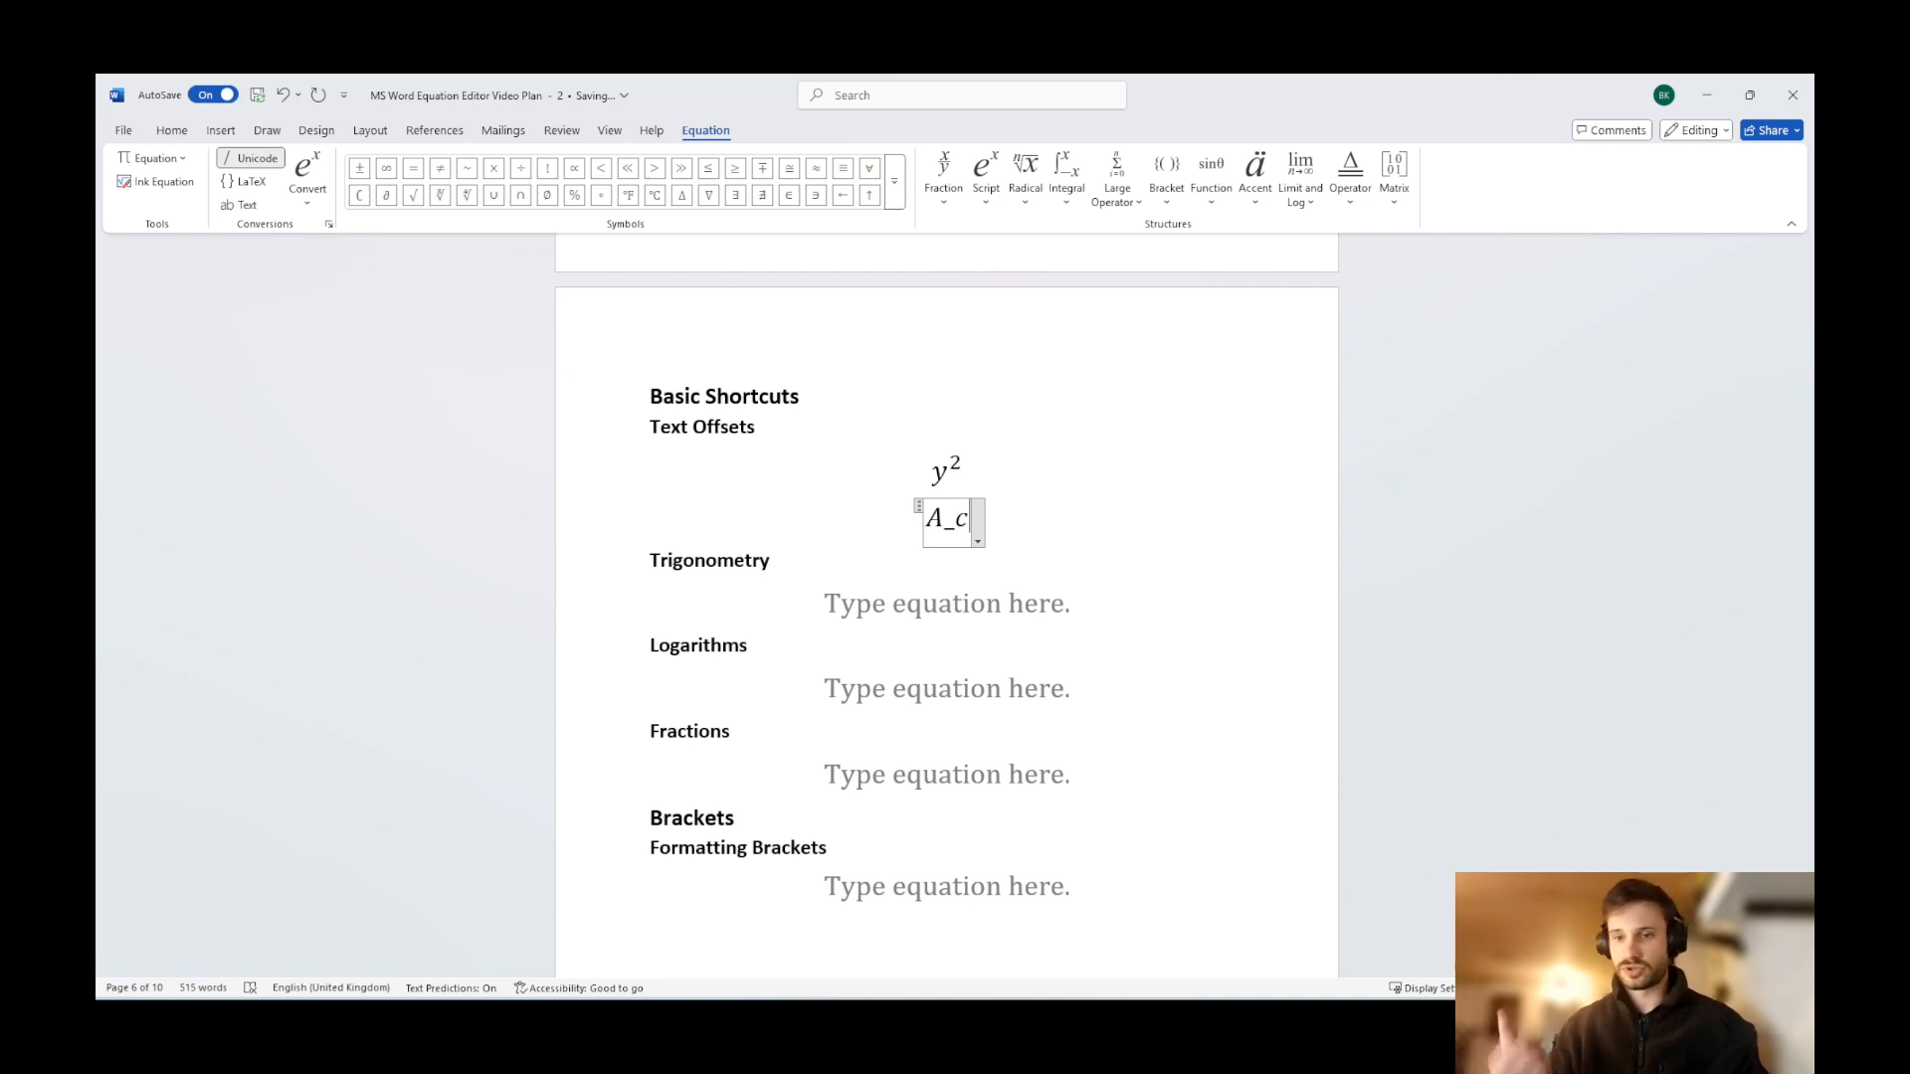
{"action": "key", "text": "space"}
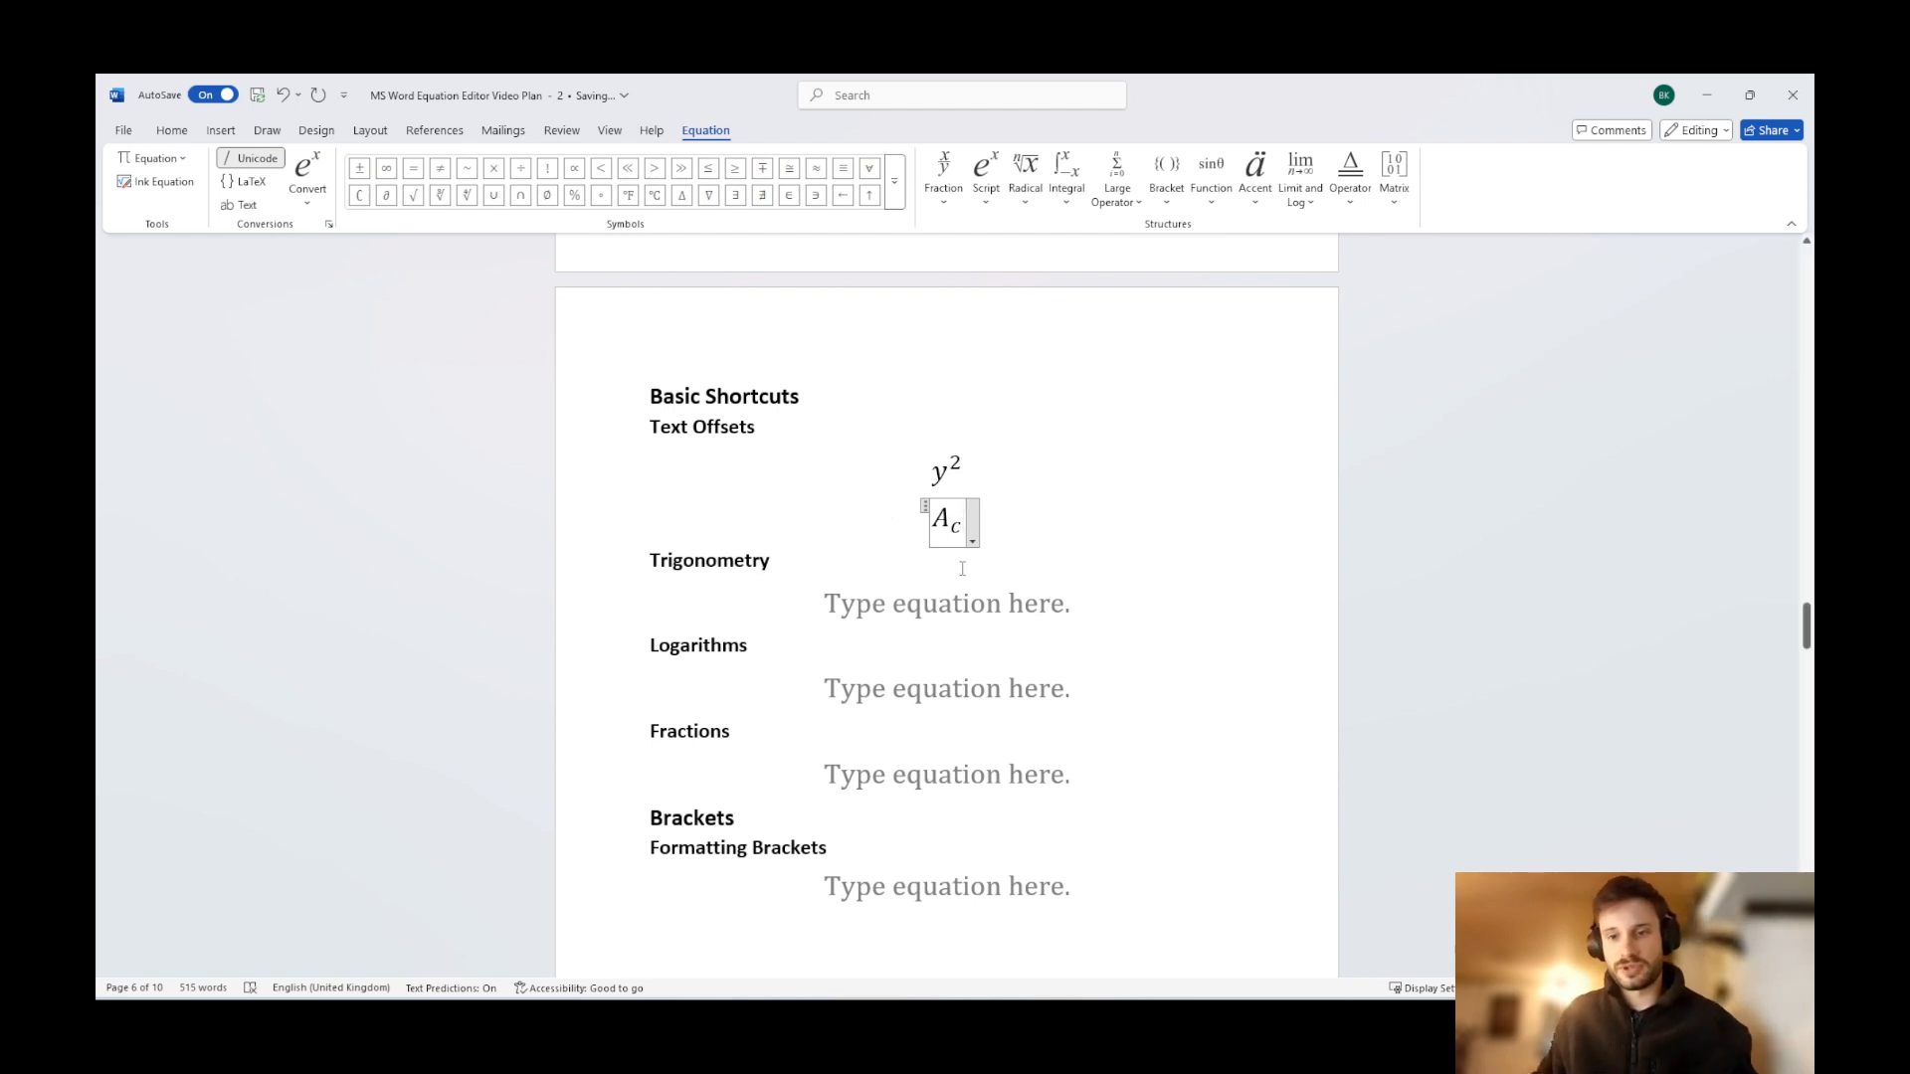
Fill the equation under the Trigonometry heading with a sin function that has an empty argument placeholder.
{"action": "left_click", "coordinate": [900, 605]}
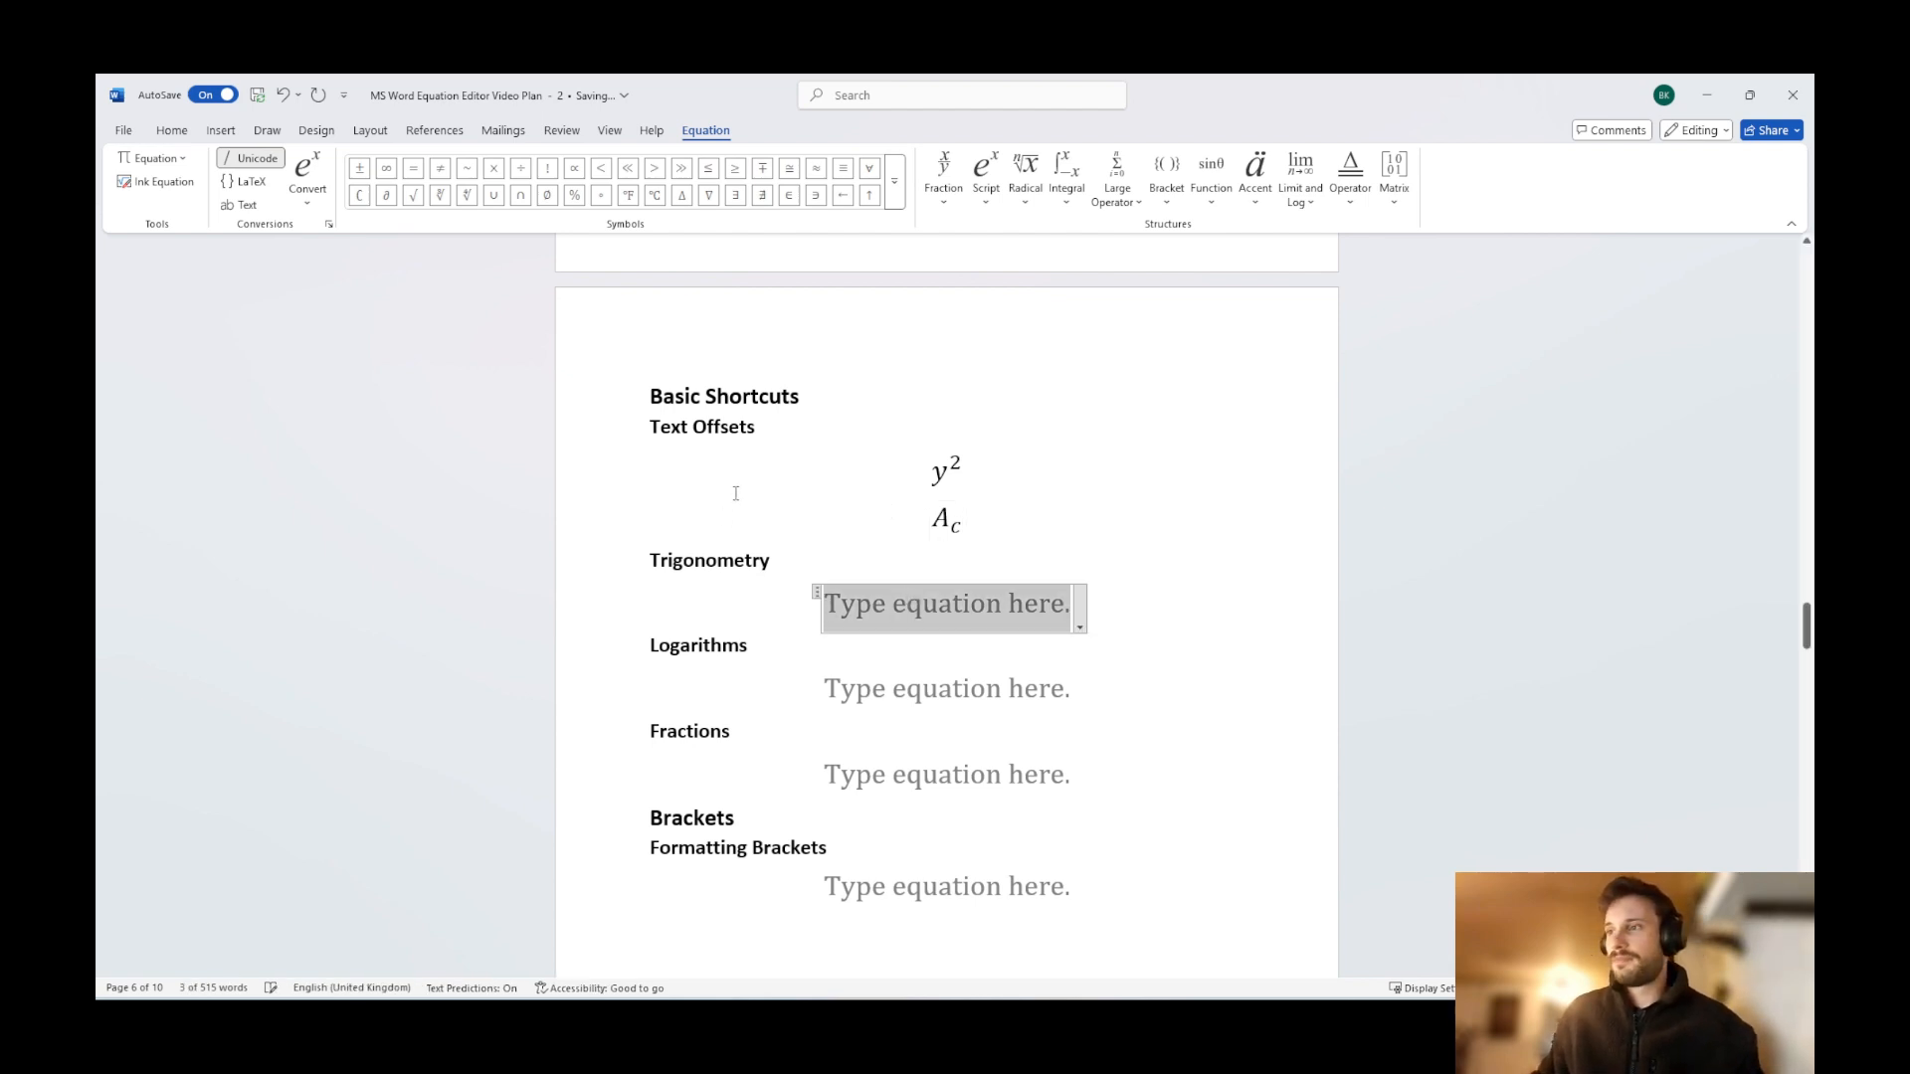
{"action": "scroll", "coordinate": [736, 493], "scroll_direction": "down", "scroll_amount": 2}
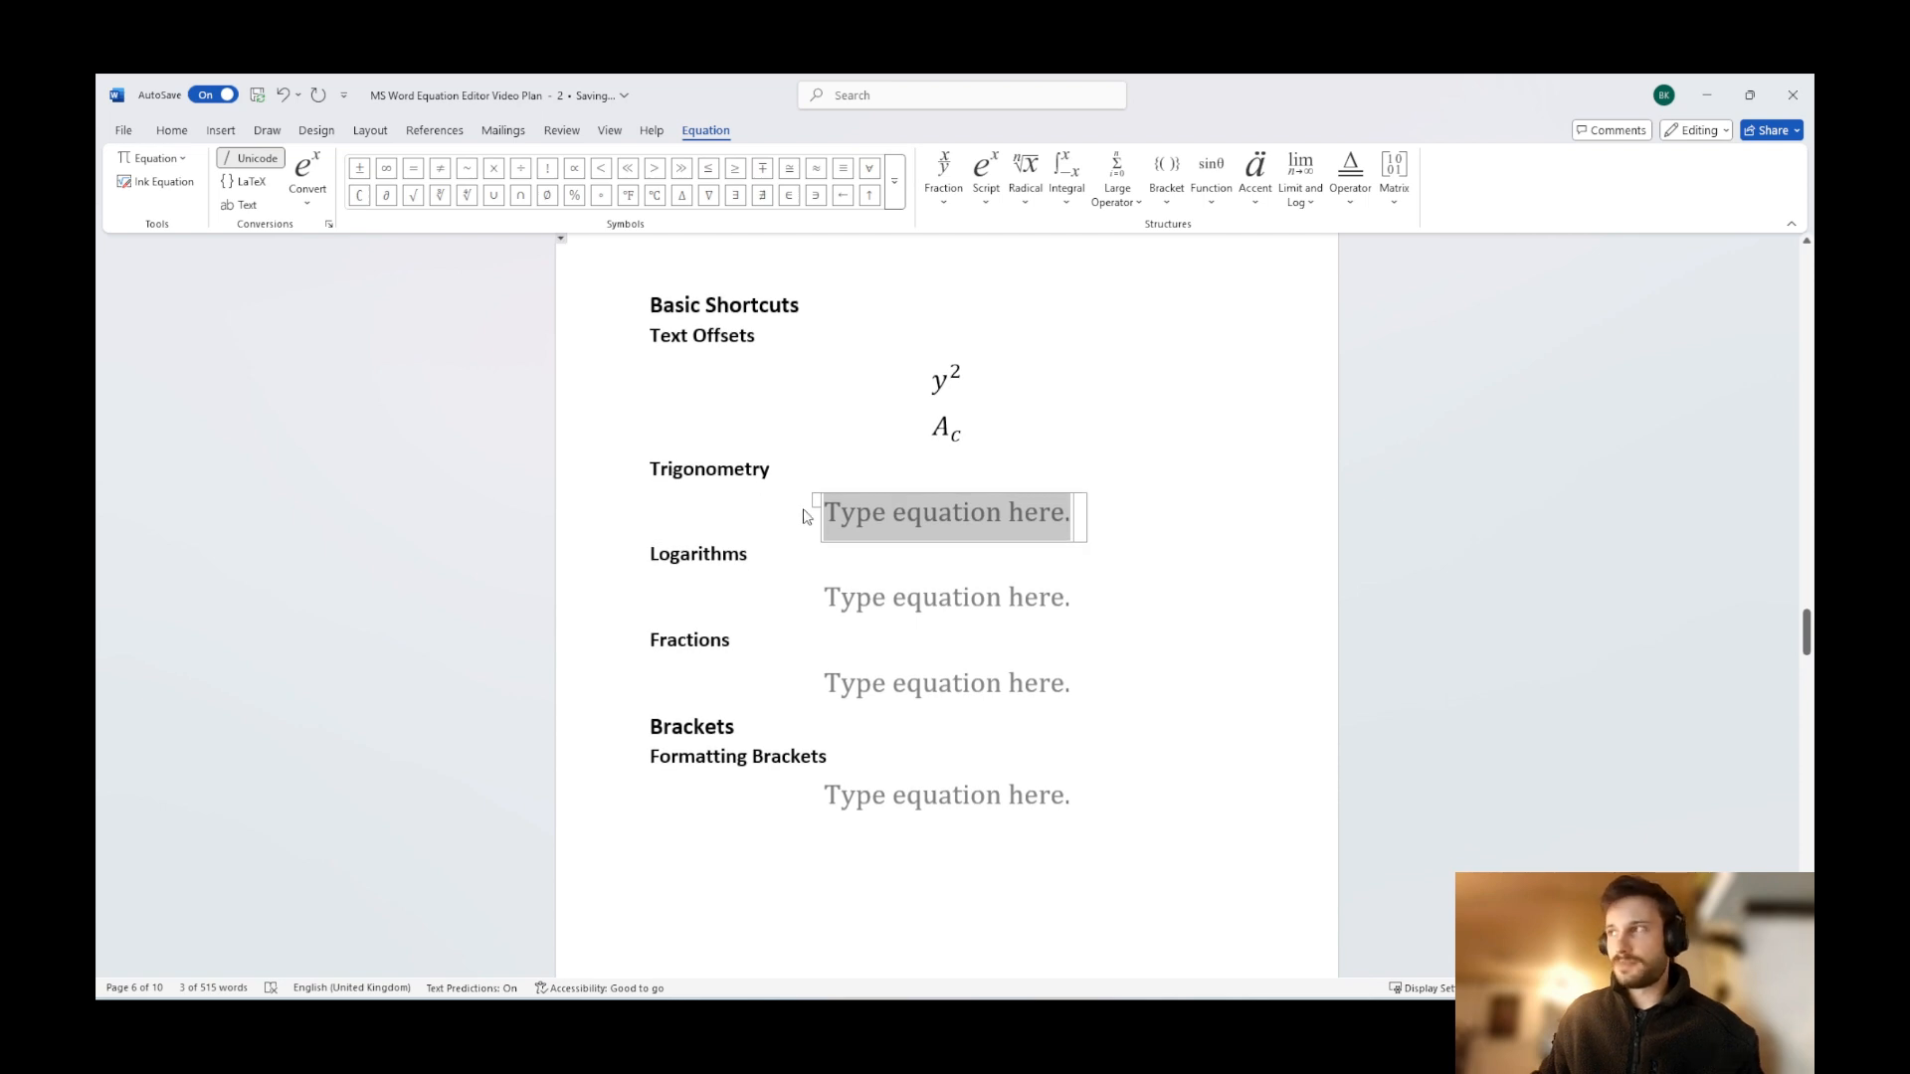
{"action": "left_click", "coordinate": [1211, 175]}
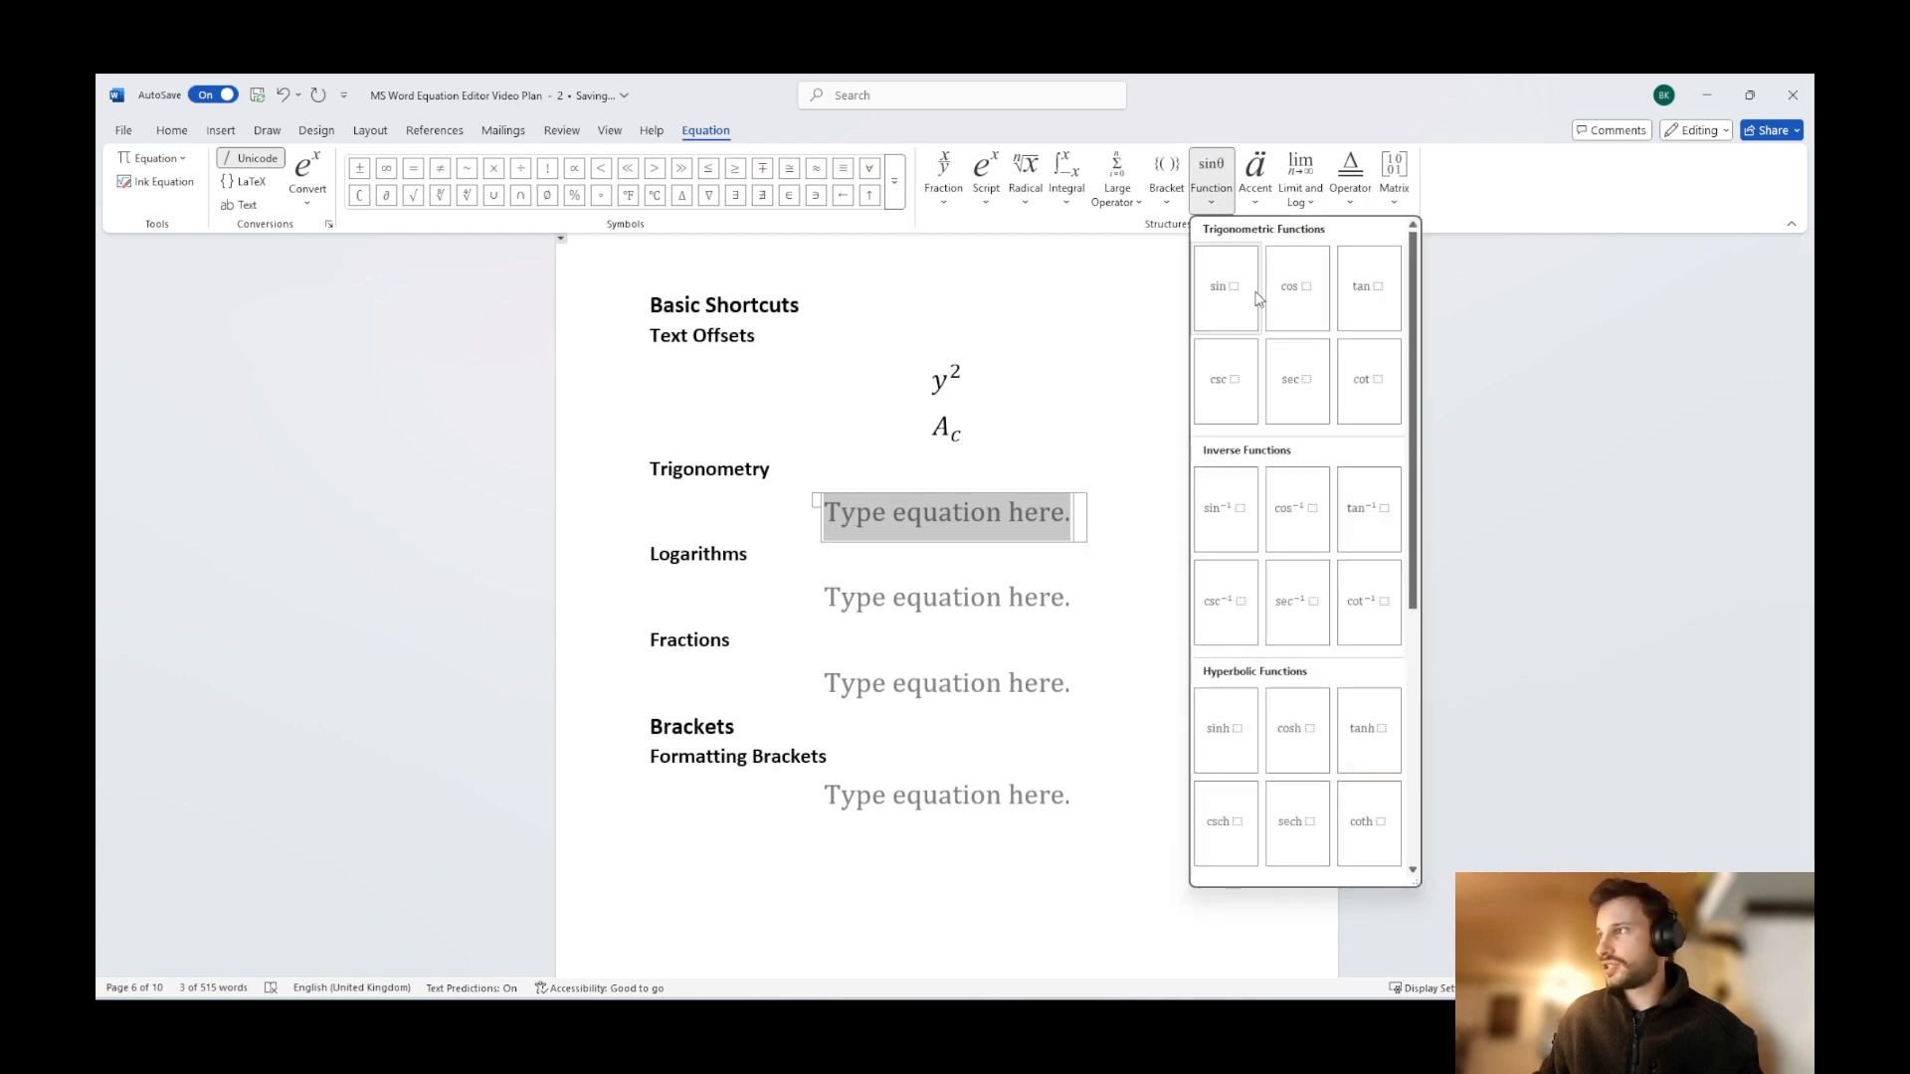
{"action": "left_click", "coordinate": [981, 503]}
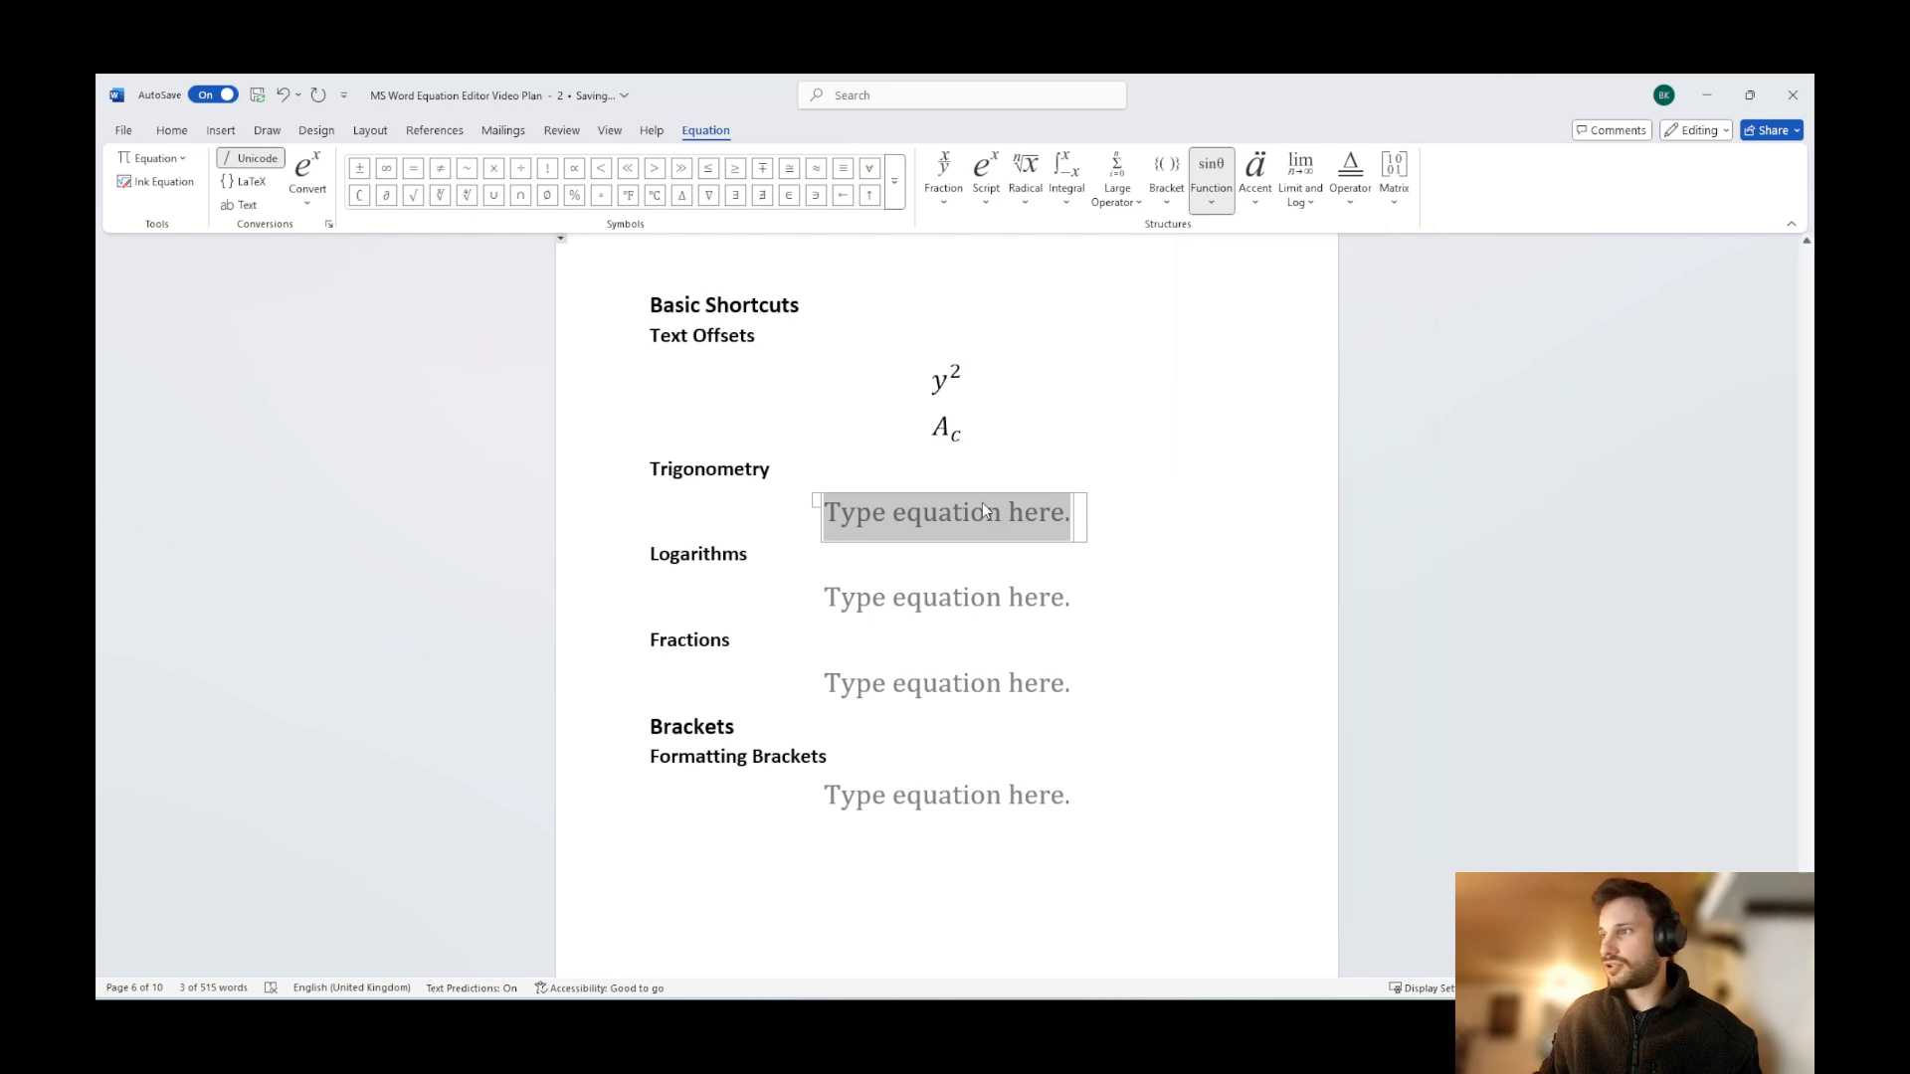
{"action": "type", "text": "sin"}
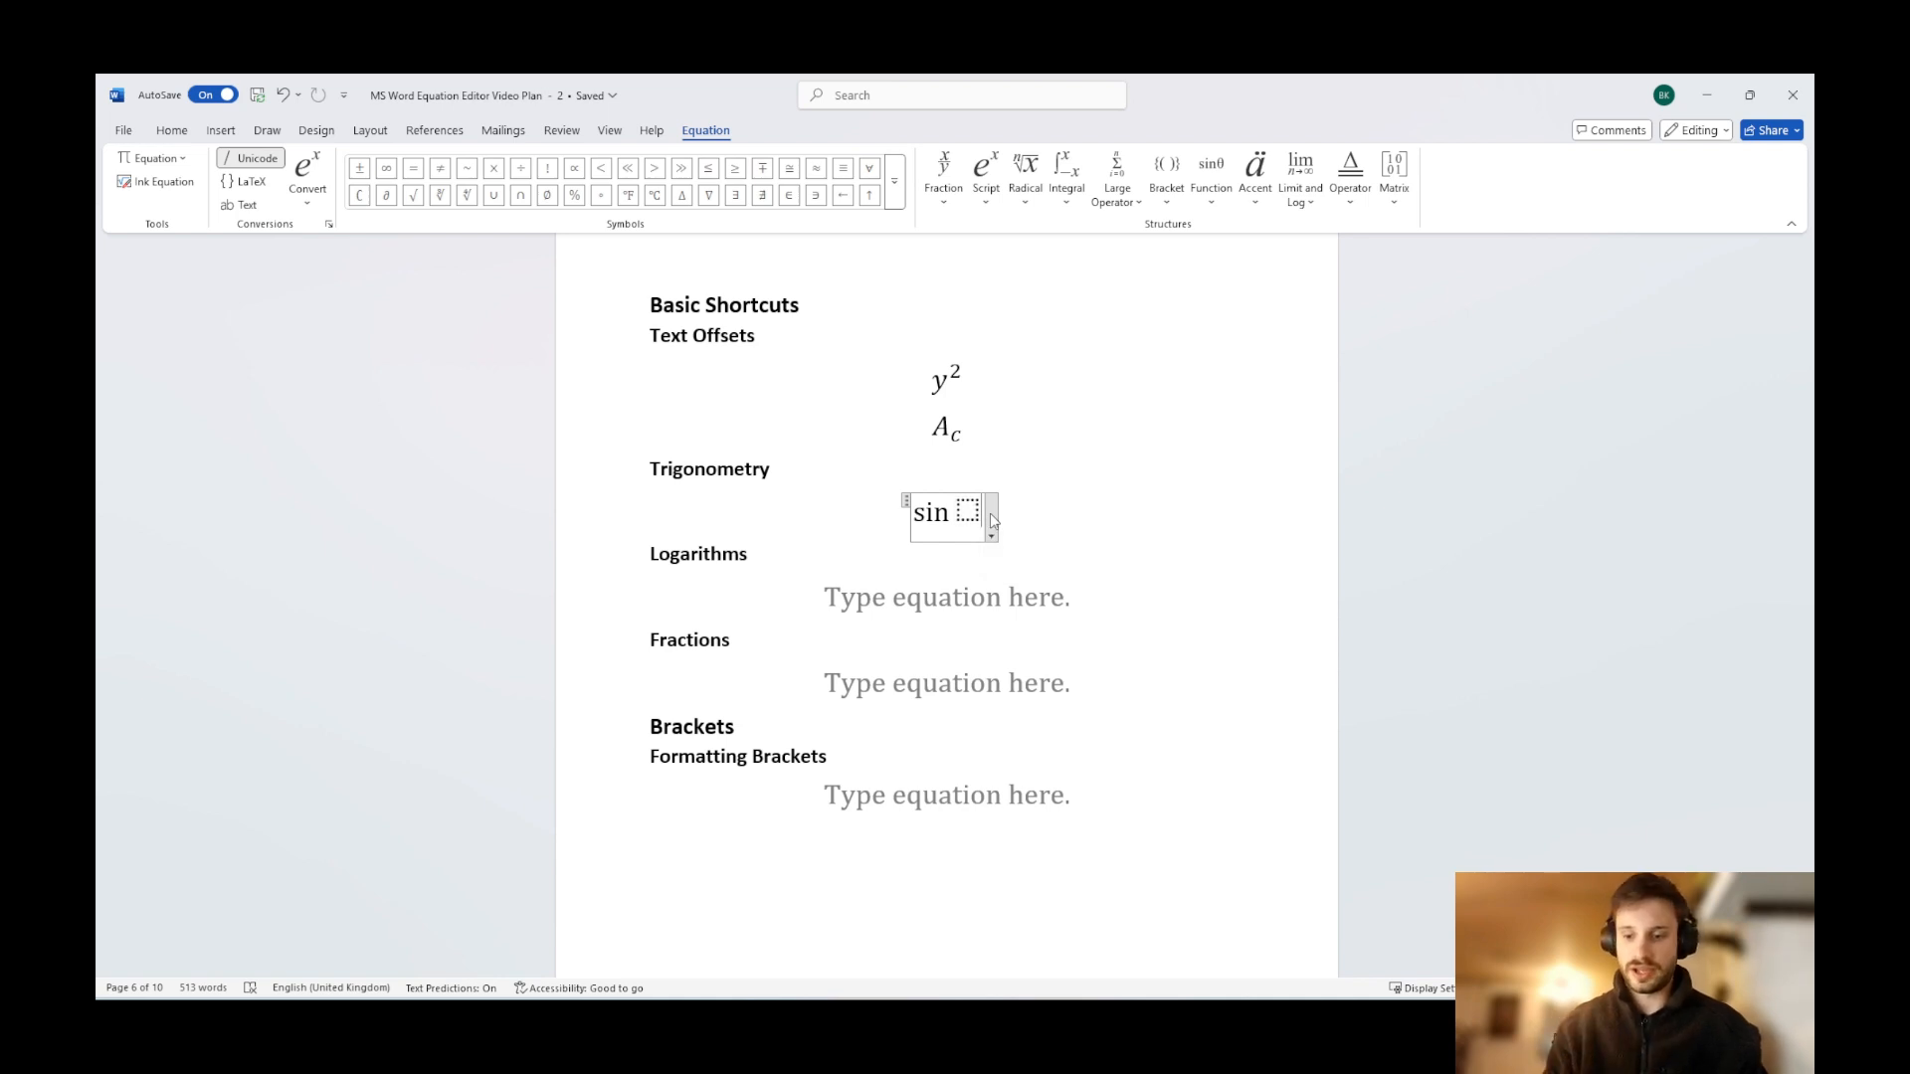
Add a second equation on a new line under Trigonometry containing sin built up as a function followed by an opening bracket.
{"action": "key", "text": "Right"}
{"action": "key", "text": "Return"}
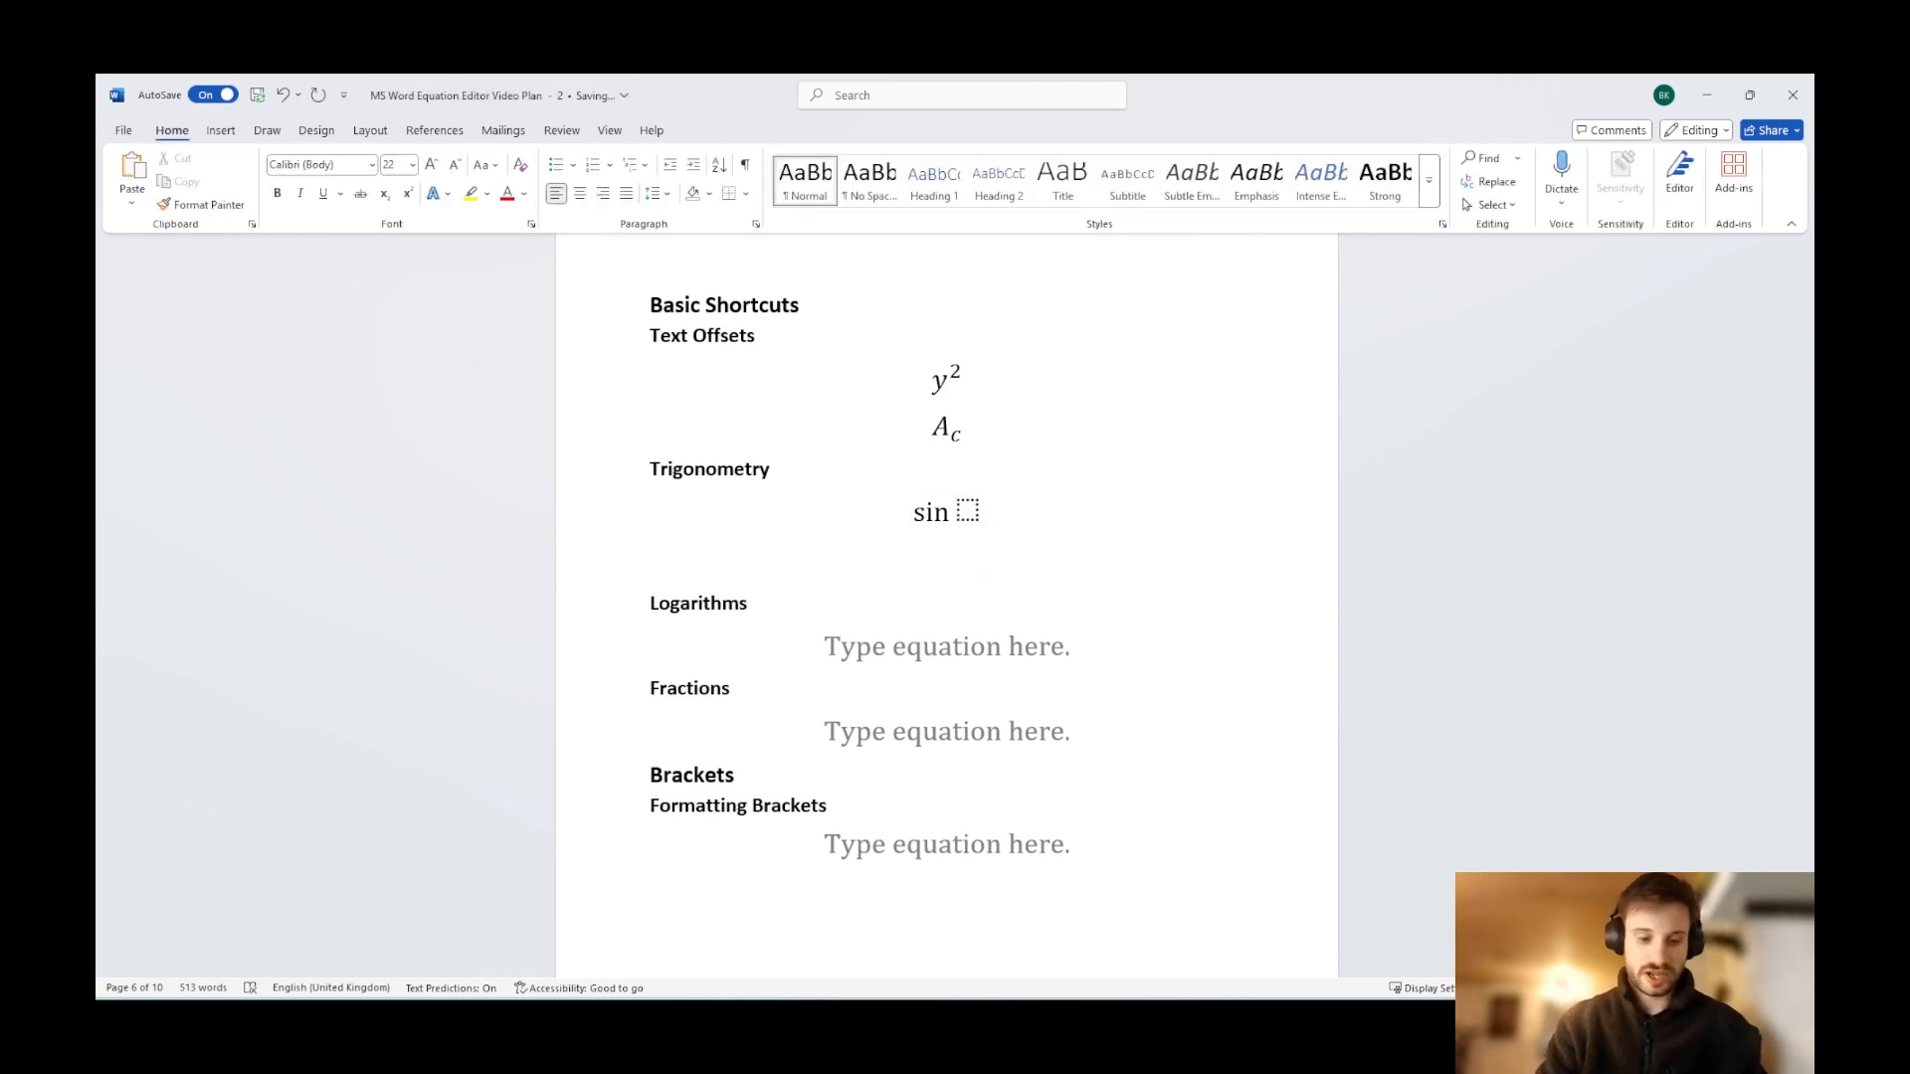
{"action": "key", "text": "alt+equal"}
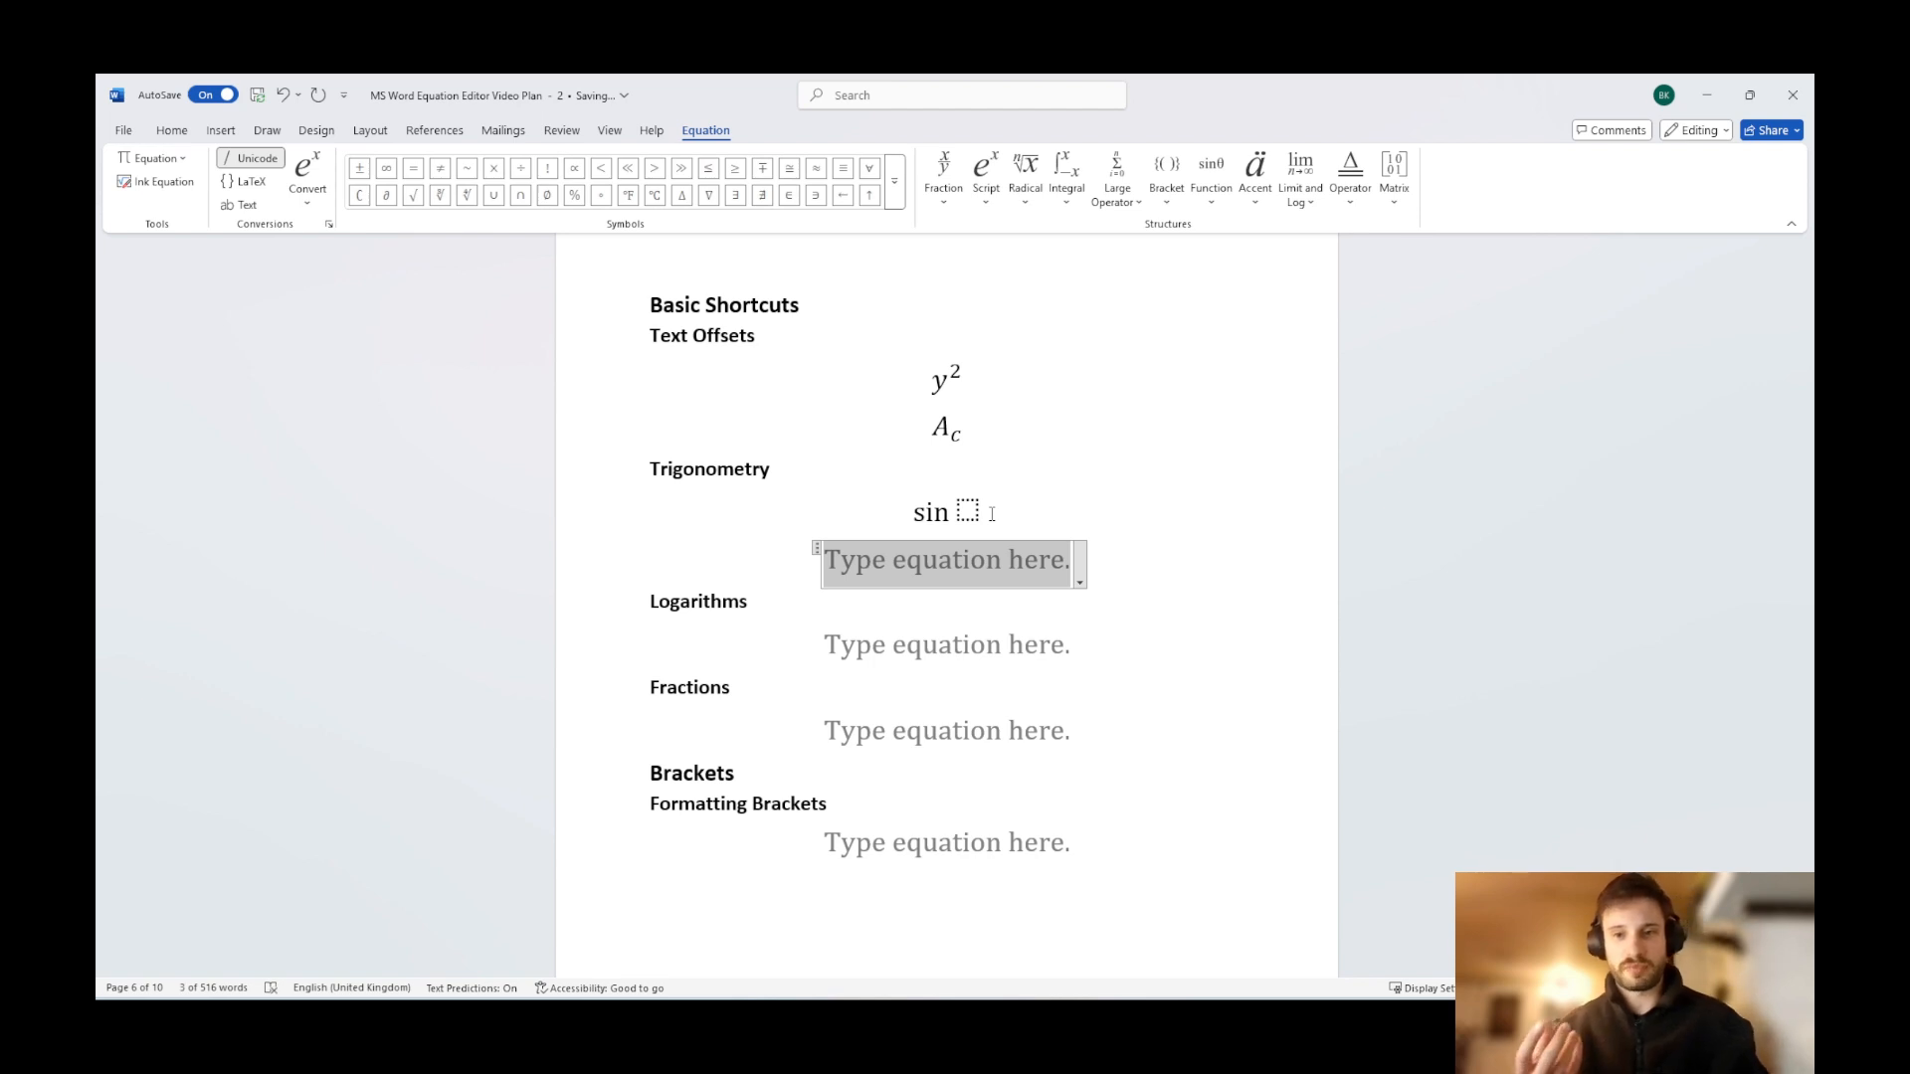
{"action": "type", "text": "sin "}
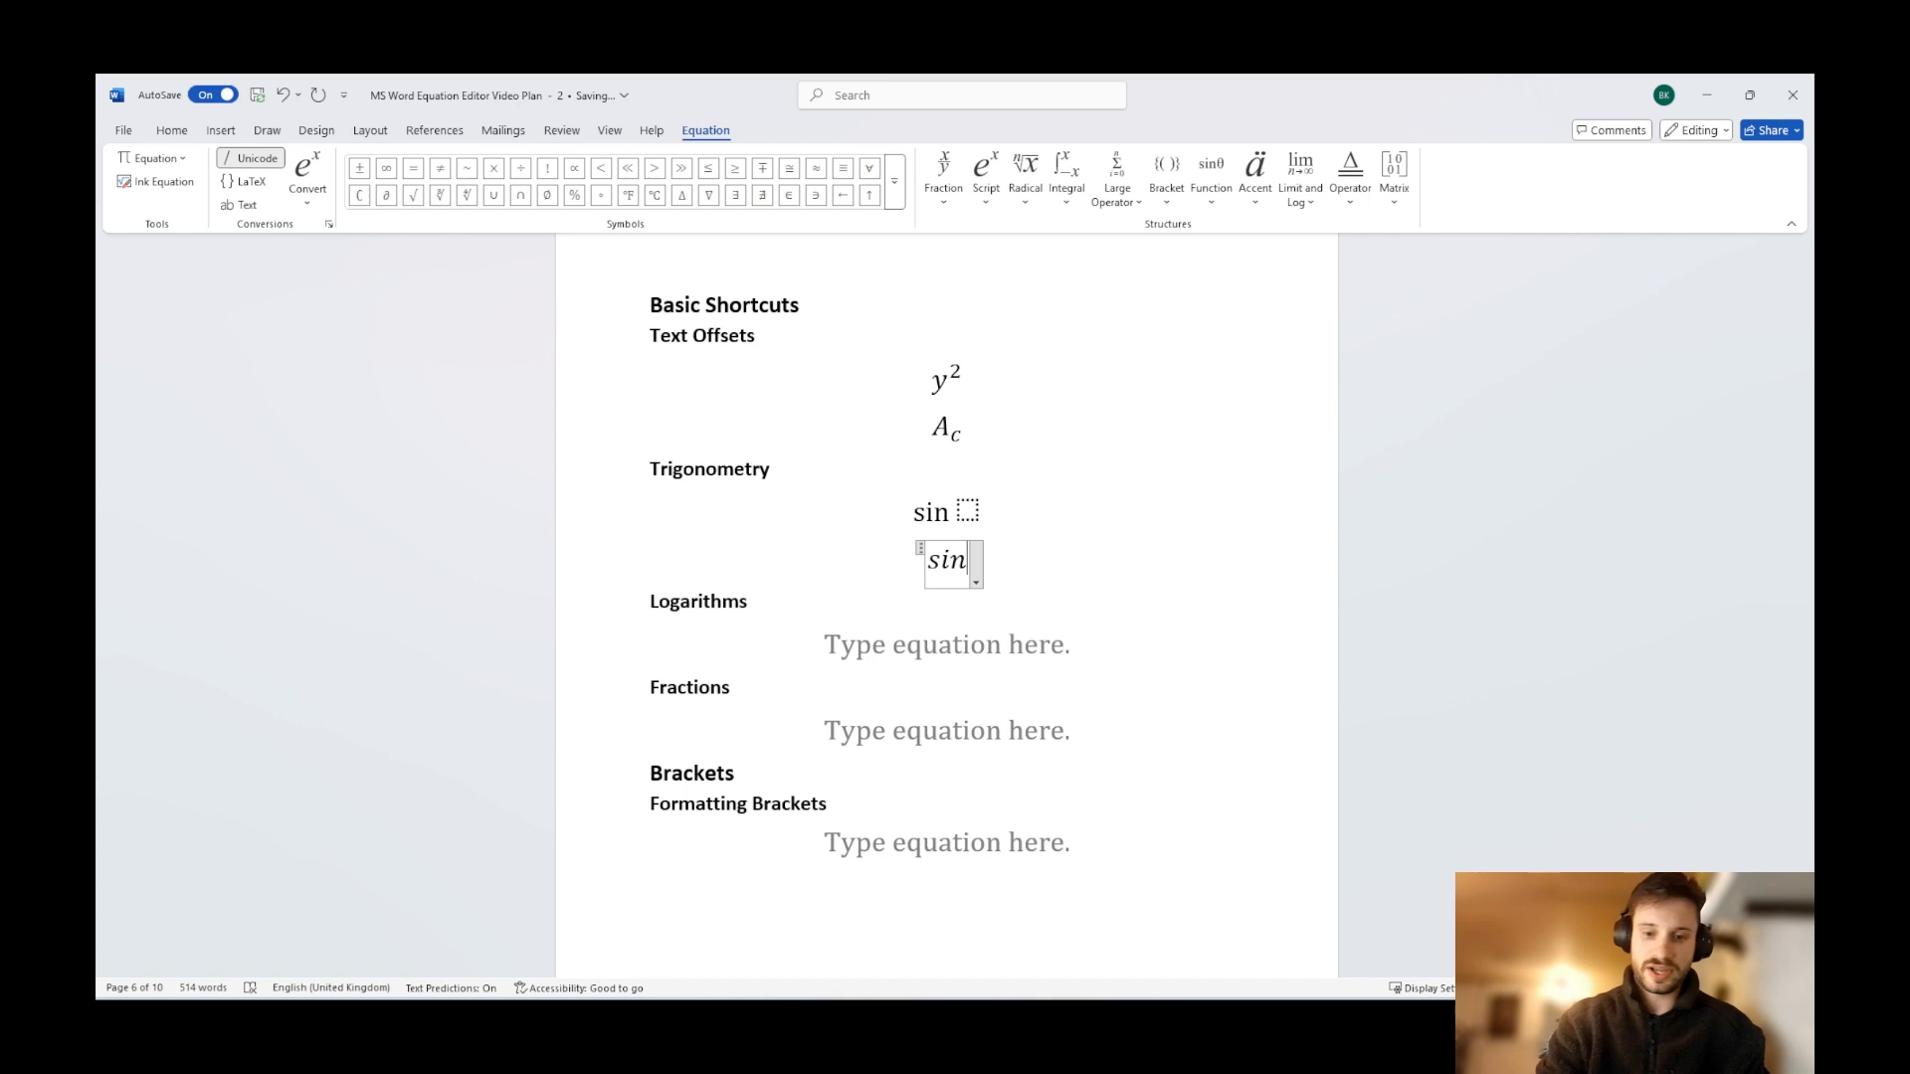
{"action": "type", "text": "("}
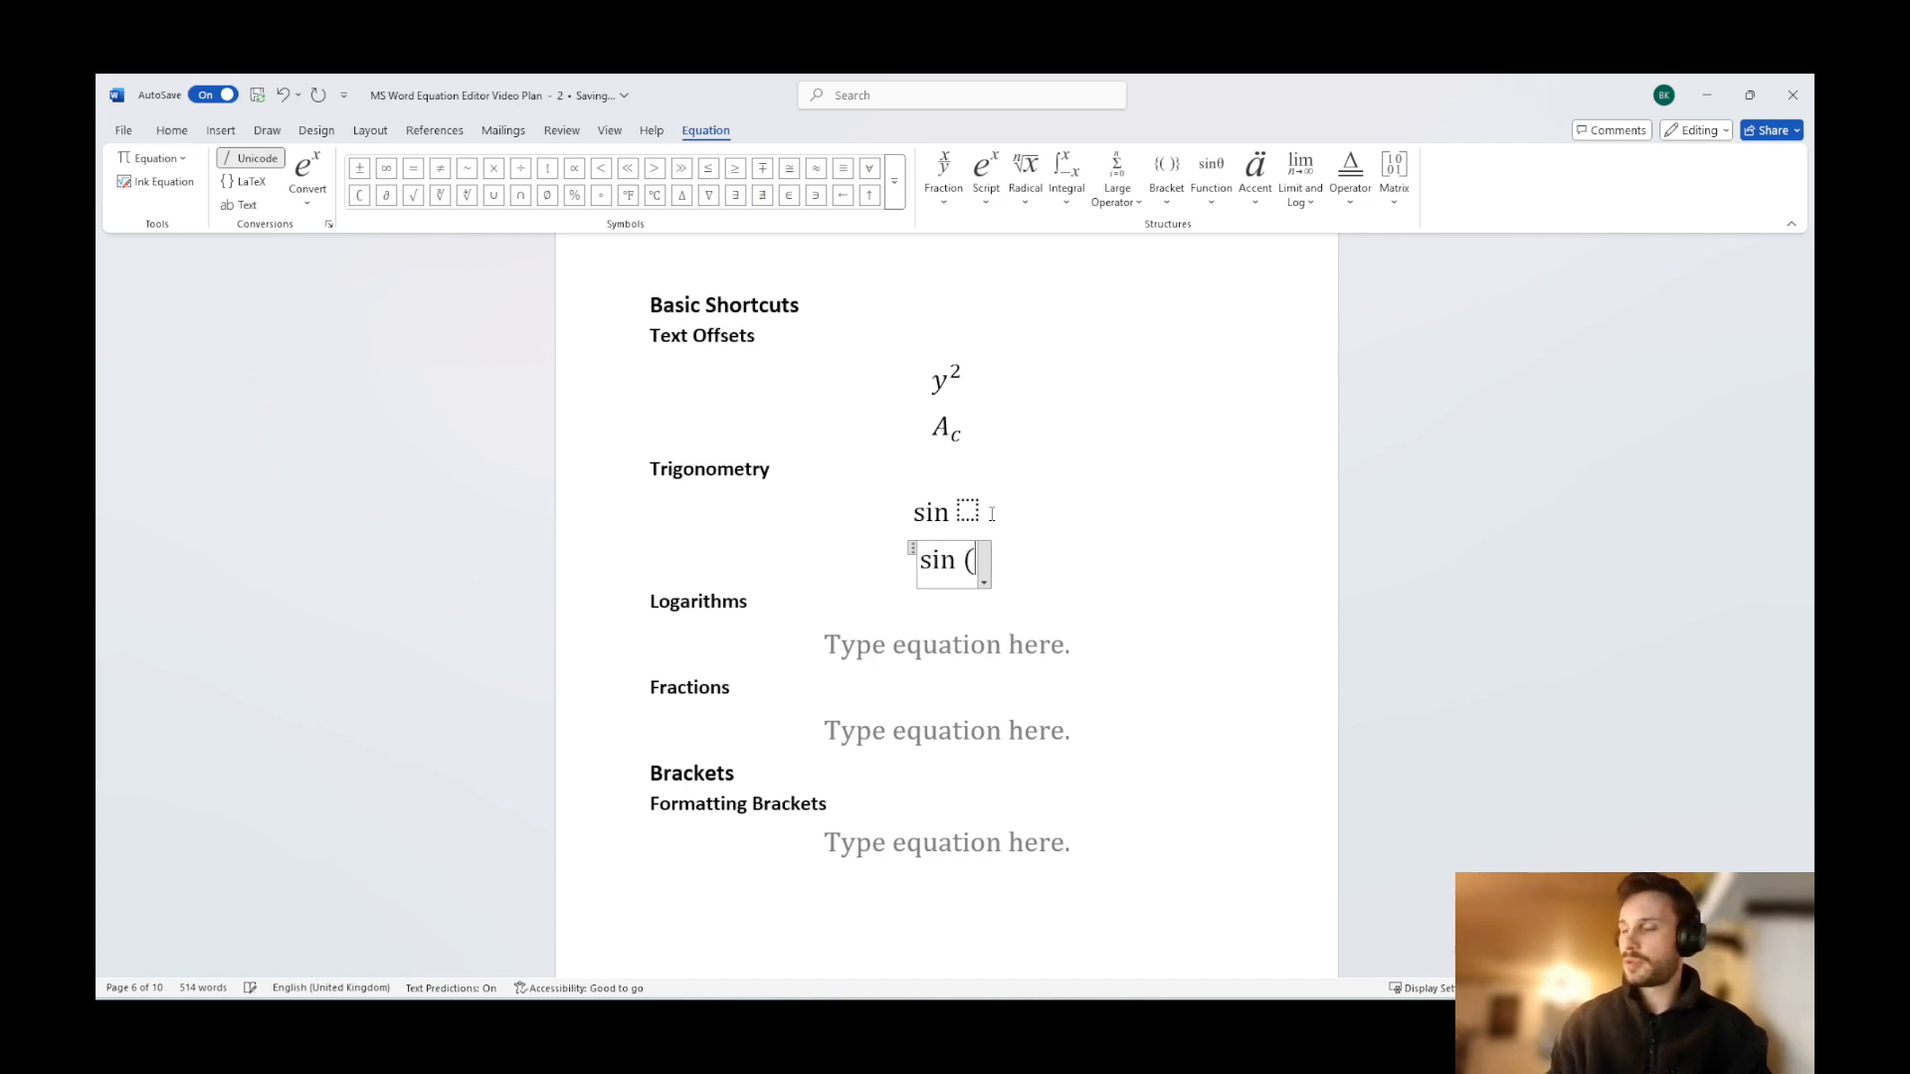
Add a third equation on a new line under Trigonometry containing the letters sin, not built up as a function.
{"action": "left_click", "coordinate": [1004, 561]}
{"action": "key", "text": "Return"}
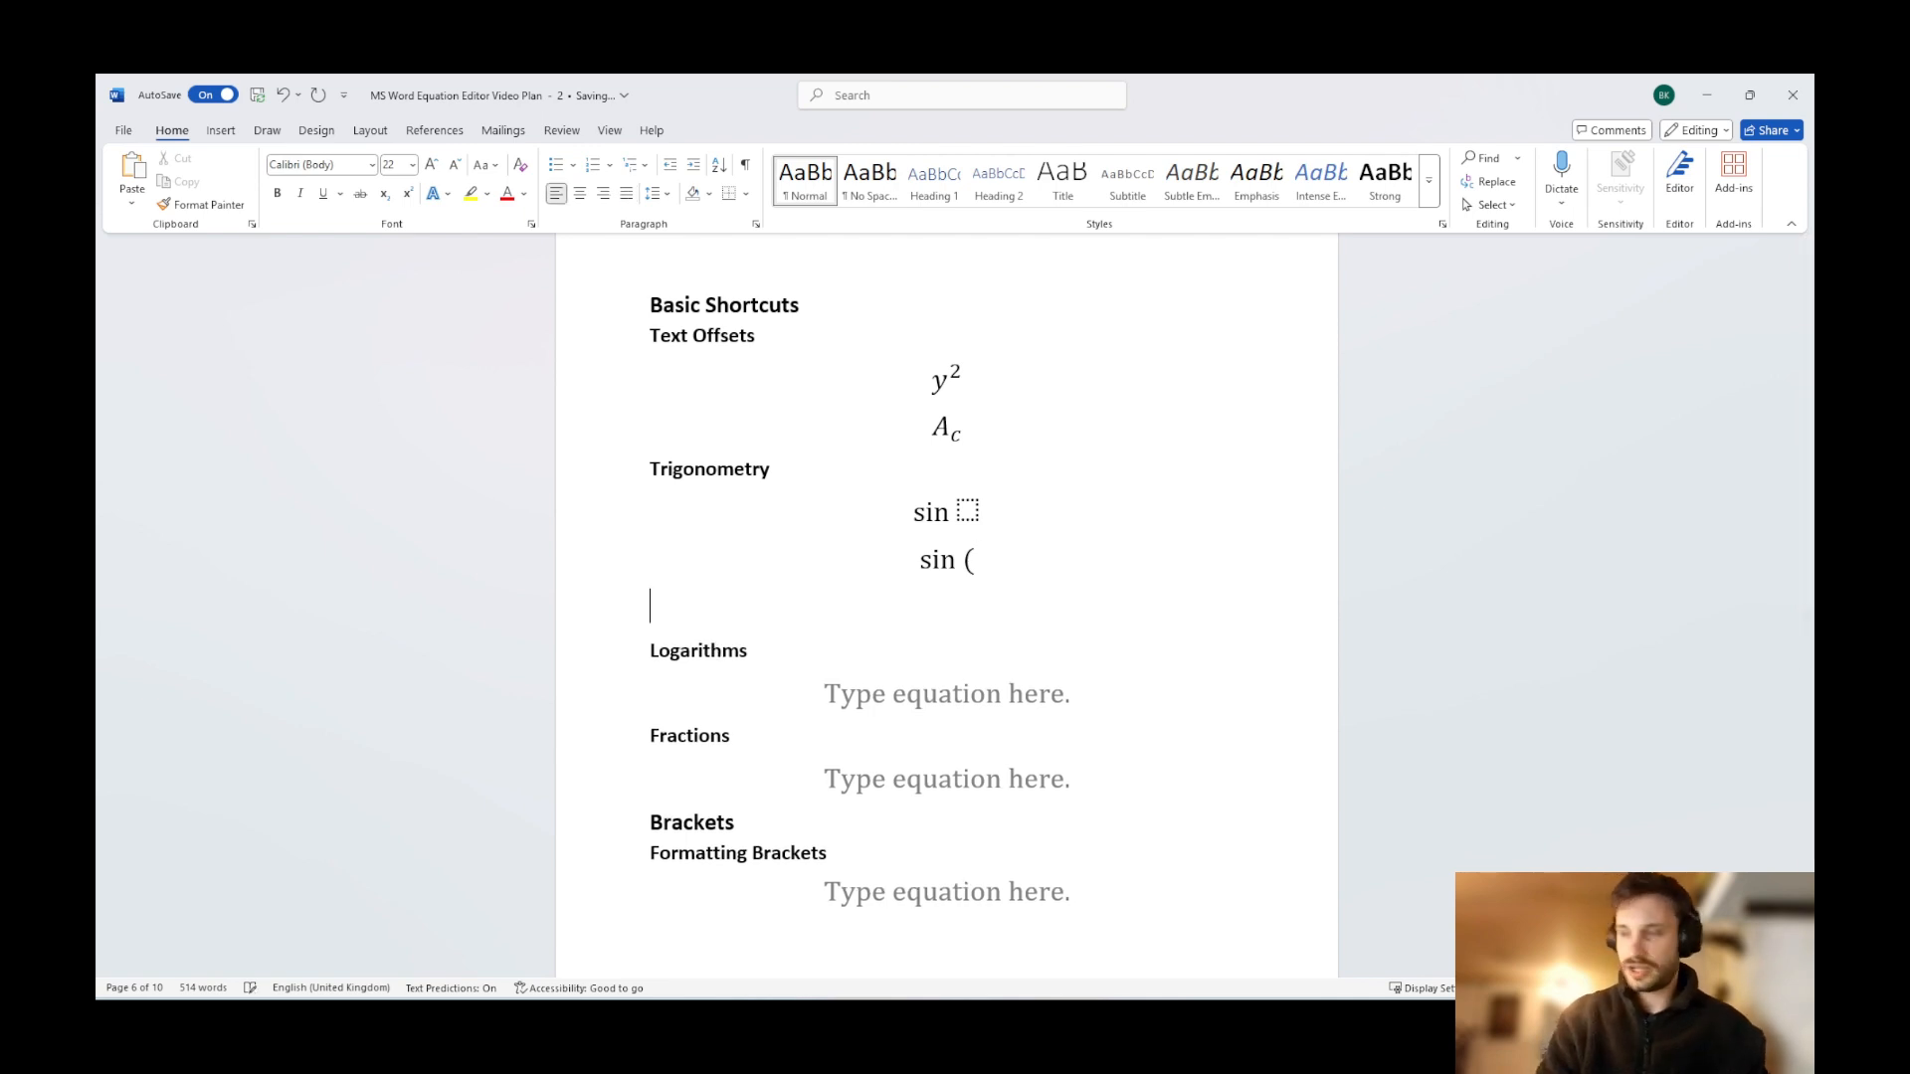
{"action": "key", "text": "alt+equal"}
{"action": "type", "text": "sin"}
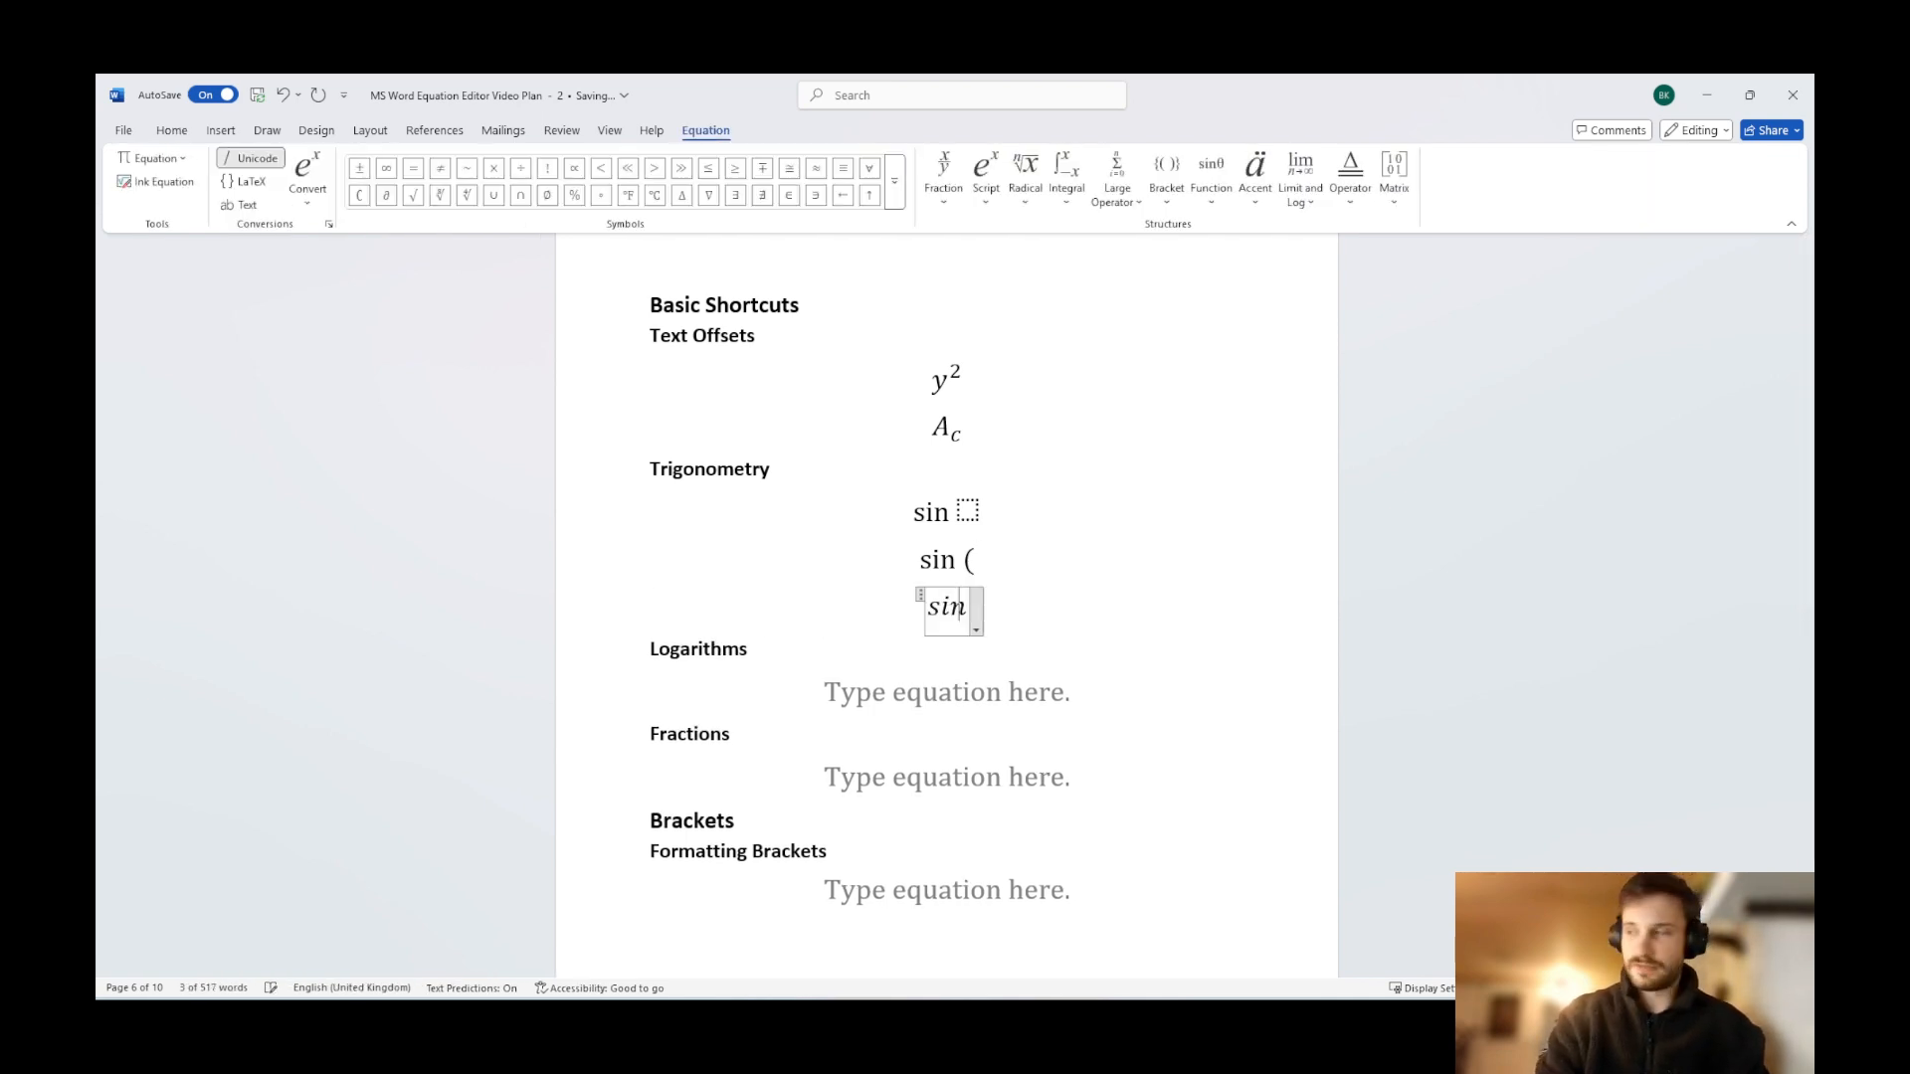
Highlight the function name sin in the second Trigonometry equation to compare its style with the sin below it.
{"action": "key", "text": "Up"}
{"action": "key", "text": "Left"}
{"action": "key", "text": "Left"}
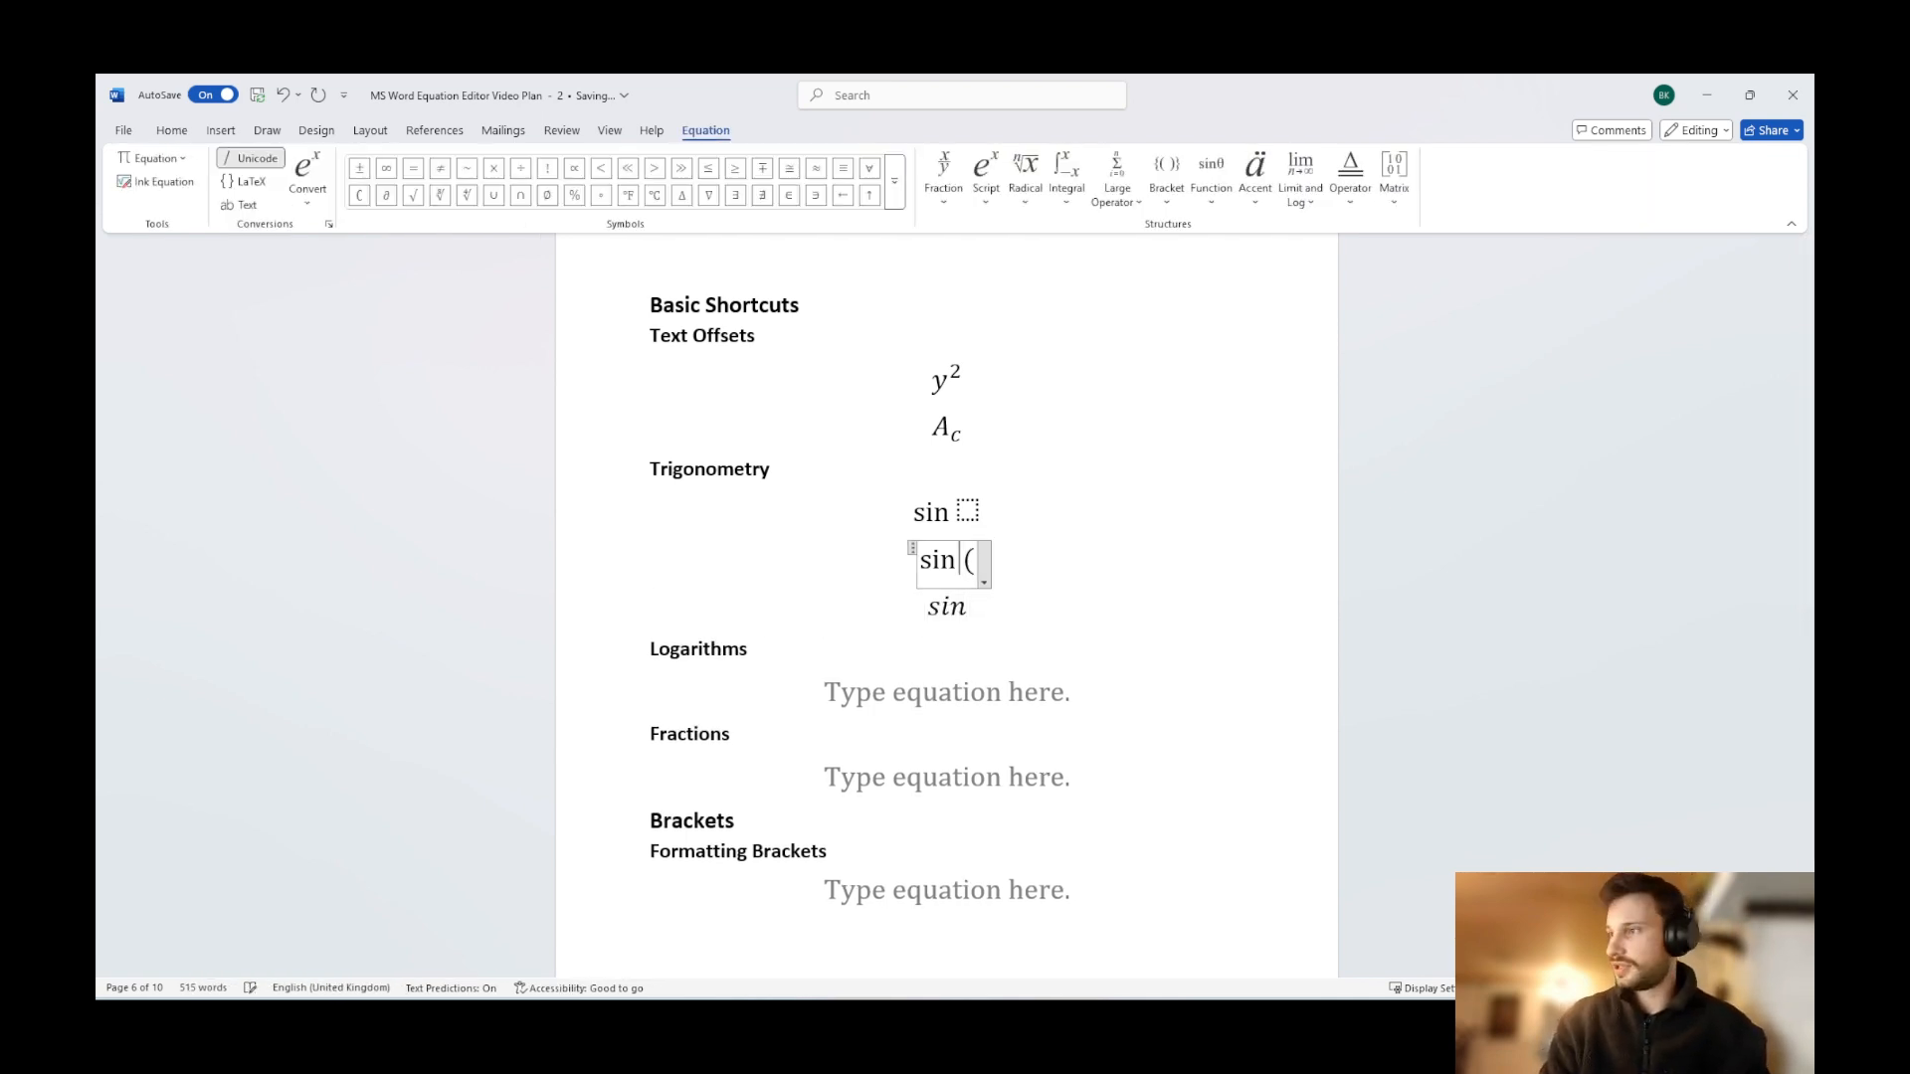
{"action": "key", "text": "shift+Left"}
{"action": "key", "text": "shift+Left"}
{"action": "key", "text": "shift+Left"}
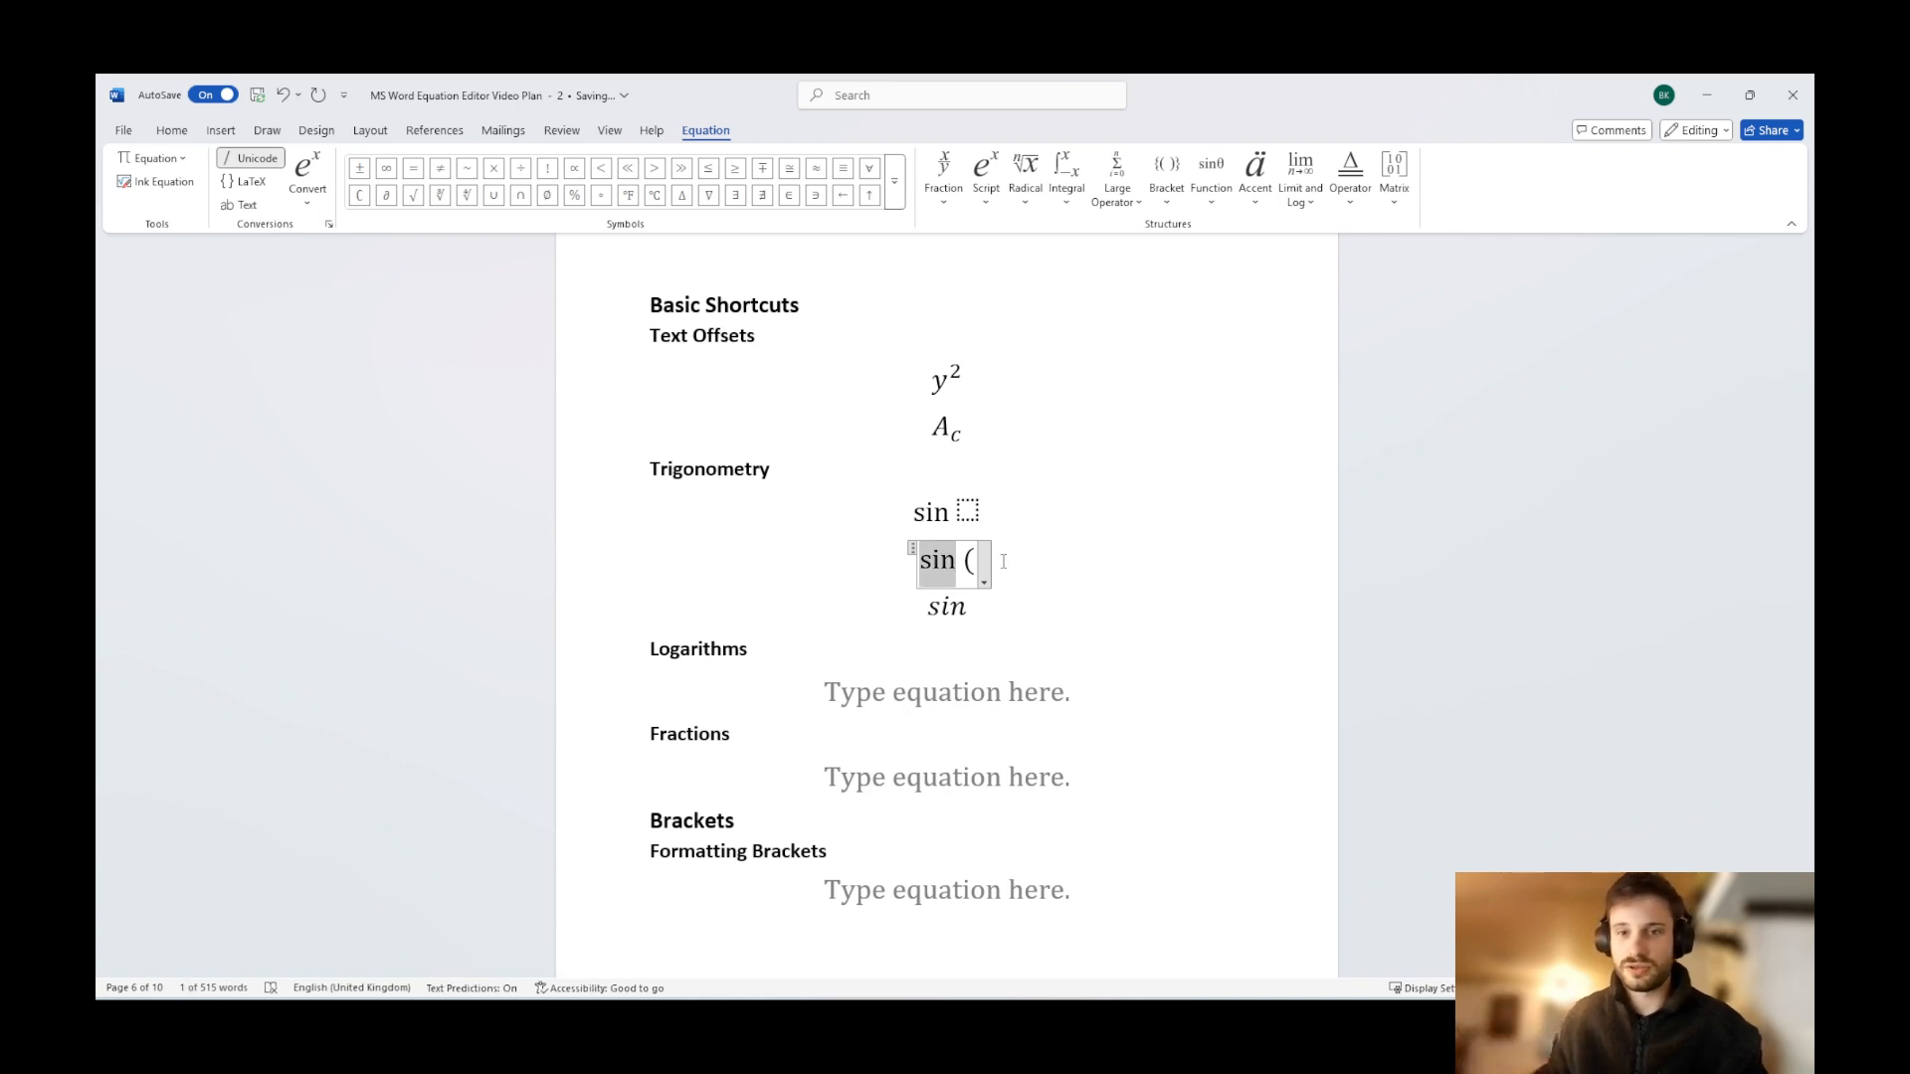
Extend the third Trigonometry equation into a sin function raised to the power 2 with an empty argument placeholder.
{"action": "left_click", "coordinate": [916, 686]}
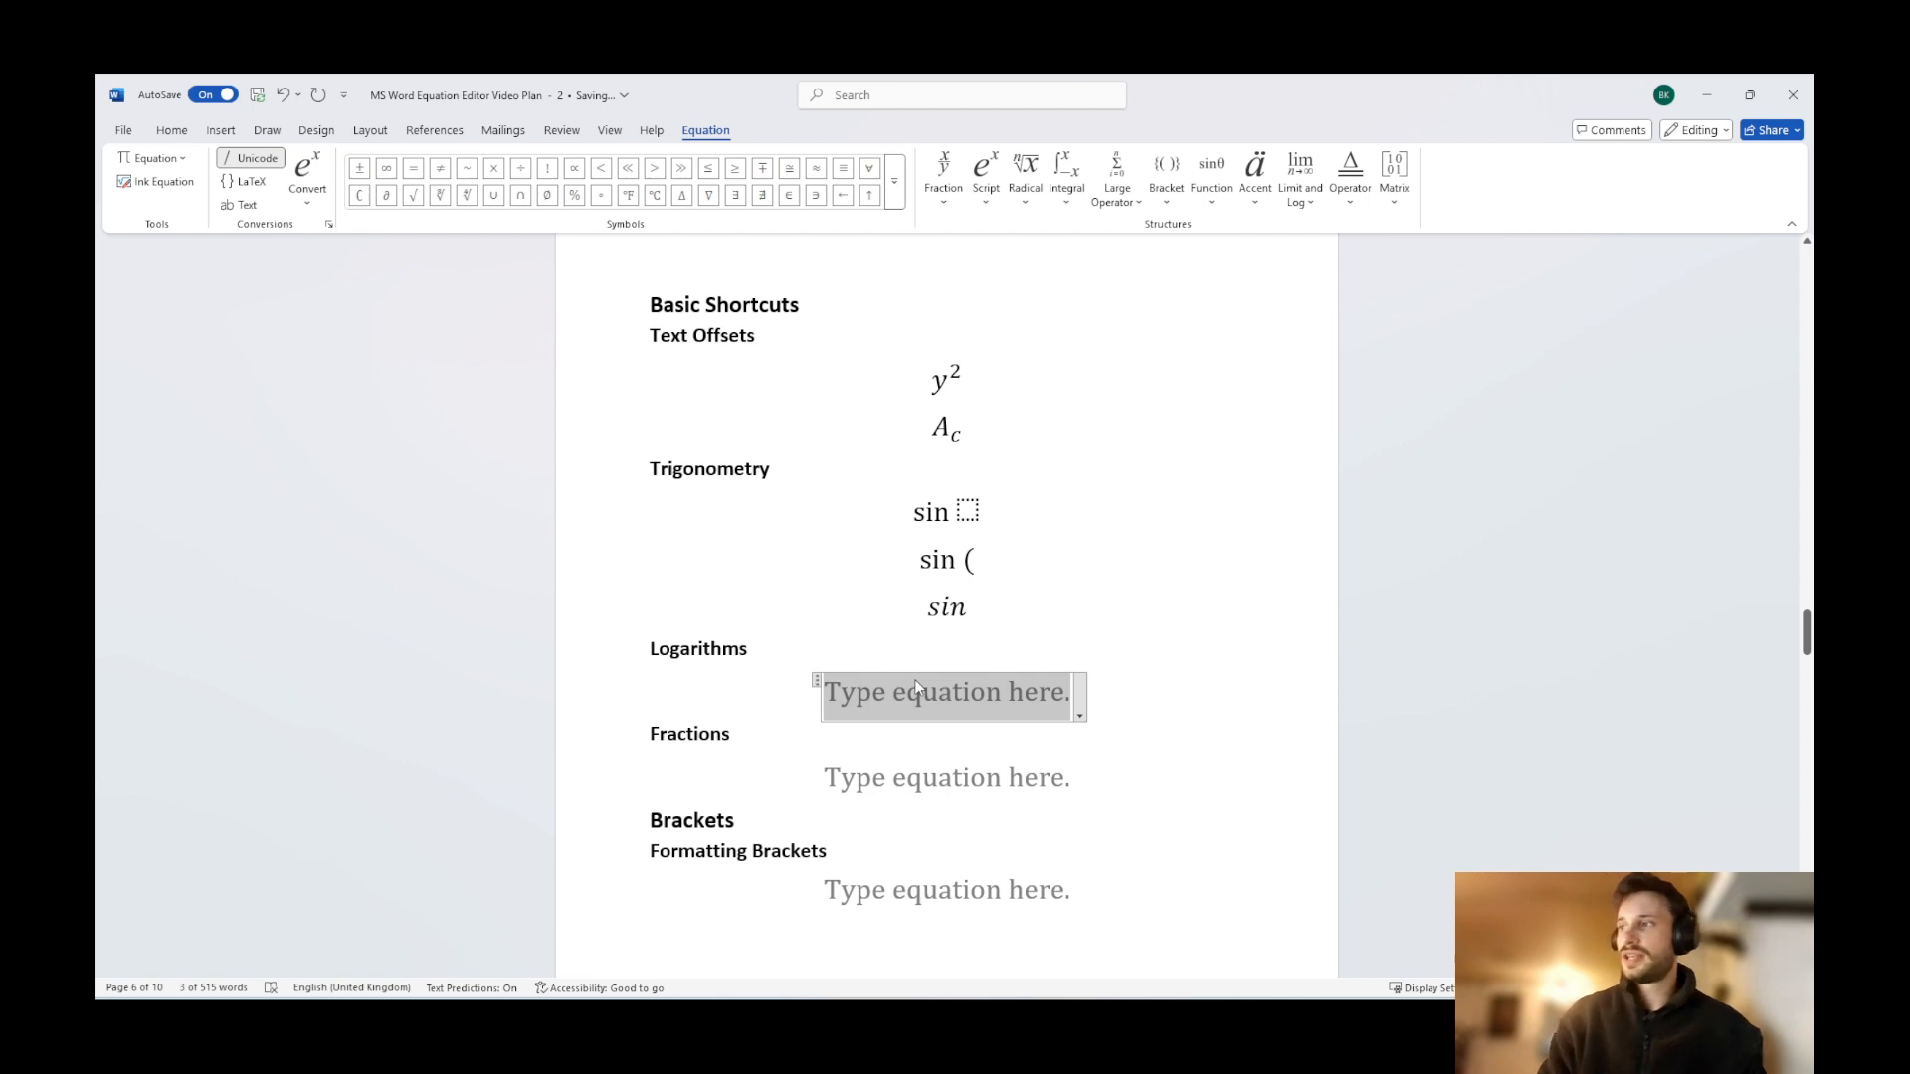
{"action": "scroll", "coordinate": [1085, 601], "scroll_direction": "down", "scroll_amount": 1}
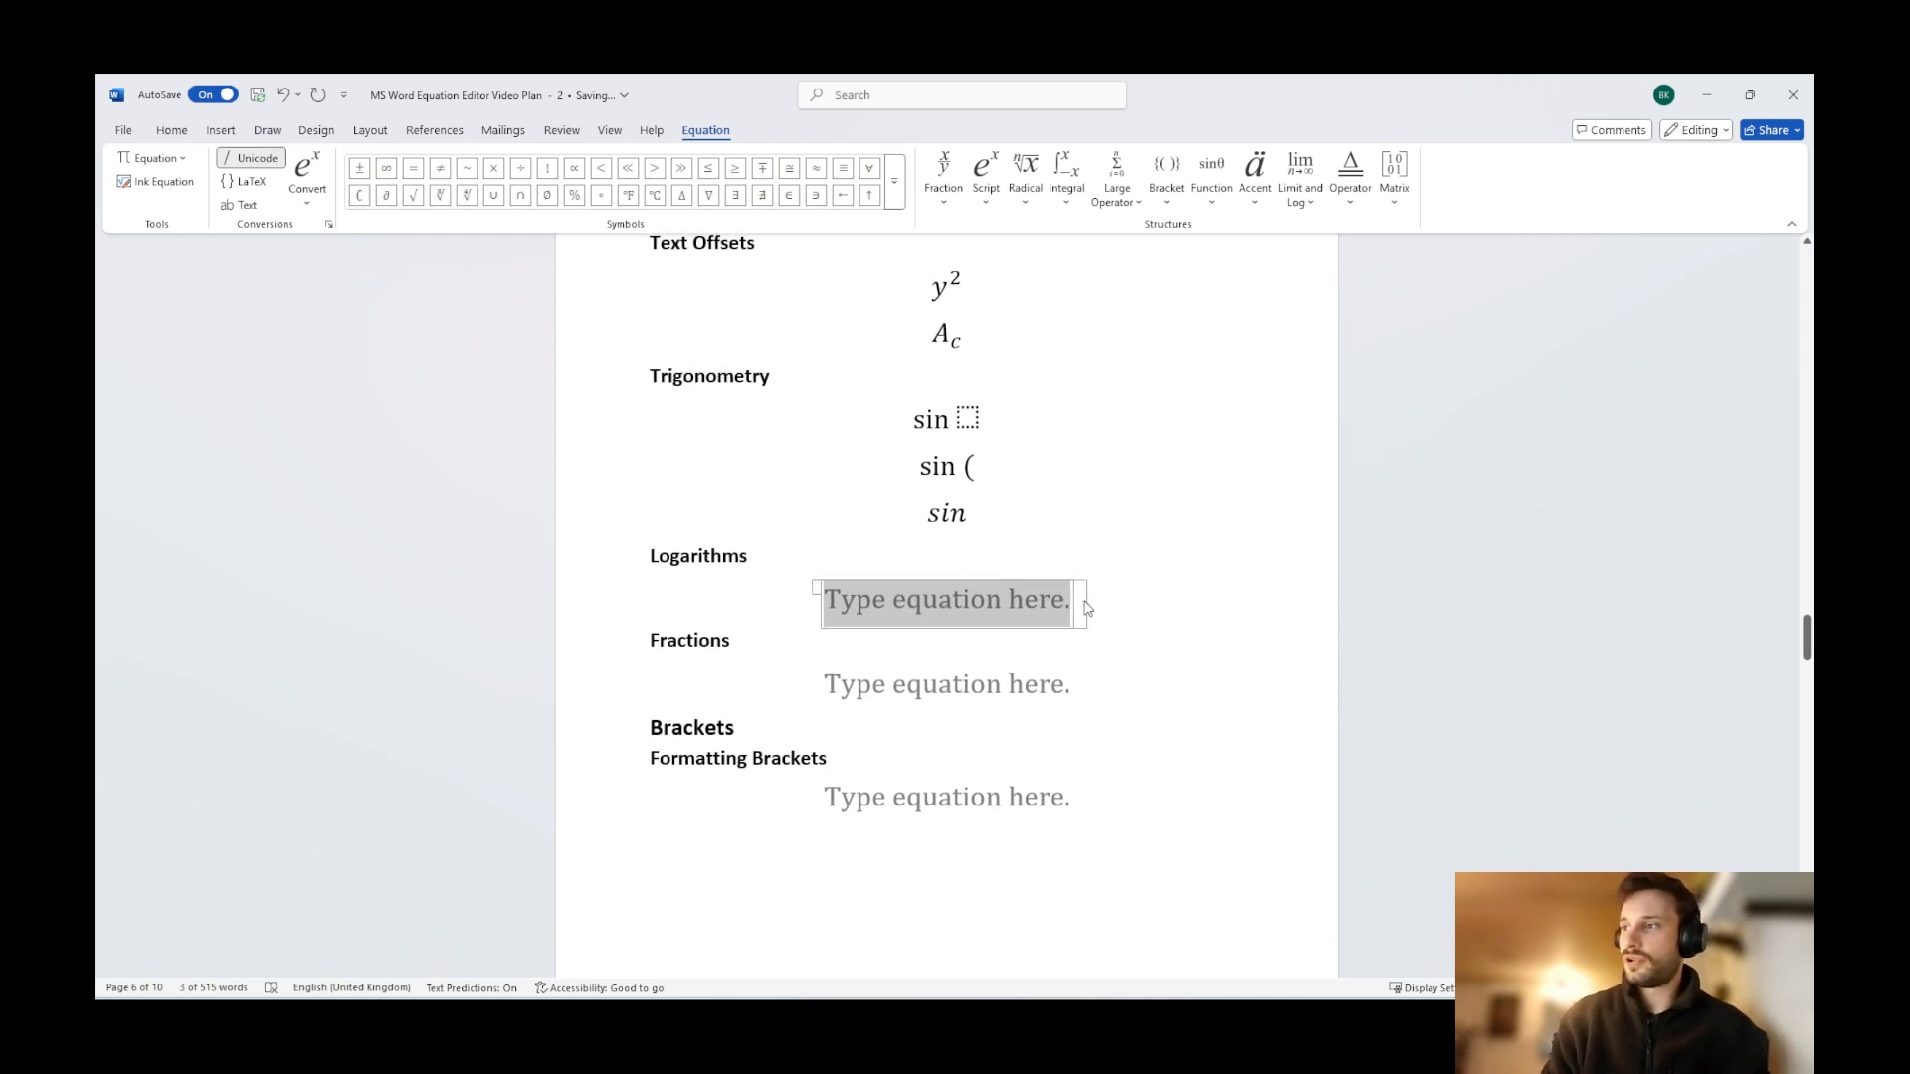
{"action": "left_click", "coordinate": [1019, 525]}
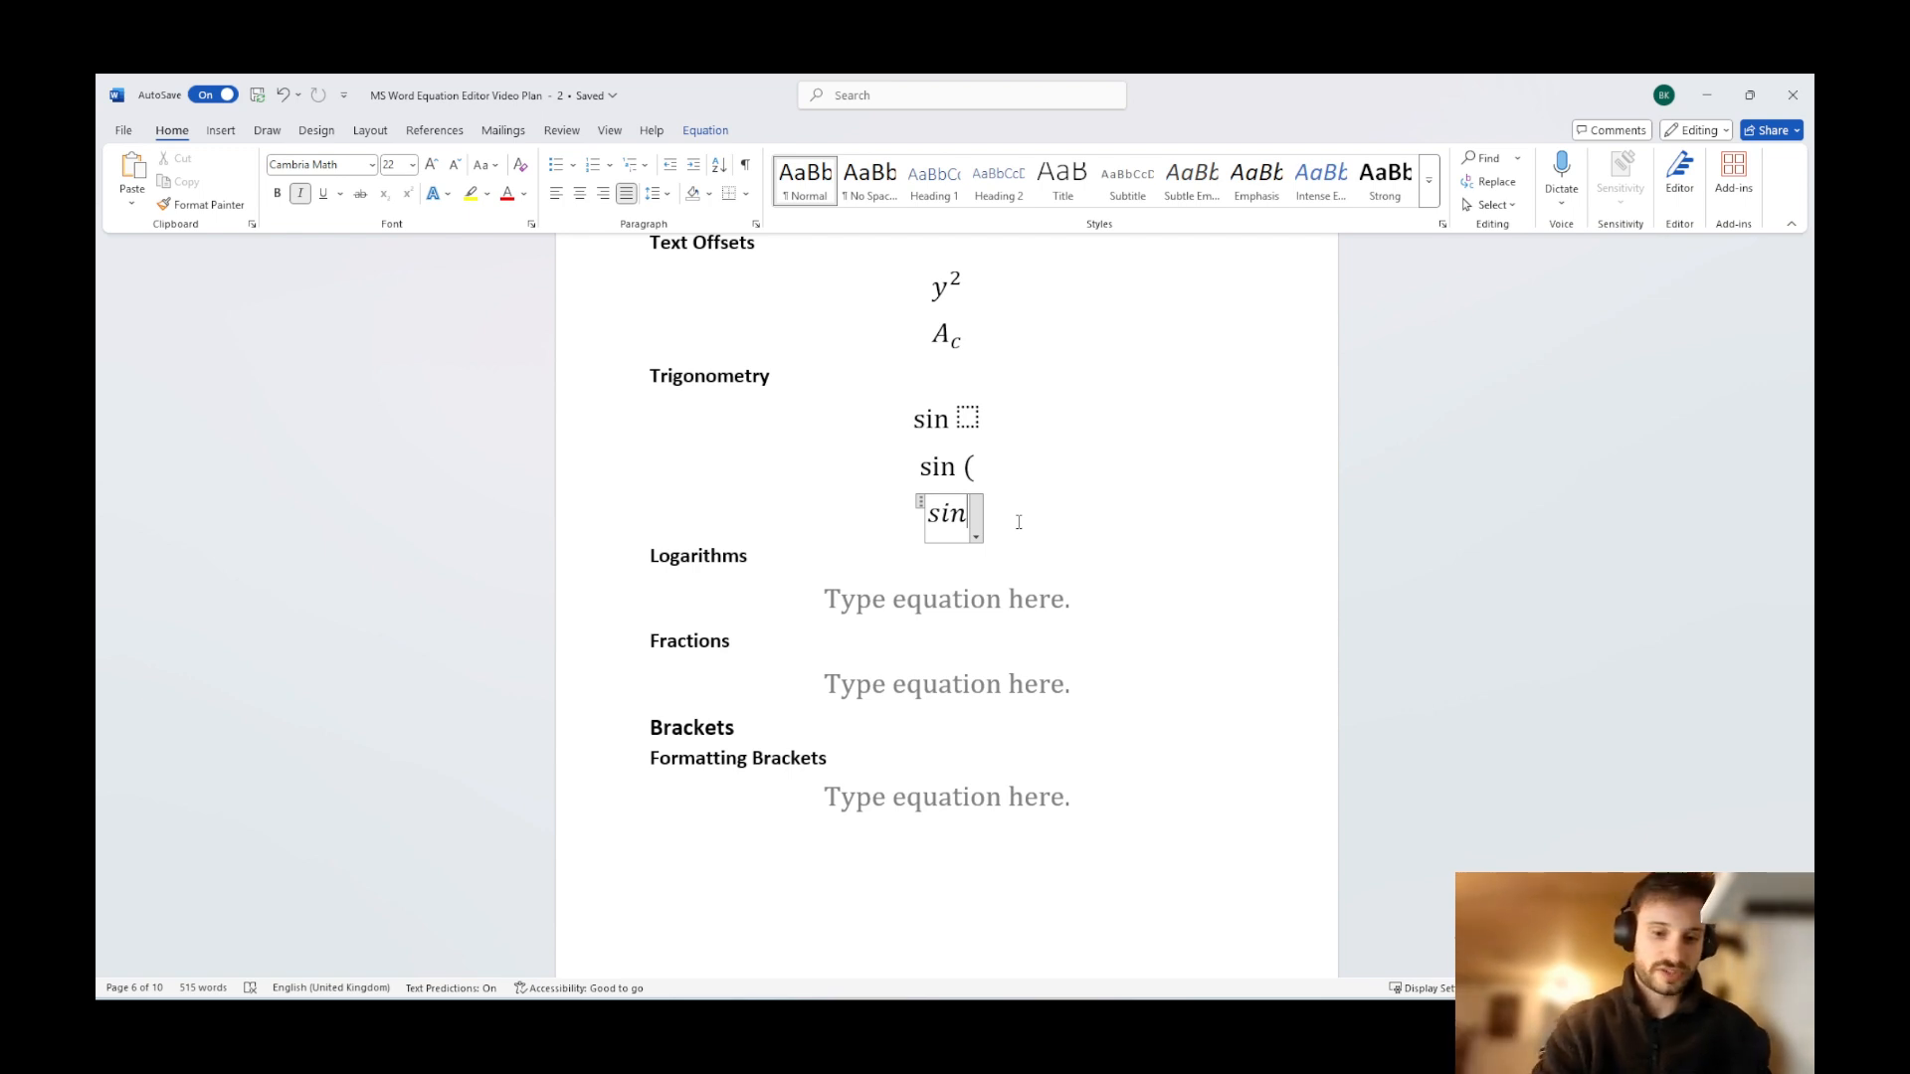
{"action": "type", "text": "^"}
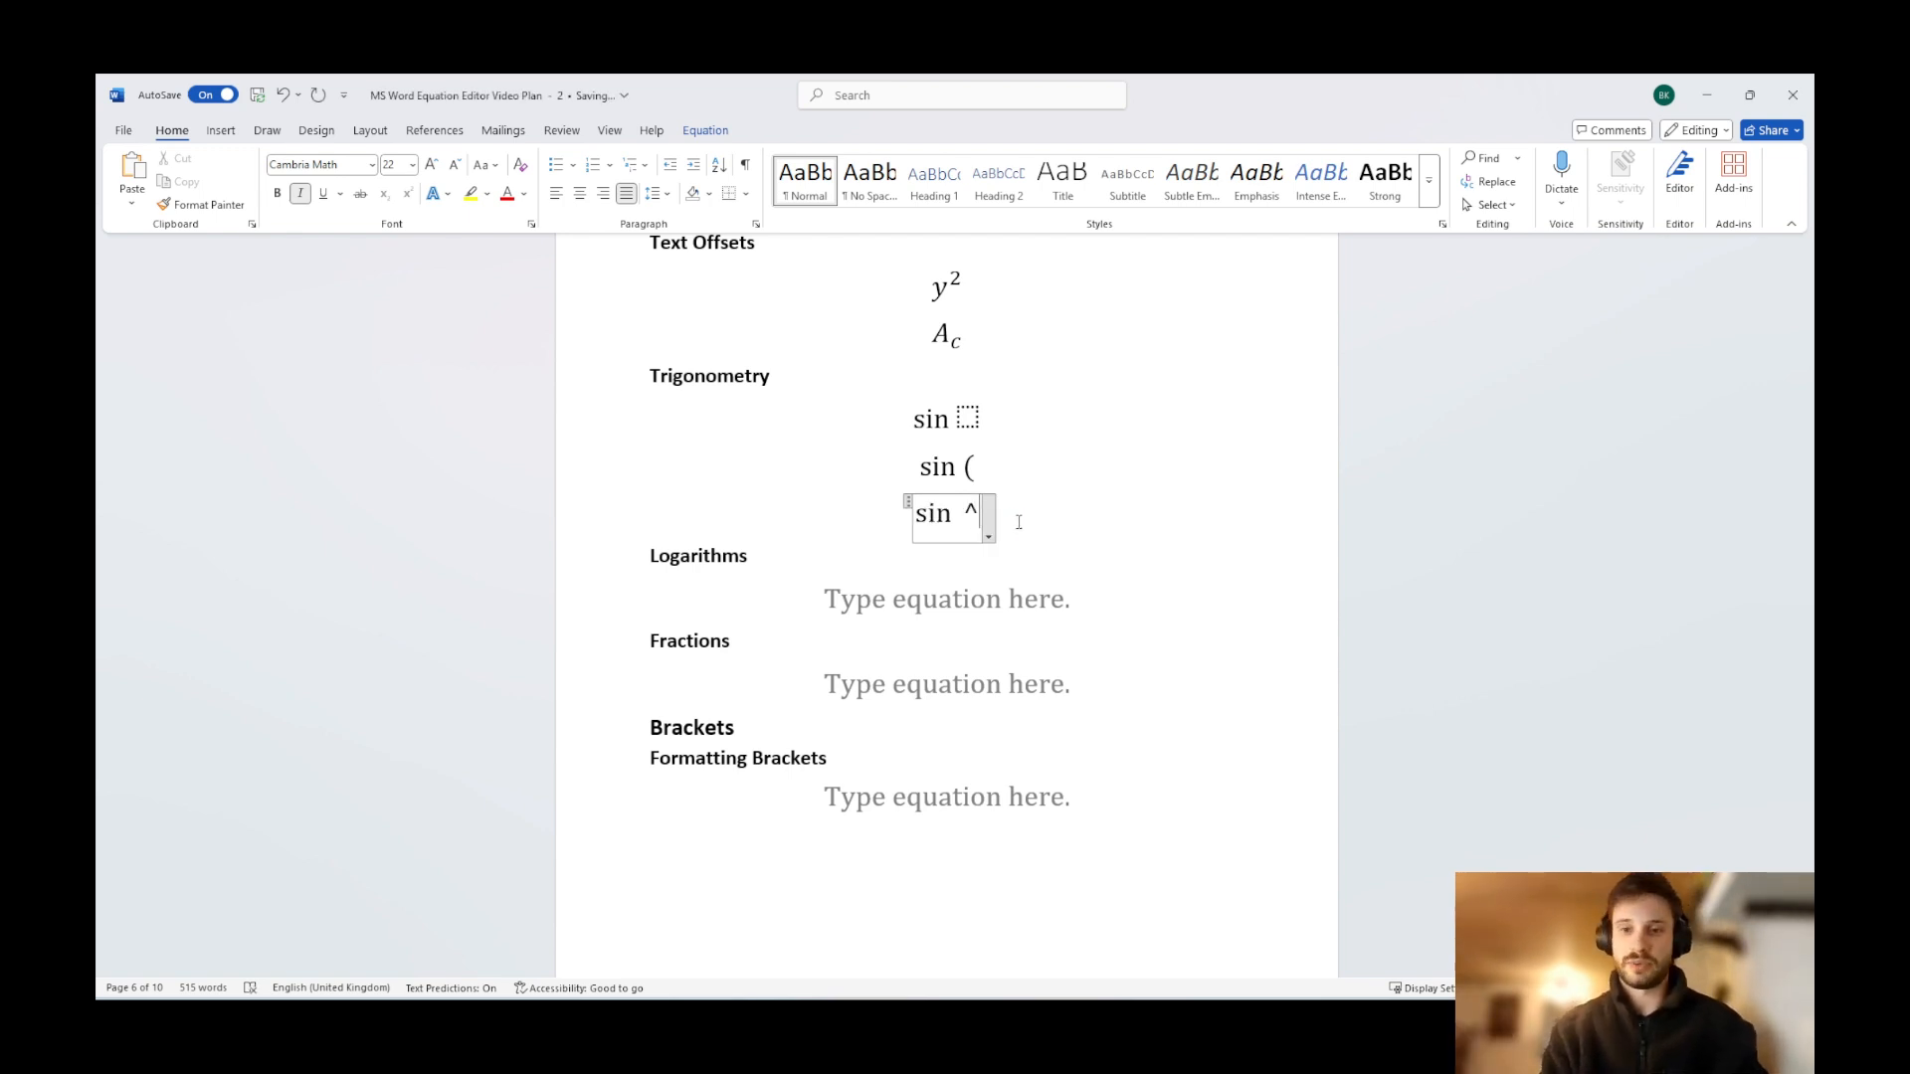
{"action": "type", "text": "2"}
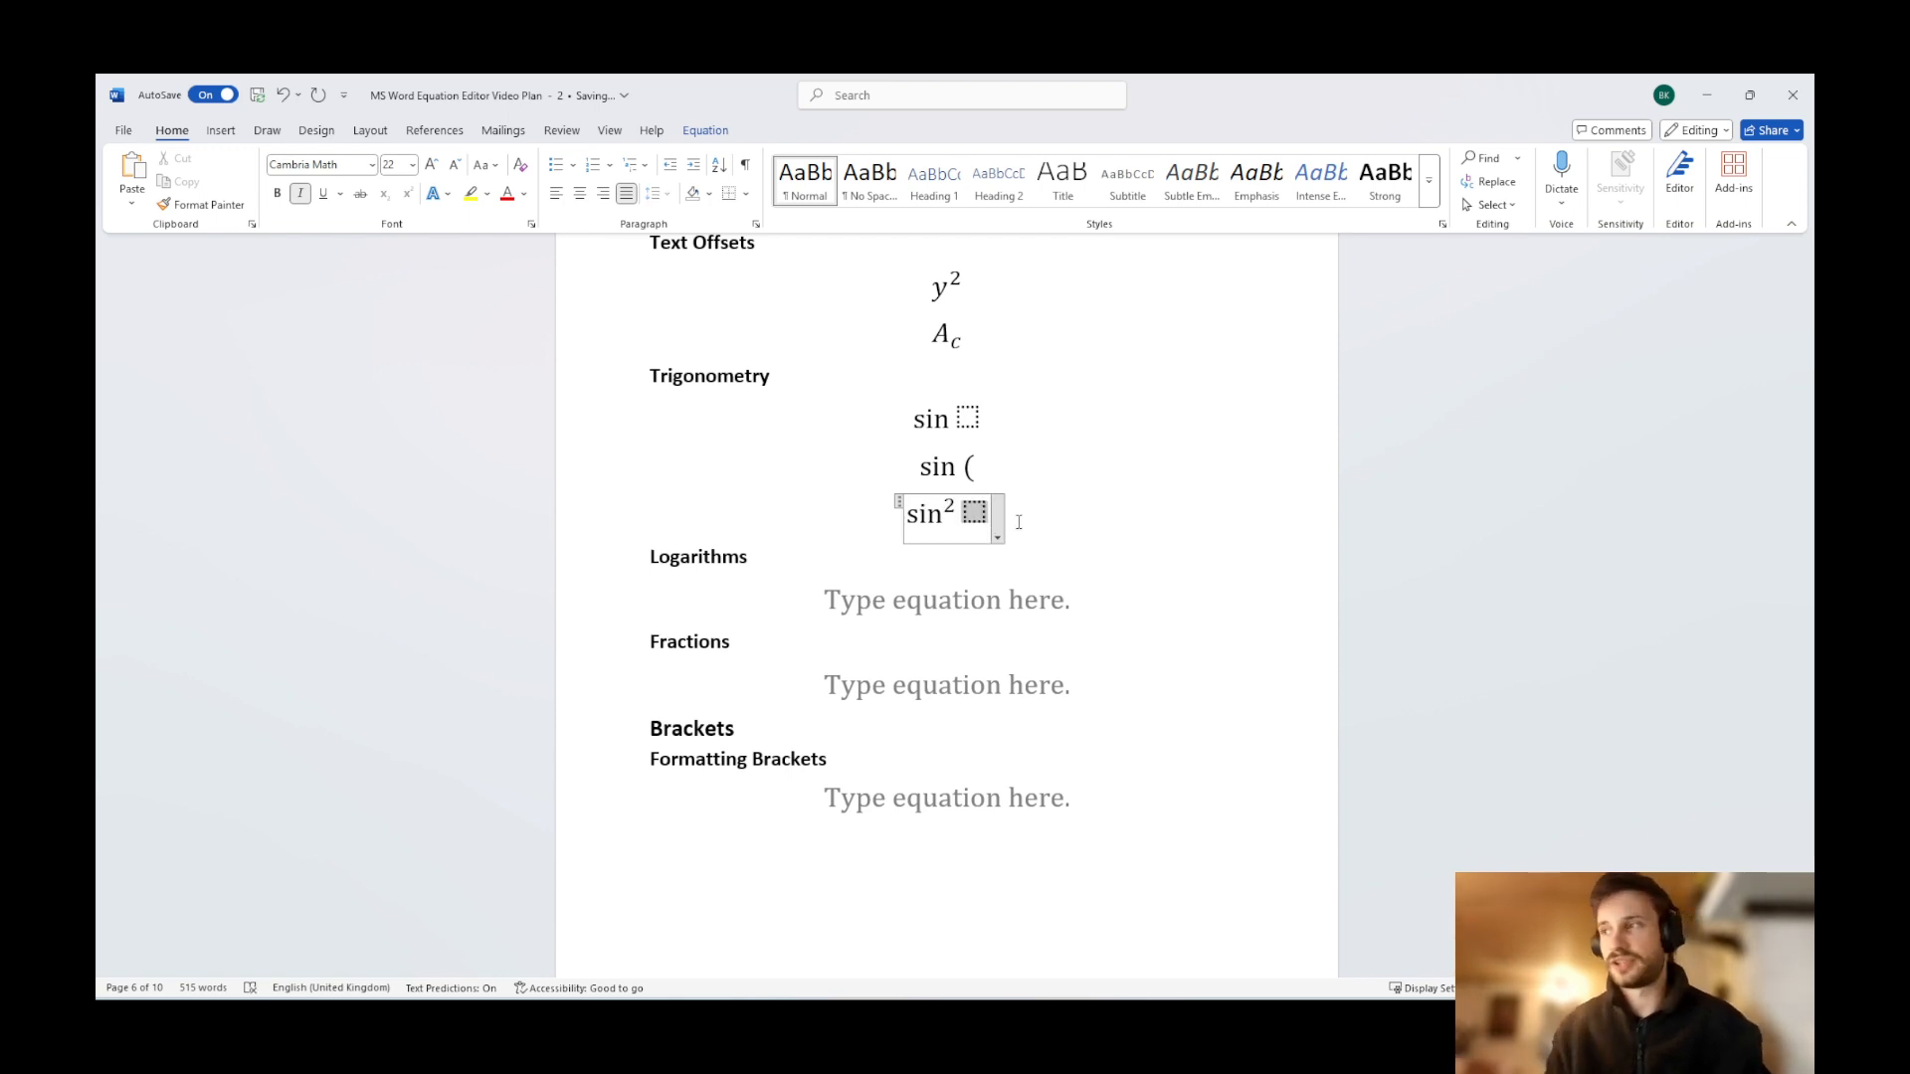
Fill the equation under the Logarithms heading with a log function that has an empty argument placeholder.
{"action": "left_click", "coordinate": [1000, 593]}
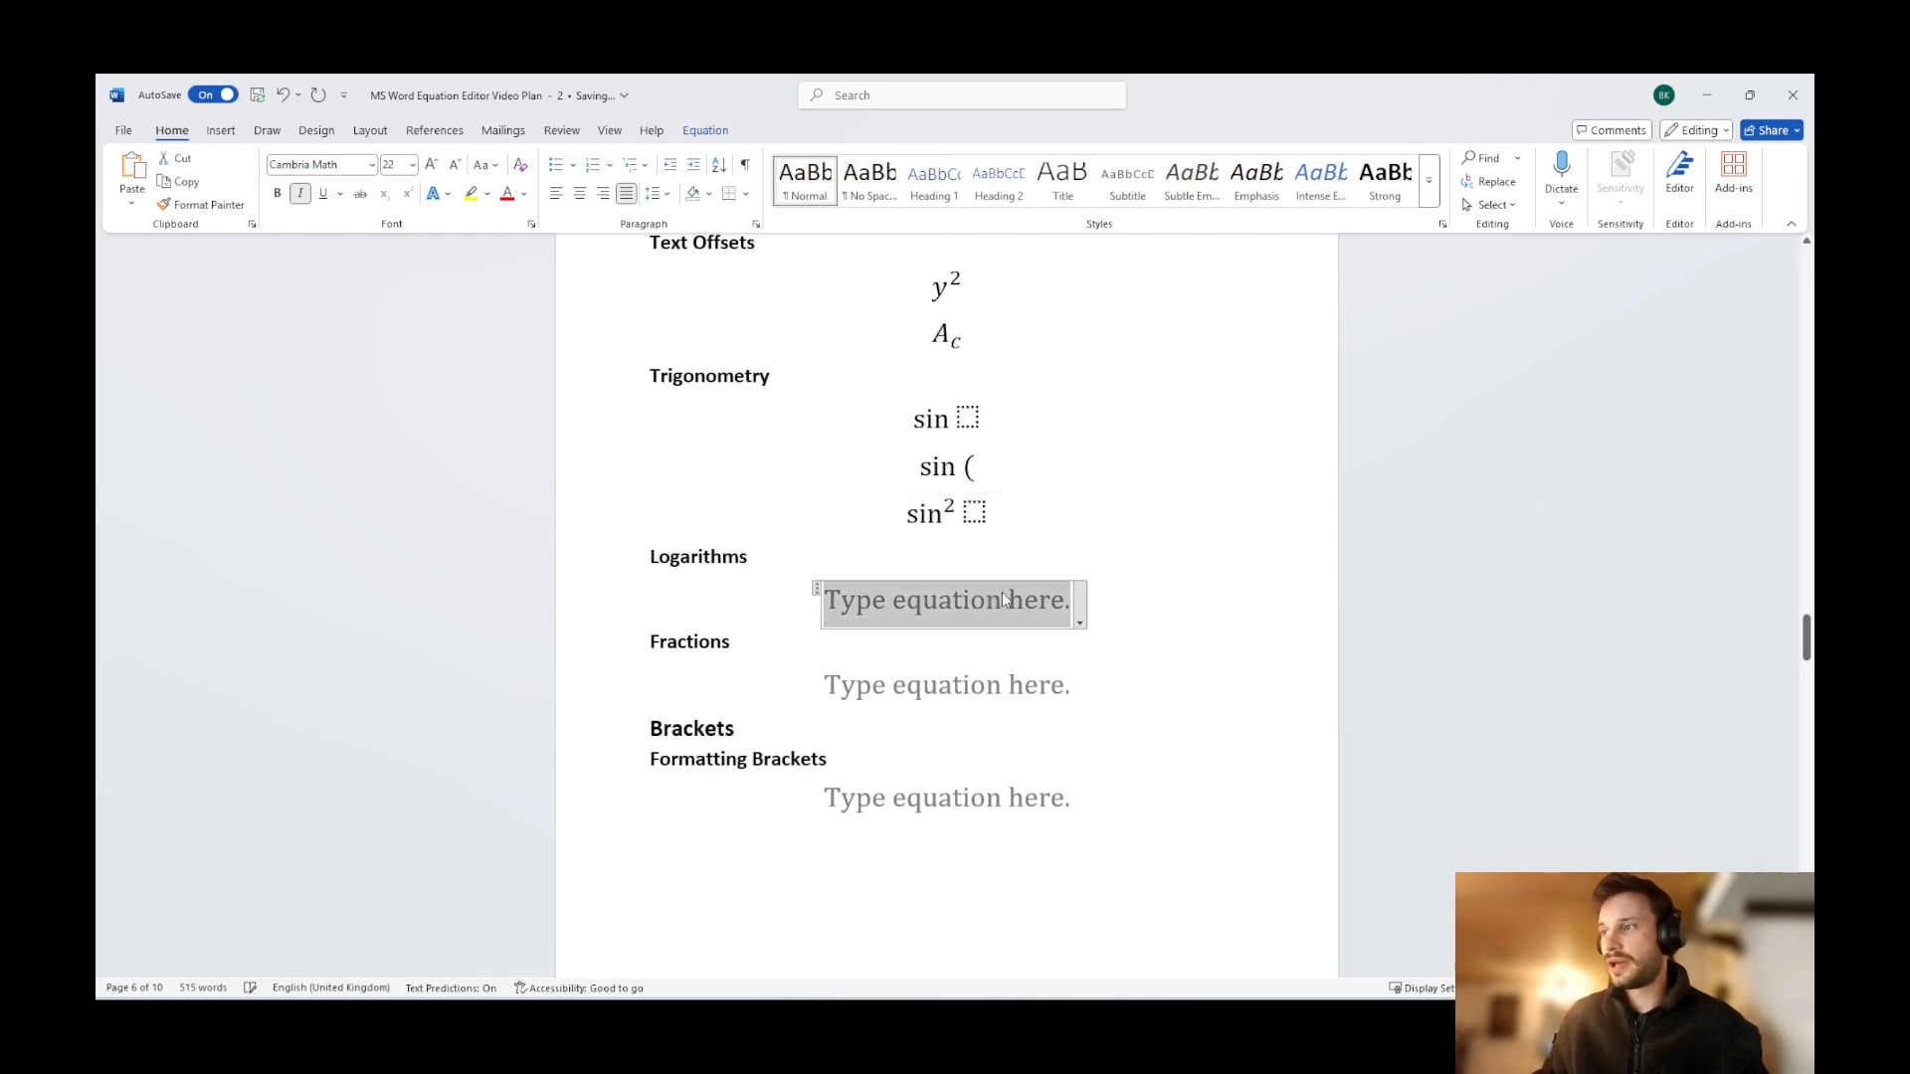
{"action": "type", "text": "log"}
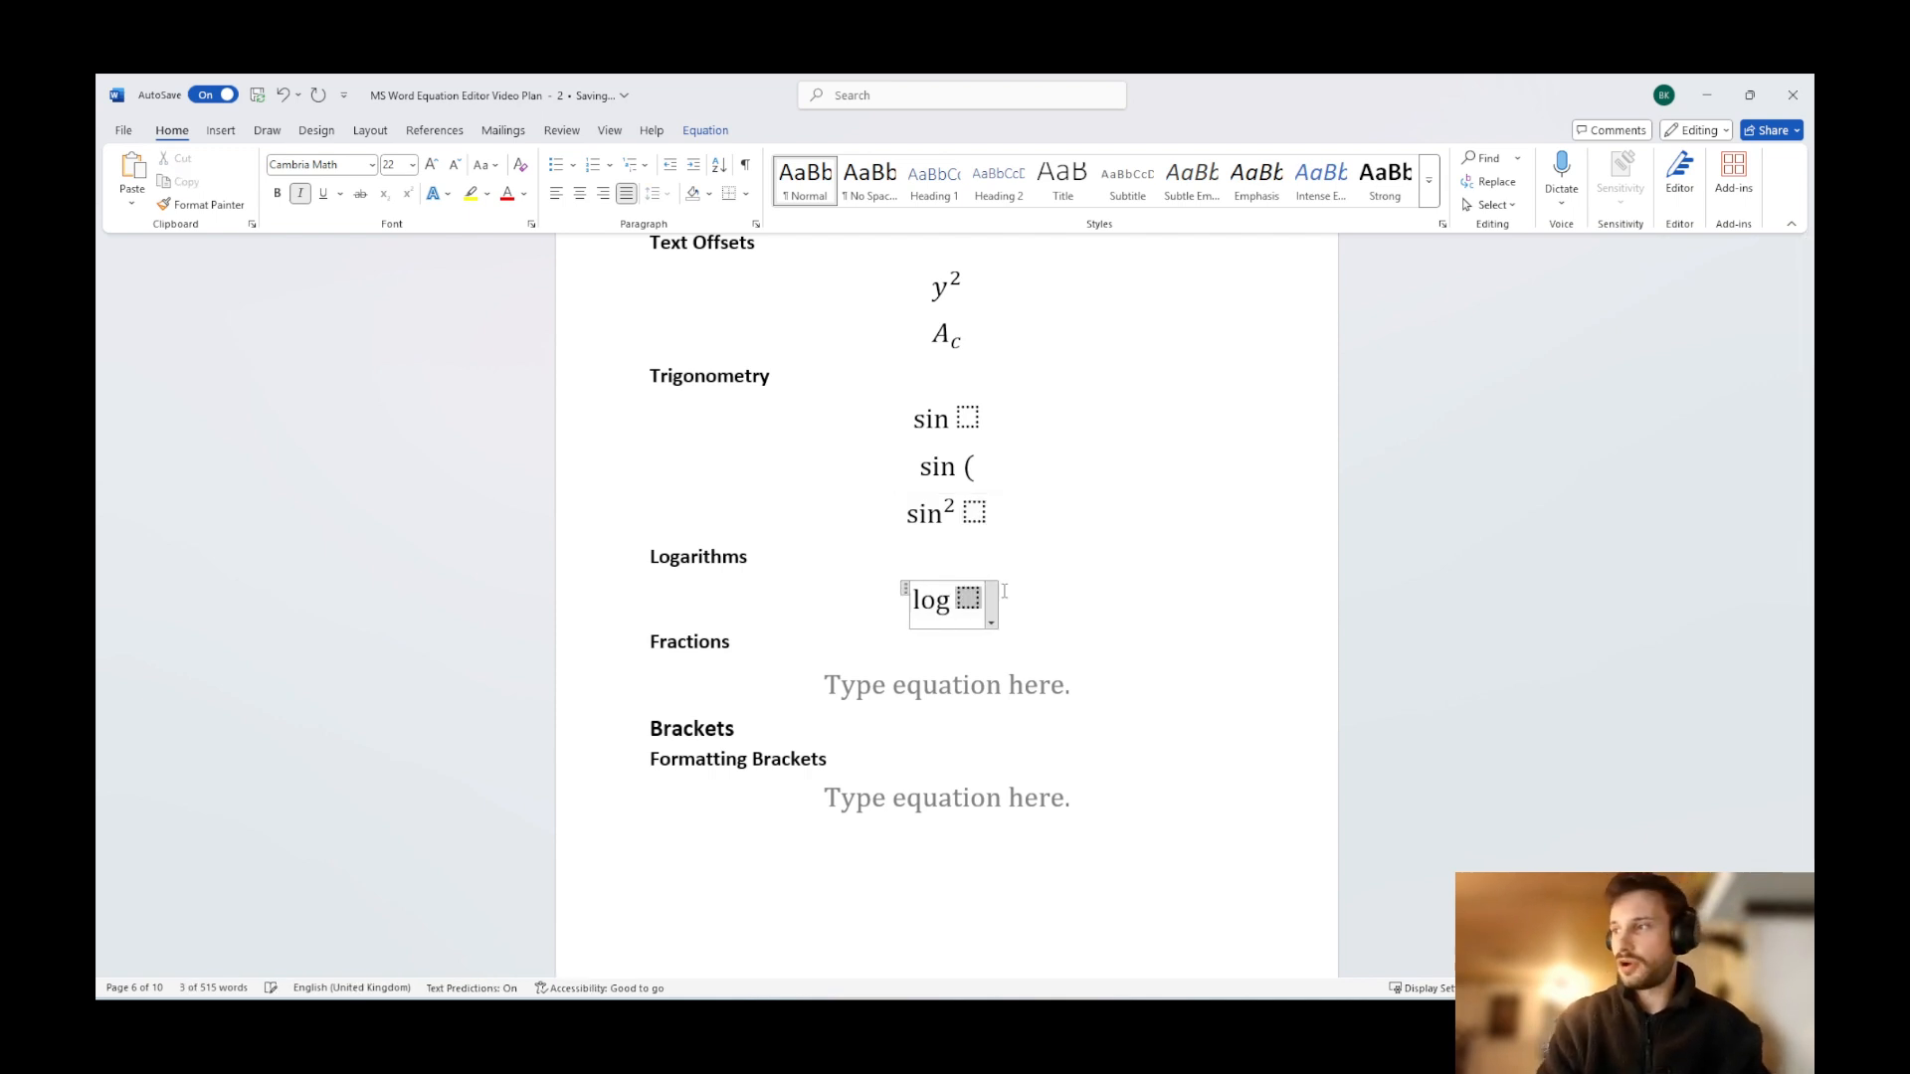
{"action": "left_click", "coordinate": [1004, 591]}
Add a second equation on a new line under Logarithms containing log with subscript base 10 and an empty argument placeholder.
{"action": "key", "text": "Return"}
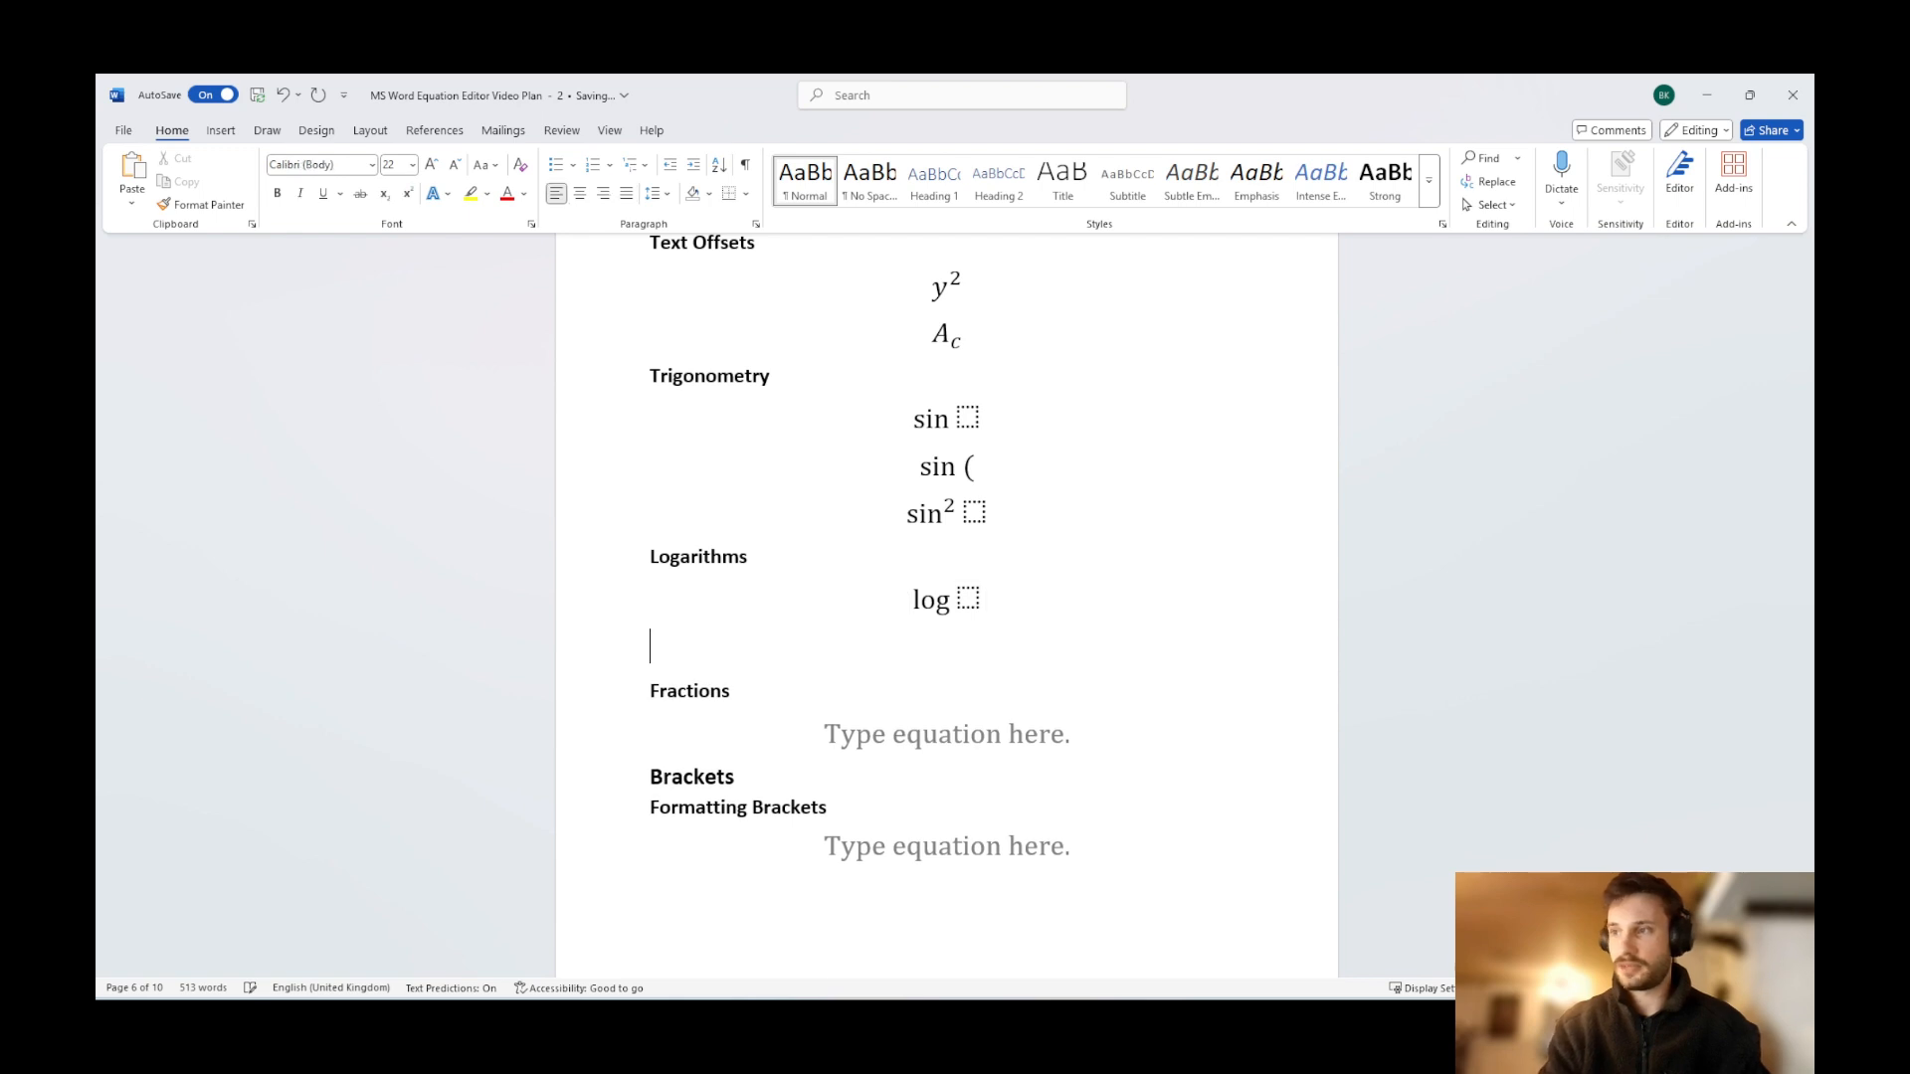
{"action": "key", "text": "alt+equal"}
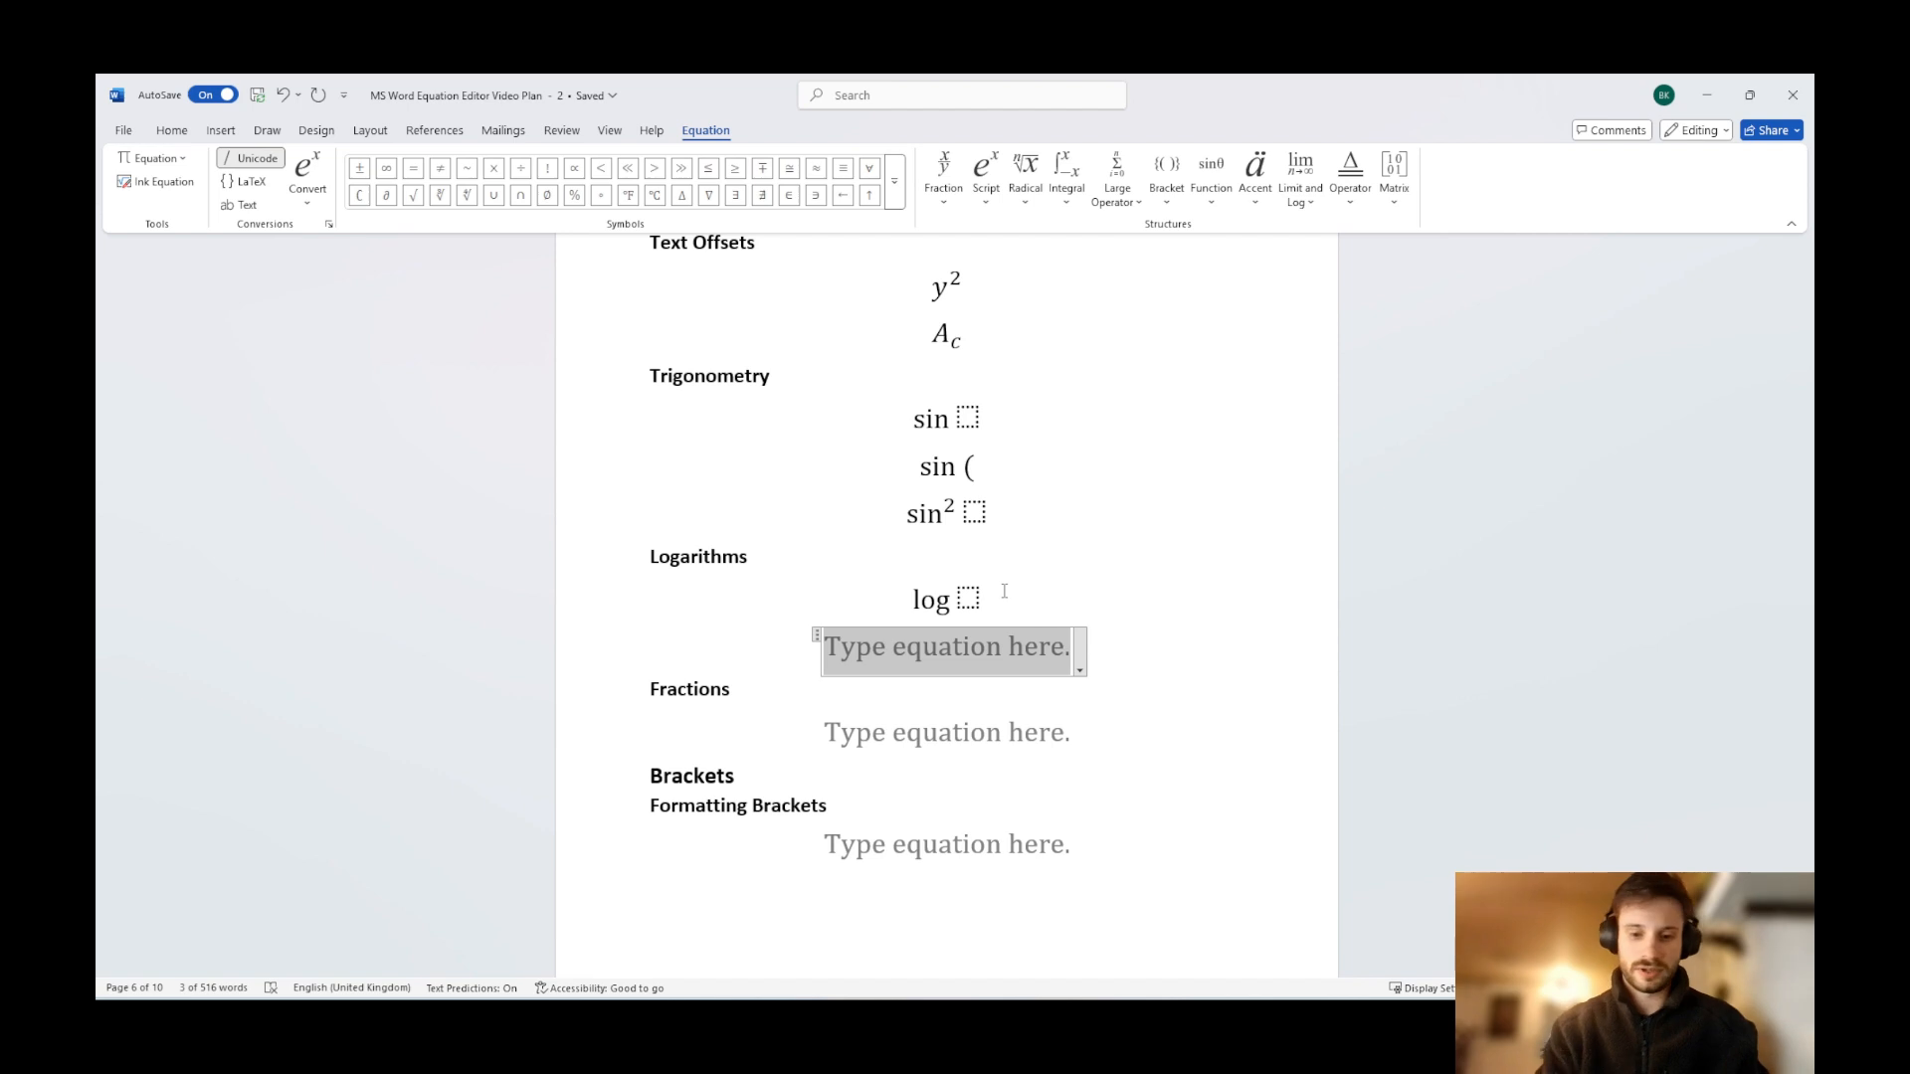
{"action": "type", "text": "log _"}
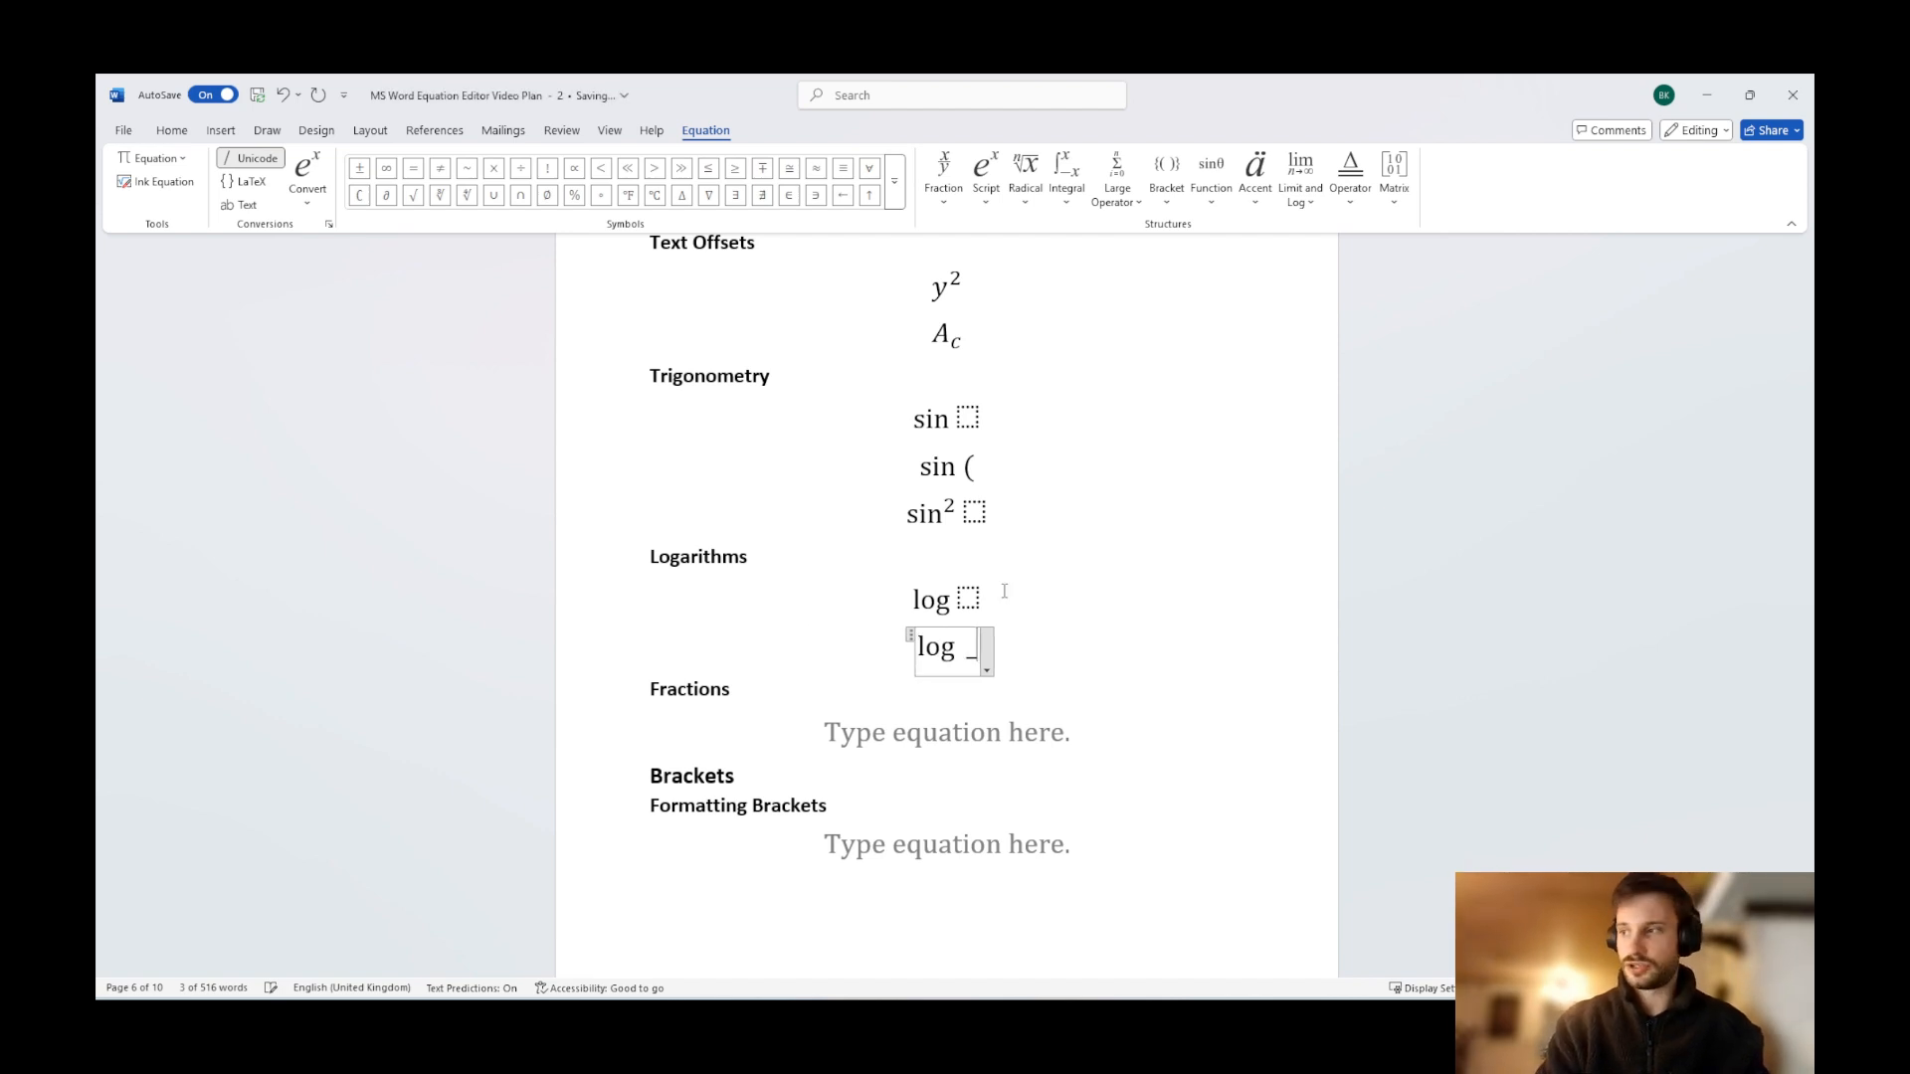
{"action": "type", "text": "10"}
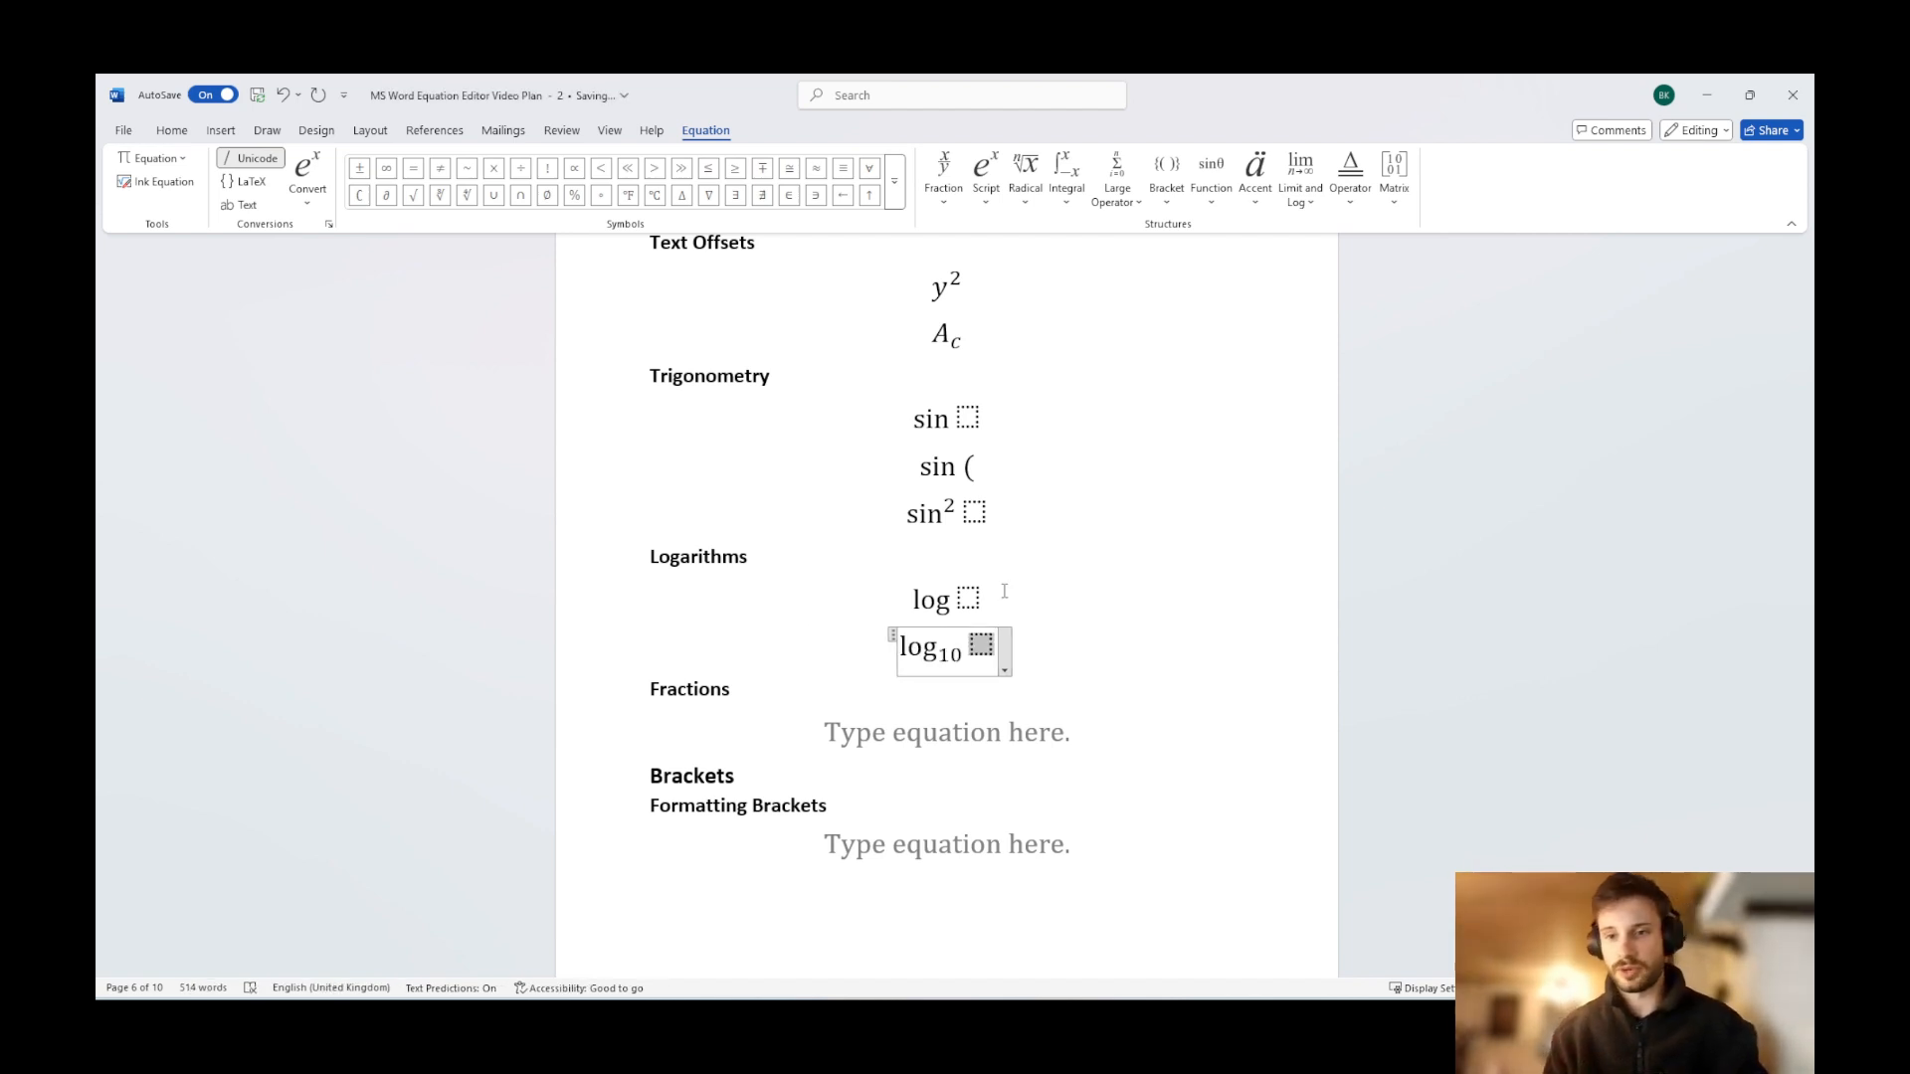
Add a third equation on a new line under Logarithms containing an ln function with an empty argument placeholder.
{"action": "key", "text": "Right"}
{"action": "key", "text": "Return"}
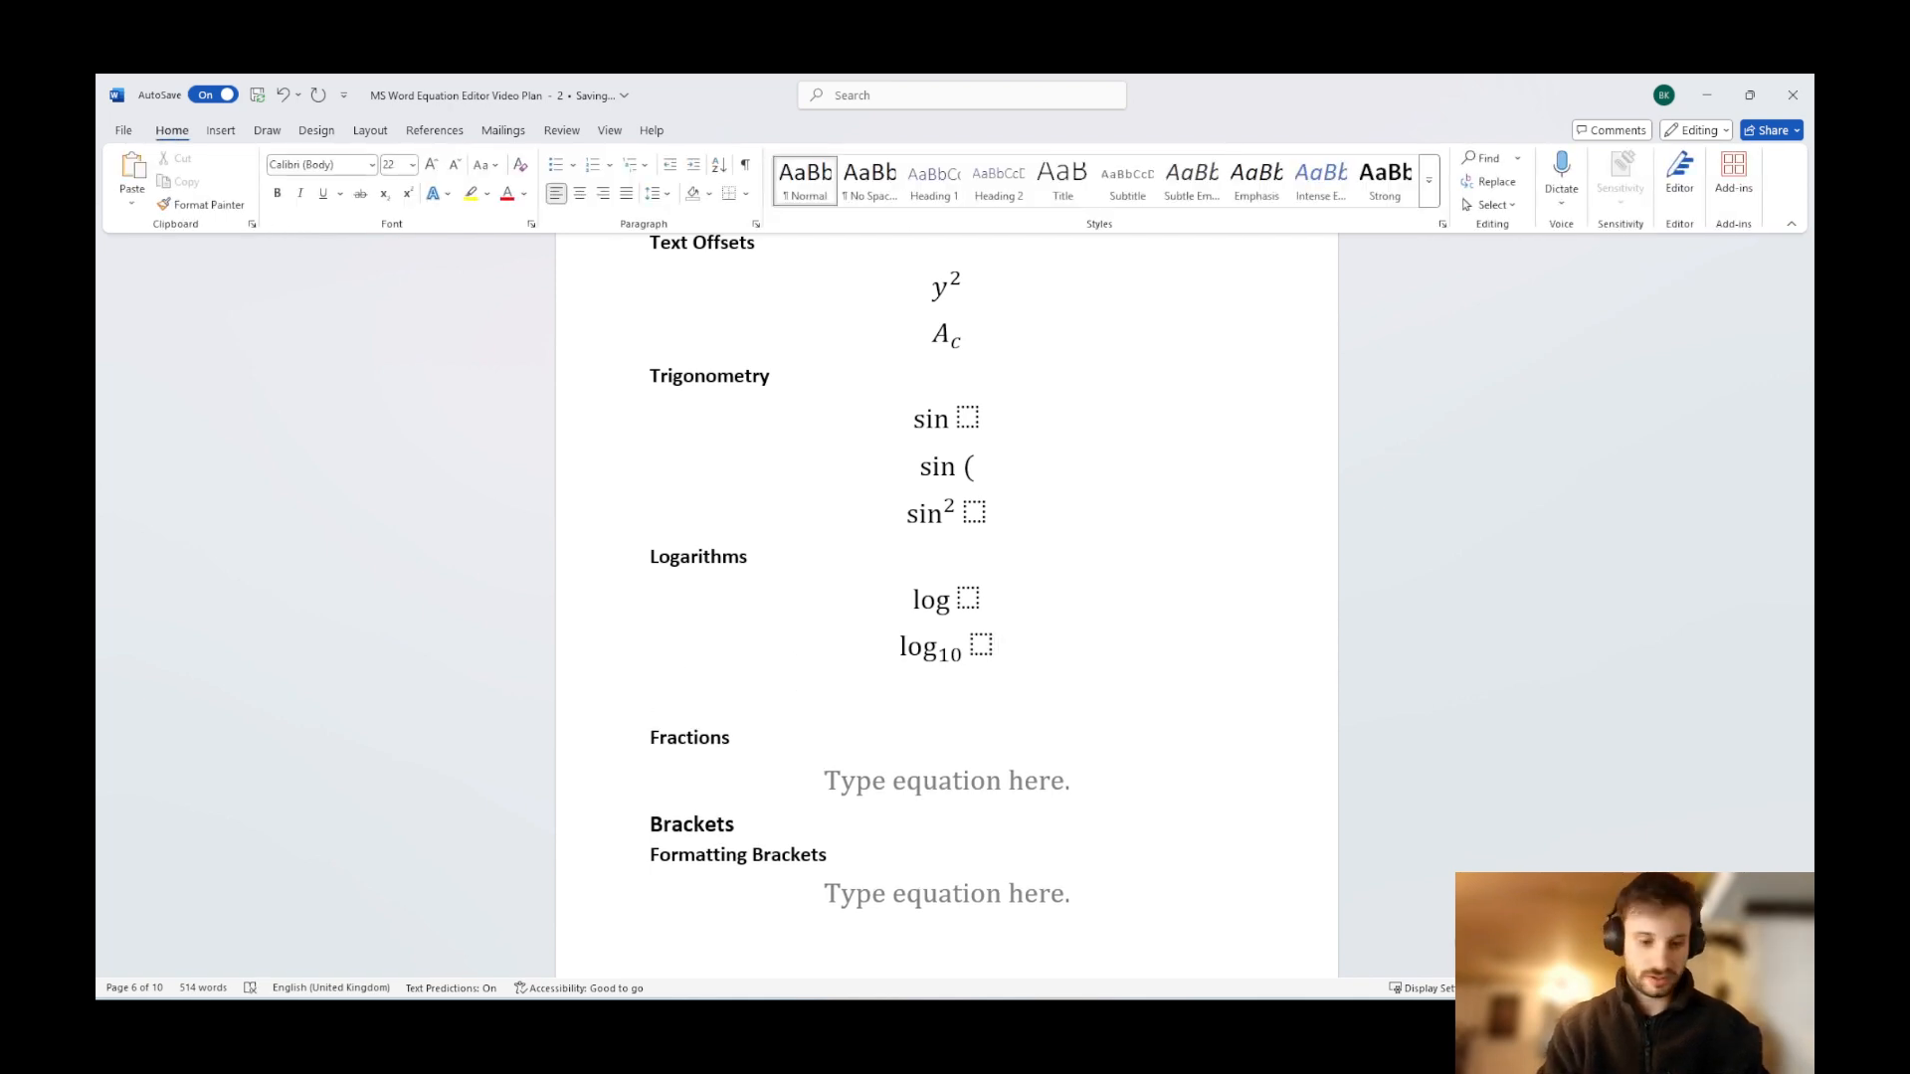
{"action": "key", "text": "alt+equal"}
{"action": "type", "text": "ln ⬚"}
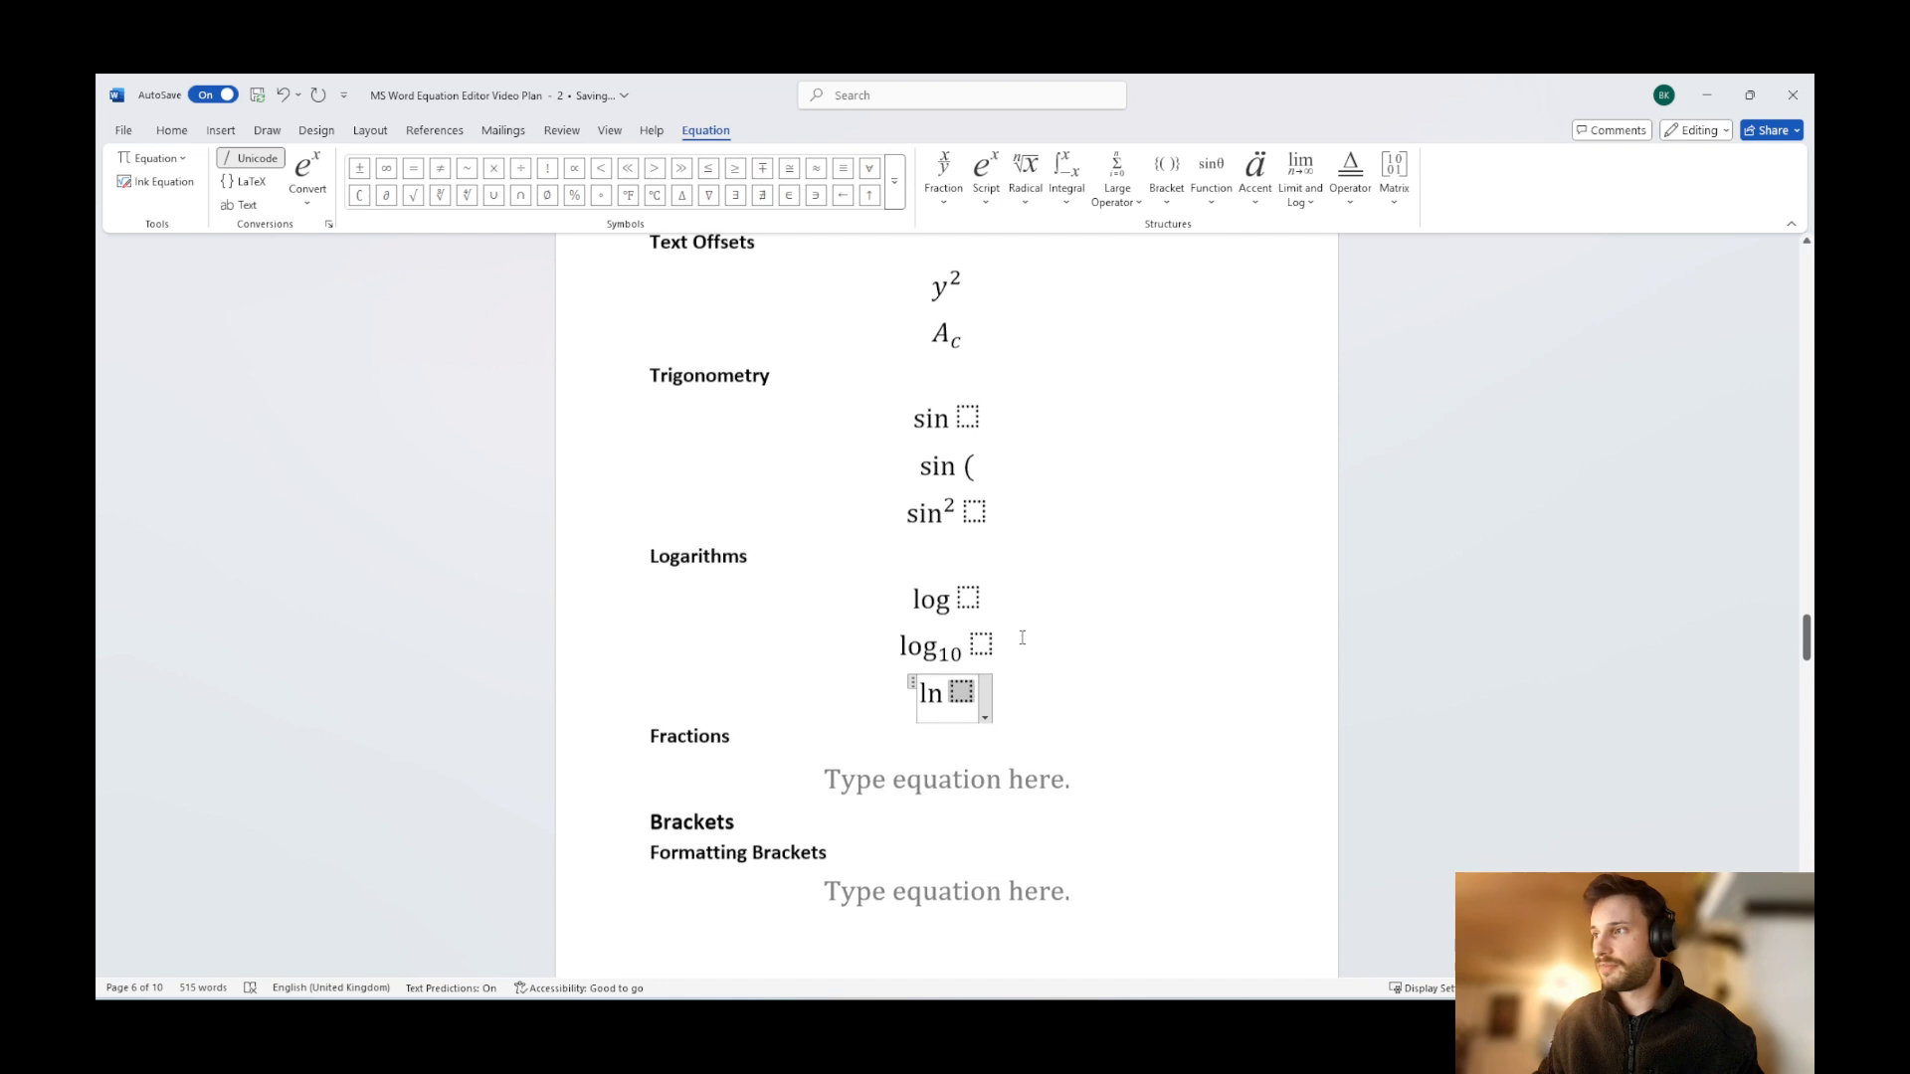
Add a fourth equation on a new line under Logarithms containing ln built up as a function followed by an opening bracket.
{"action": "scroll", "coordinate": [1020, 638], "scroll_direction": "down", "scroll_amount": 1}
{"action": "key", "text": "Right"}
{"action": "key", "text": "Return"}
{"action": "key", "text": "ctrl+l"}
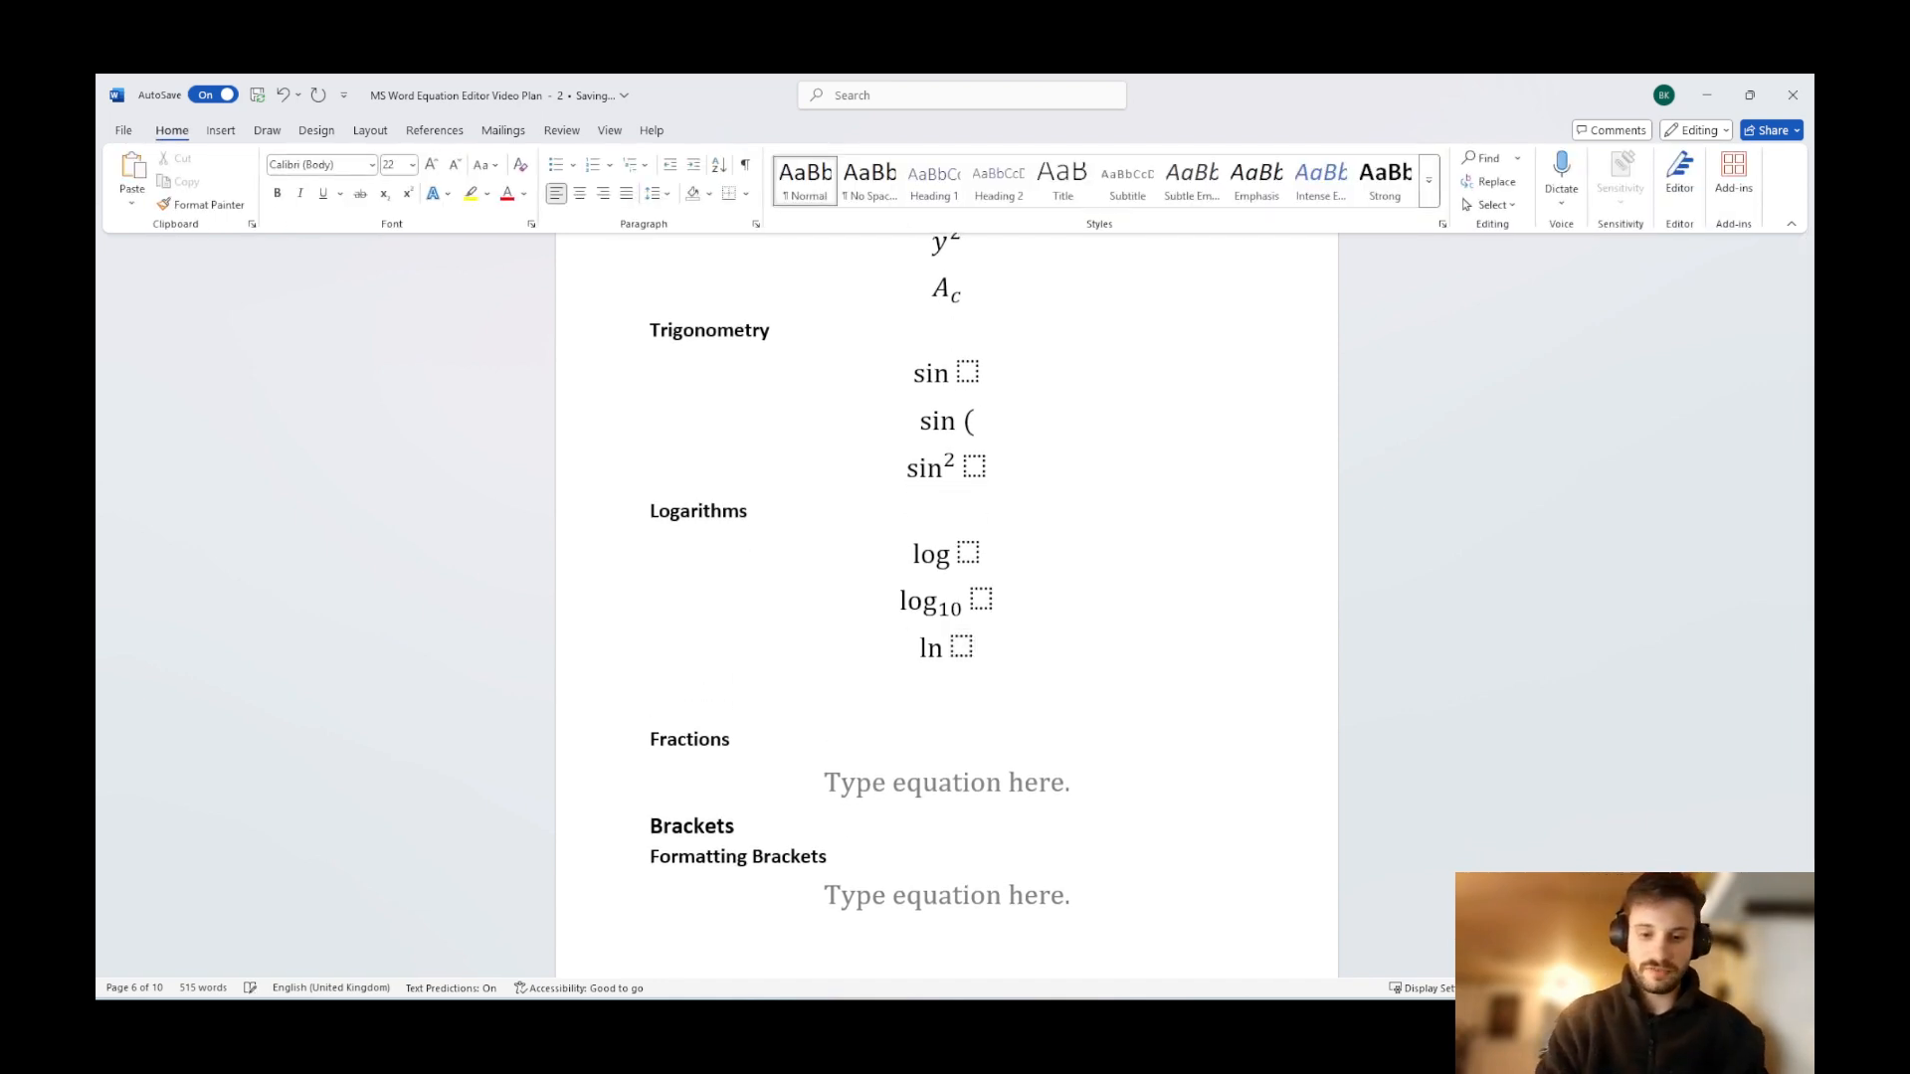
{"action": "type", "text": "ln"}
{"action": "key", "text": "BackSpace"}
{"action": "key", "text": "BackSpace"}
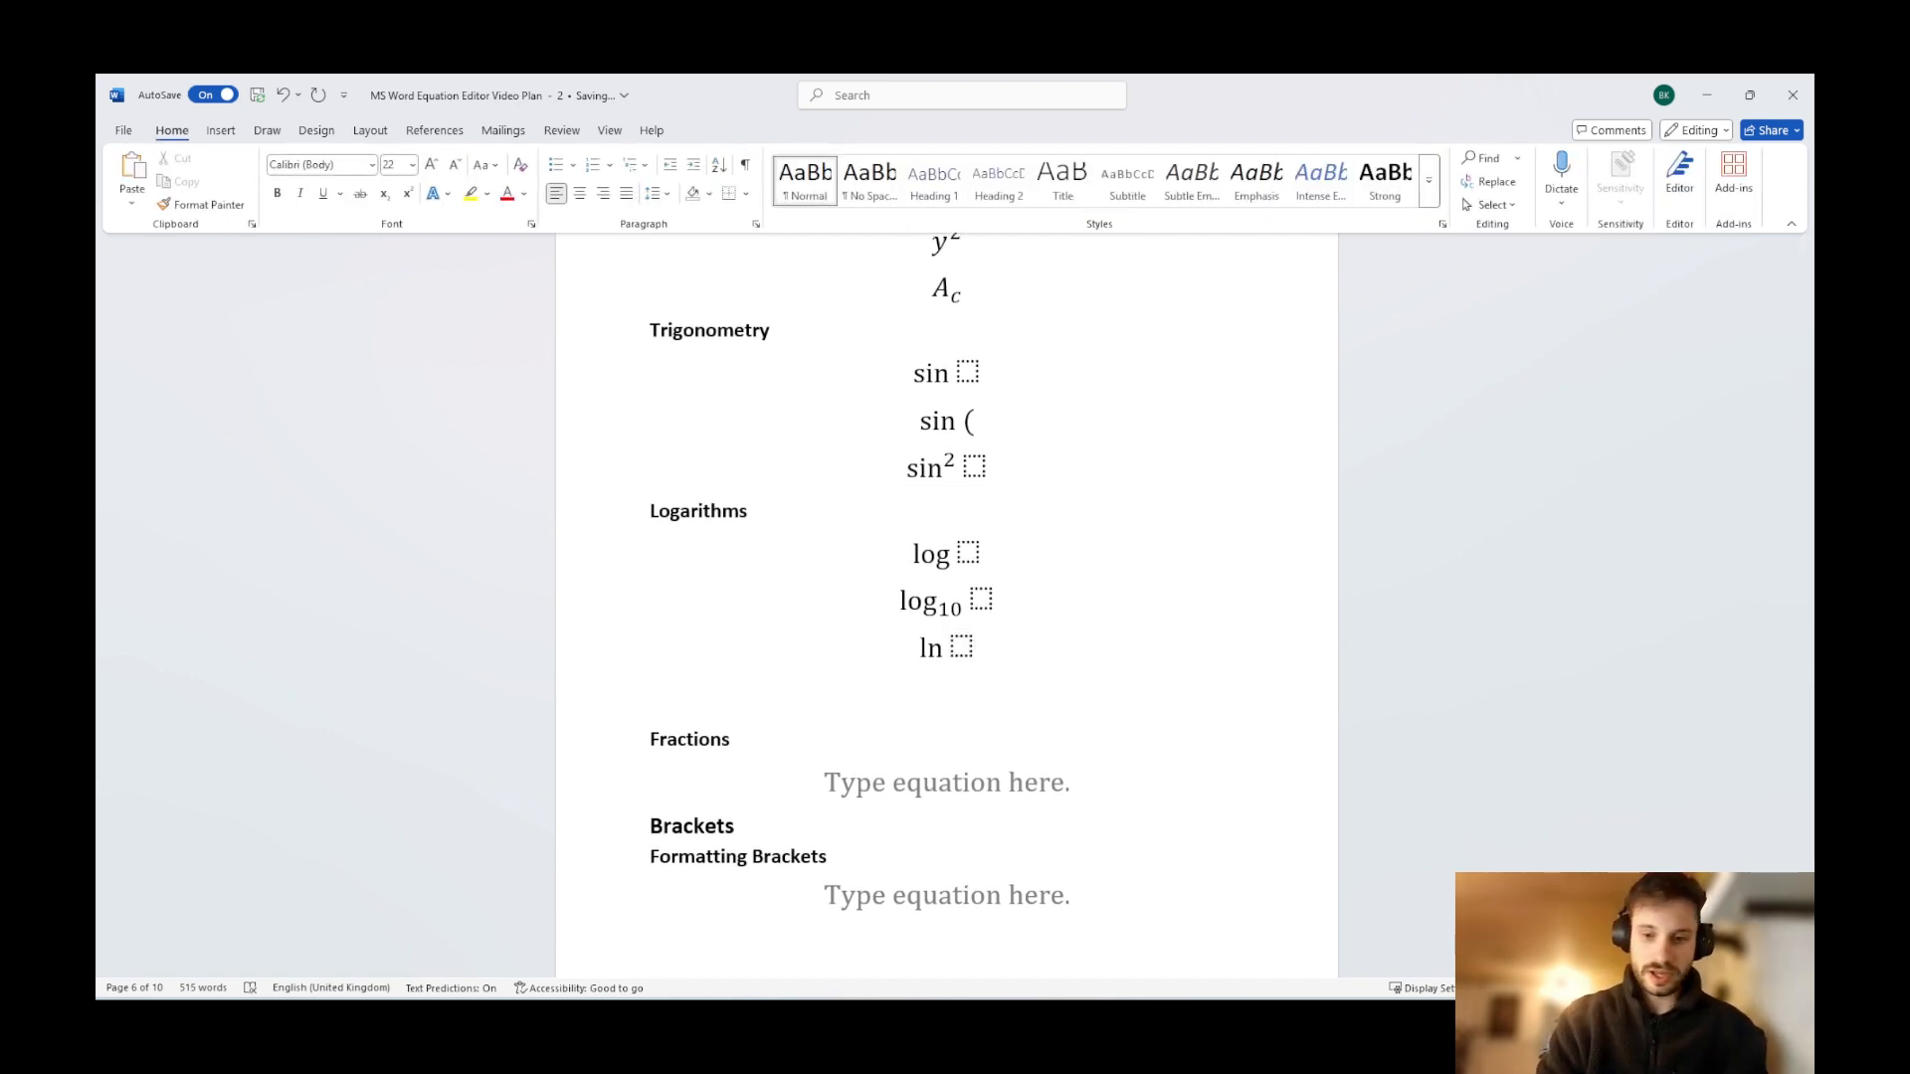
{"action": "key", "text": "alt+equal"}
{"action": "type", "text": "ln("}
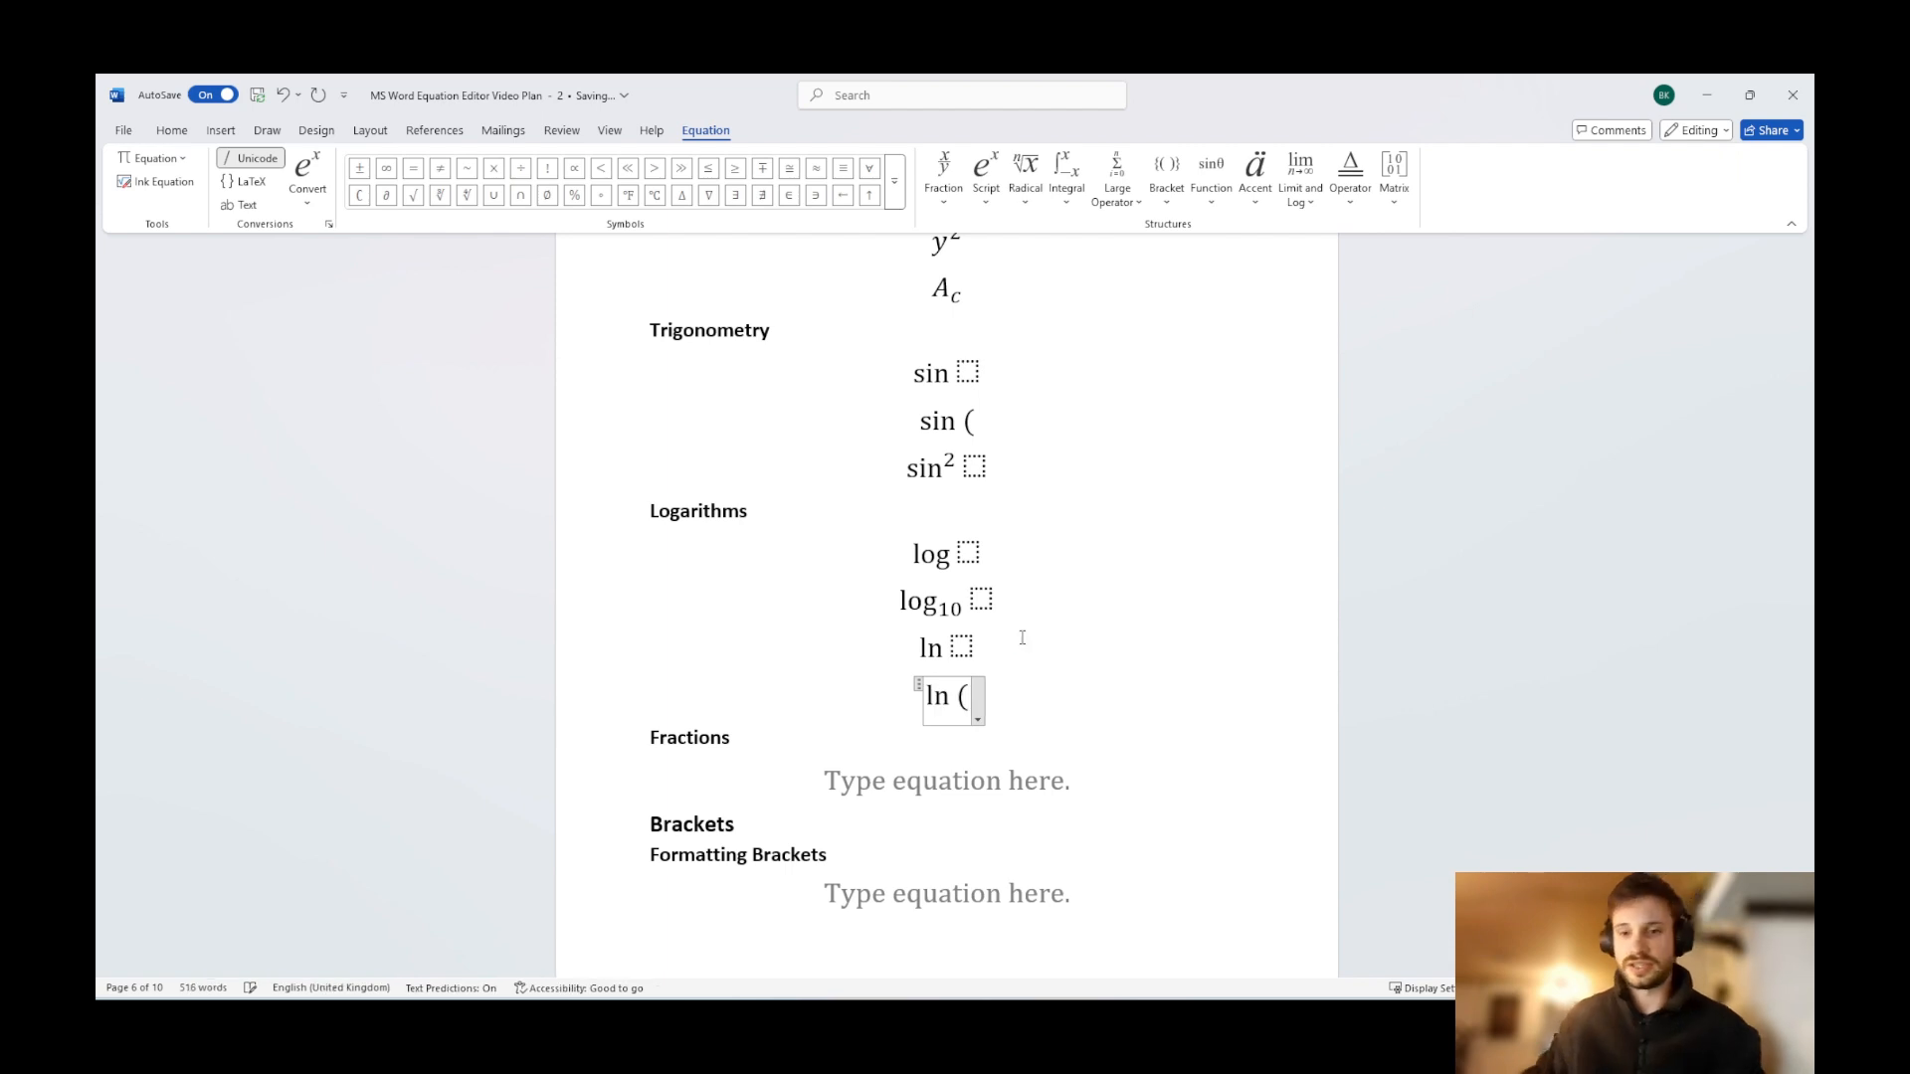
Fill the equation under the Fractions heading with 3/5, built up as a stacked fraction.
{"action": "scroll", "coordinate": [1022, 638], "scroll_direction": "down", "scroll_amount": 3}
{"action": "left_click", "coordinate": [1065, 600]}
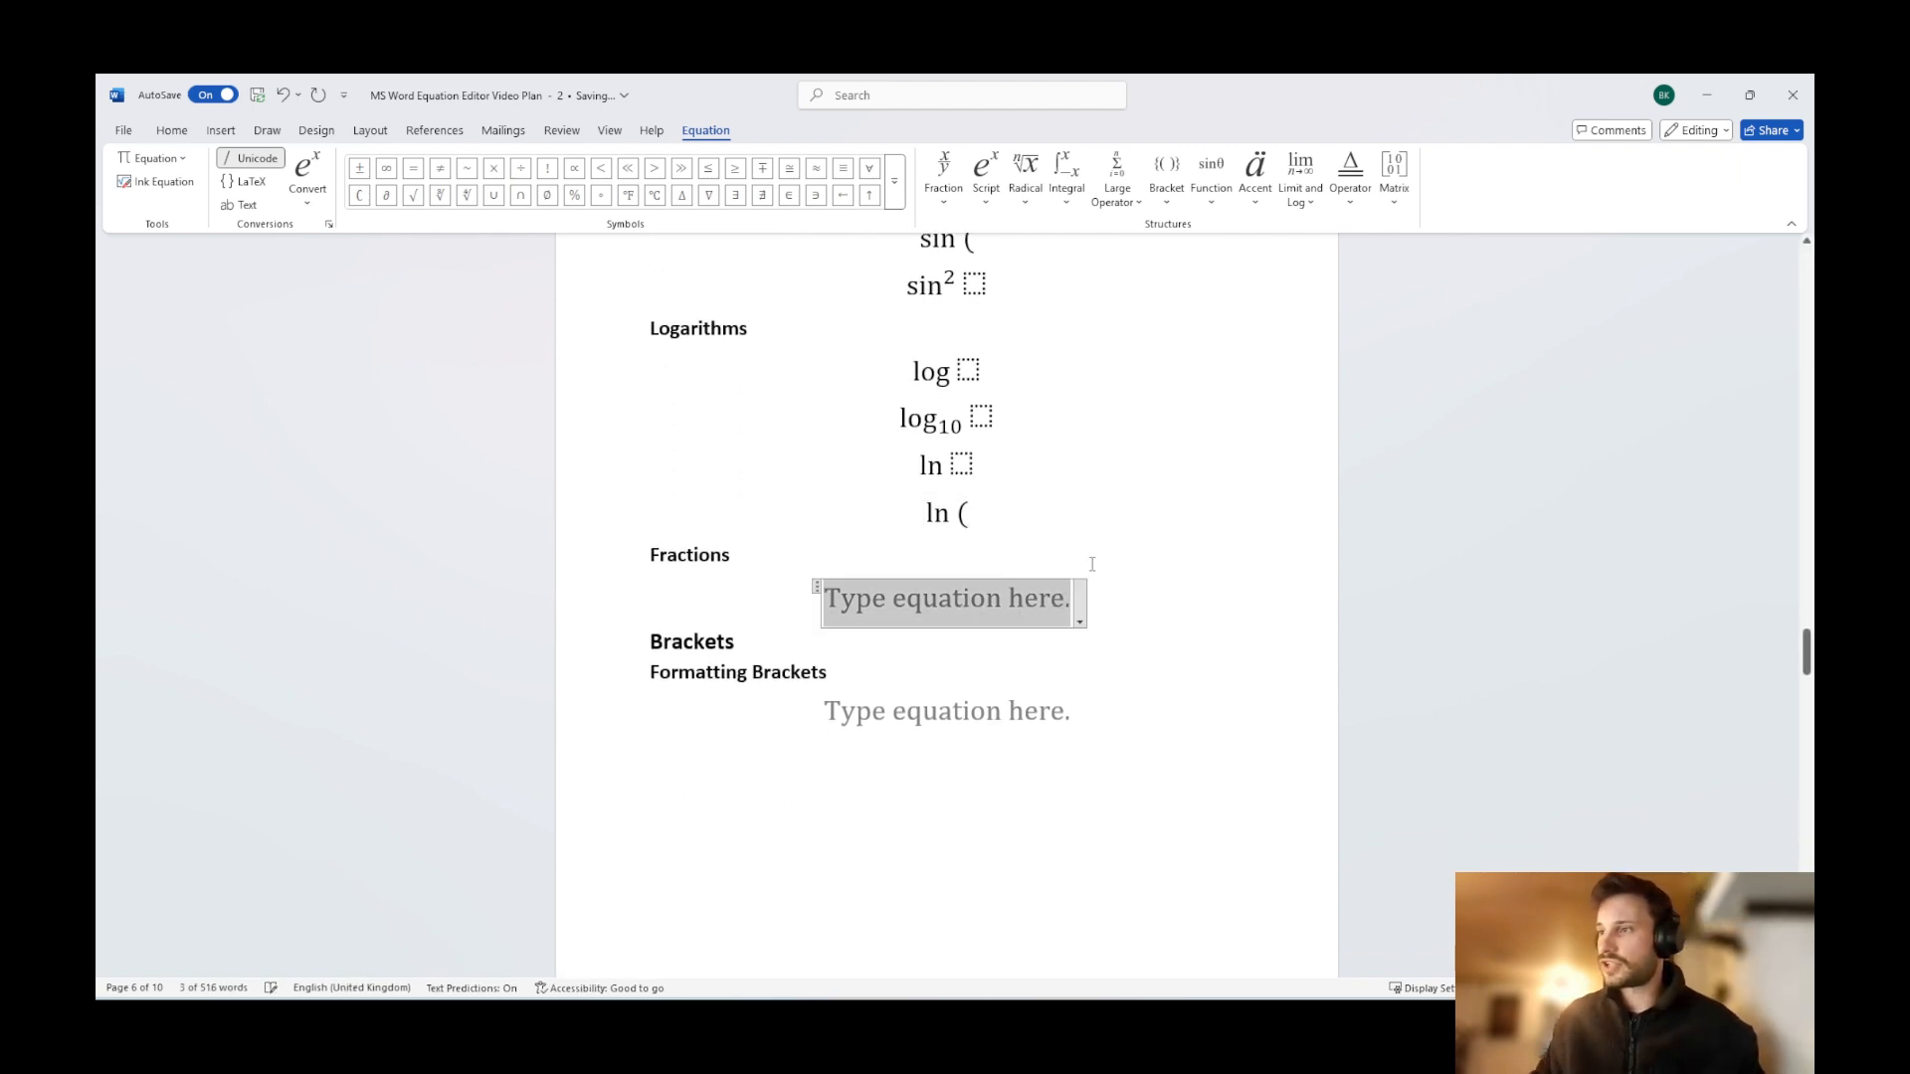
{"action": "scroll", "coordinate": [1104, 549], "scroll_direction": "down", "scroll_amount": 1}
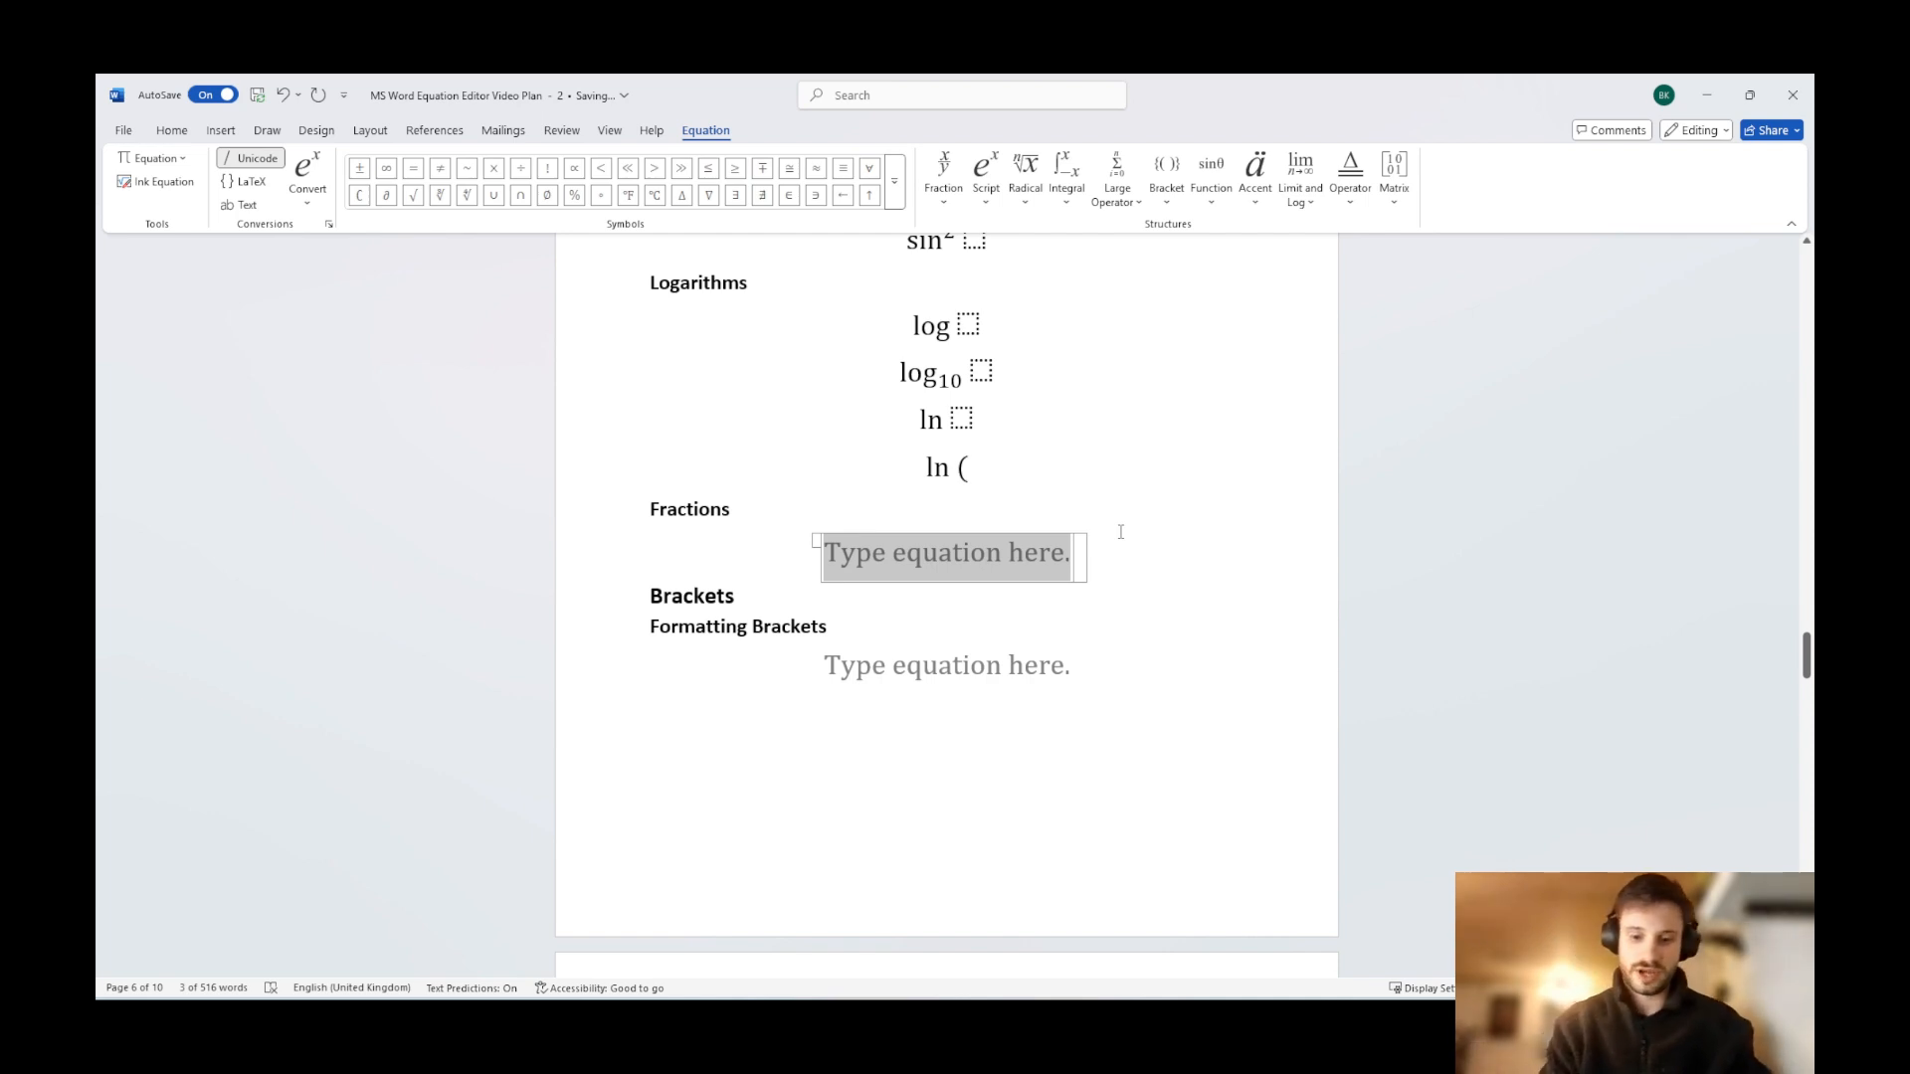
{"action": "type", "text": "3/5"}
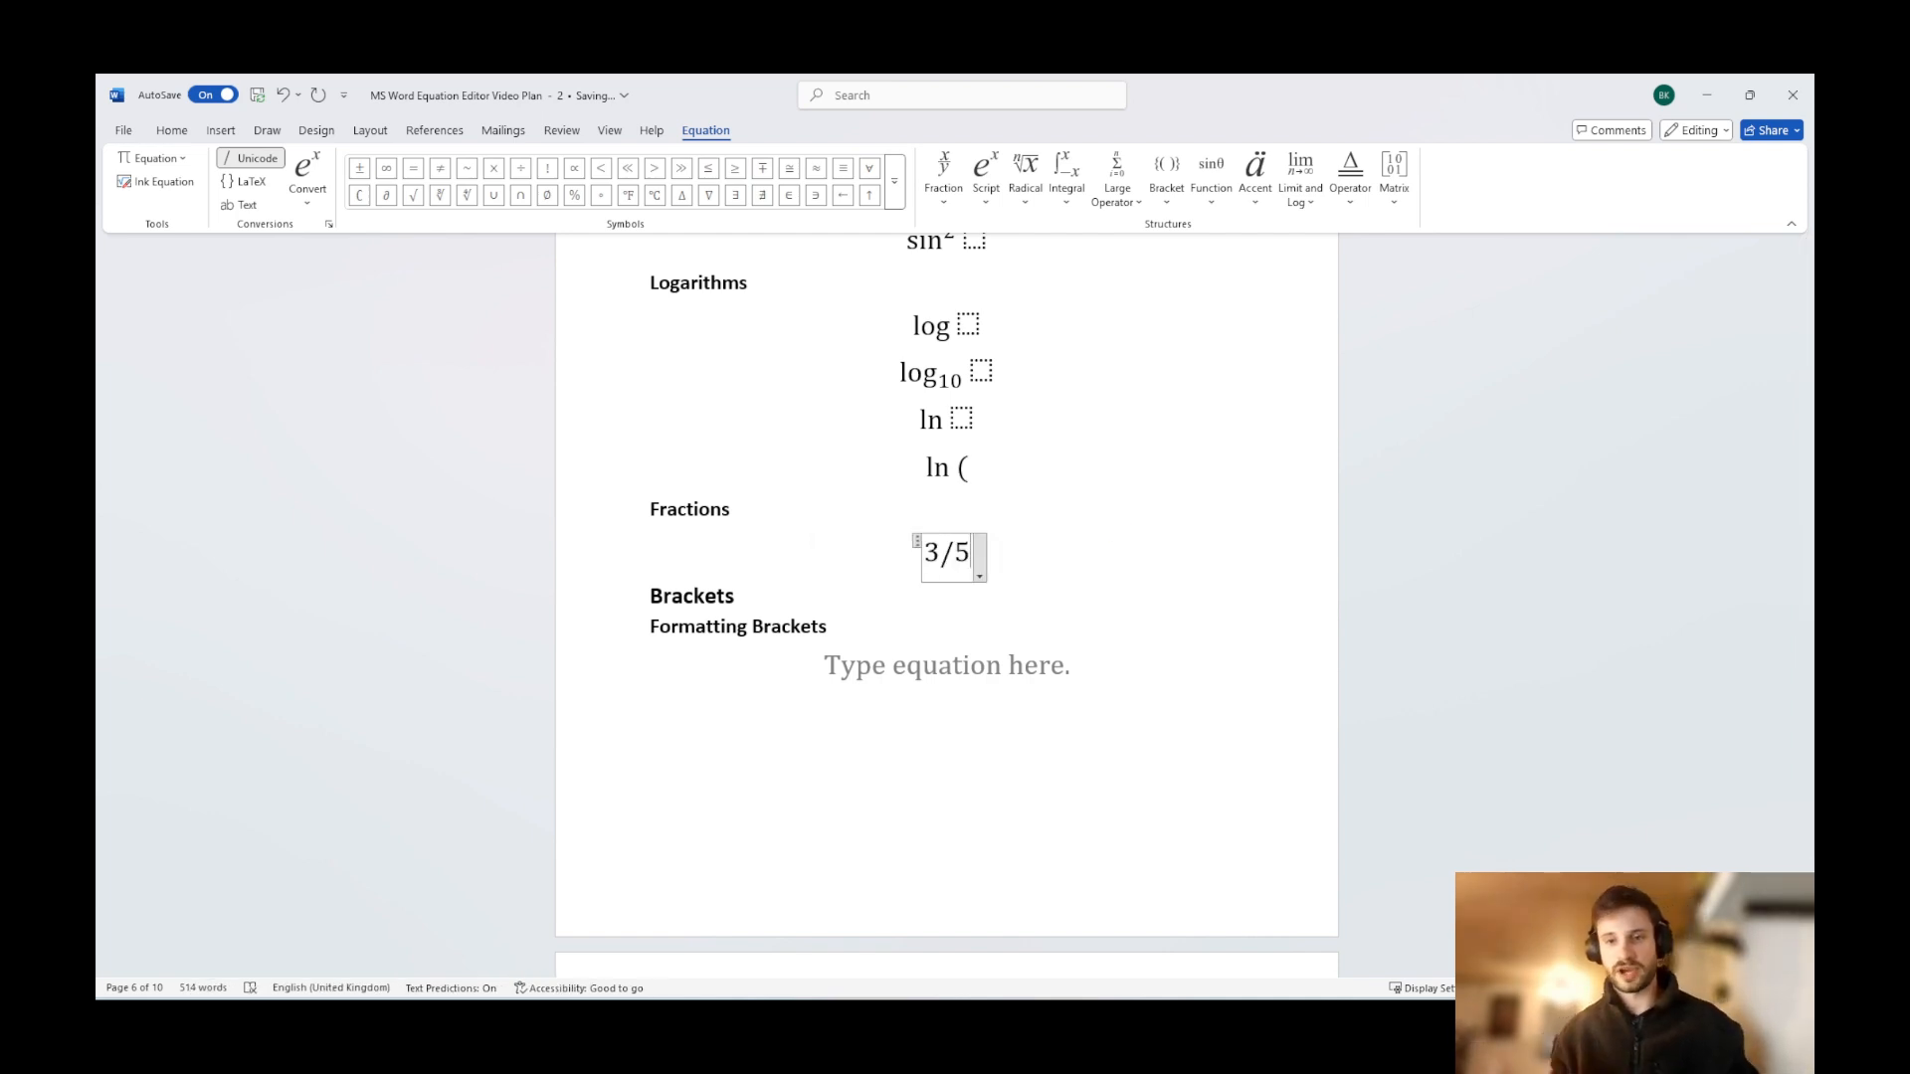
{"action": "key", "text": "space"}
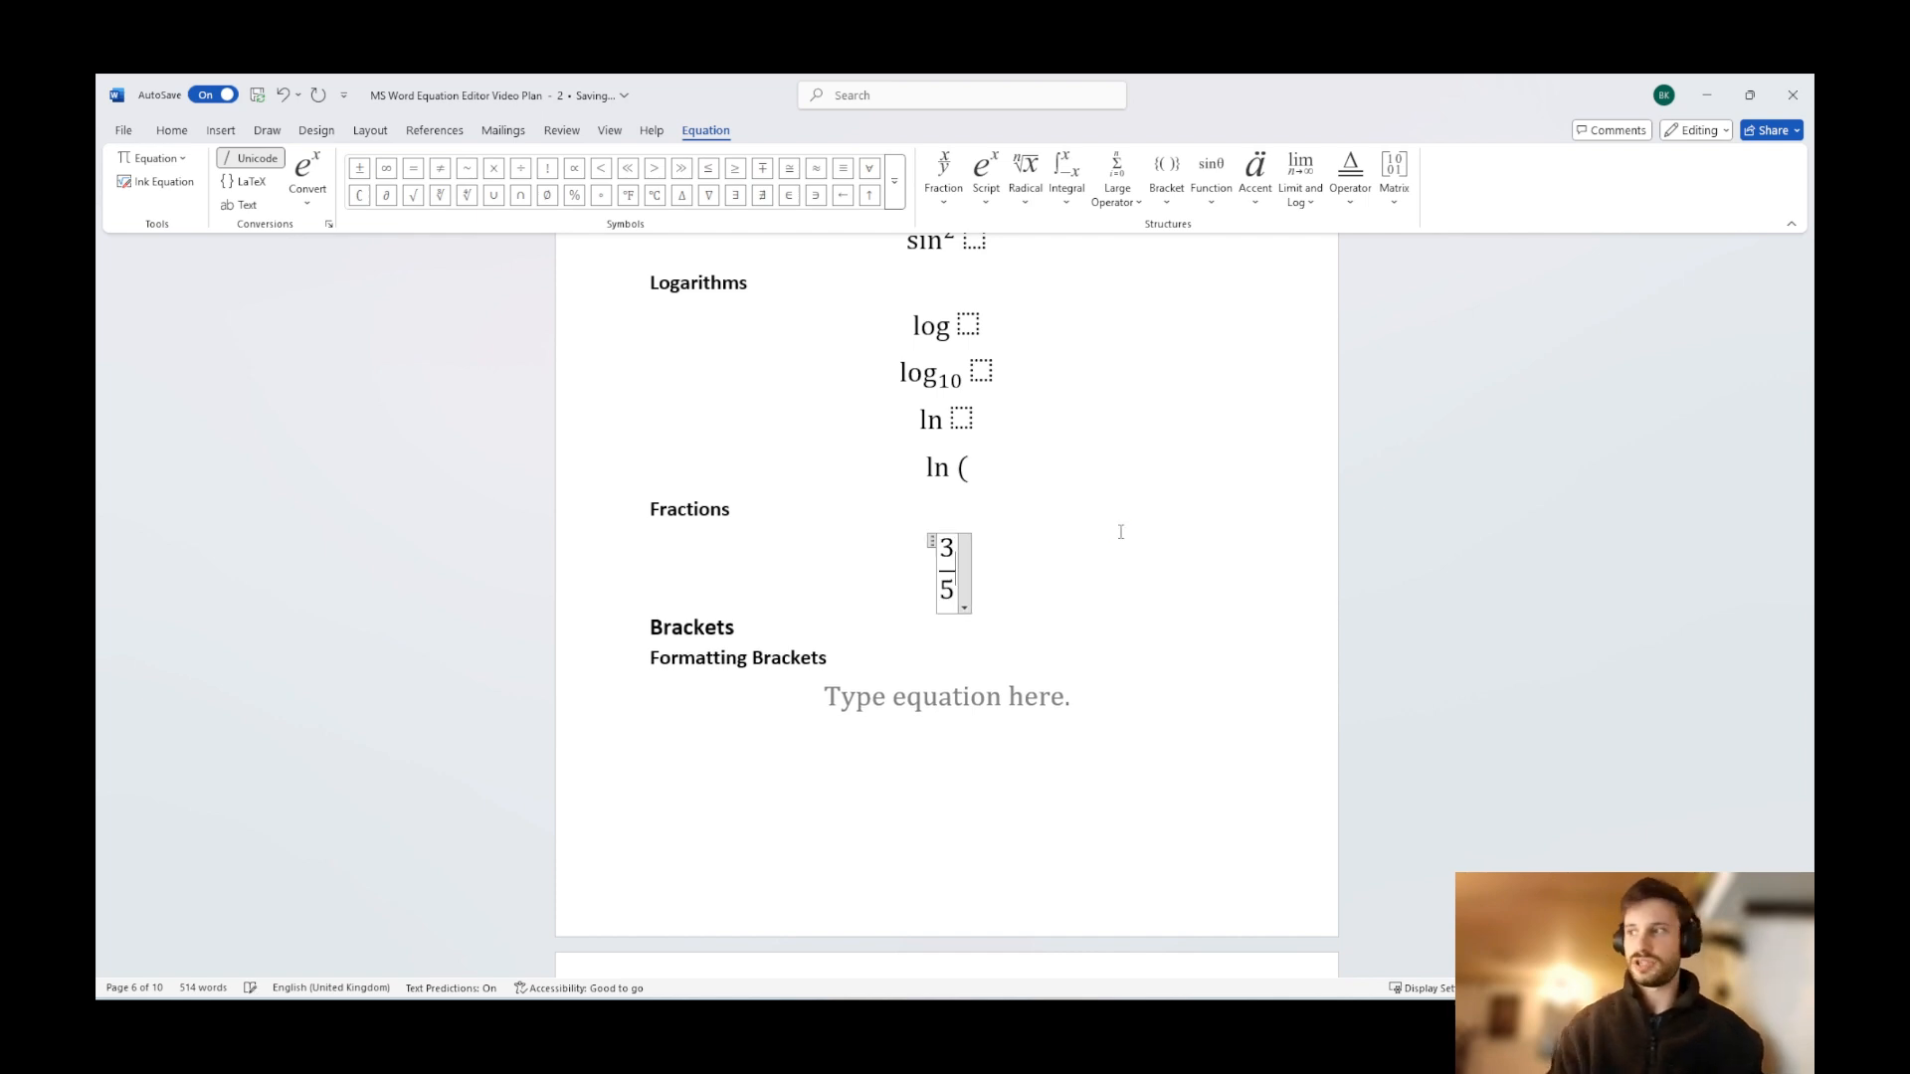
Insert a page break before the Brackets heading so that section starts on a new page.
{"action": "scroll", "coordinate": [1139, 547], "scroll_direction": "down", "scroll_amount": 2}
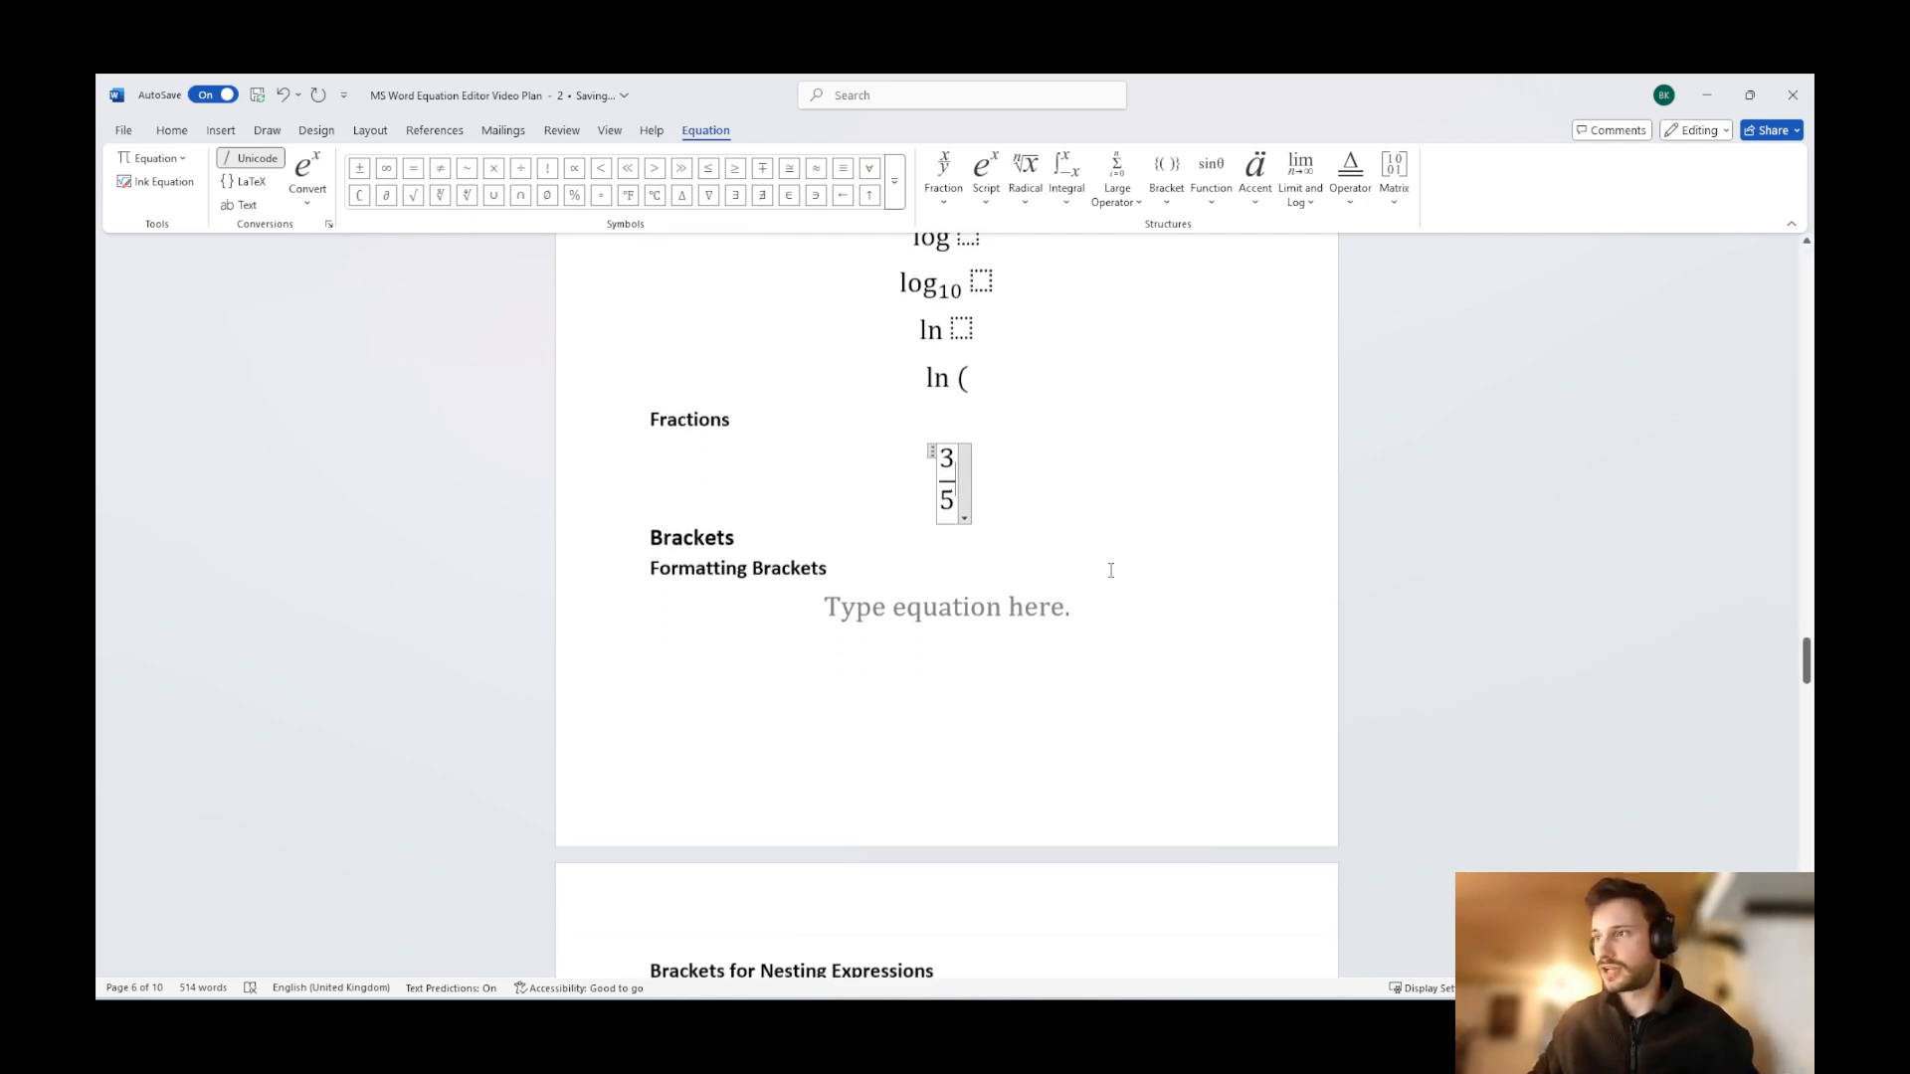
{"action": "left_click", "coordinate": [978, 602]}
{"action": "scroll", "coordinate": [1078, 542], "scroll_direction": "down", "scroll_amount": 3}
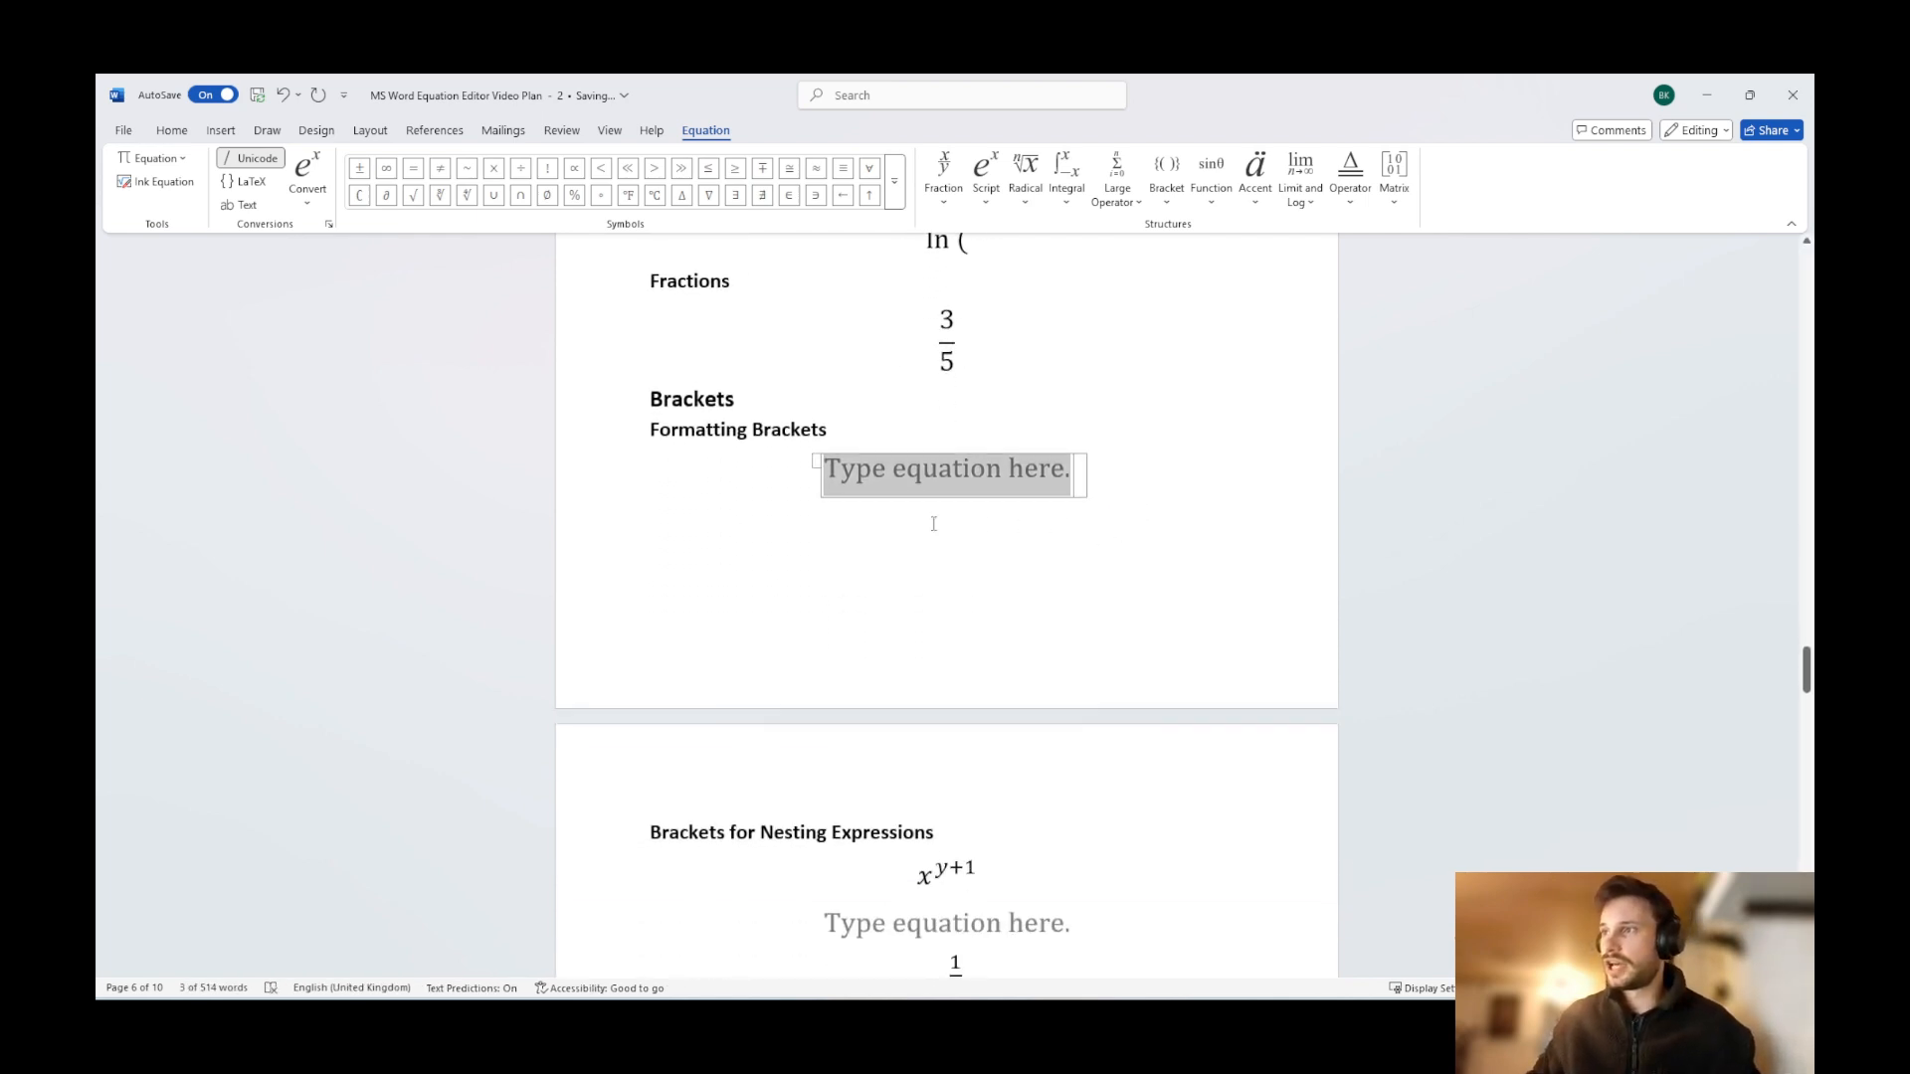
{"action": "left_click", "coordinate": [651, 402]}
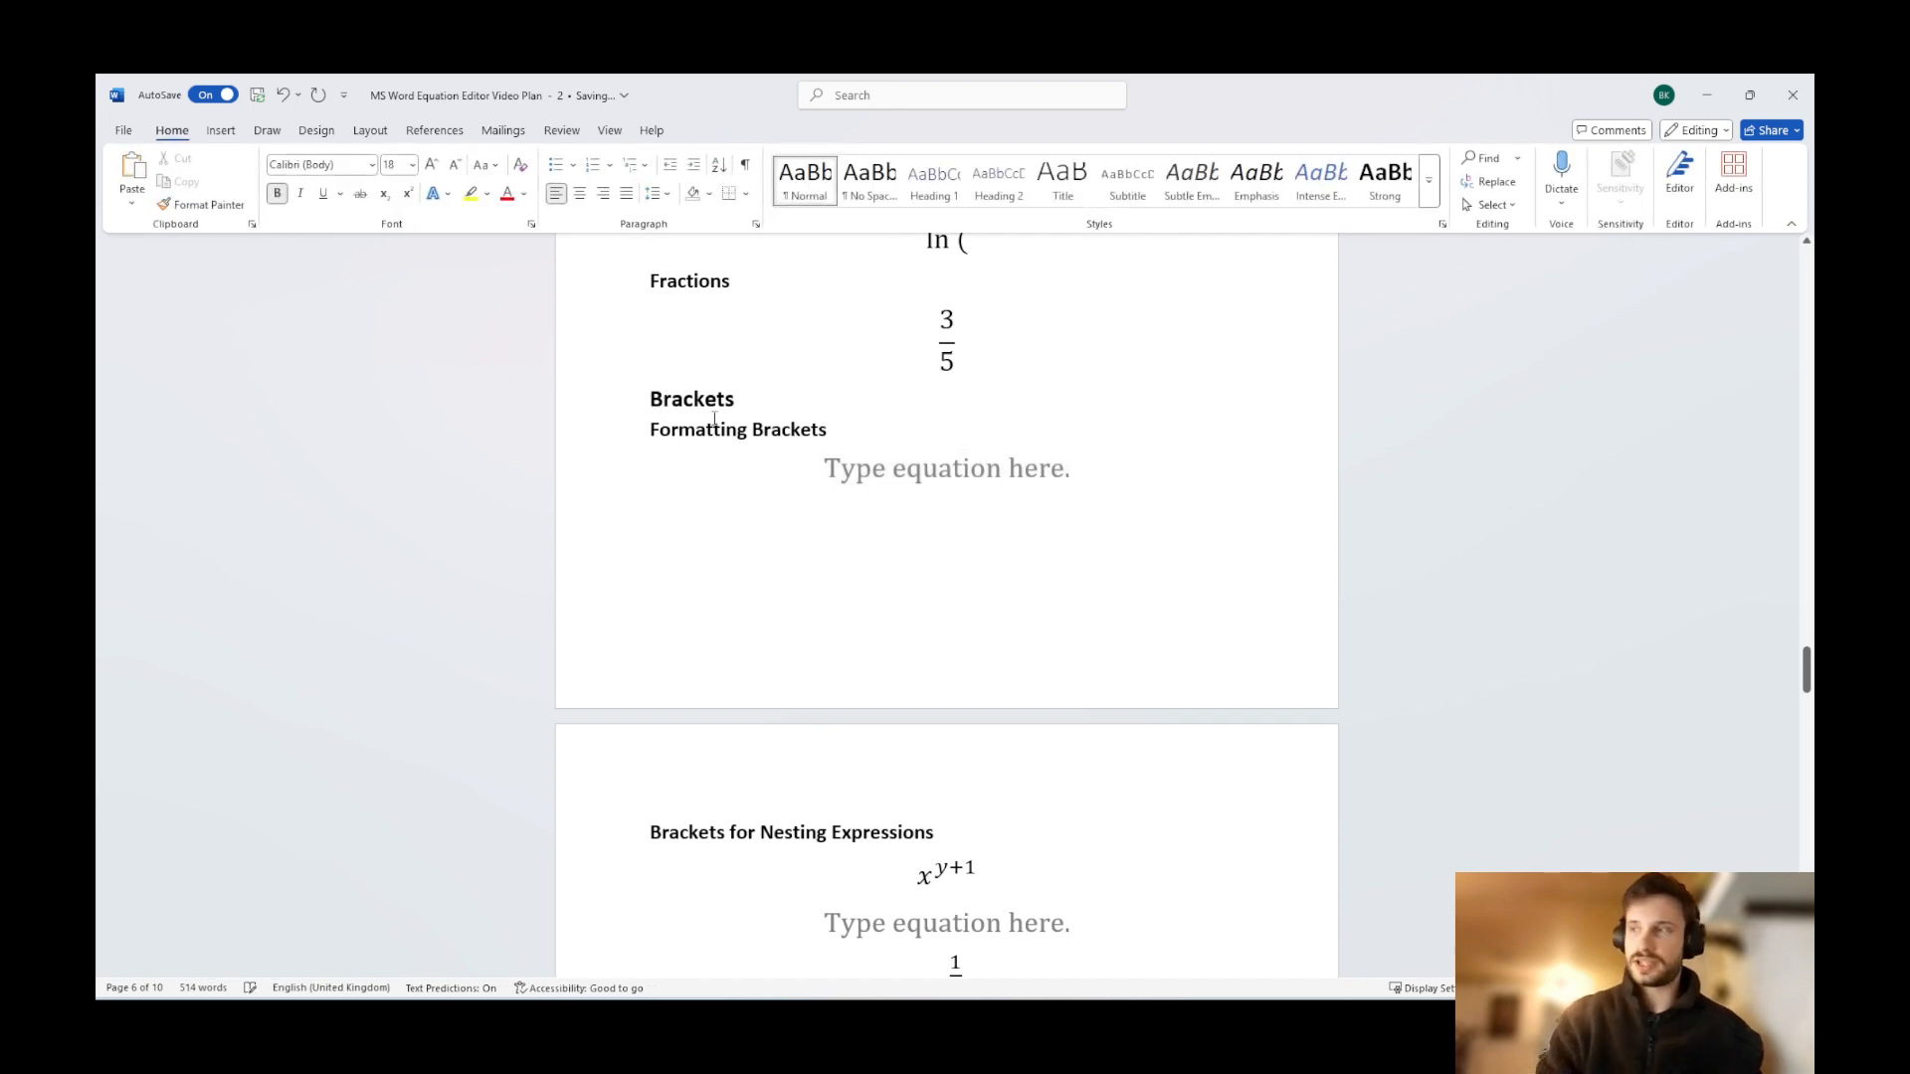
{"action": "key", "text": "ctrl+Return"}
{"action": "scroll", "coordinate": [785, 545], "scroll_direction": "down", "scroll_amount": 5}
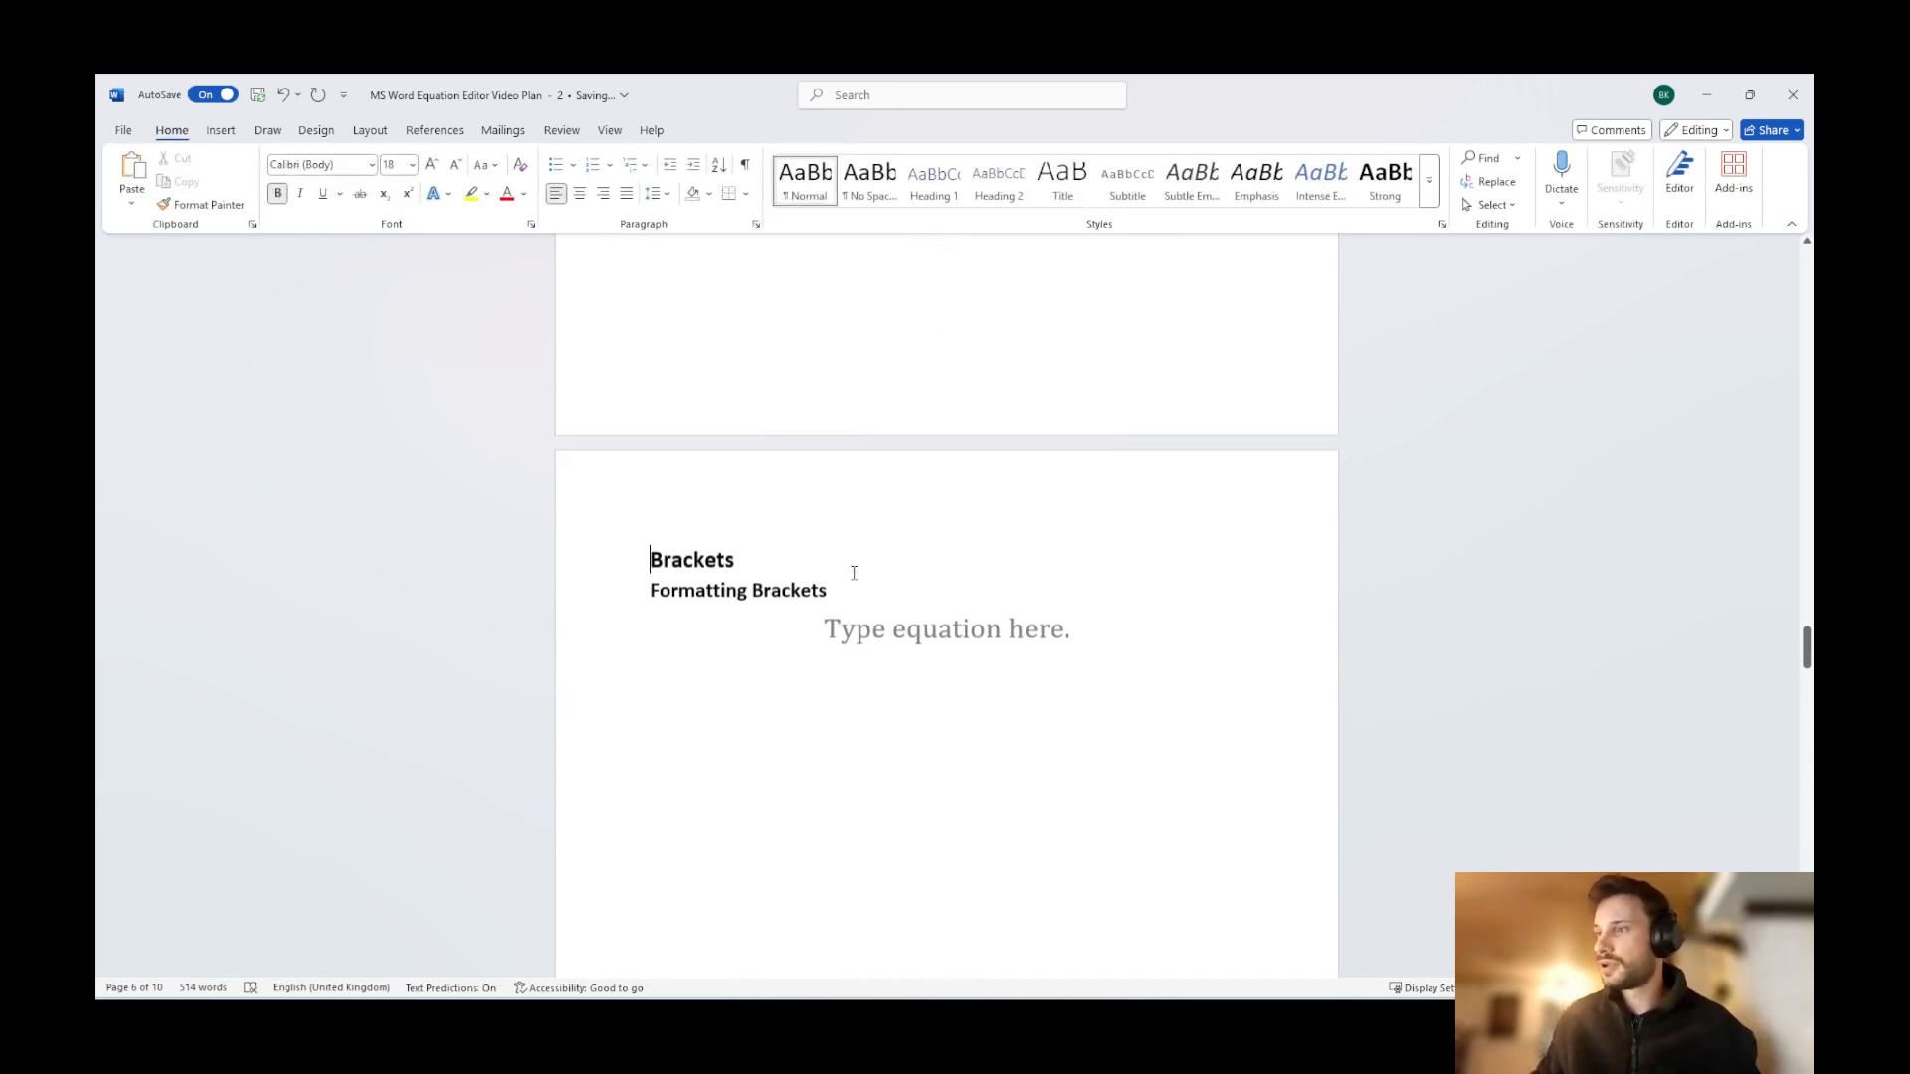
Remove the page break above the Brackets for Nesting Expressions heading so it follows the Formatting Brackets equation on the same page.
{"action": "left_click", "coordinate": [983, 604]}
{"action": "scroll", "coordinate": [1005, 607], "scroll_direction": "down", "scroll_amount": 5}
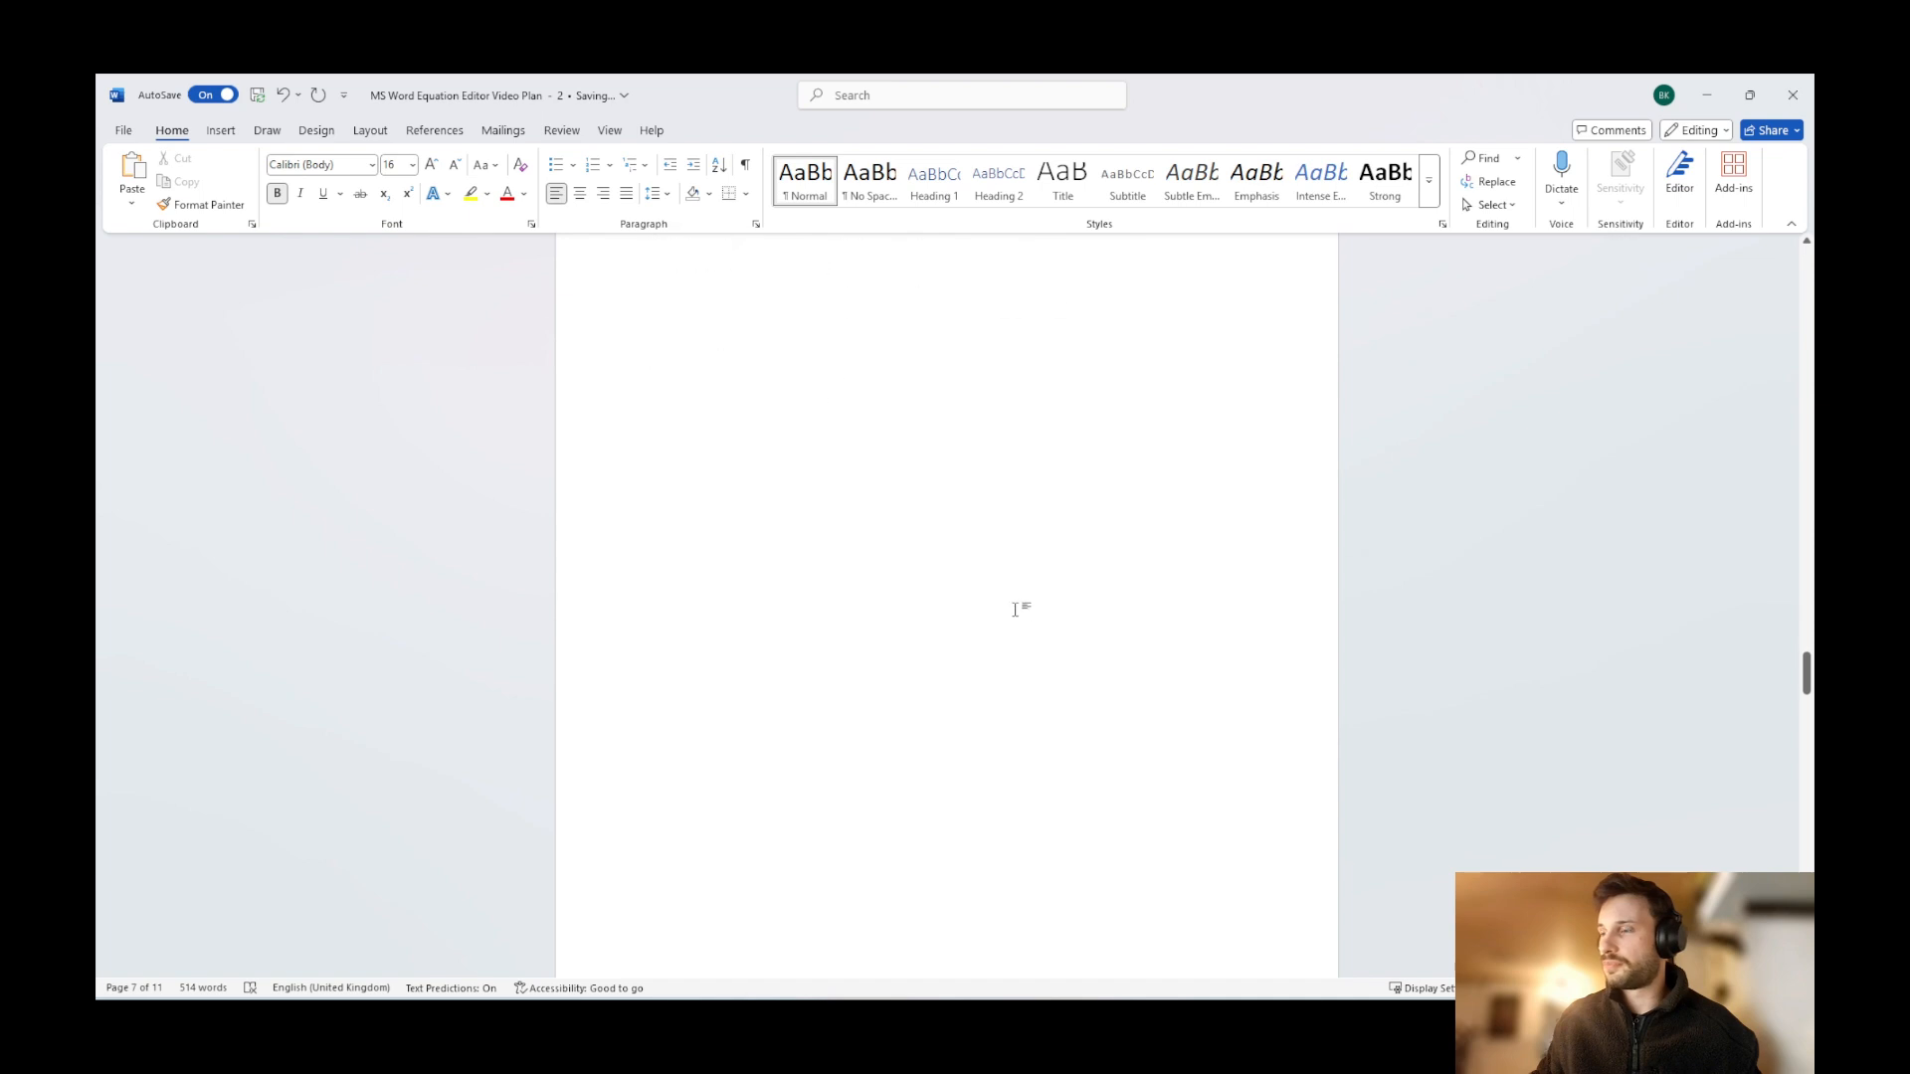
{"action": "scroll", "coordinate": [964, 660], "scroll_direction": "up", "scroll_amount": 5}
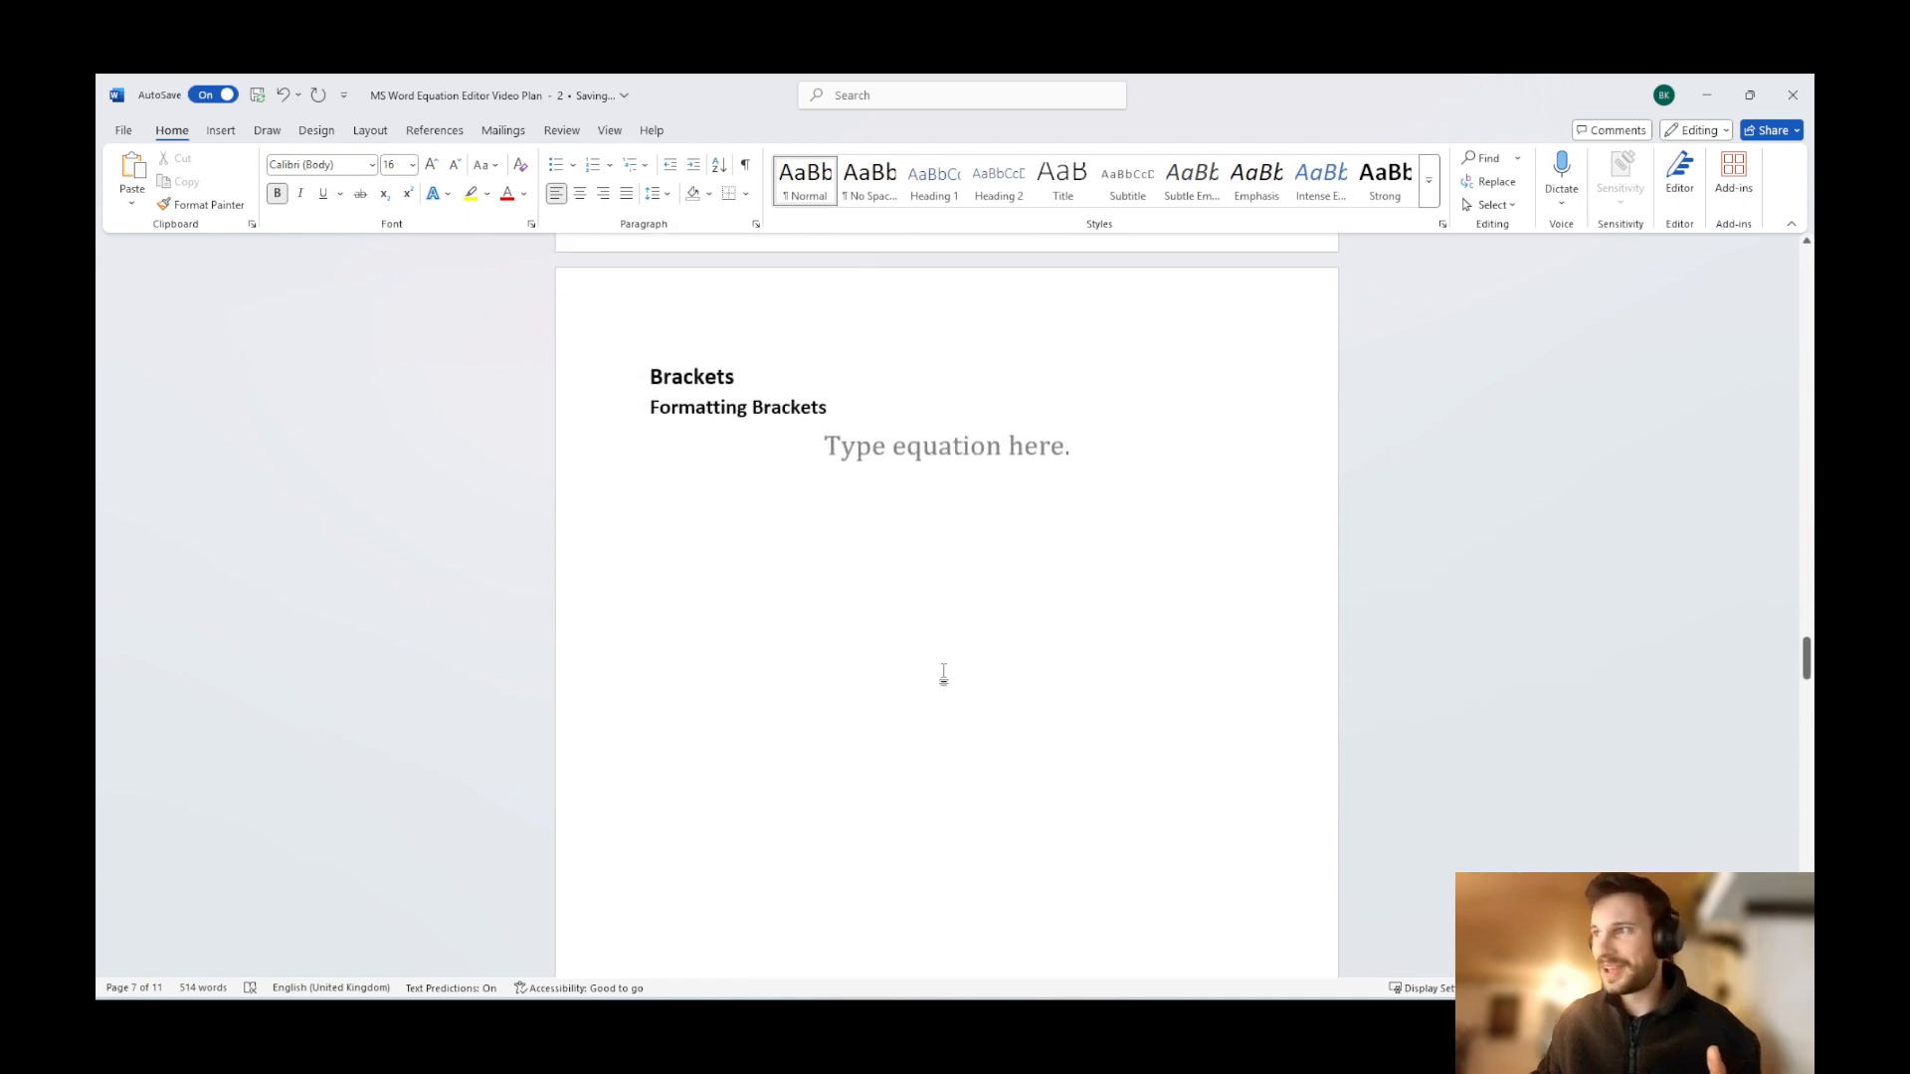
{"action": "key", "text": "BackSpace"}
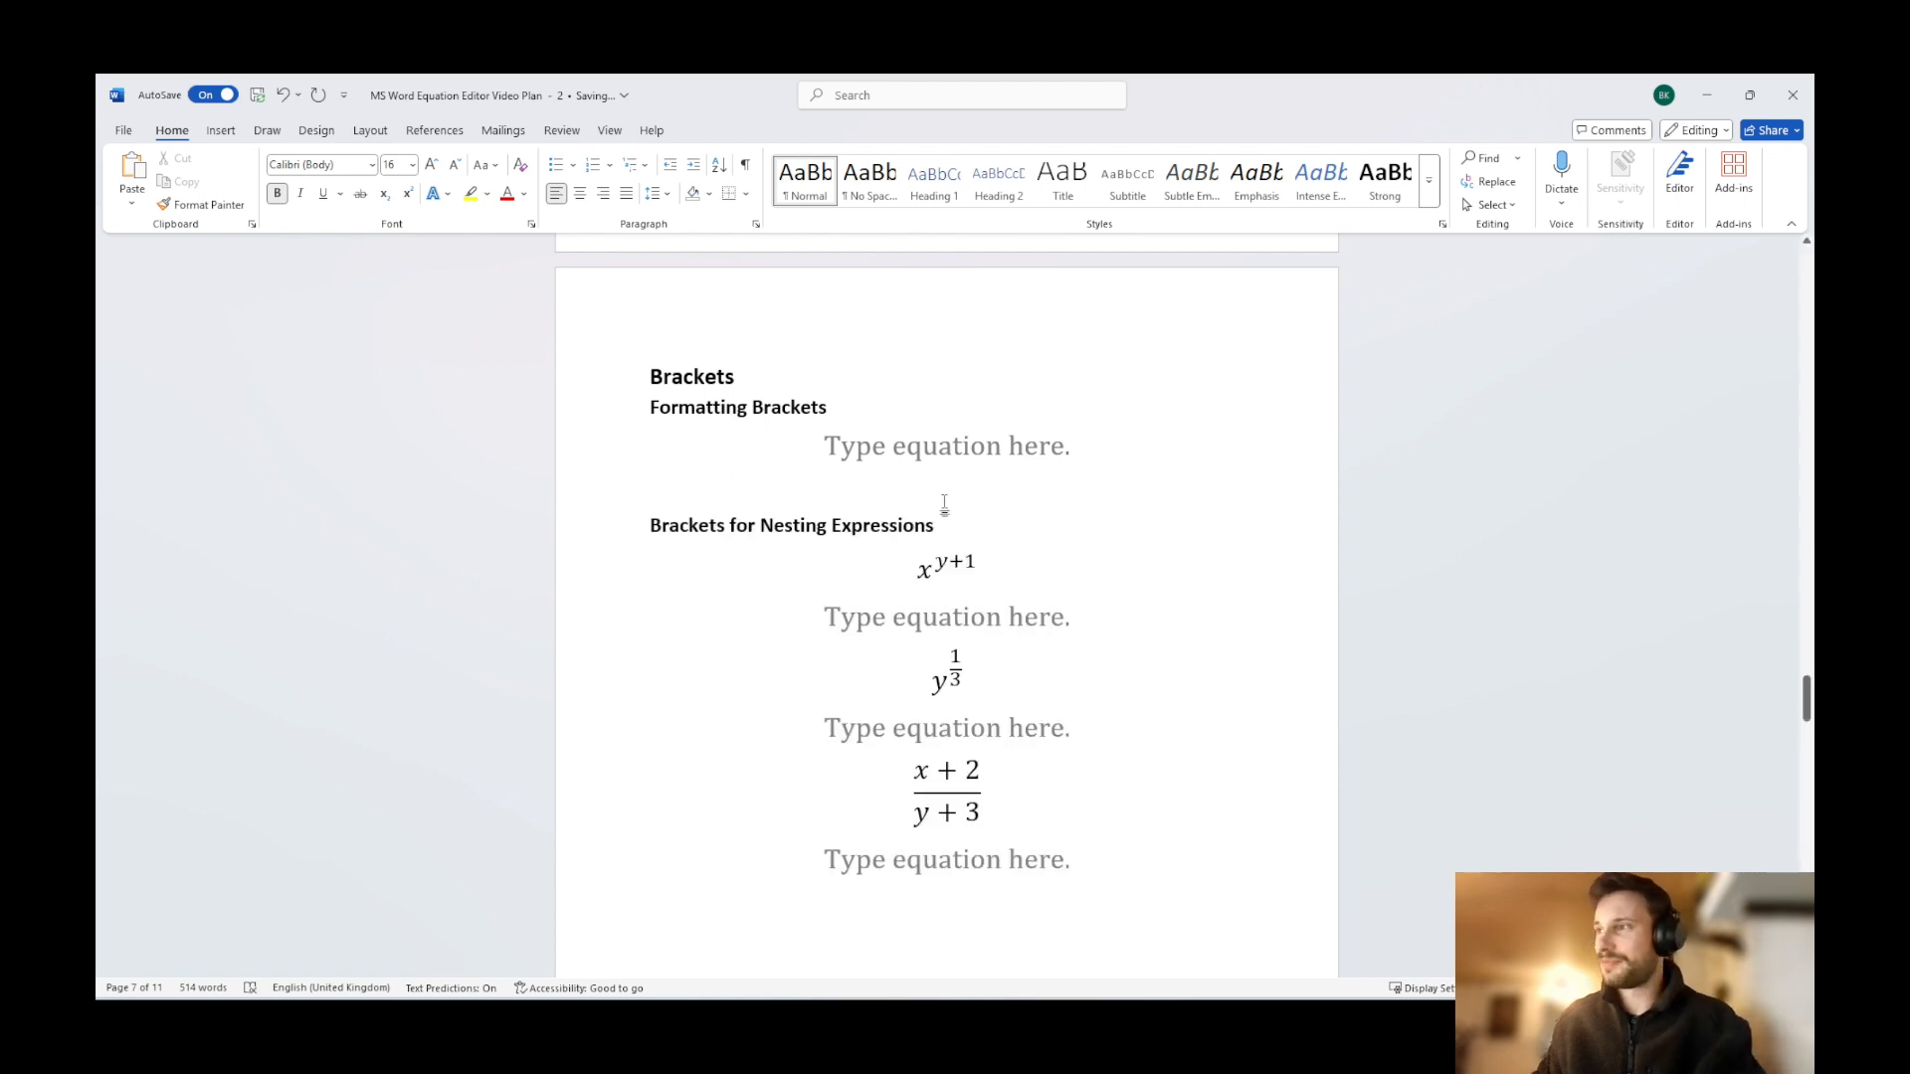
{"action": "left_click", "coordinate": [879, 452]}
{"action": "left_click", "coordinate": [897, 497]}
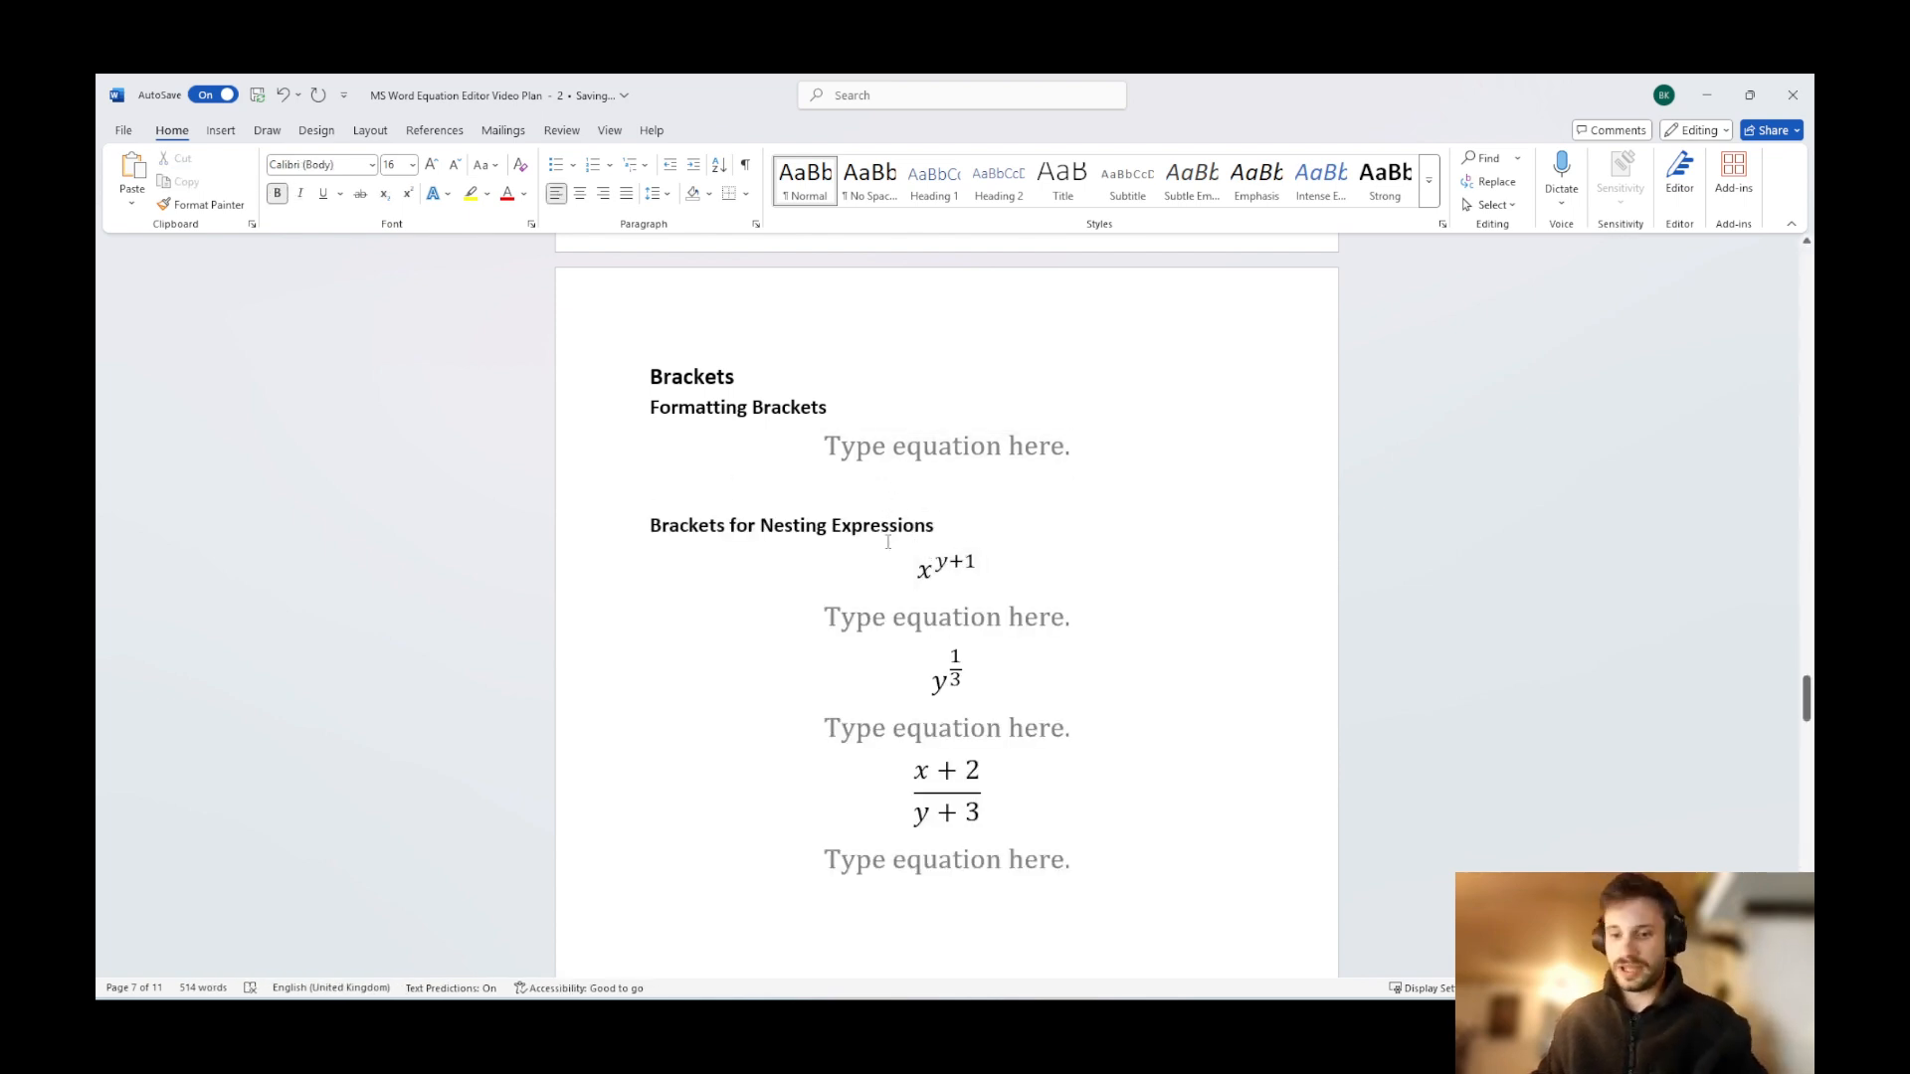
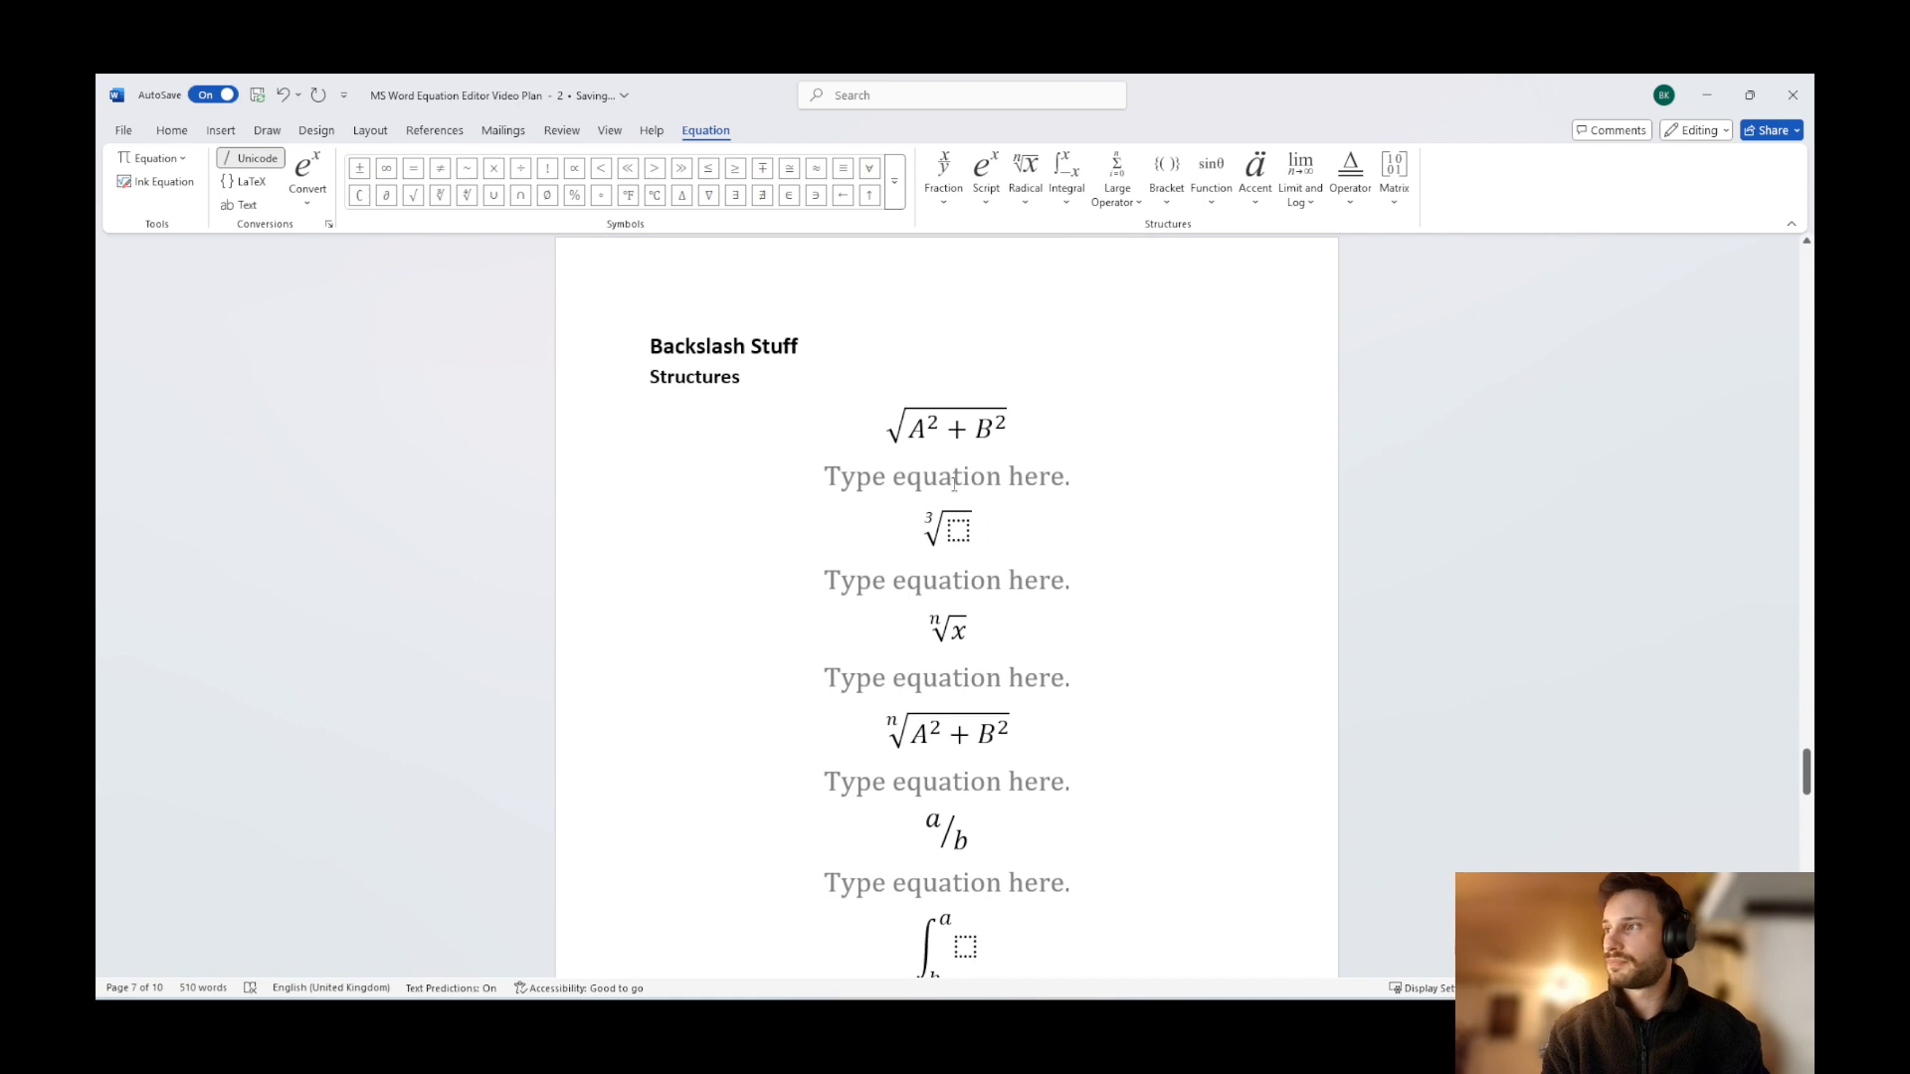
Fill the first blank equation under Structures with the square root of A^2 + B^2, using \sqrt and a bracketed expression.
{"action": "left_click", "coordinate": [952, 486]}
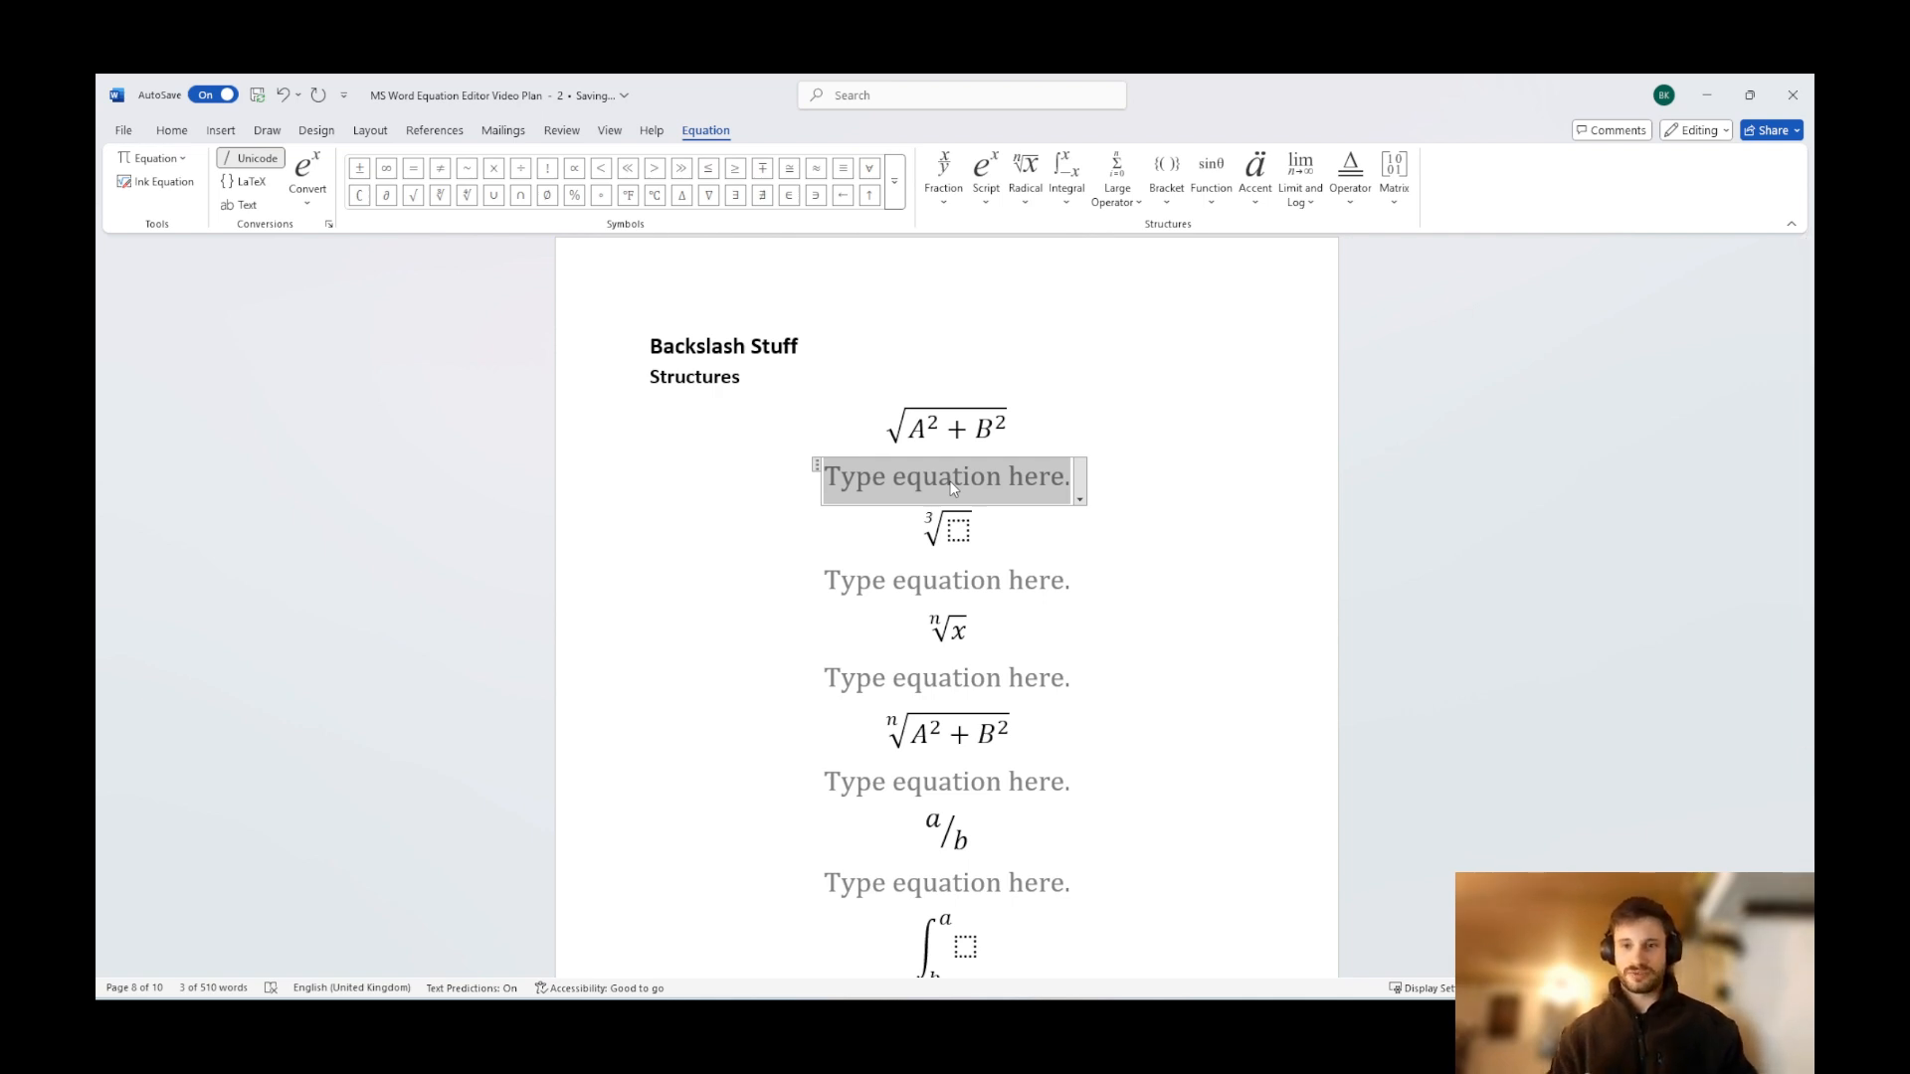
{"action": "left_click", "coordinate": [986, 179]}
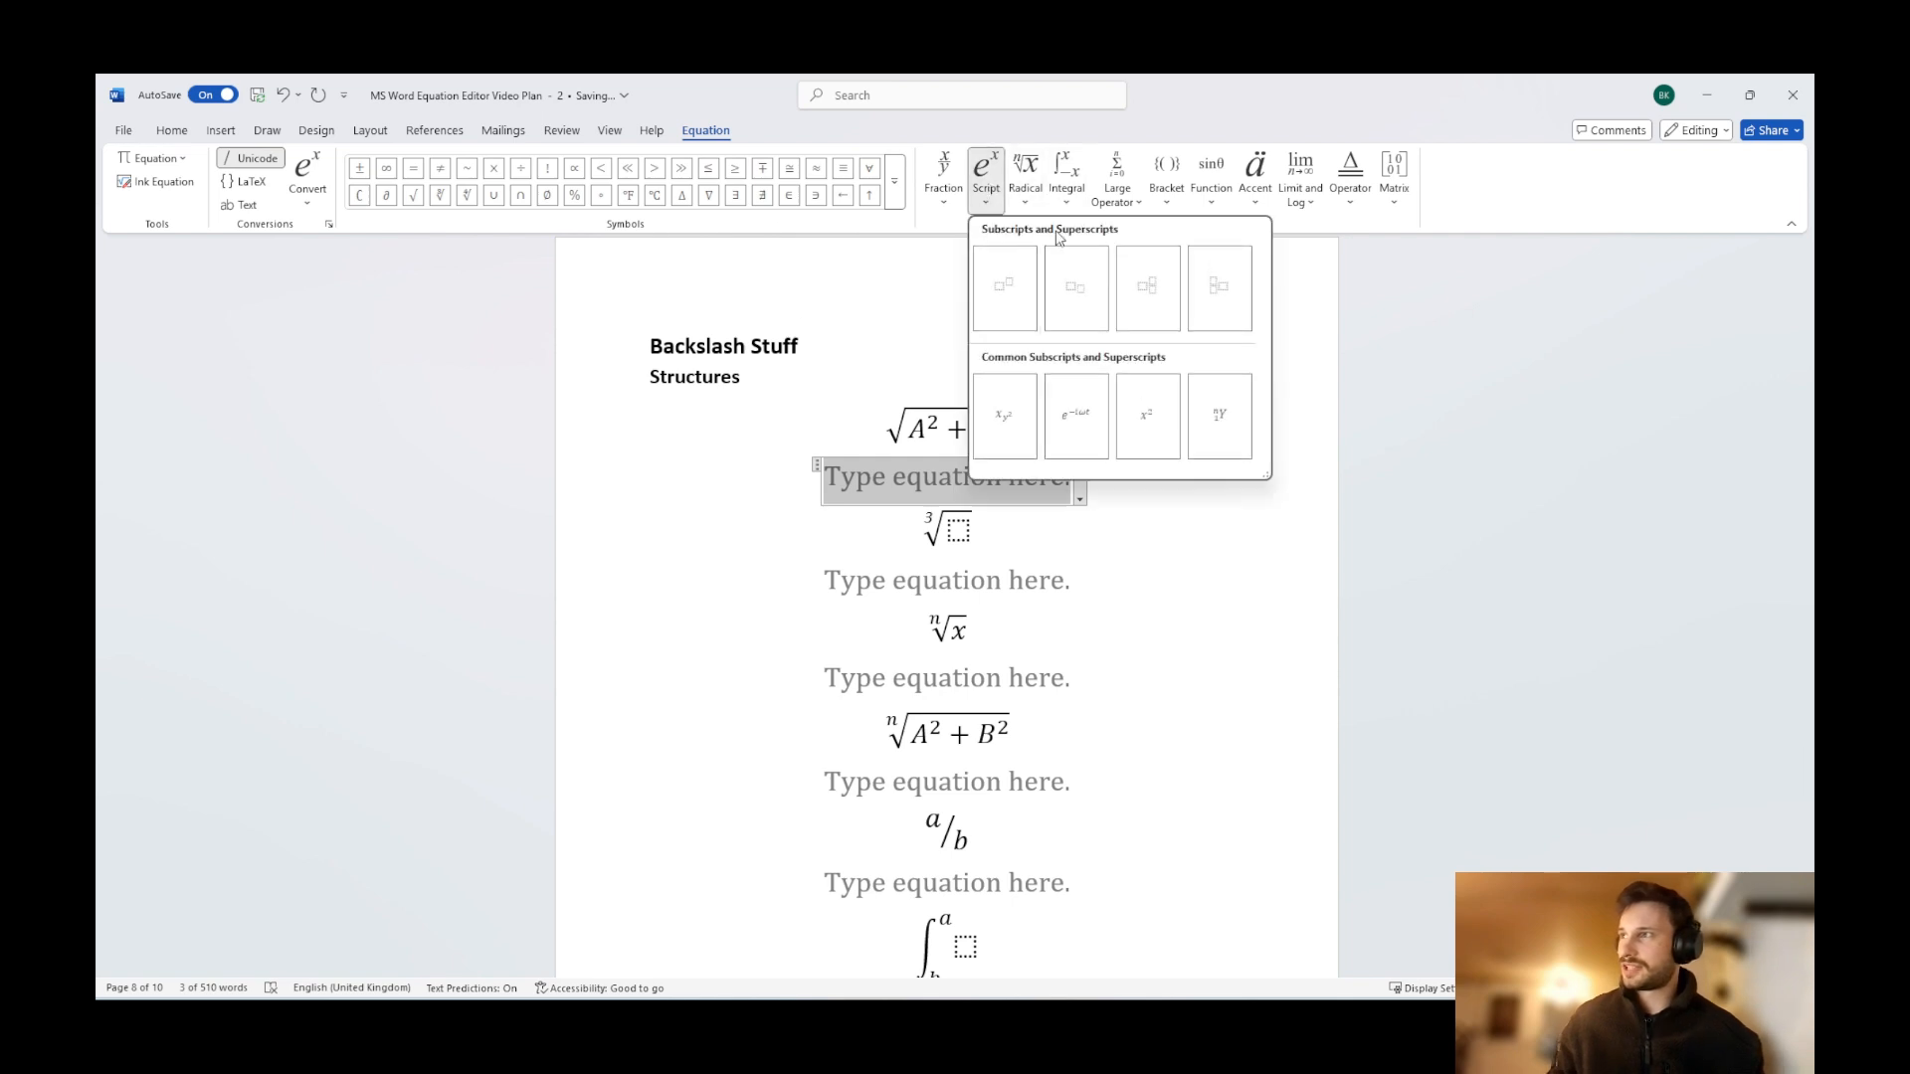
{"action": "left_click", "coordinate": [917, 464]}
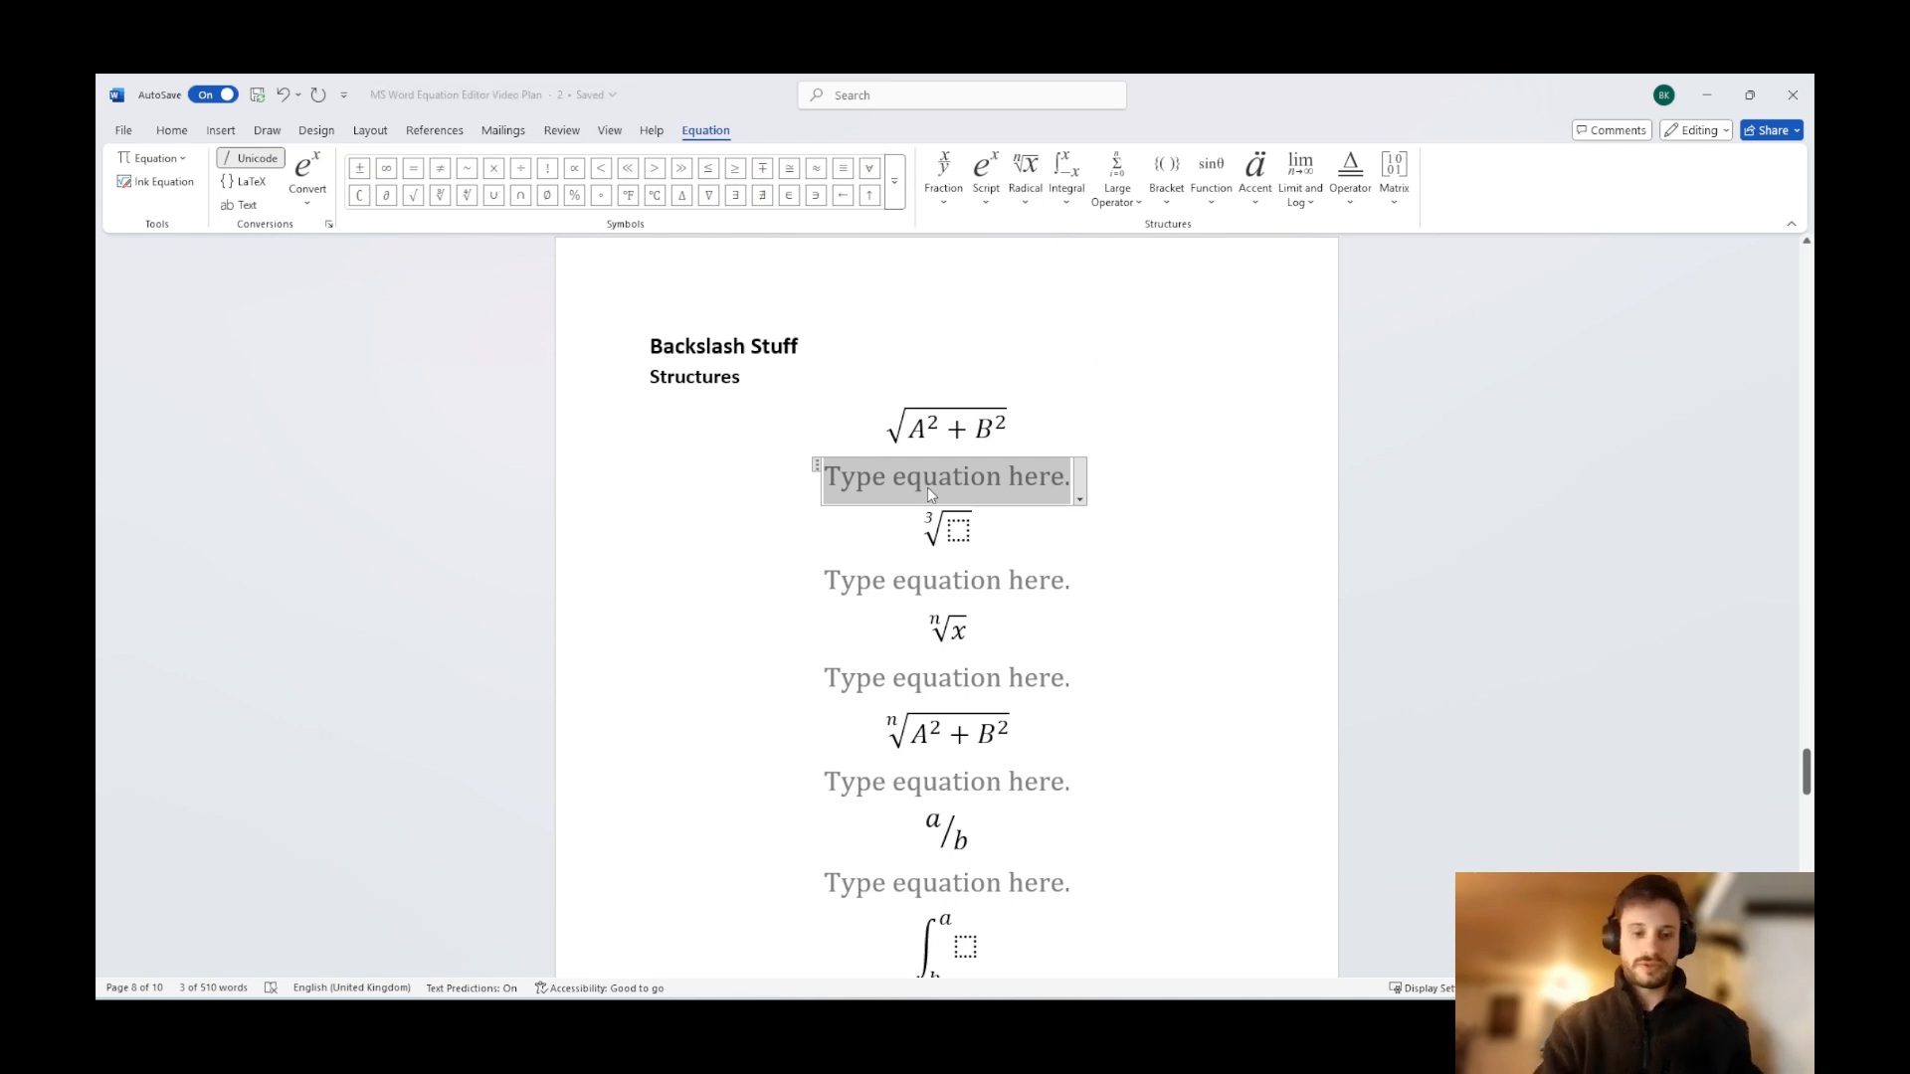
{"action": "type", "text": "\\sqrt"}
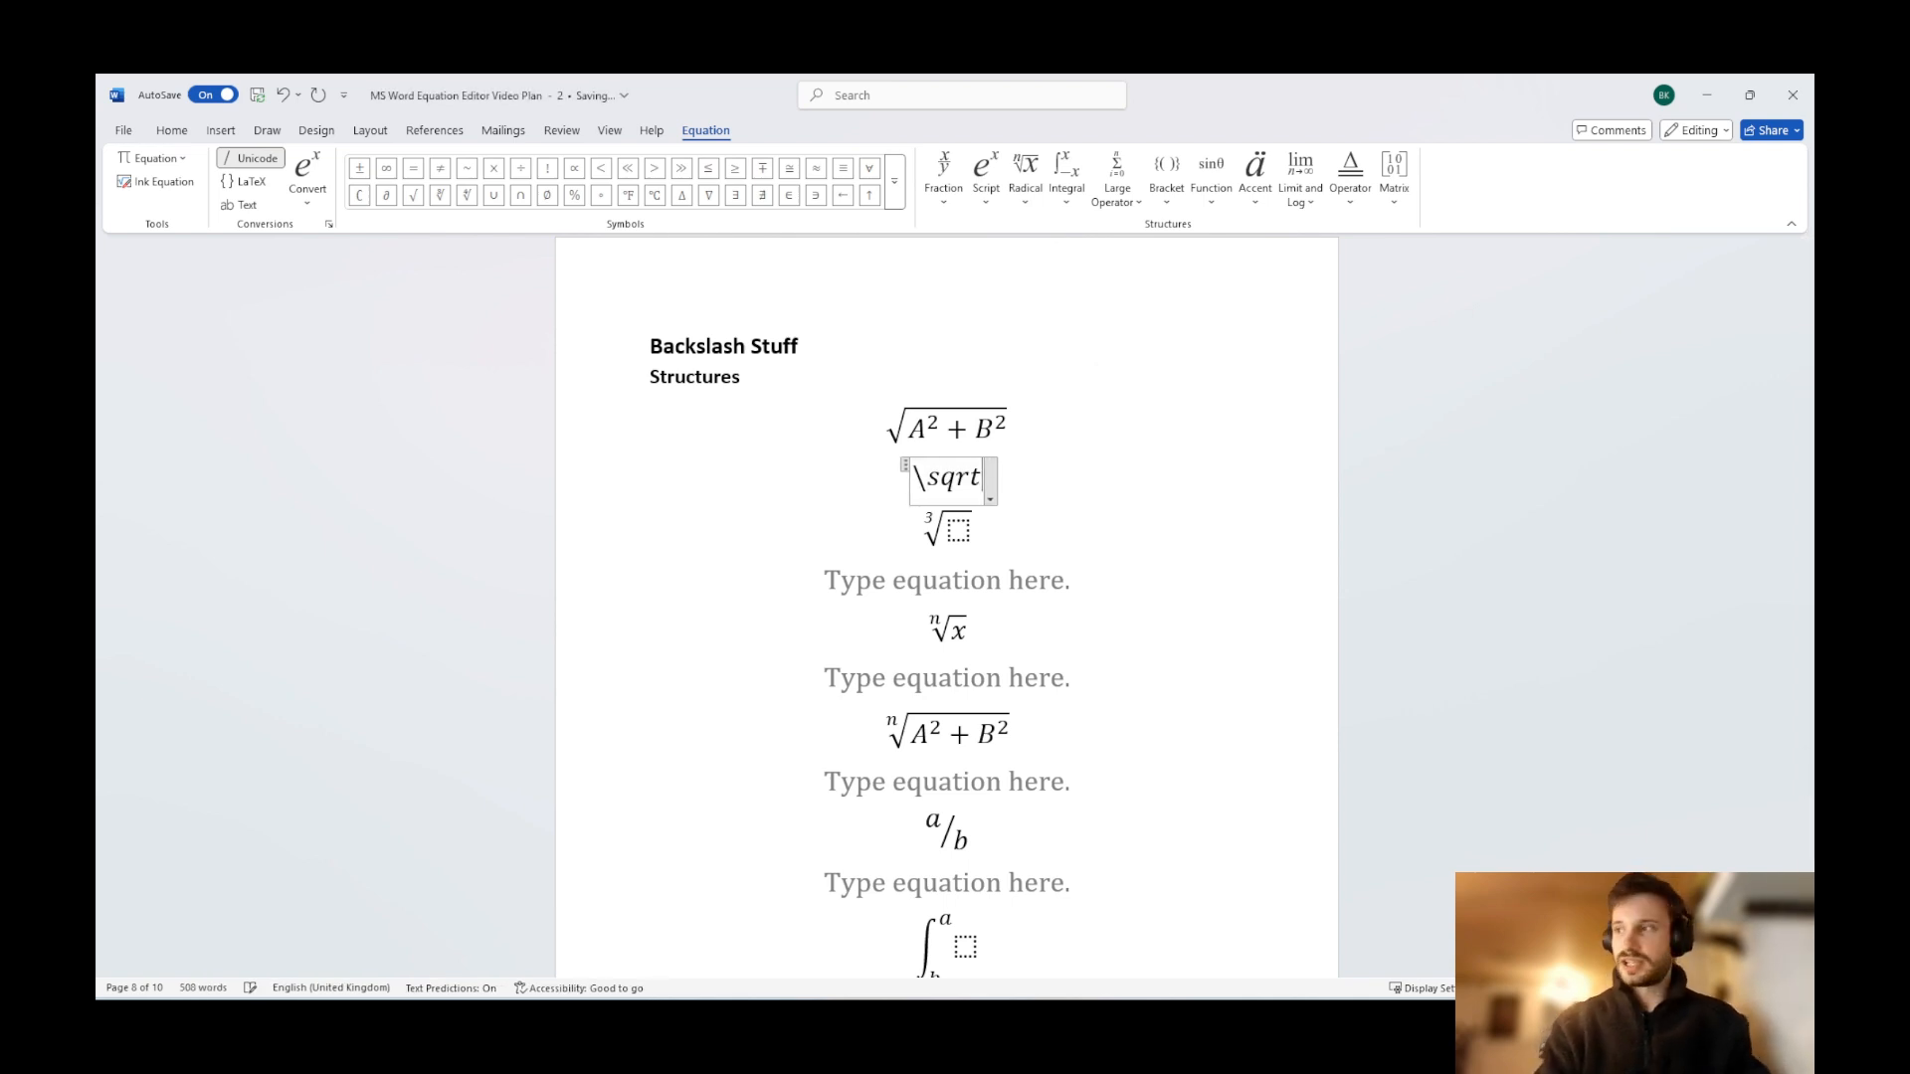
{"action": "key", "text": "space"}
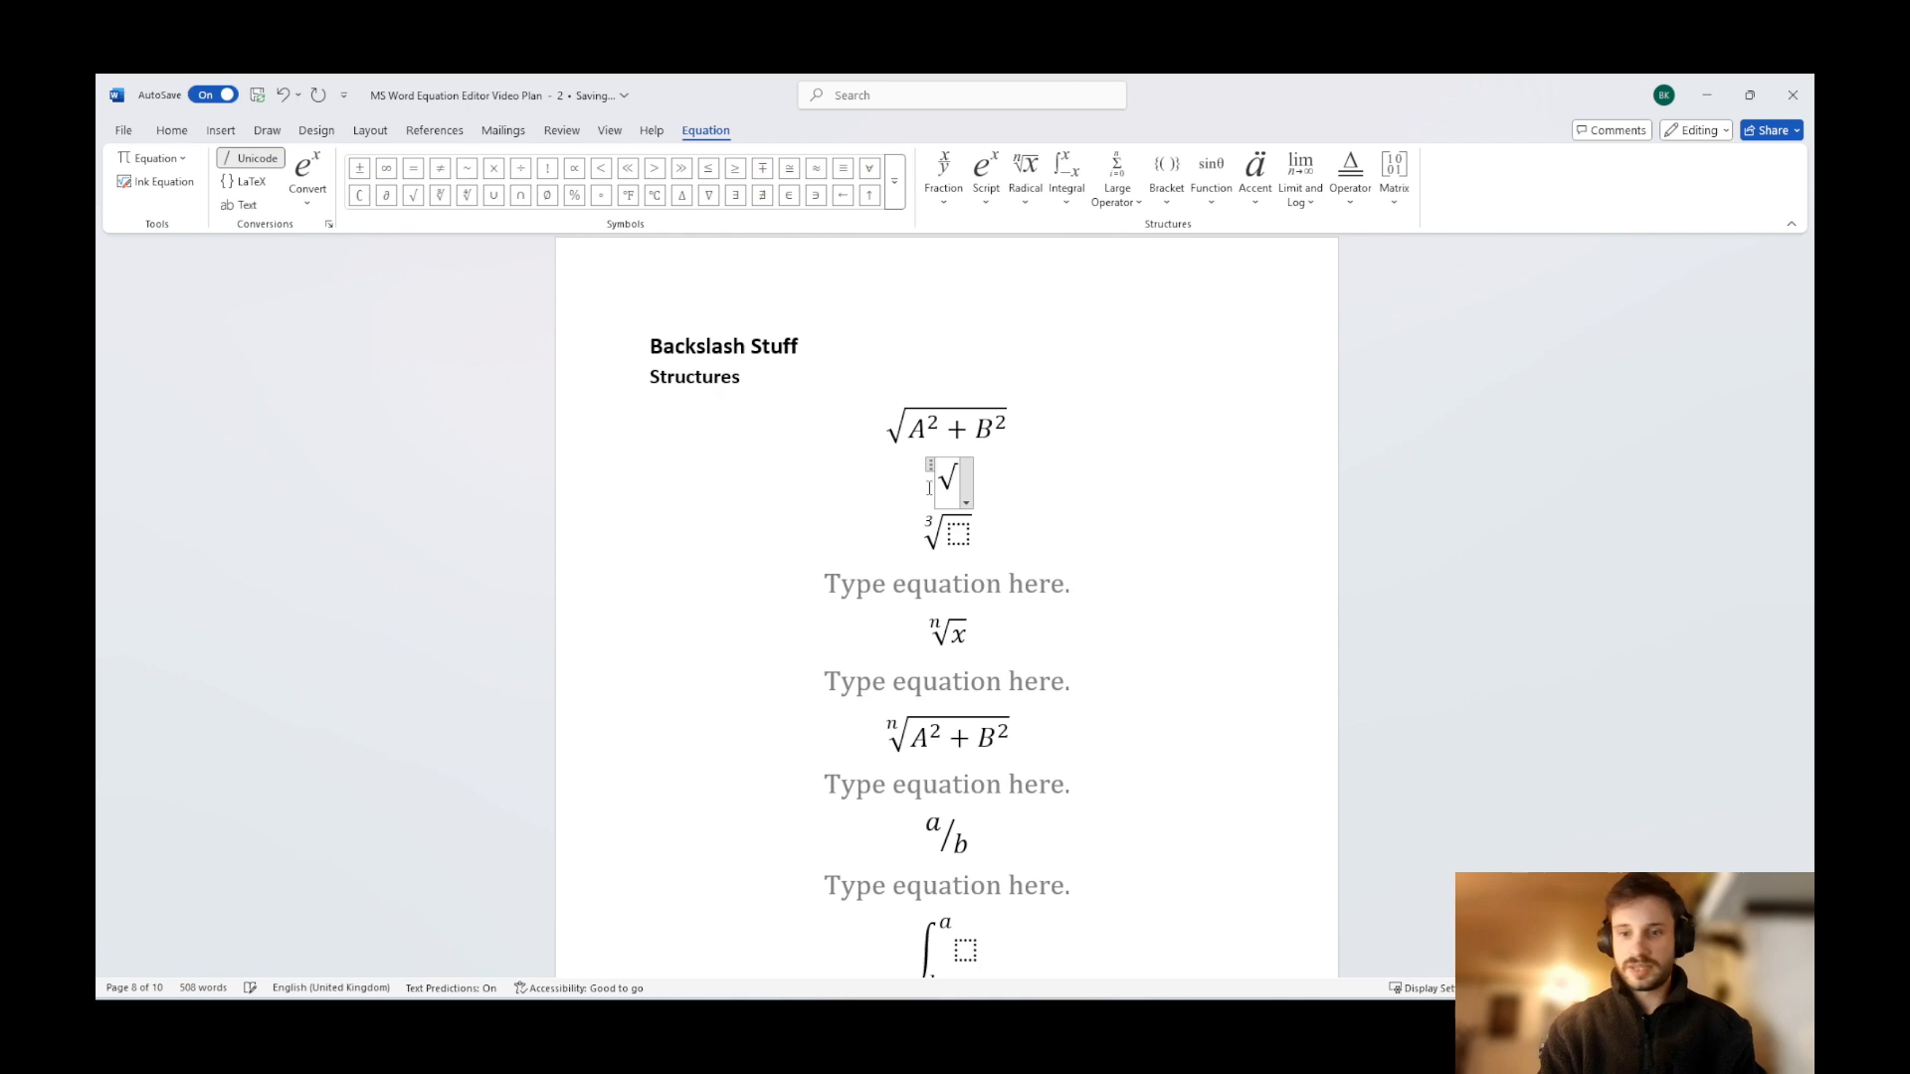
{"action": "type", "text": "("}
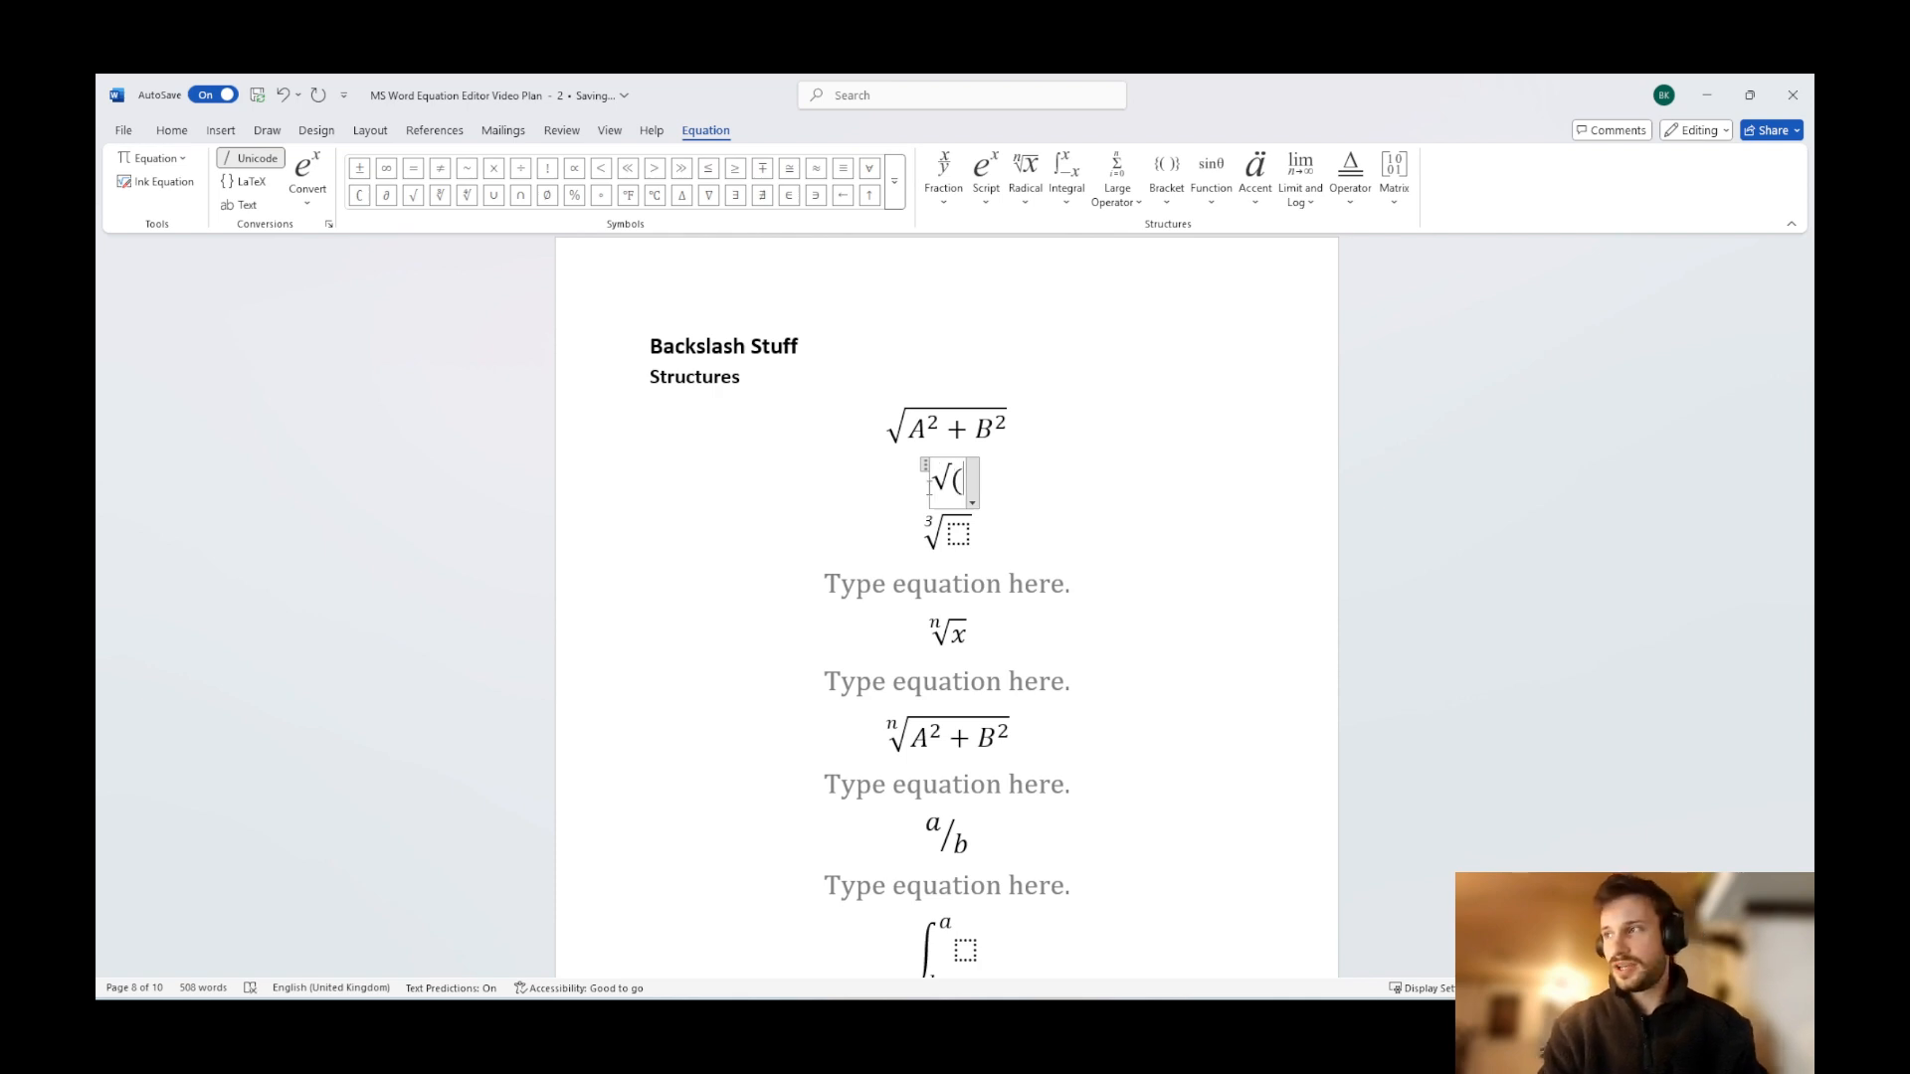
{"action": "type", "text": "A^2"}
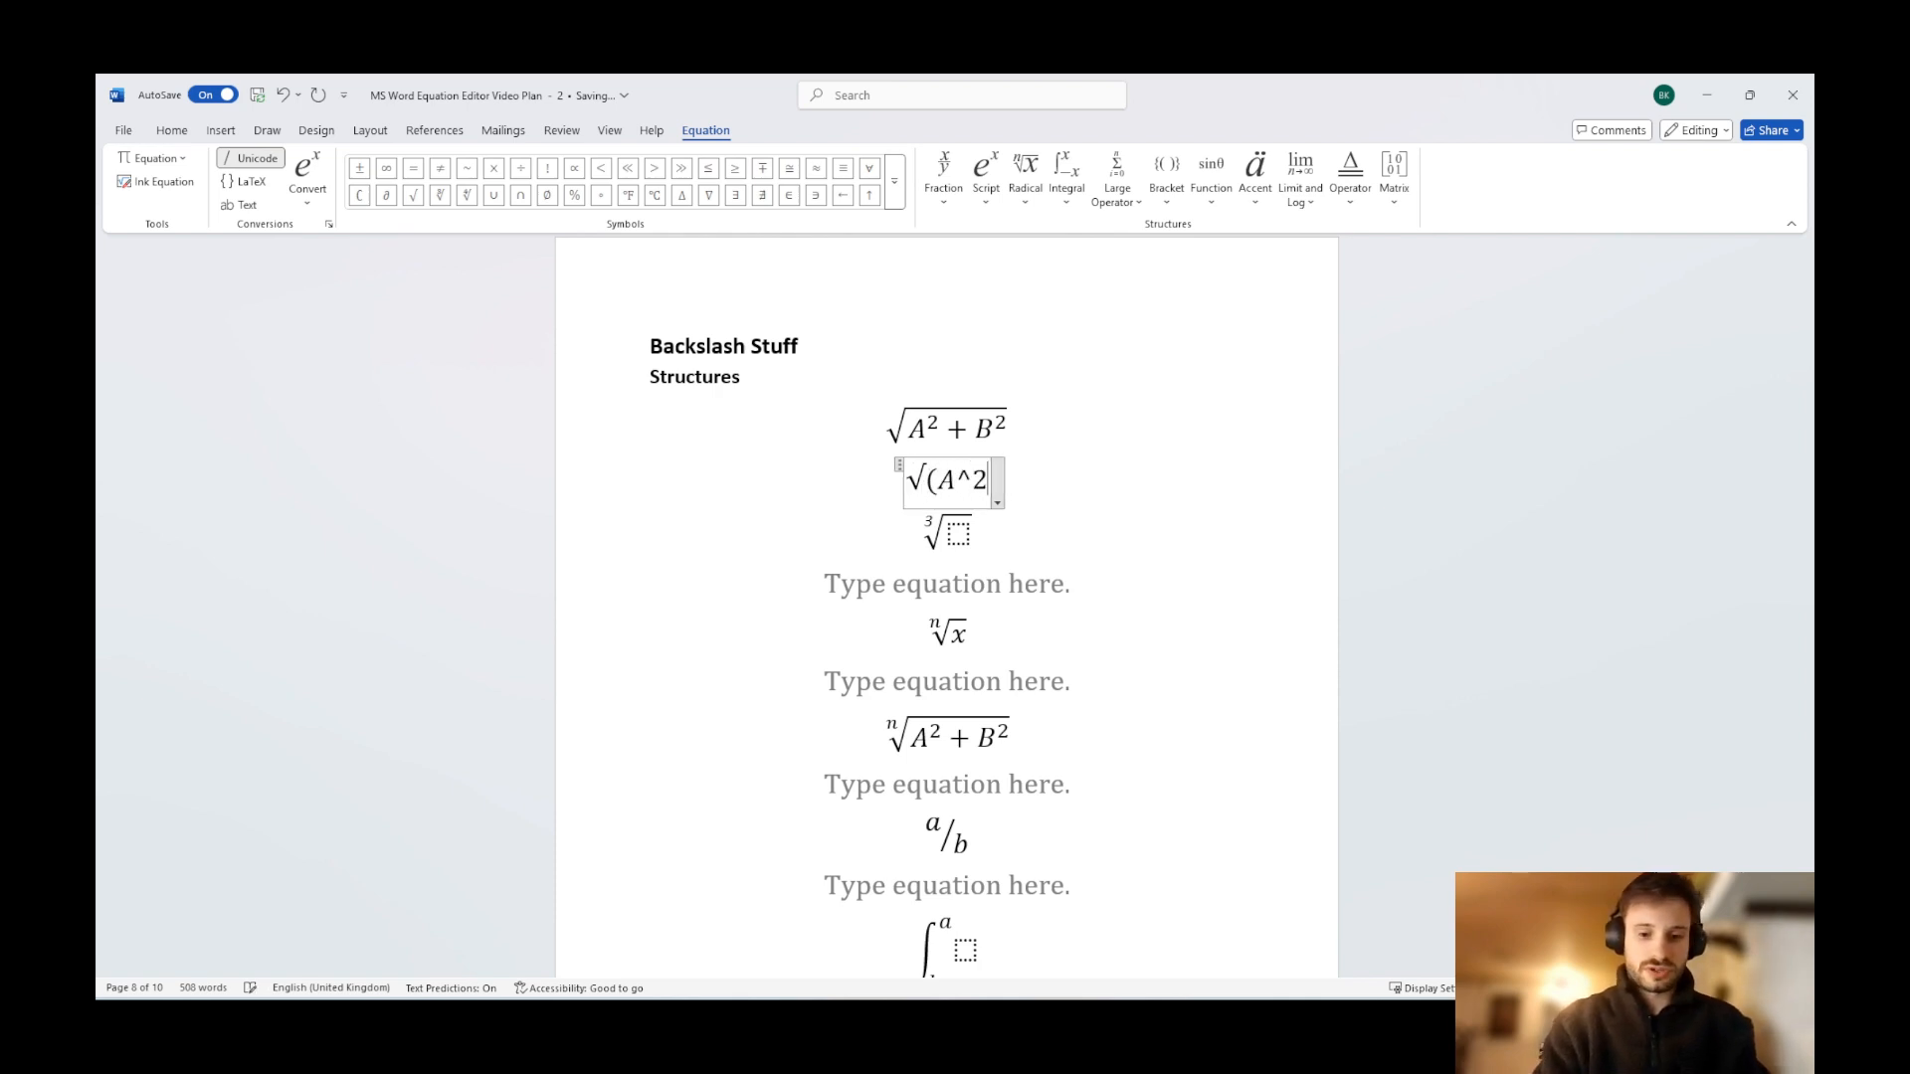
{"action": "type", "text": " +"}
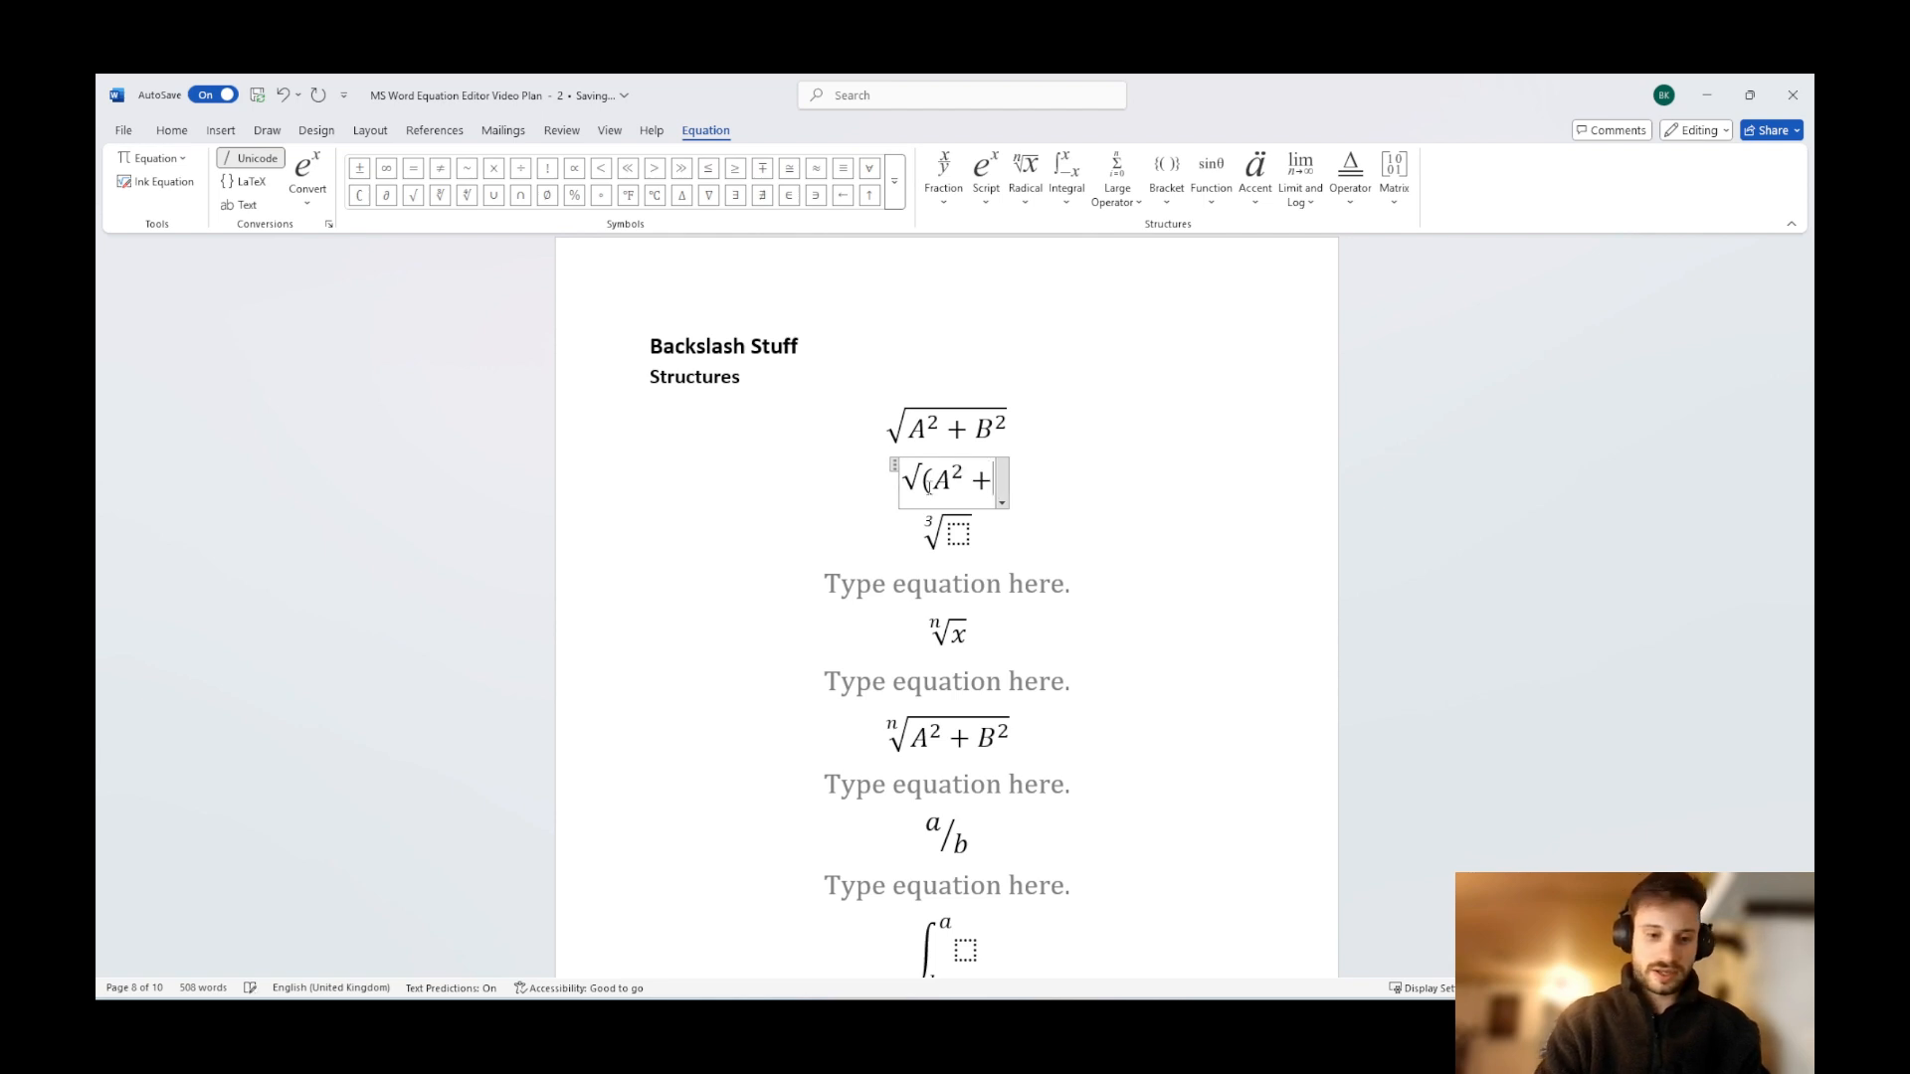
{"action": "type", "text": " B^2"}
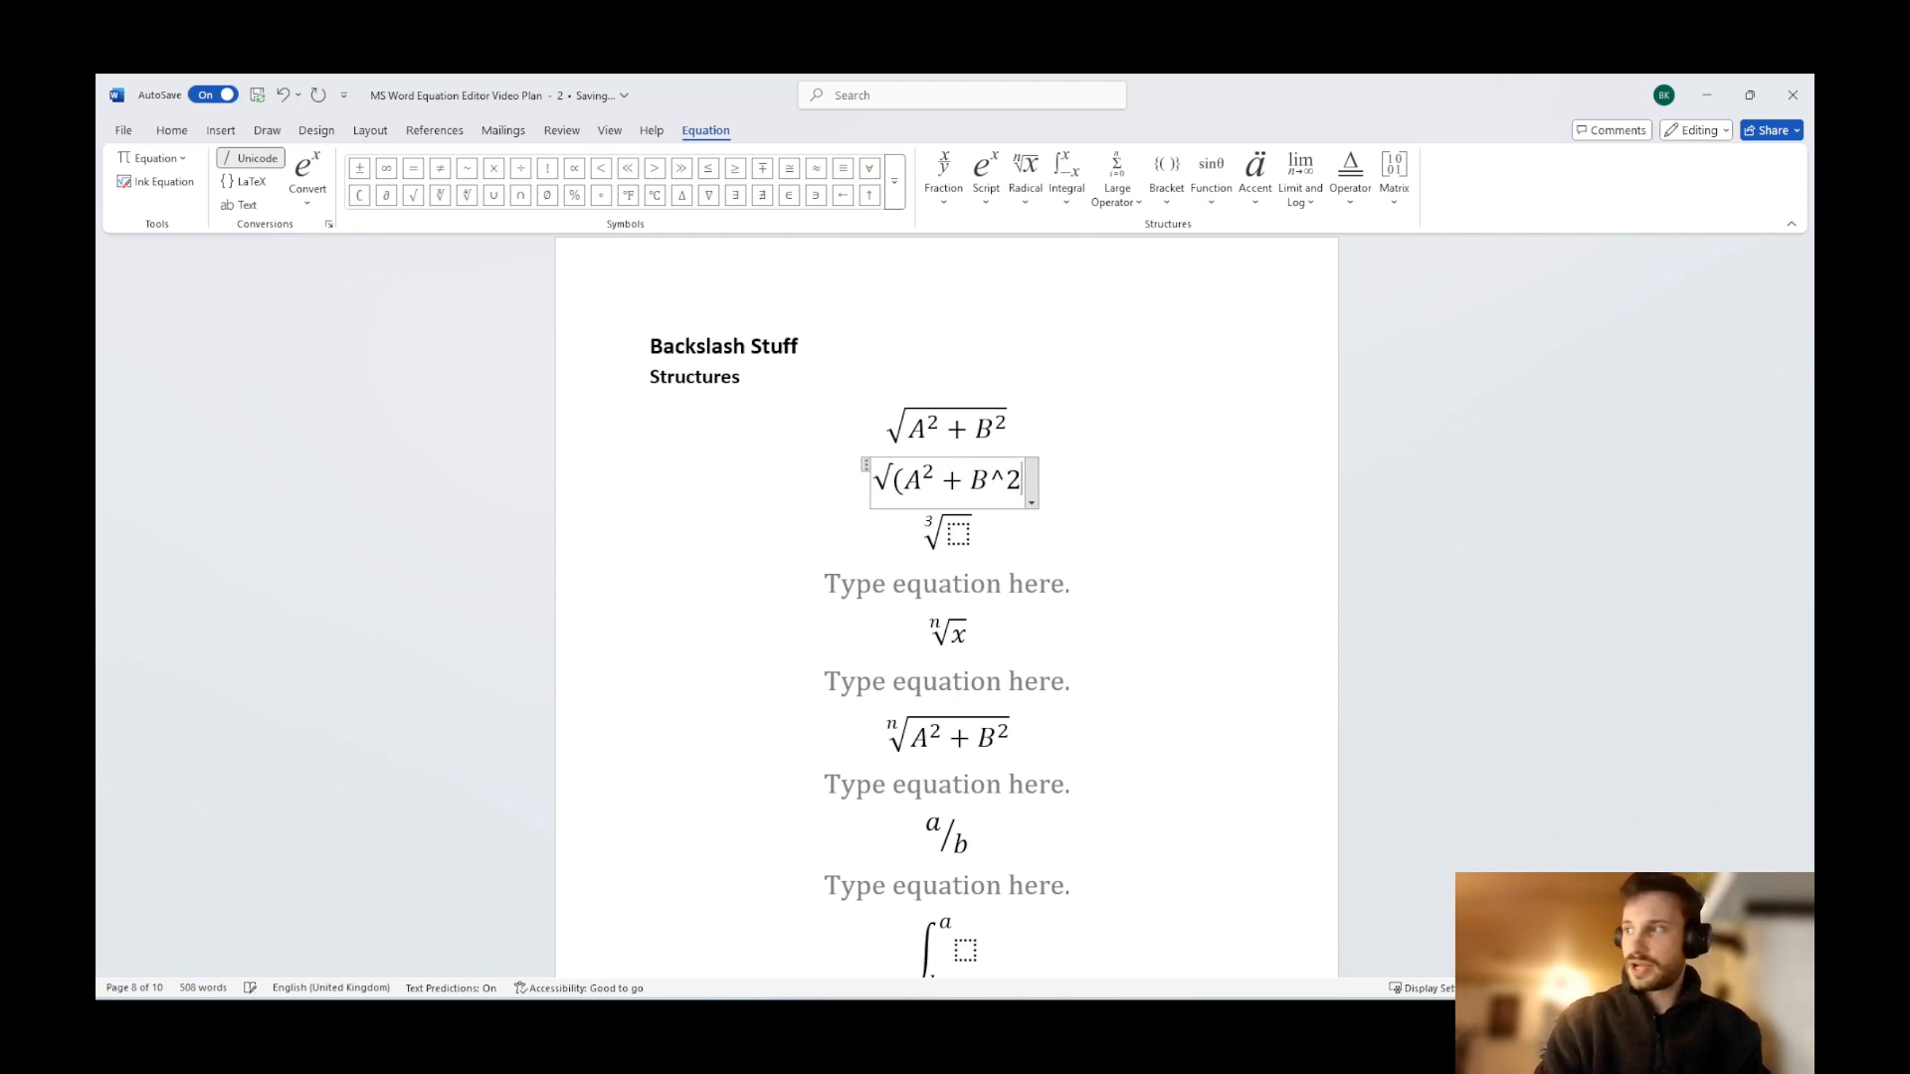
{"action": "type", "text": ")"}
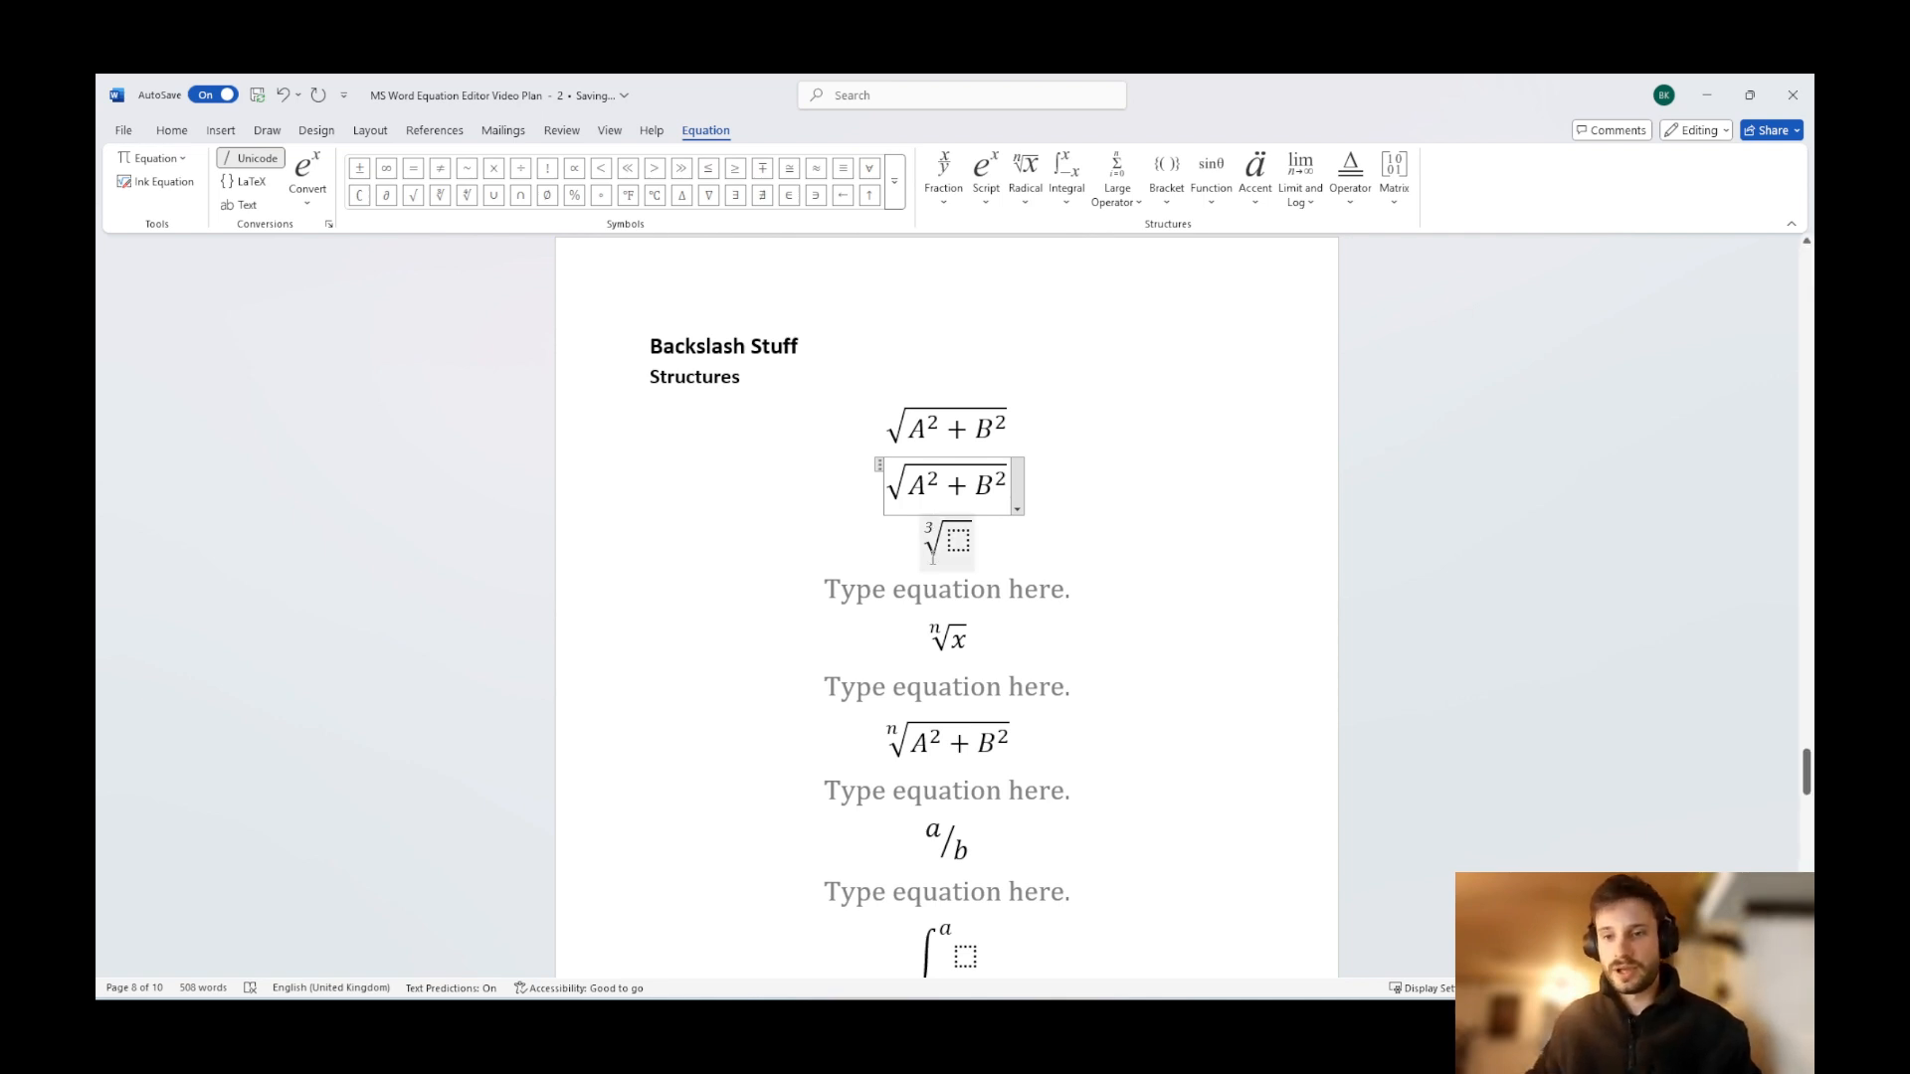
Fill the blank equation below the cube root example with an empty cube root using \cbrt.
{"action": "left_click", "coordinate": [970, 594]}
{"action": "type", "text": "\\cbrt"}
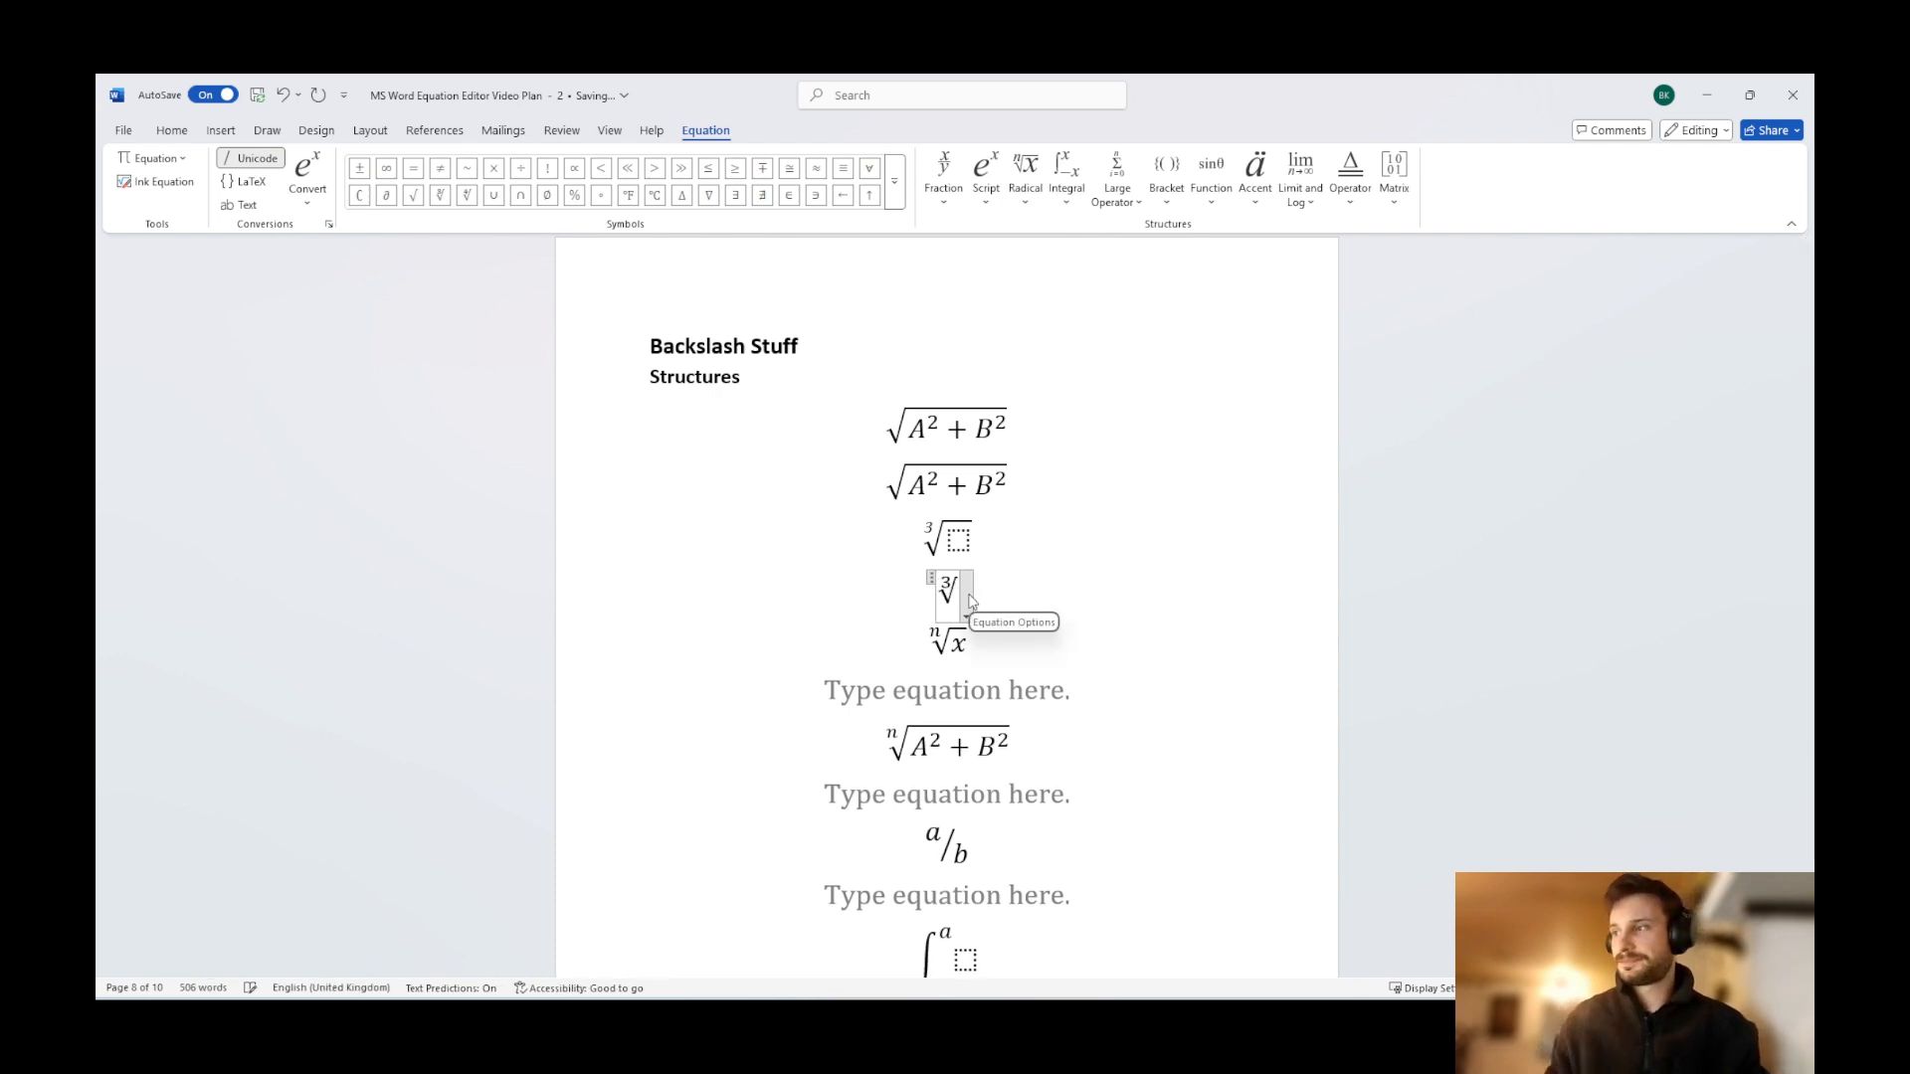
Fill the blank equation below the nth root of x with the same root, built up from \sqrt (n&x).
{"action": "left_click", "coordinate": [917, 701]}
{"action": "scroll", "coordinate": [1096, 557], "scroll_direction": "down", "scroll_amount": 1}
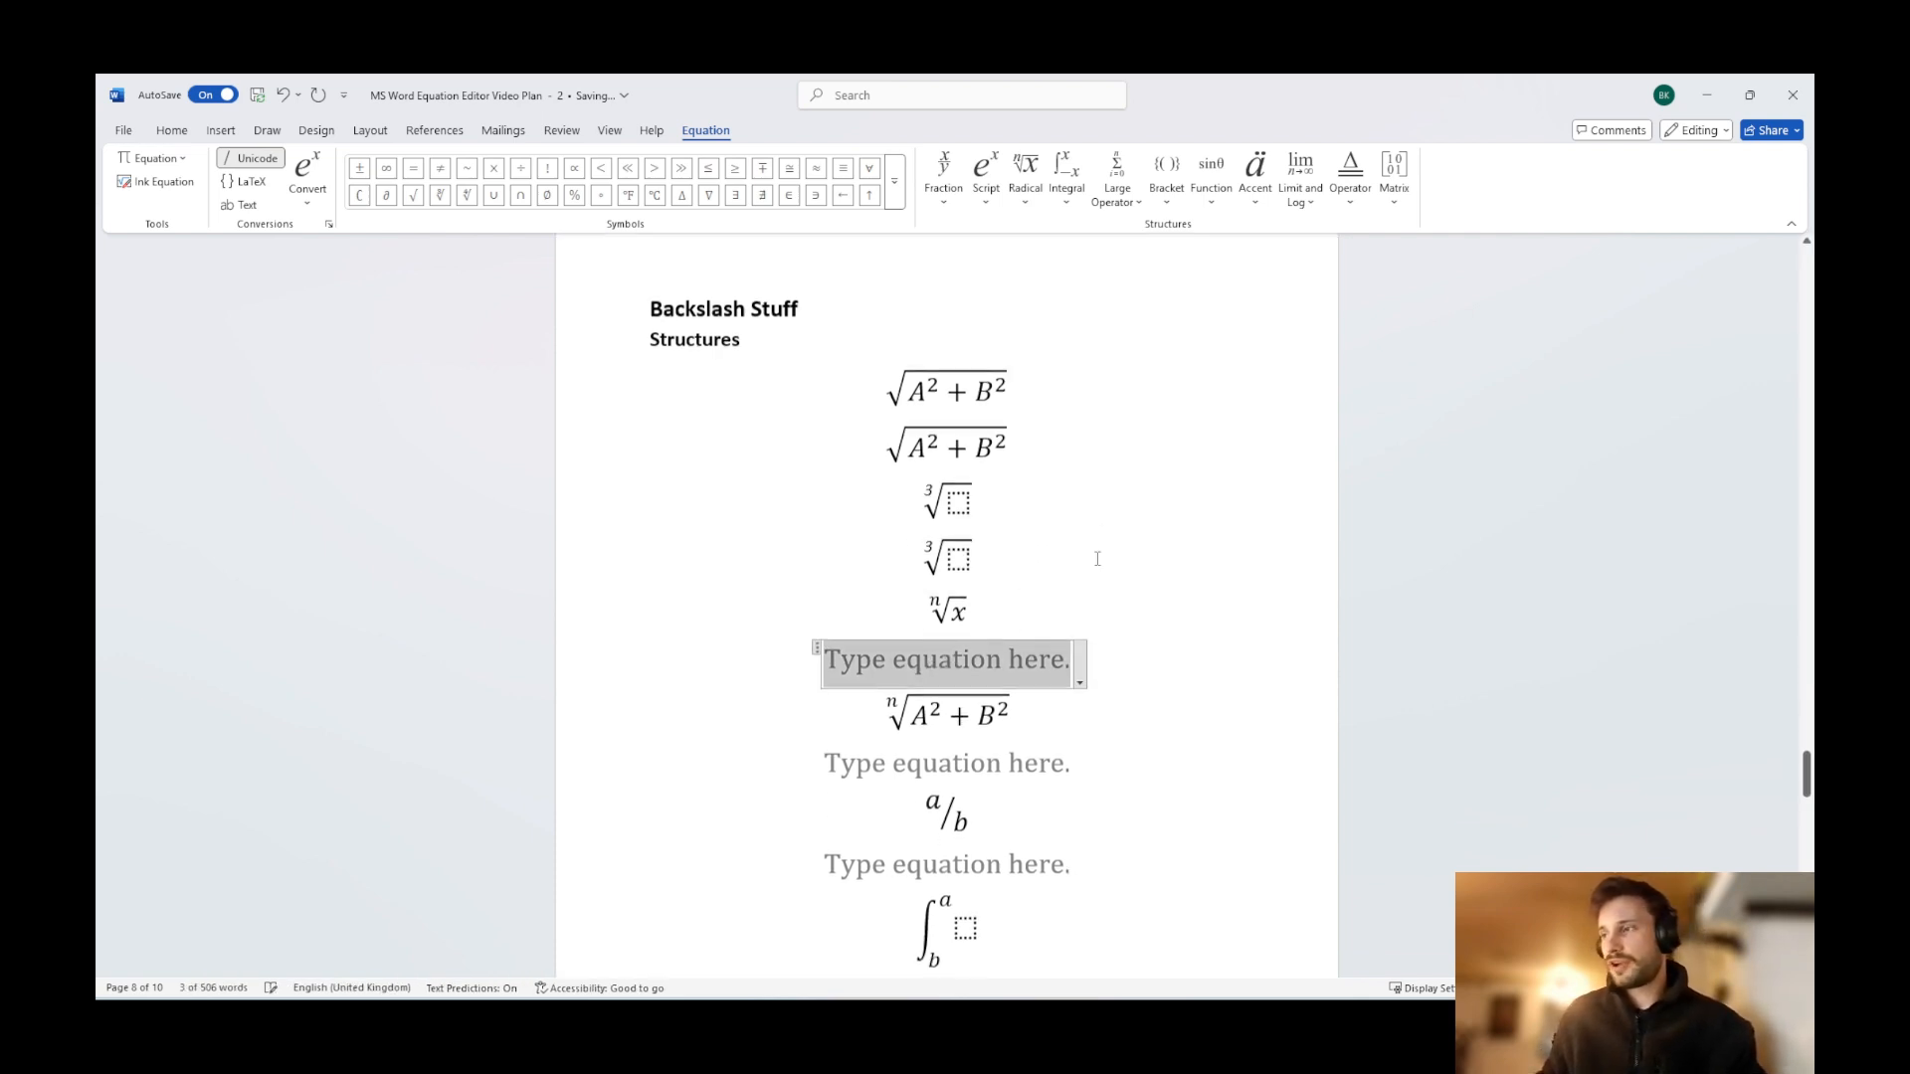
{"action": "scroll", "coordinate": [1097, 559], "scroll_direction": "down", "scroll_amount": 1}
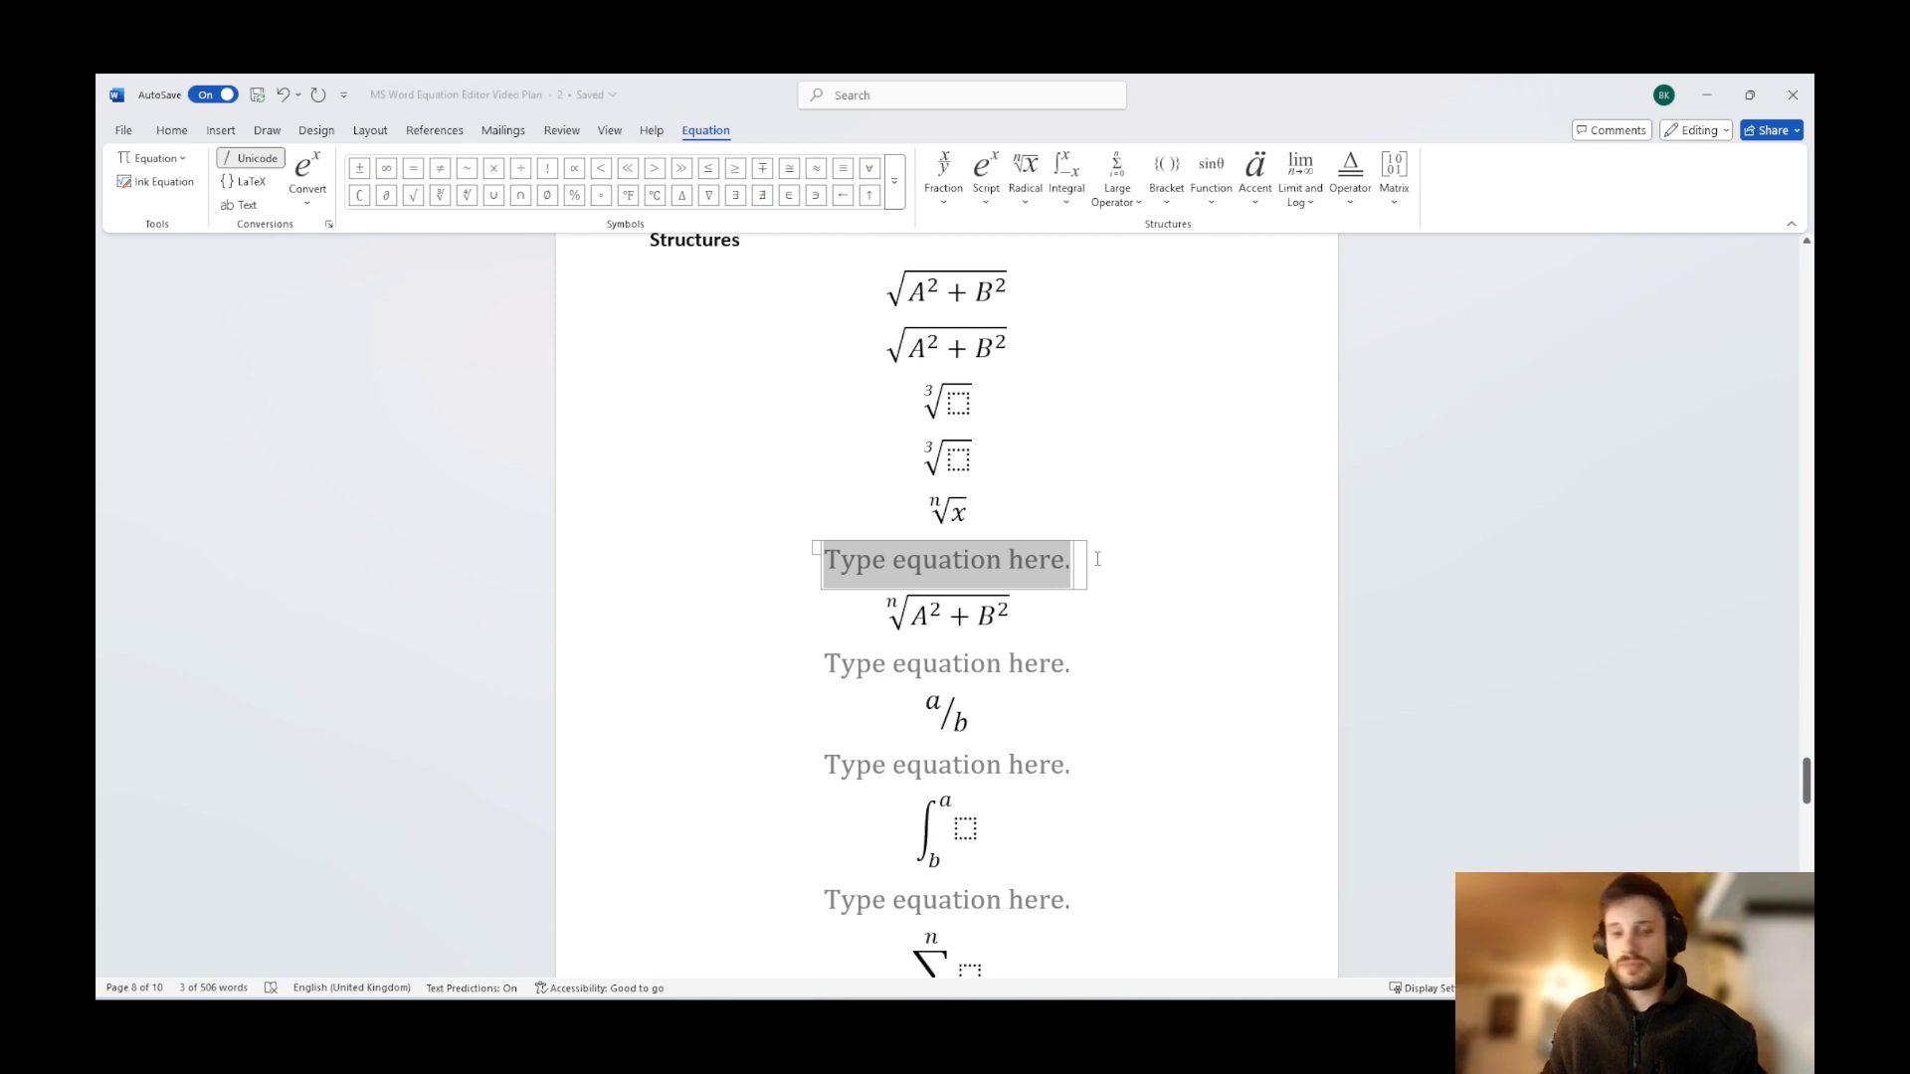
{"action": "key", "text": "BackSpace"}
{"action": "key", "text": "ctrl+z"}
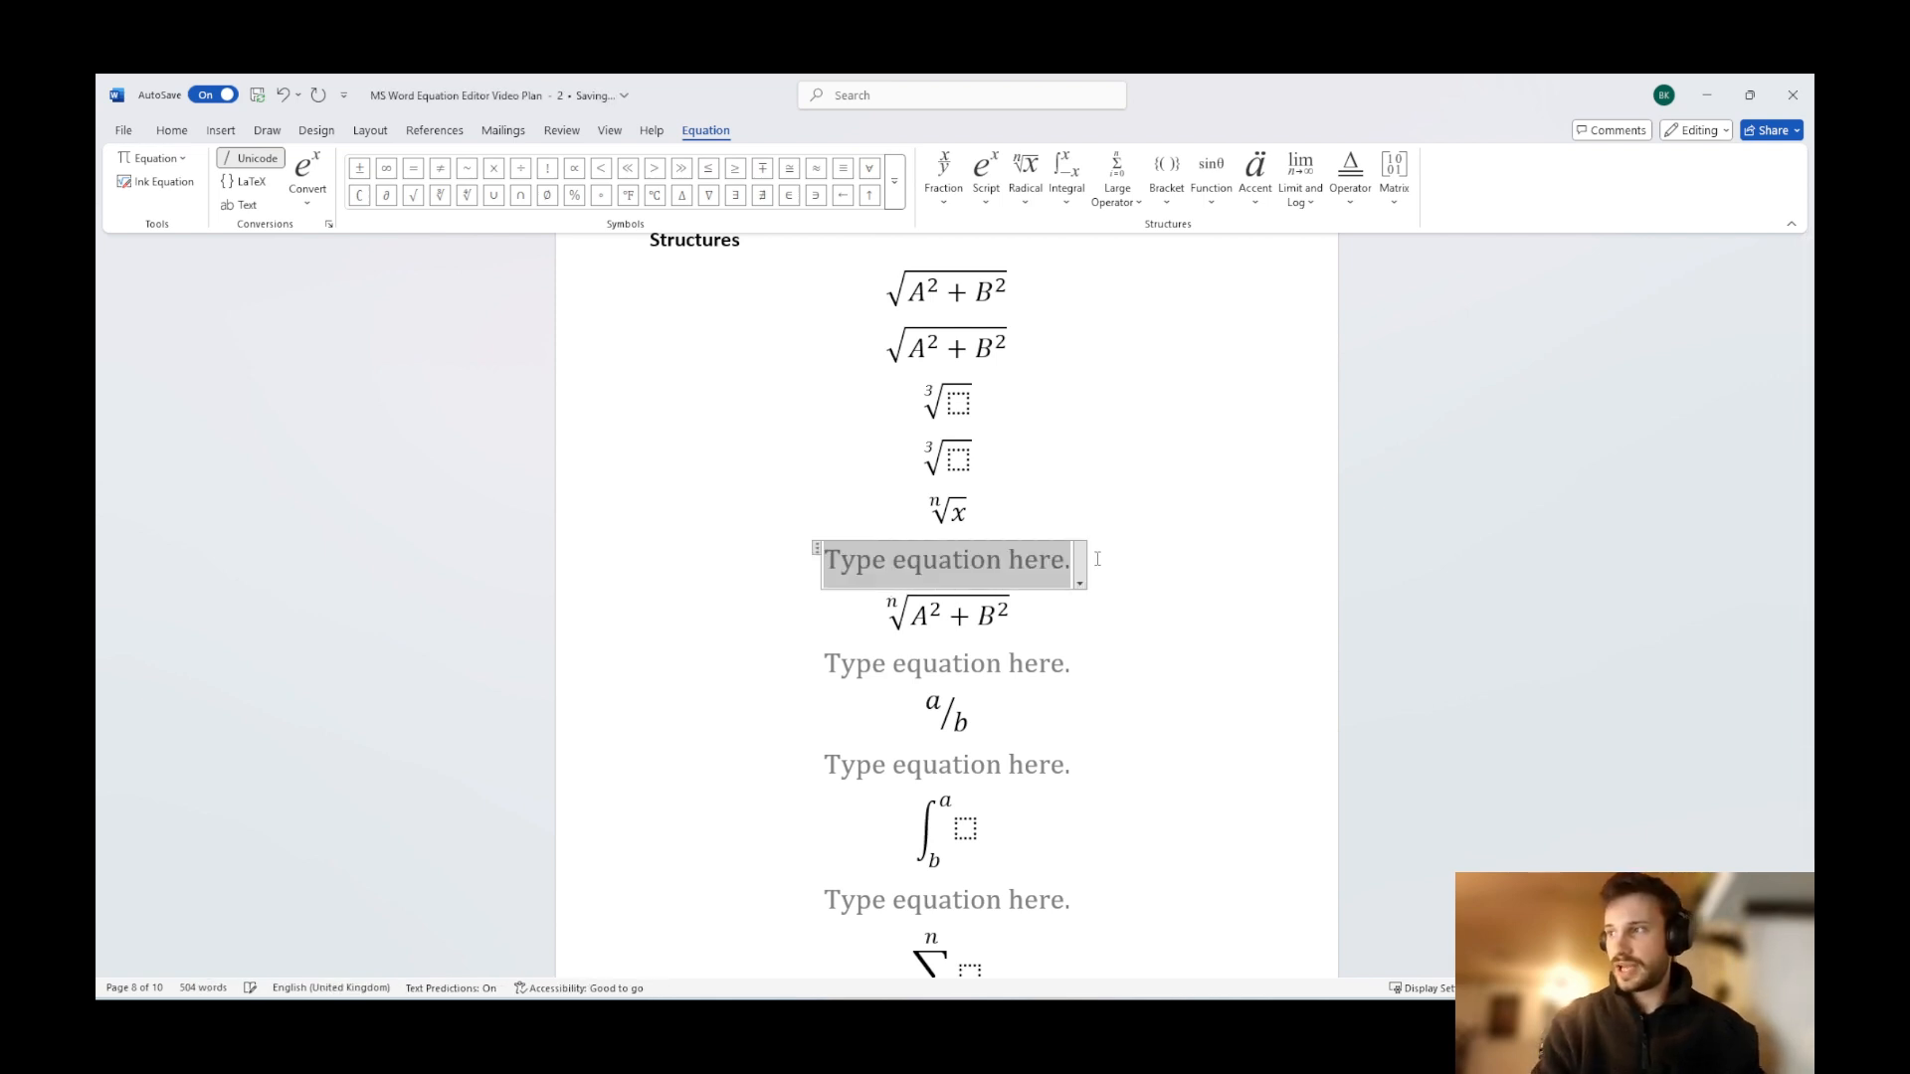
{"action": "type", "text": "\\sqrt "}
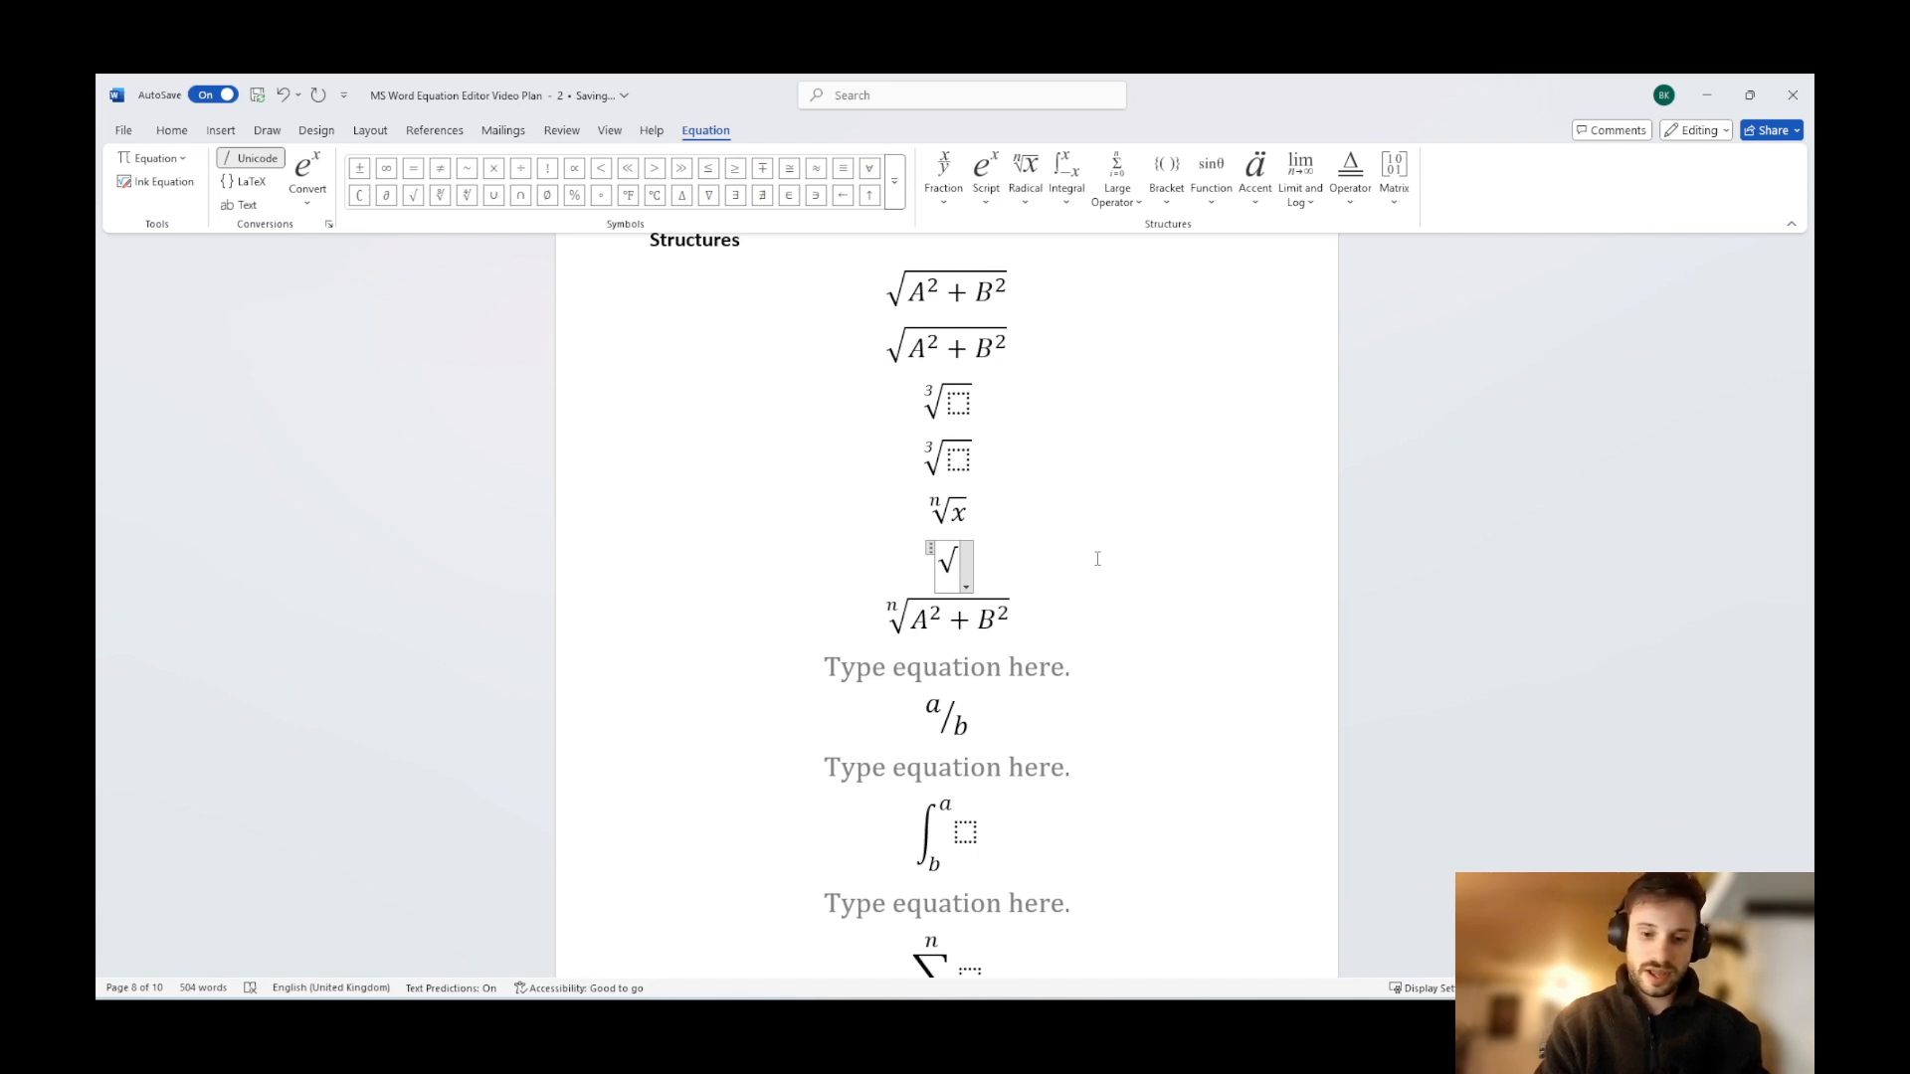
{"action": "type", "text": "(n&"}
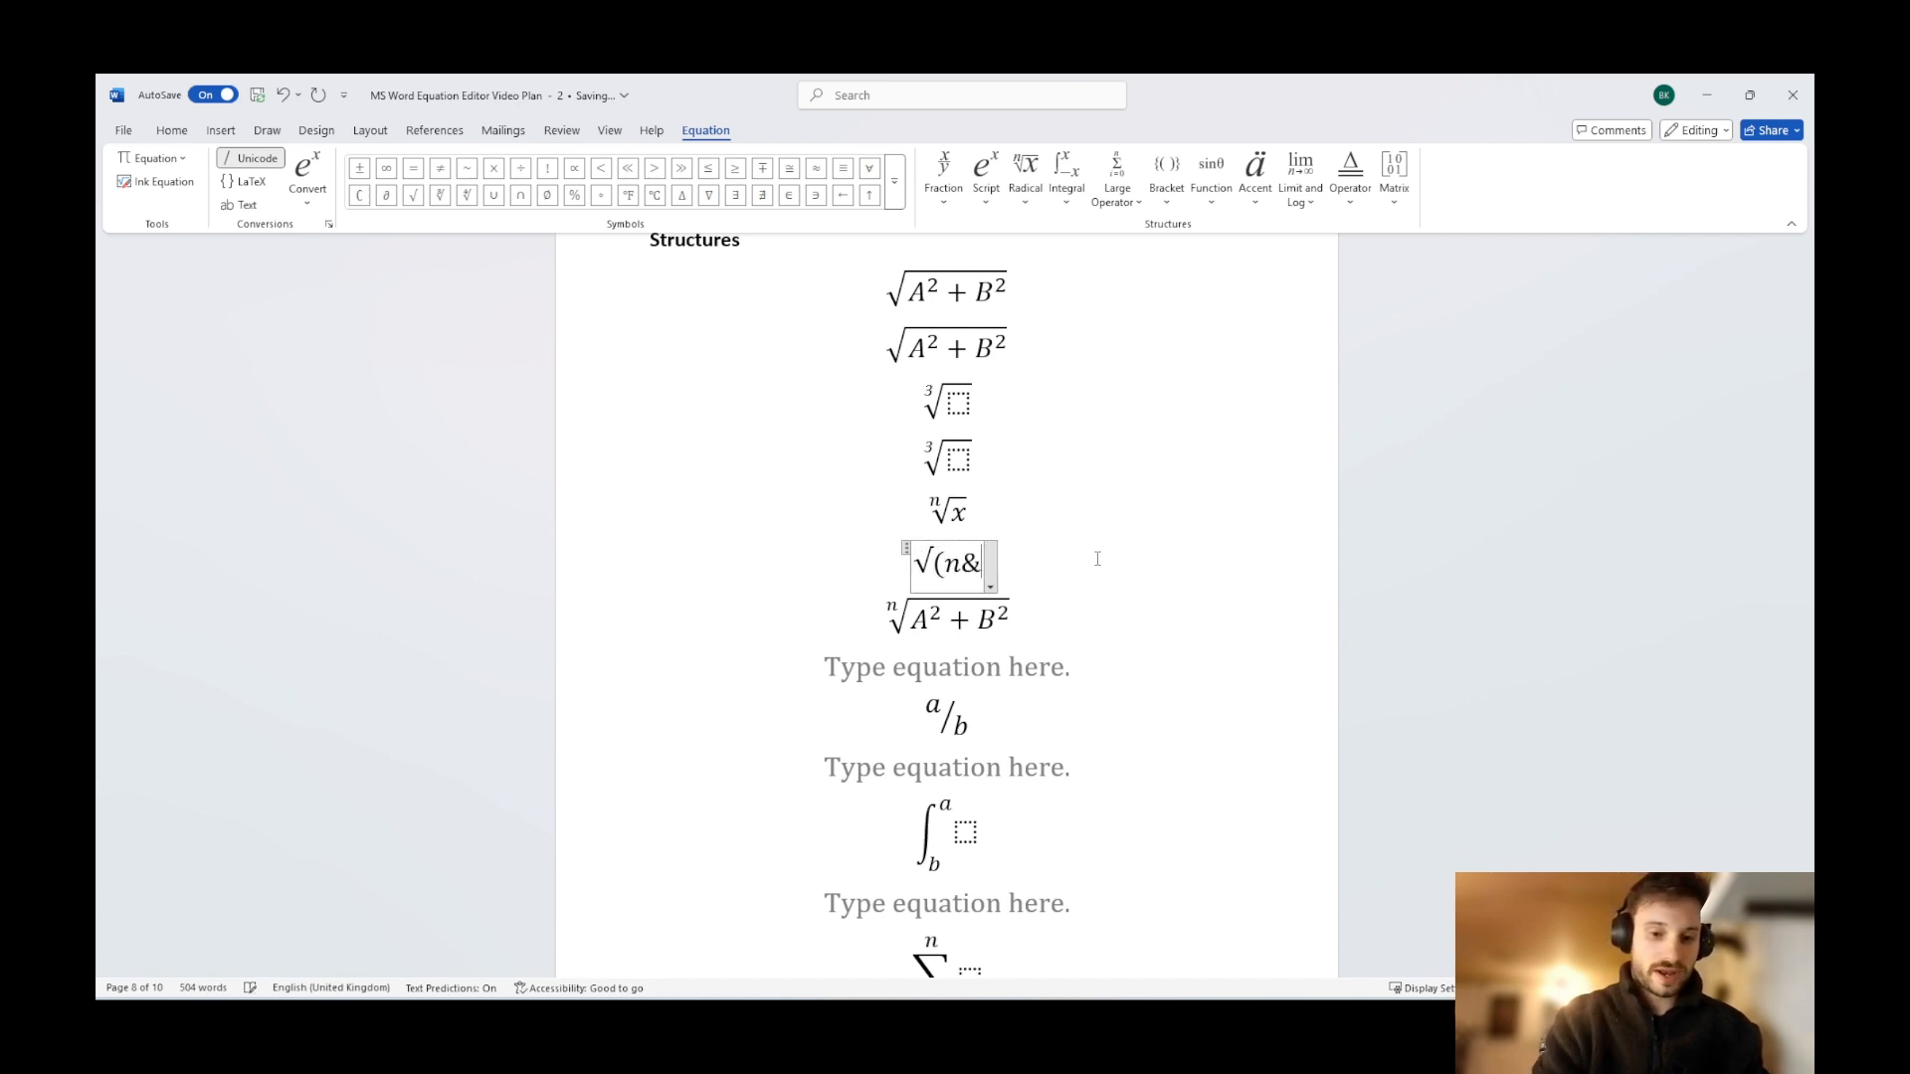
{"action": "type", "text": "x)"}
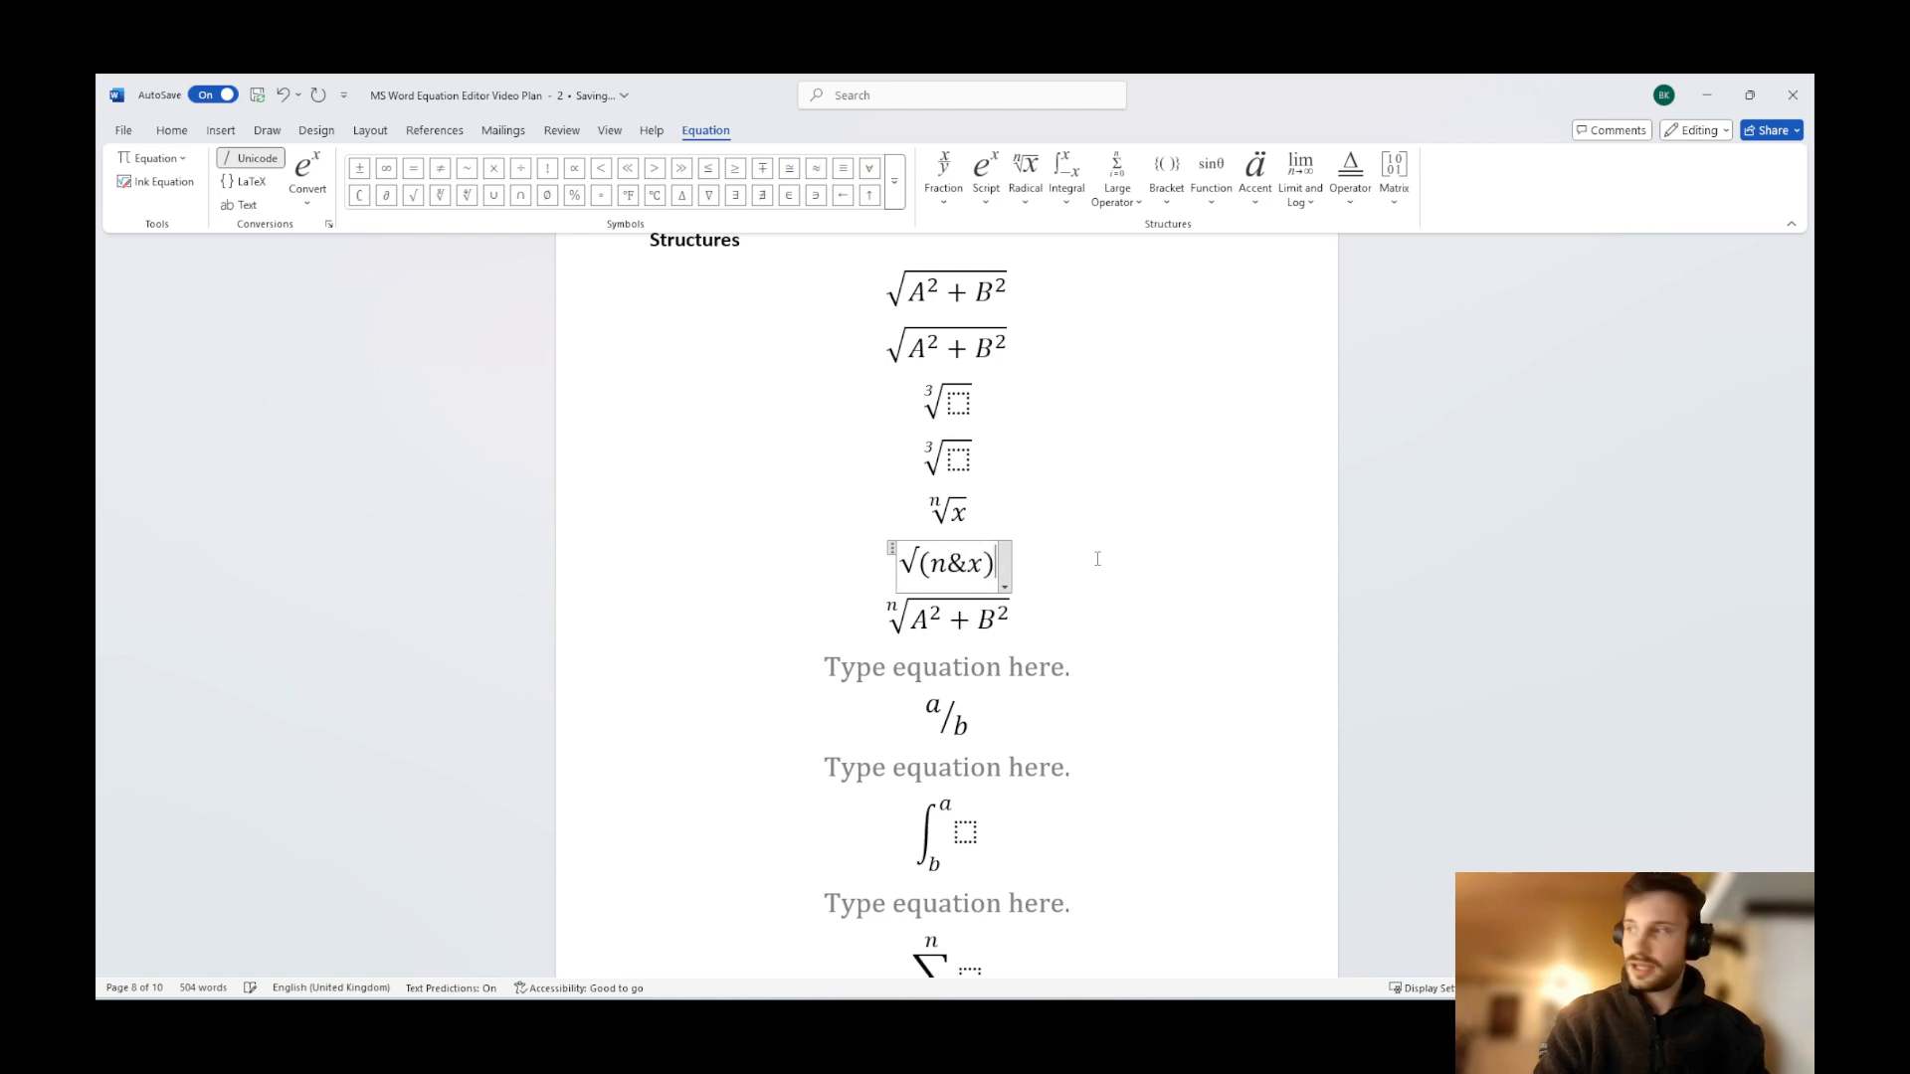
{"action": "key", "text": "space"}
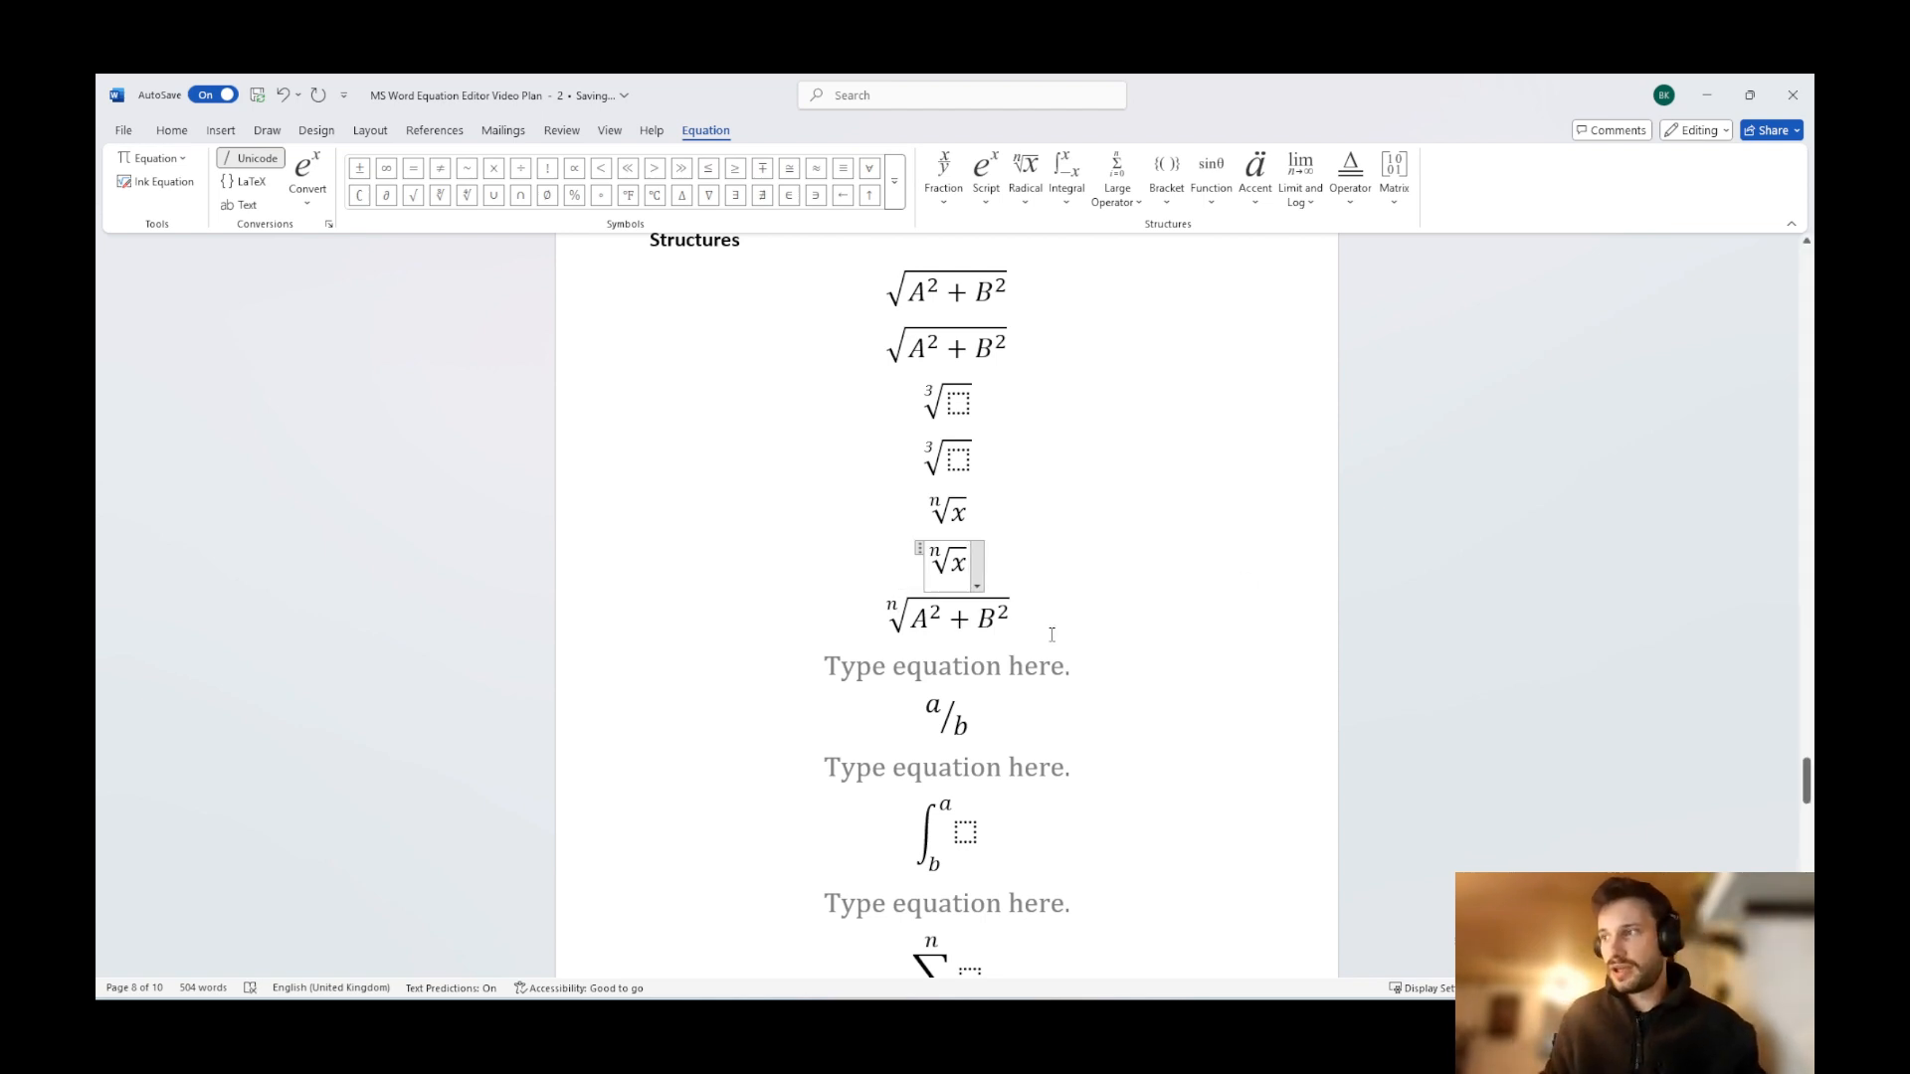
Fill the blank equation below the nth root of A^2 + B^2 with the same expression, using \root n\of (A^2 + B^2).
{"action": "left_click", "coordinate": [1068, 670]}
{"action": "scroll", "coordinate": [1124, 597], "scroll_direction": "down", "scroll_amount": 1}
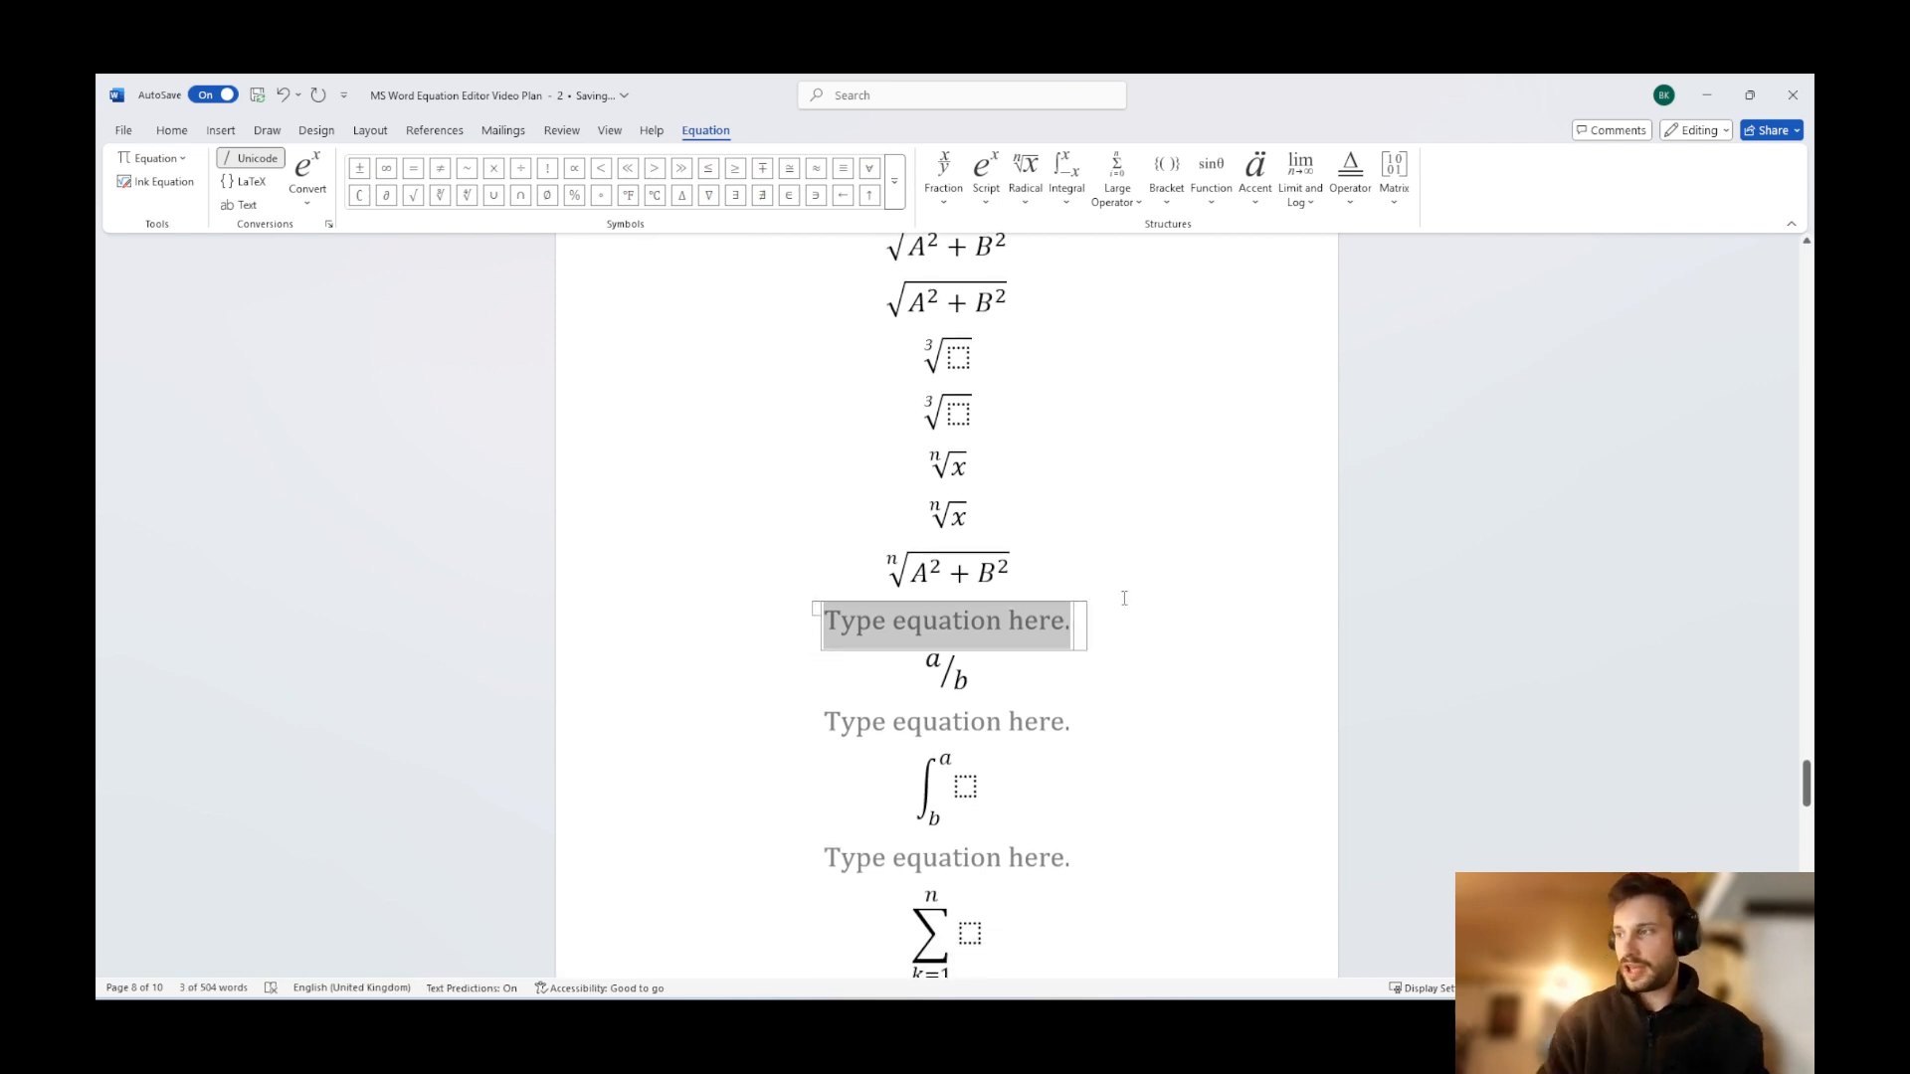
{"action": "type", "text": "\\root"}
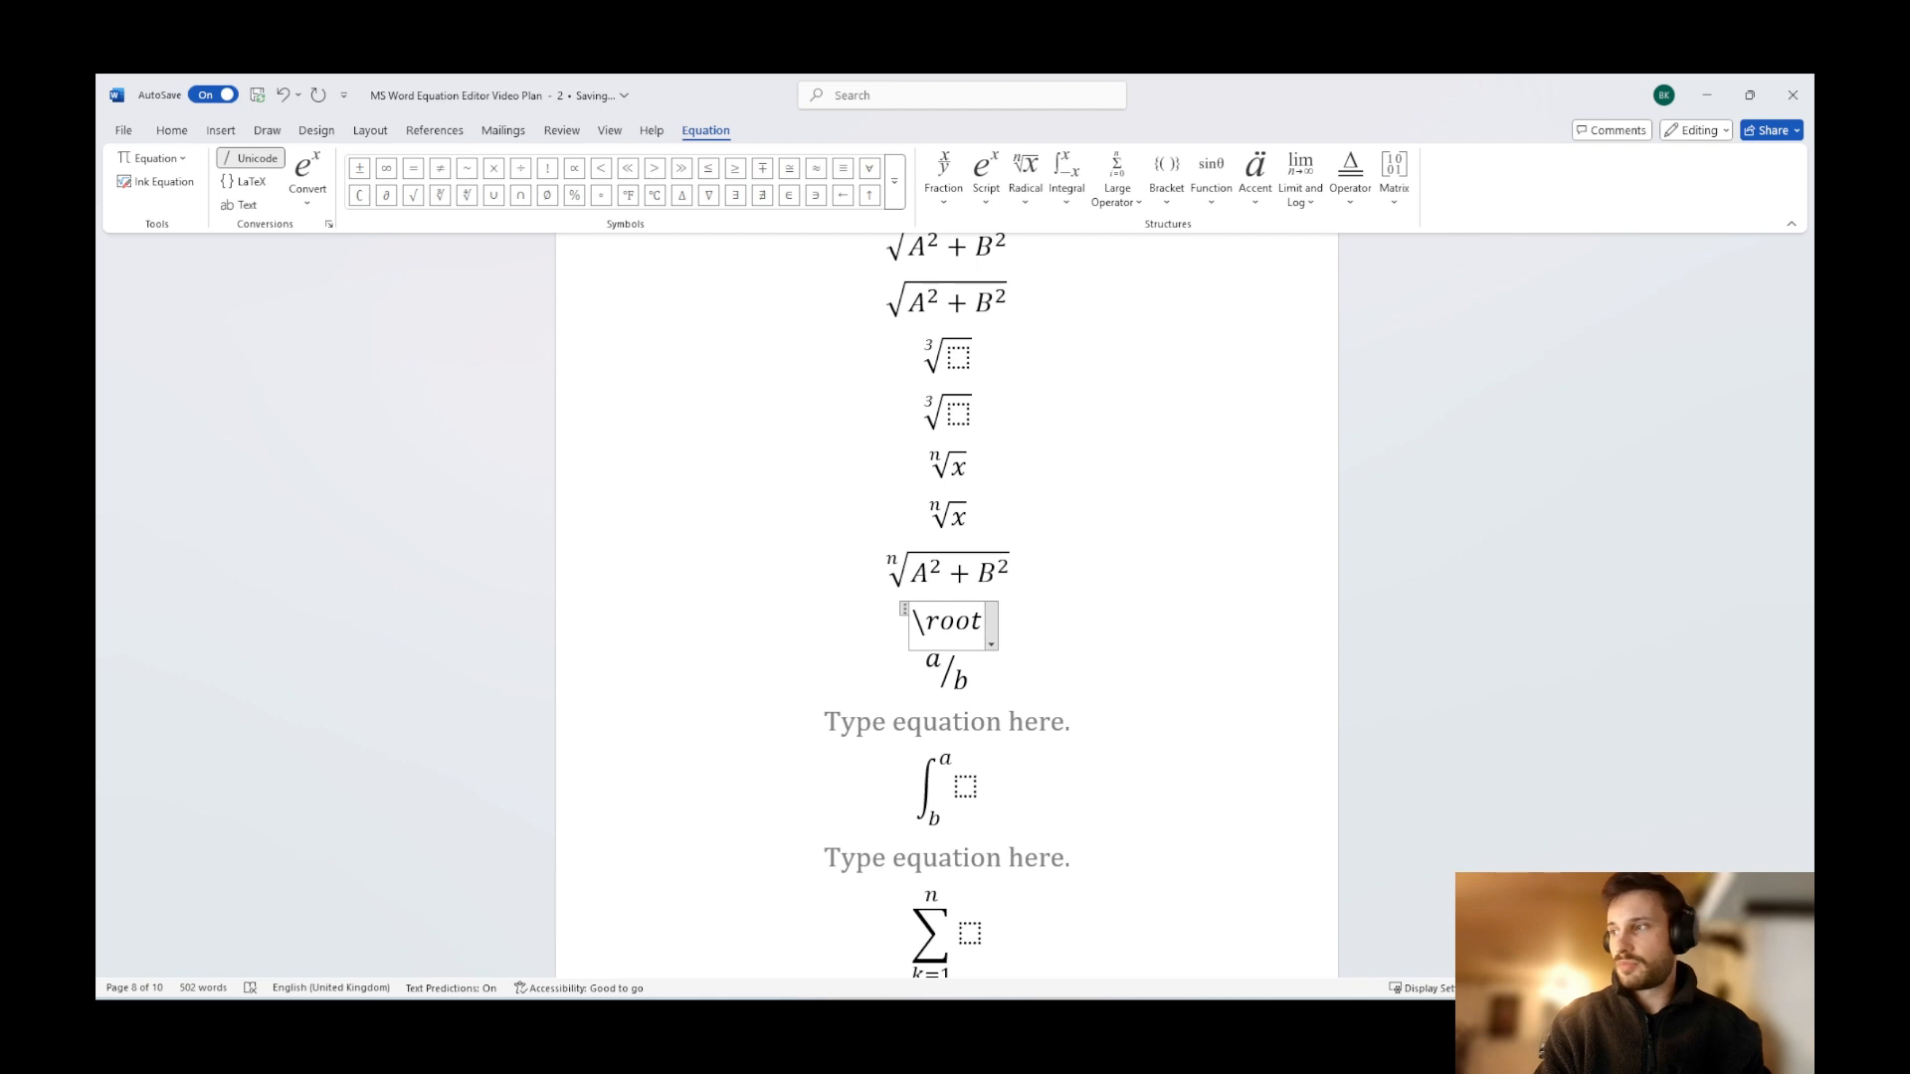
{"action": "type", "text": " n"}
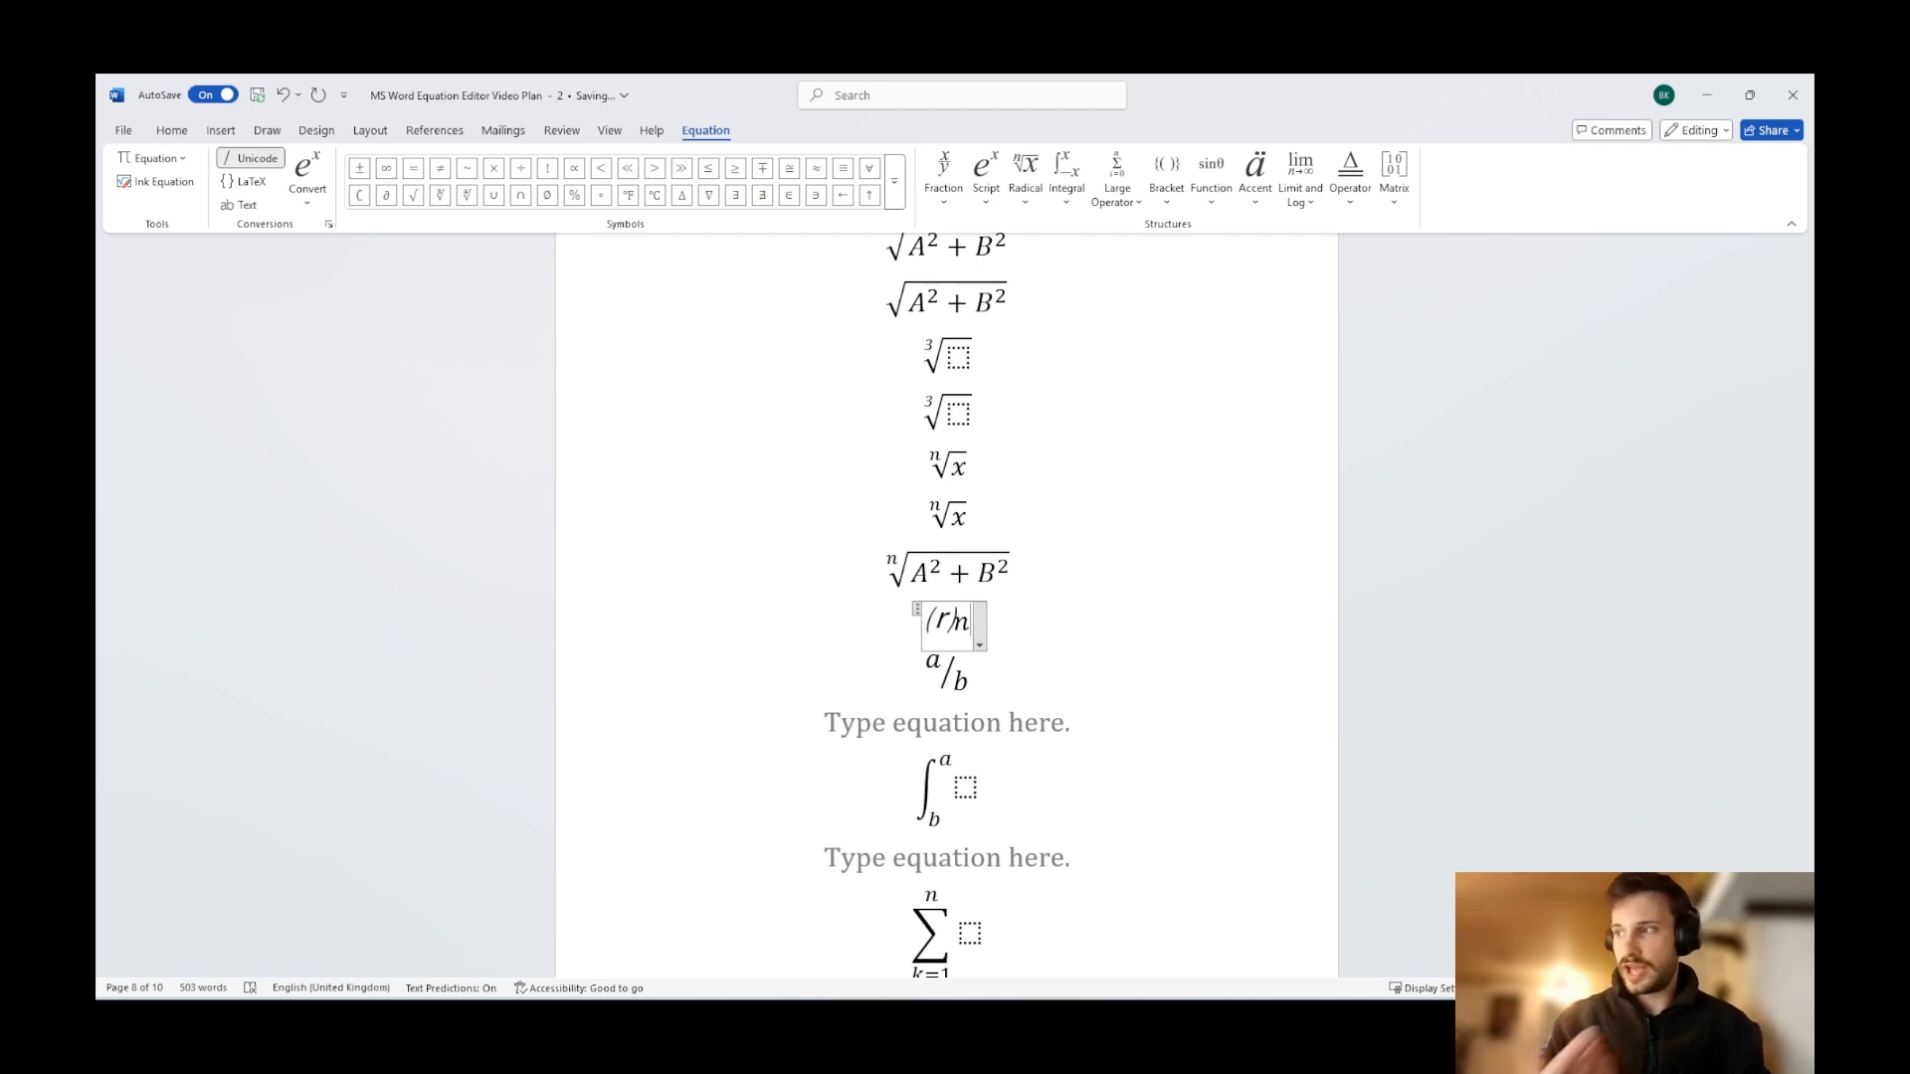
{"action": "type", "text": "\\of"}
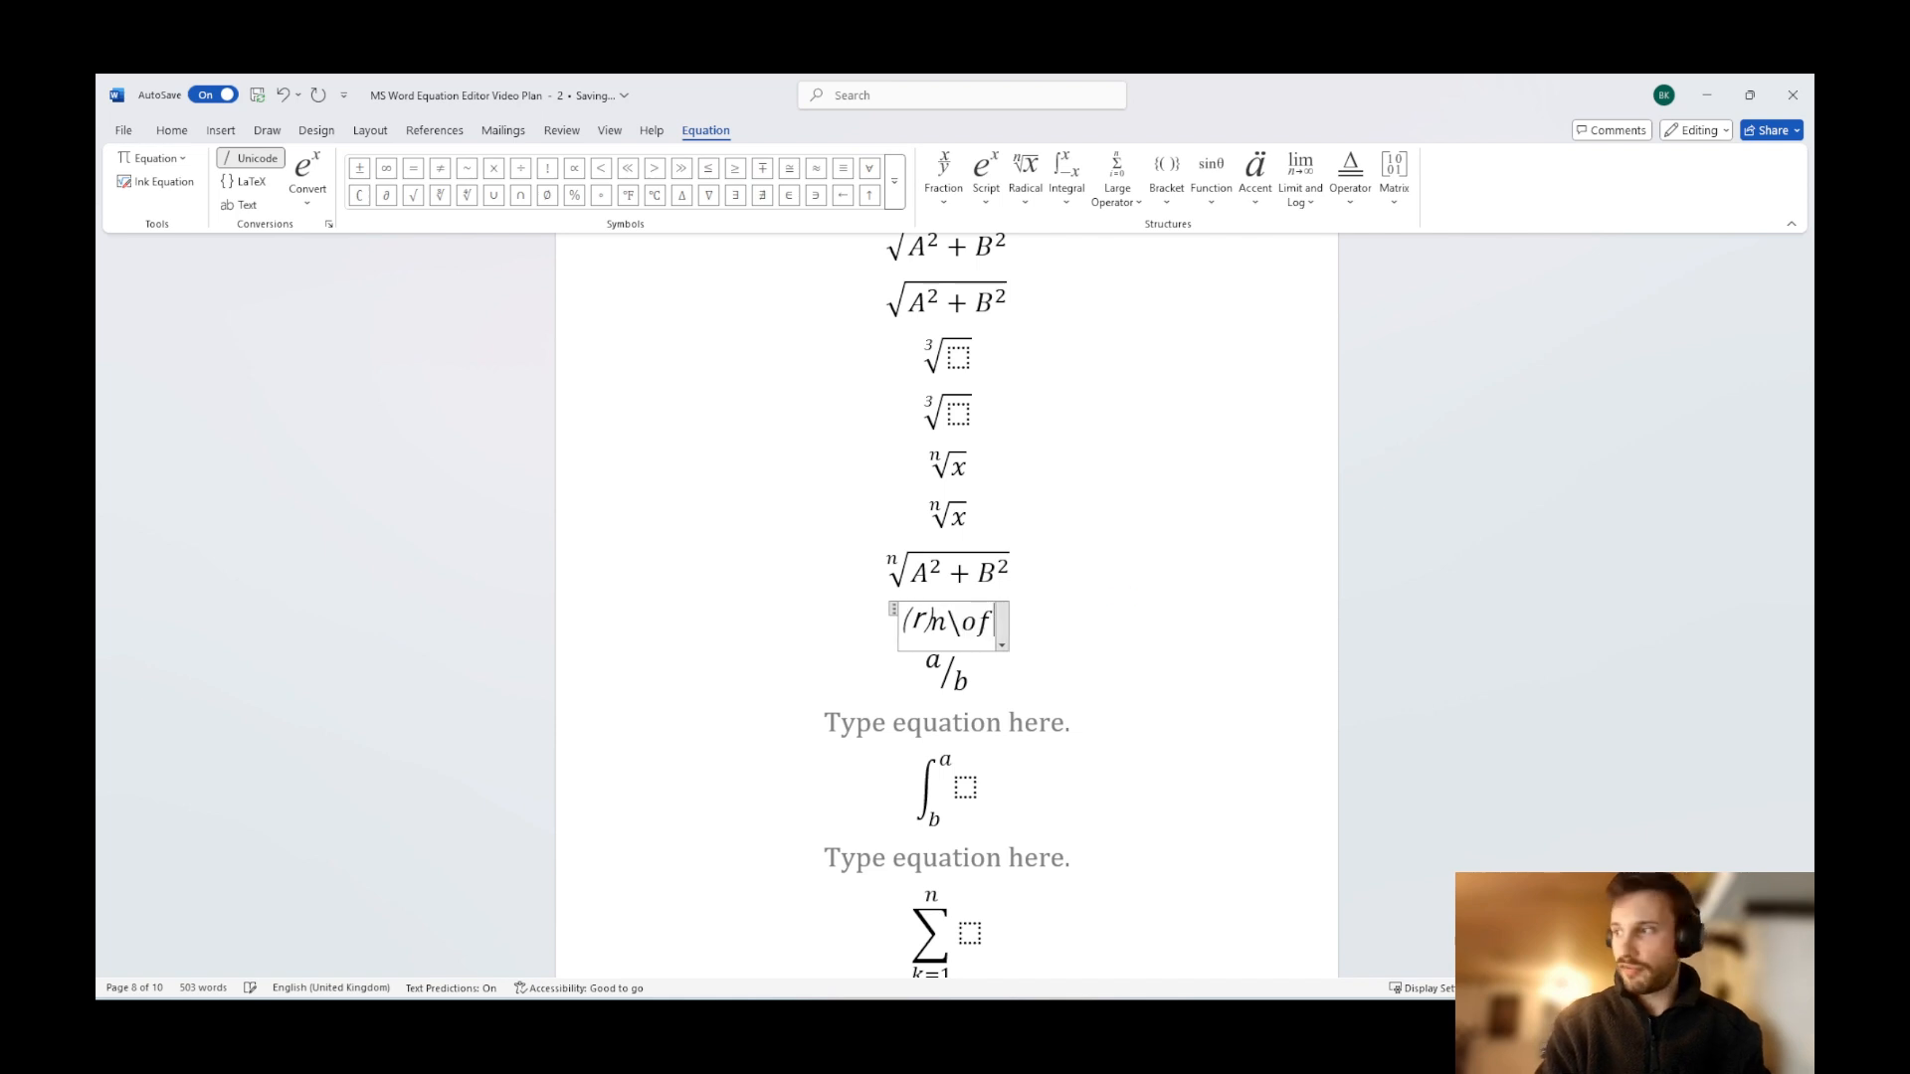
{"action": "type", "text": " ("}
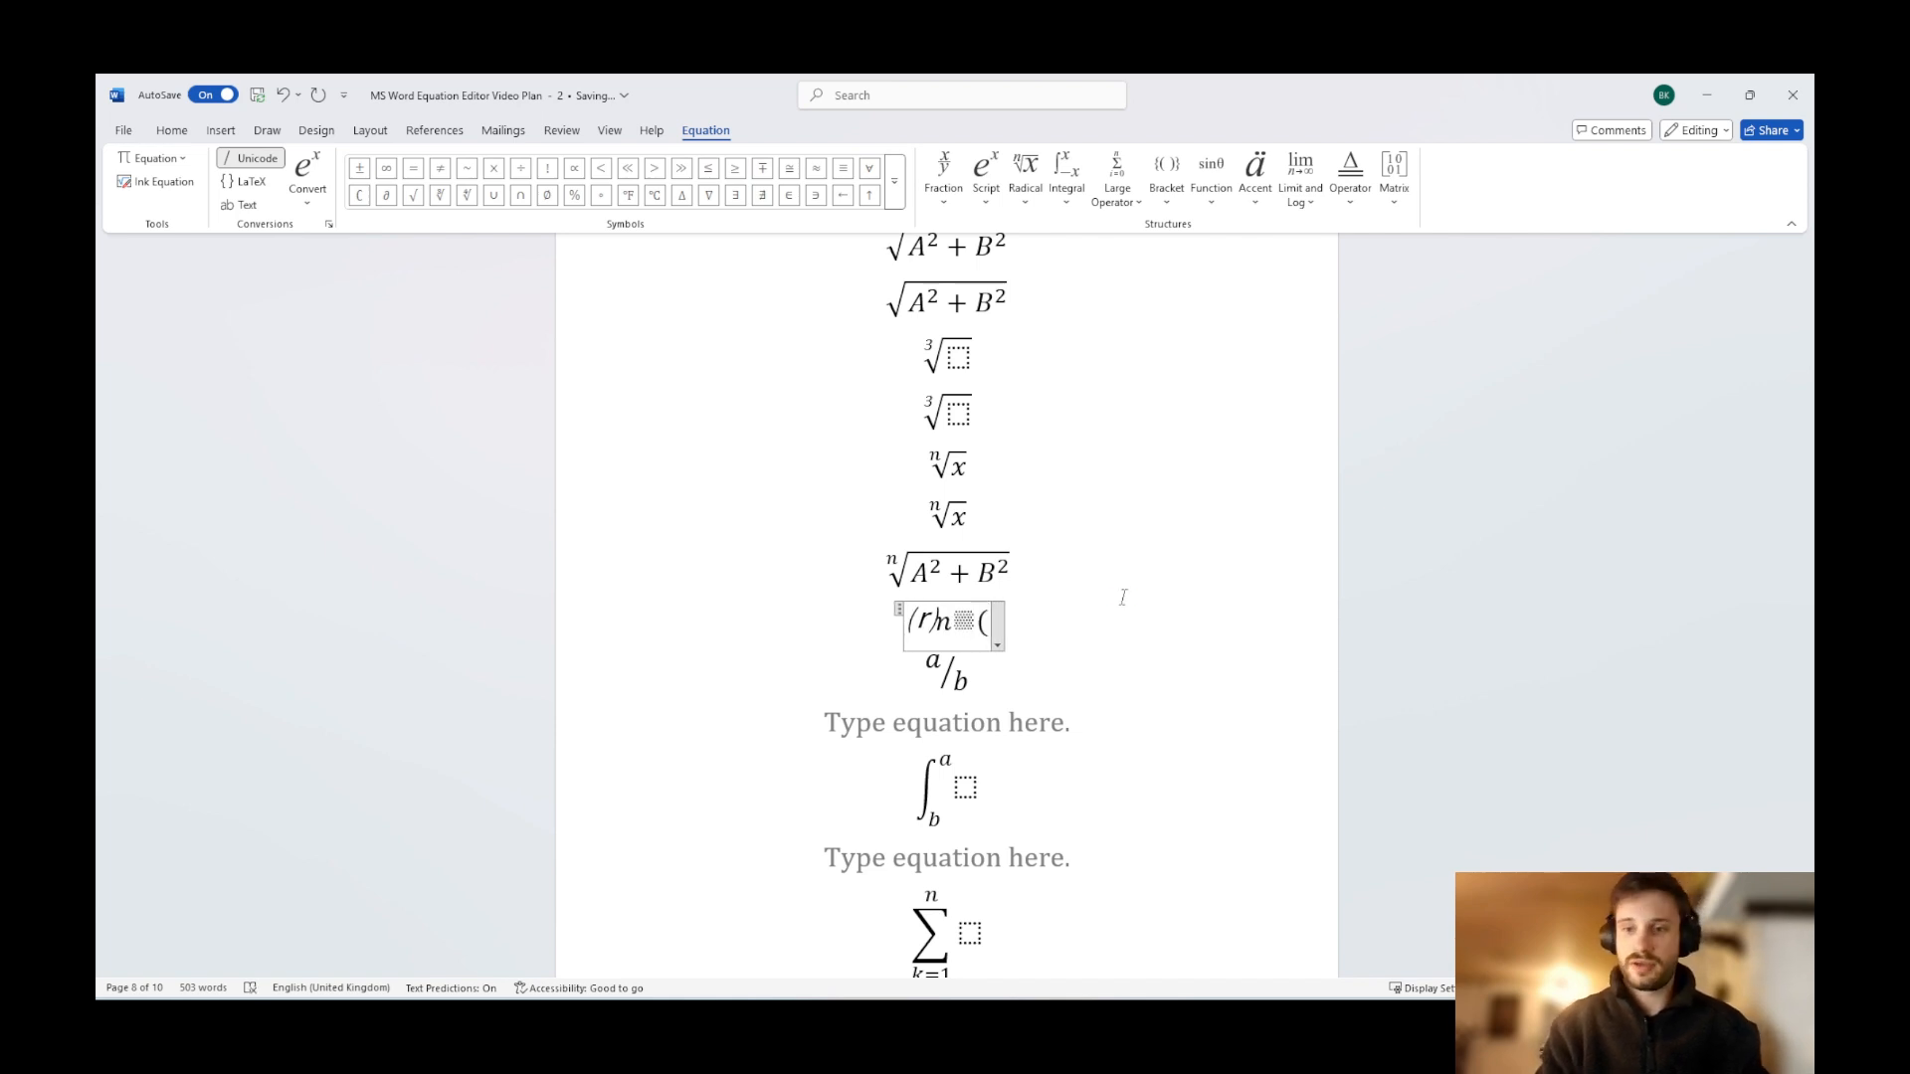
{"action": "type", "text": "A6"}
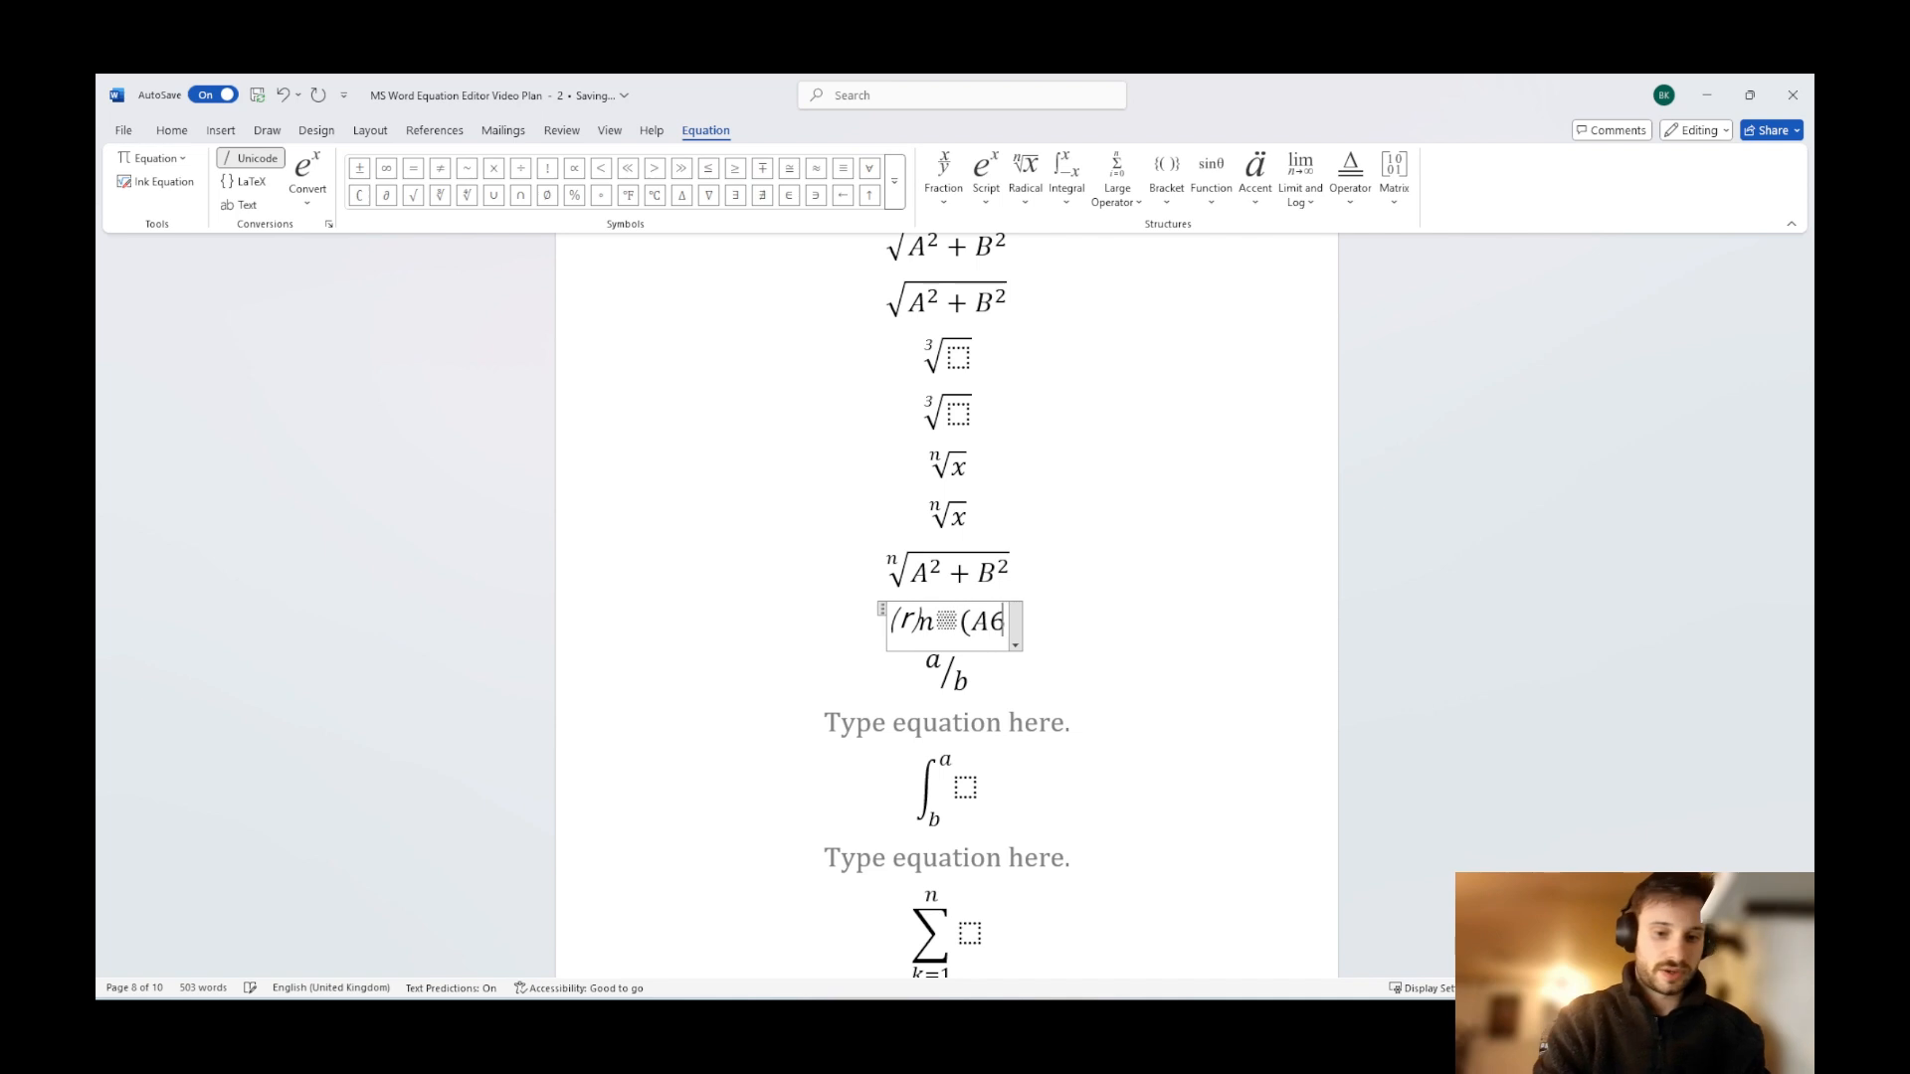
{"action": "key", "text": "BackSpace"}
{"action": "type", "text": "^2"}
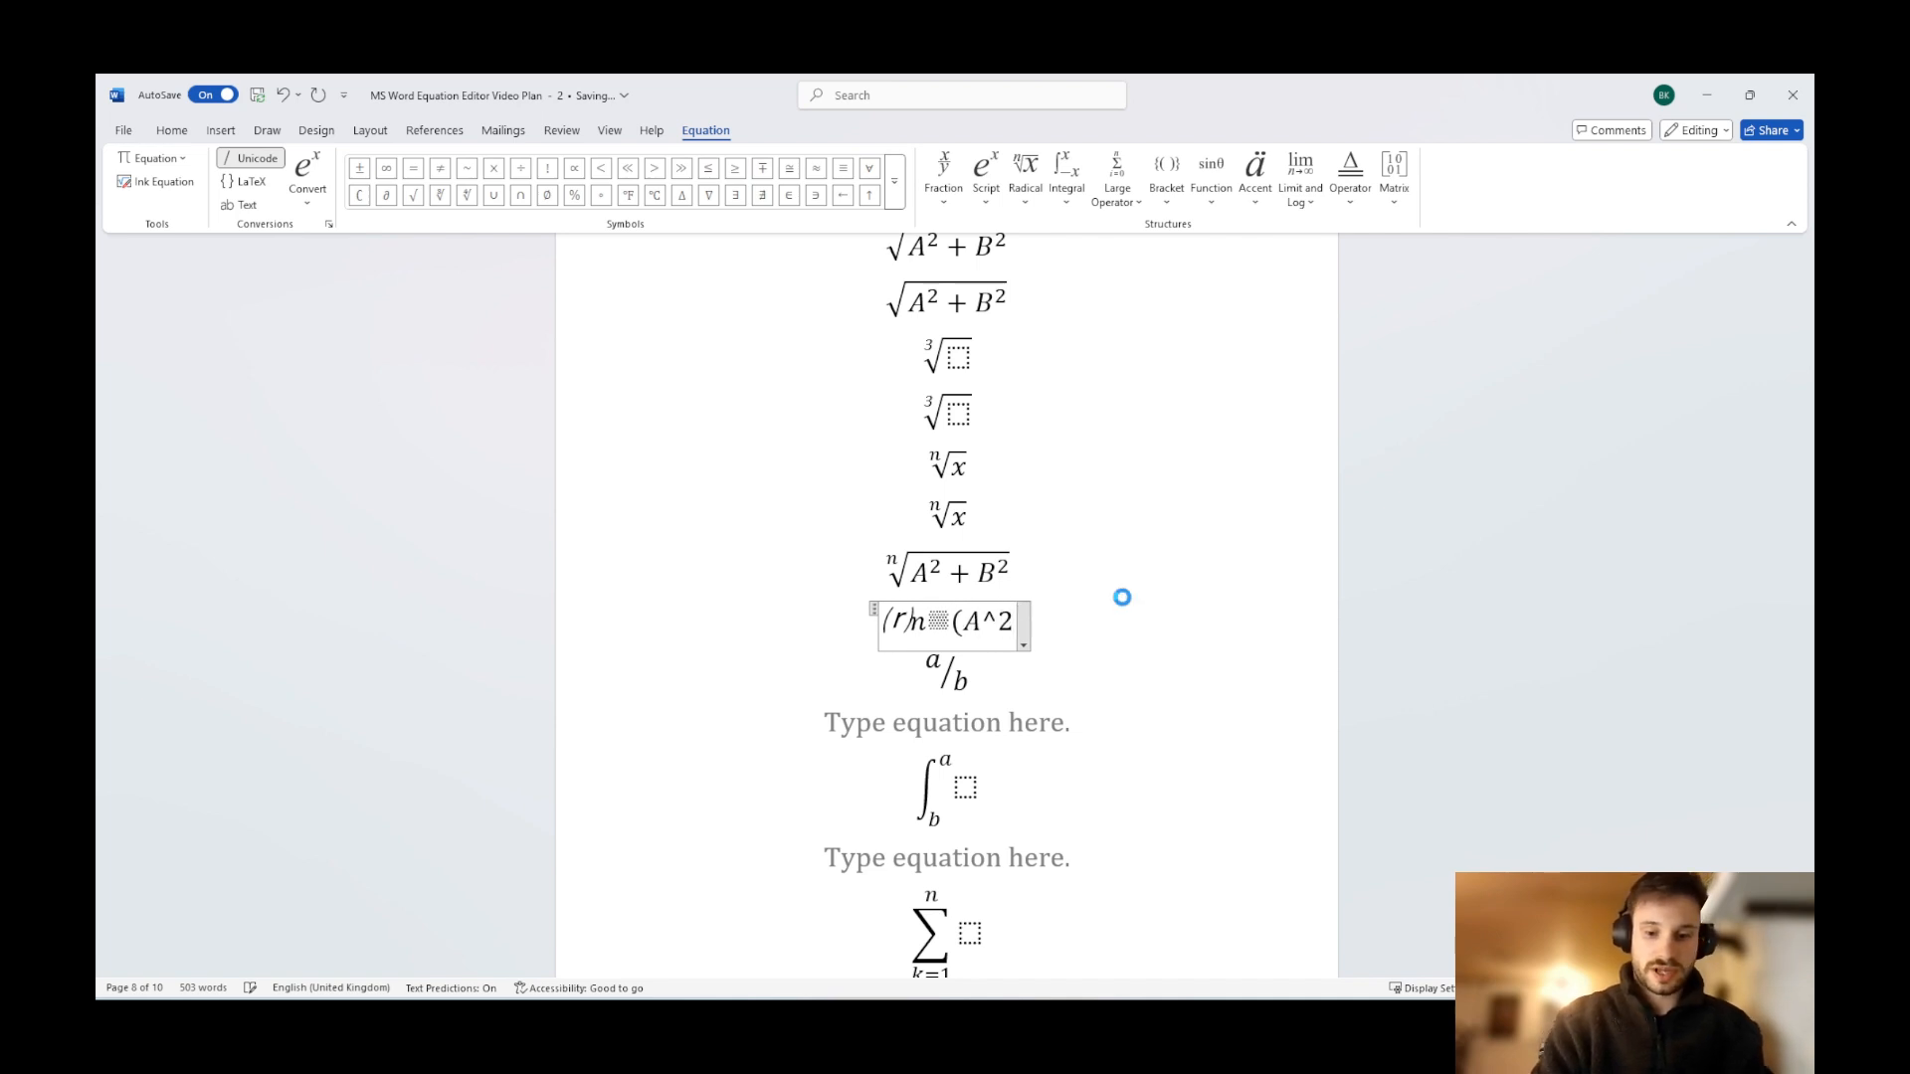
{"action": "type", "text": " + B^2"}
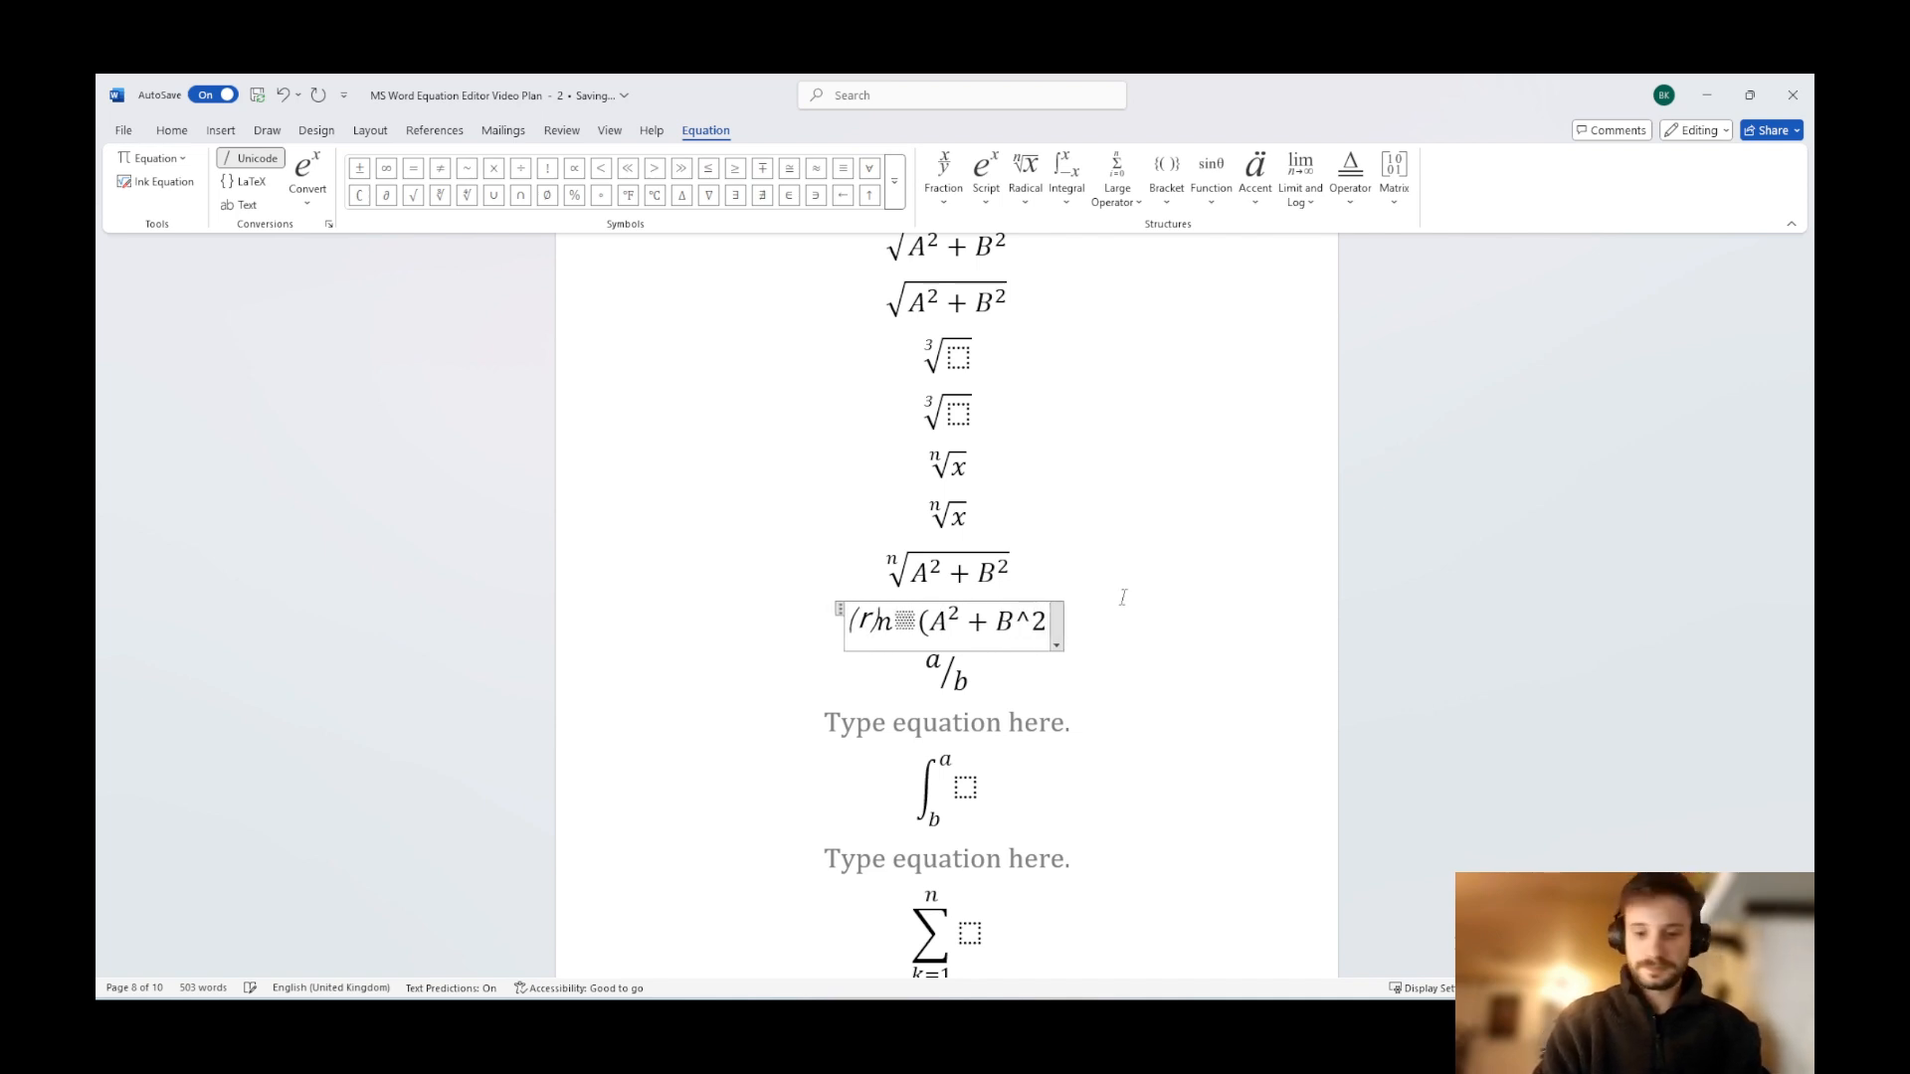
{"action": "type", "text": ")"}
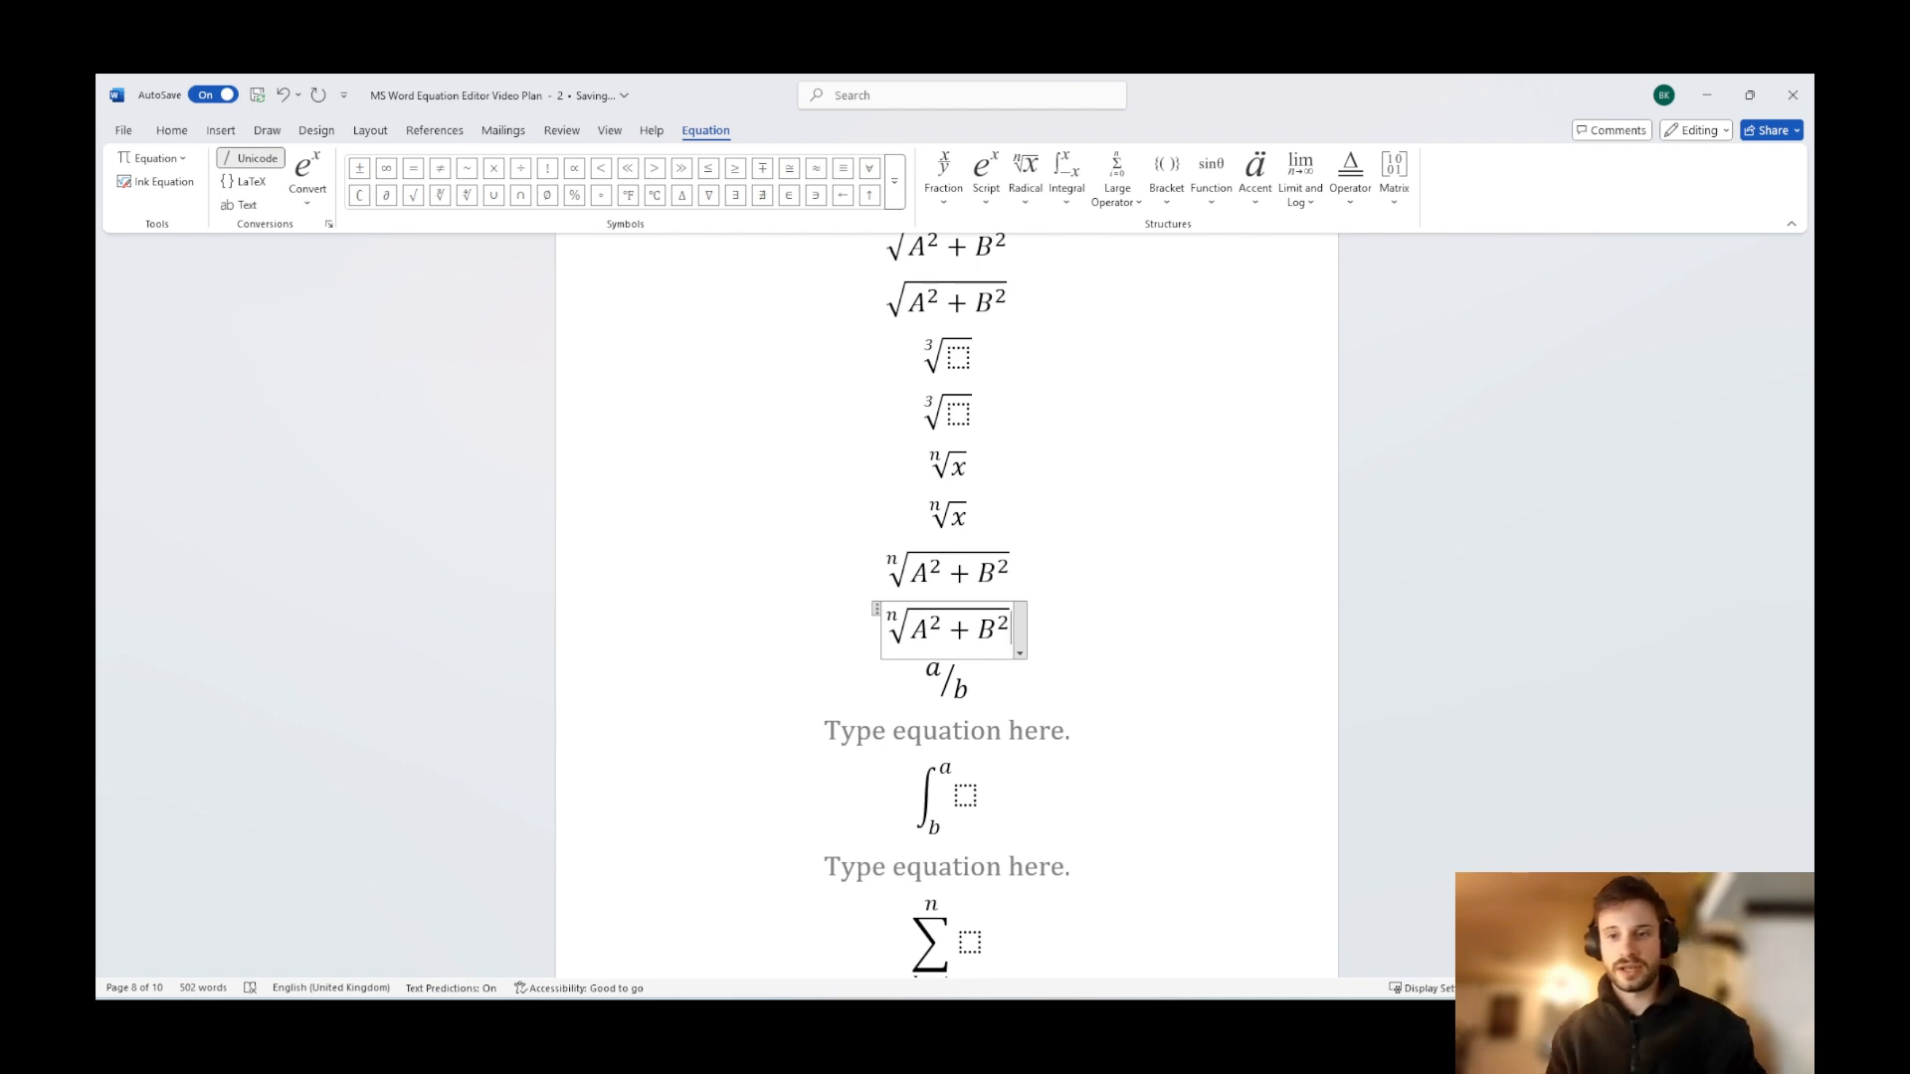
Fill the blank equation below the a/b example with the skewed fraction a over b, using a\sdiv b.
{"action": "left_click", "coordinate": [988, 731]}
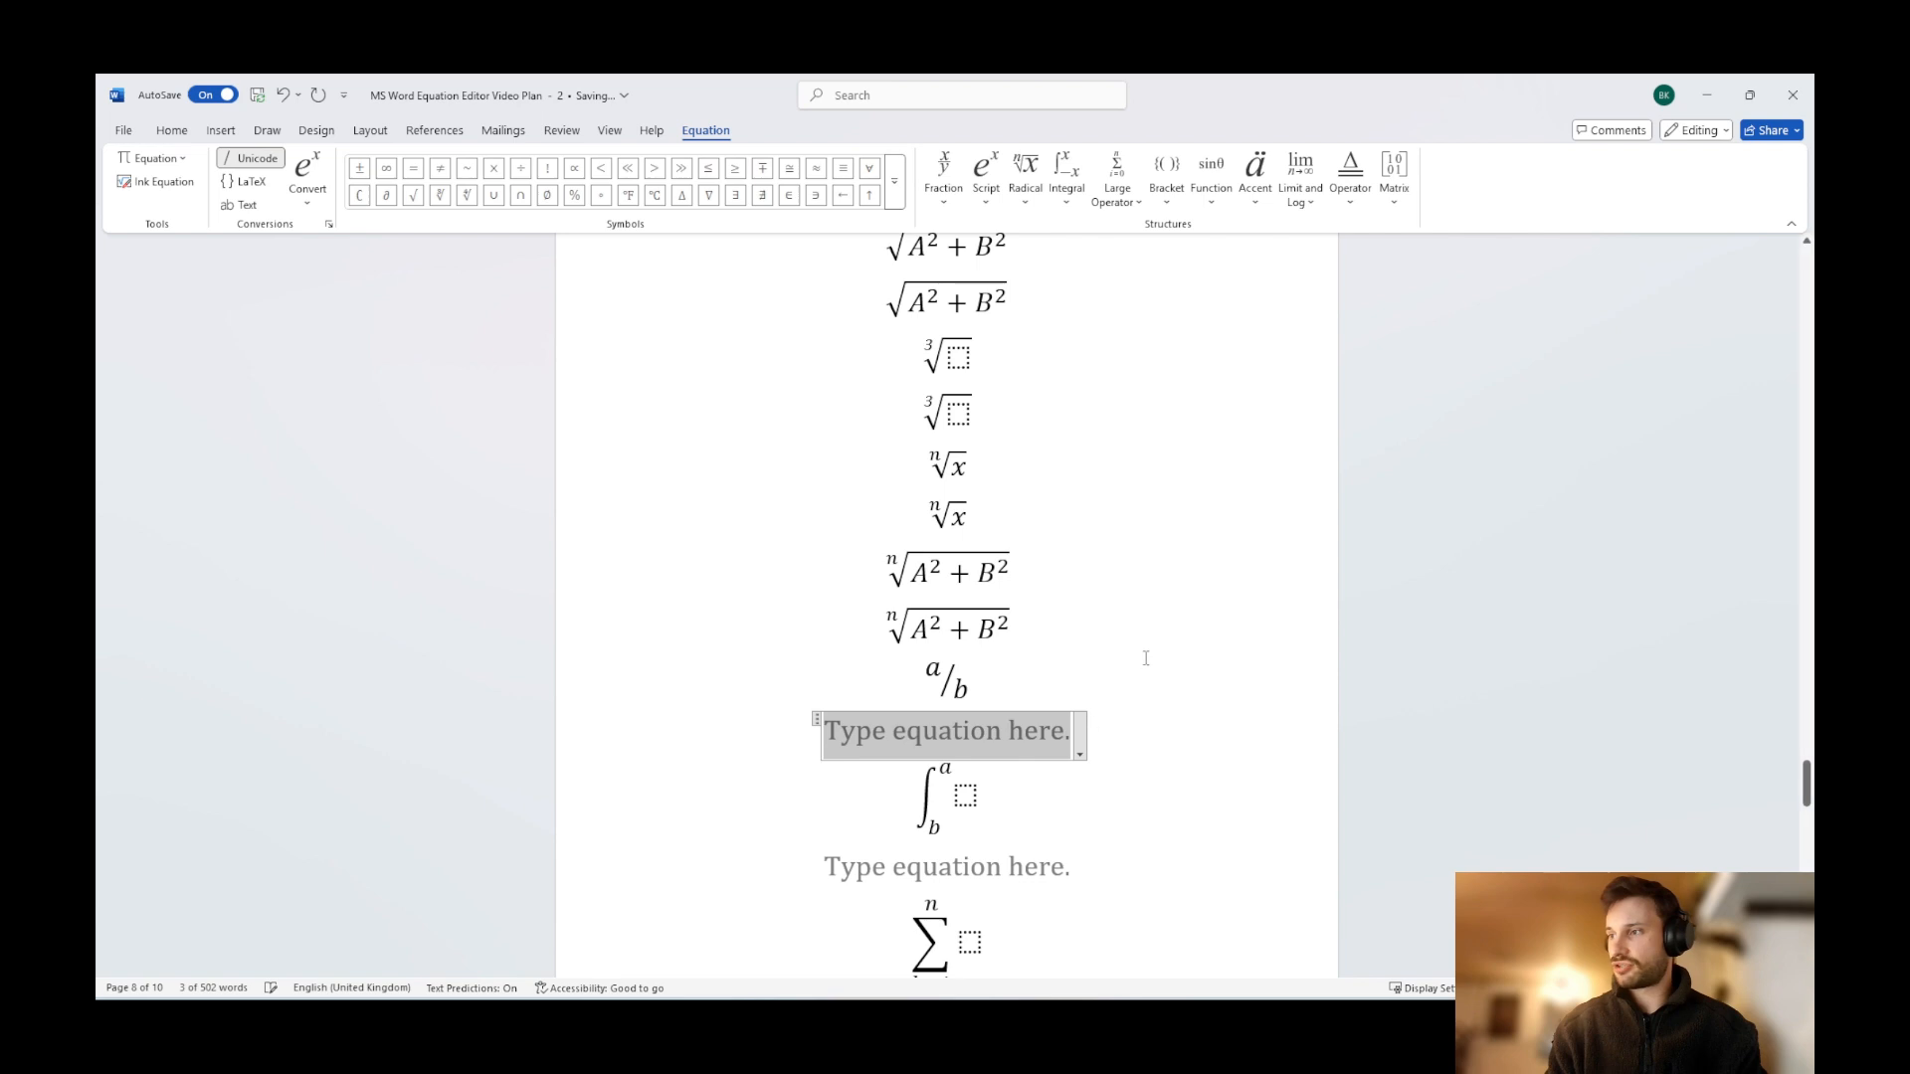
{"action": "scroll", "coordinate": [1144, 659], "scroll_direction": "down", "scroll_amount": 2}
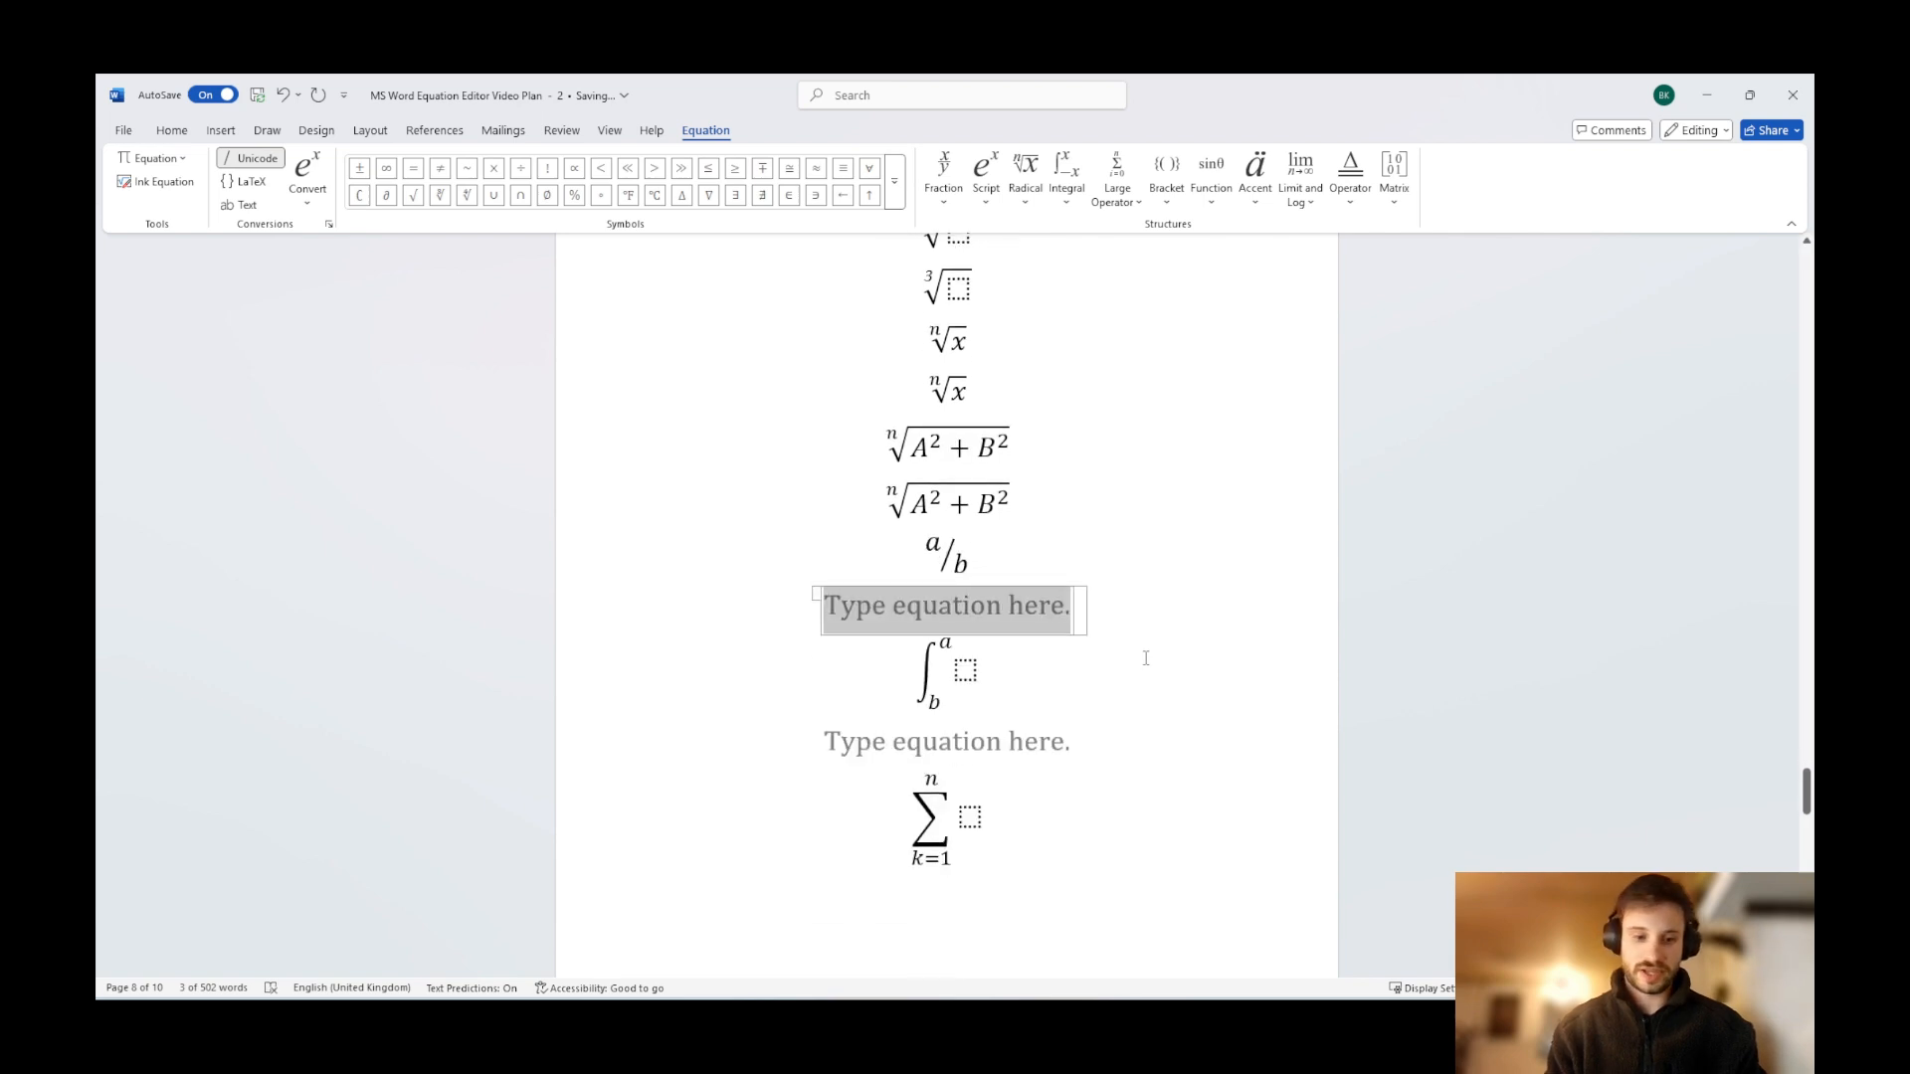
{"action": "type", "text": "a\\sdiv"}
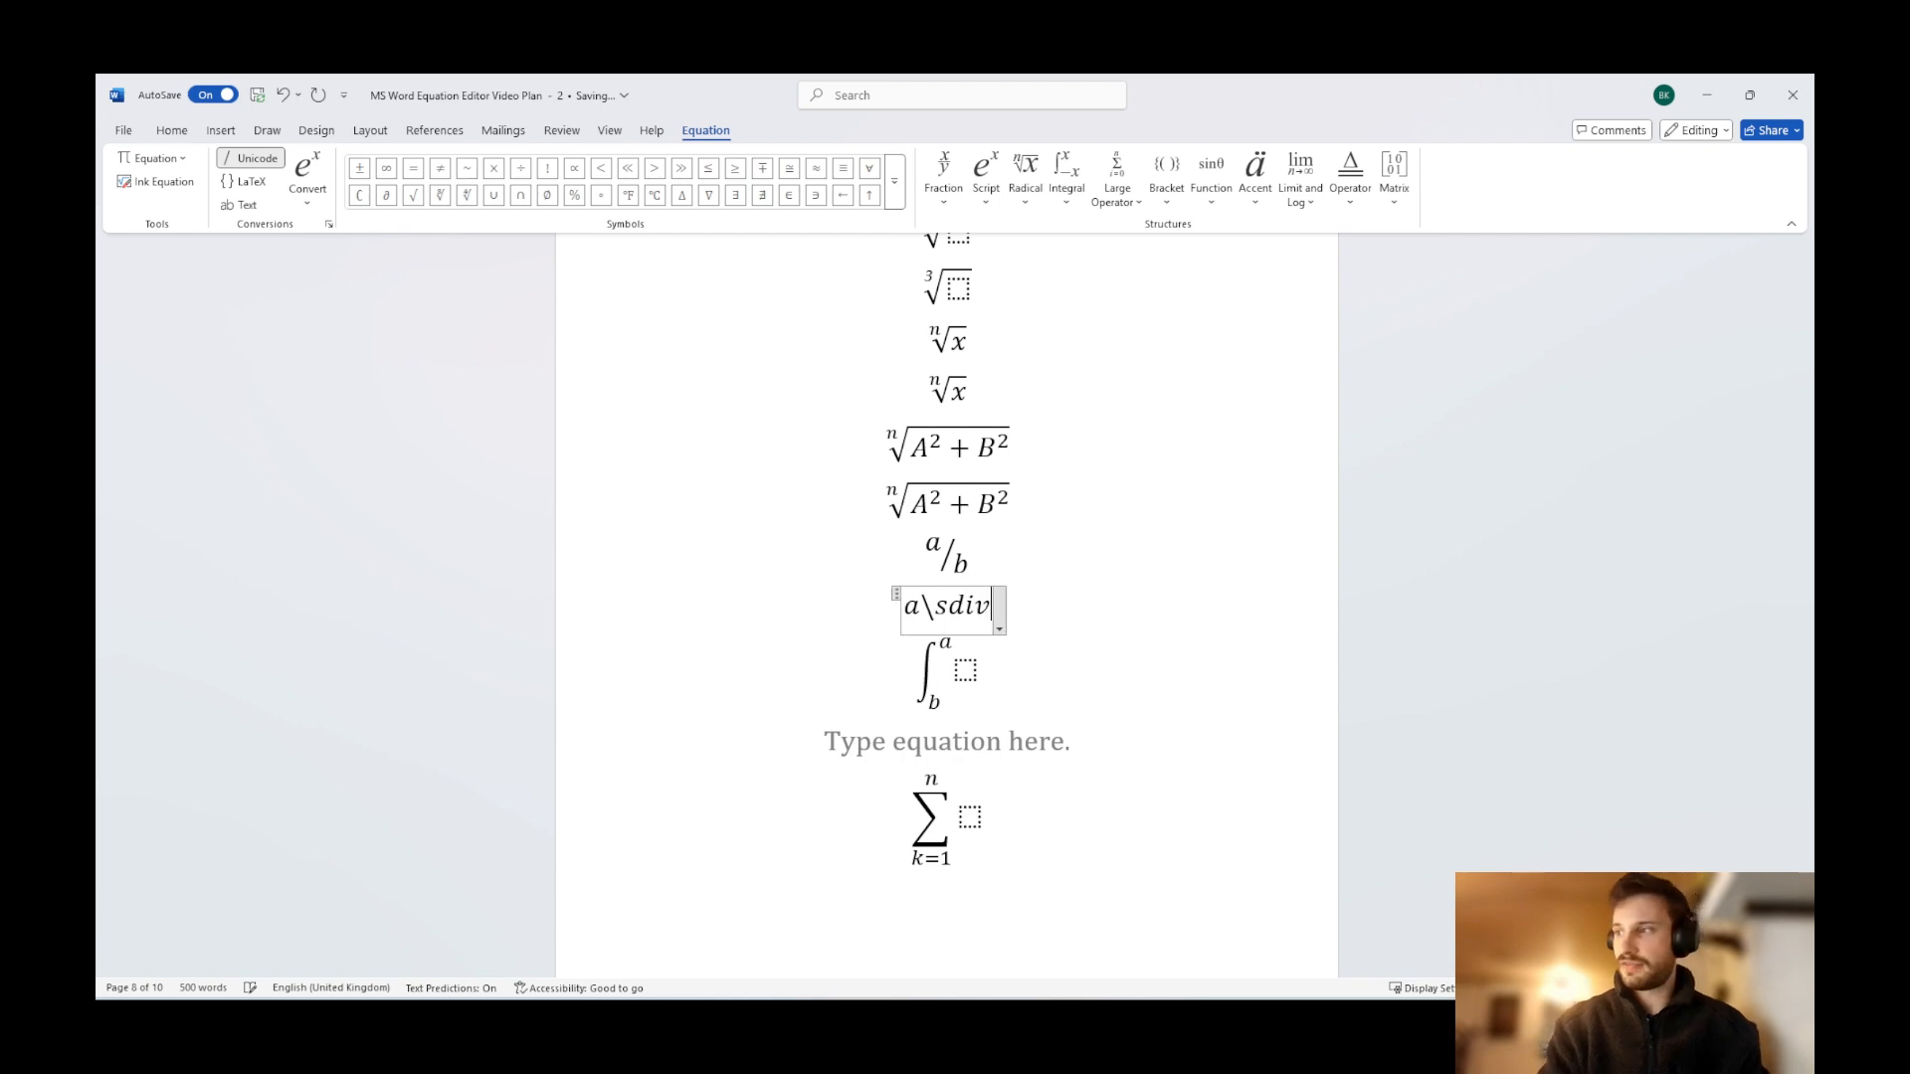
{"action": "type", "text": " b"}
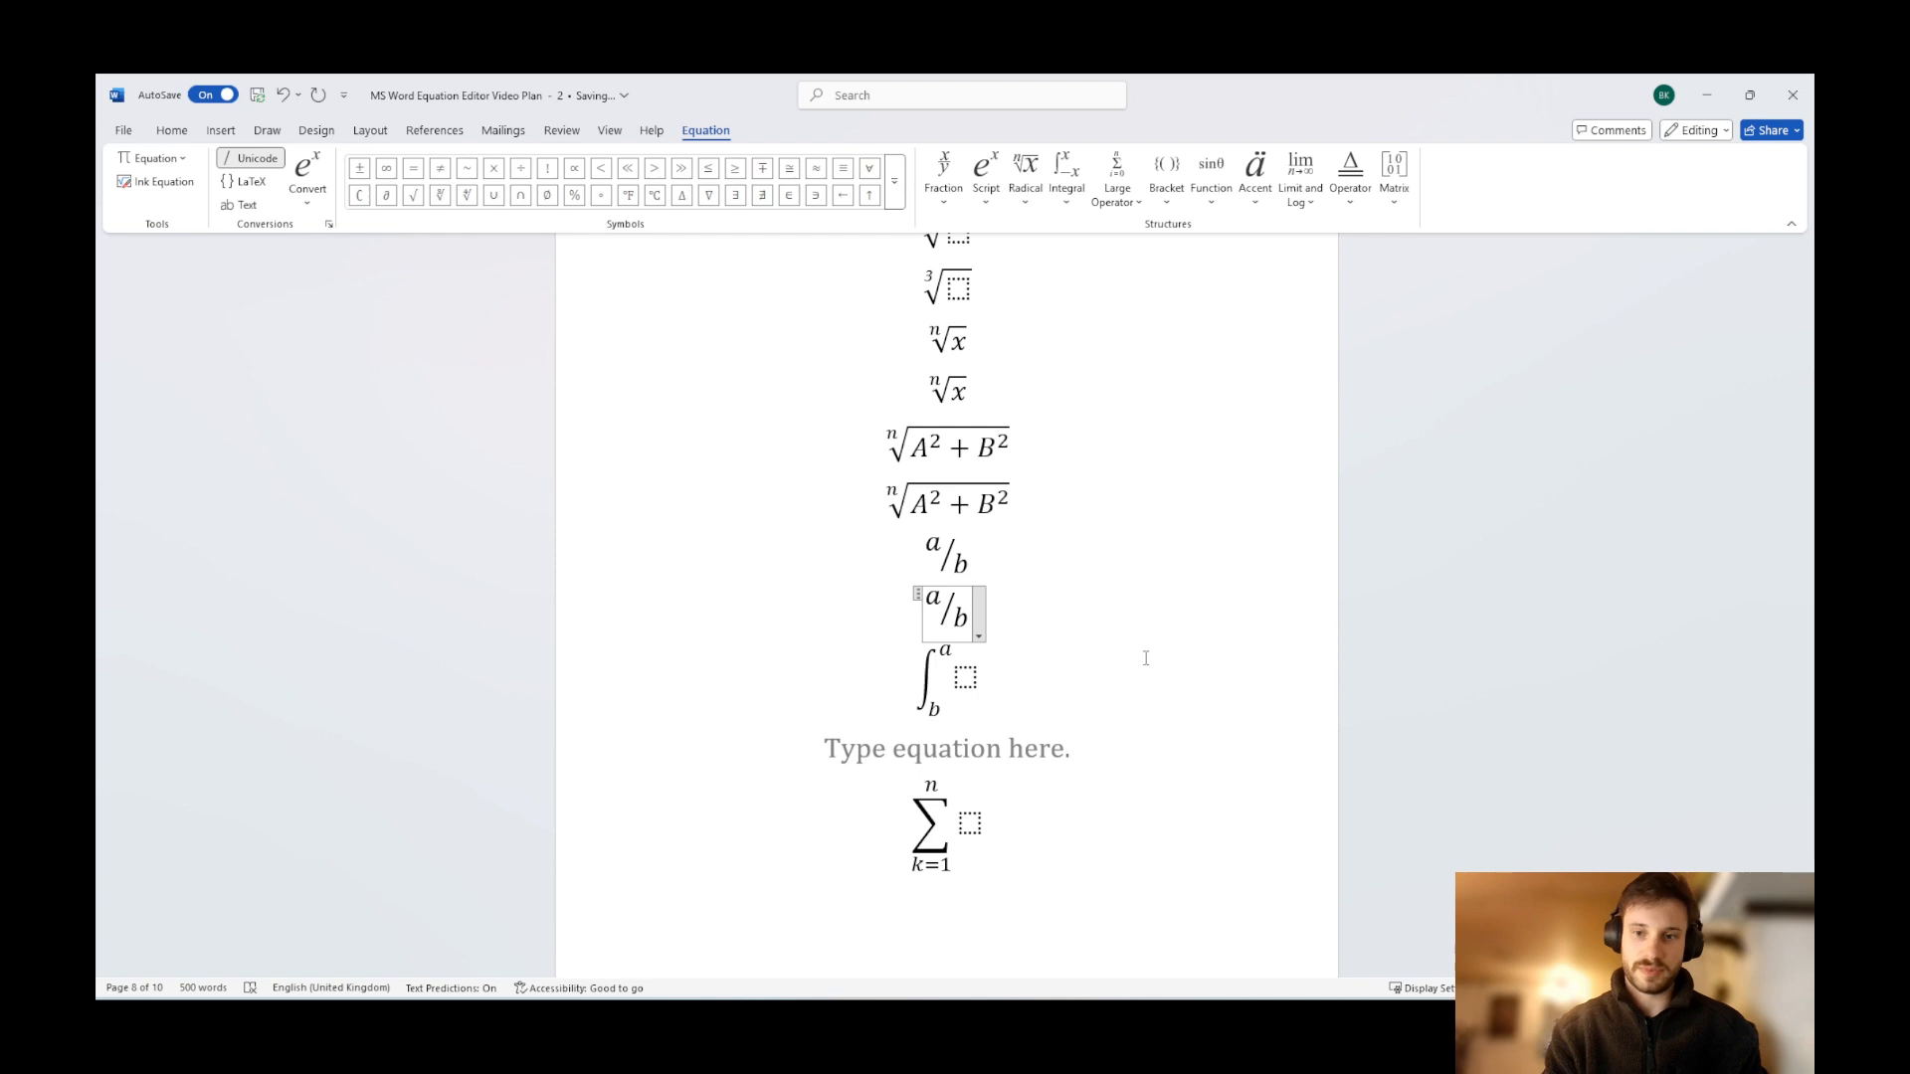
Append a stacked fraction a over b after the second skewed a/b fraction, using a/b.
{"action": "scroll", "coordinate": [1142, 660], "scroll_direction": "down", "scroll_amount": 2}
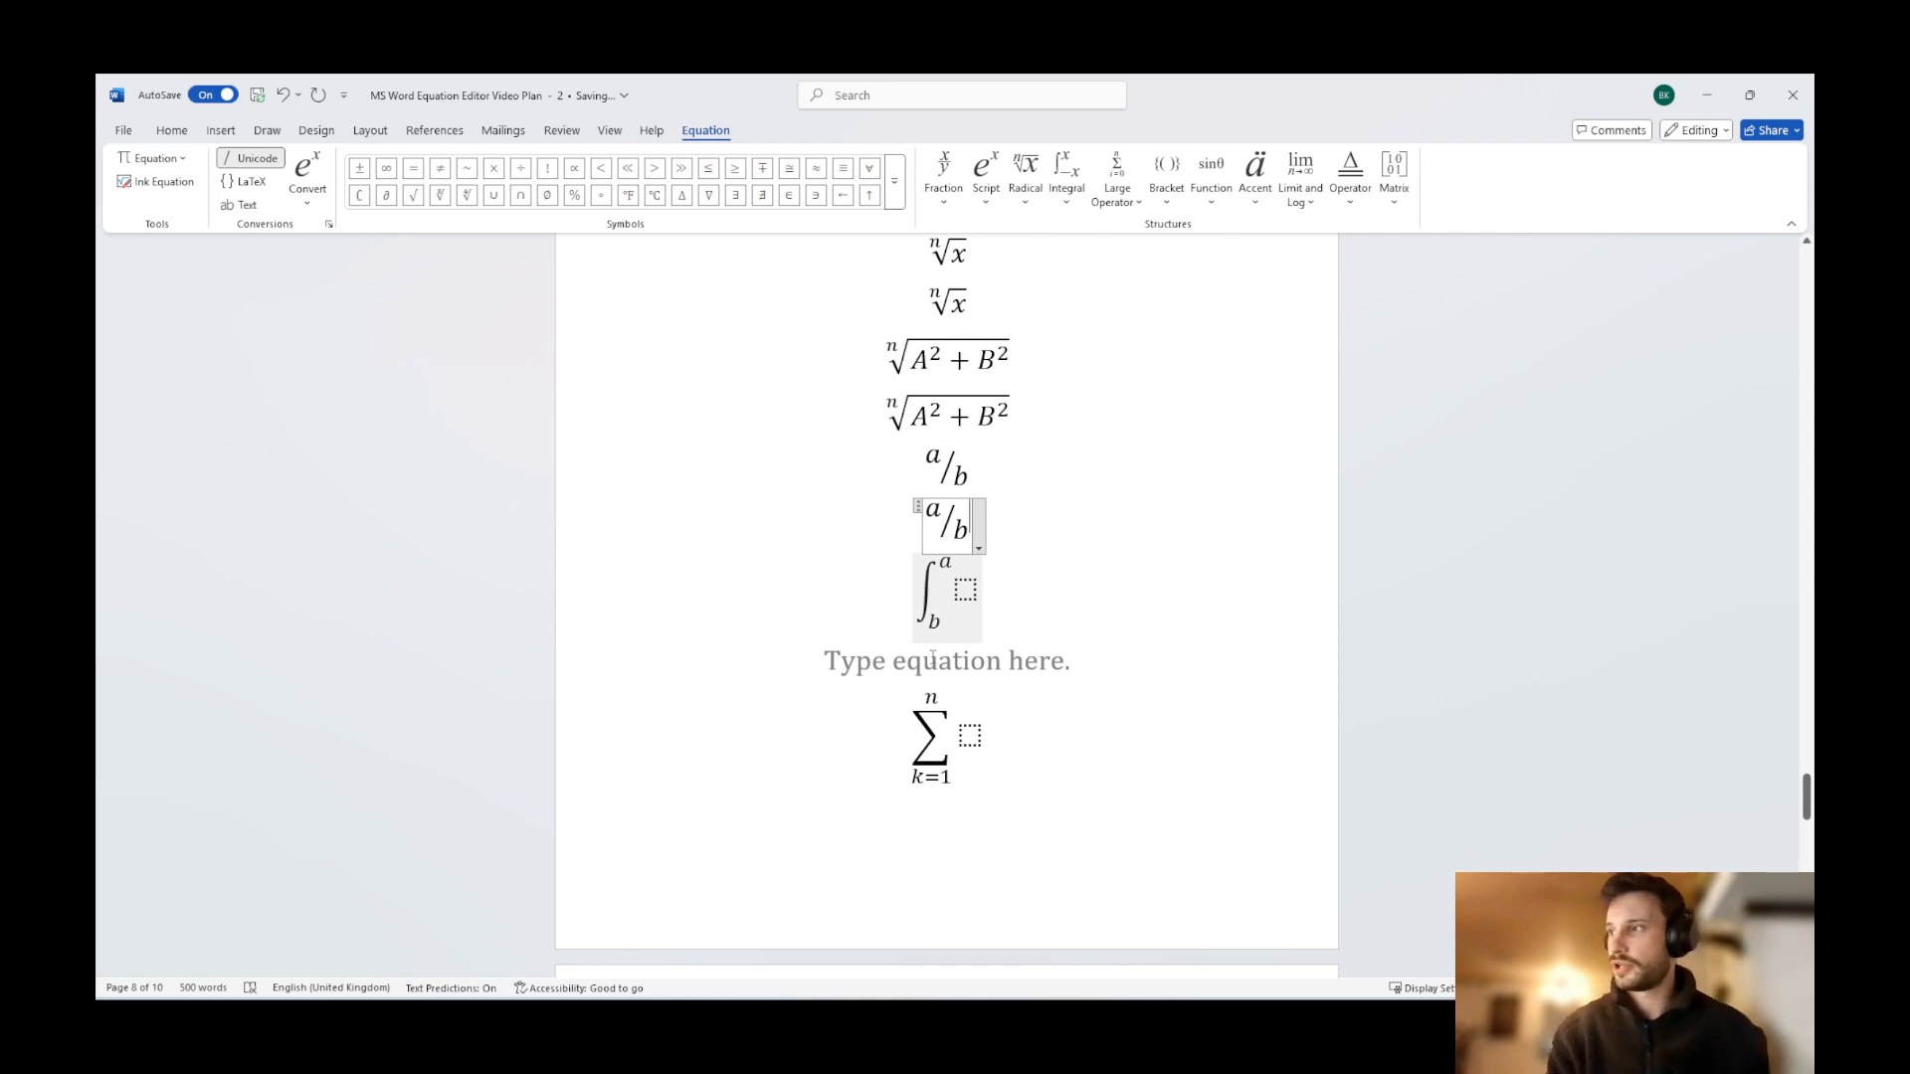
{"action": "left_click", "coordinate": [961, 665]}
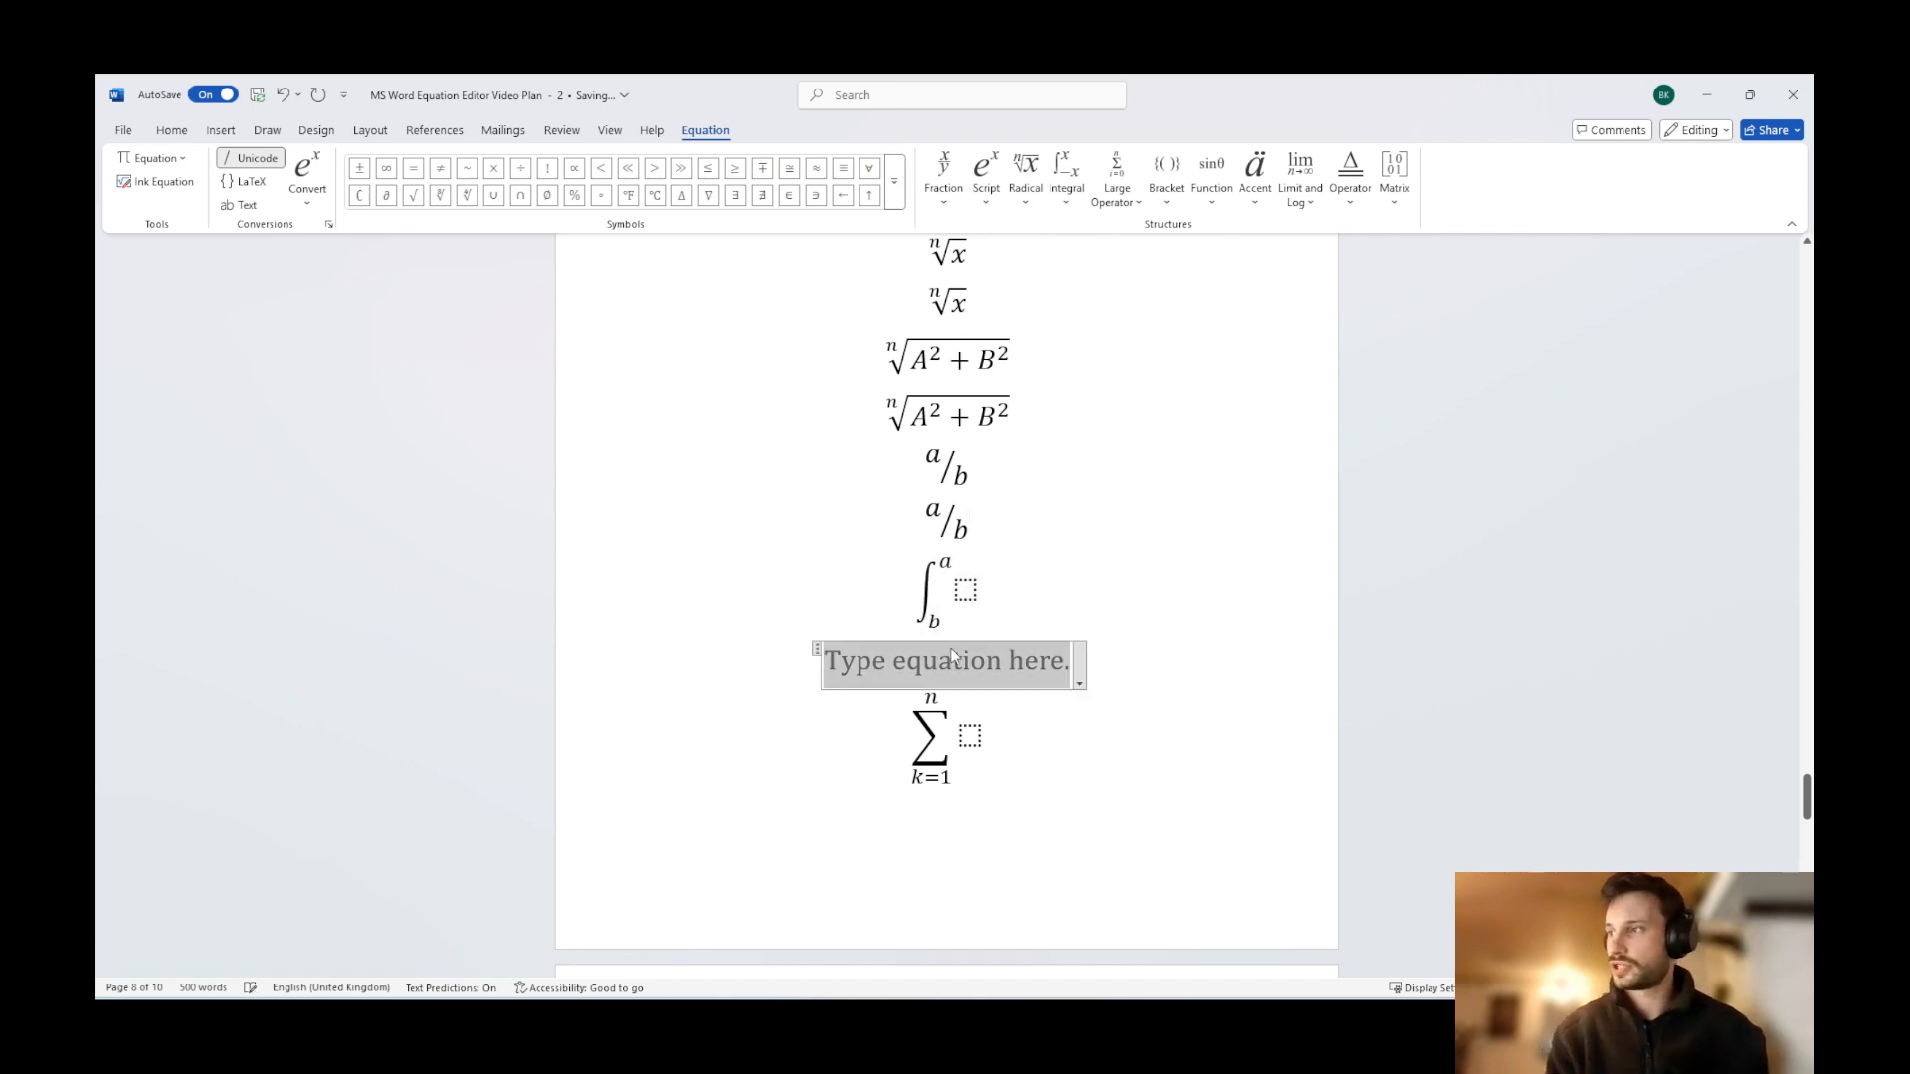
{"action": "left_click", "coordinate": [971, 521]}
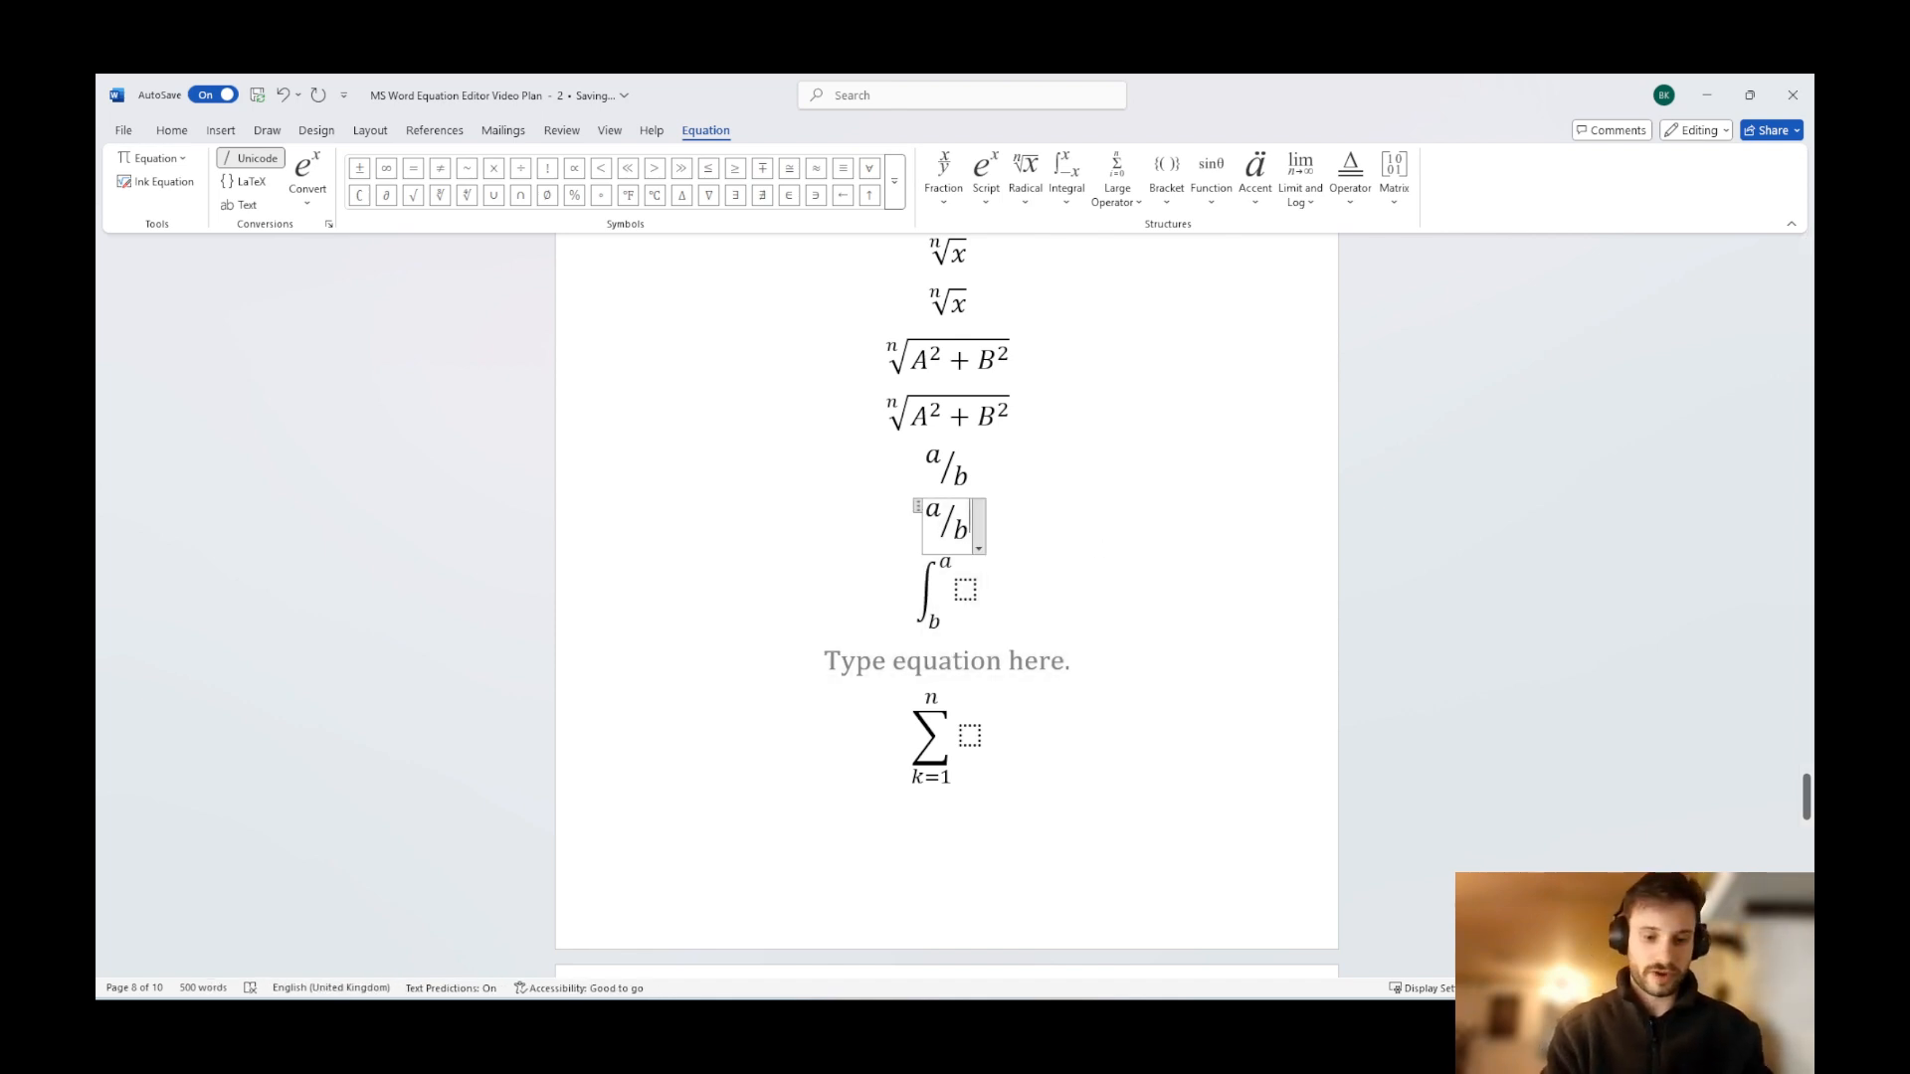
{"action": "type", "text": "a/b"}
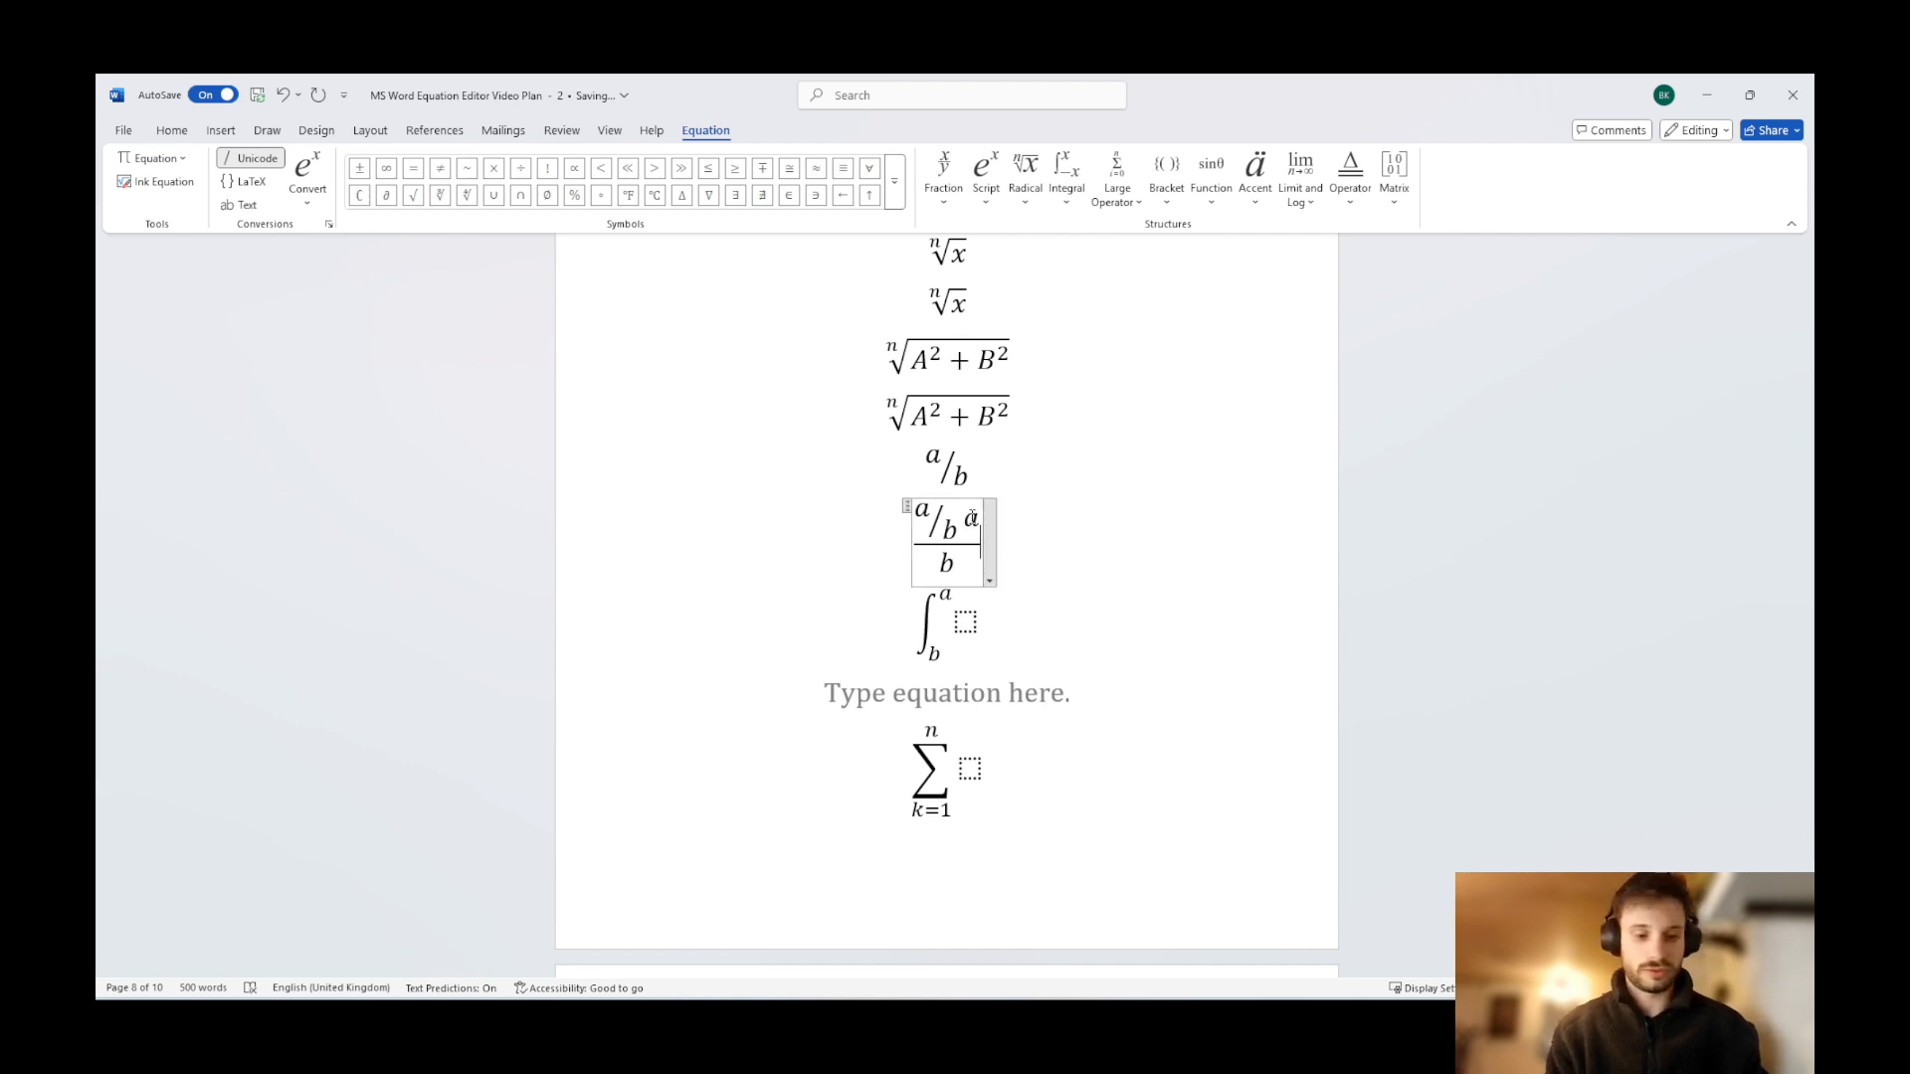
{"action": "key", "text": "ctrl+z"}
{"action": "key", "text": "BackSpace"}
{"action": "key", "text": "BackSpace"}
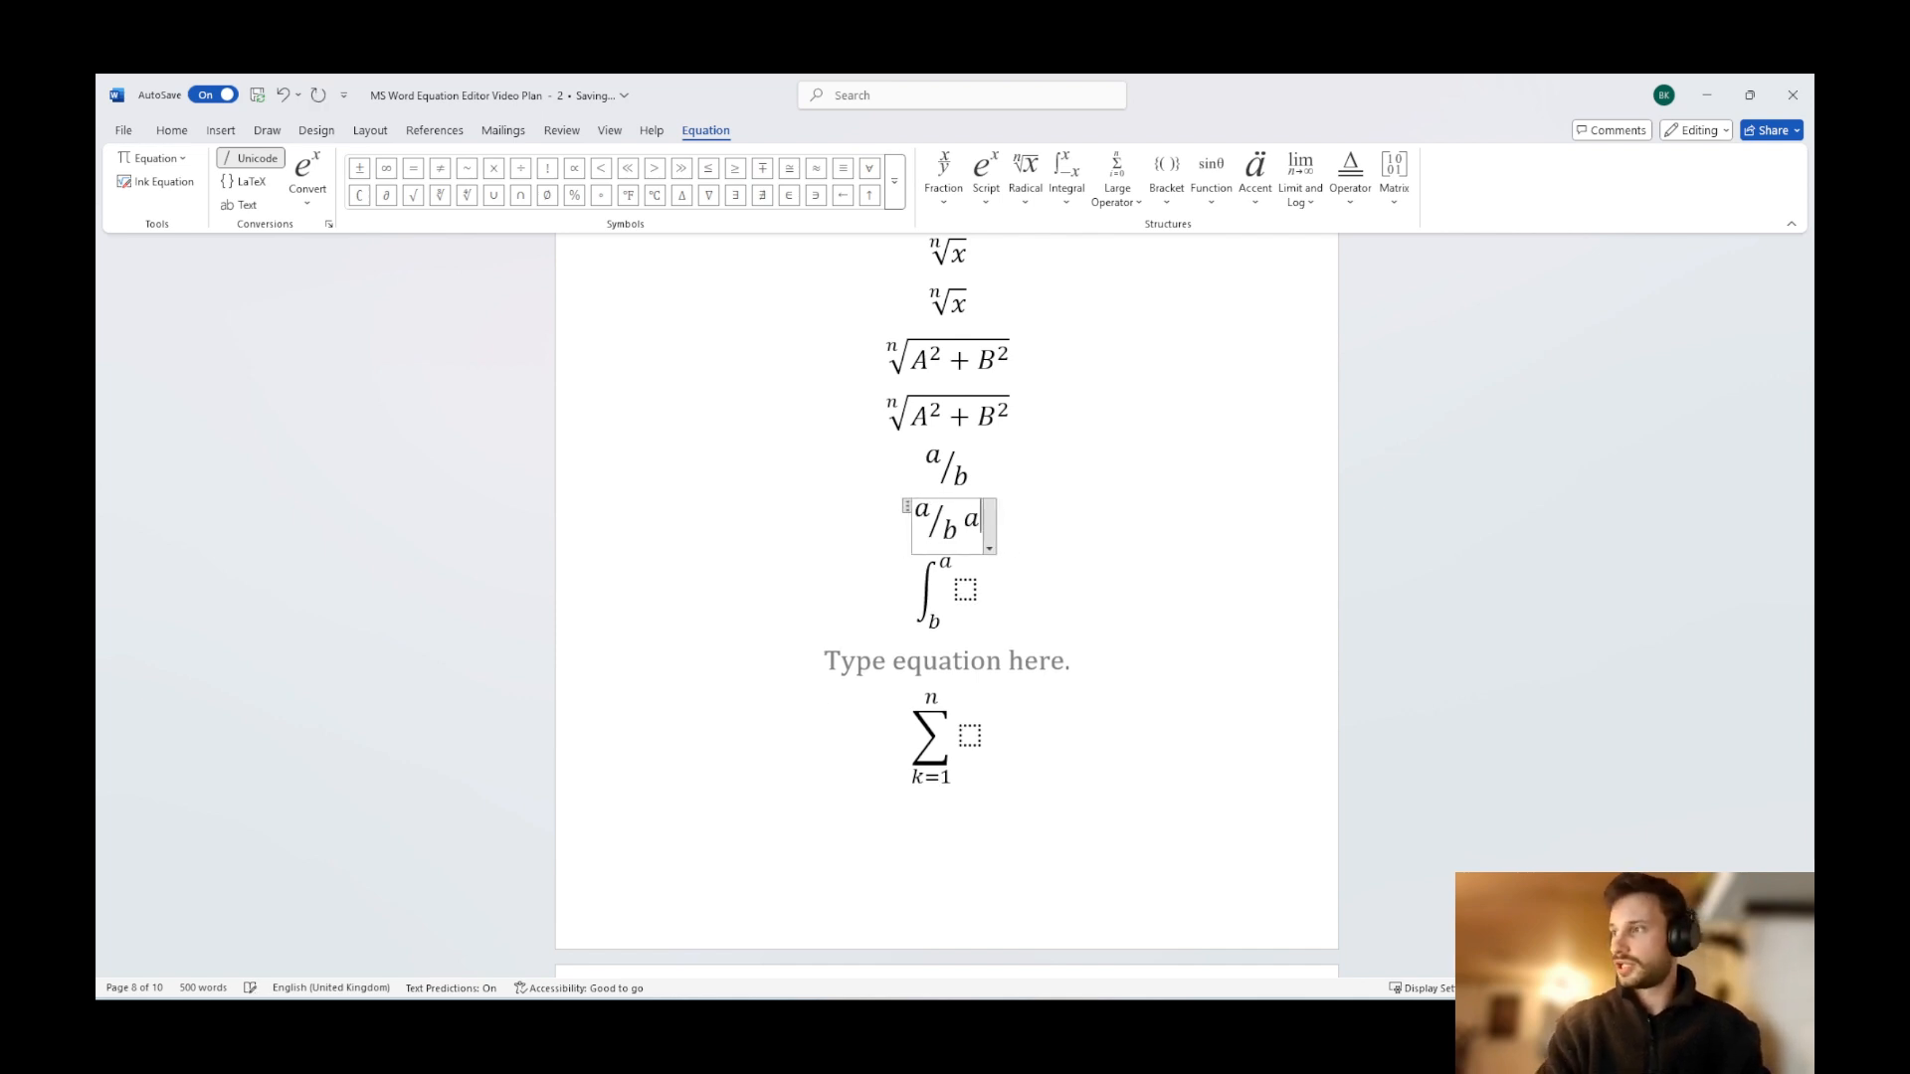
{"action": "type", "text": "/b"}
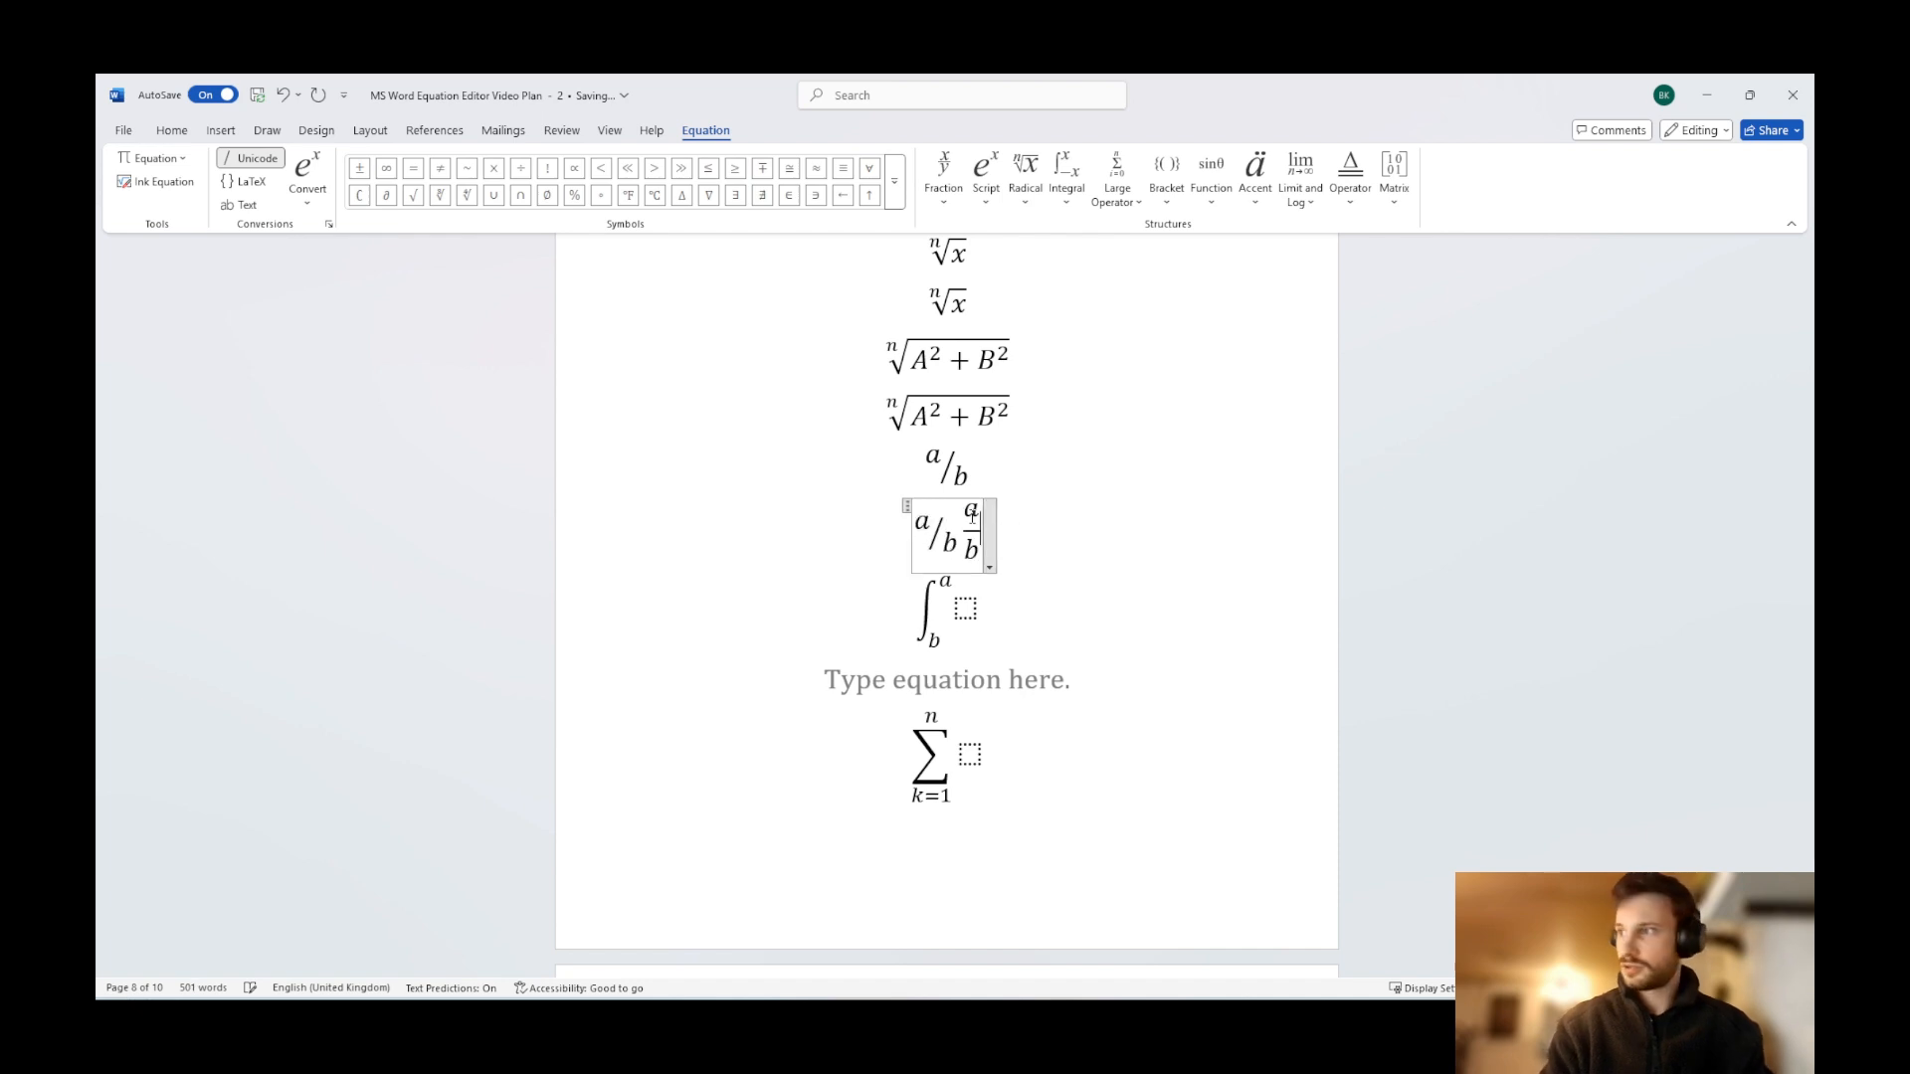
Fill the blank equation below the integral example with an integral with upper limit a and lower limit b, using \int ^a_b.
{"action": "left_click", "coordinate": [945, 680]}
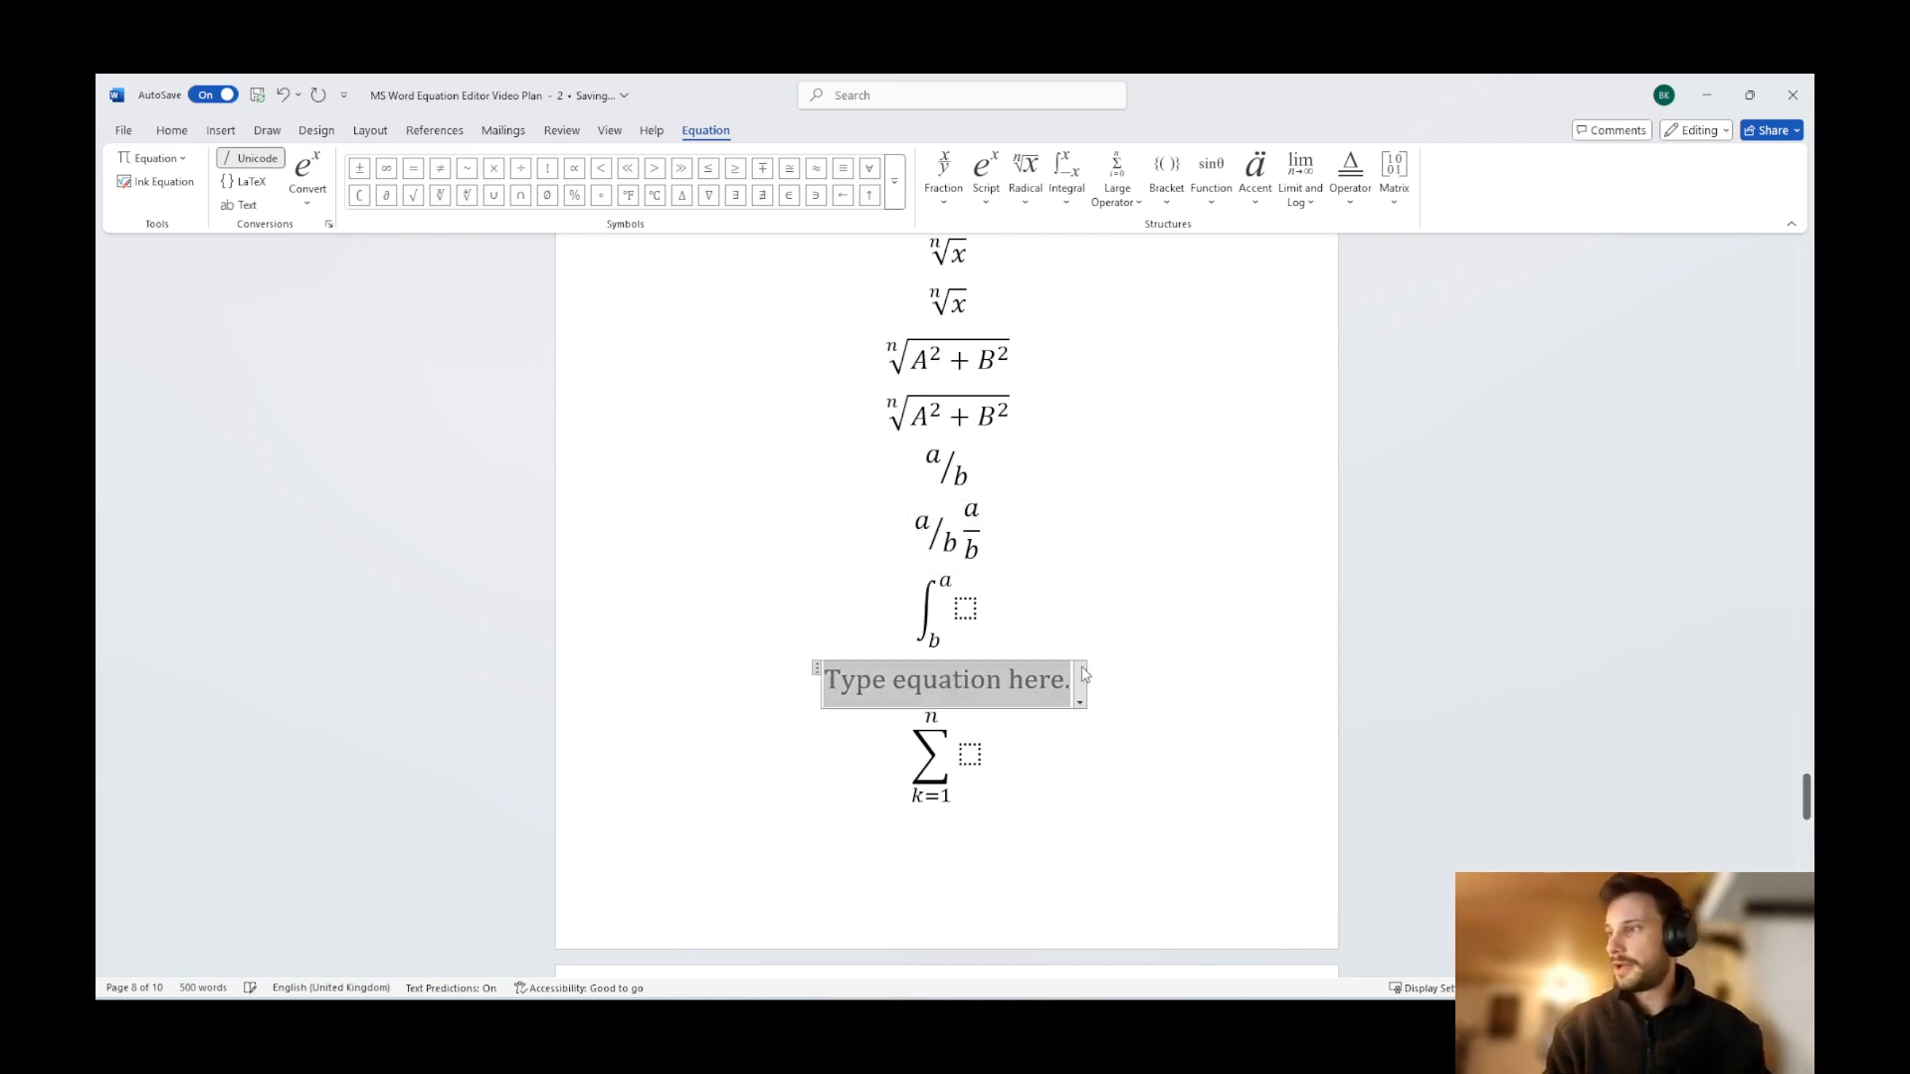
{"action": "scroll", "coordinate": [1204, 673], "scroll_direction": "down", "scroll_amount": 2}
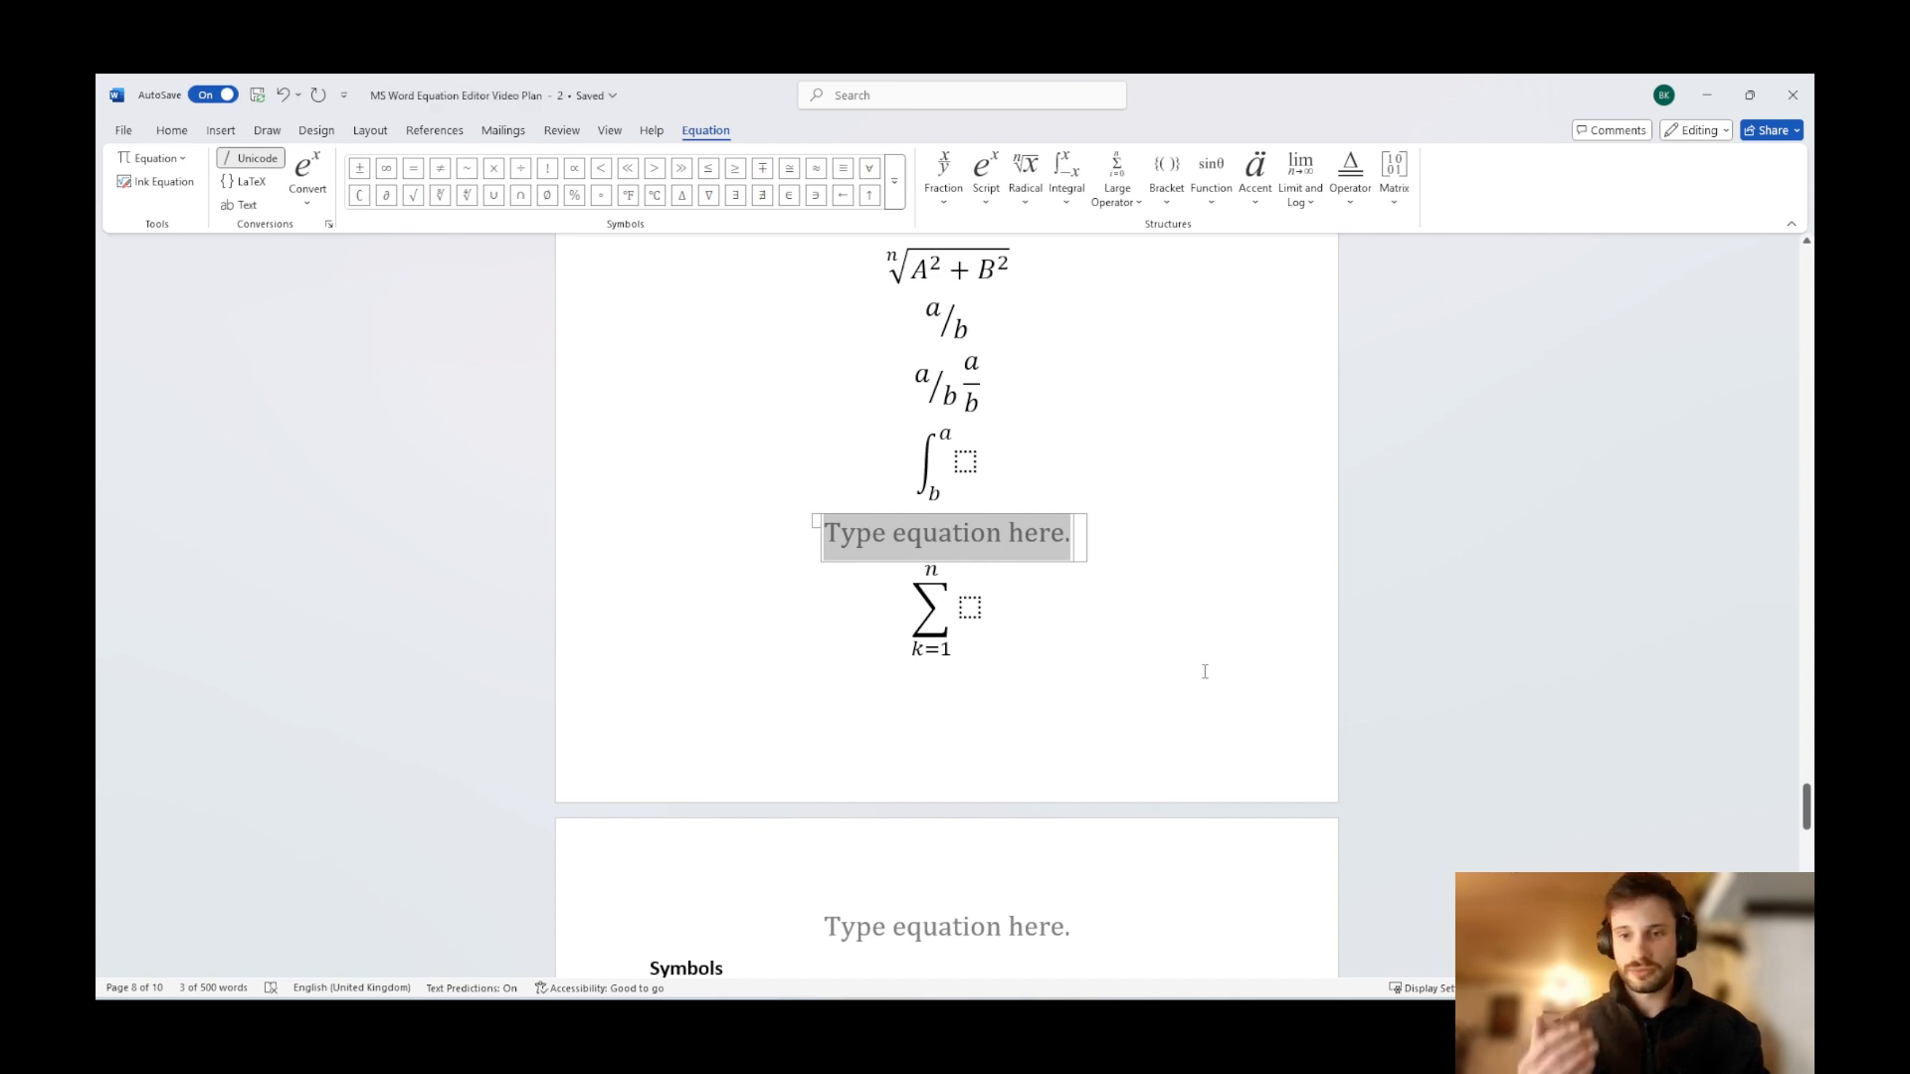
{"action": "type", "text": "\\int "}
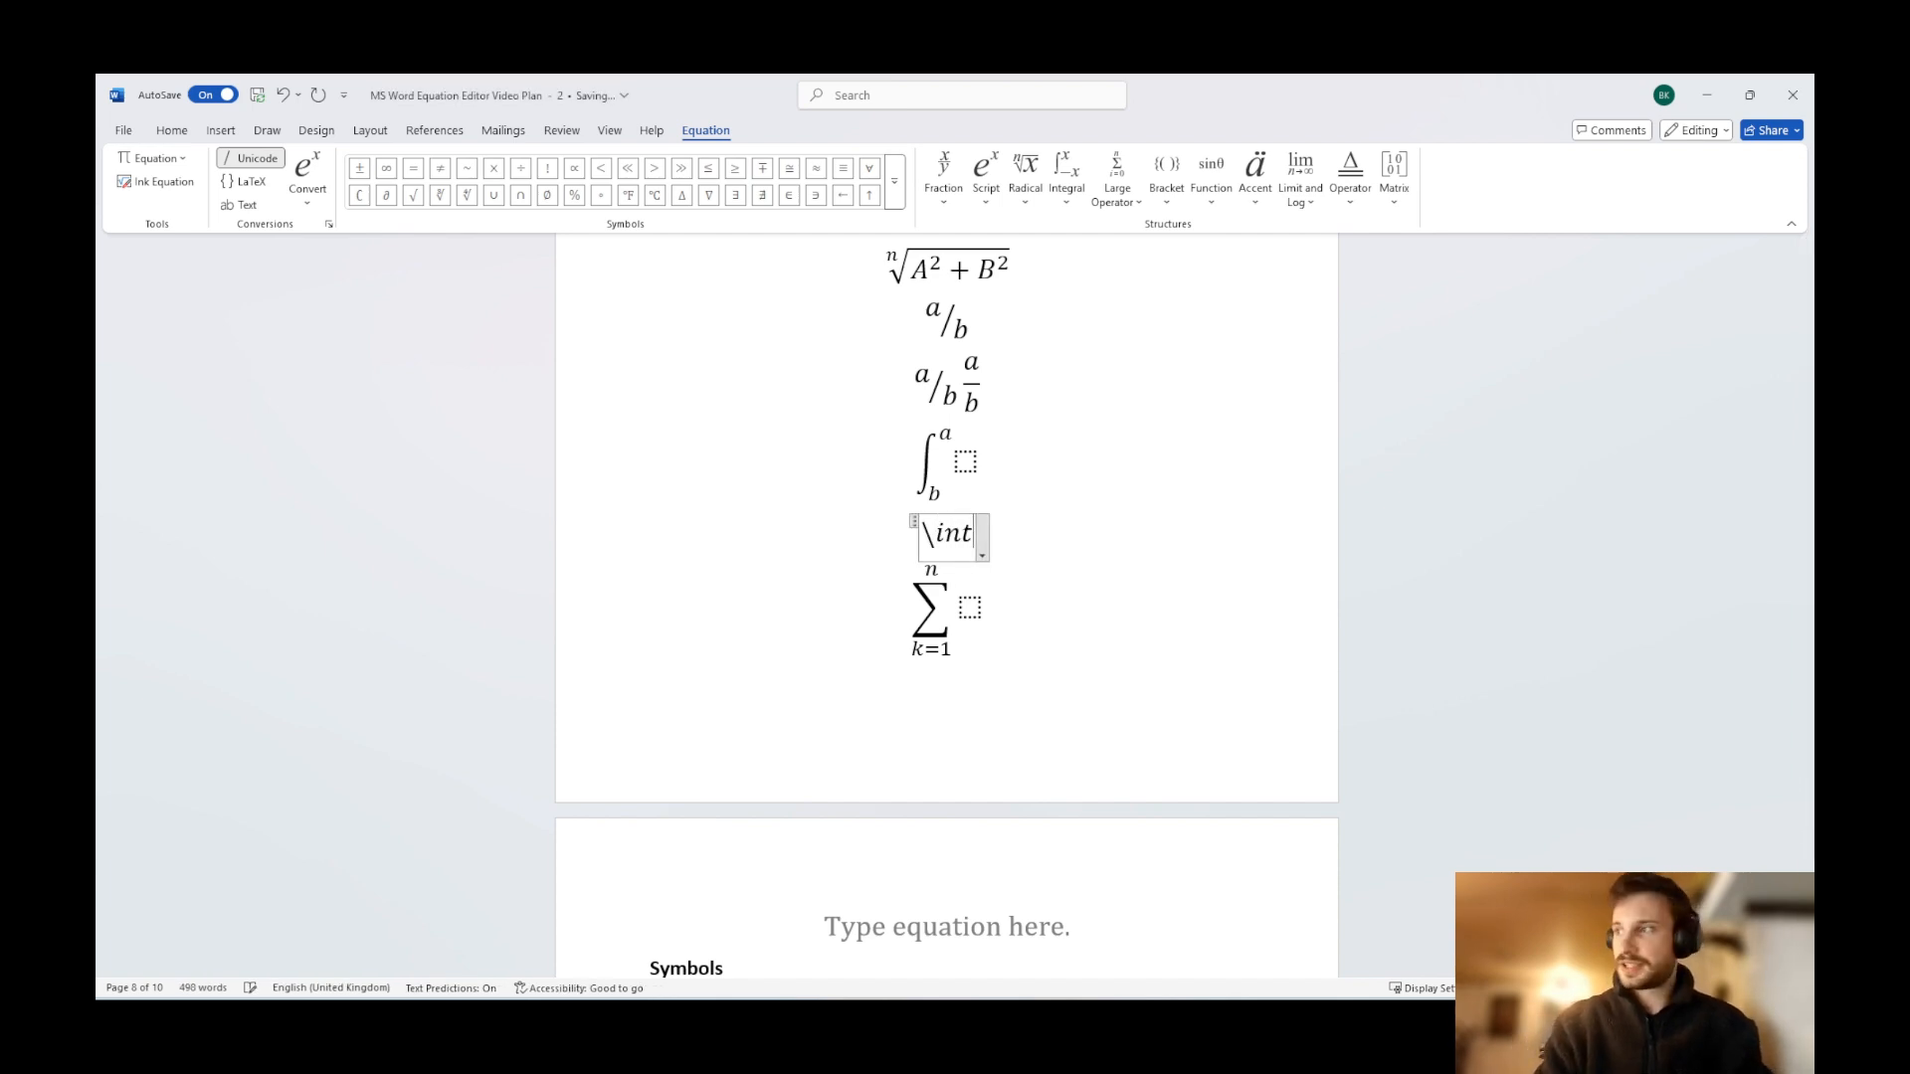
{"action": "type", "text": "^"}
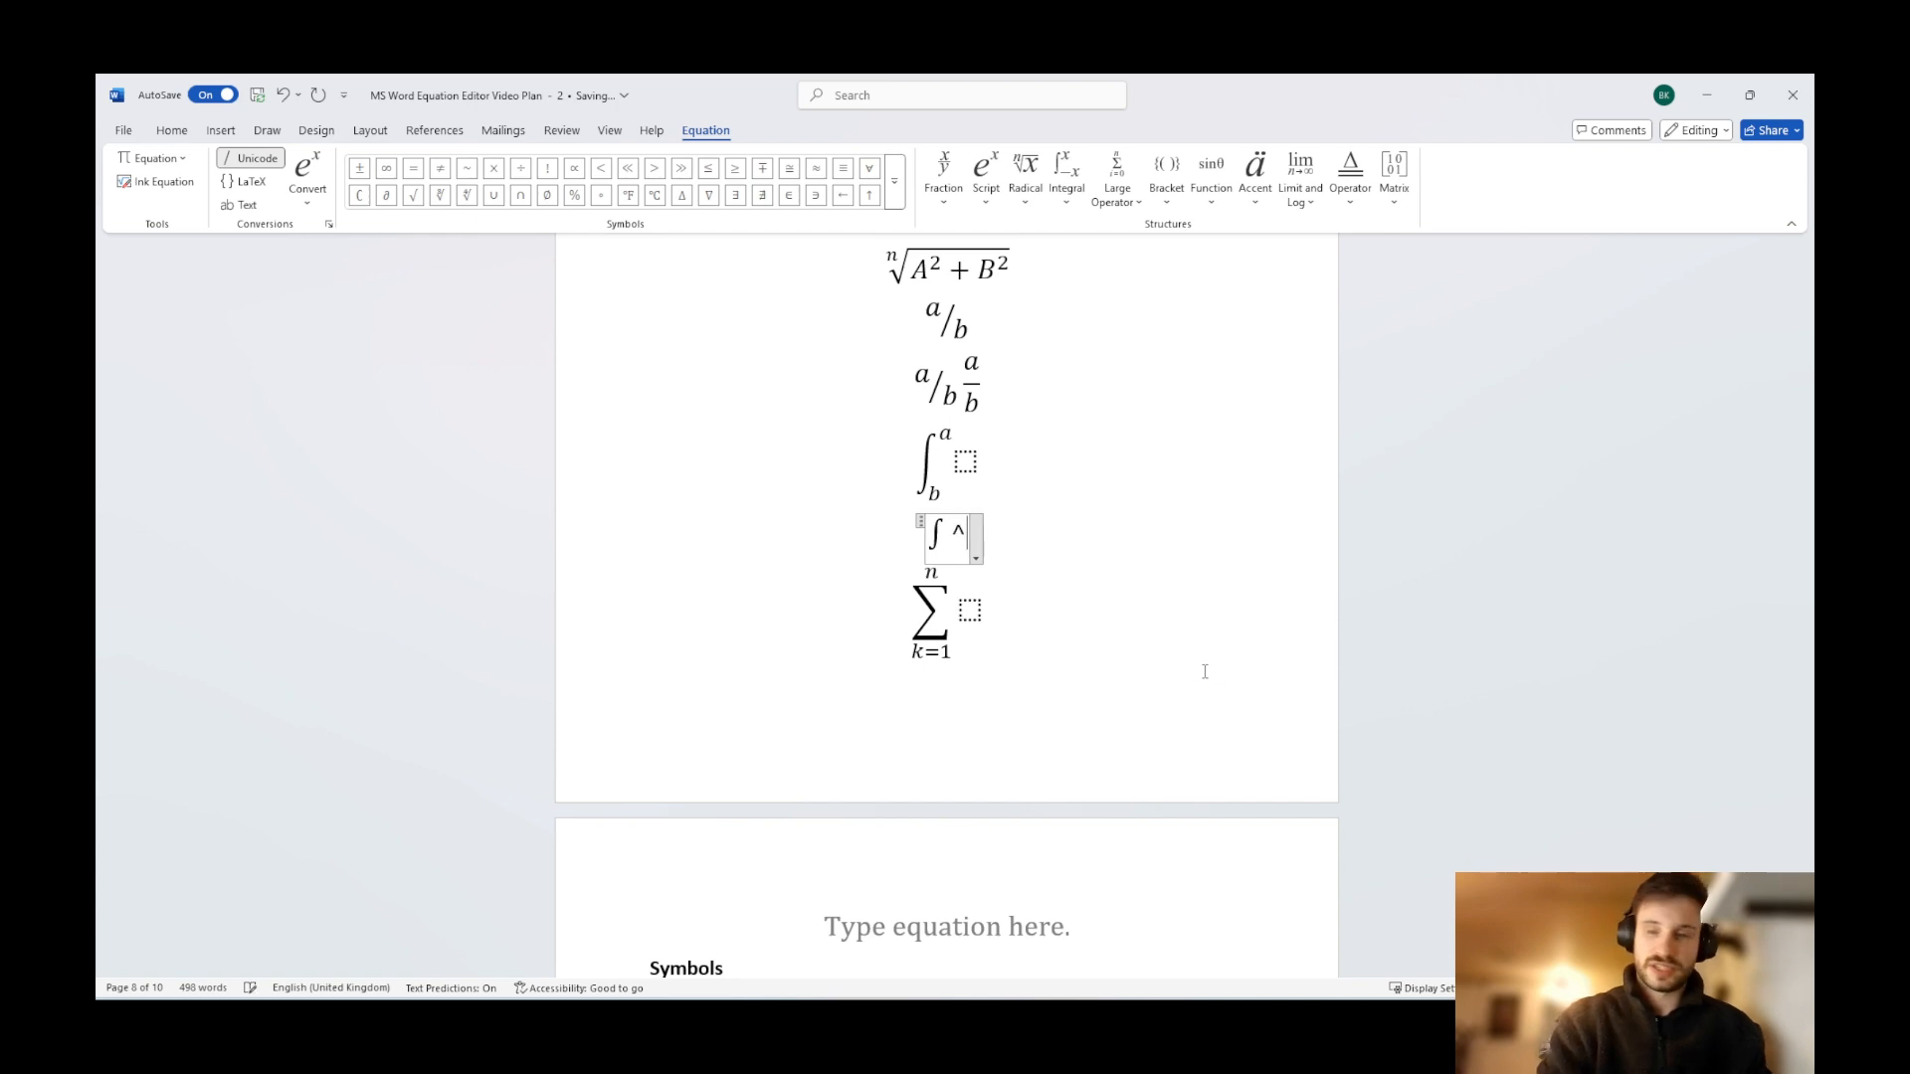
{"action": "type", "text": "a"}
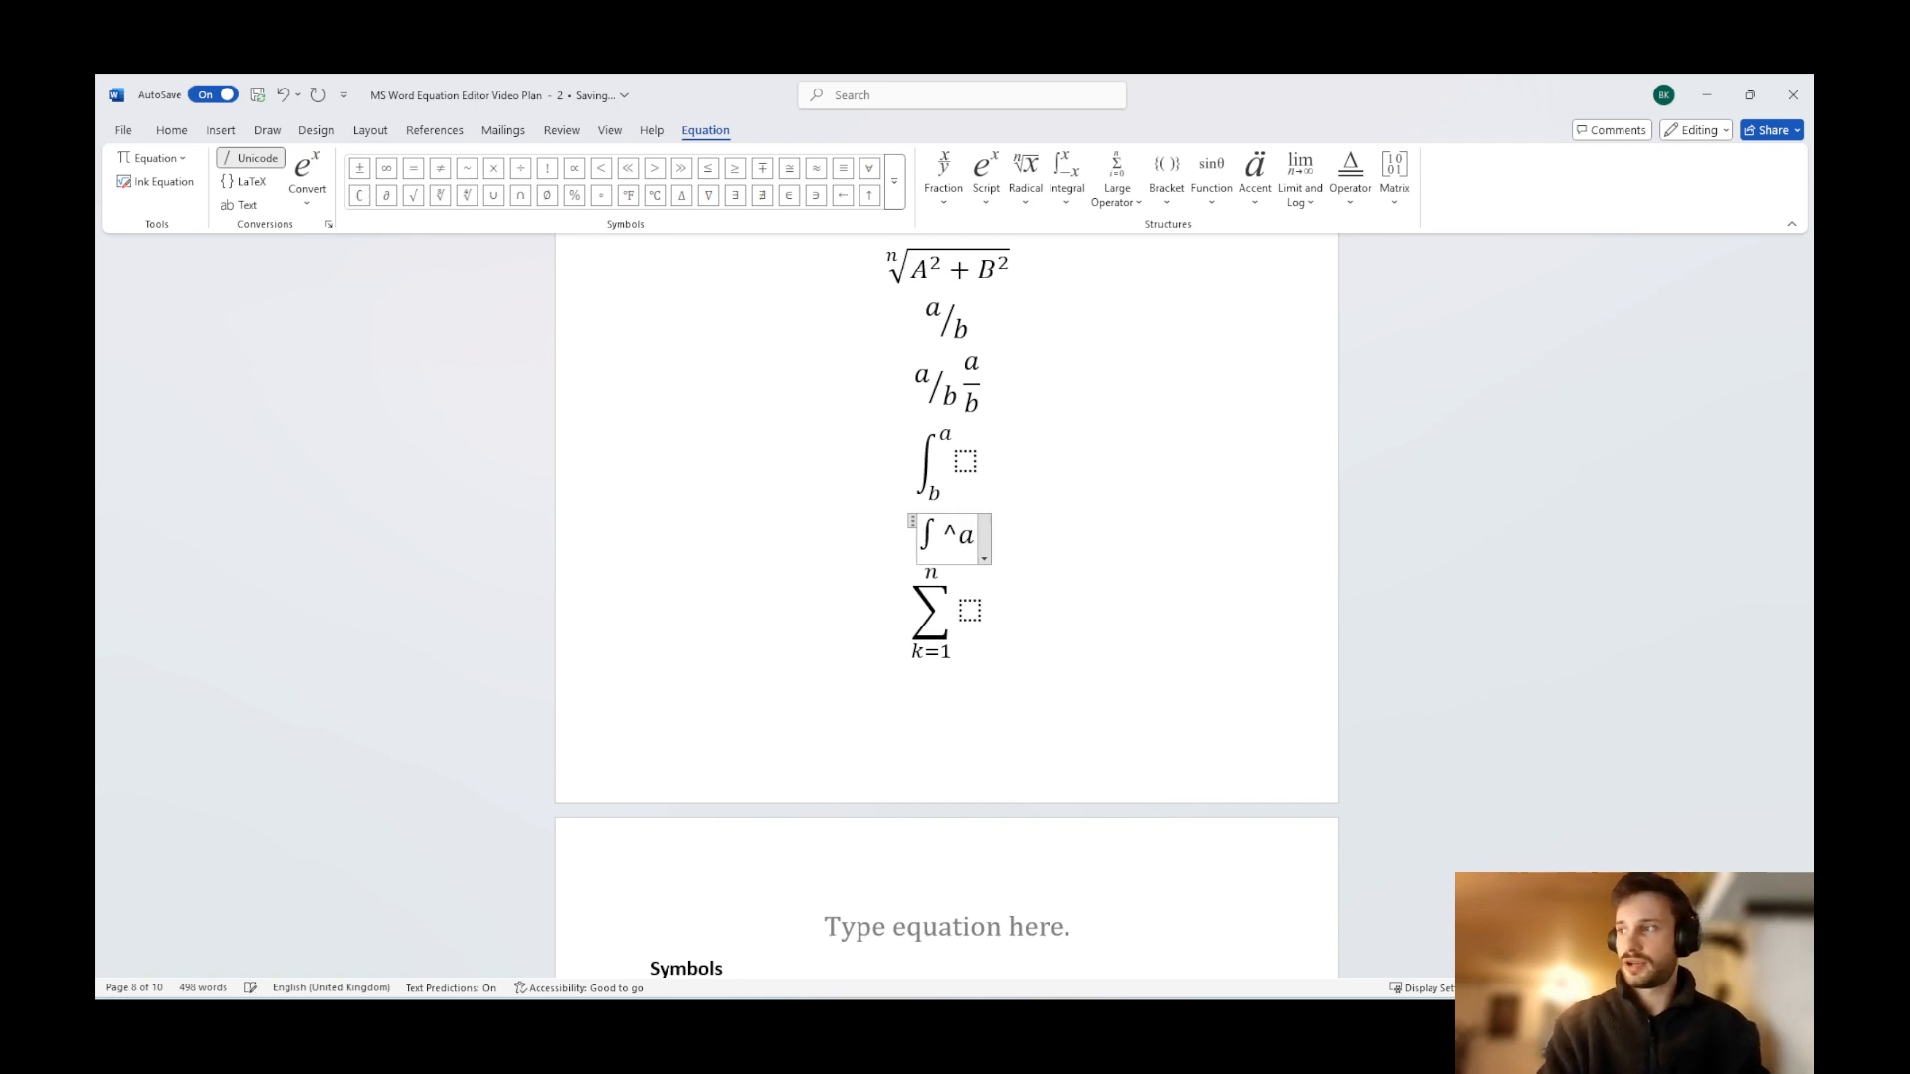
{"action": "type", "text": "_b"}
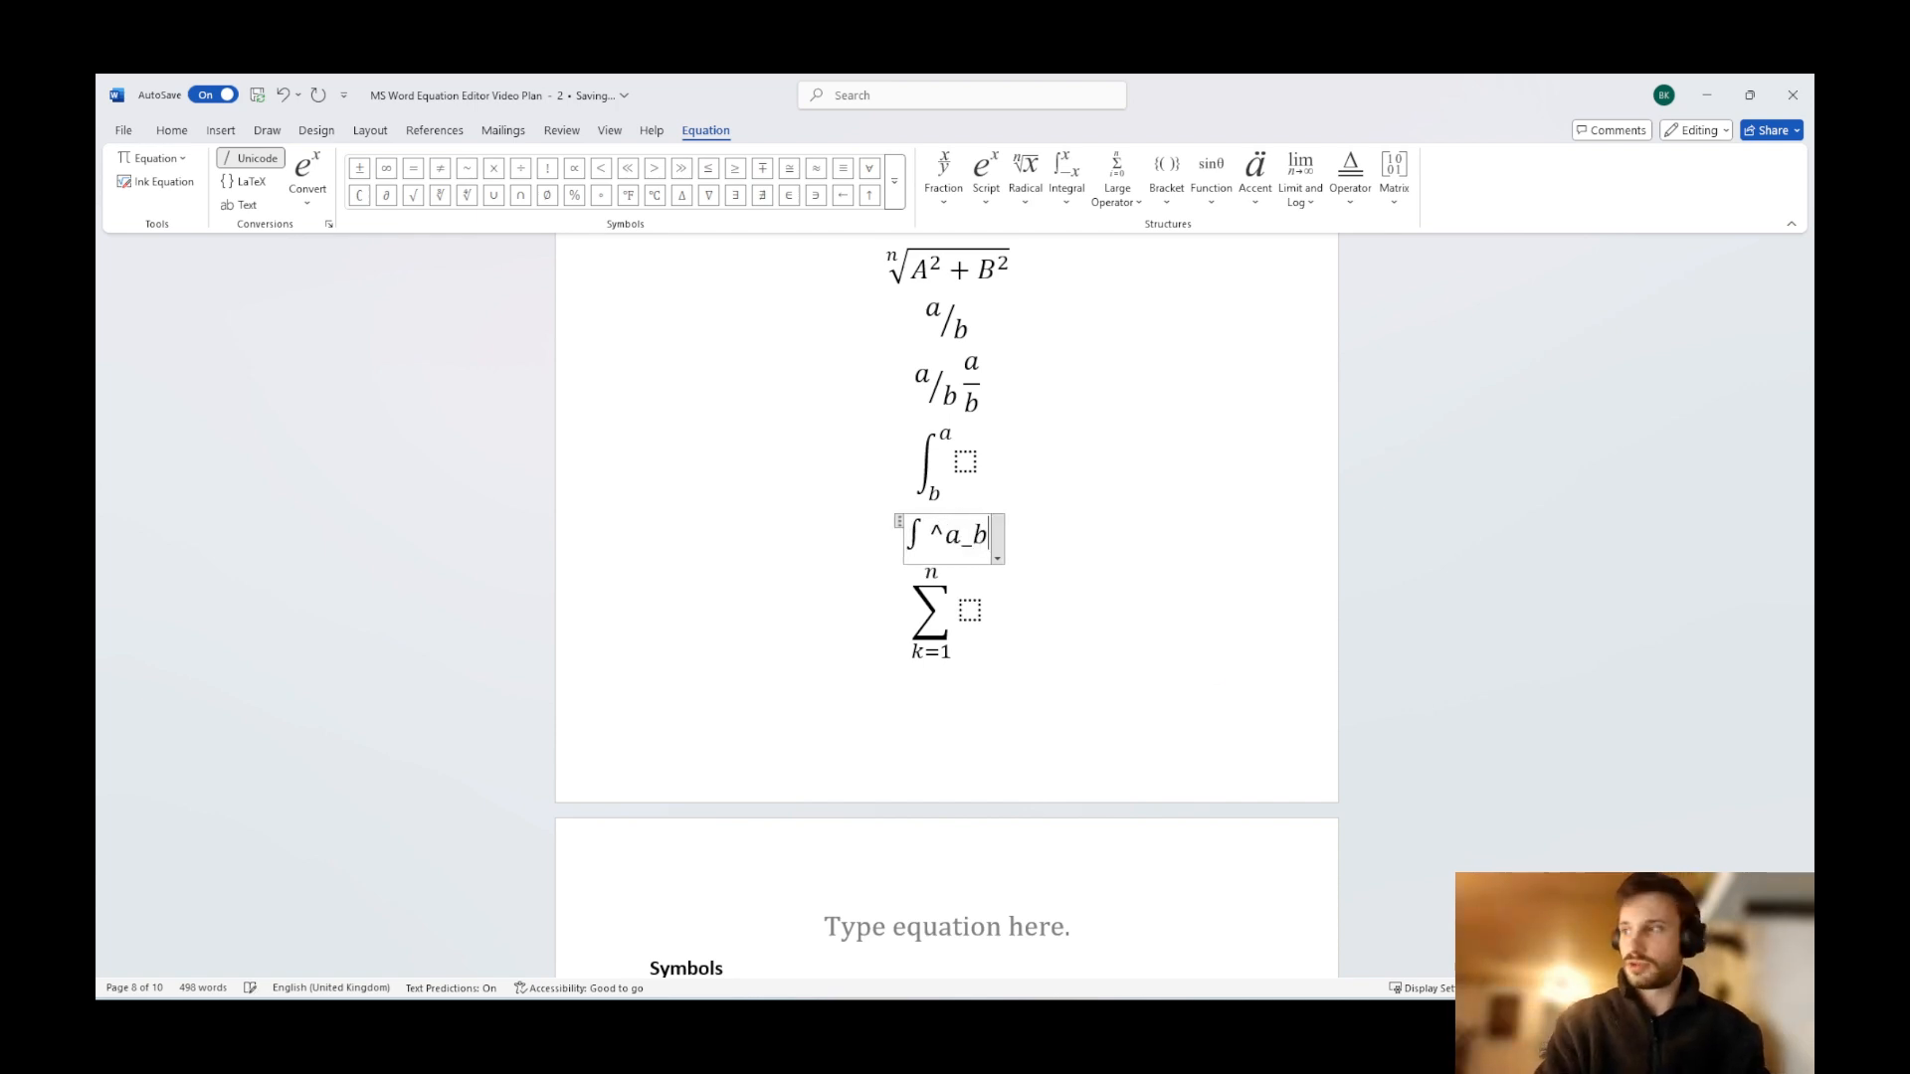
{"action": "key", "text": "space"}
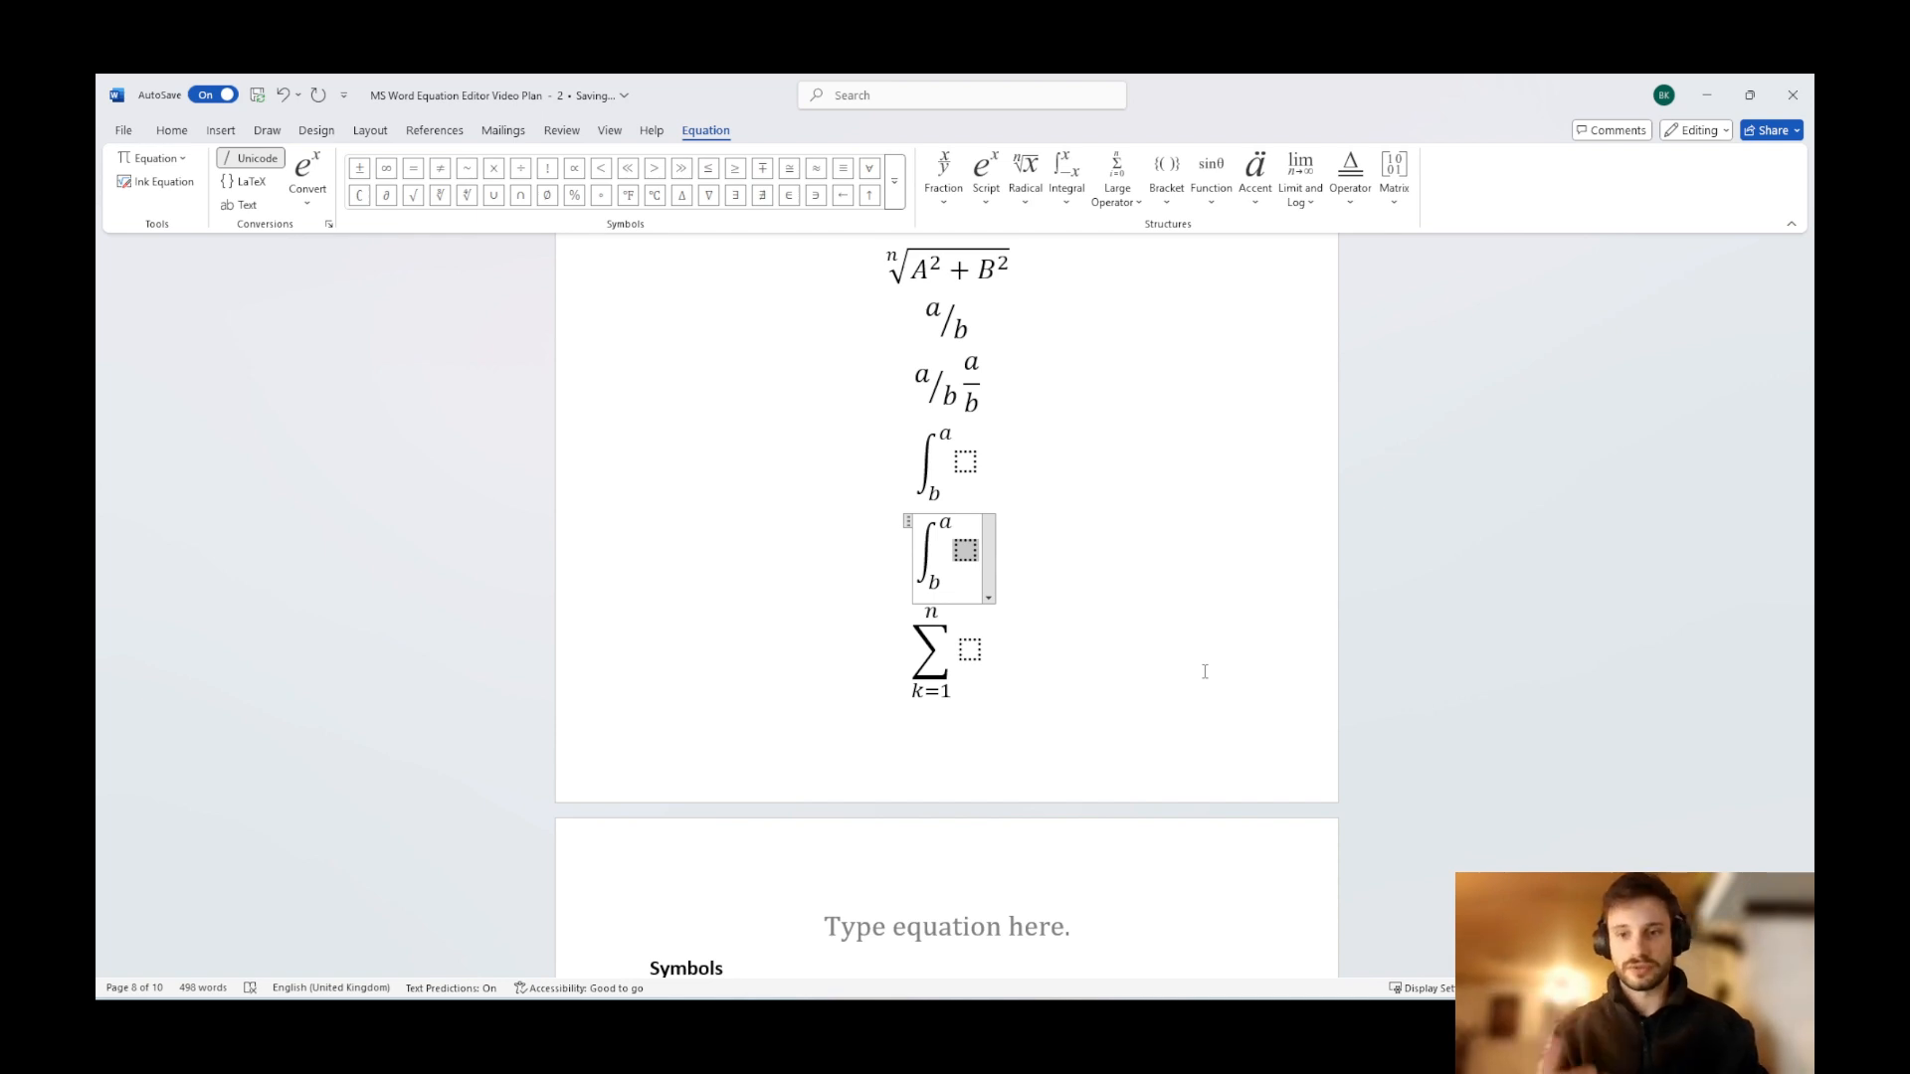
Move the summation example to a new page by inserting a page break before it.
{"action": "scroll", "coordinate": [1280, 656], "scroll_direction": "down", "scroll_amount": 2}
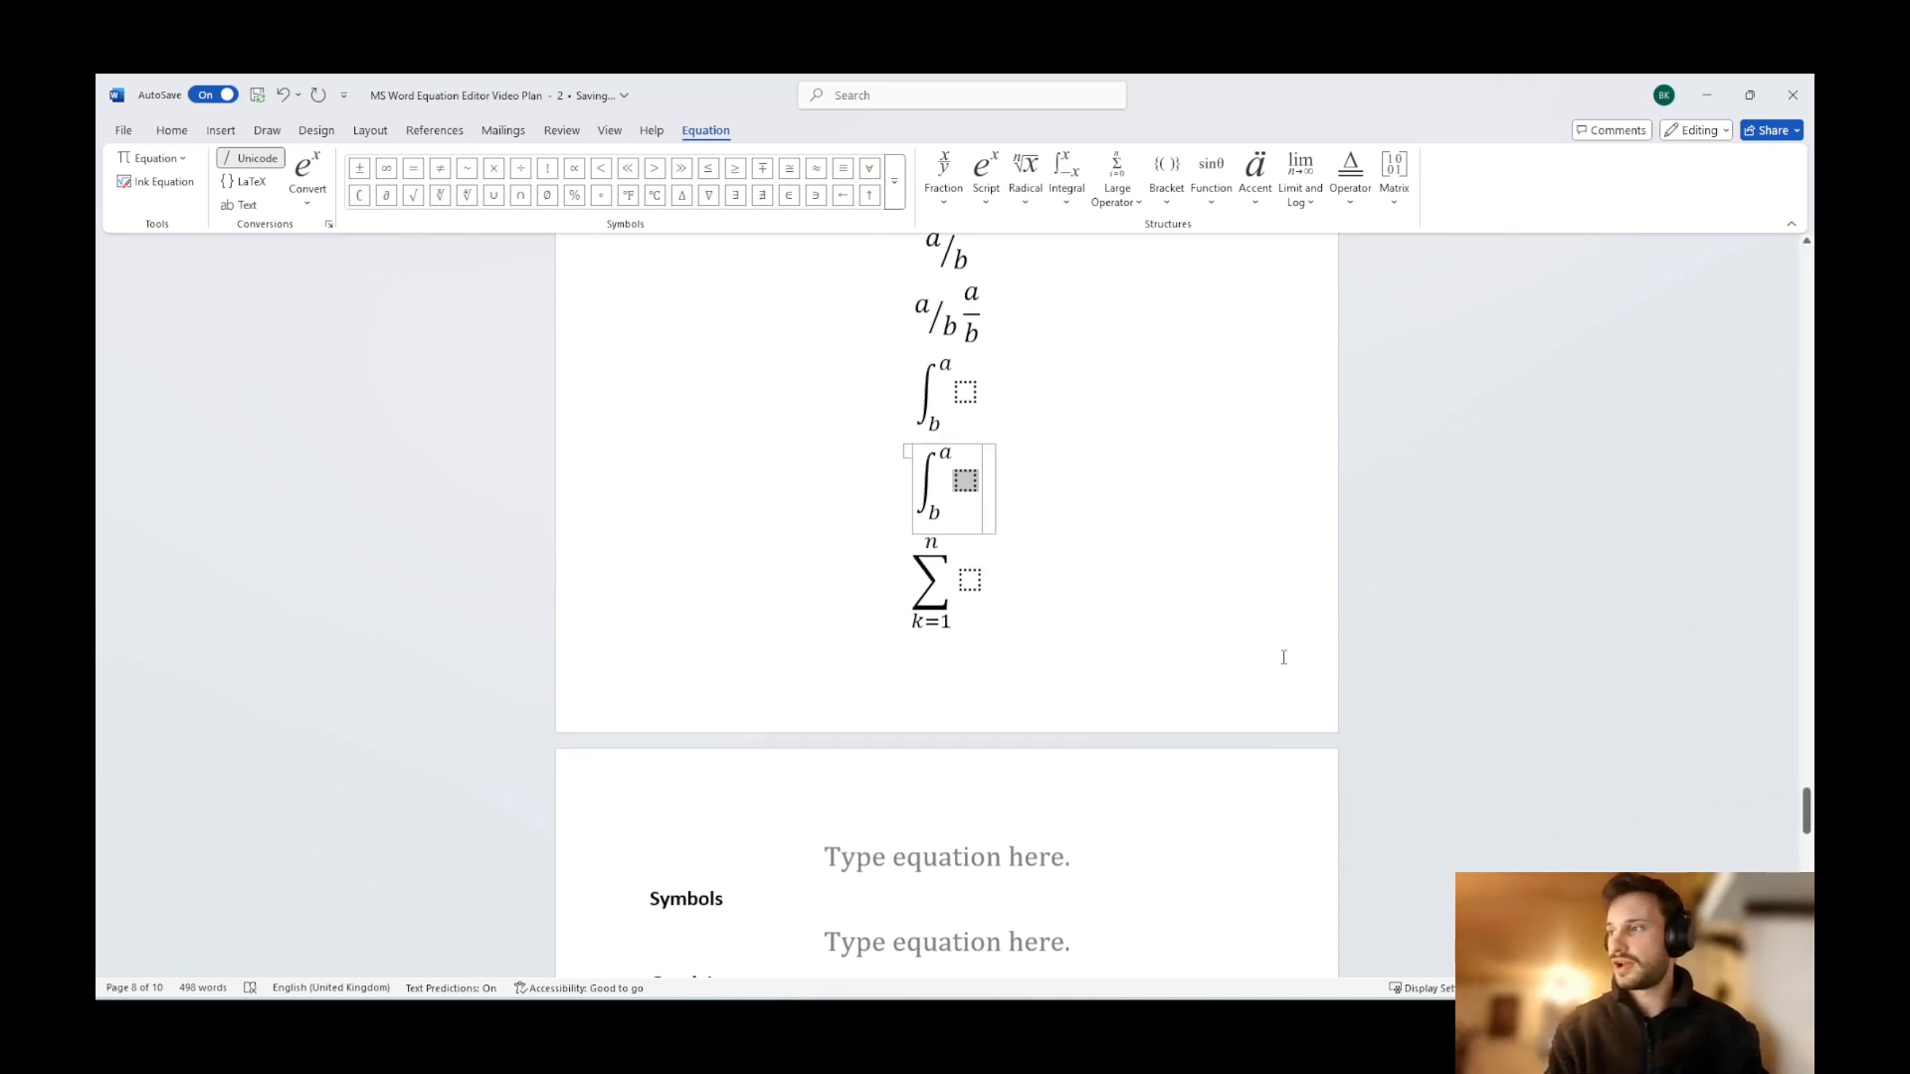
{"action": "left_click", "coordinate": [1017, 583]}
{"action": "key", "text": "Return"}
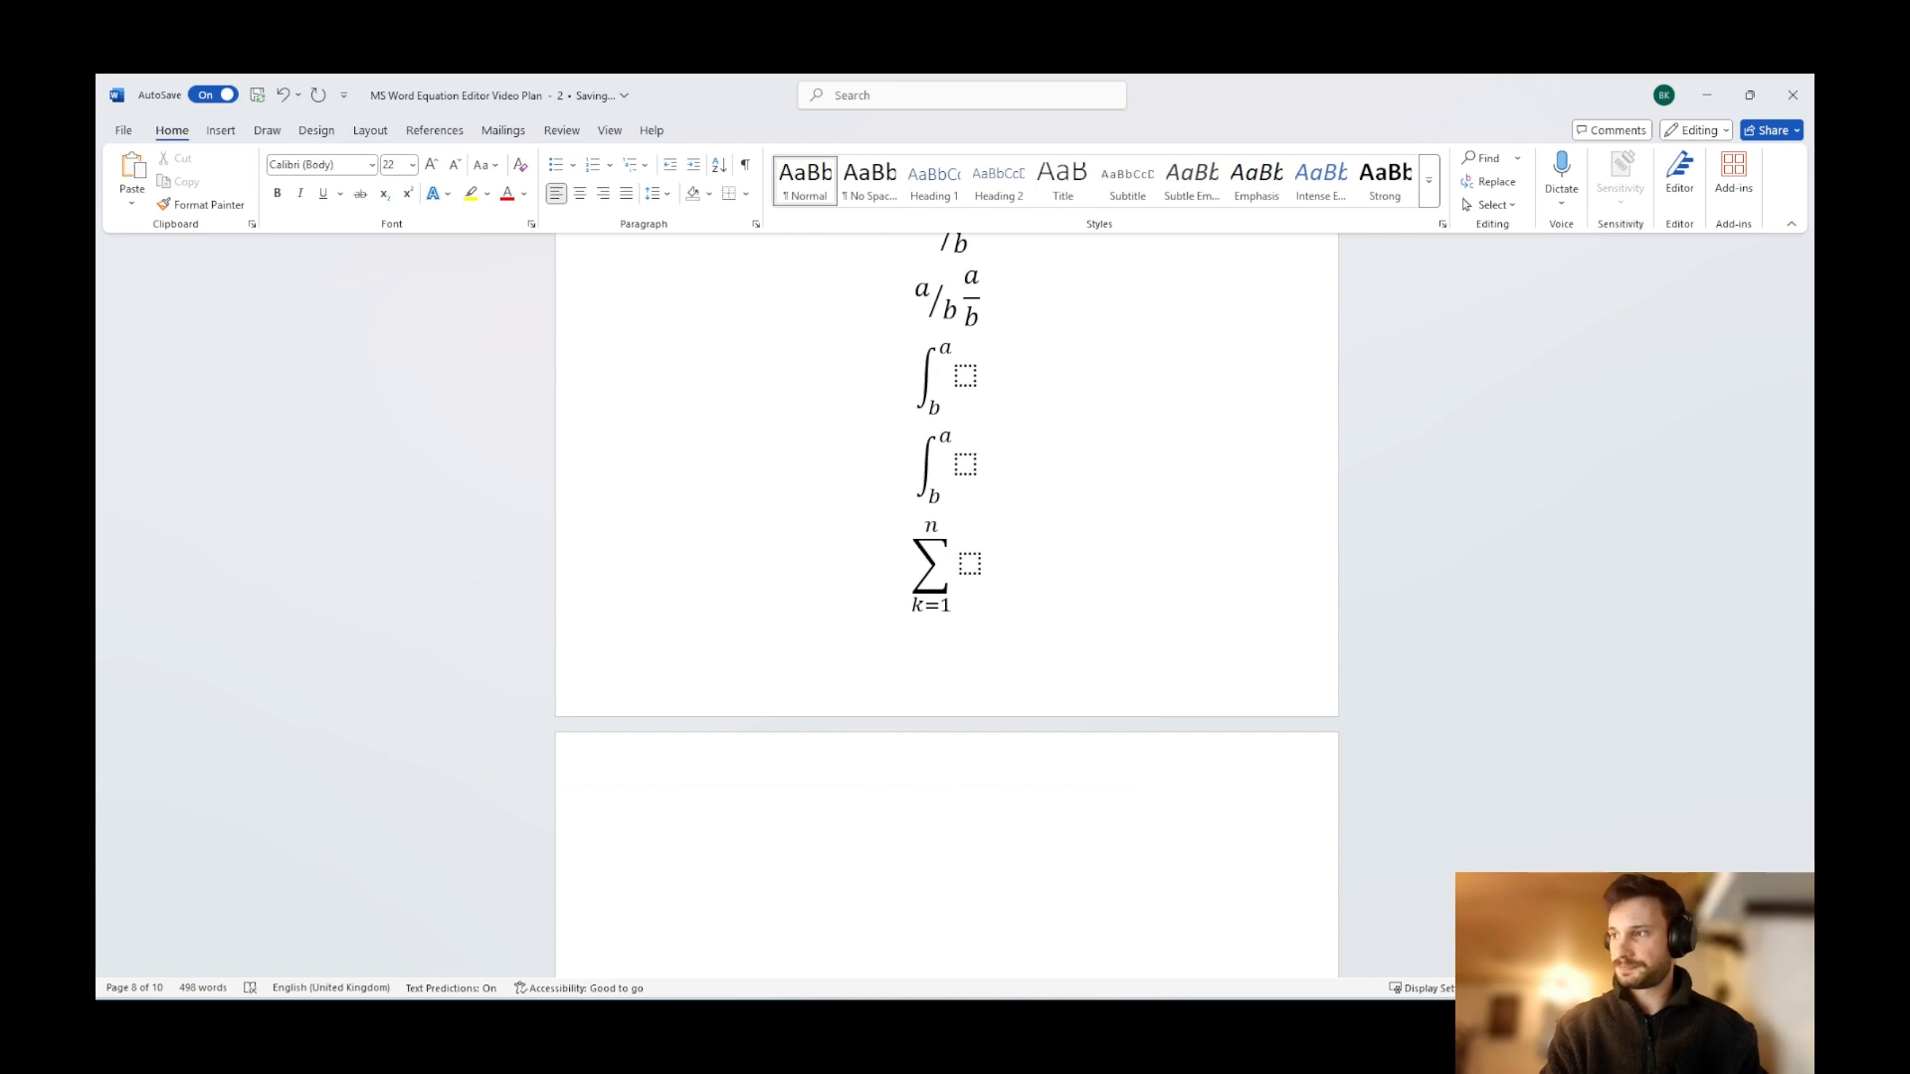
{"action": "scroll", "coordinate": [1007, 482], "scroll_direction": "down", "scroll_amount": 3}
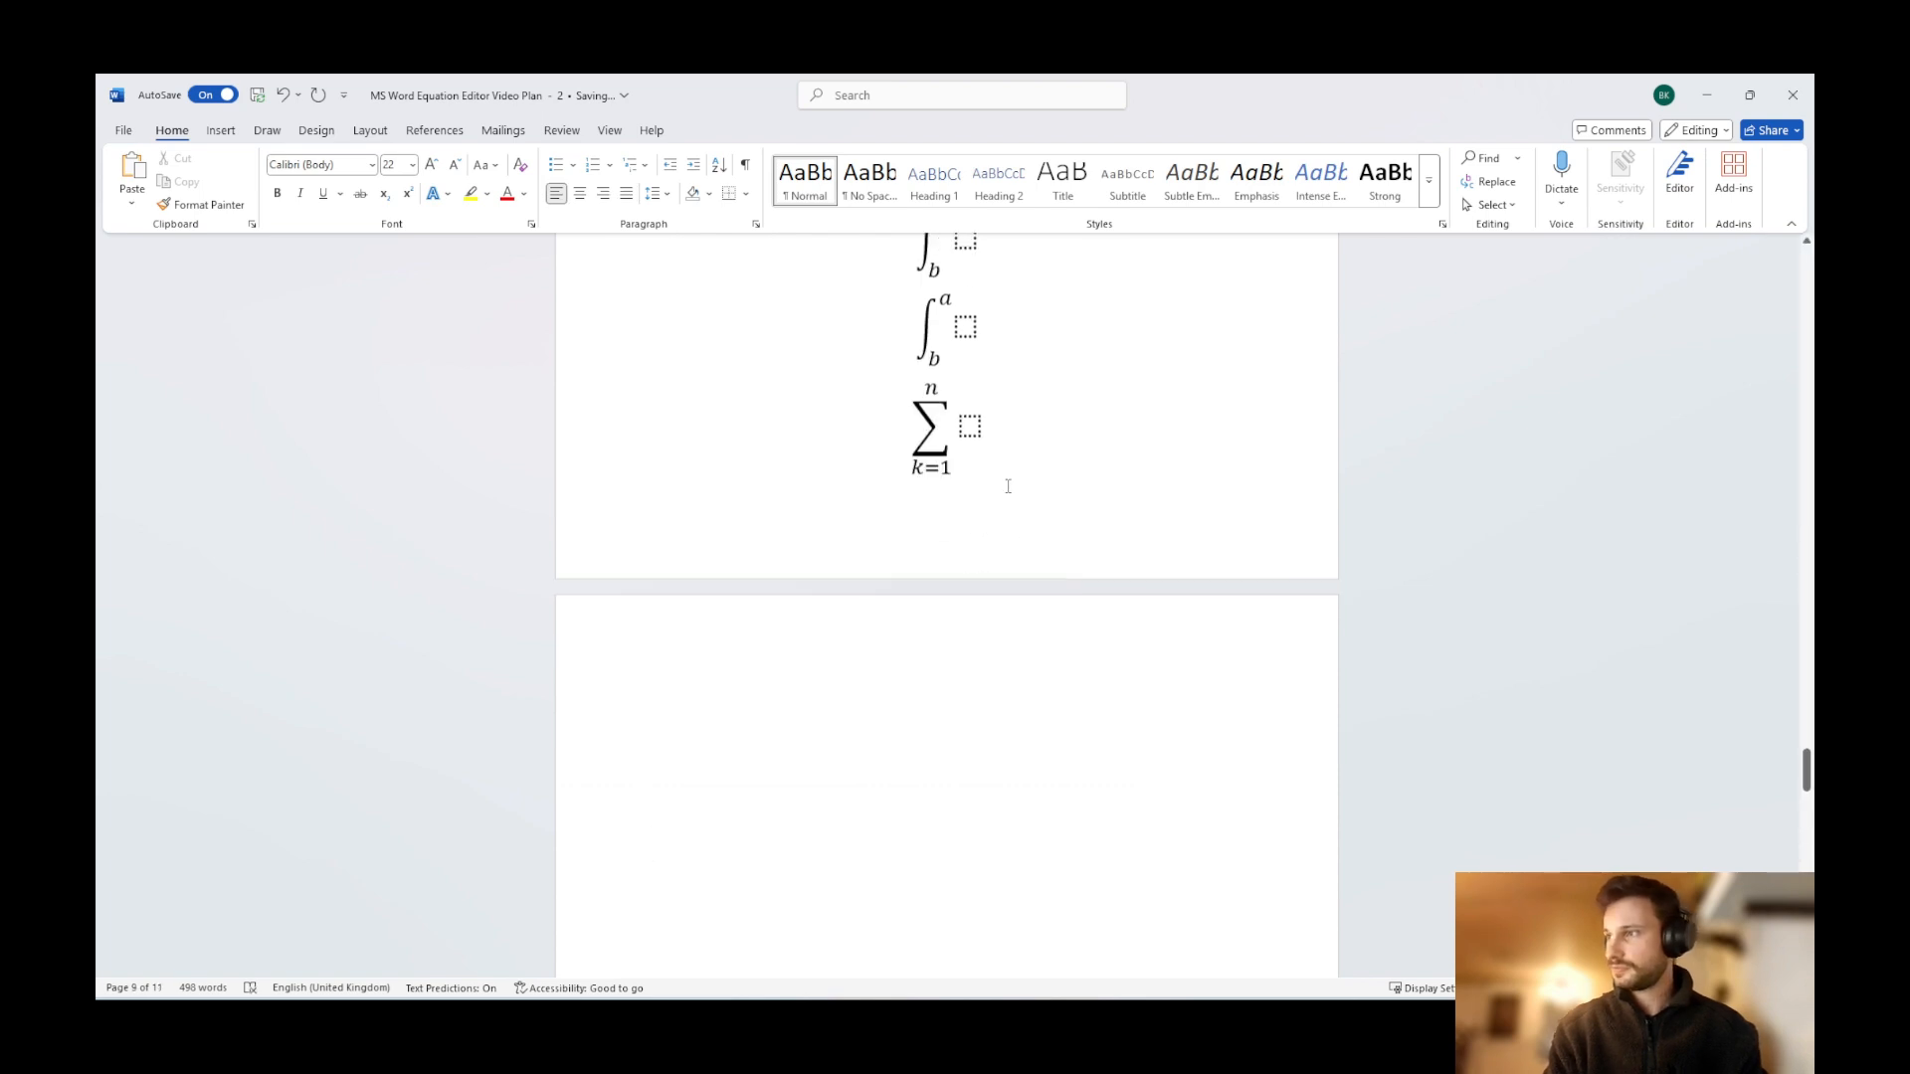
{"action": "left_click", "coordinate": [893, 409]}
{"action": "key", "text": "ctrl+Return"}
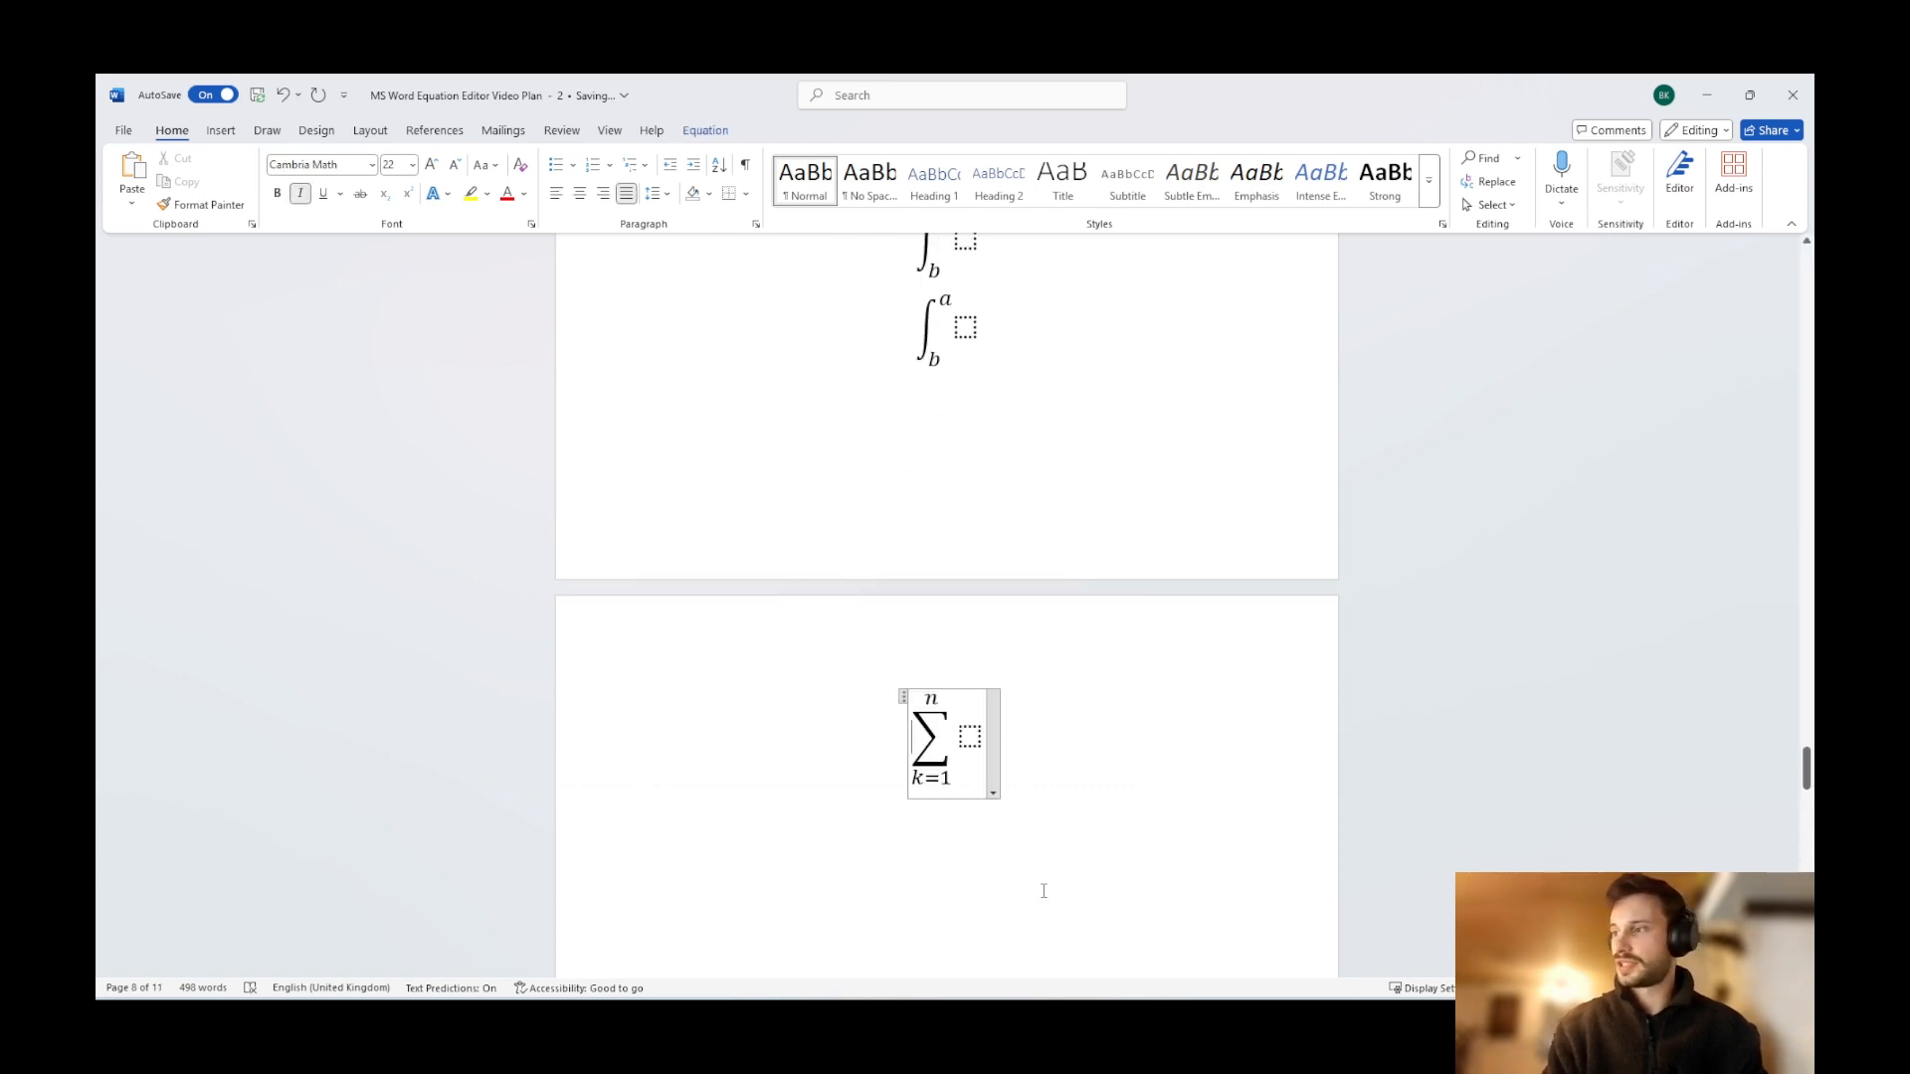
Insert an equation below the summation example with the same sum from k=1 to n, using \sum ^n_(k=1).
{"action": "left_click", "coordinate": [1026, 843]}
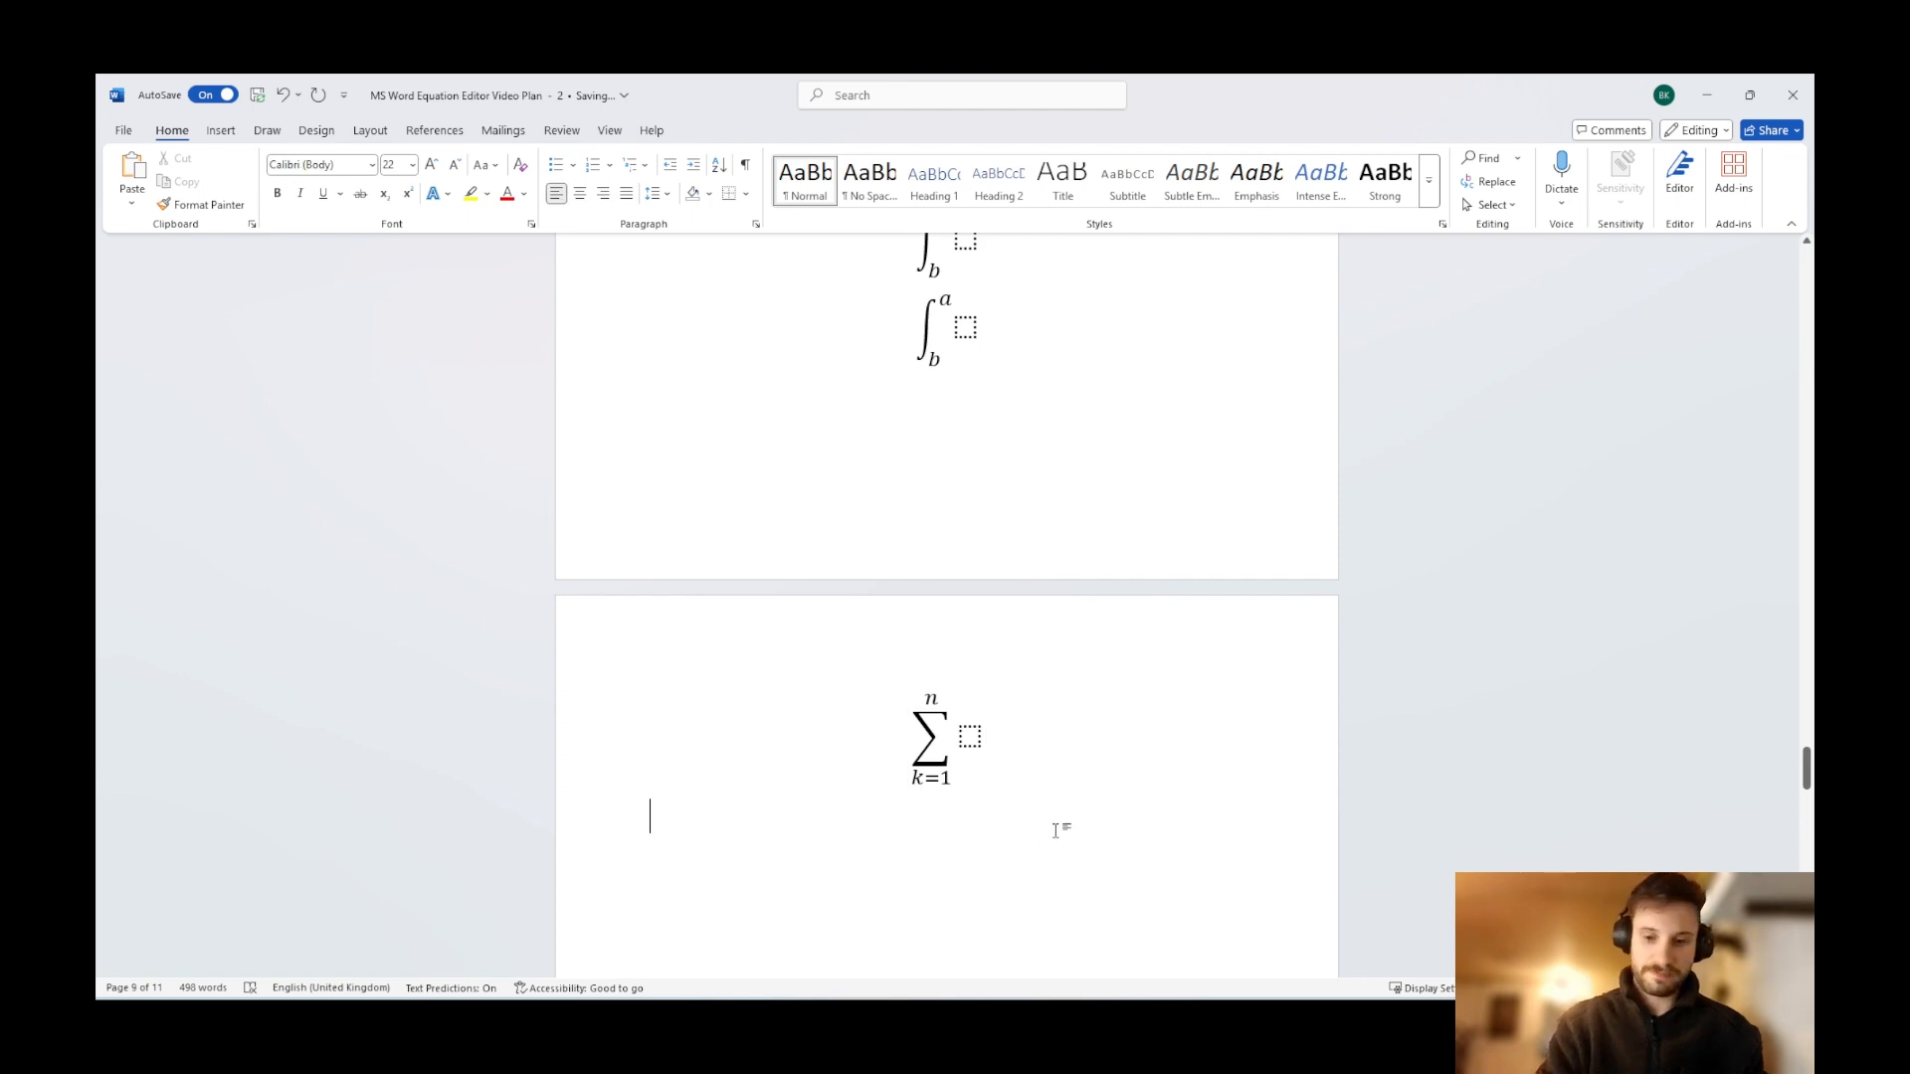
{"action": "key", "text": "alt+equal"}
{"action": "type", "text": "\\sum"}
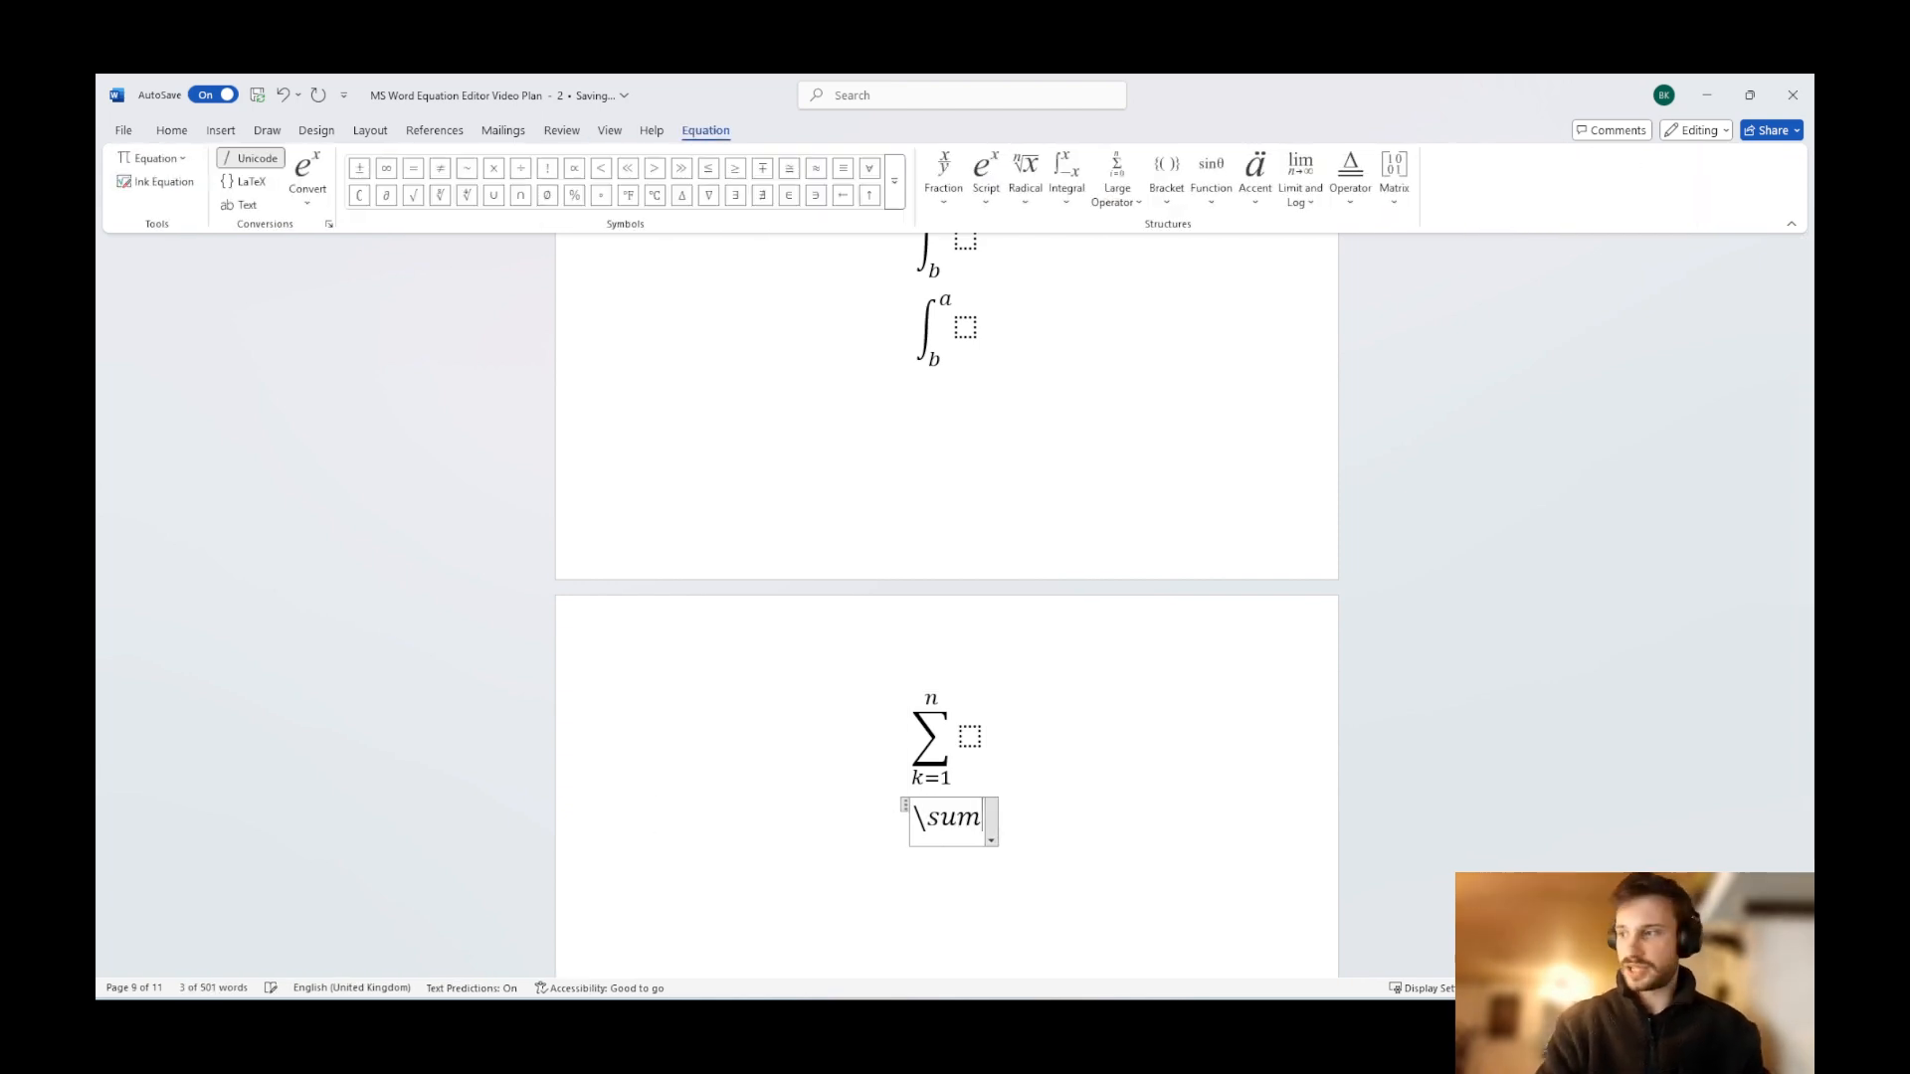
{"action": "type", "text": " ^"}
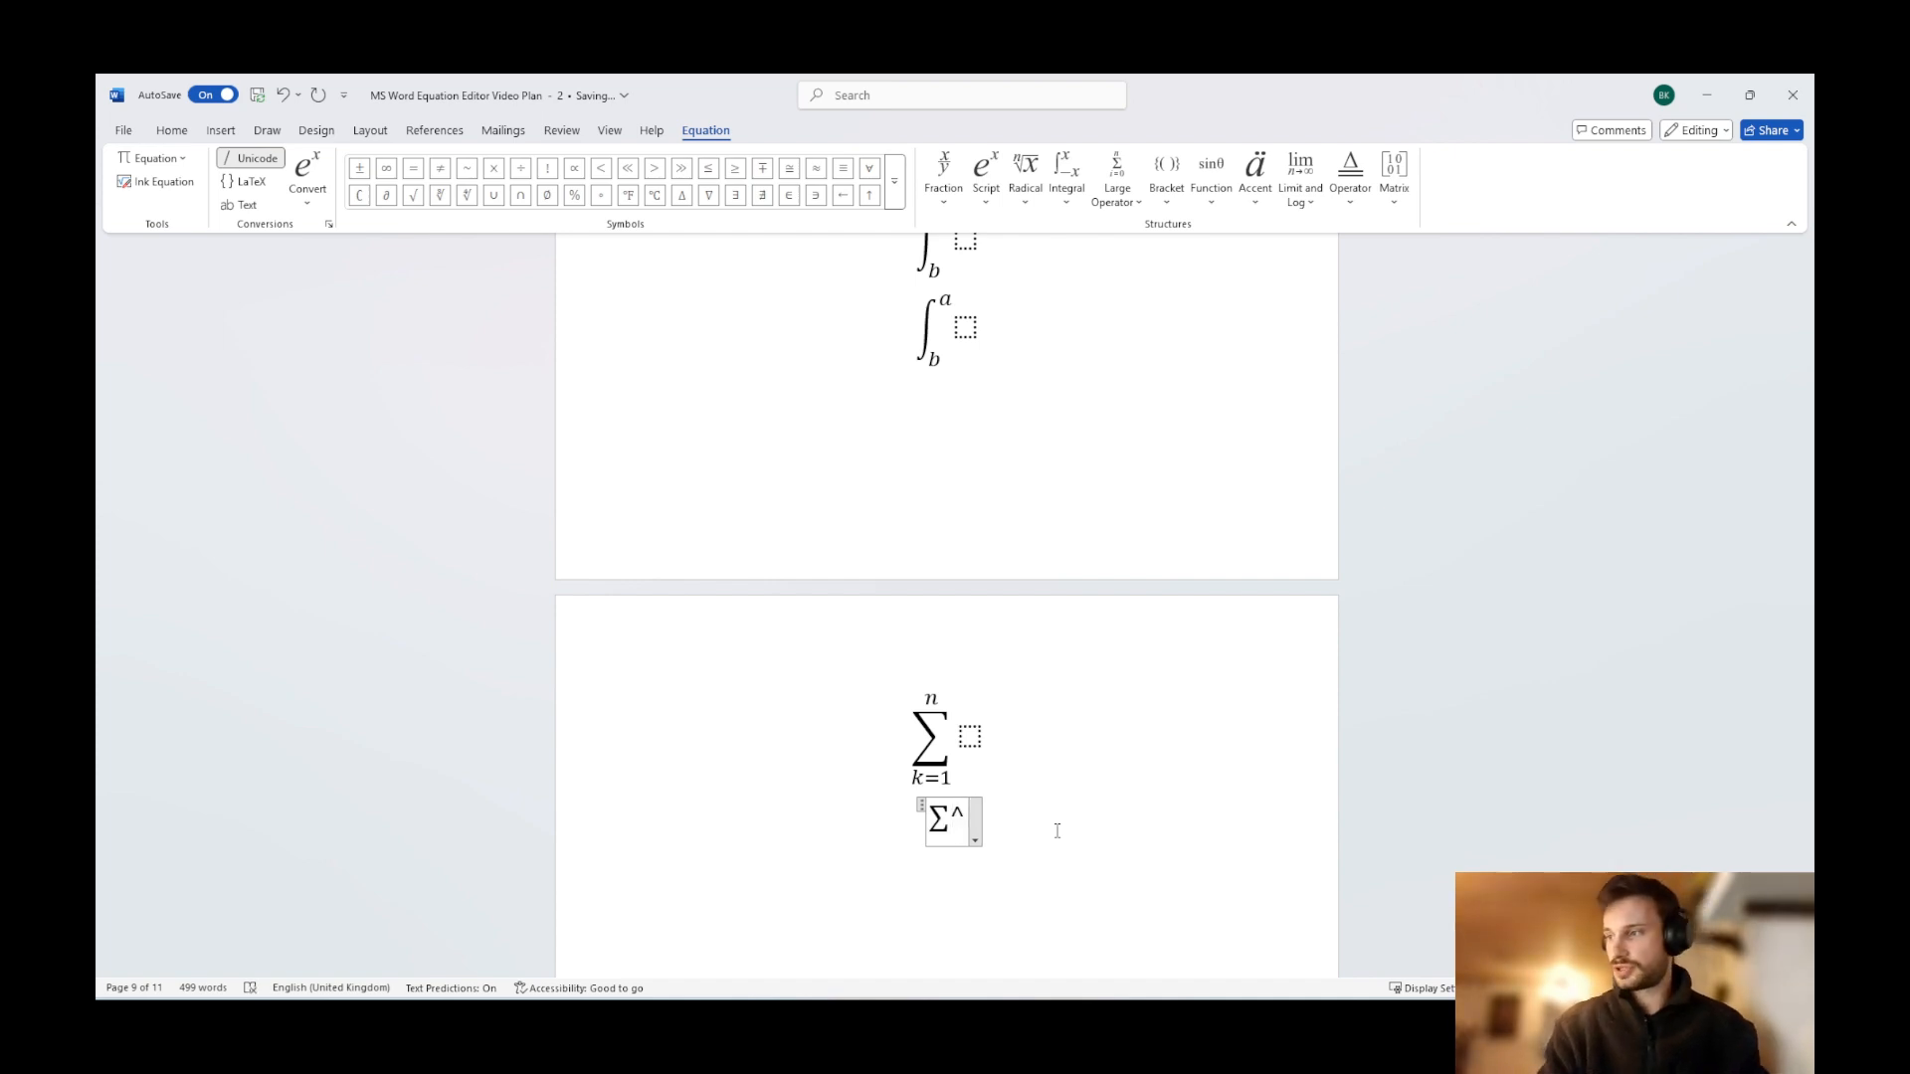
{"action": "type", "text": "n"}
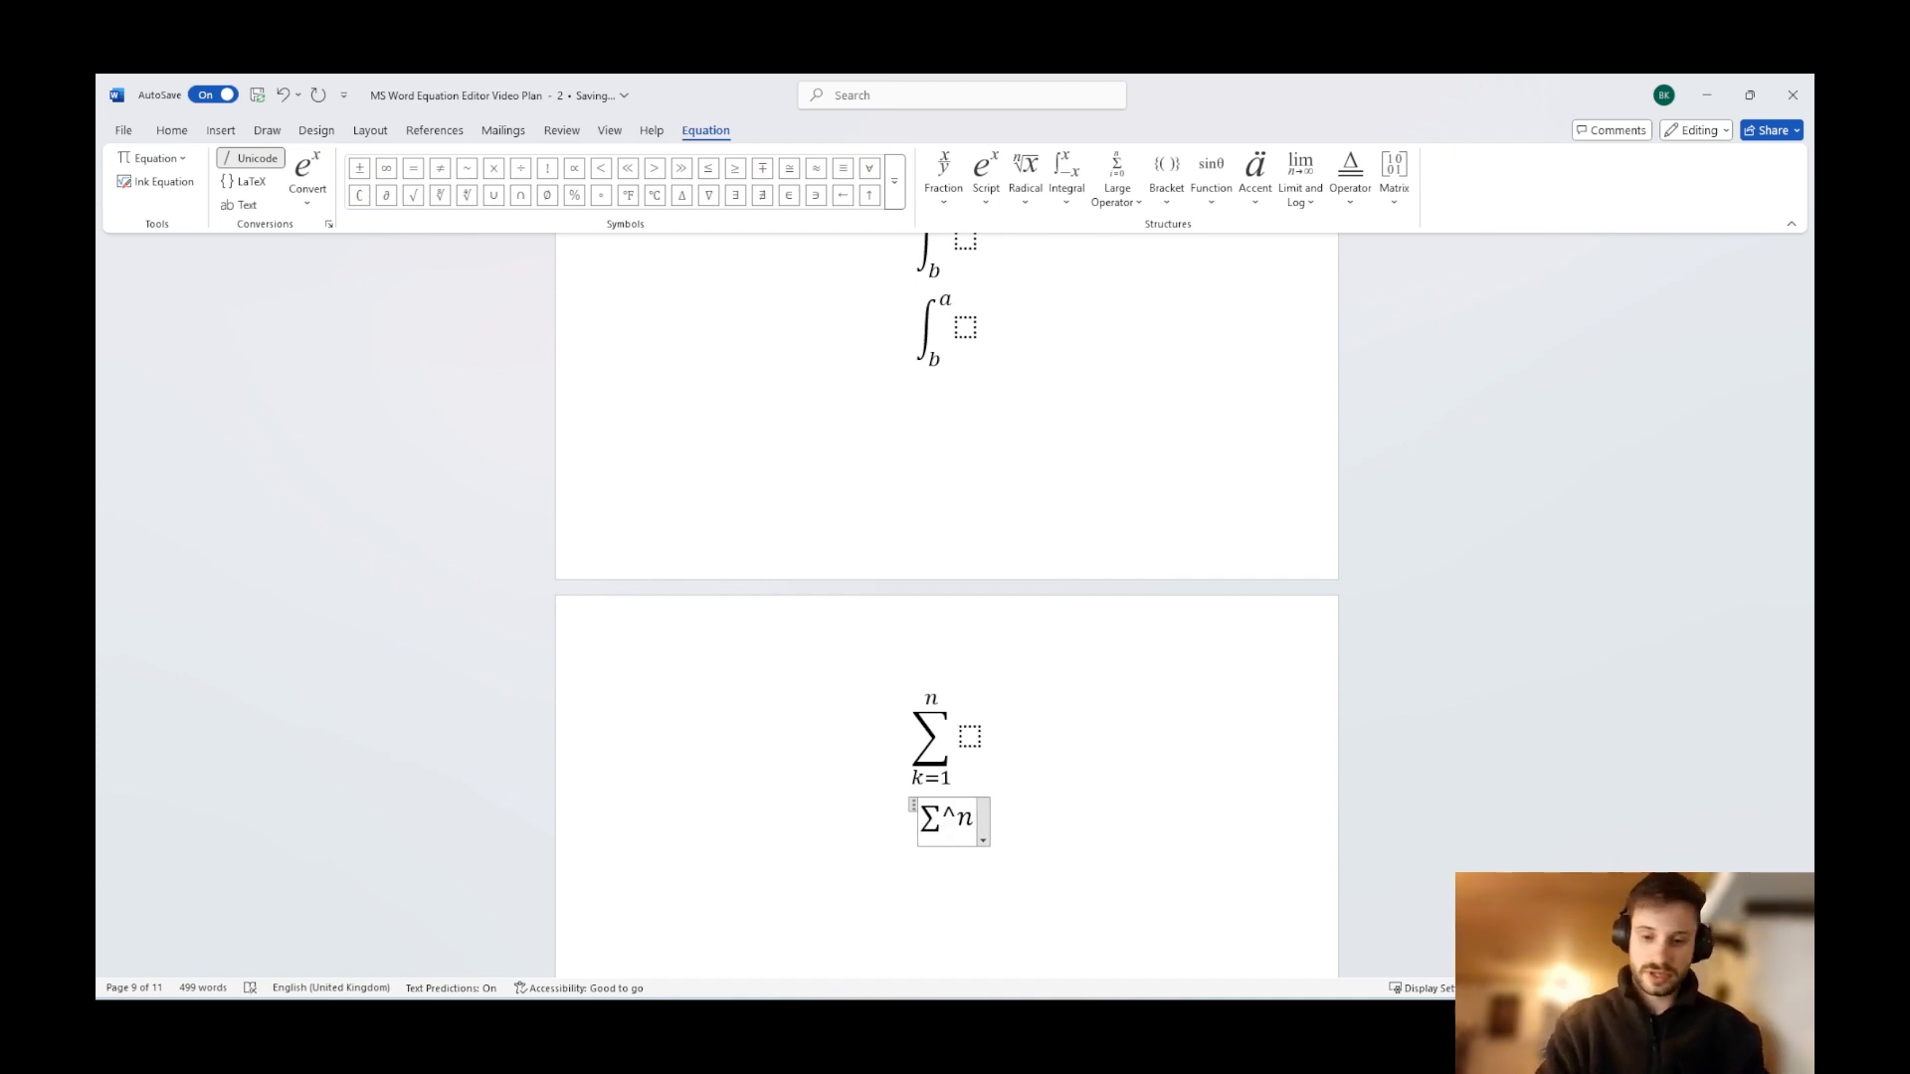
{"action": "type", "text": "_("}
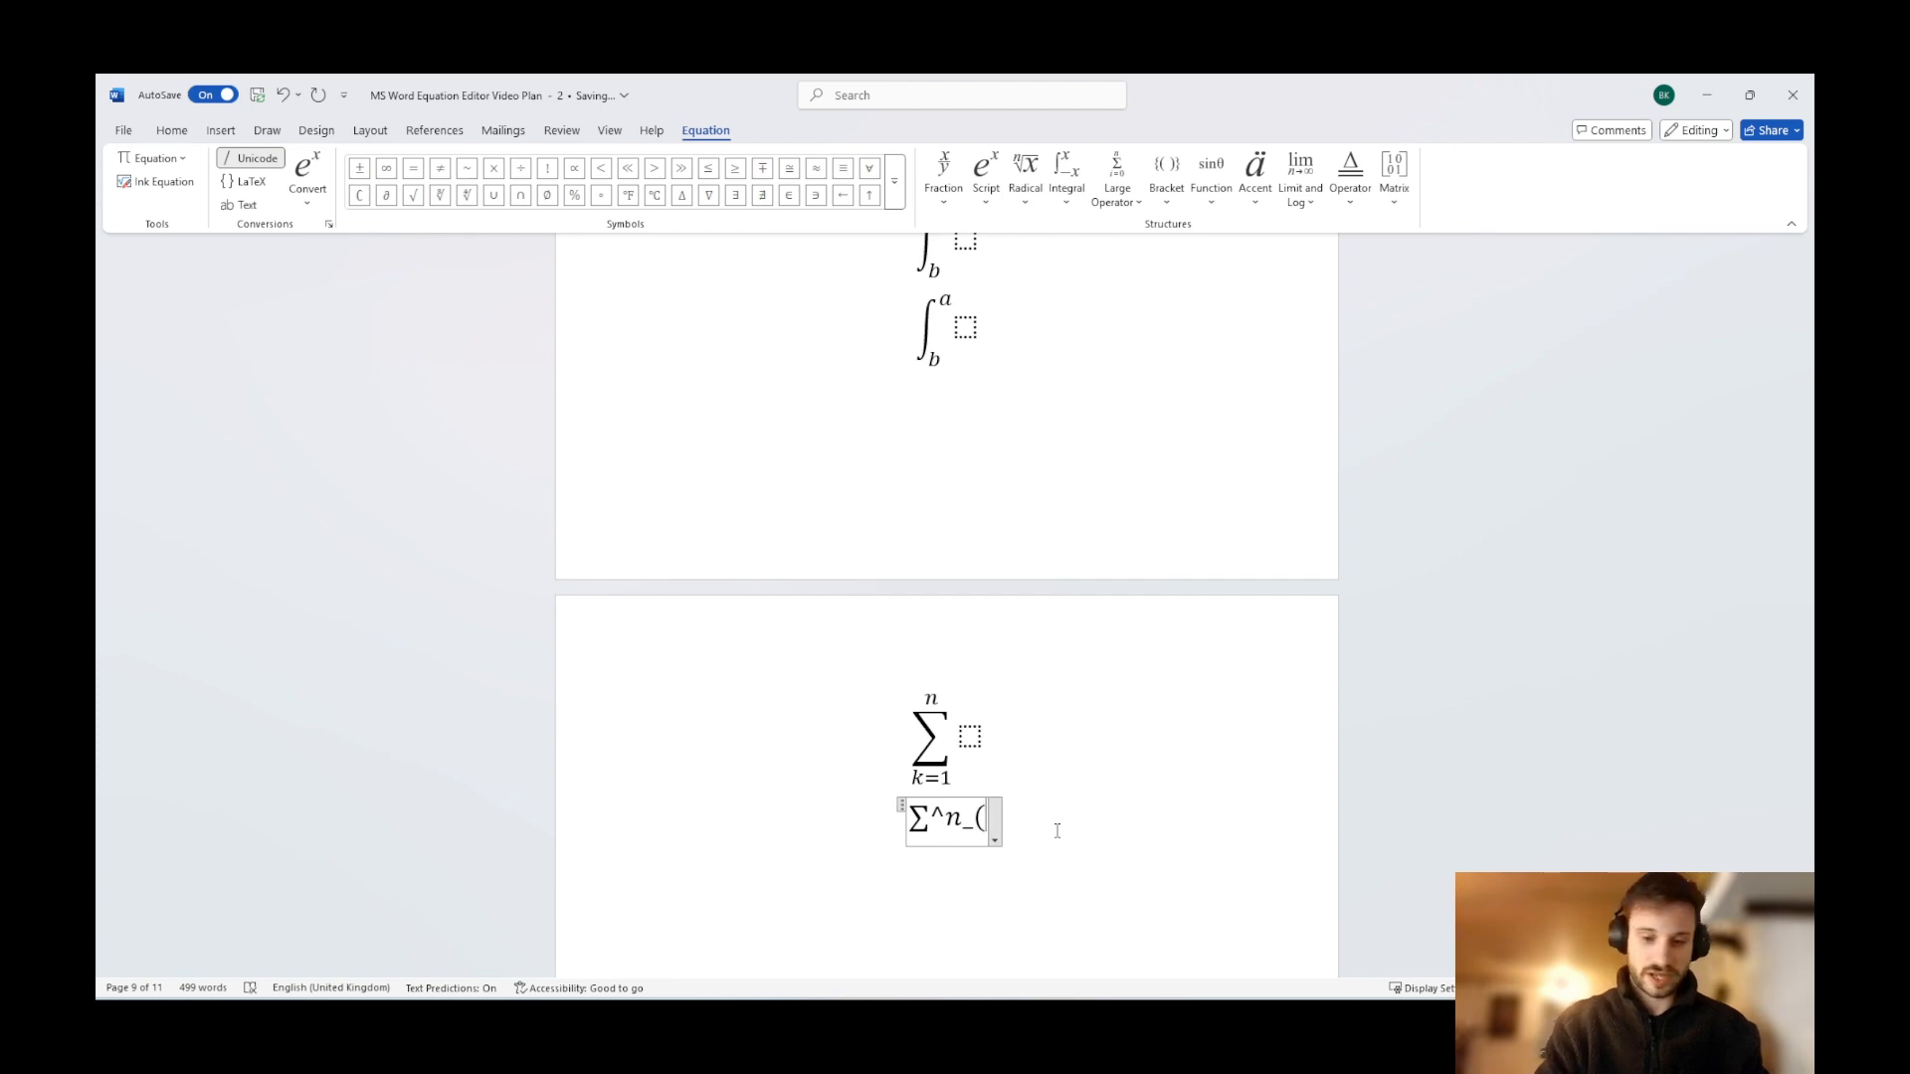
{"action": "type", "text": "k=1)"}
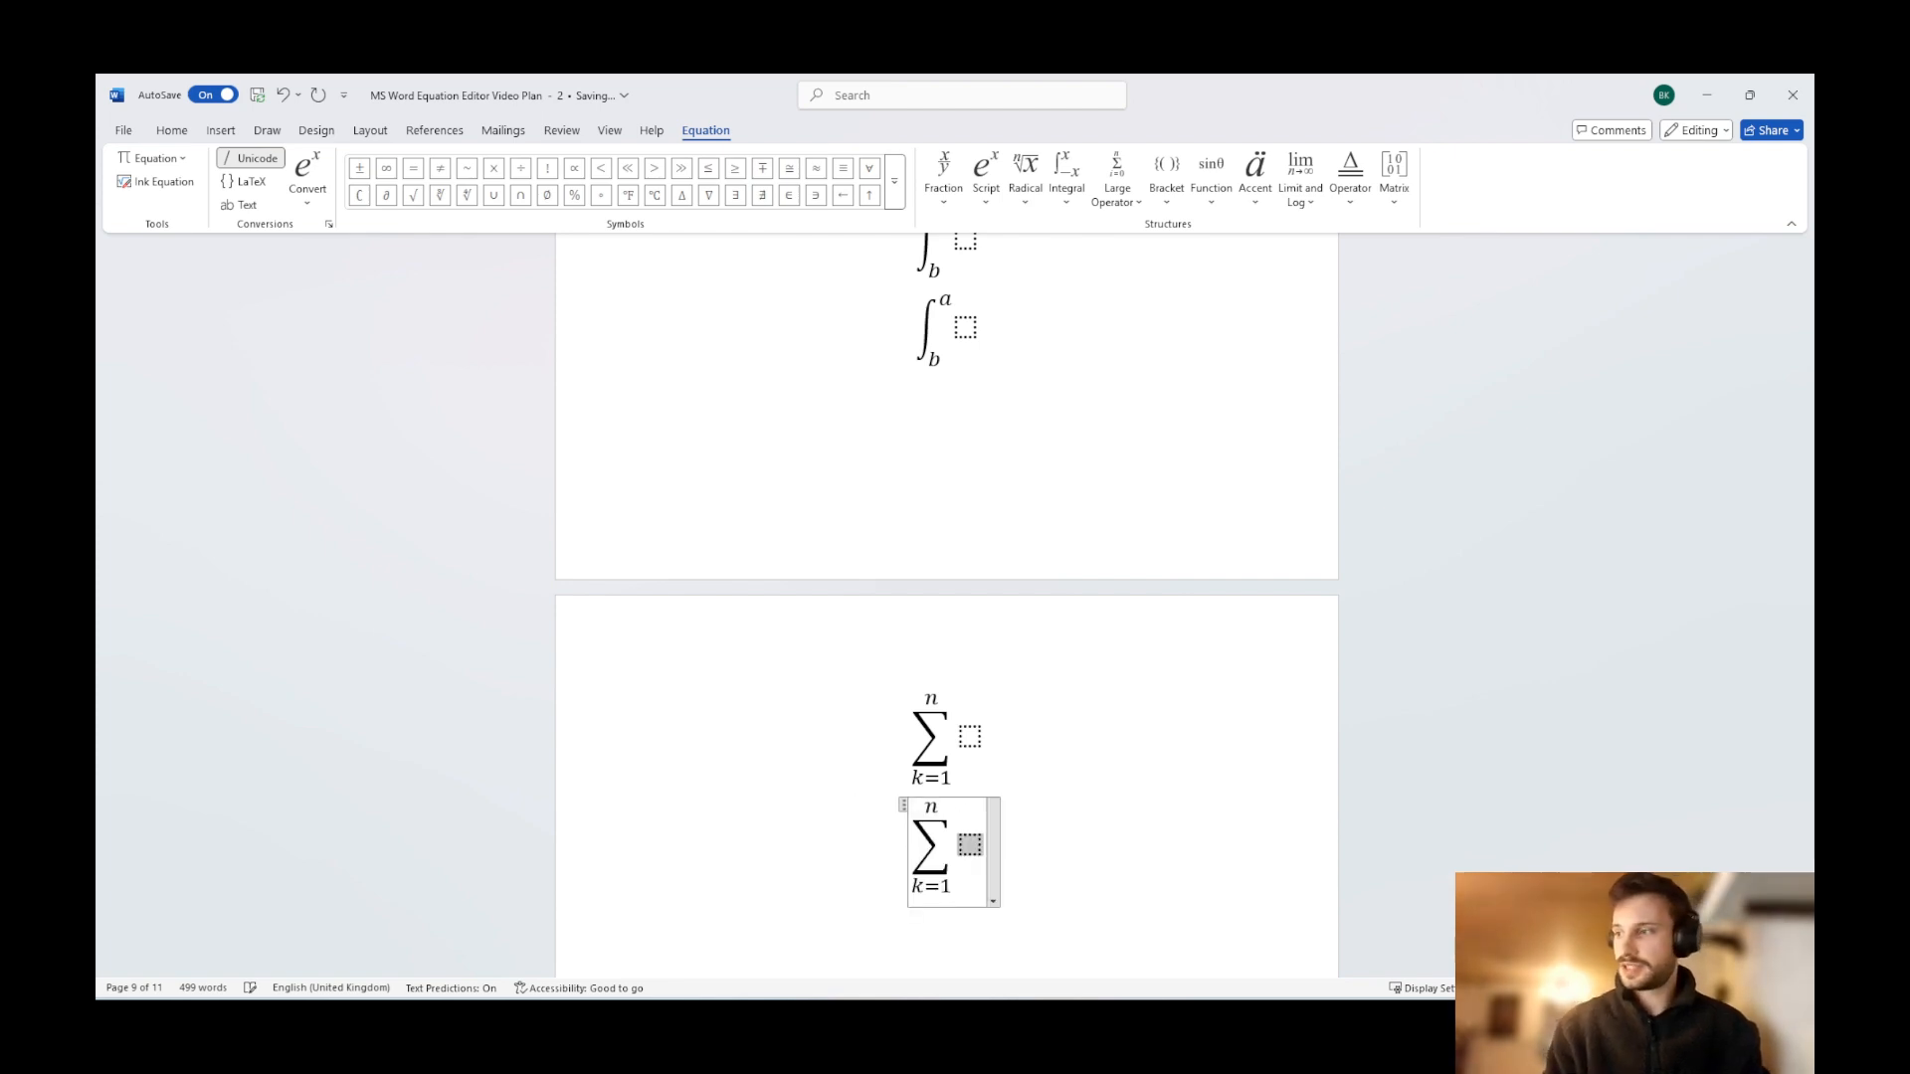
Select the blank equation under the Symbols heading and look through the full Basic Math symbol set.
{"action": "scroll", "coordinate": [1036, 712], "scroll_direction": "down", "scroll_amount": 3}
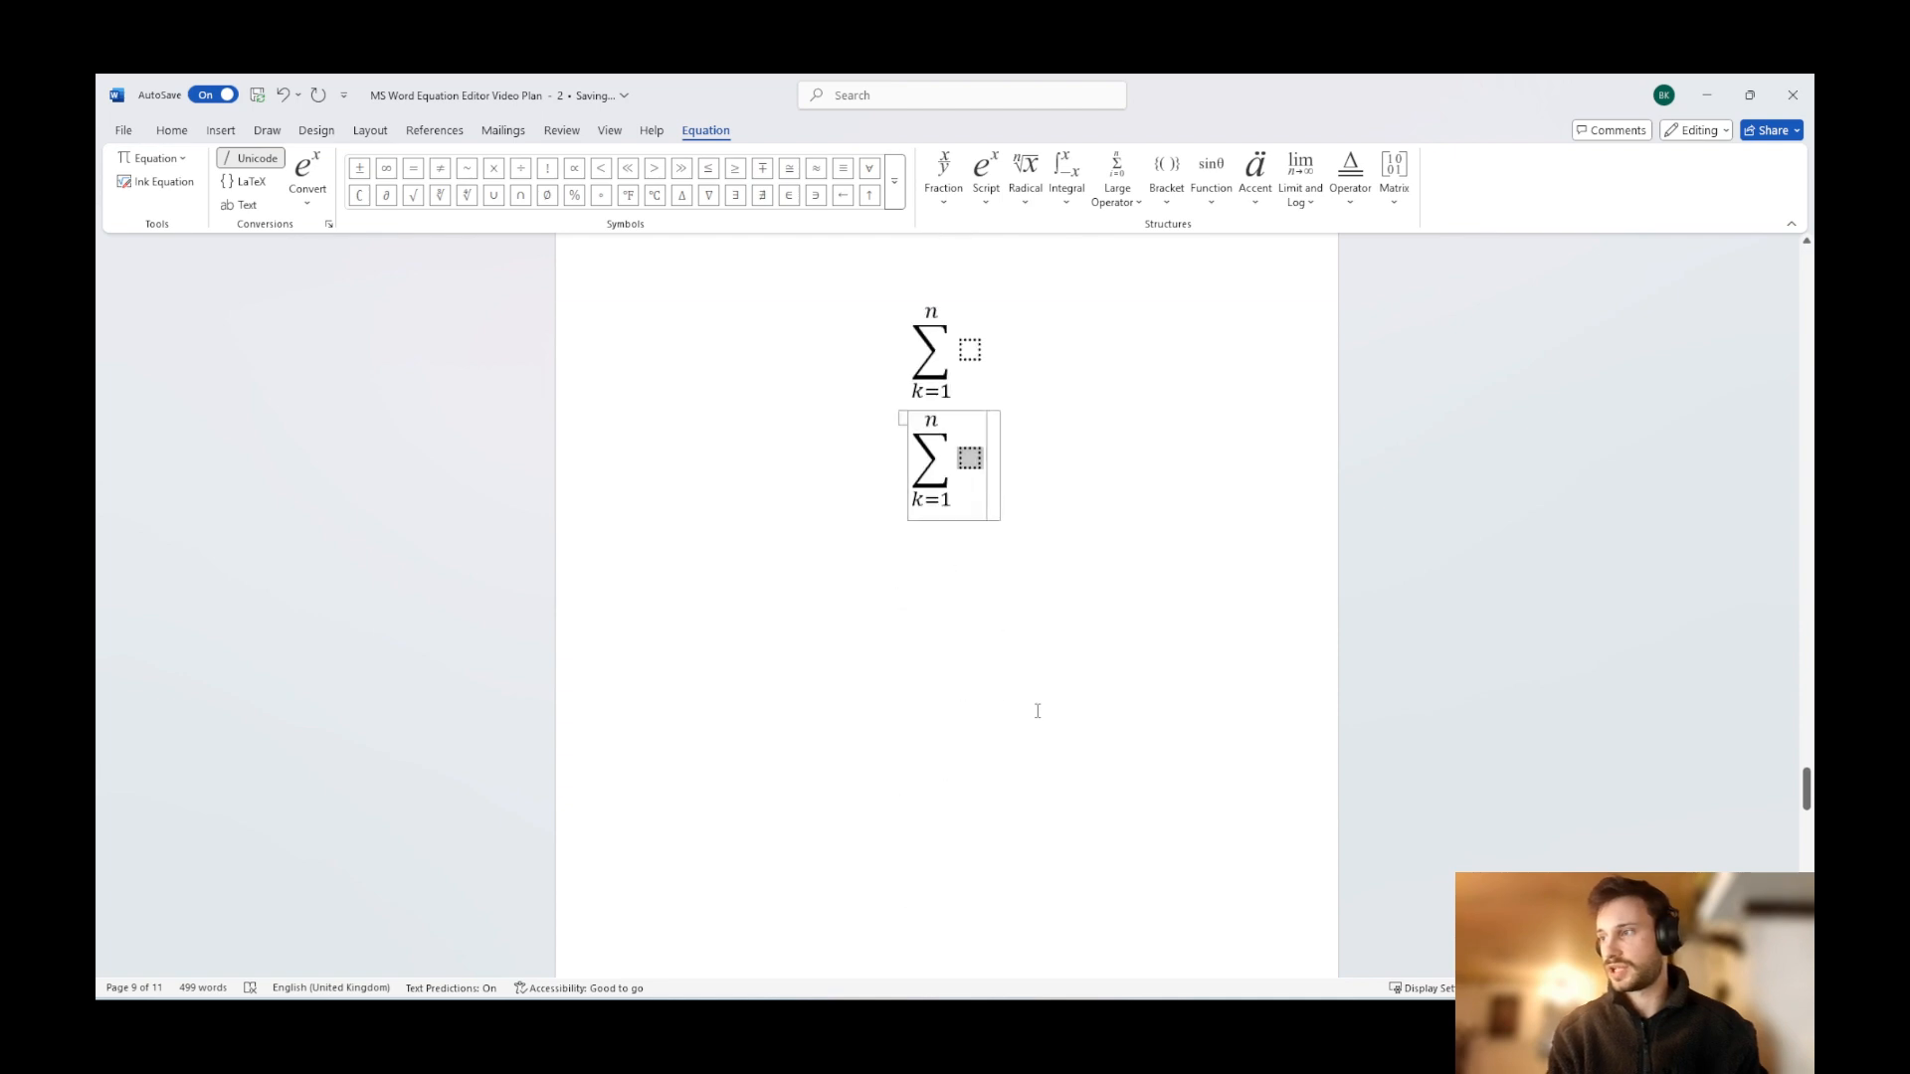
{"action": "scroll", "coordinate": [1037, 712], "scroll_direction": "down", "scroll_amount": 10}
{"action": "scroll", "coordinate": [1038, 711], "scroll_direction": "up", "scroll_amount": 4}
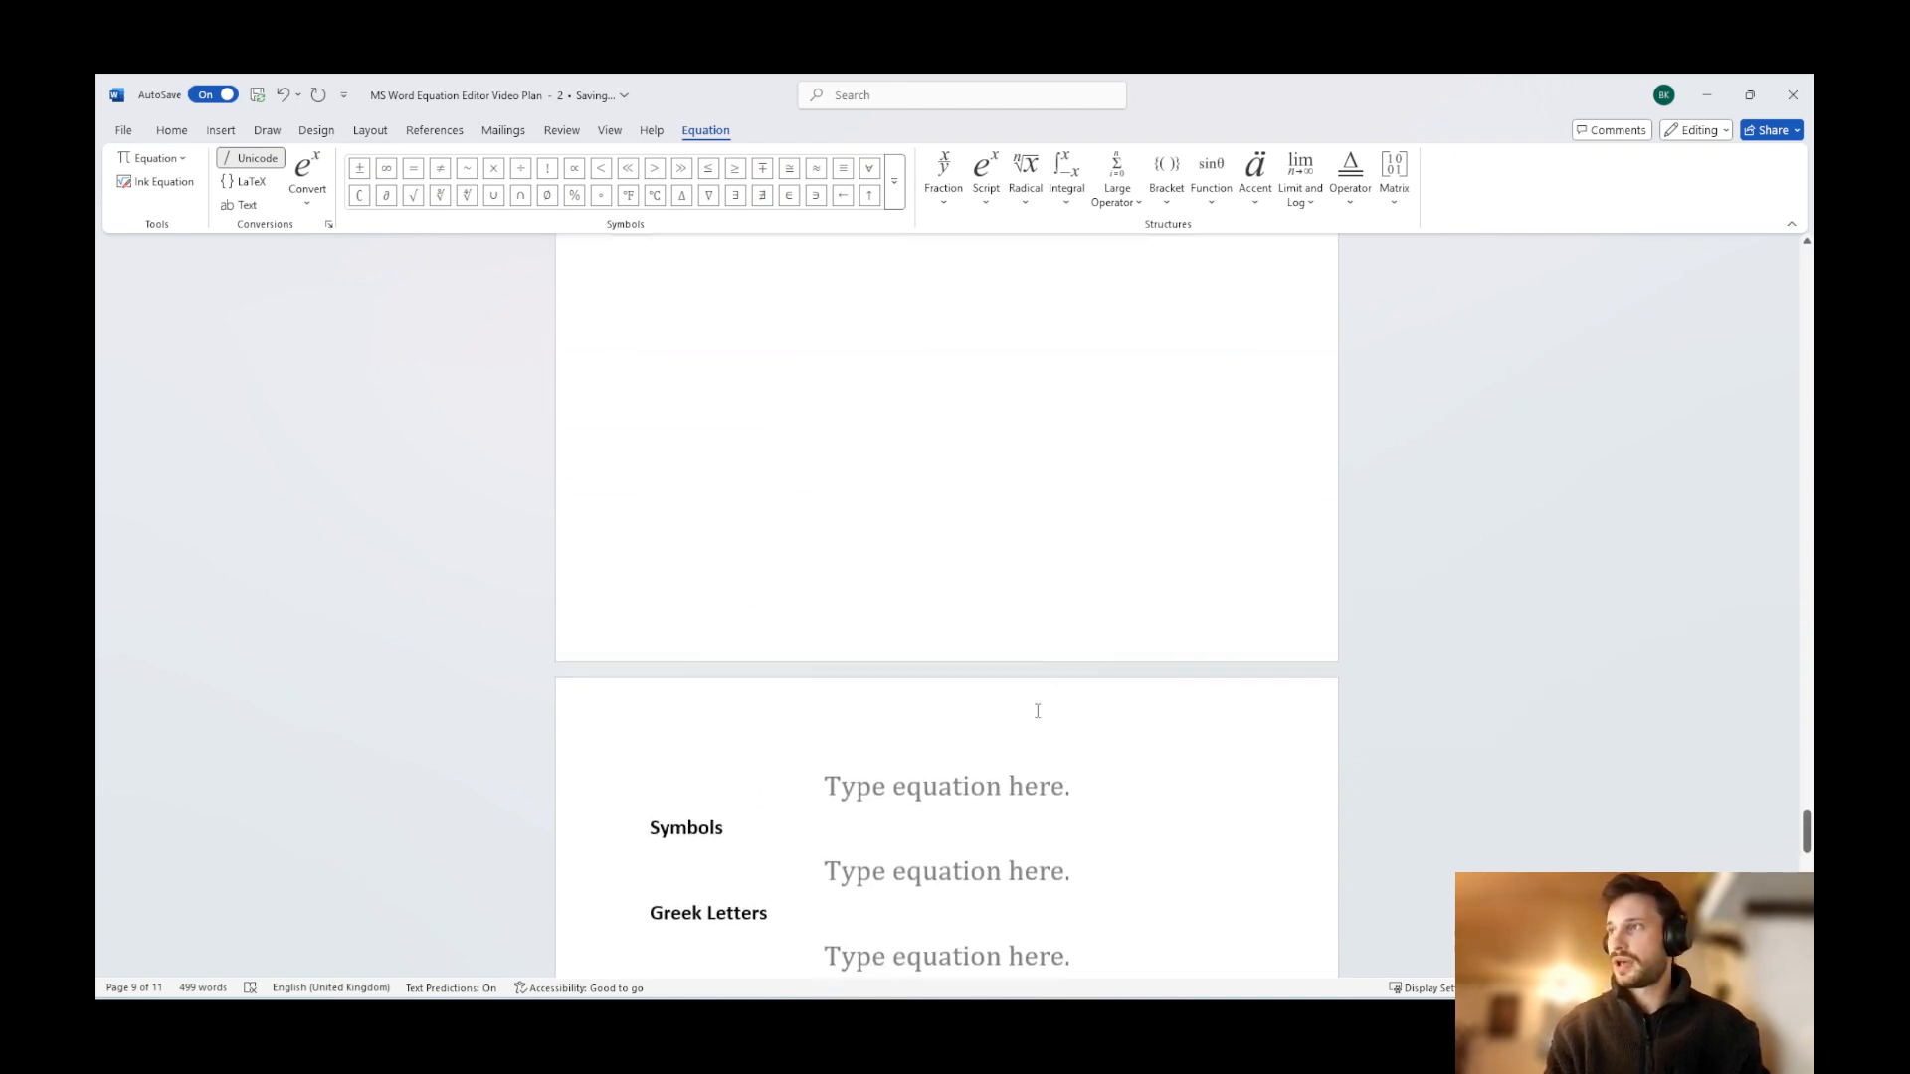
{"action": "scroll", "coordinate": [1036, 708], "scroll_direction": "up", "scroll_amount": 2}
{"action": "scroll", "coordinate": [1036, 709], "scroll_direction": "down", "scroll_amount": 4}
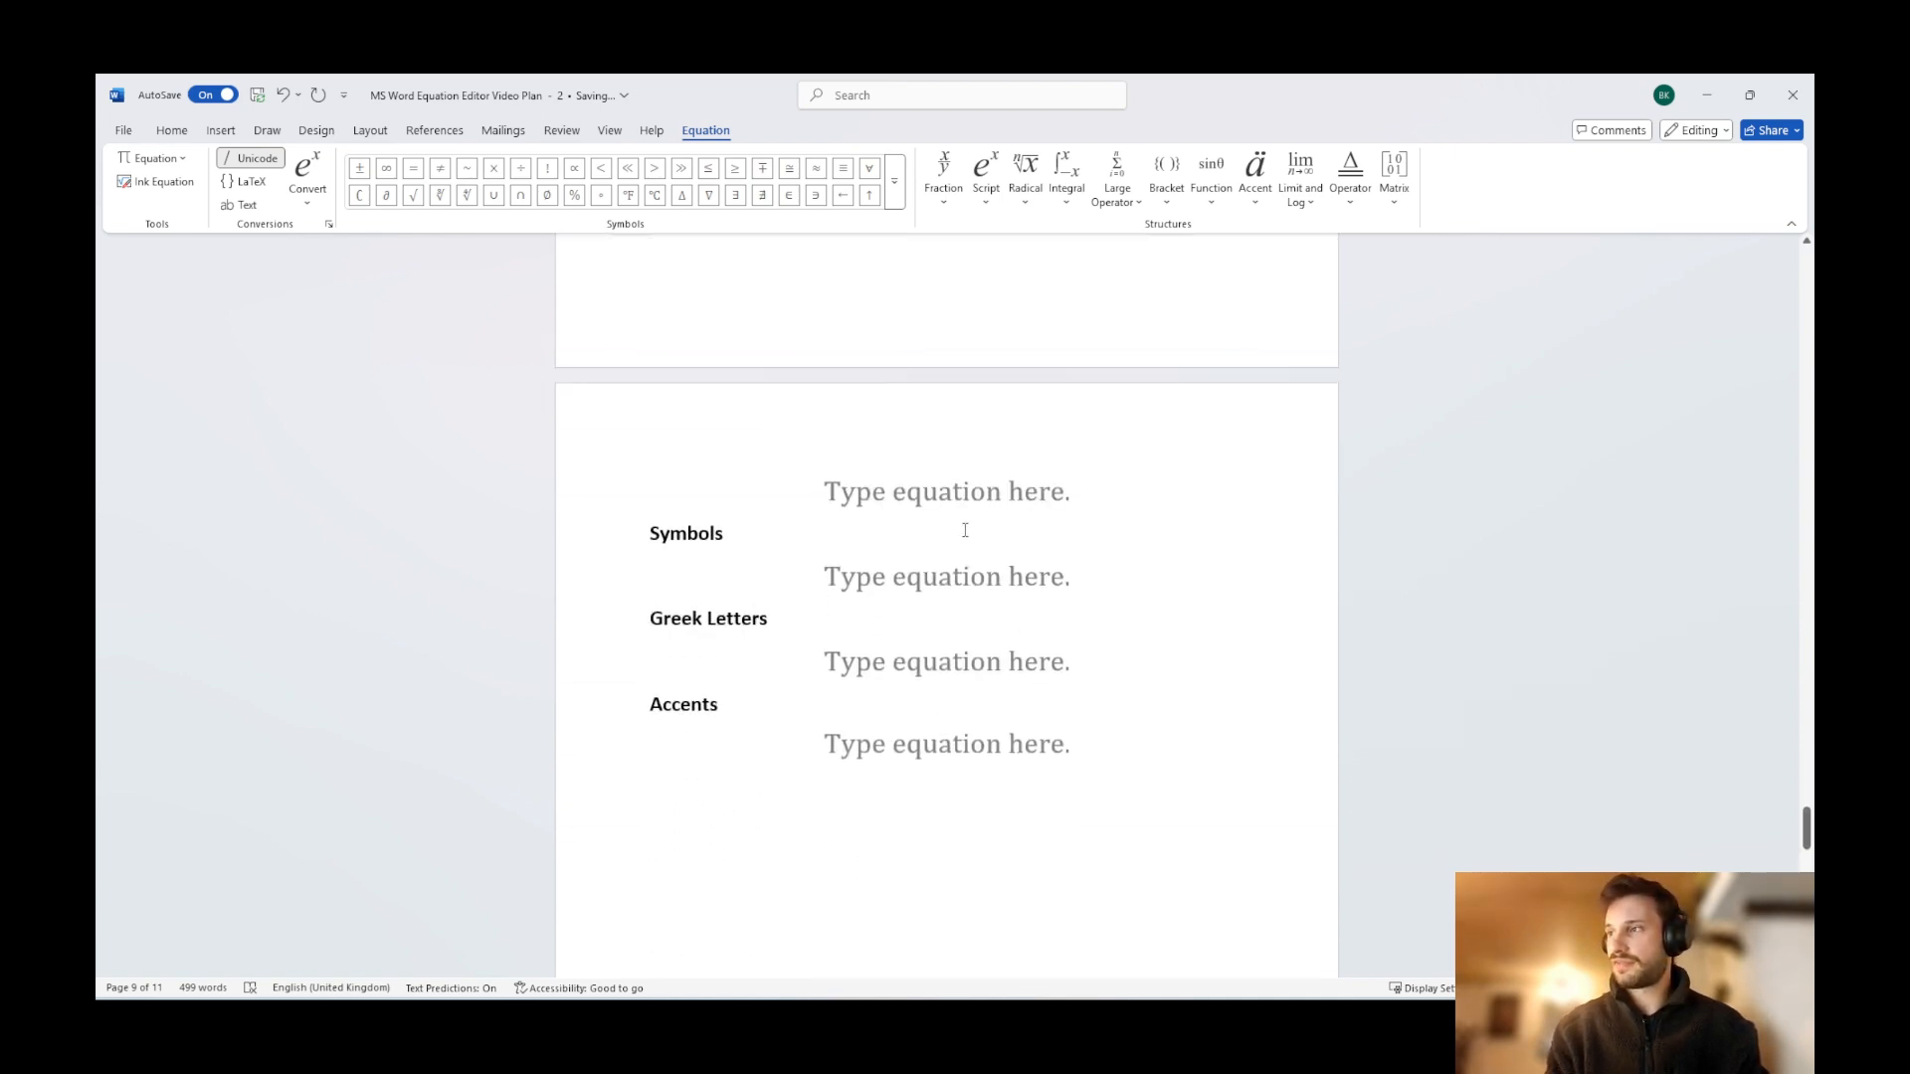
{"action": "left_click", "coordinate": [1087, 505]}
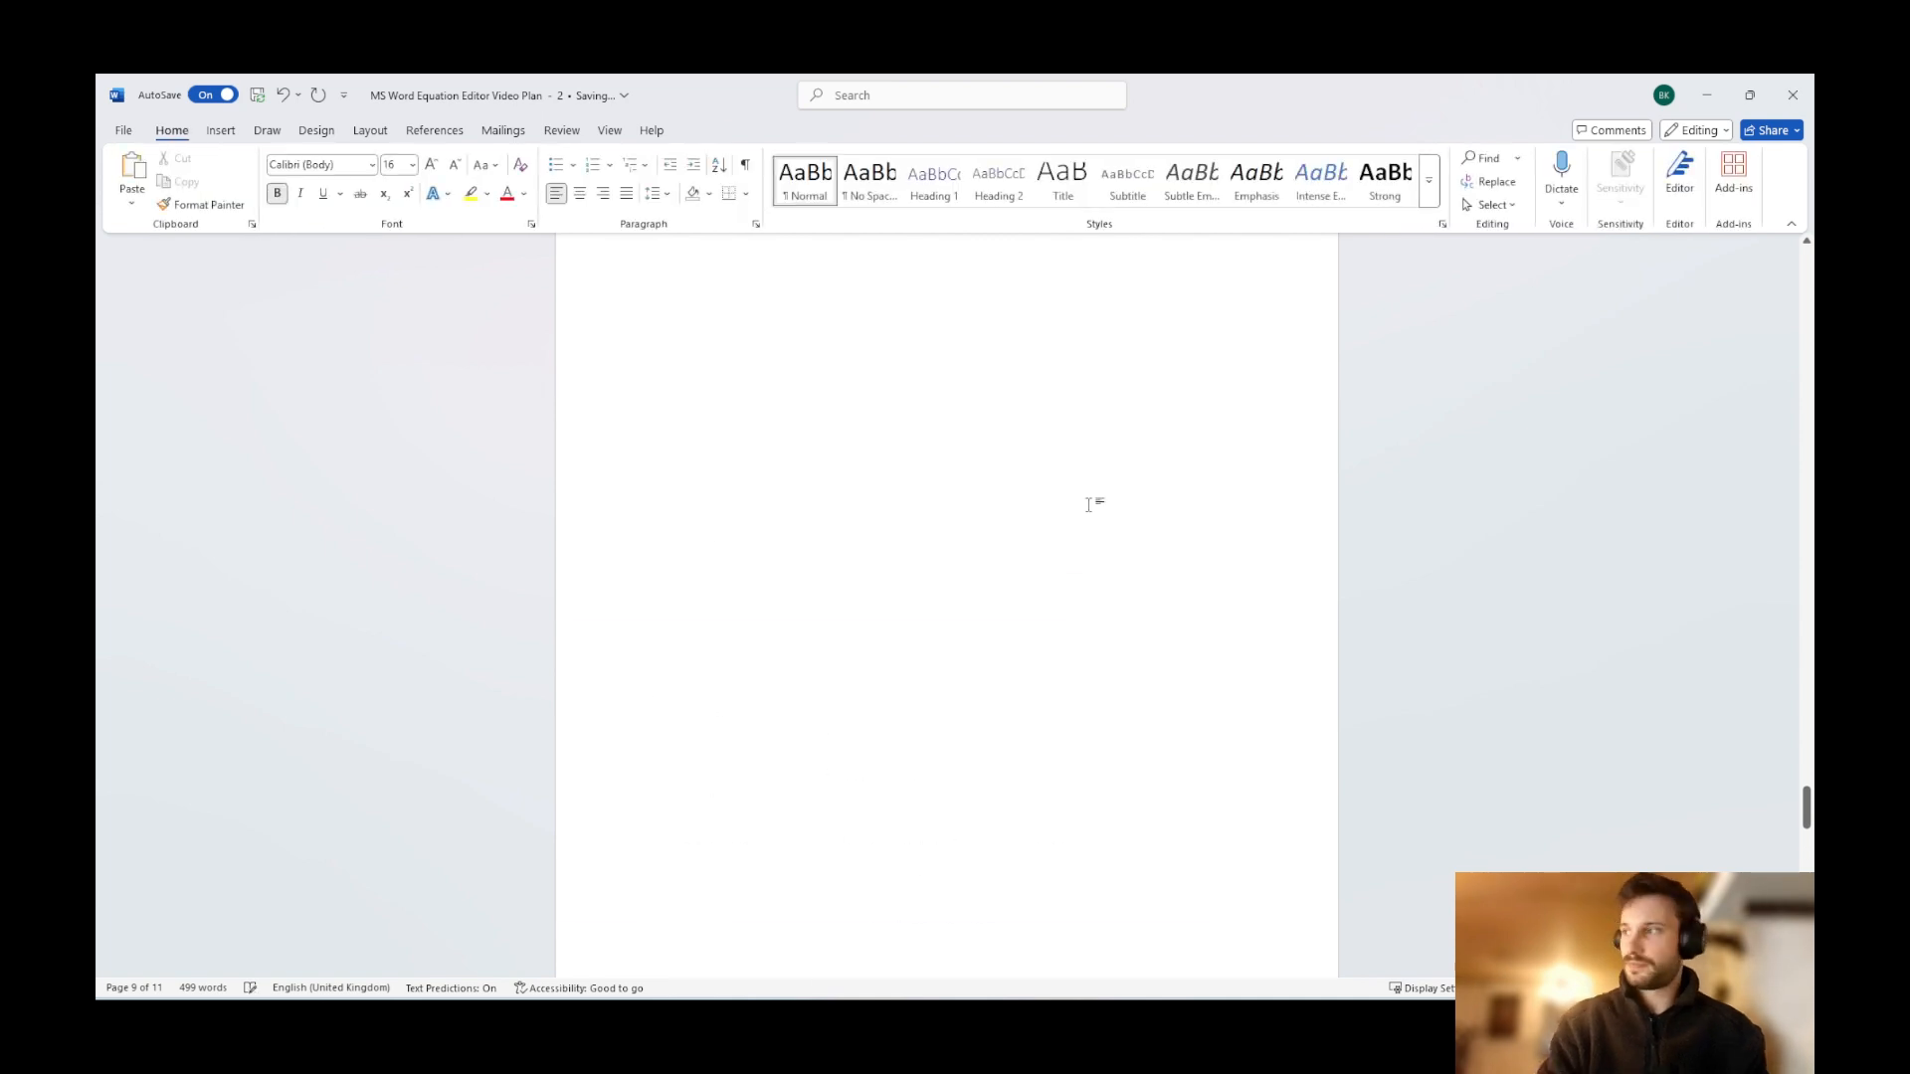
{"action": "scroll", "coordinate": [1089, 504], "scroll_direction": "down", "scroll_amount": 7}
{"action": "scroll", "coordinate": [1090, 505], "scroll_direction": "up", "scroll_amount": 1}
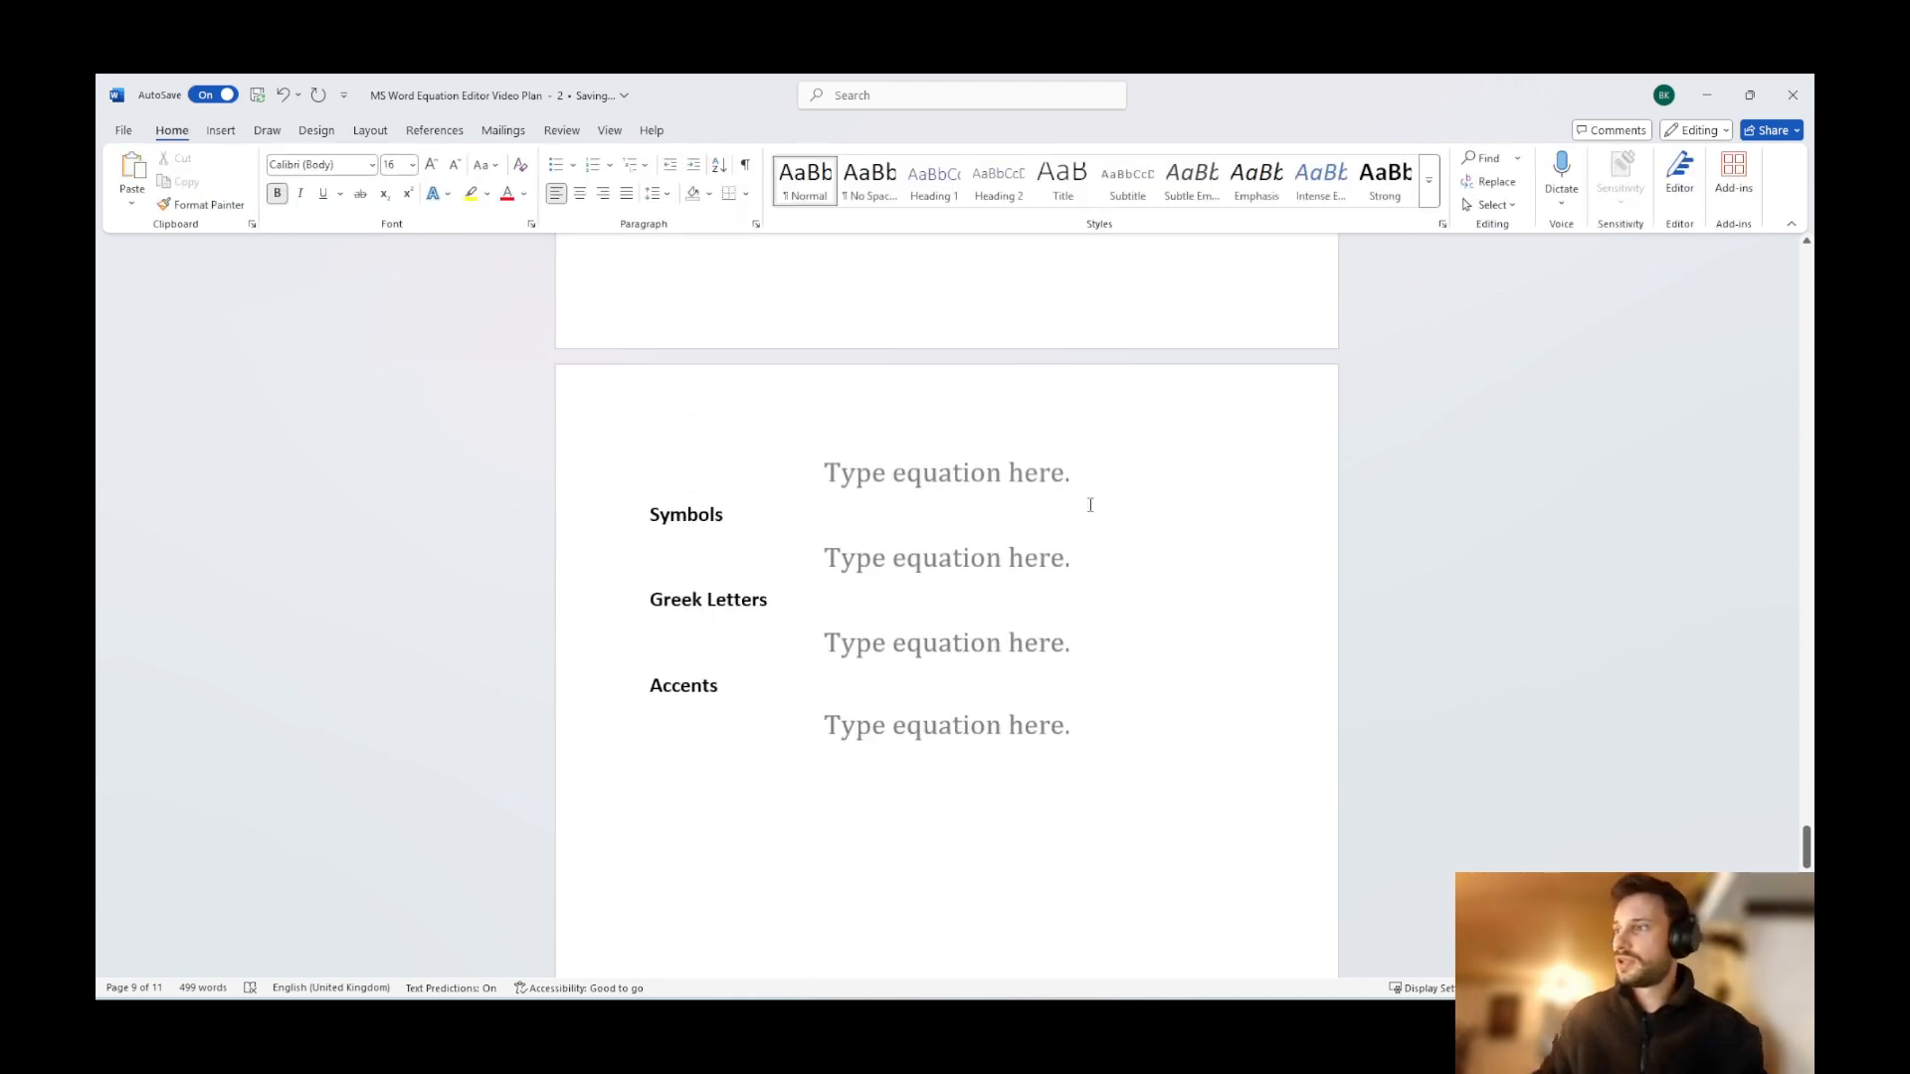
{"action": "left_click", "coordinate": [916, 565]}
{"action": "scroll", "coordinate": [920, 577], "scroll_direction": "down", "scroll_amount": 2}
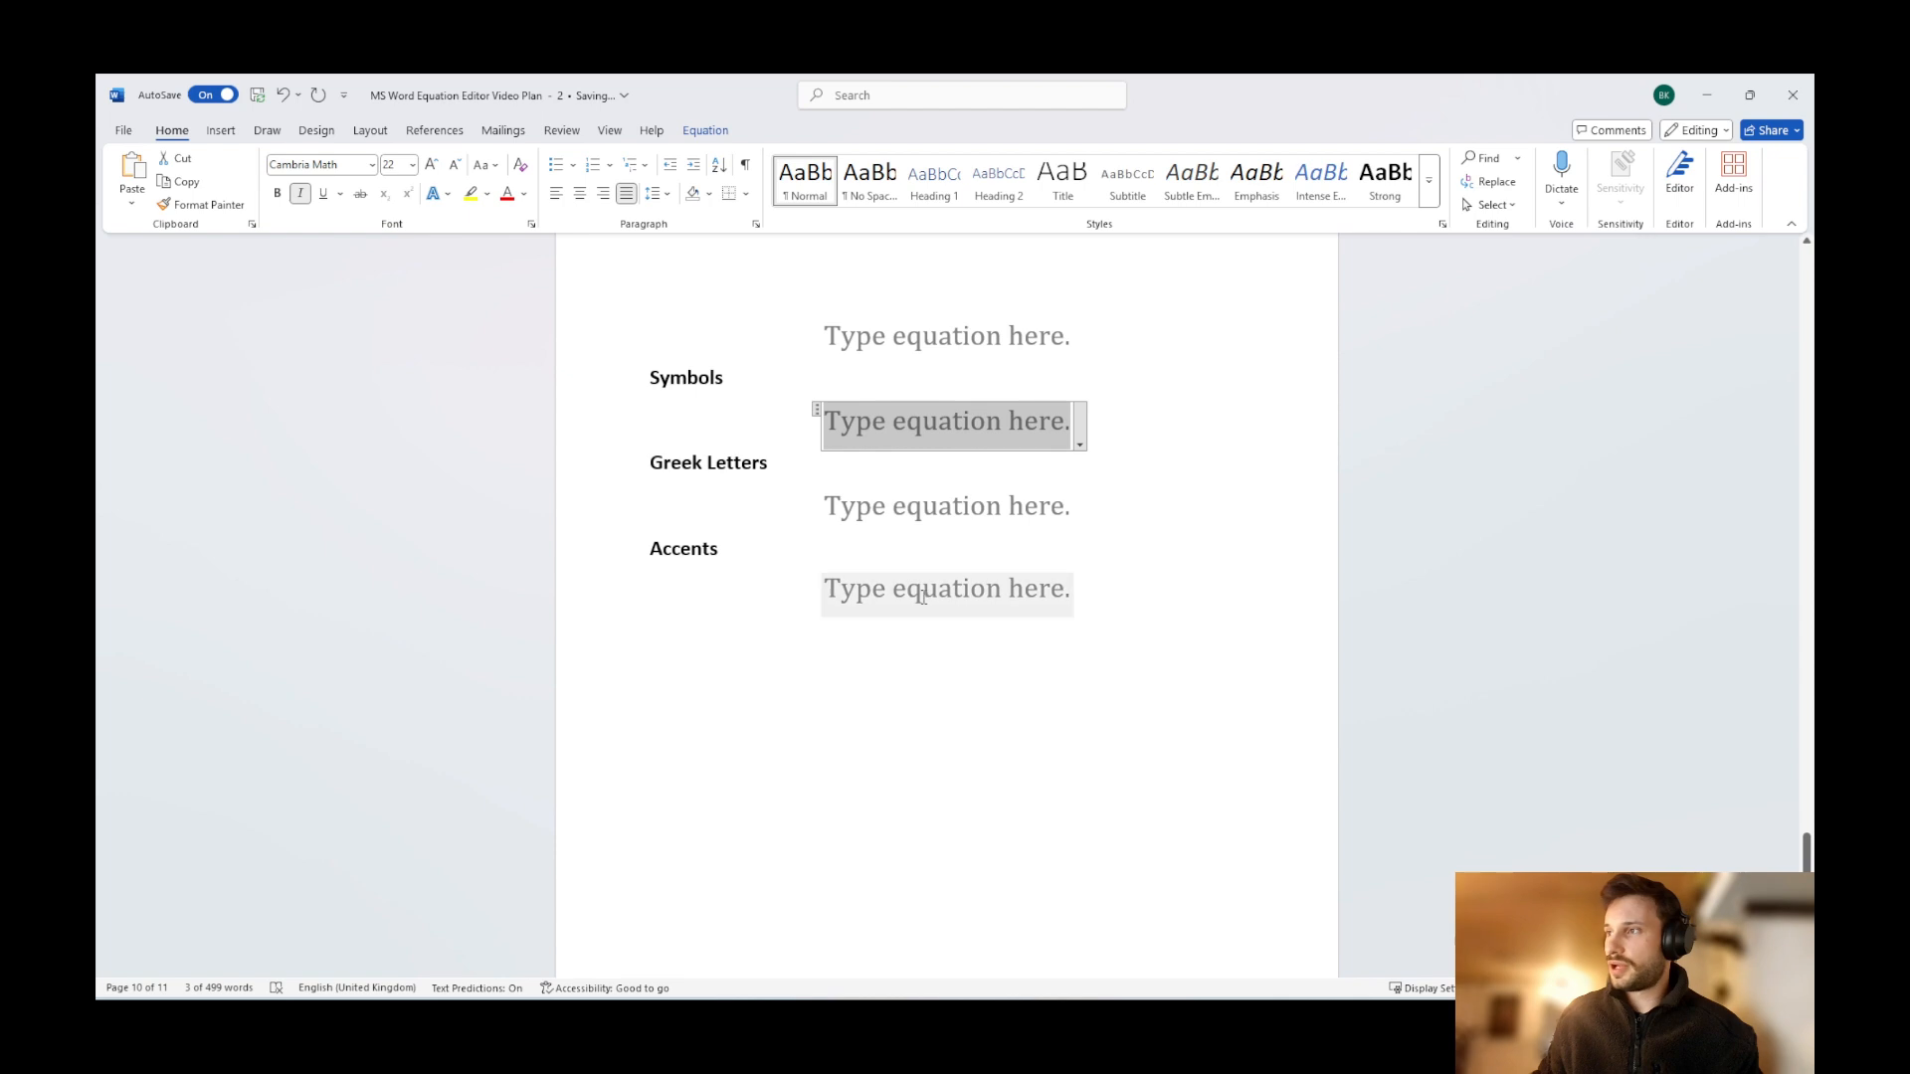
{"action": "left_click", "coordinate": [705, 130]}
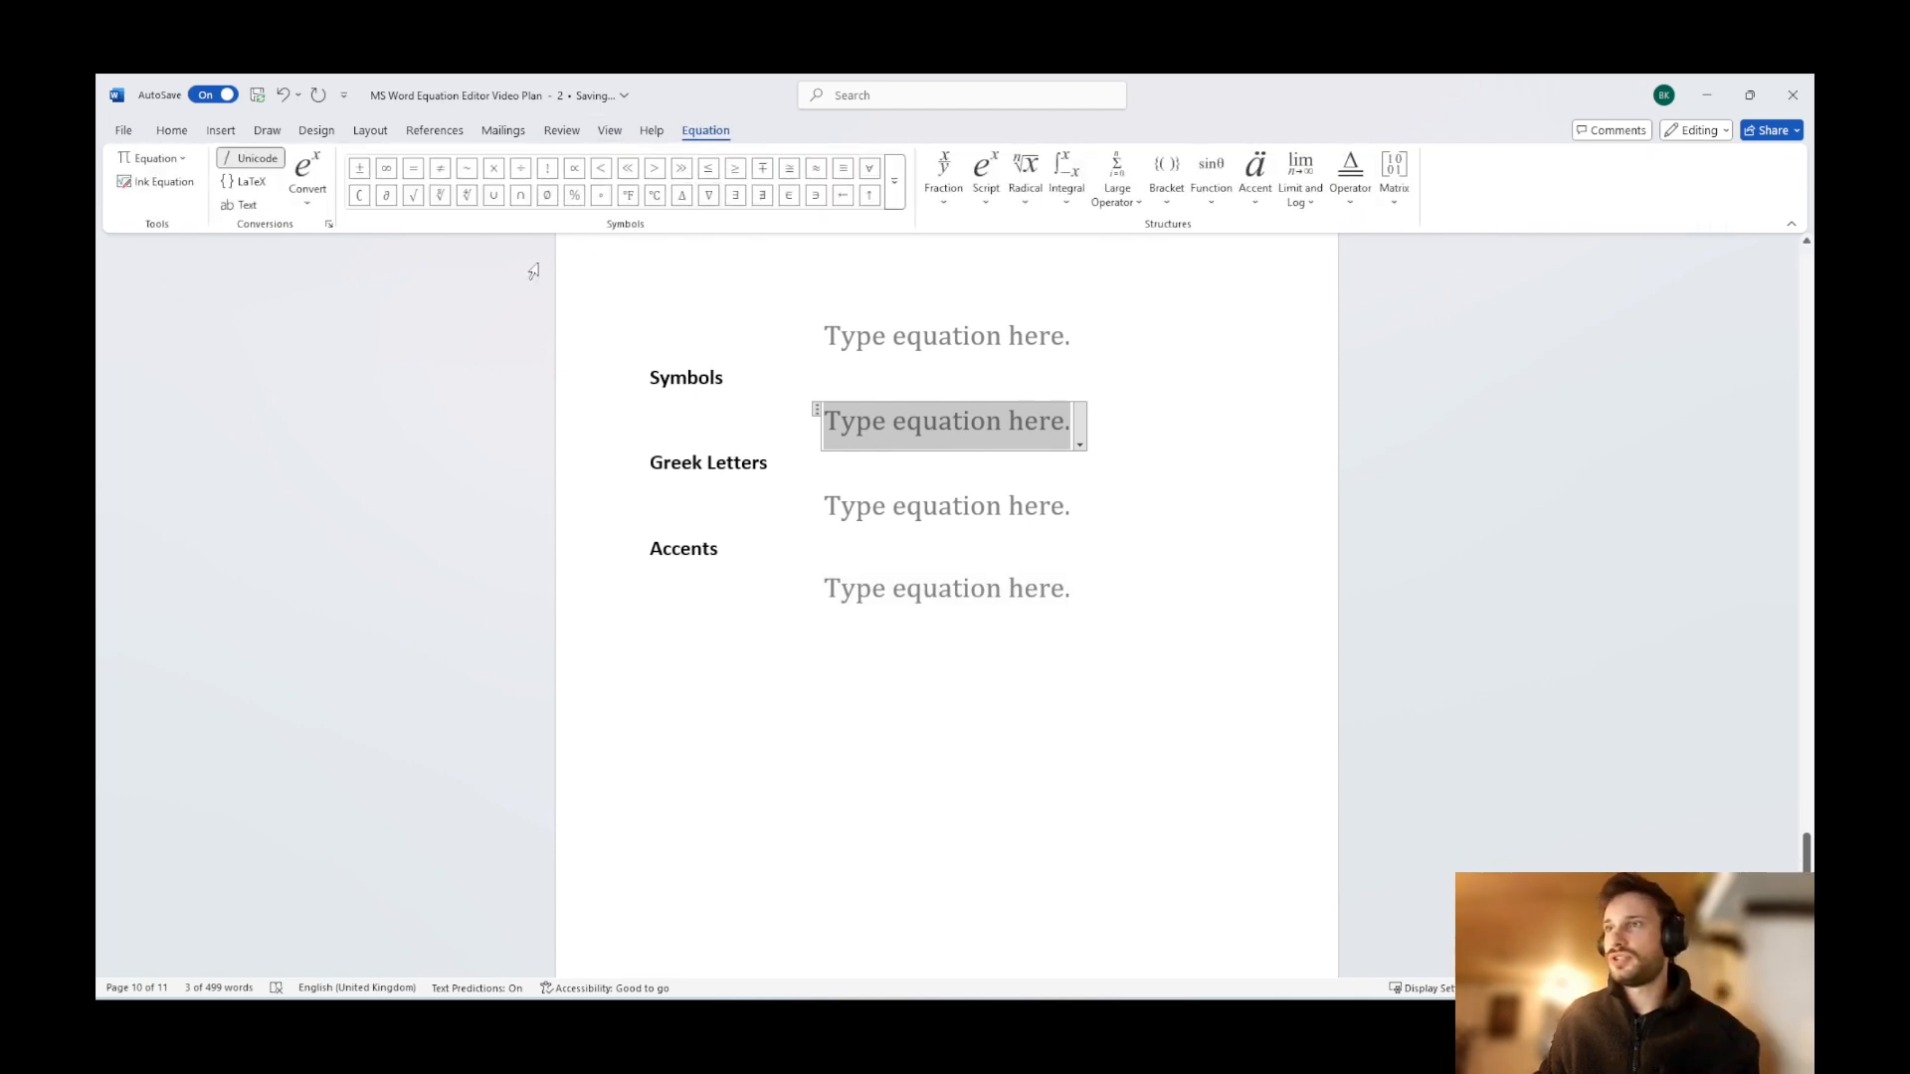
{"action": "left_click", "coordinate": [892, 197]}
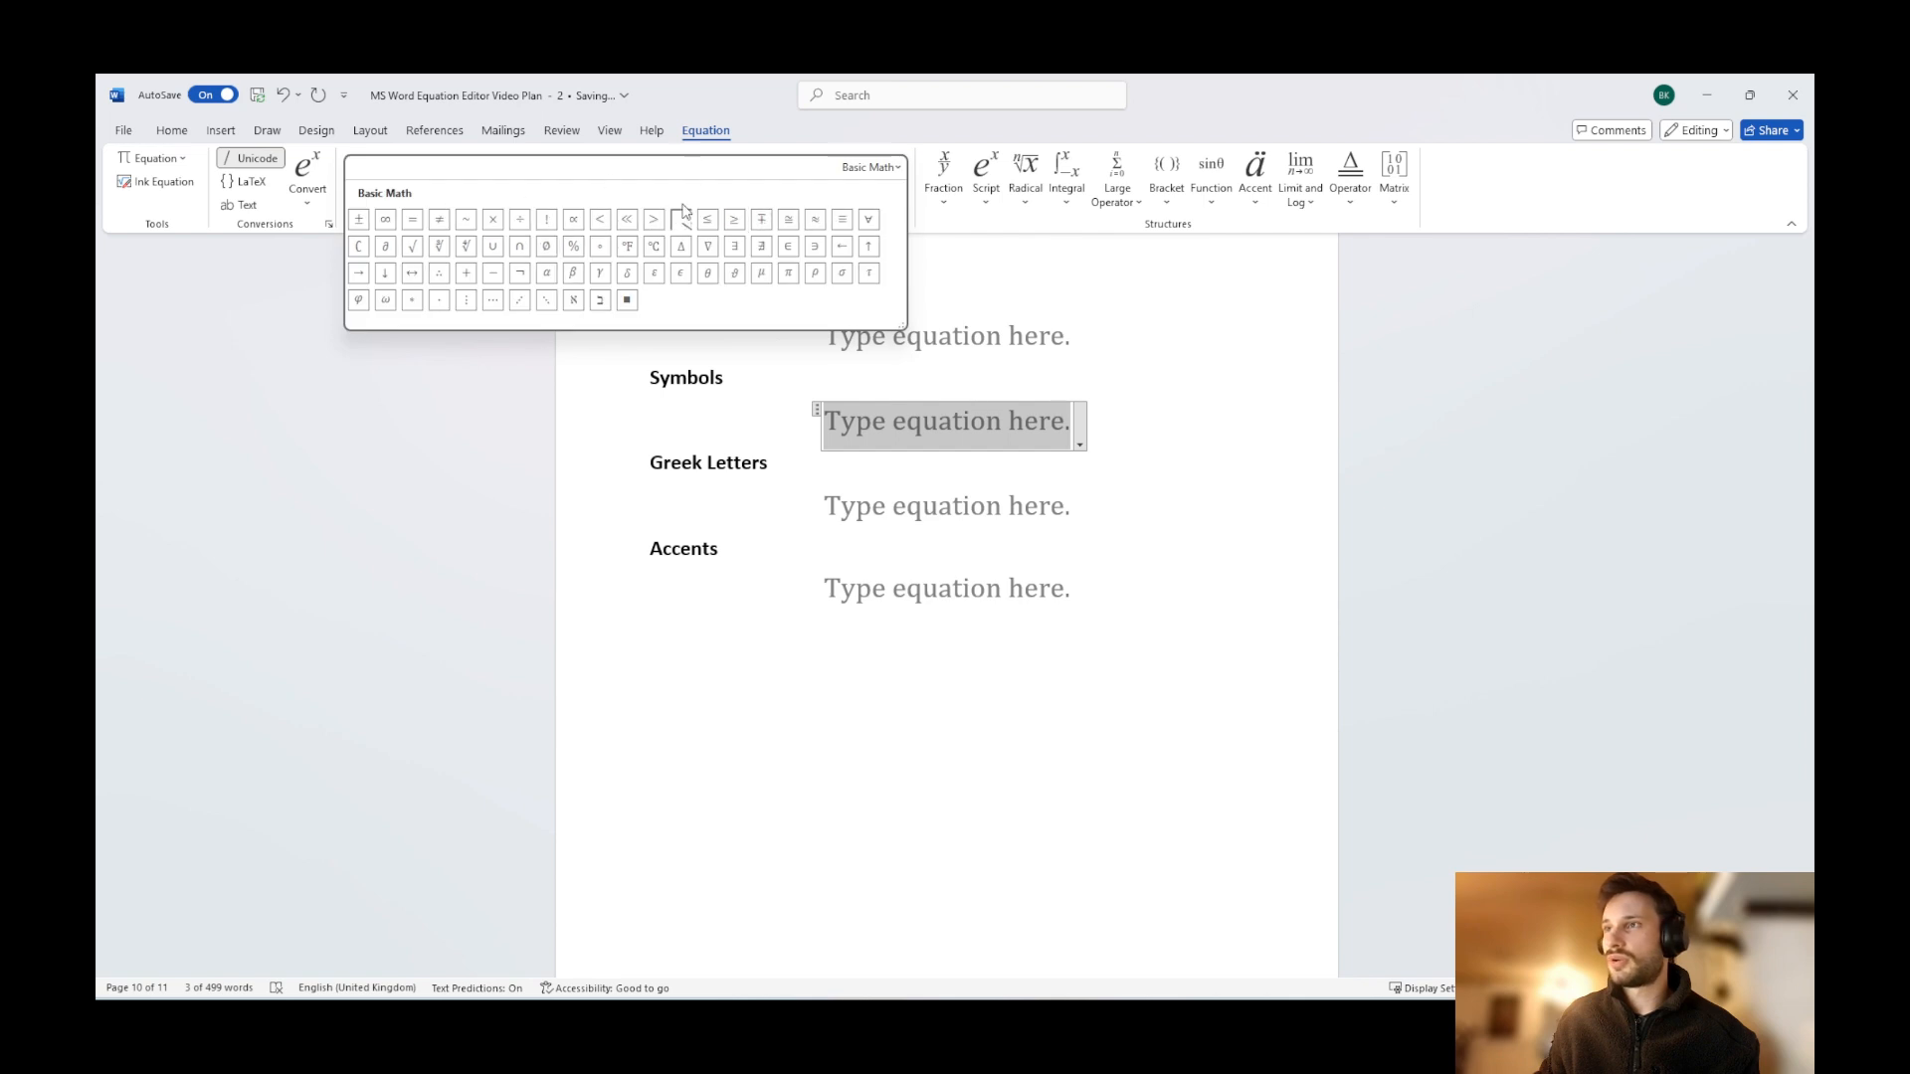
{"action": "left_click", "coordinate": [862, 450]}
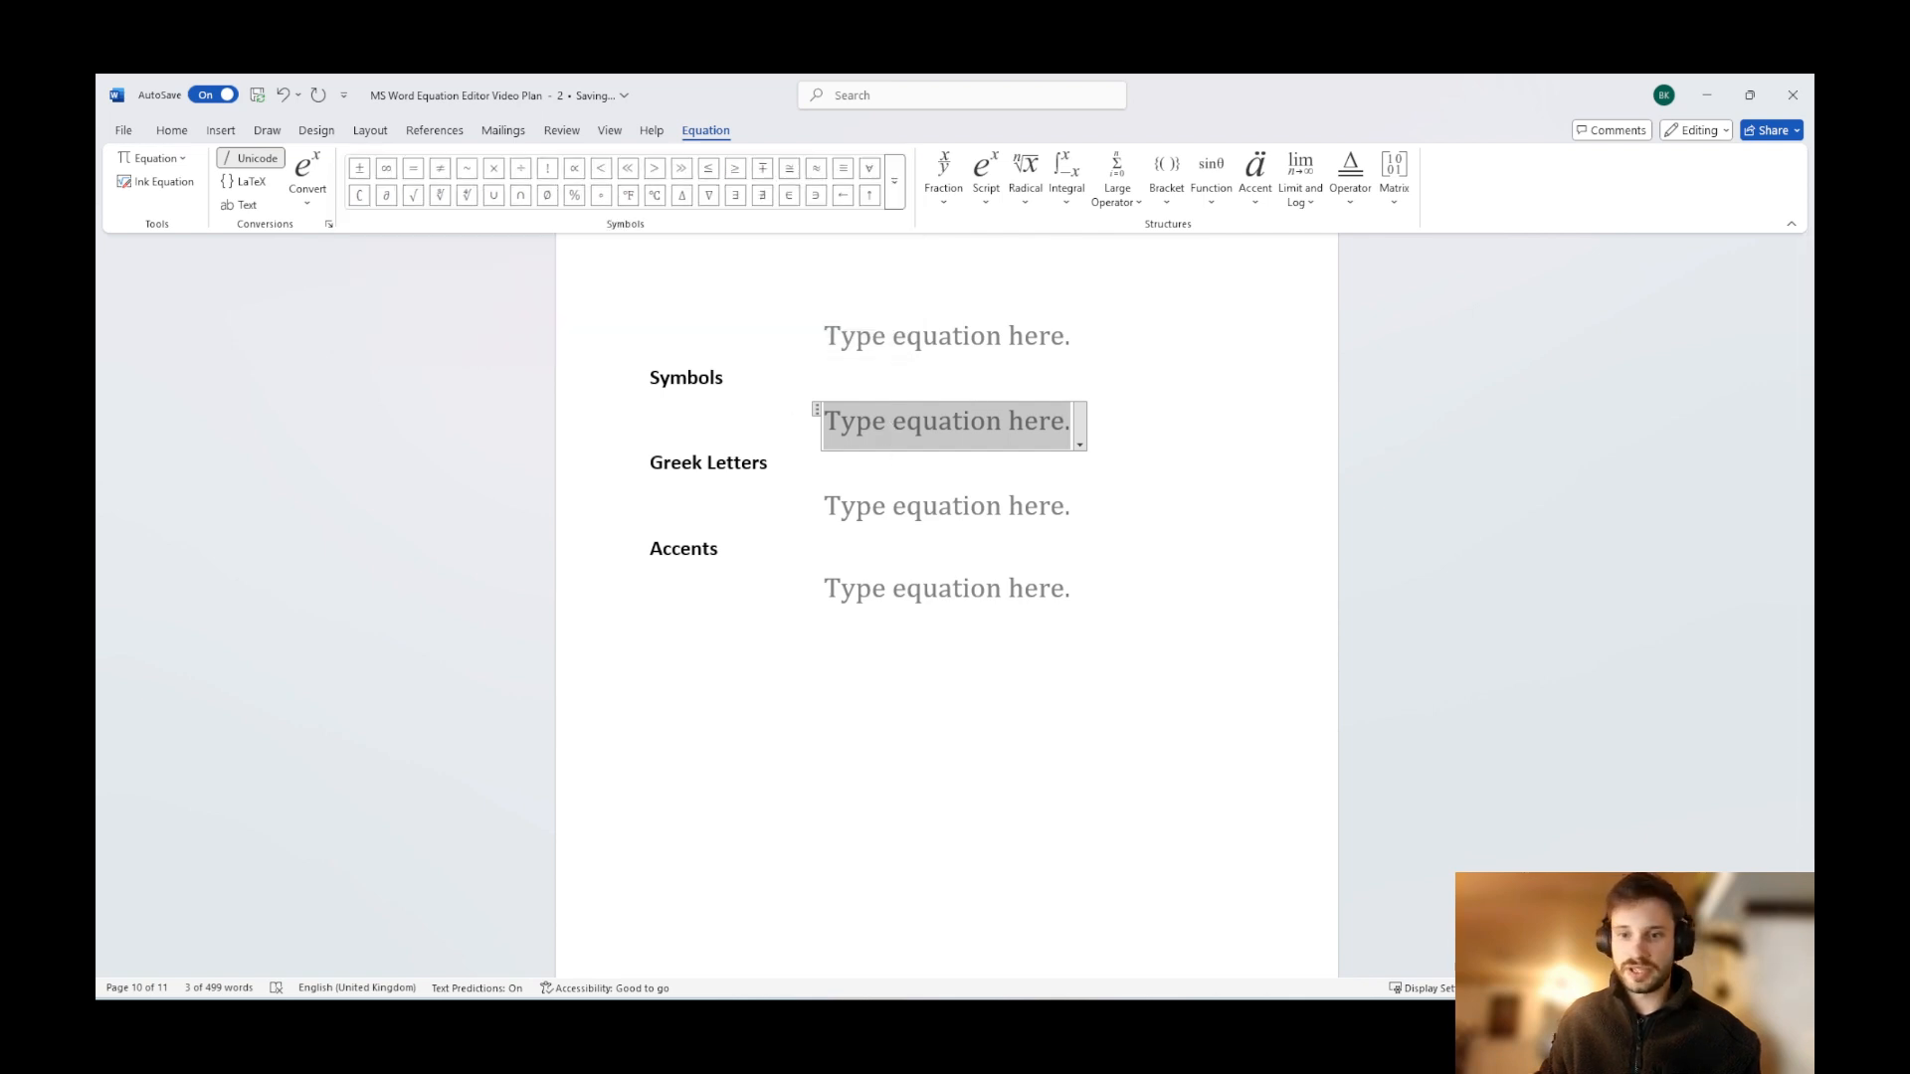
Enter a multiplication sign in the equation under Symbols using \times, and add a blank equation below it.
{"action": "type", "text": "imes"}
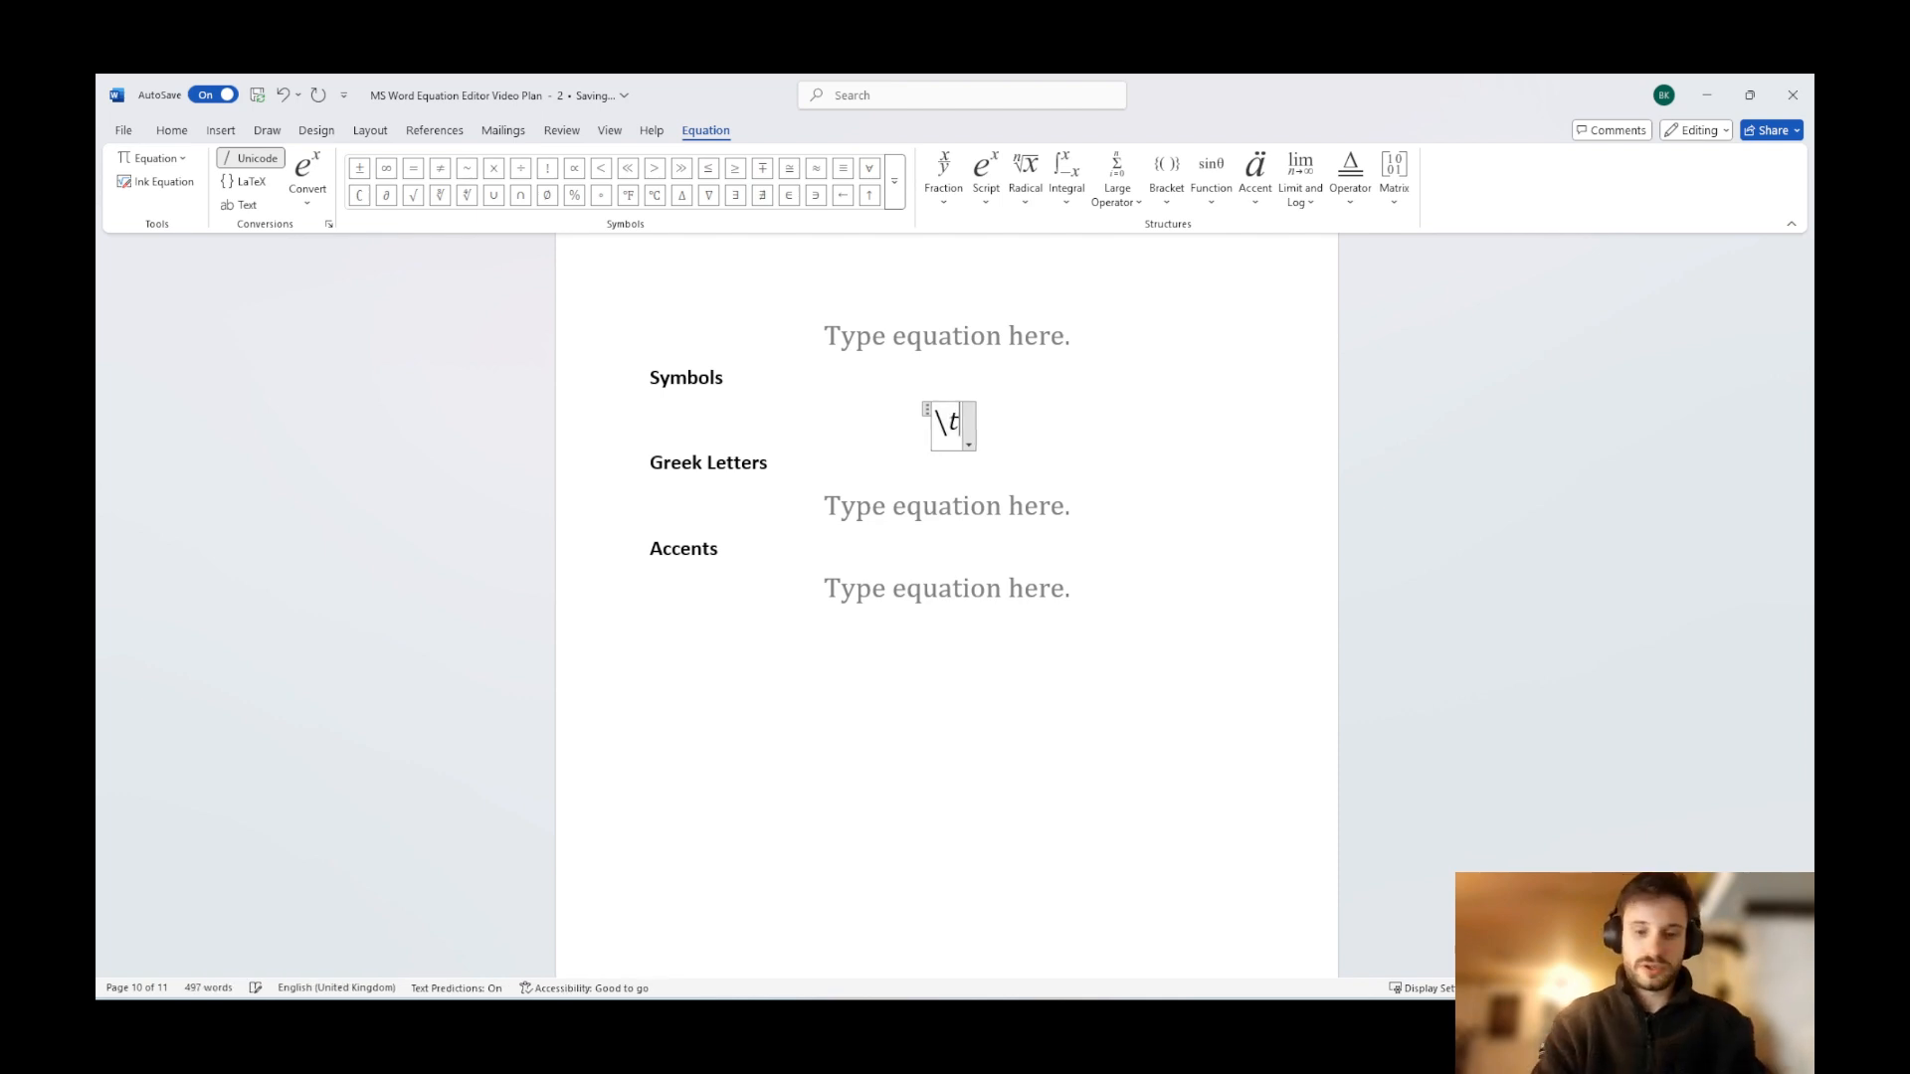
{"action": "key", "text": "space"}
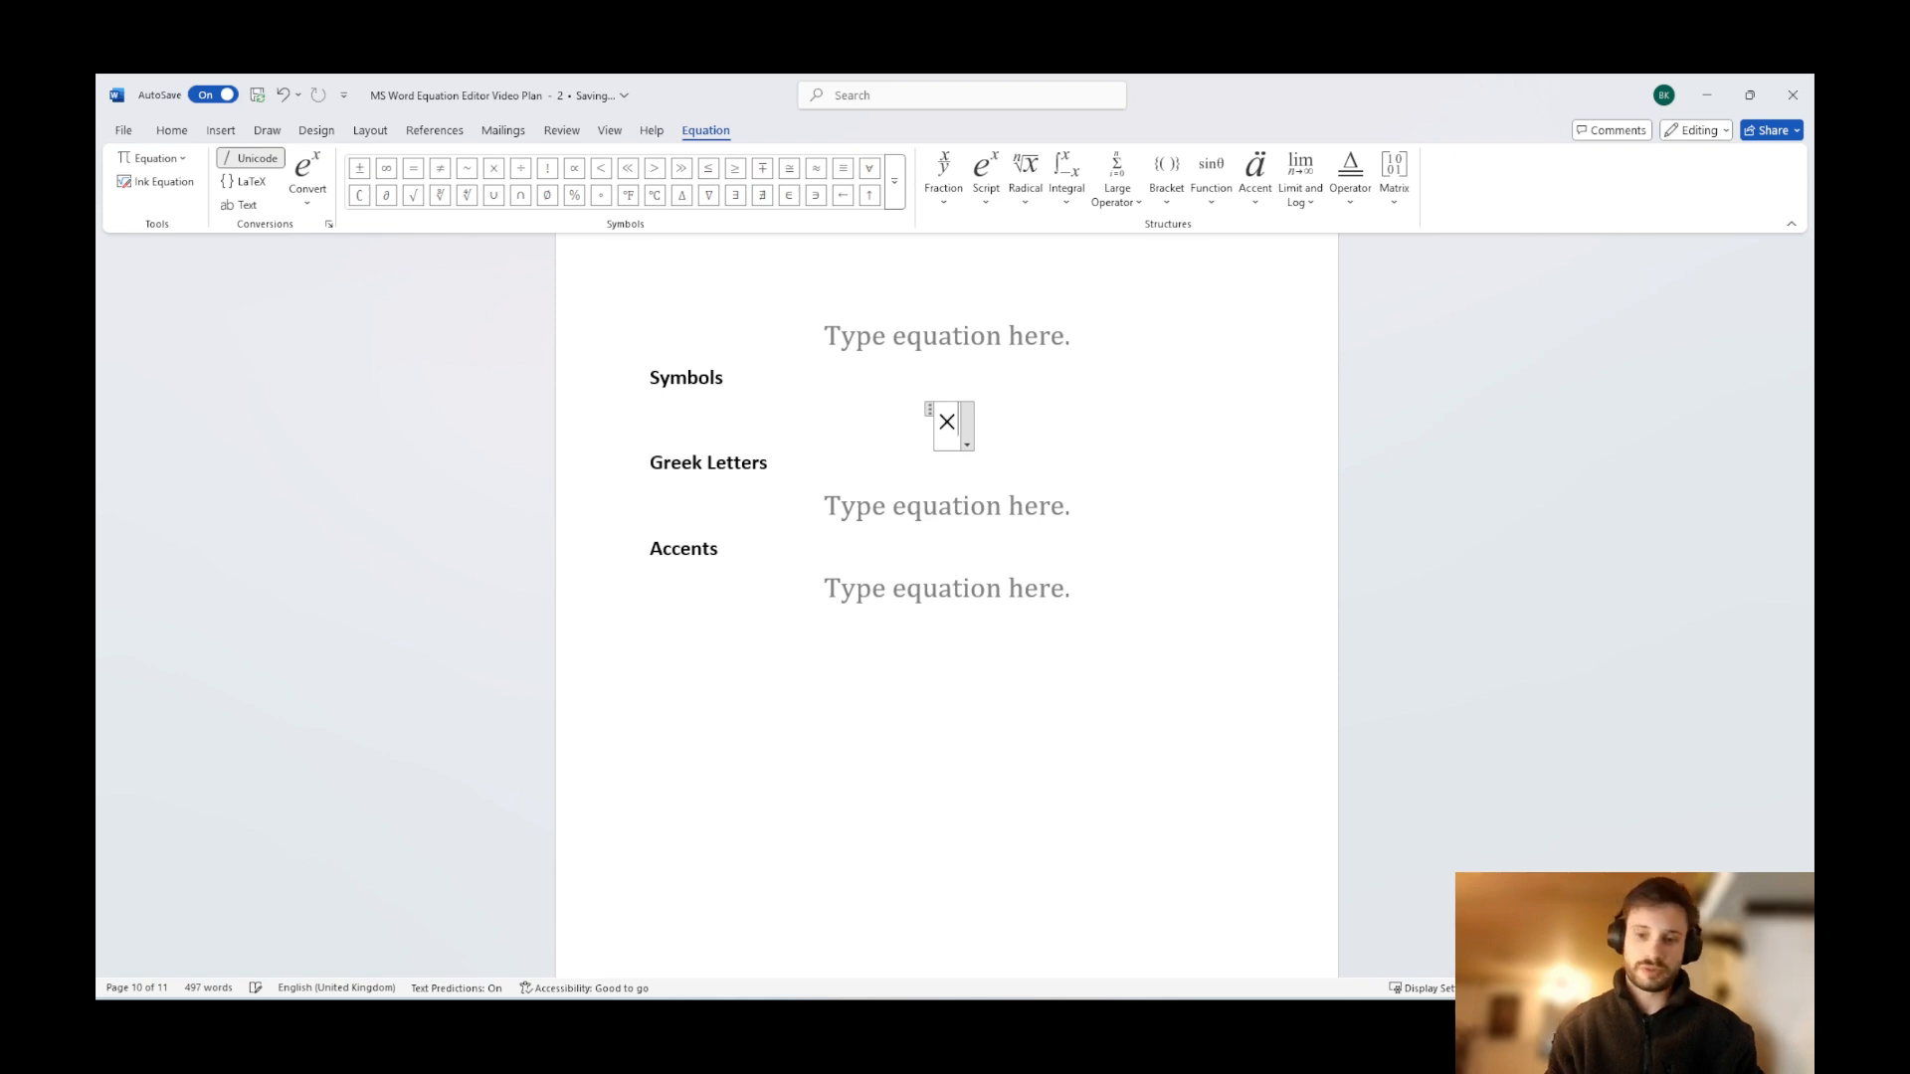
{"action": "key", "text": "Right"}
{"action": "key", "text": "Return"}
{"action": "key", "text": "alt+equal"}
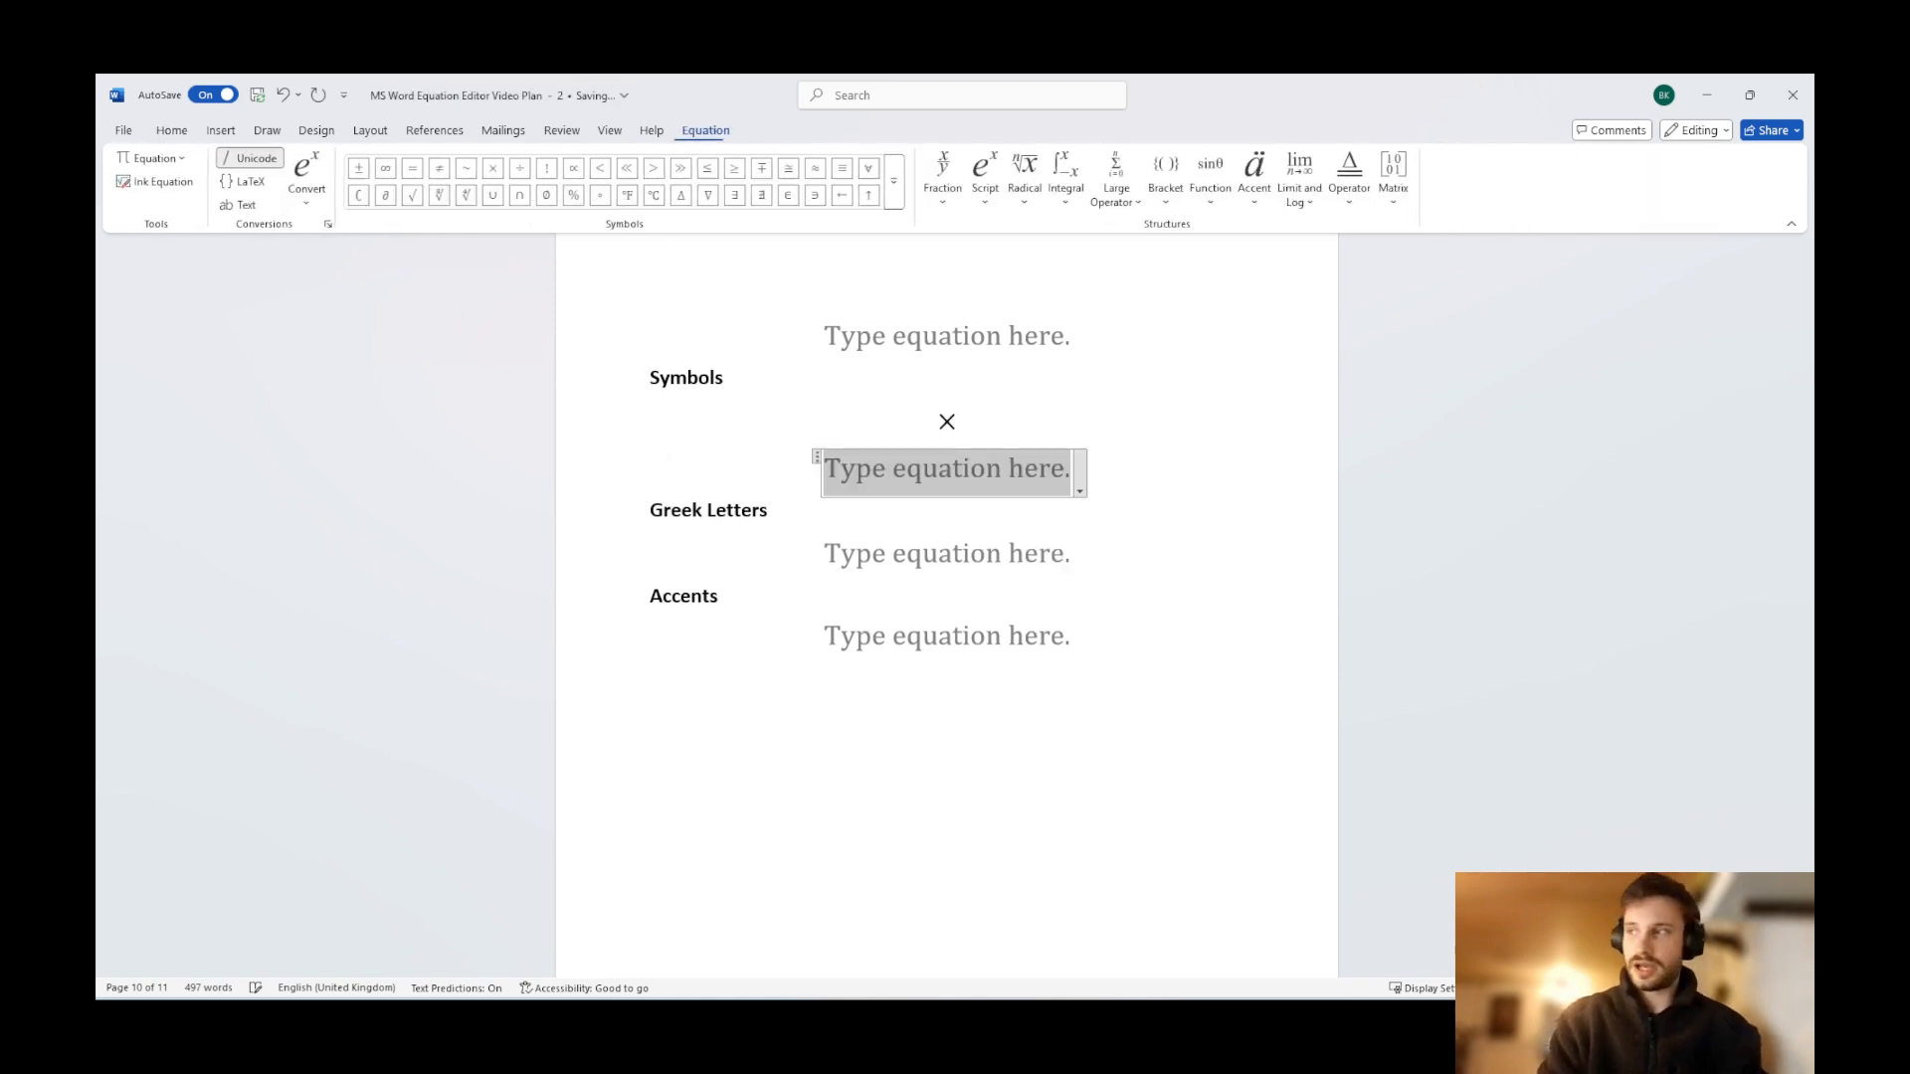
Enter an approximately-equal sign in the blank equation under Symbols using \approx, and a not-equal sign in a new equation below using \neq.
{"action": "type", "text": "\\approx"}
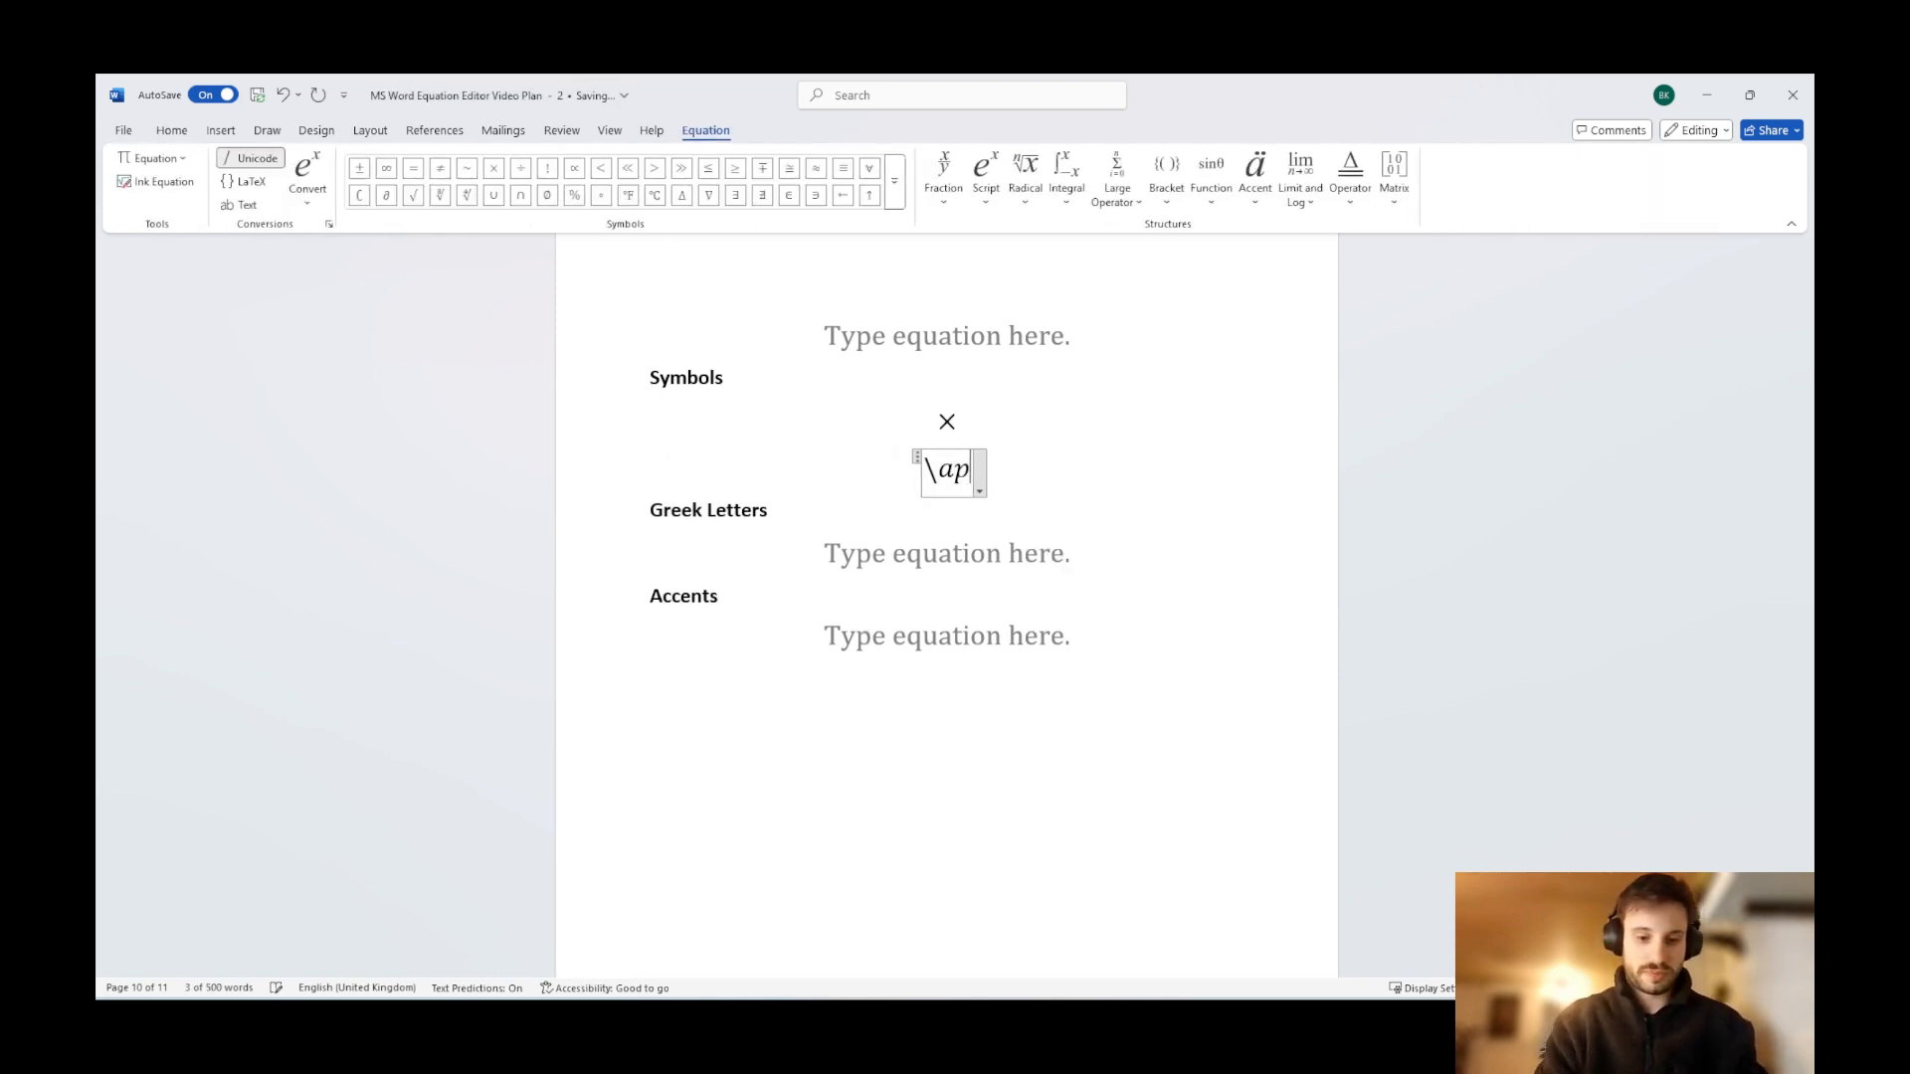
{"action": "key", "text": "Right"}
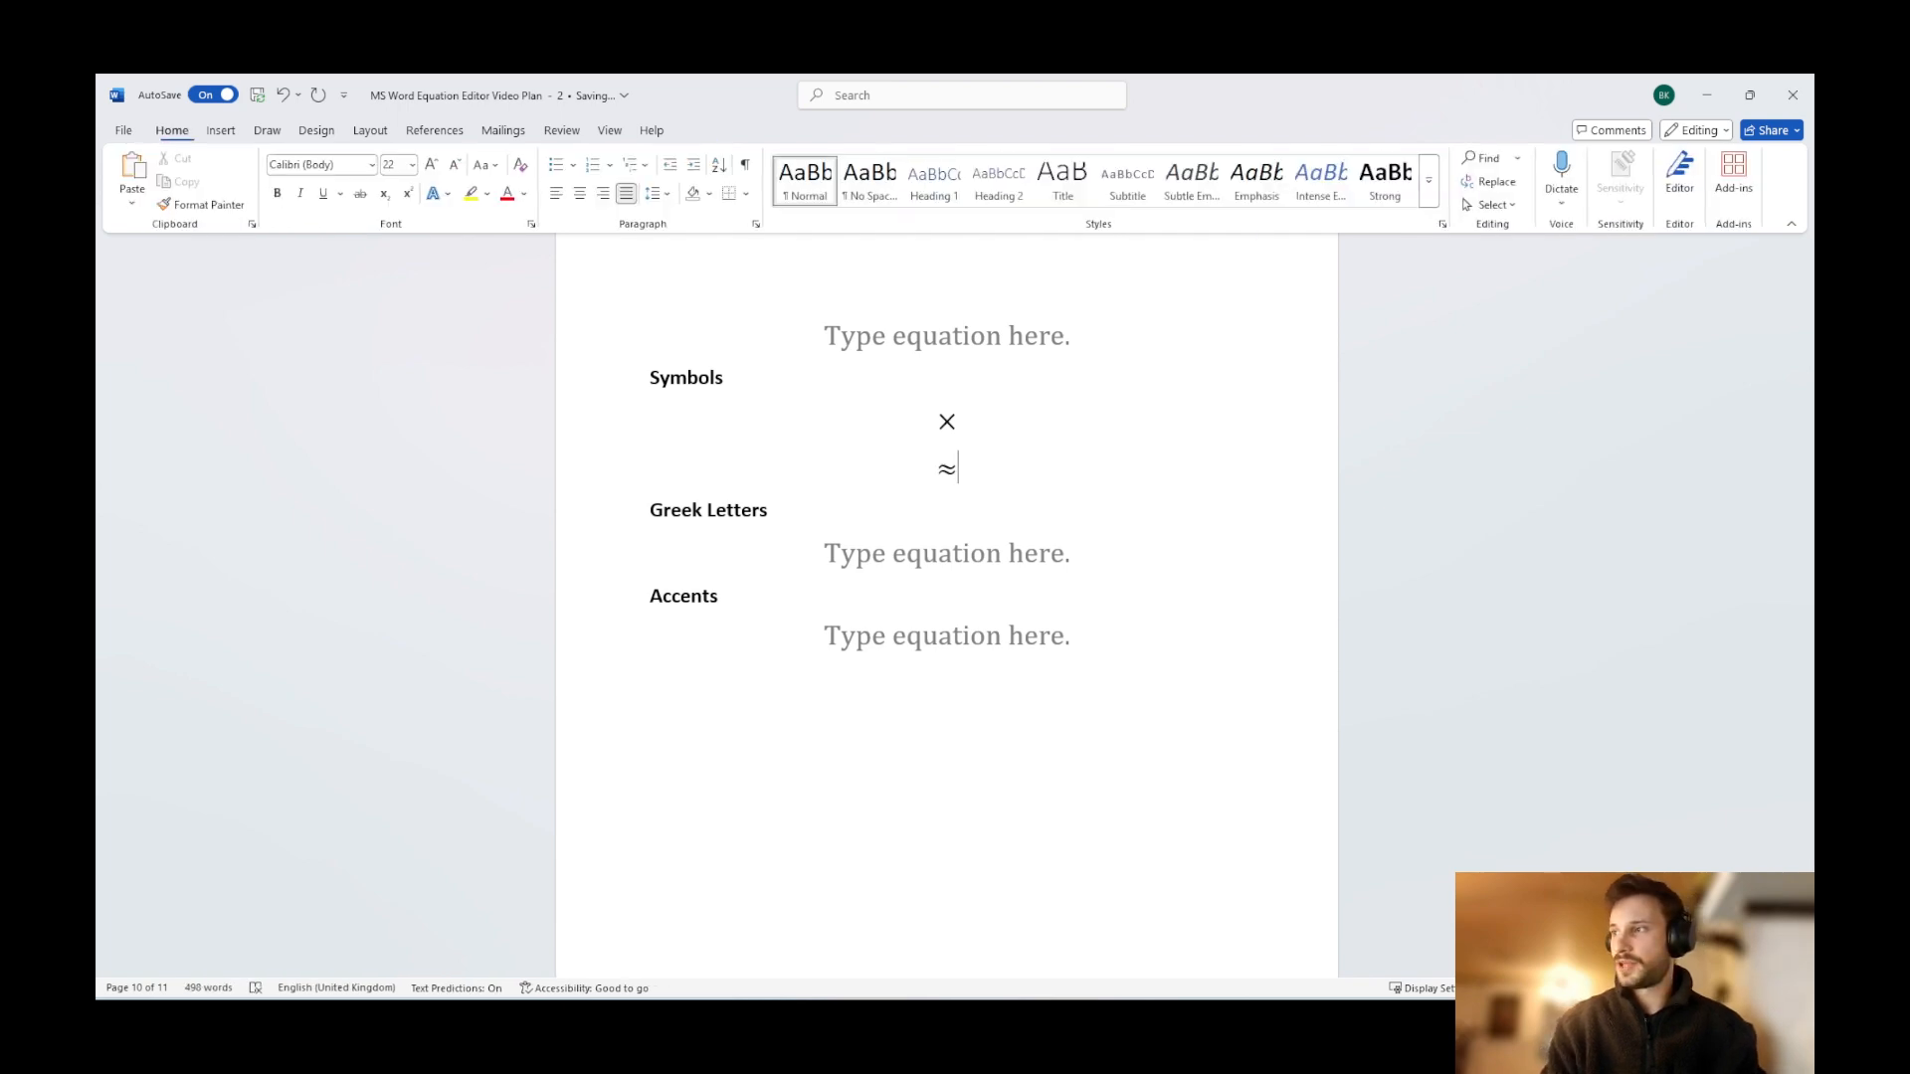
{"action": "key", "text": "Return"}
{"action": "key", "text": "alt+equal"}
{"action": "type", "text": "\\neq"}
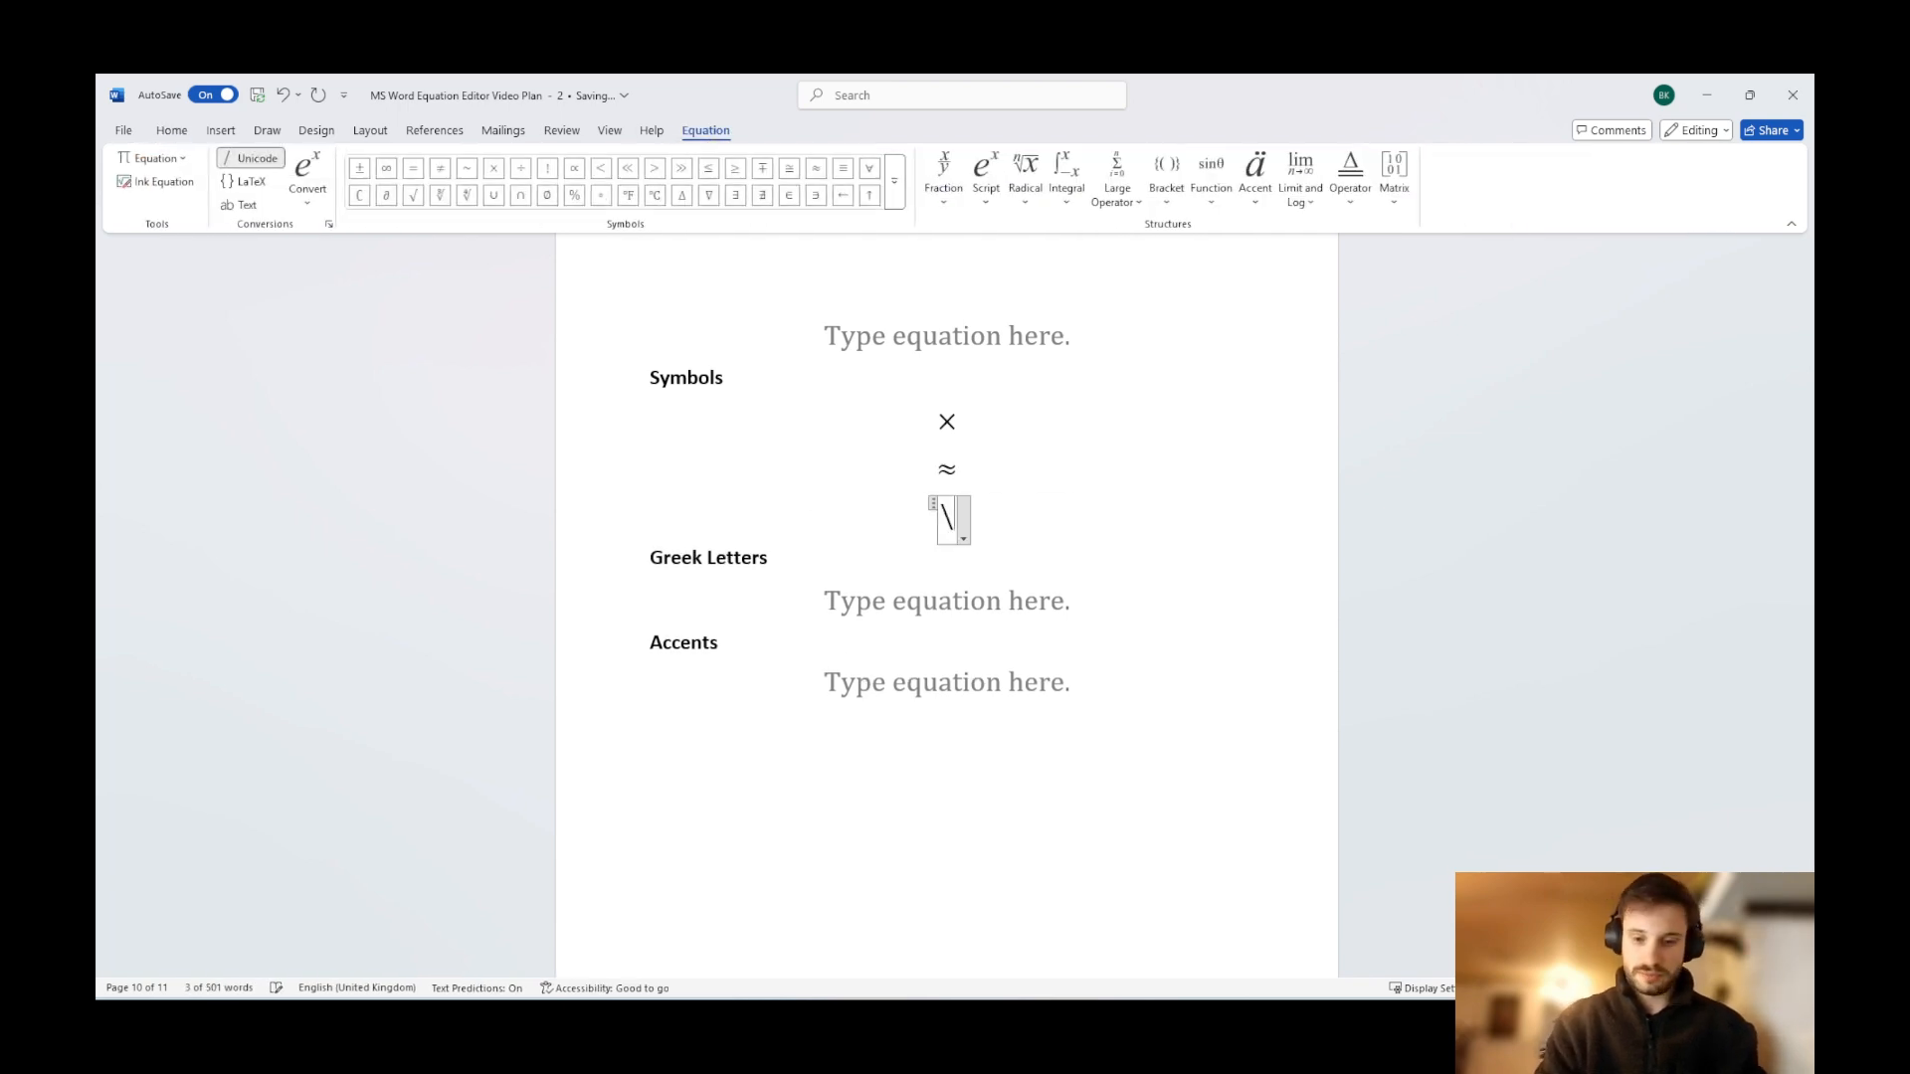
{"action": "key", "text": "Right"}
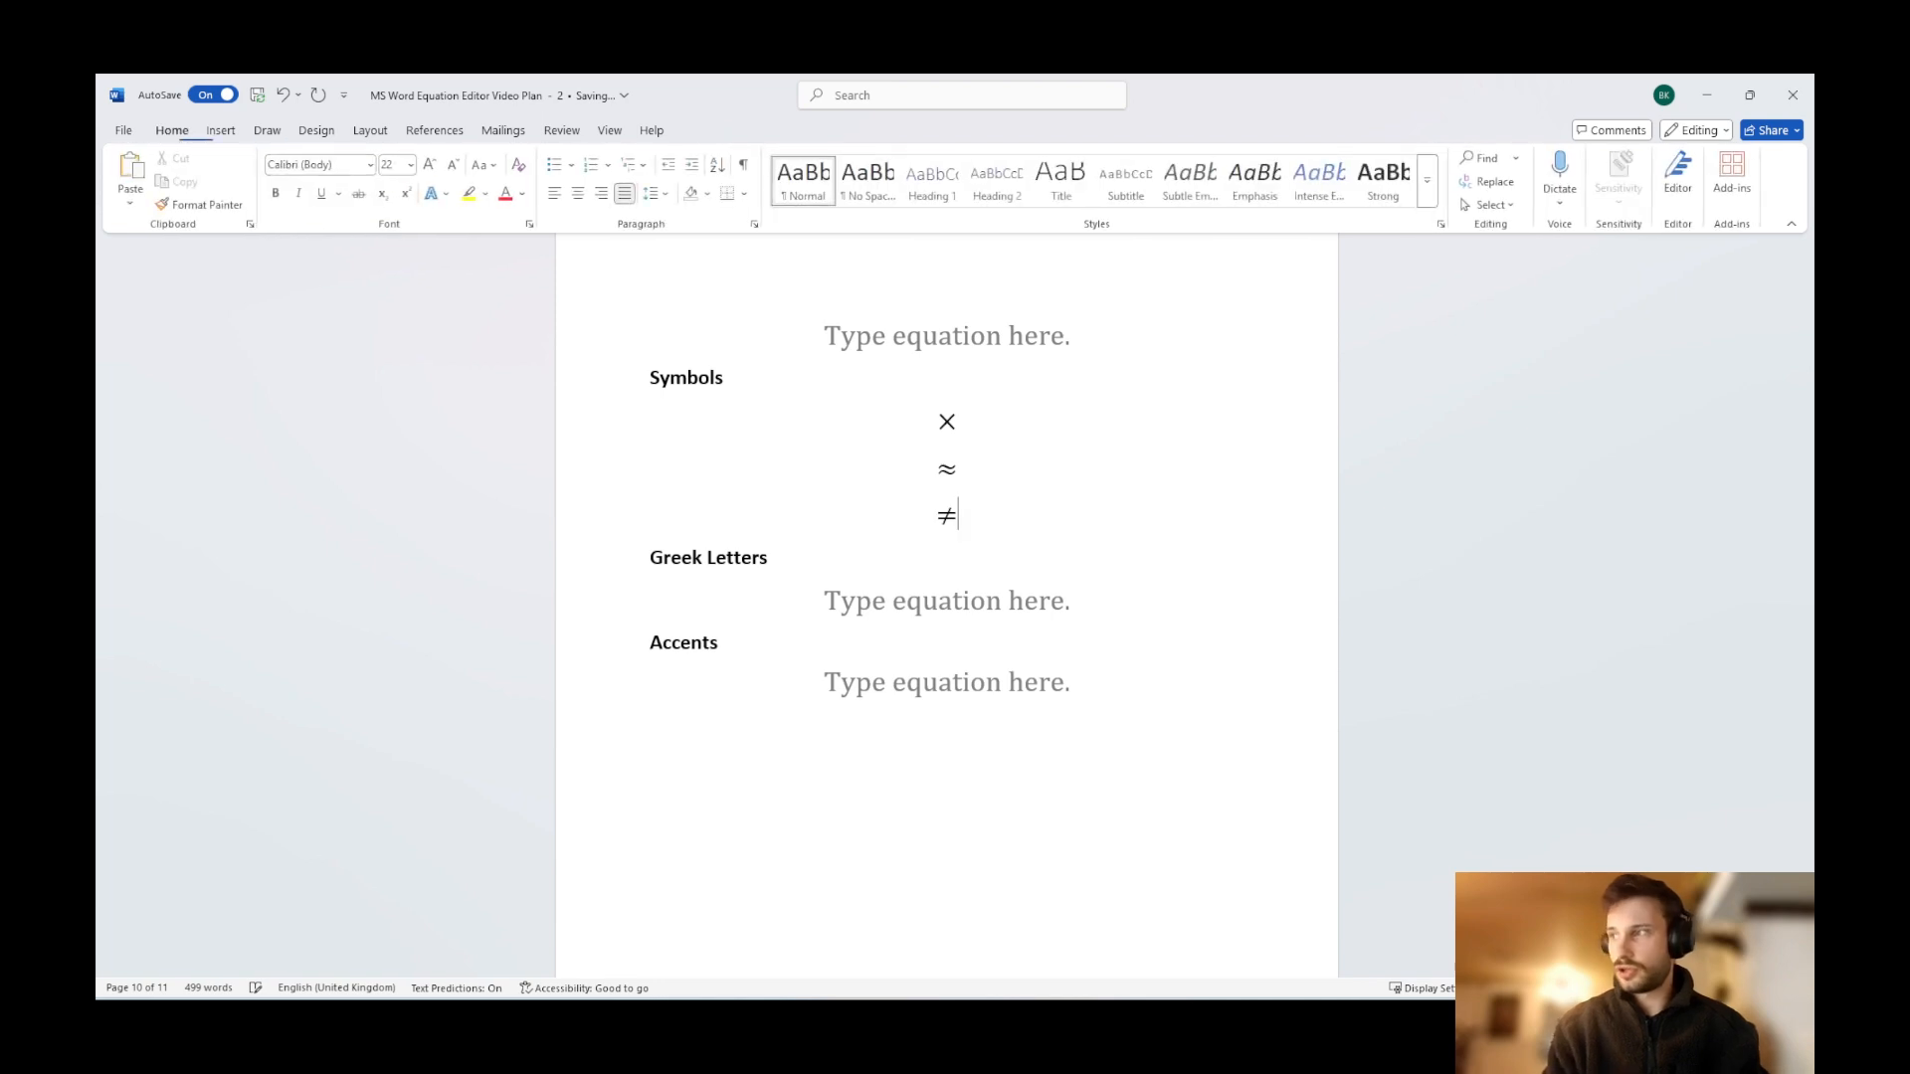
Insert an equation below the not-equal sign containing an identity sign, using \equiv, and add a blank equation beneath it.
{"action": "key", "text": "Return"}
{"action": "key", "text": "alt+equal"}
{"action": "type", "text": "\\equiv"}
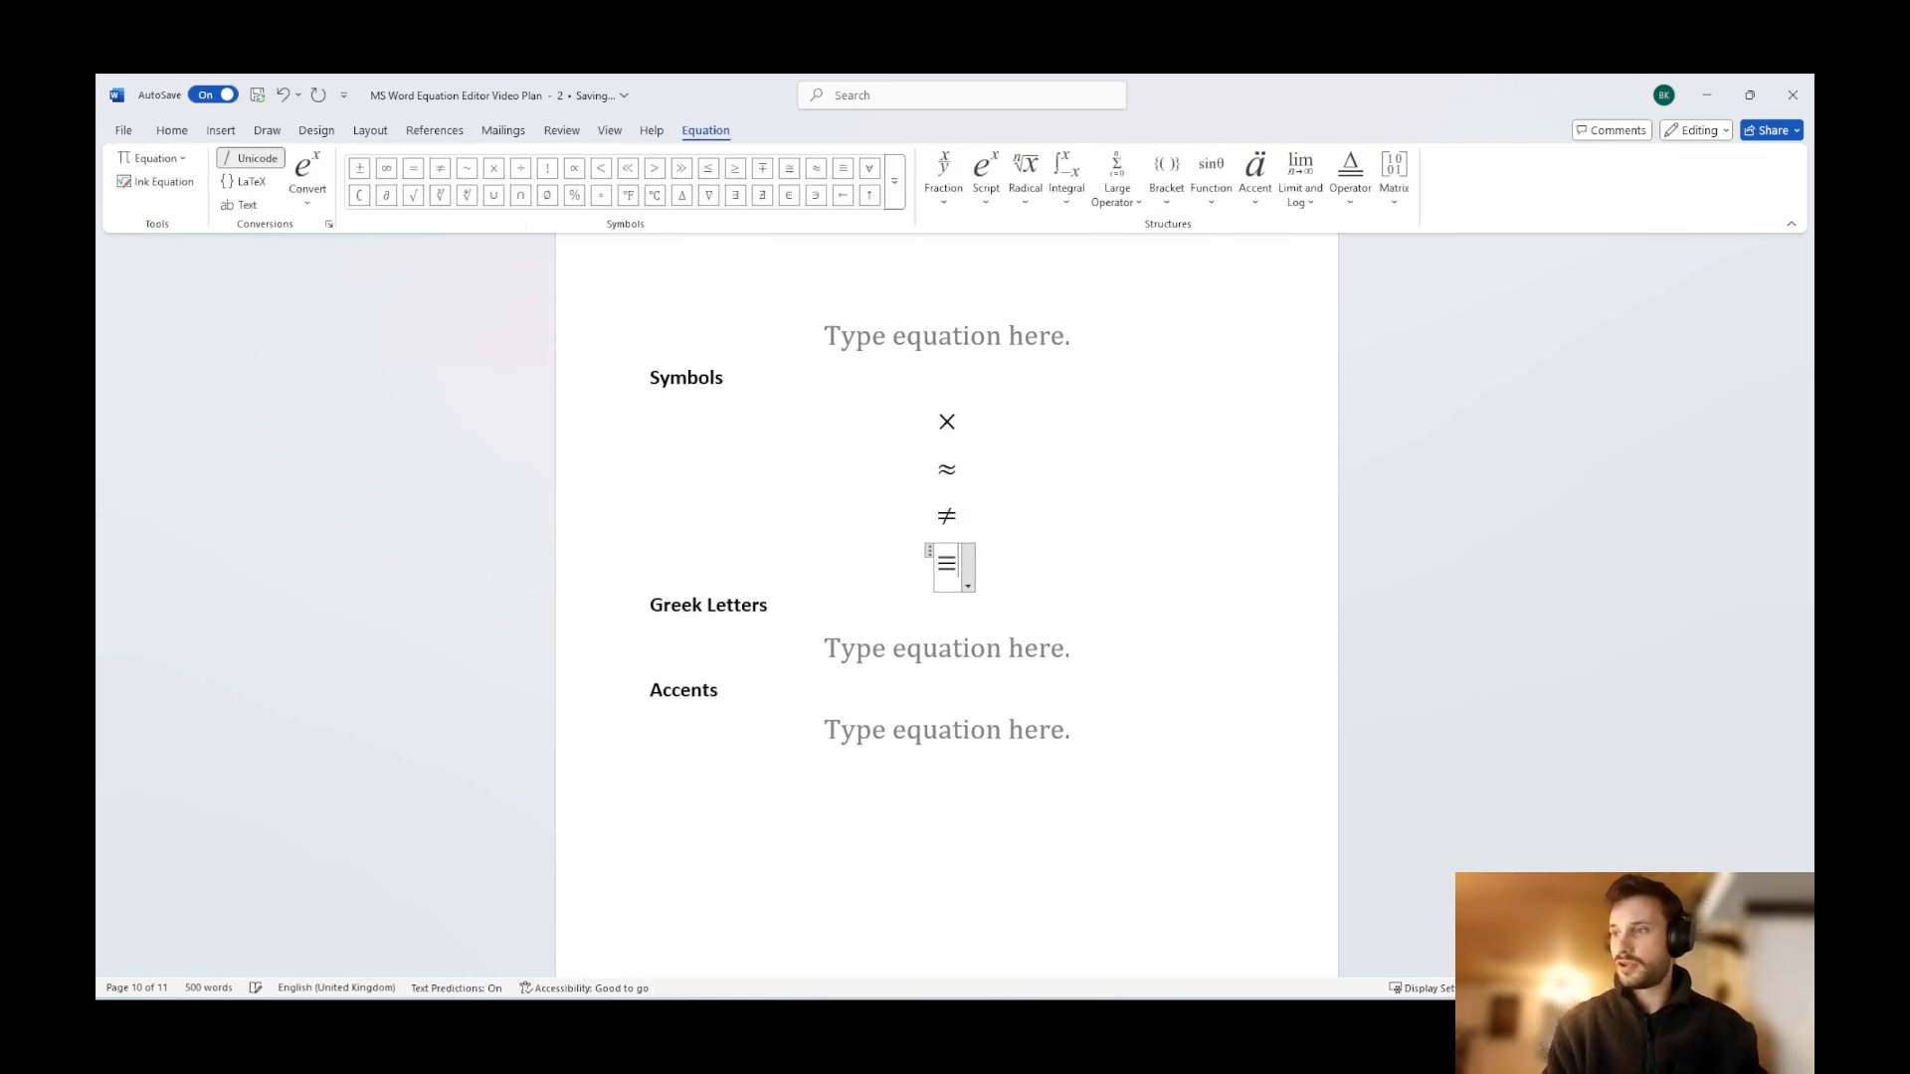
{"action": "key", "text": "Right"}
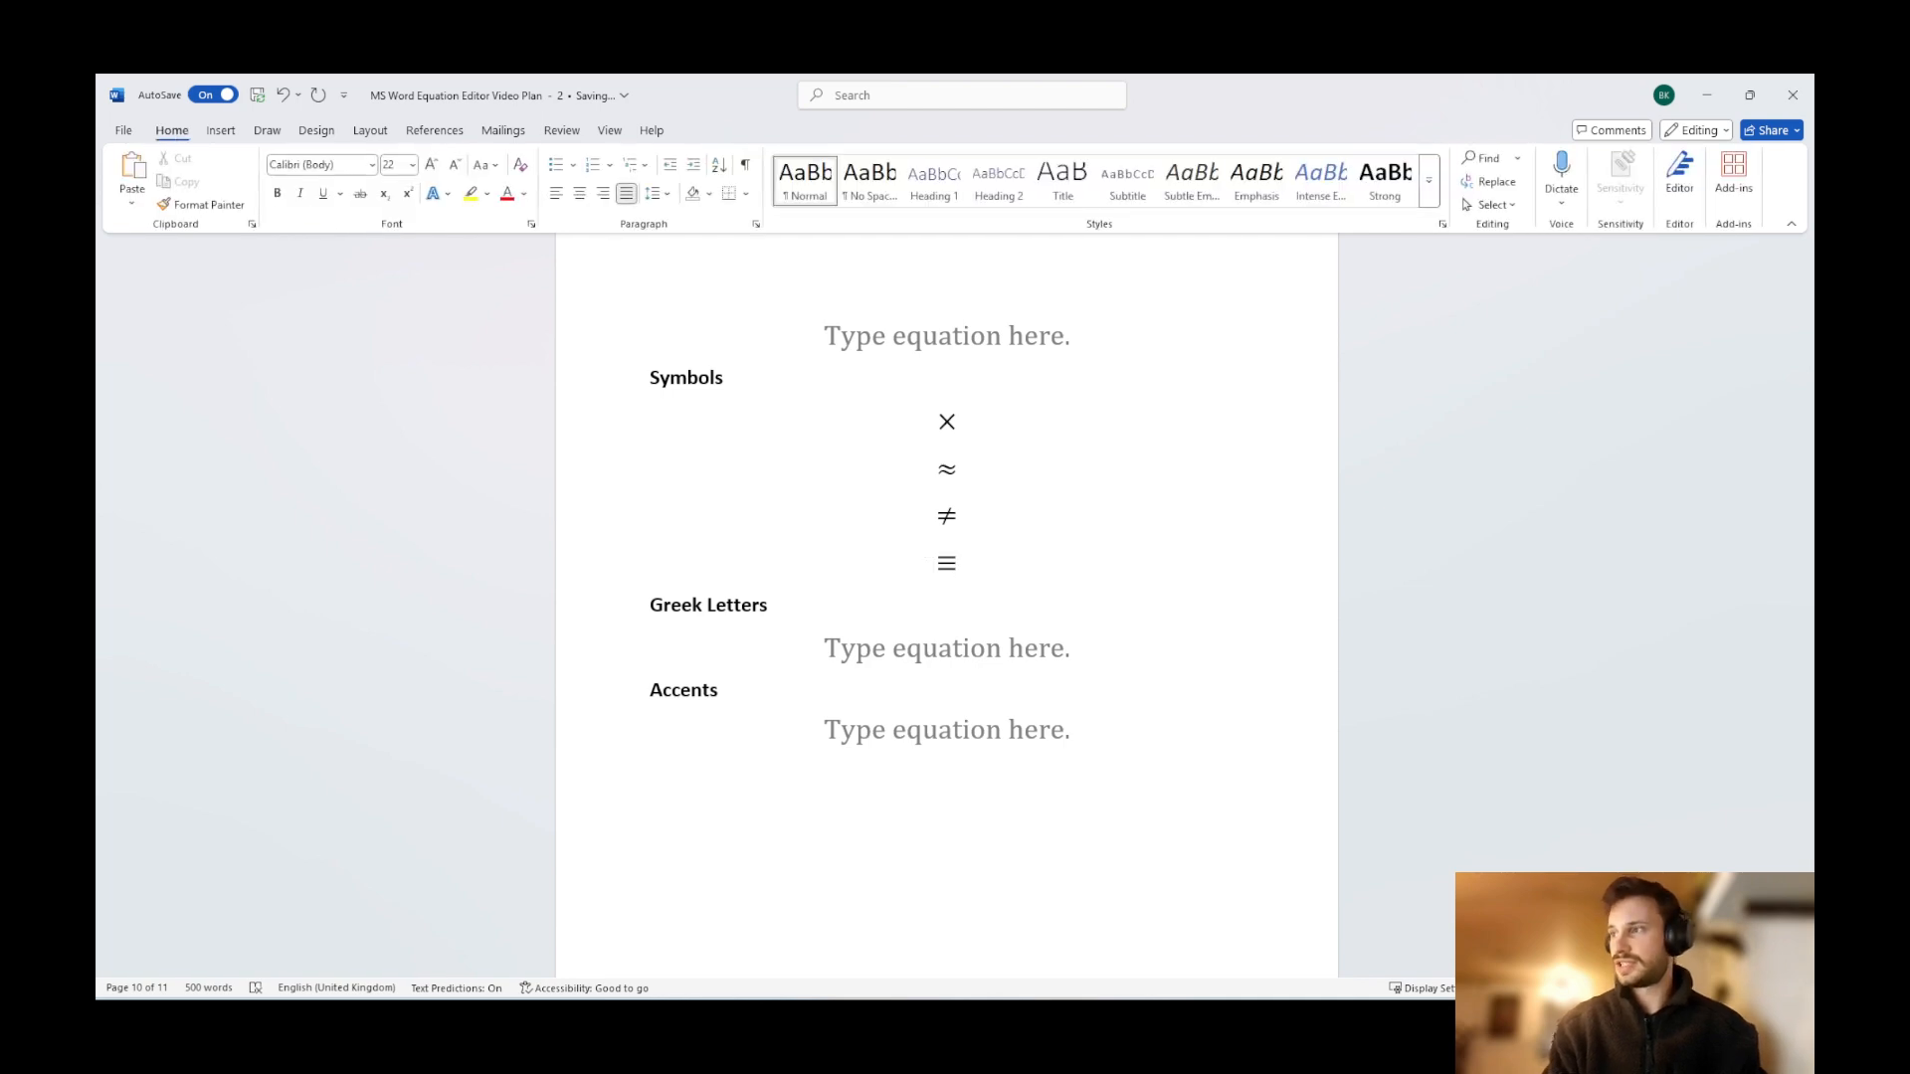
{"action": "key", "text": "Return"}
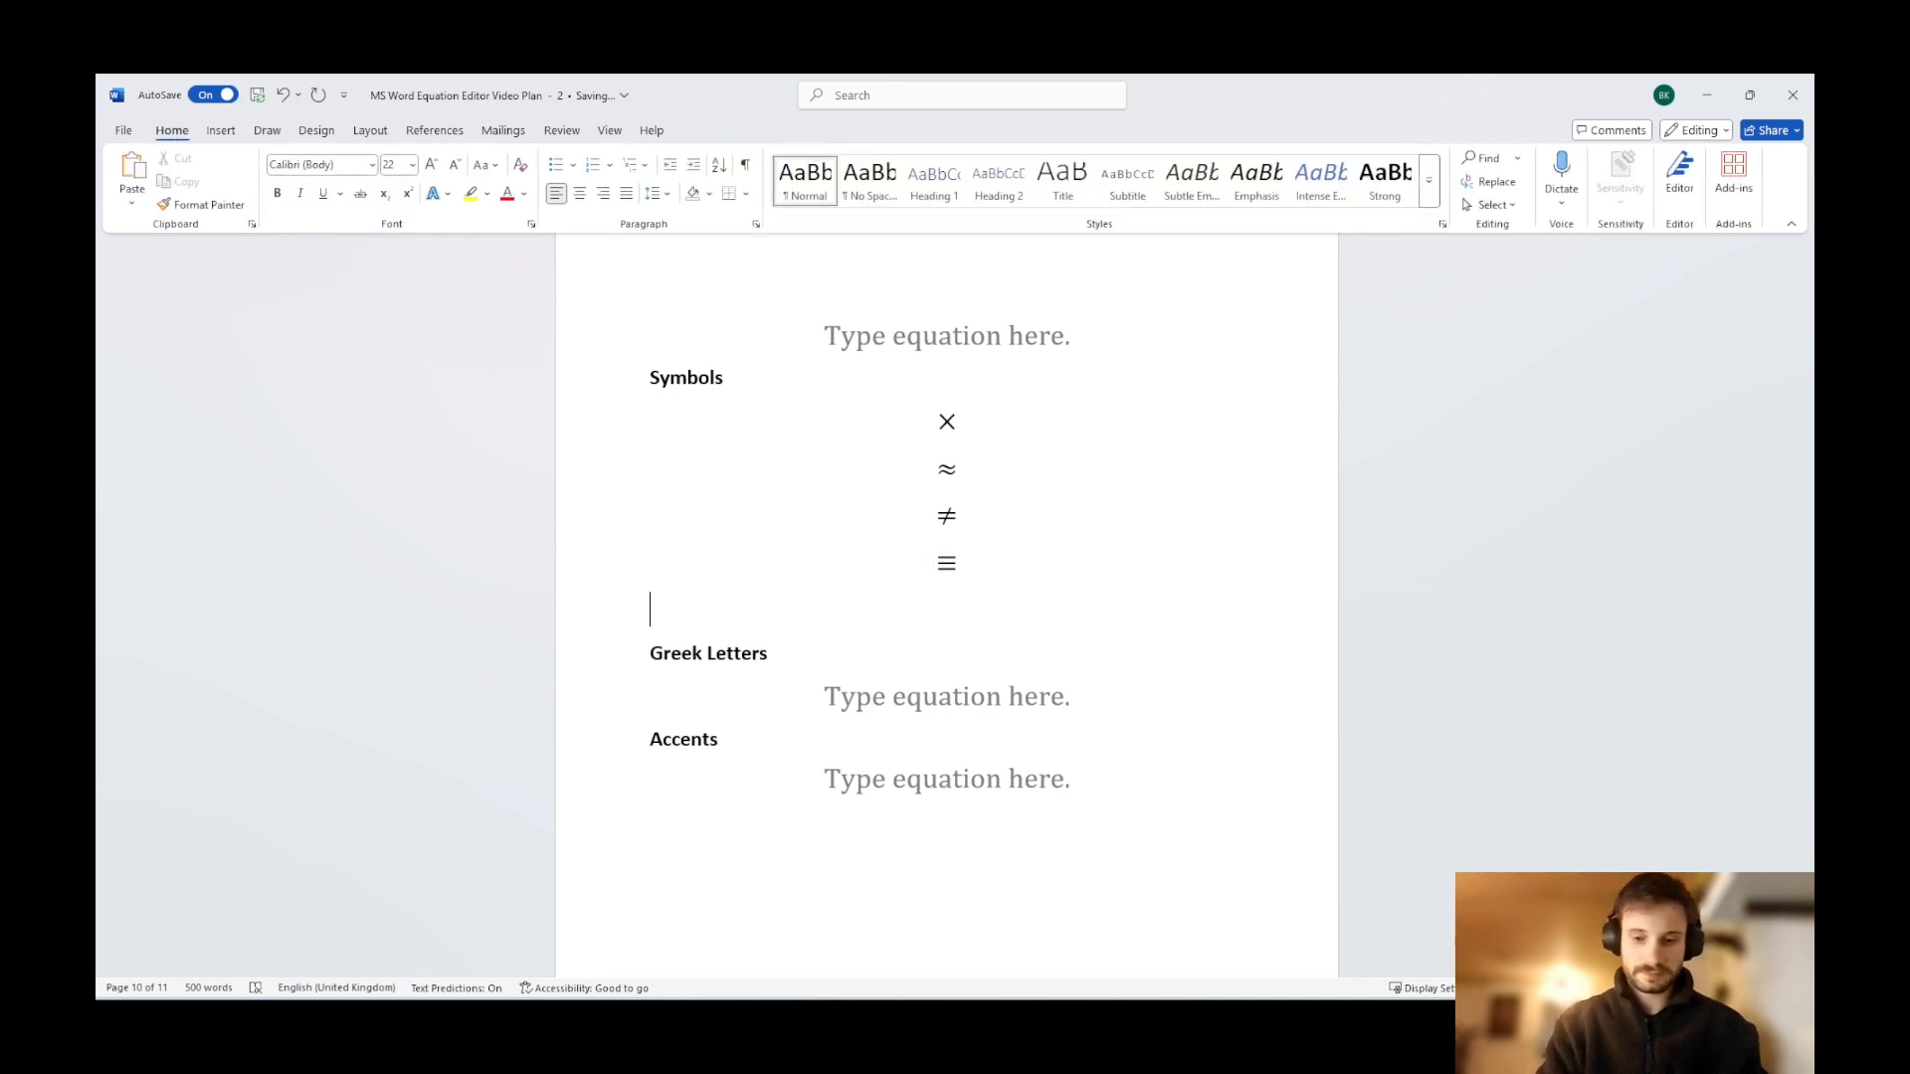
{"action": "key", "text": "alt+equal"}
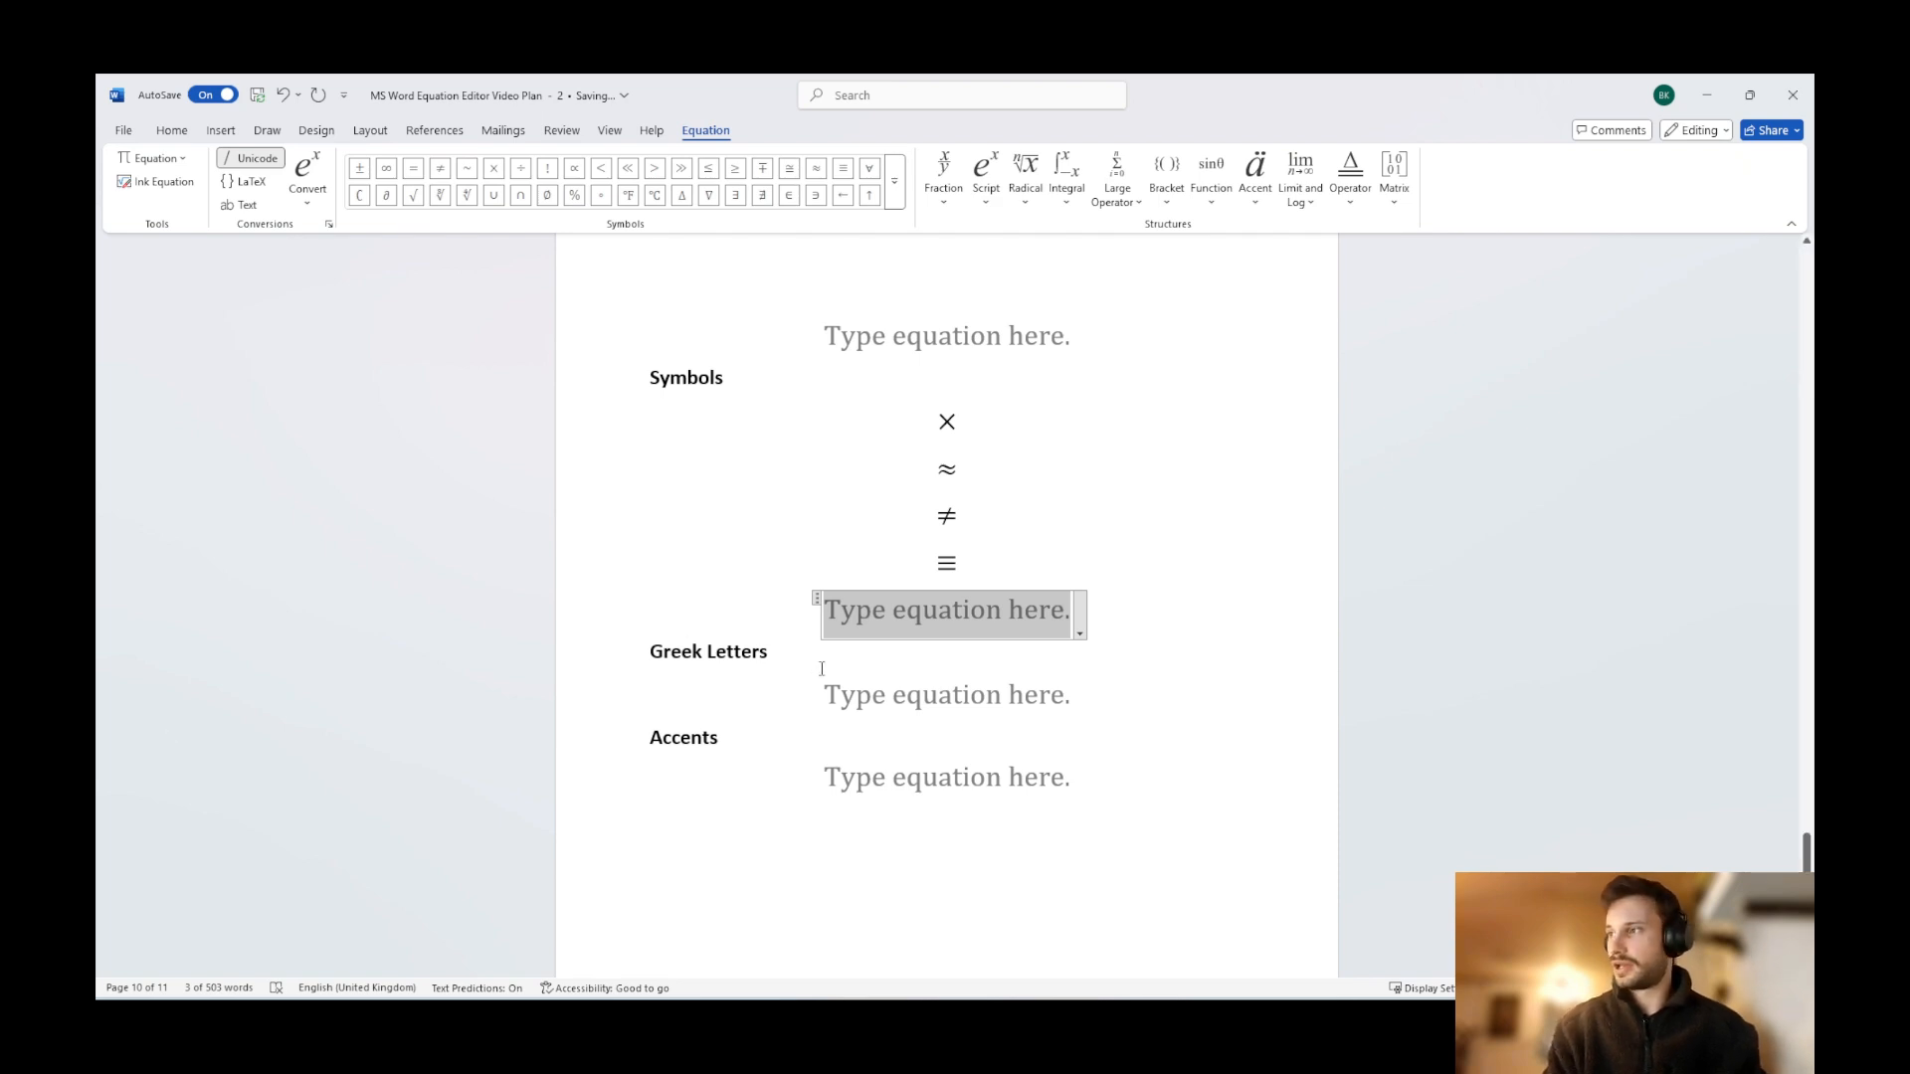
Enter a lowercase pi in the equation under Greek Letters using \pi, and add a blank equation below it.
{"action": "left_click", "coordinate": [885, 696]}
{"action": "scroll", "coordinate": [1047, 697], "scroll_direction": "down", "scroll_amount": 2}
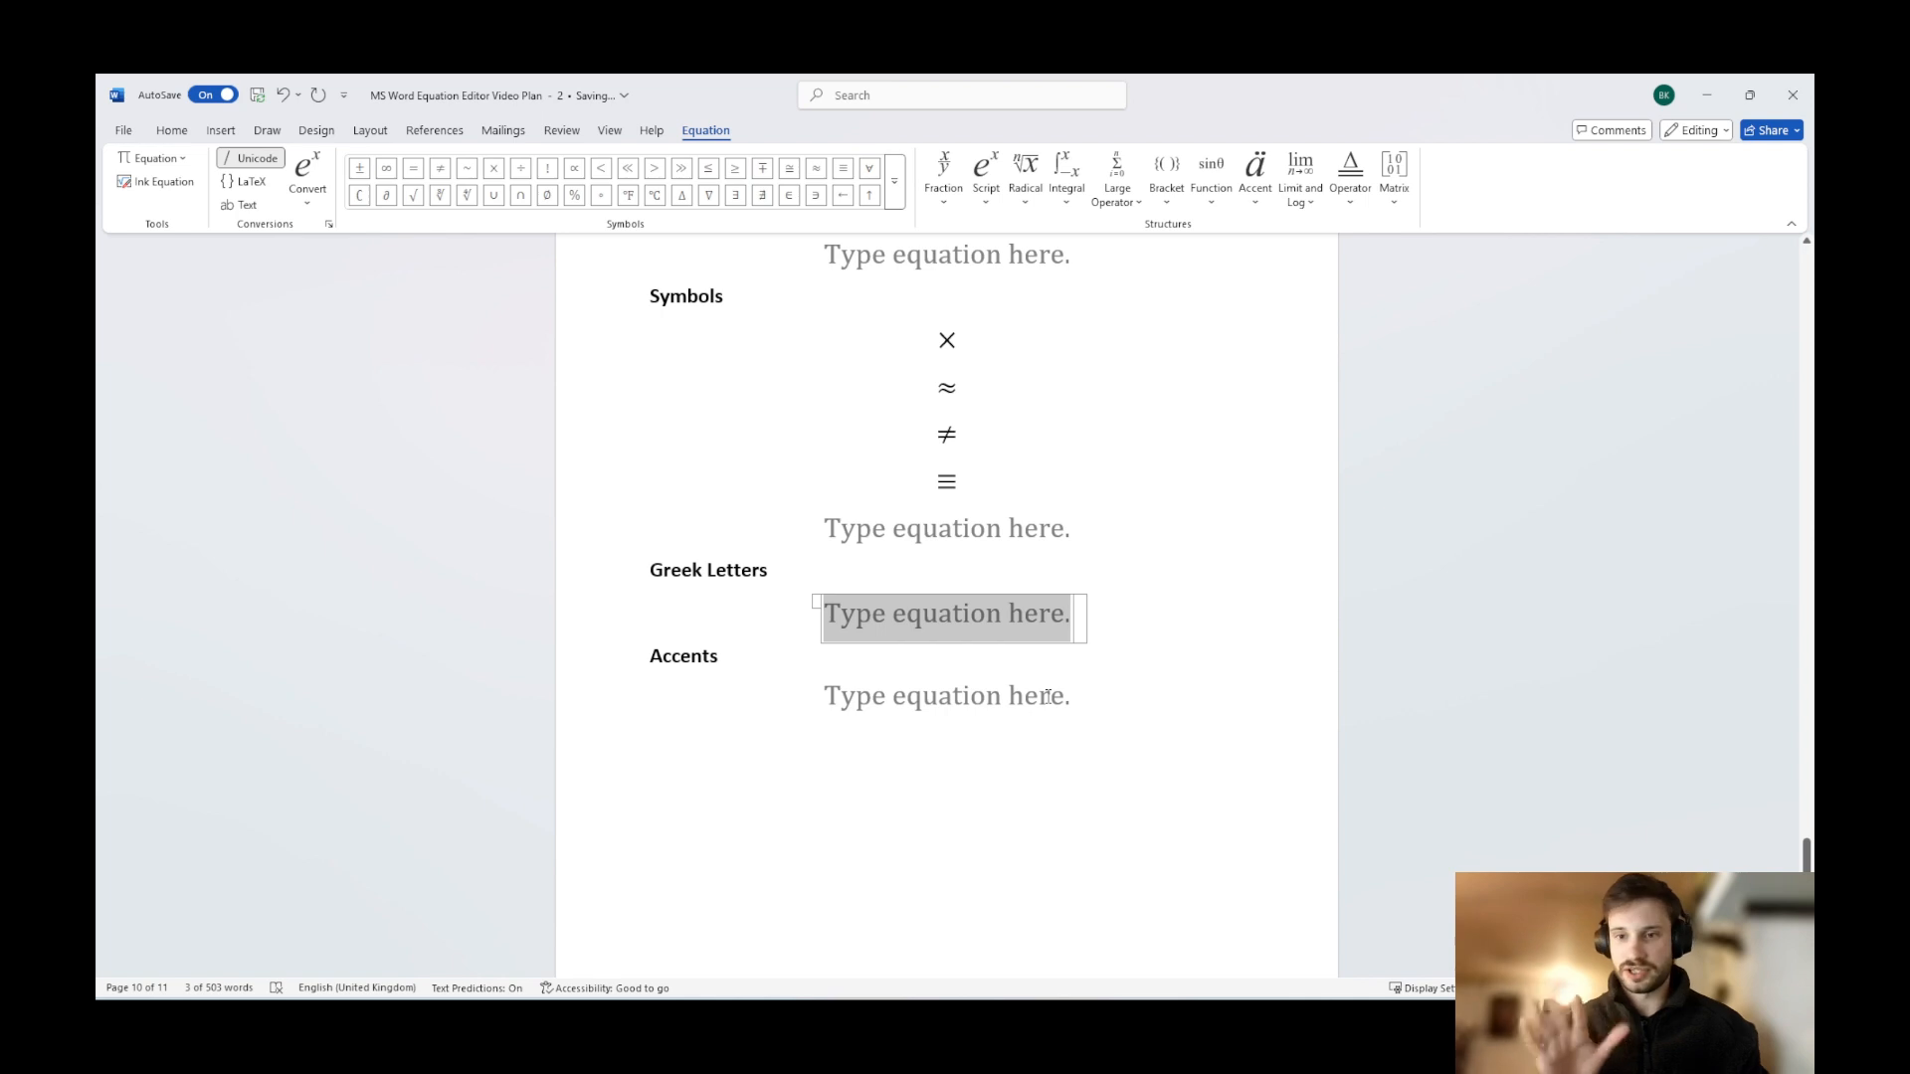
{"action": "scroll", "coordinate": [1280, 587], "scroll_direction": "down", "scroll_amount": 1}
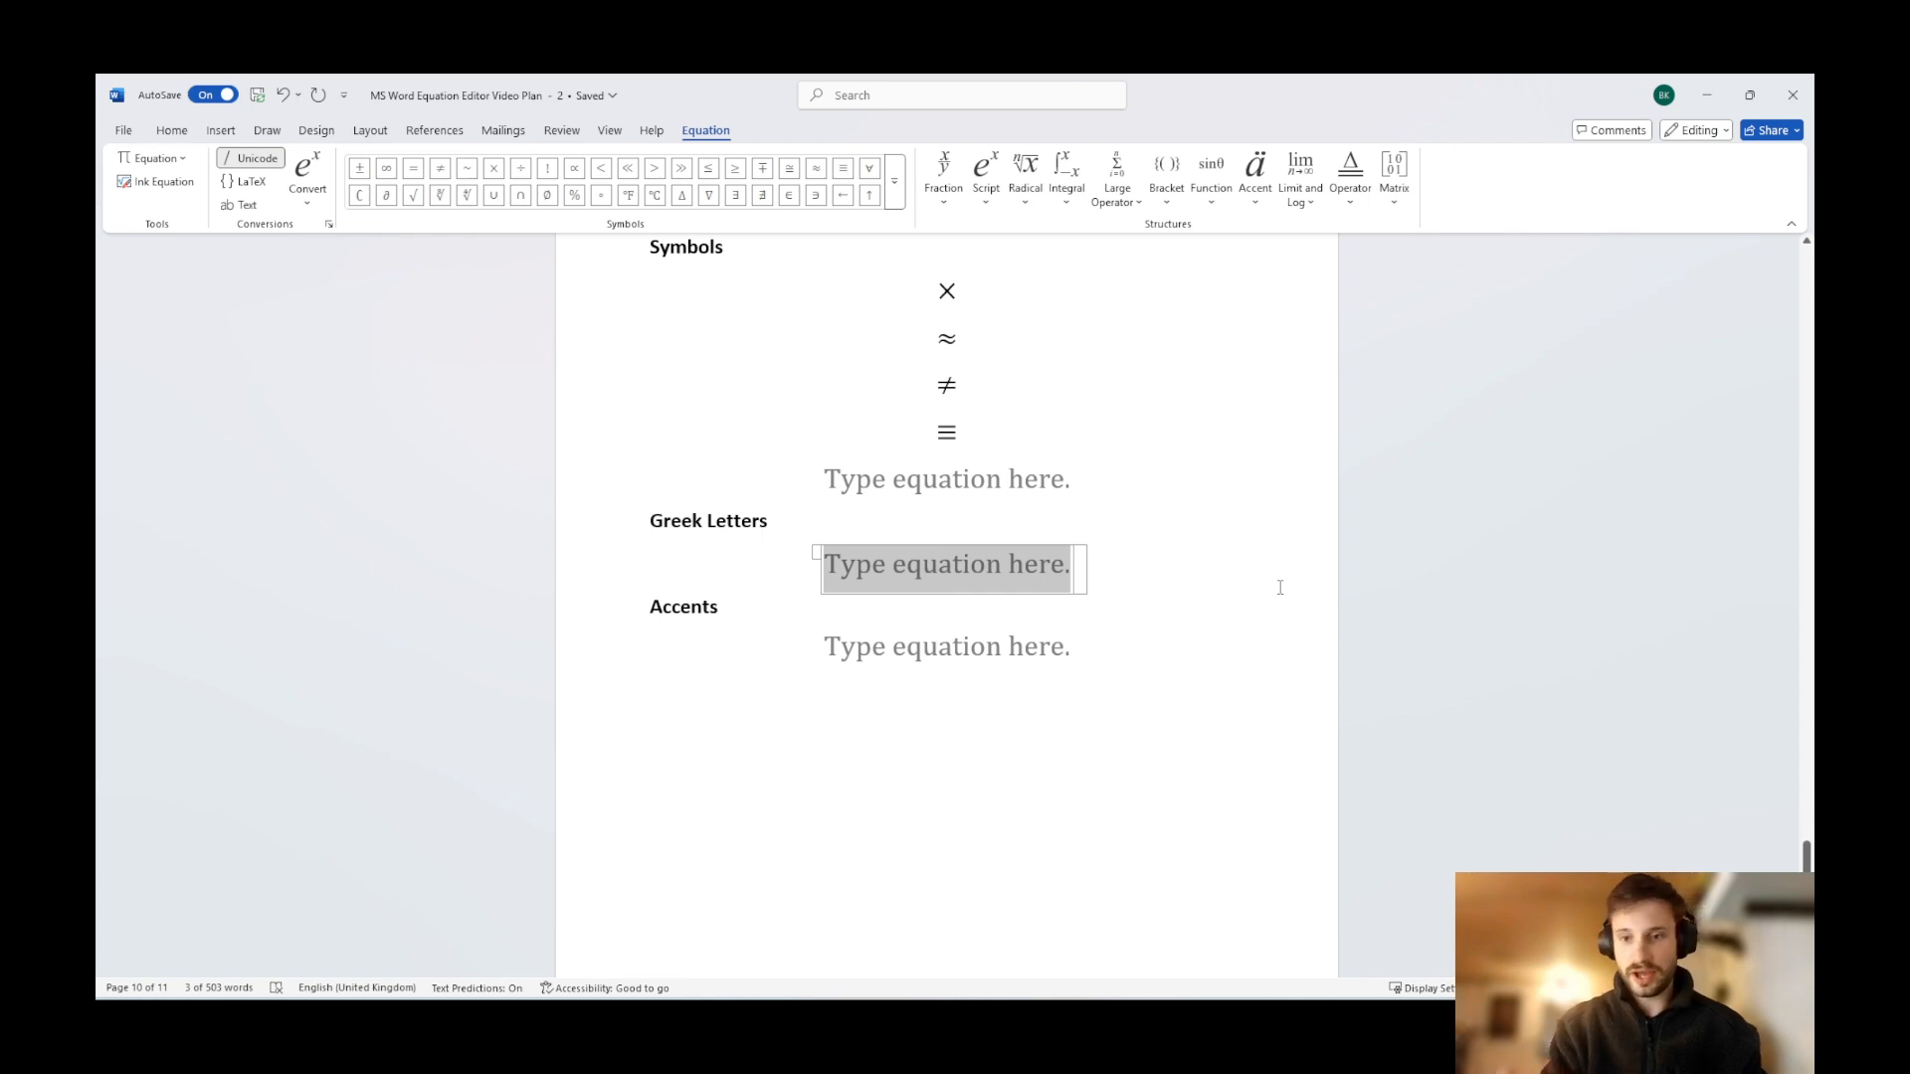
{"action": "type", "text": "\\pi"}
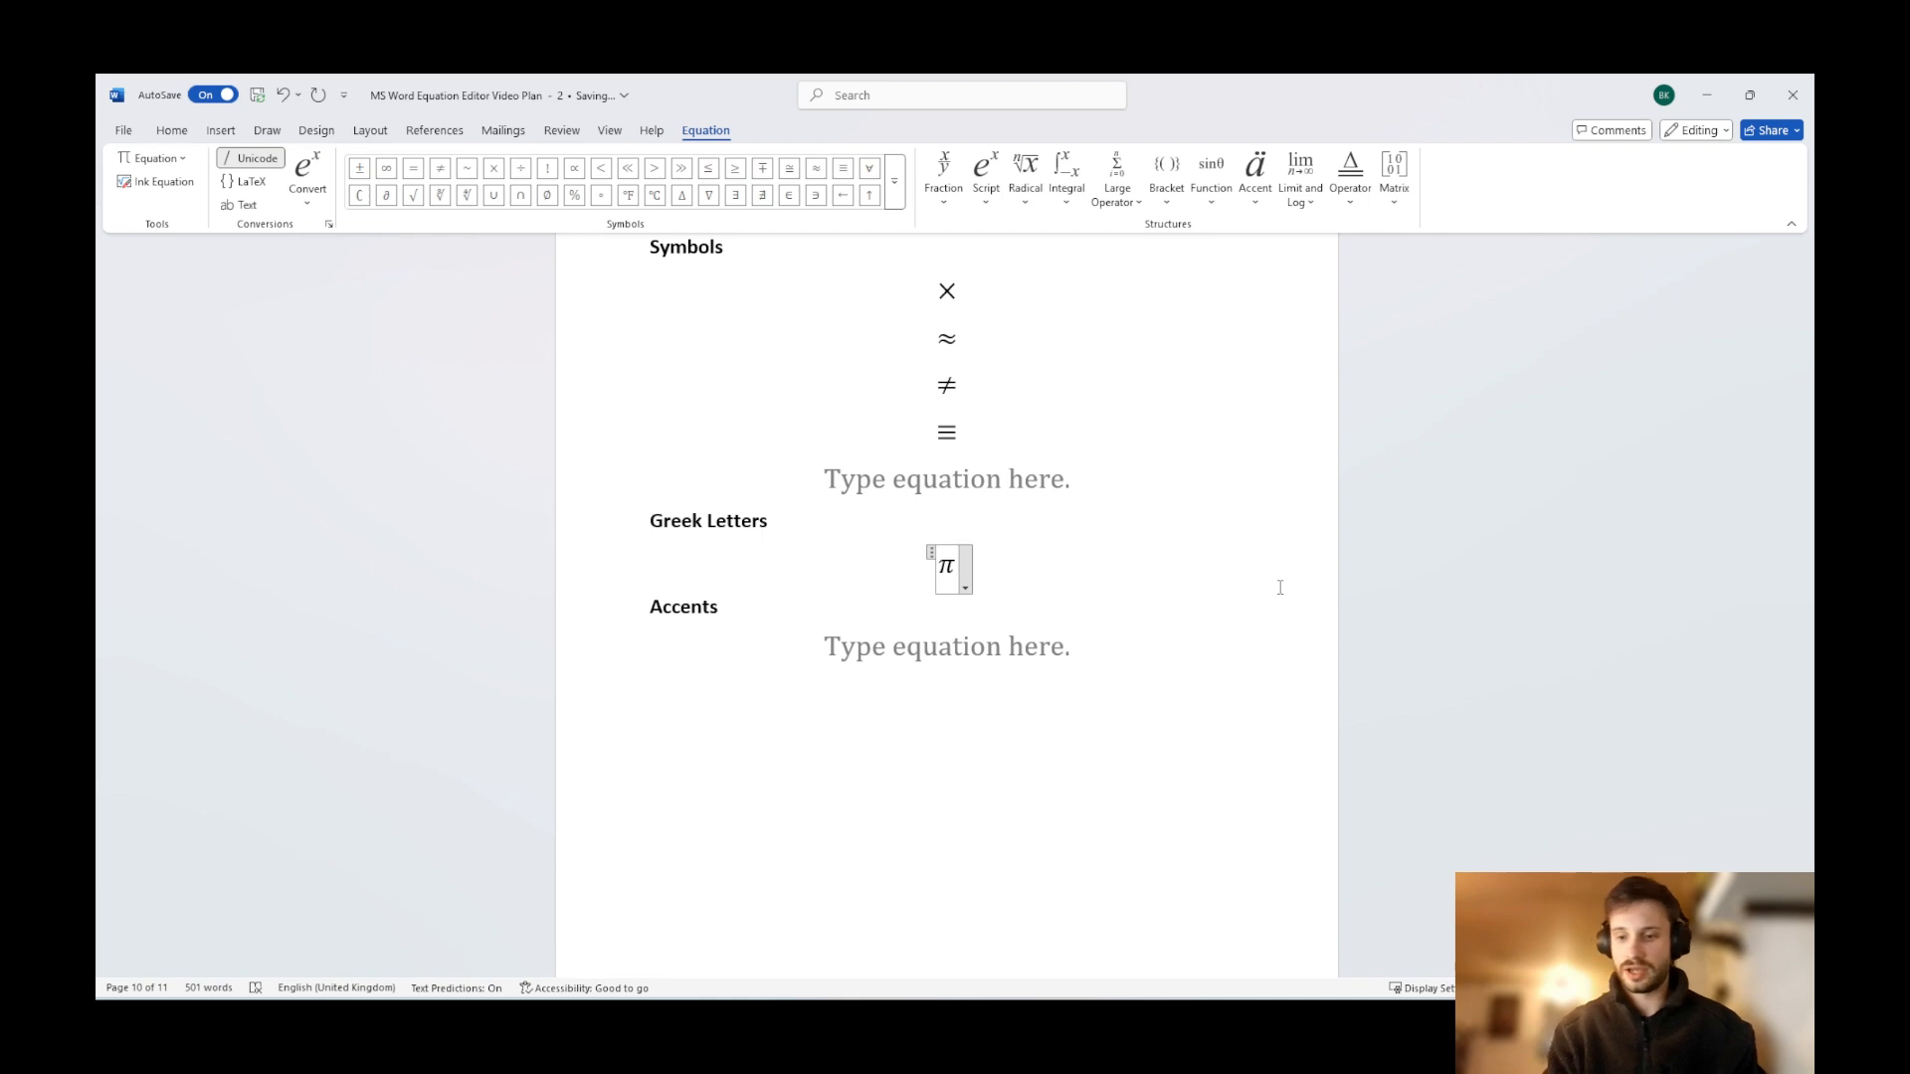
{"action": "key", "text": "Return"}
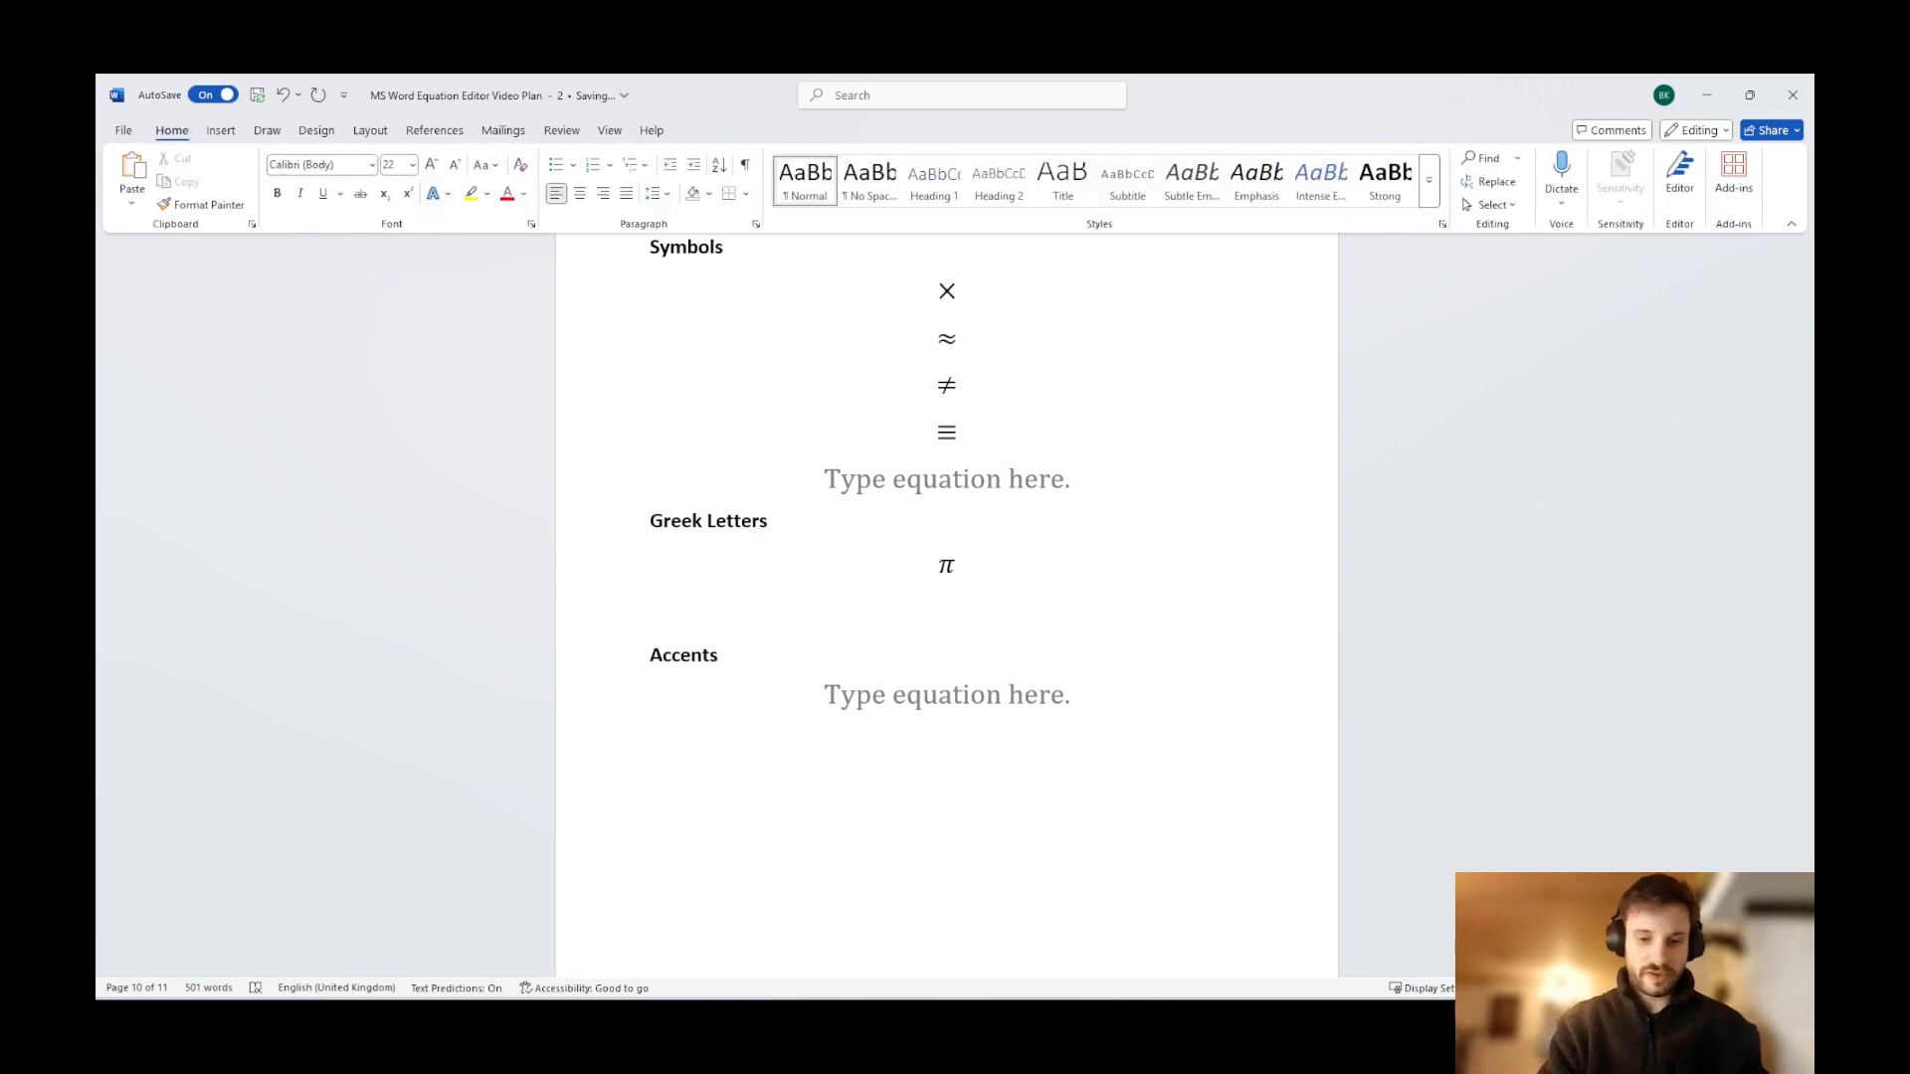
{"action": "key", "text": "alt+equal"}
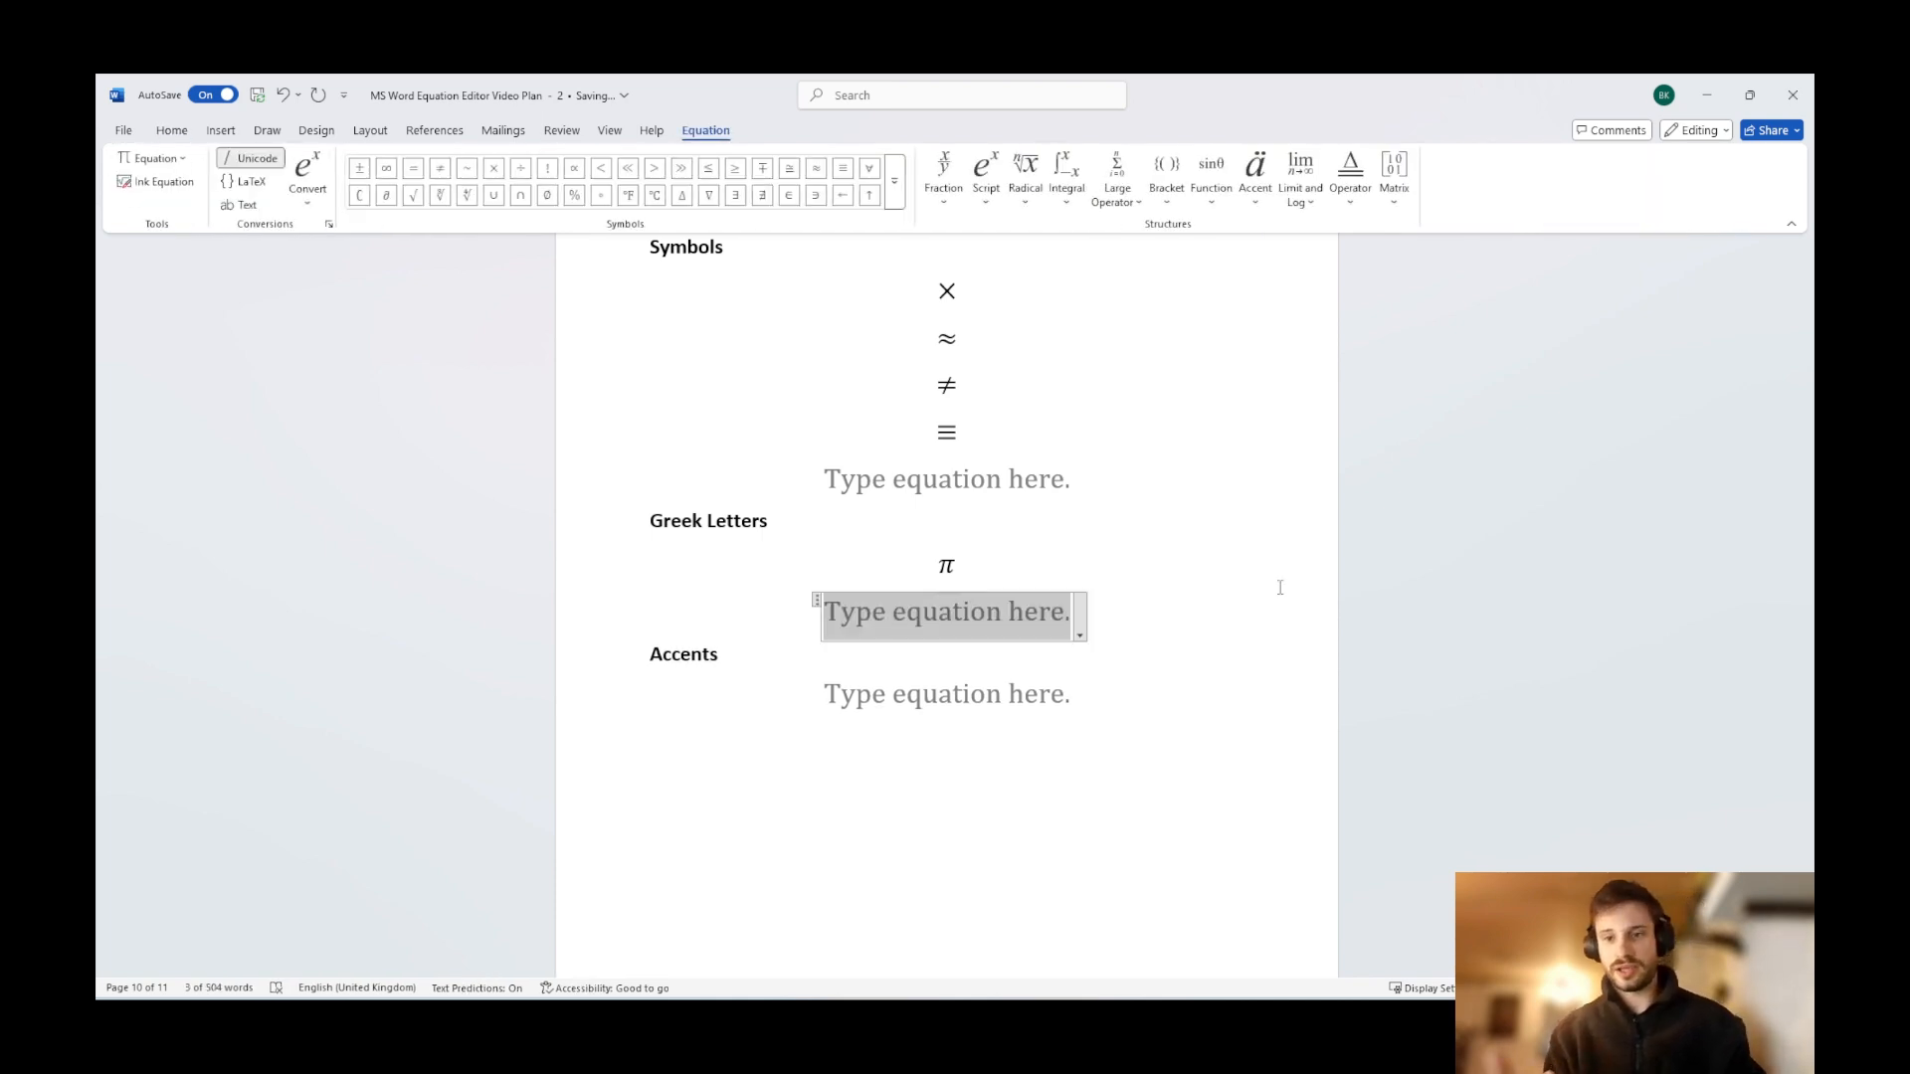
Enter a capital pi in the blank equation below the lowercase pi using \Pi.
{"action": "left_click", "coordinate": [1000, 542]}
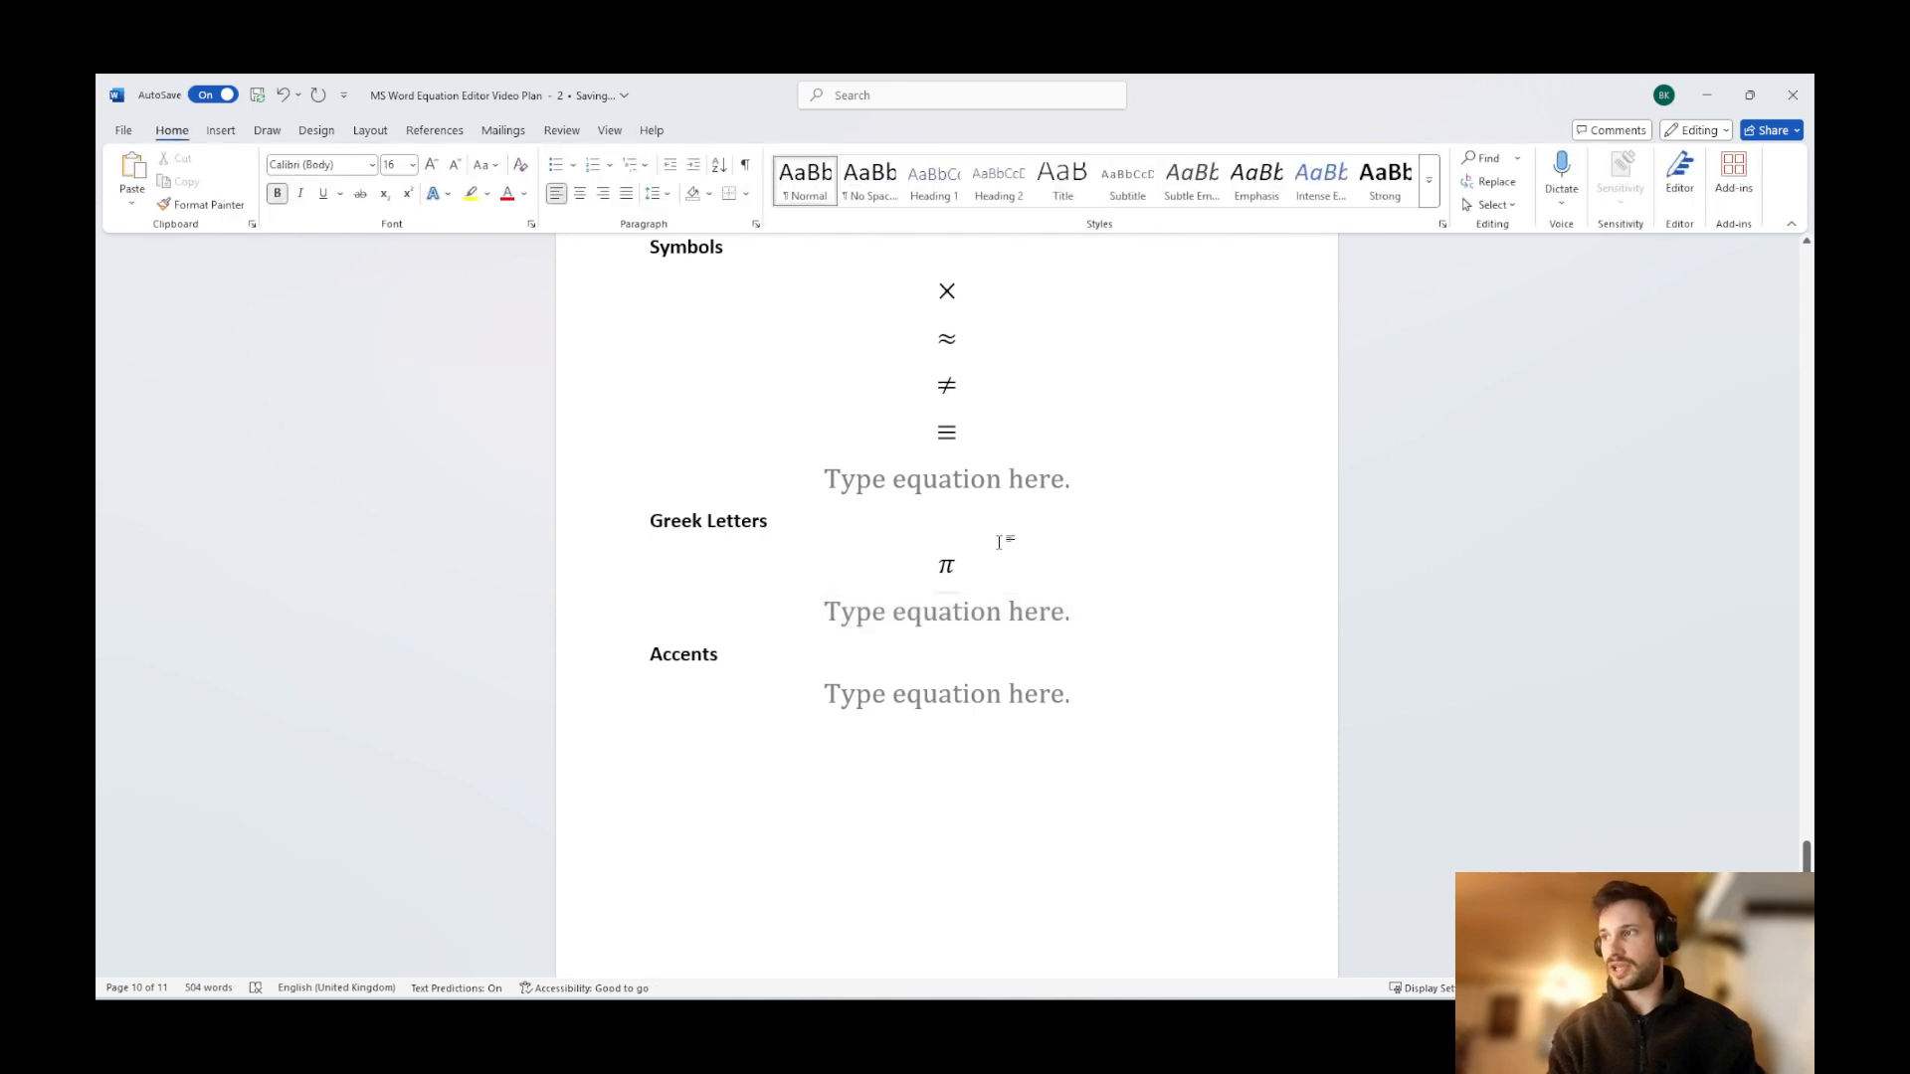
{"action": "double_click", "coordinate": [986, 556]}
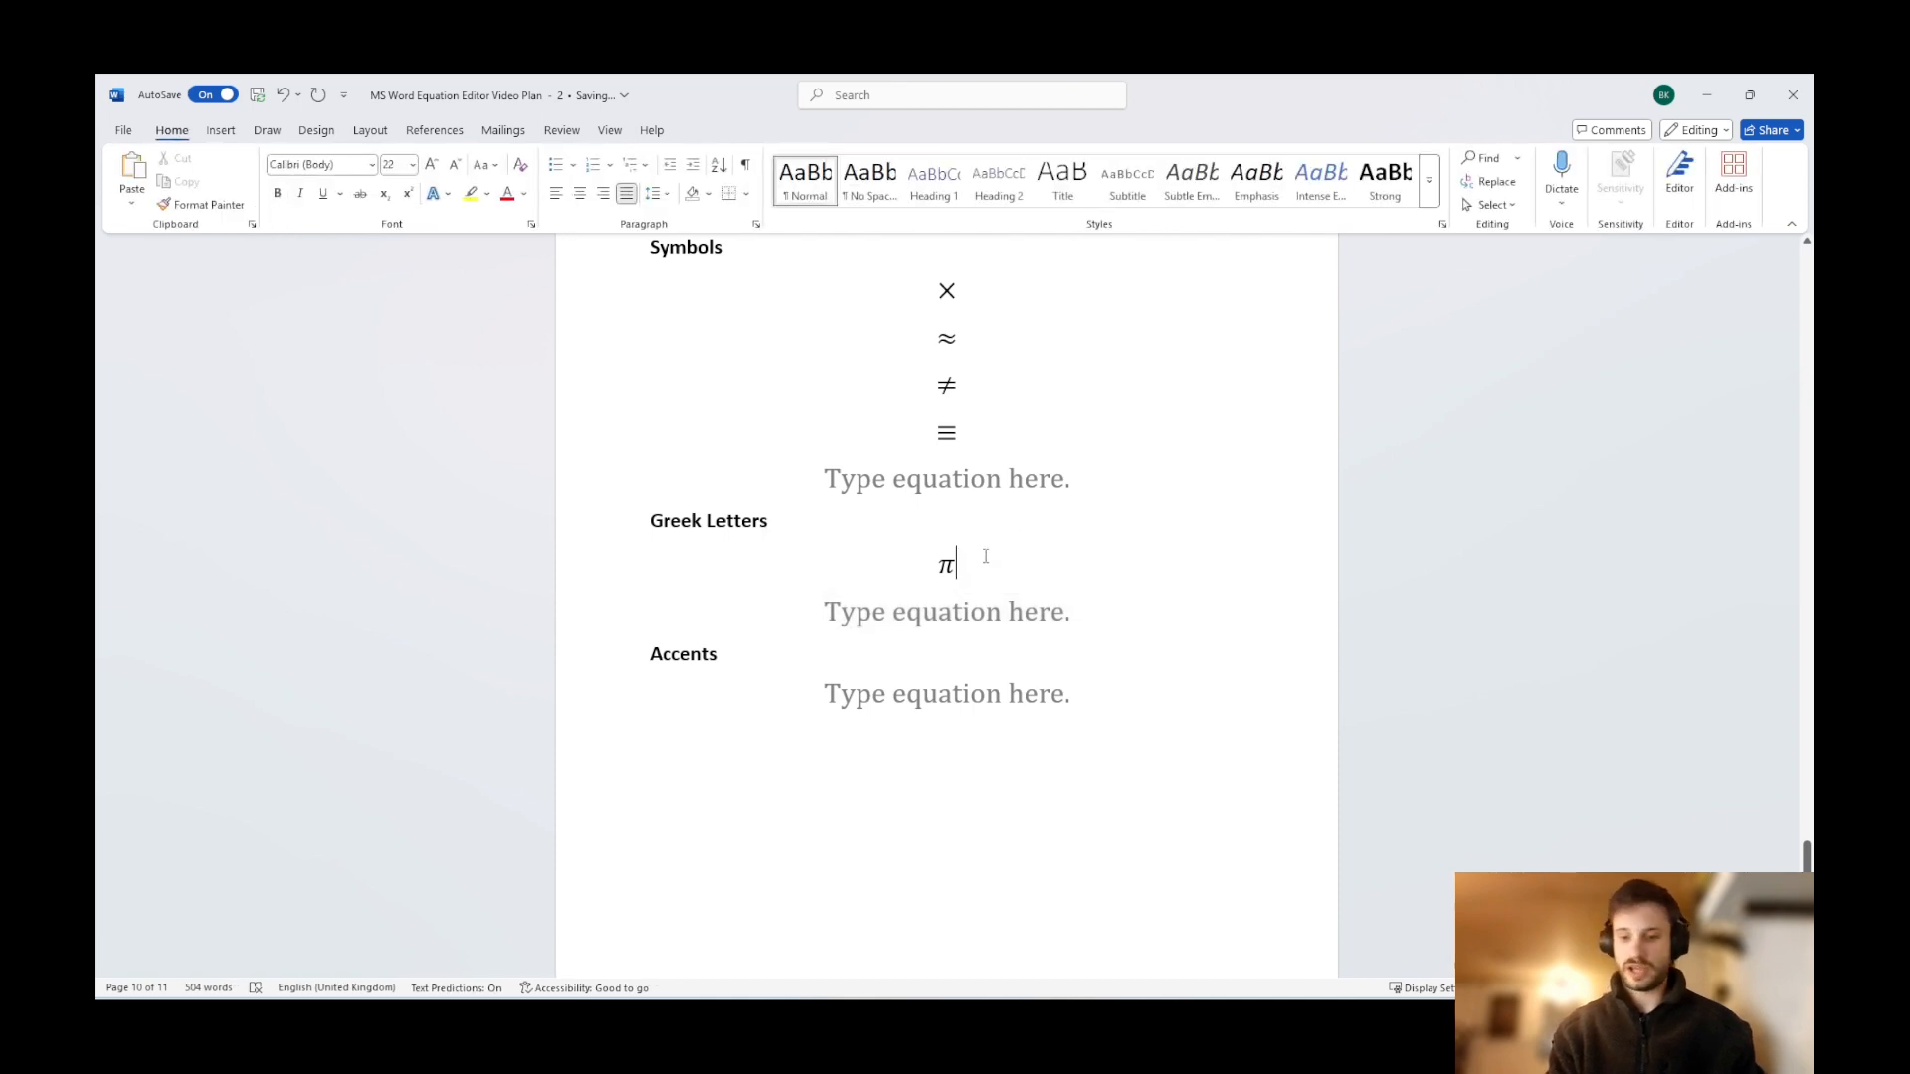
{"action": "left_click", "coordinate": [945, 600]}
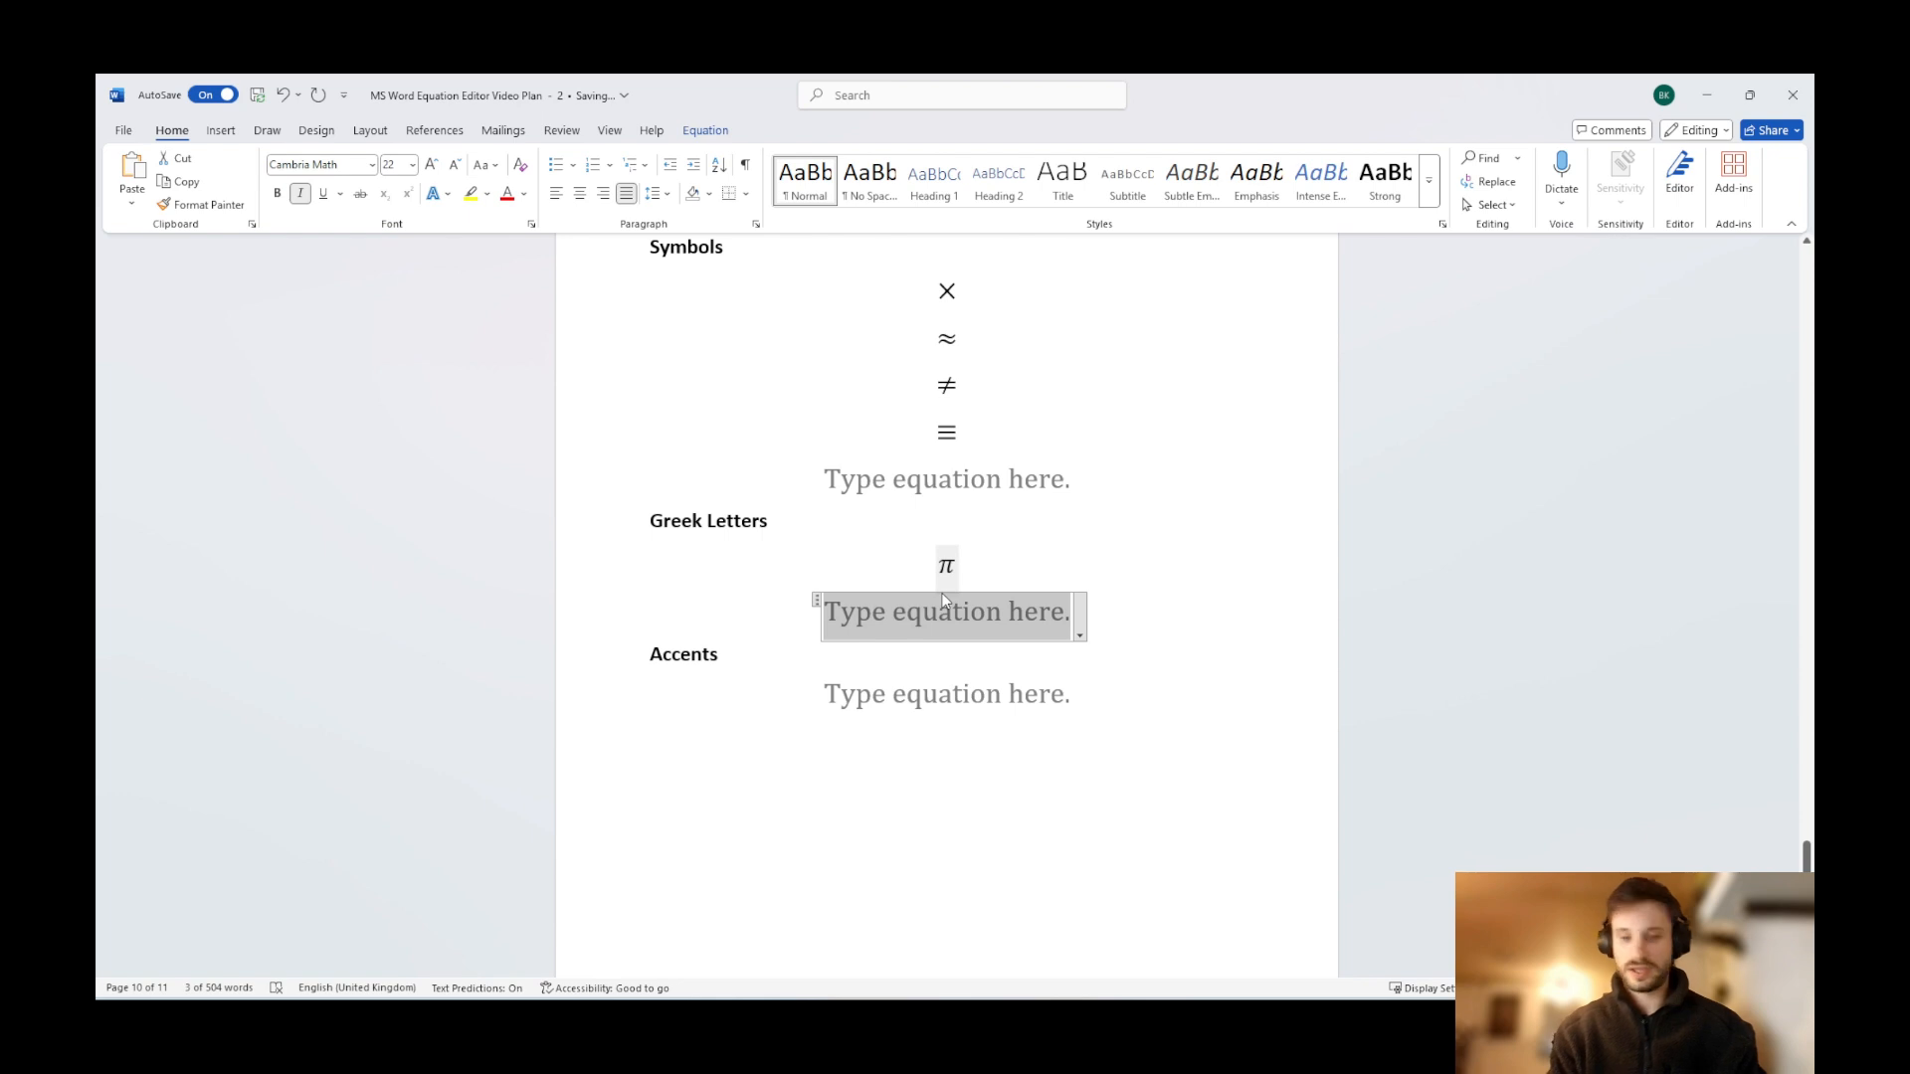
{"action": "type", "text": "\\Pi"}
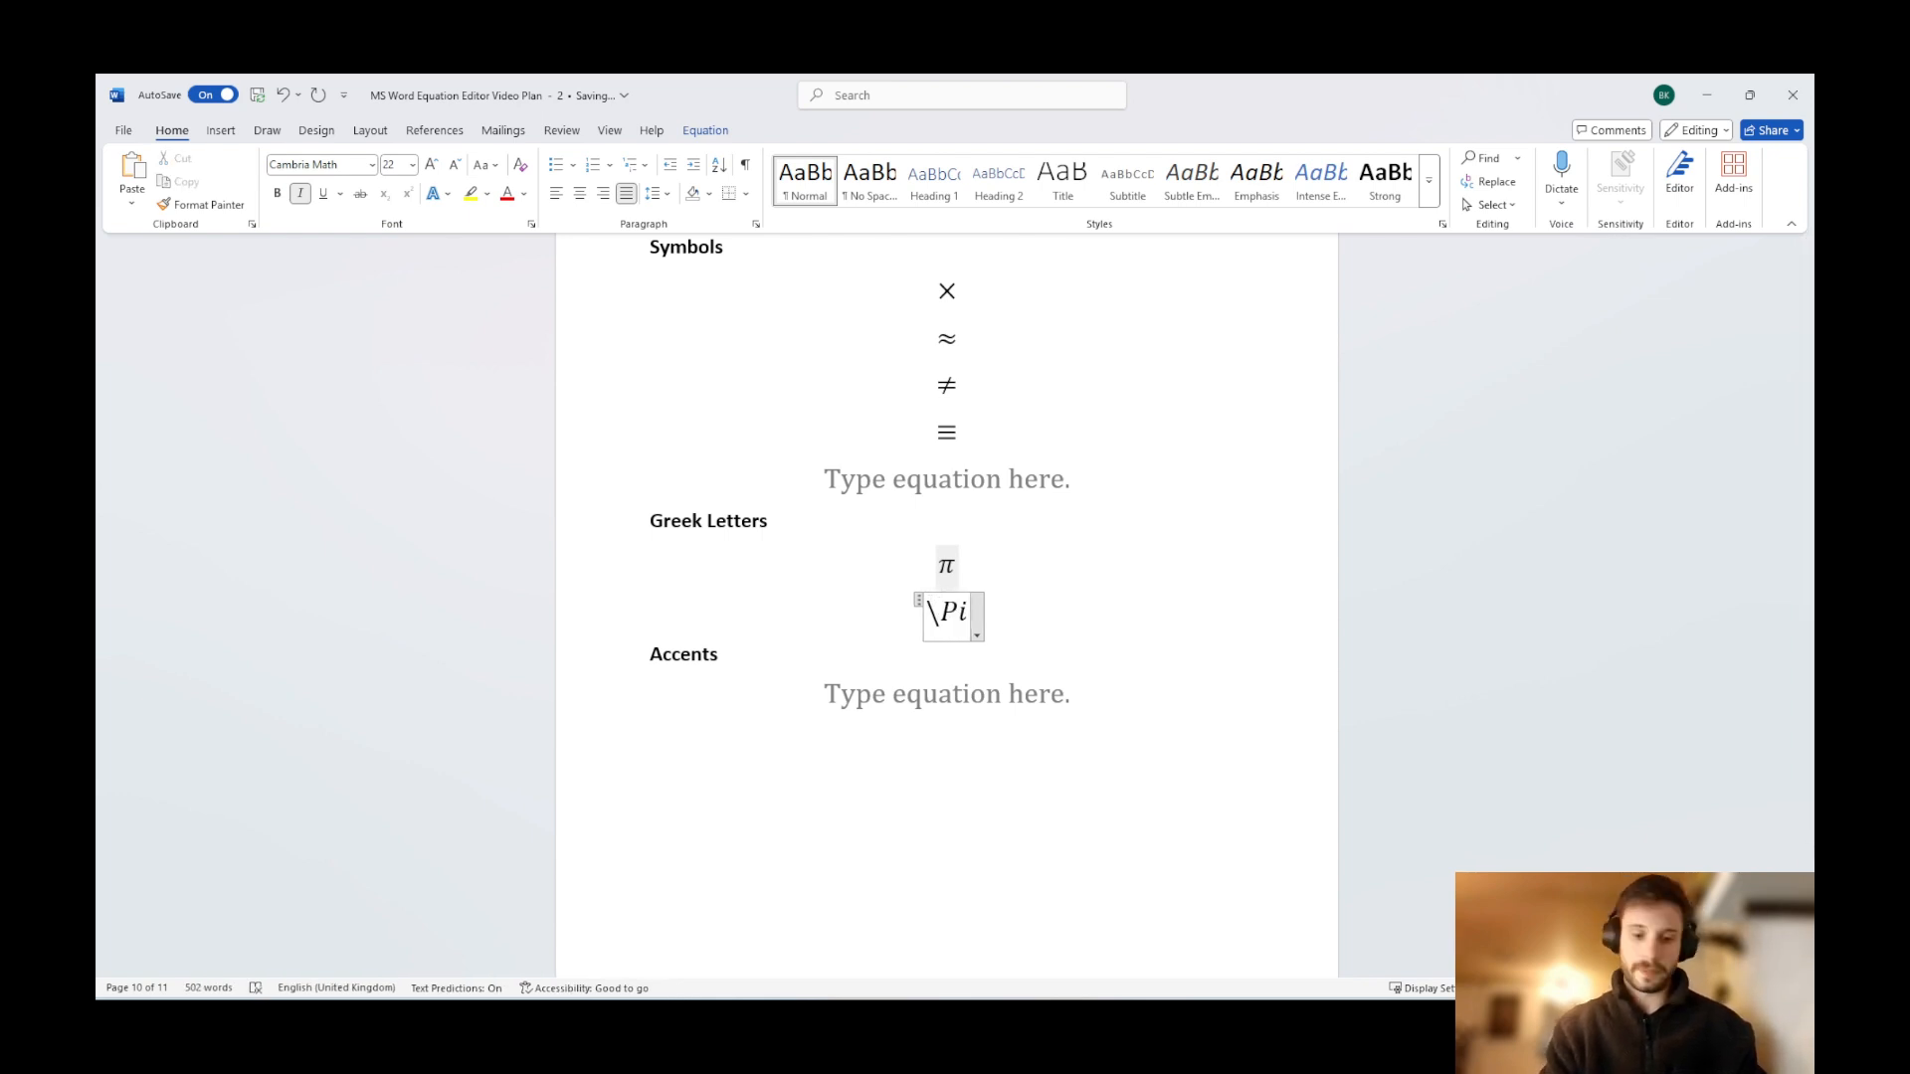
{"action": "key", "text": "space"}
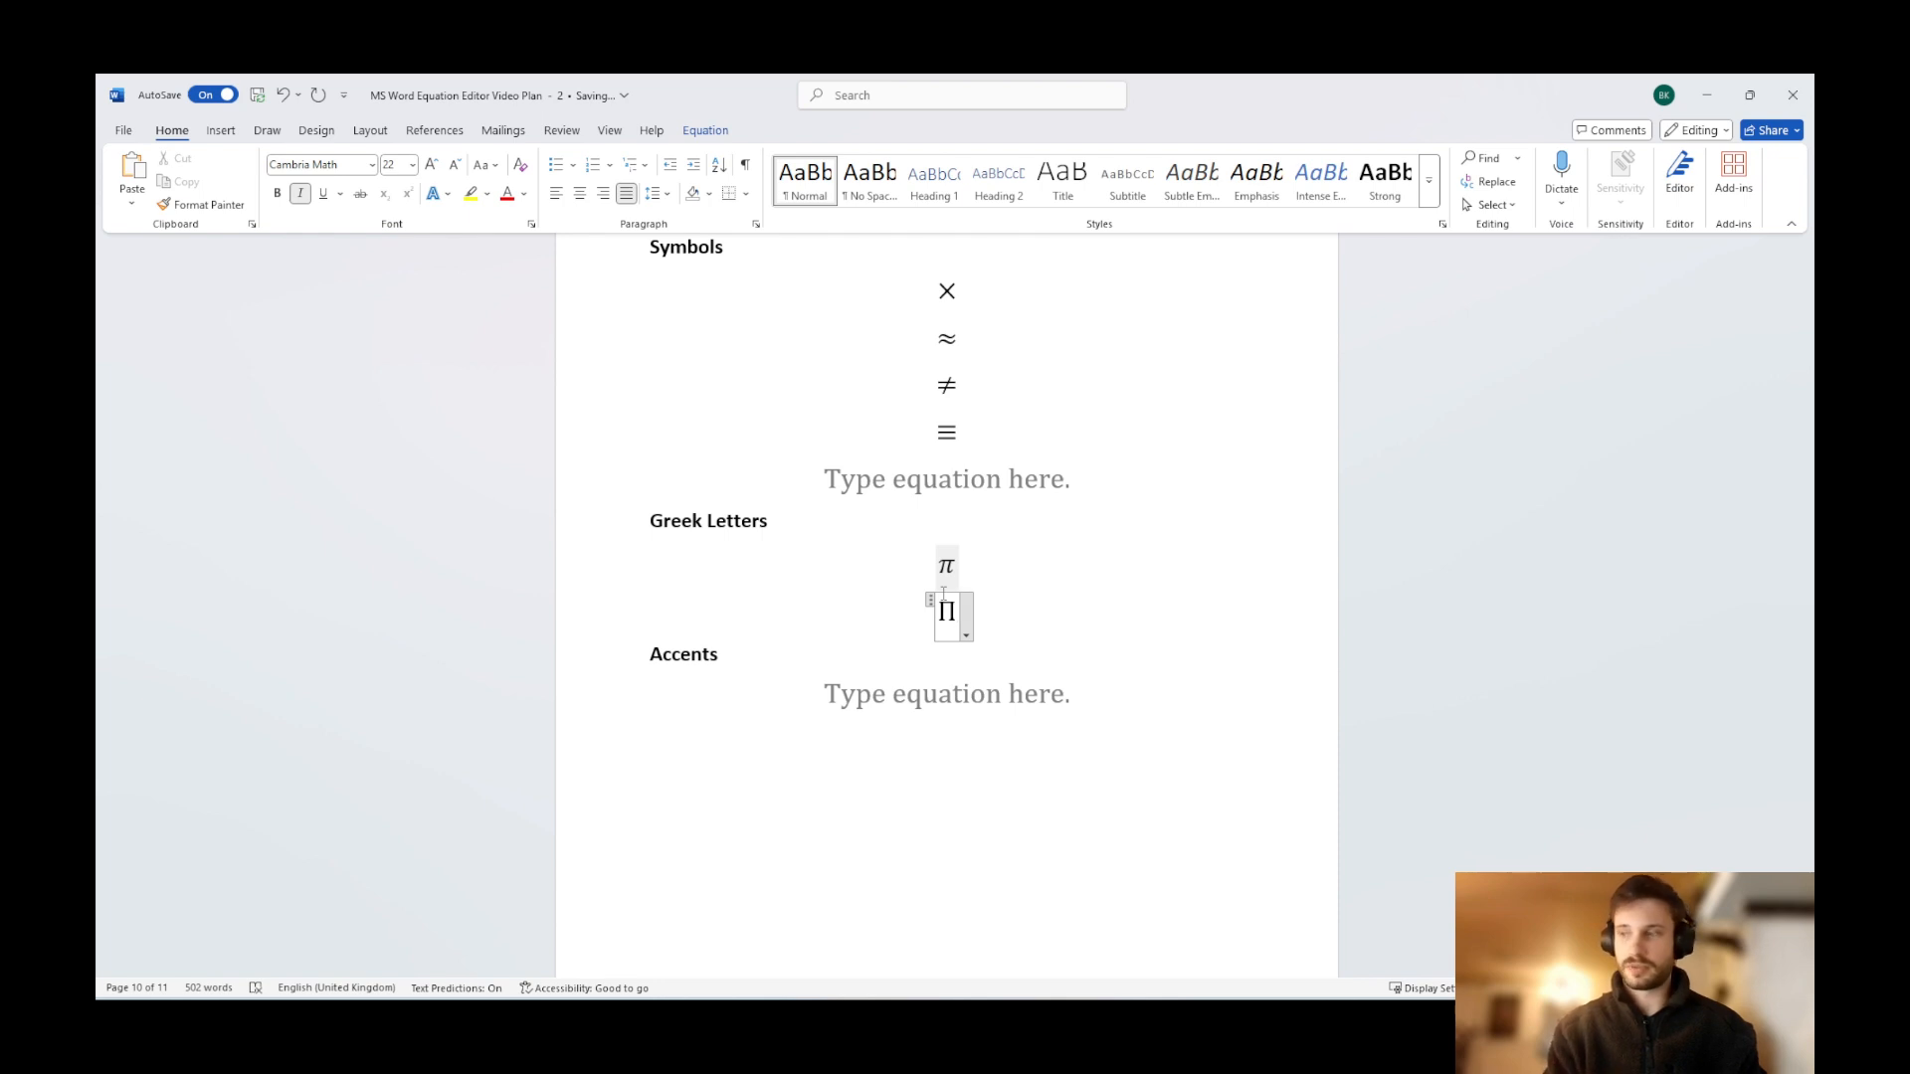
{"action": "key", "text": "Right"}
Insert two equations below the capital pi: a lowercase omega using \omega and a capital omega using \Omega.
{"action": "key", "text": "Return"}
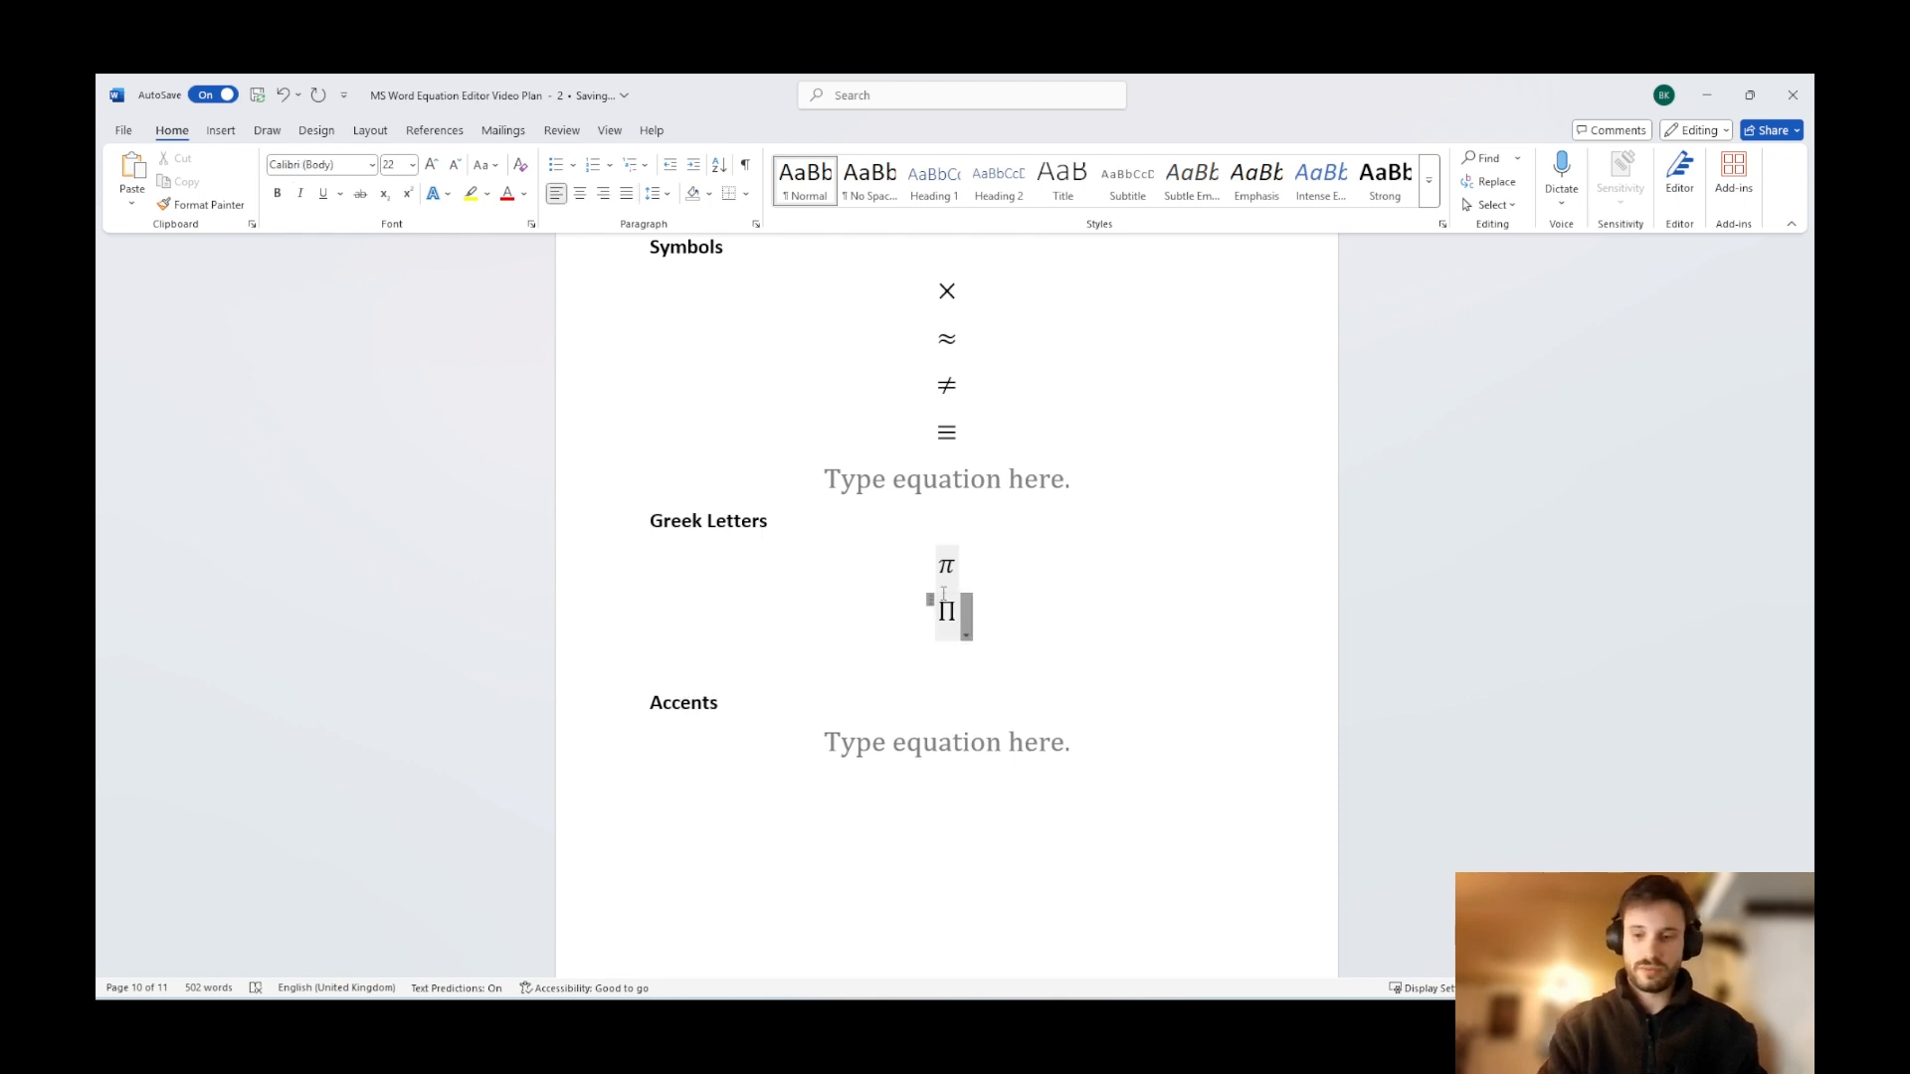
{"action": "key", "text": "alt+equal"}
{"action": "type", "text": "\\"}
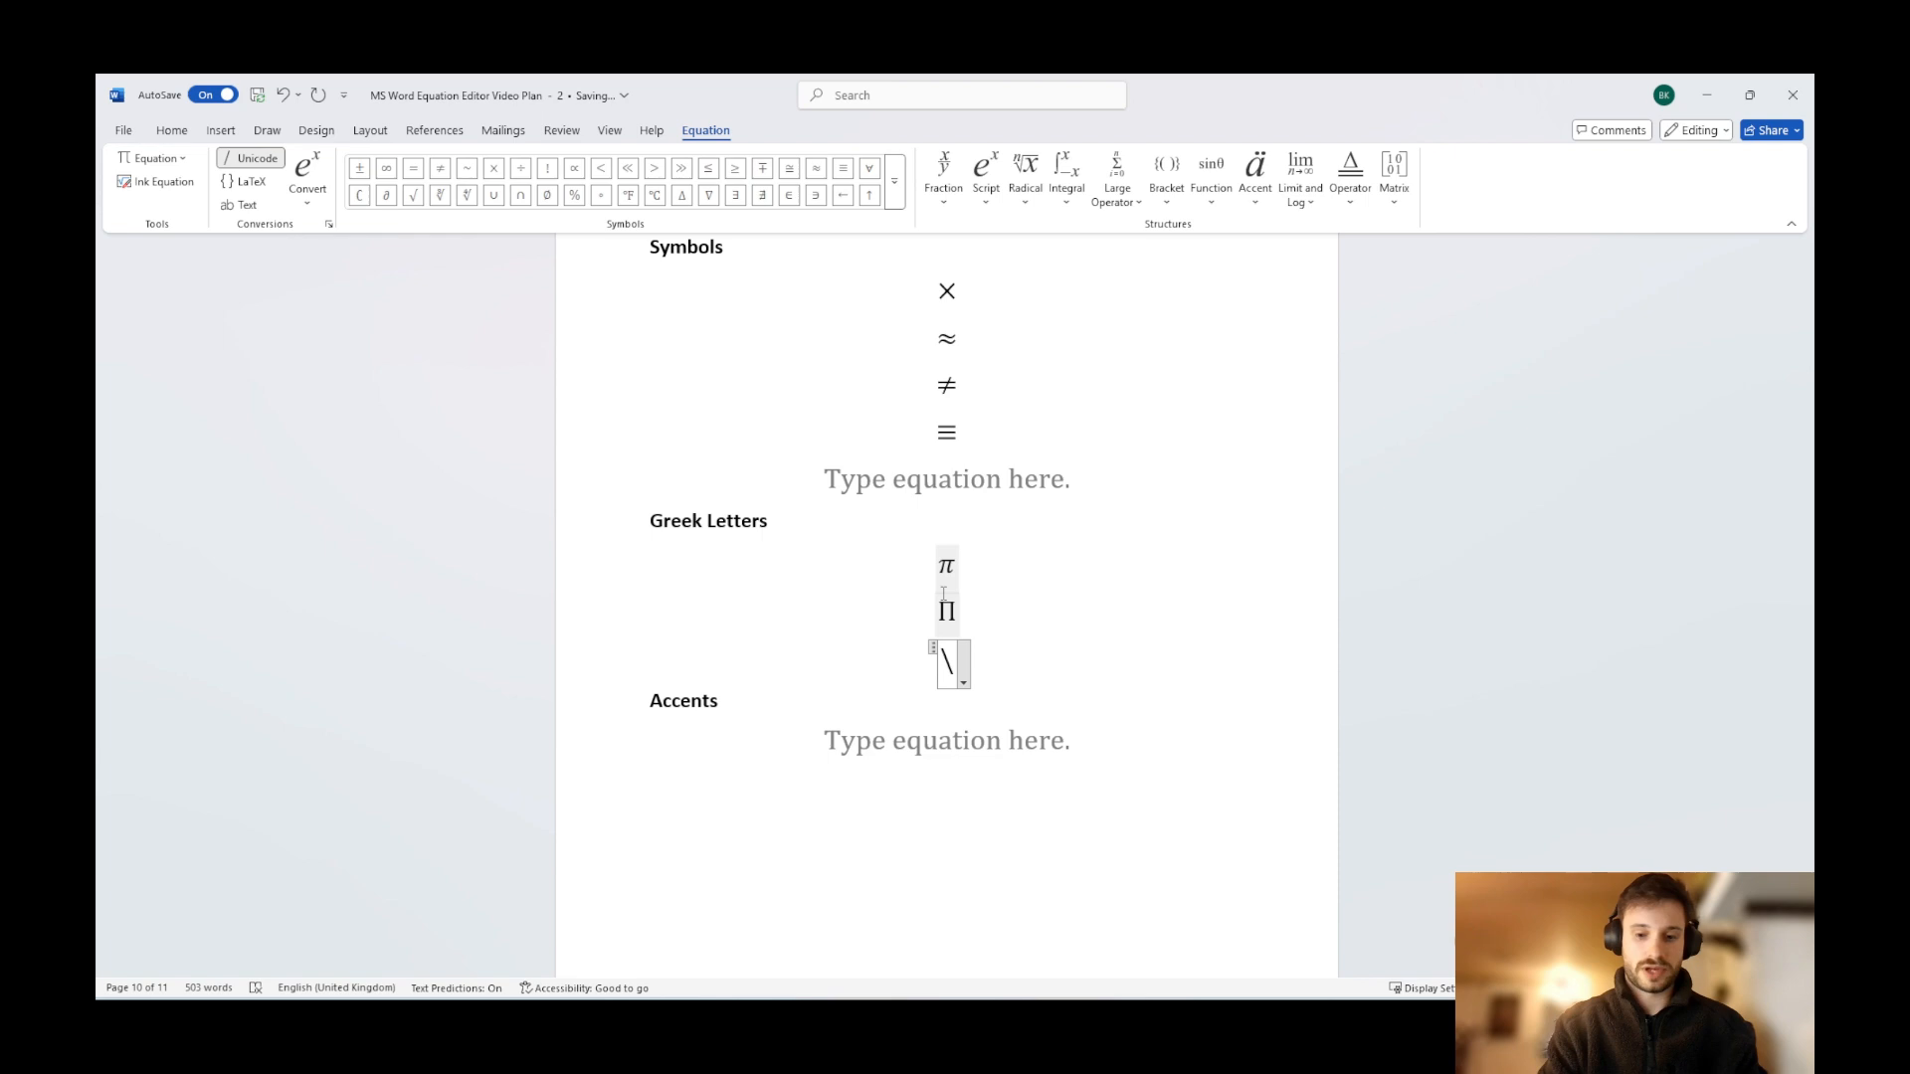
{"action": "type", "text": "omega"}
{"action": "key", "text": "Right"}
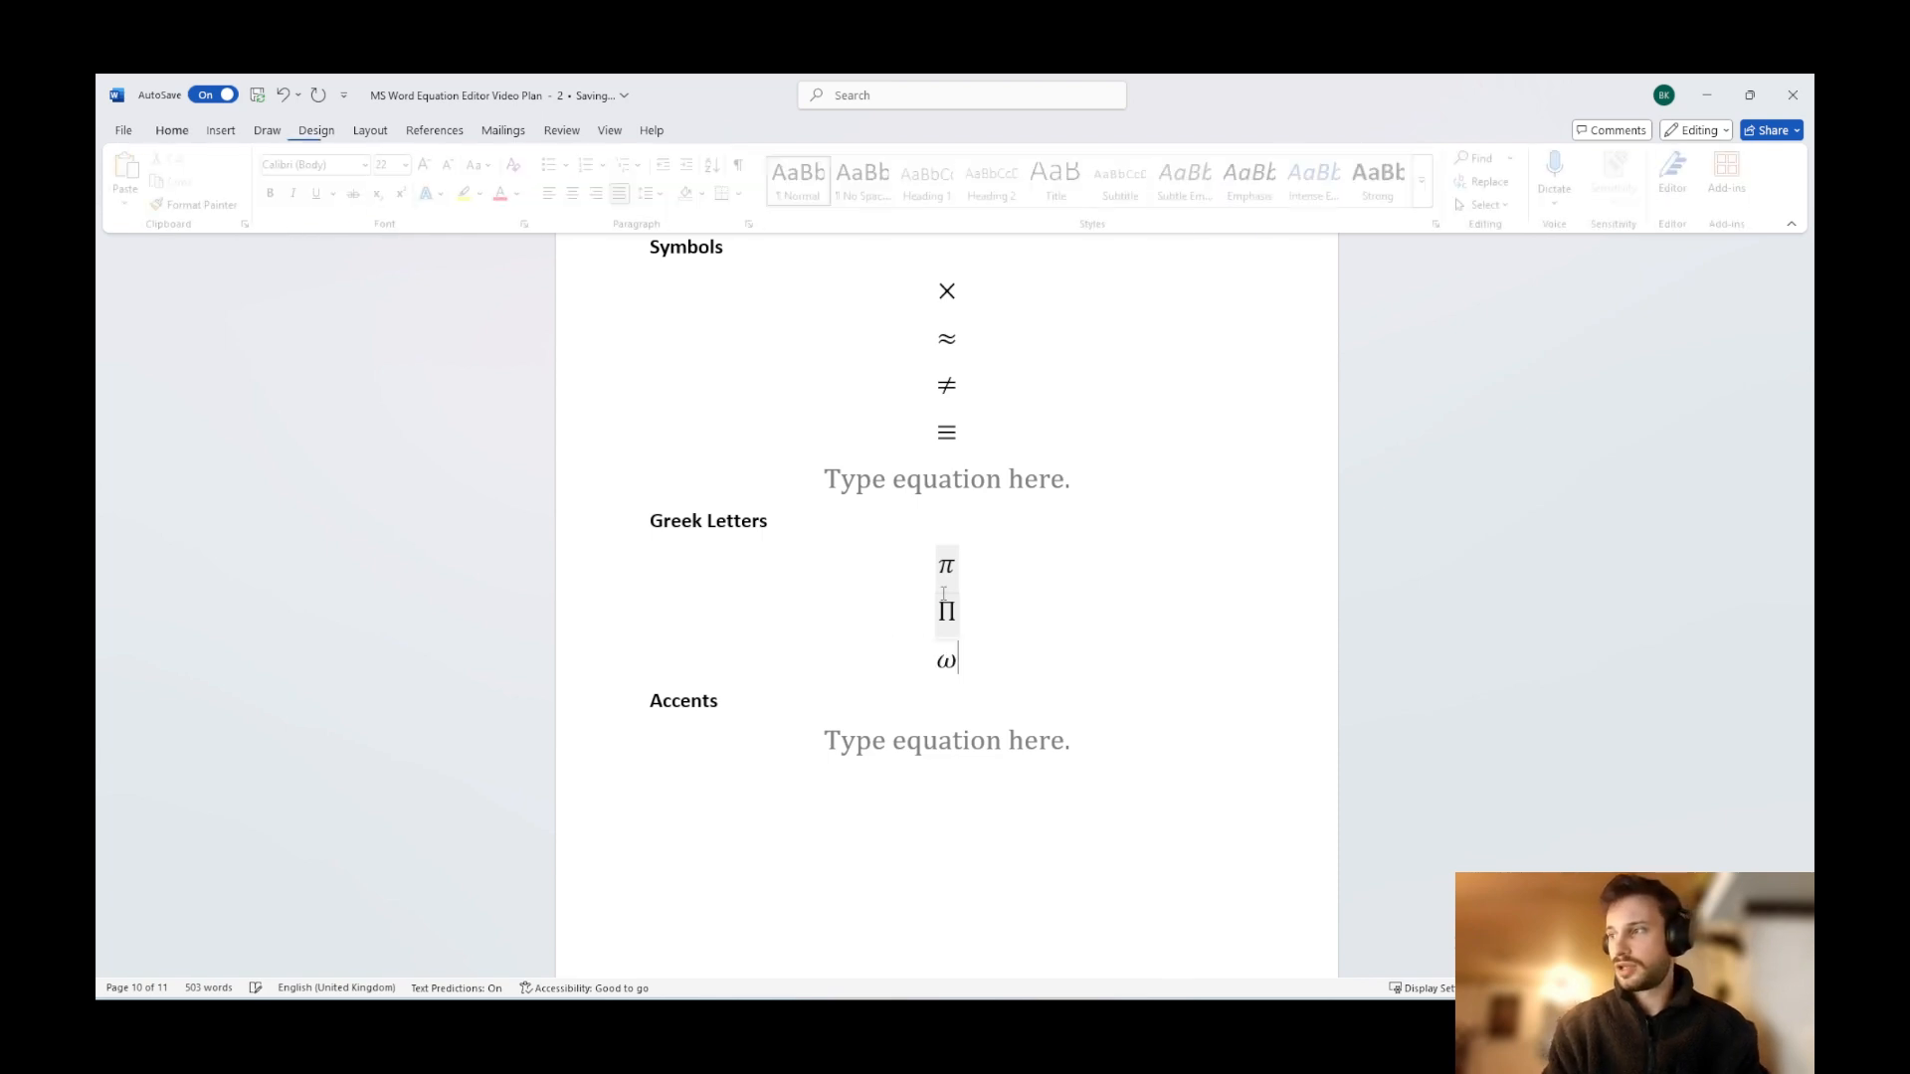
{"action": "key", "text": "Return"}
{"action": "key", "text": "alt+equal"}
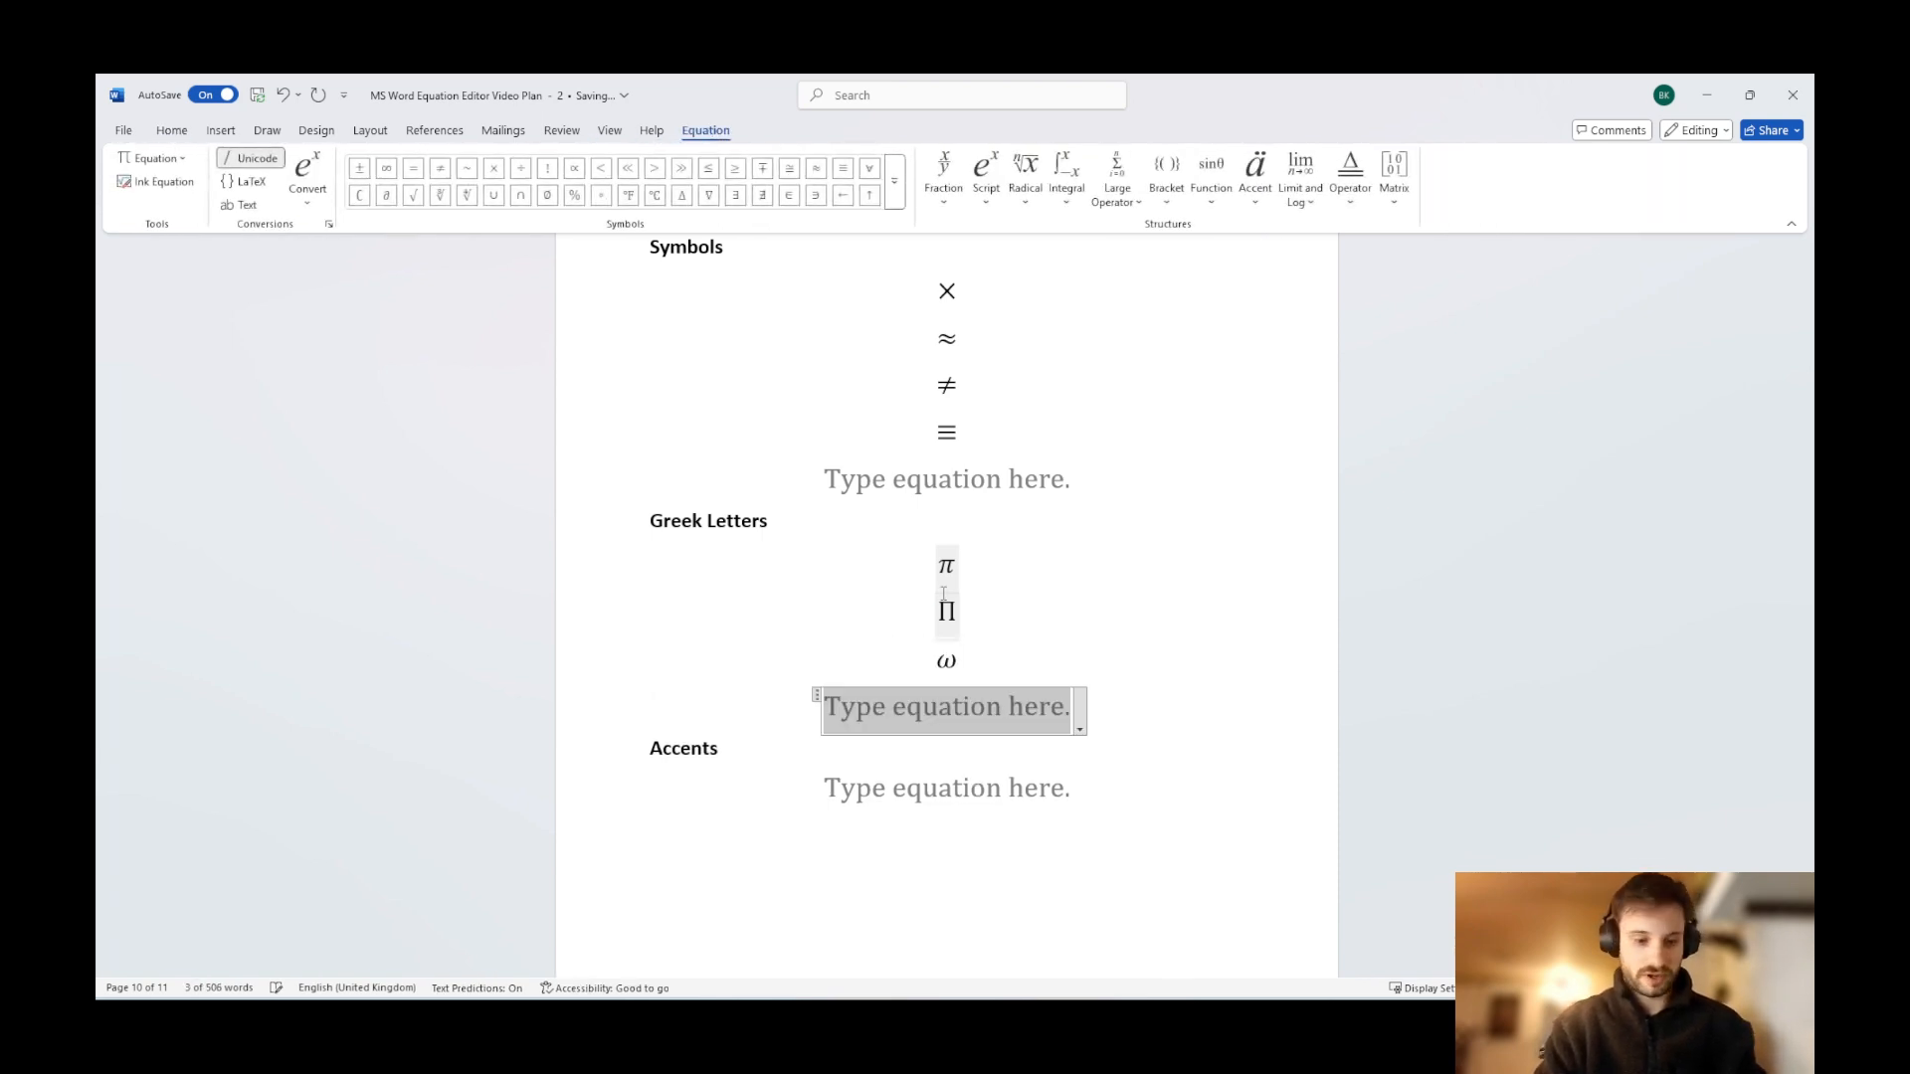
{"action": "type", "text": "\\Omeg"}
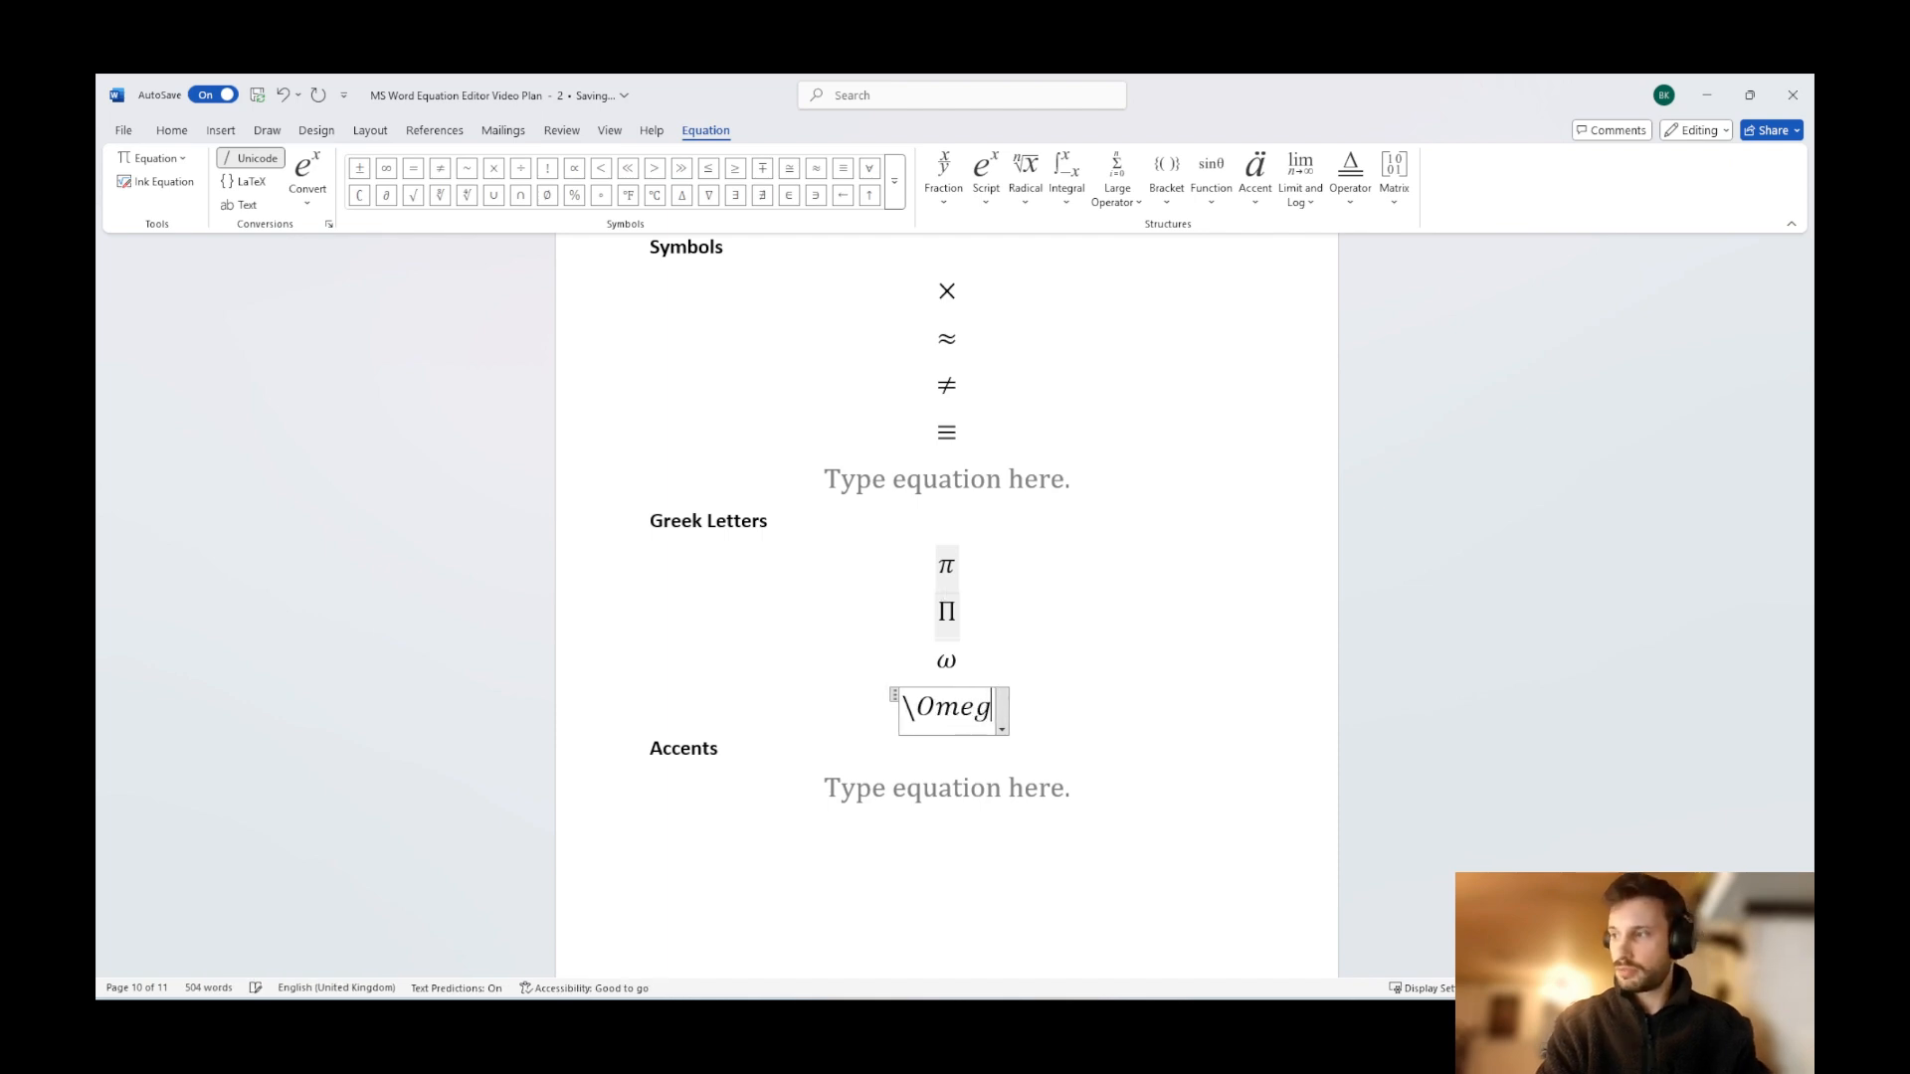
{"action": "type", "text": "a"}
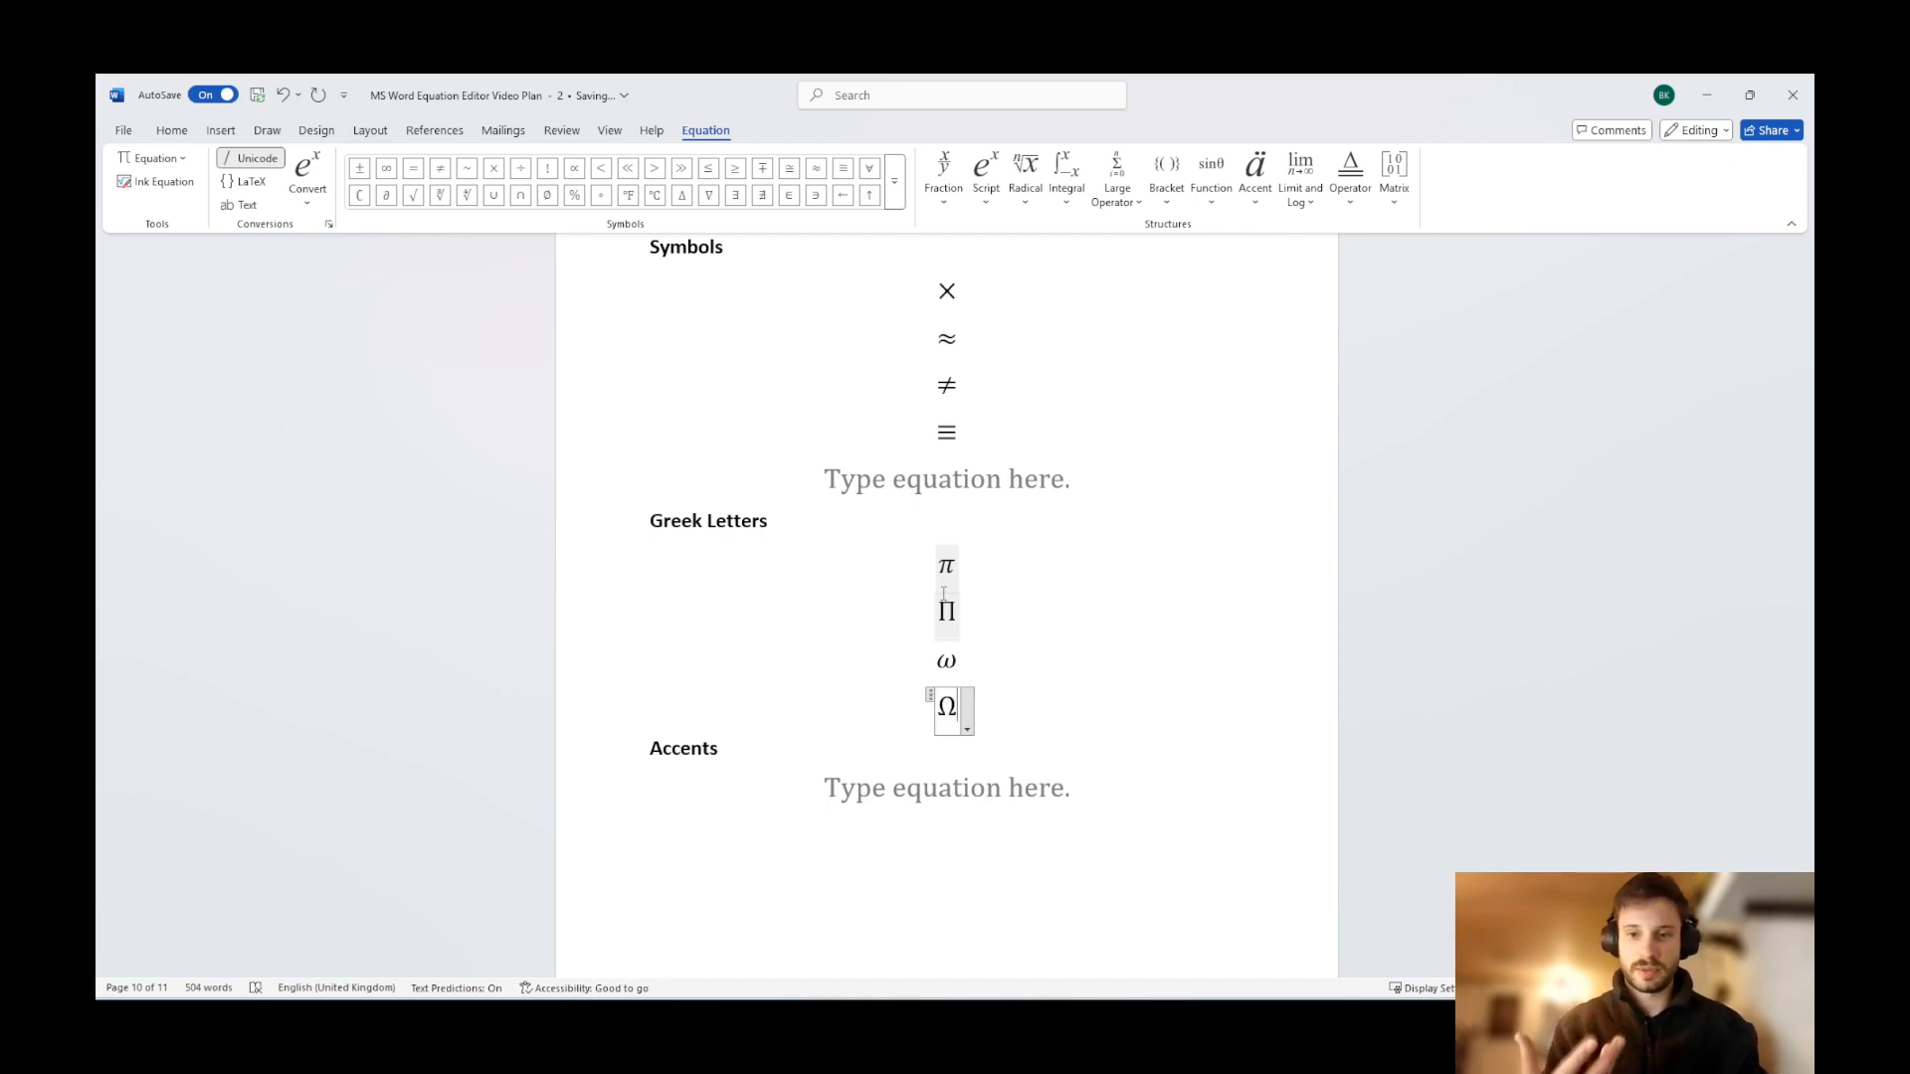
Enter 0.3 with a recurring dot above the 3 in the equation under Accents, using 0.3\dot.
{"action": "scroll", "coordinate": [1065, 612], "scroll_direction": "down", "scroll_amount": 1}
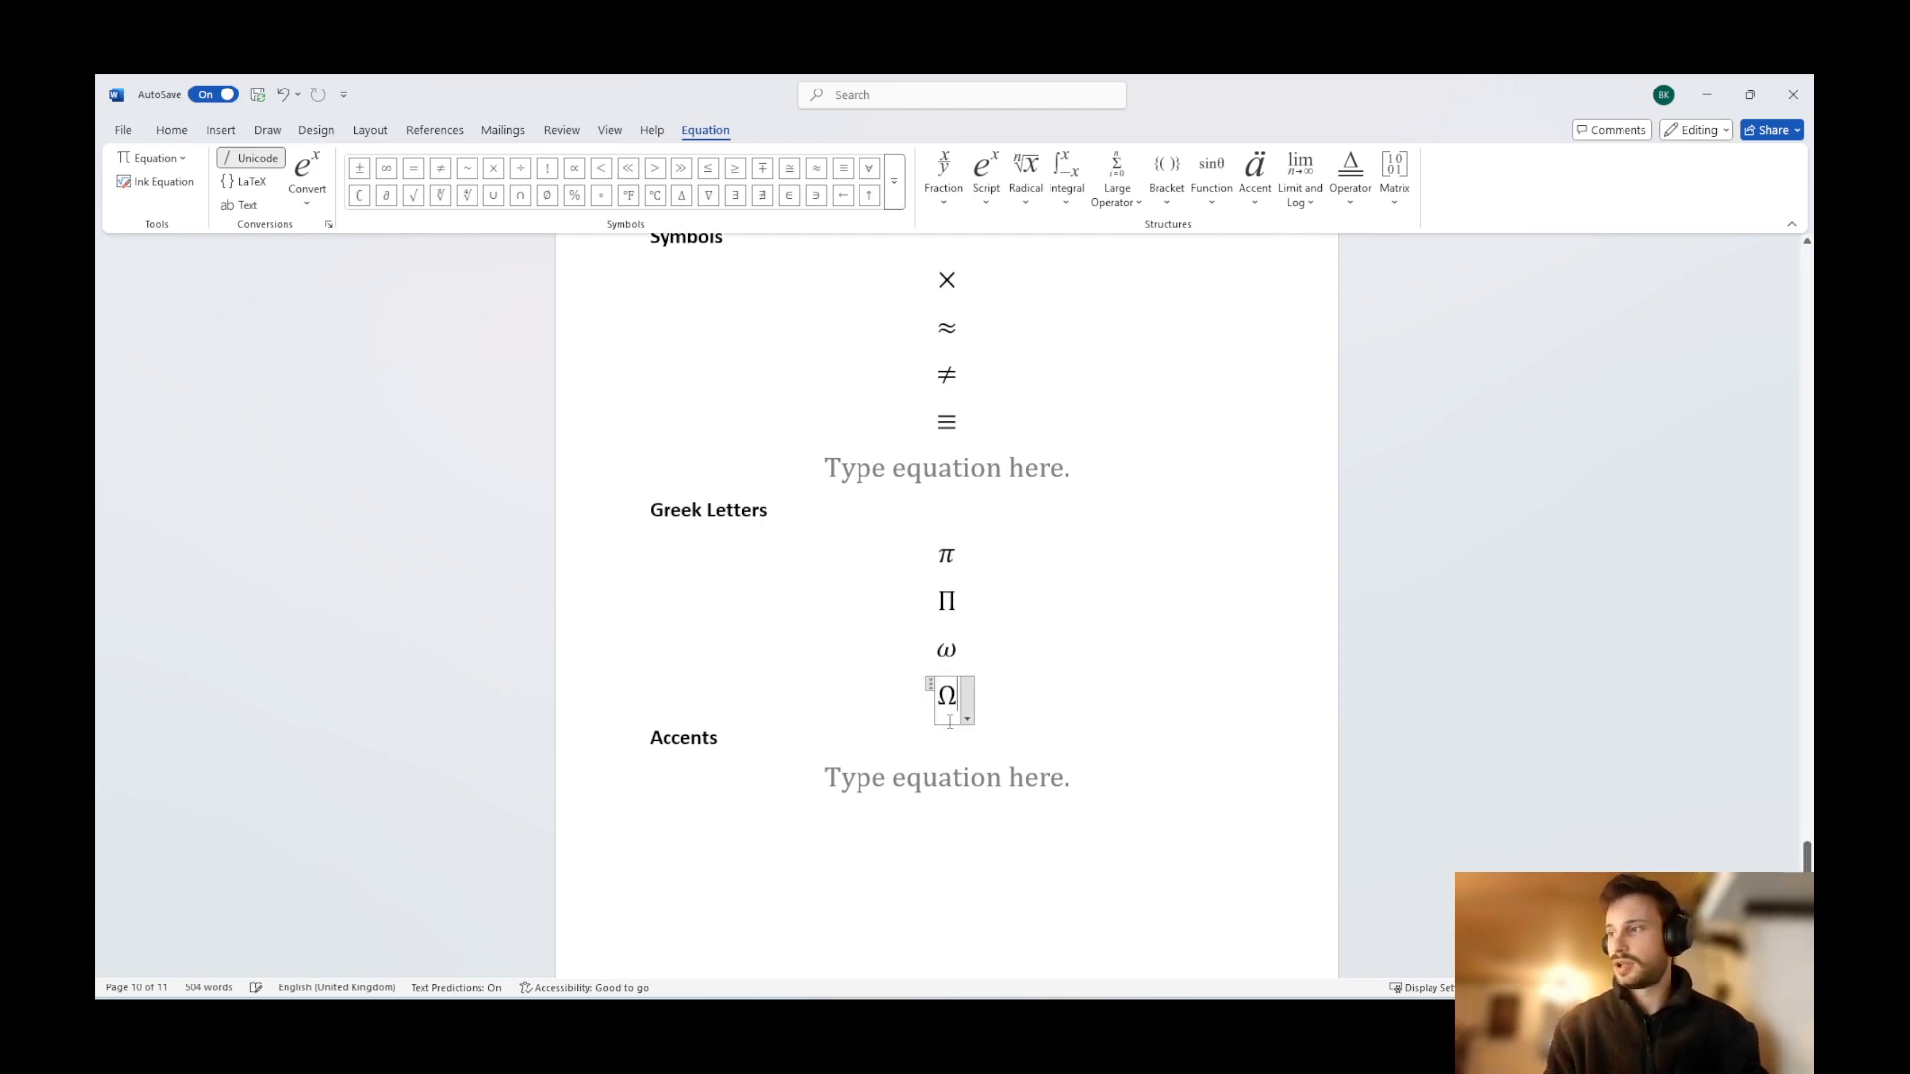
{"action": "left_click", "coordinate": [913, 766]}
{"action": "scroll", "coordinate": [1219, 706], "scroll_direction": "down", "scroll_amount": 1}
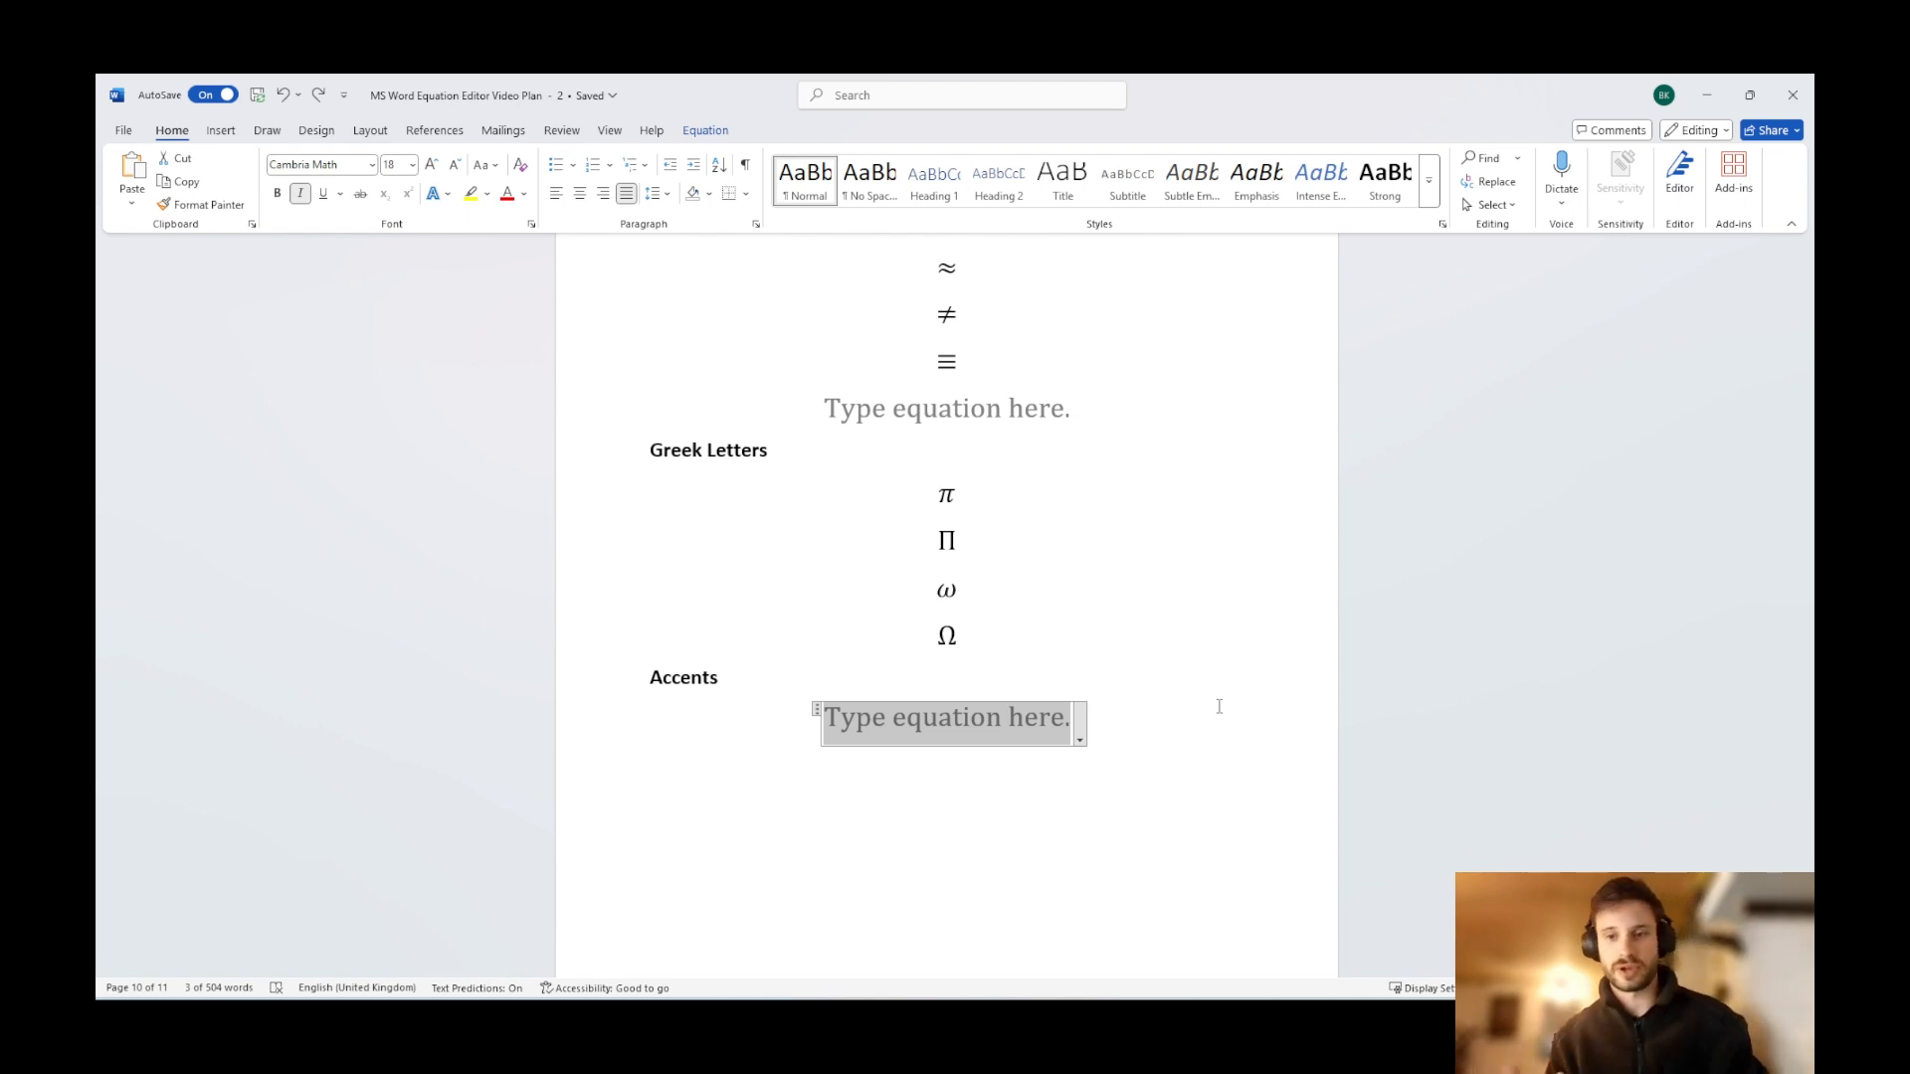
{"action": "type", "text": "0"}
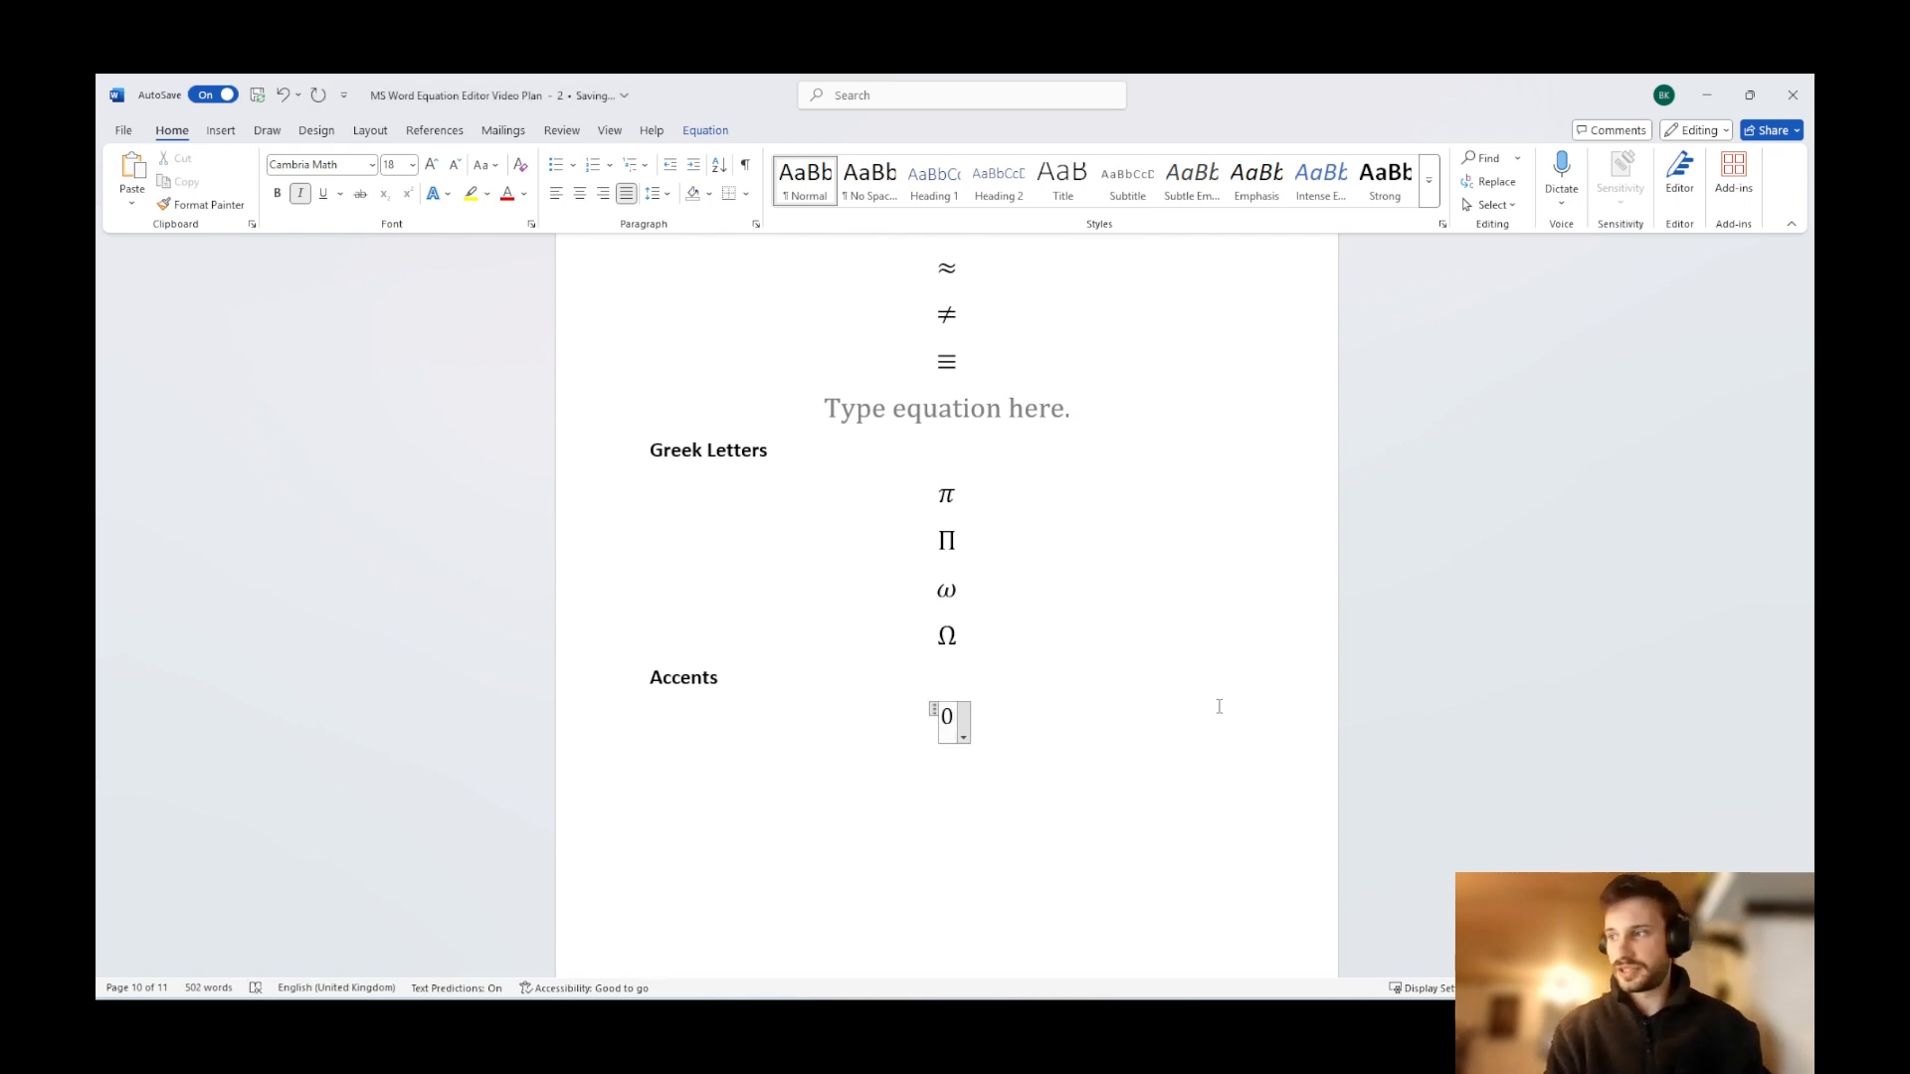
{"action": "type", "text": ","}
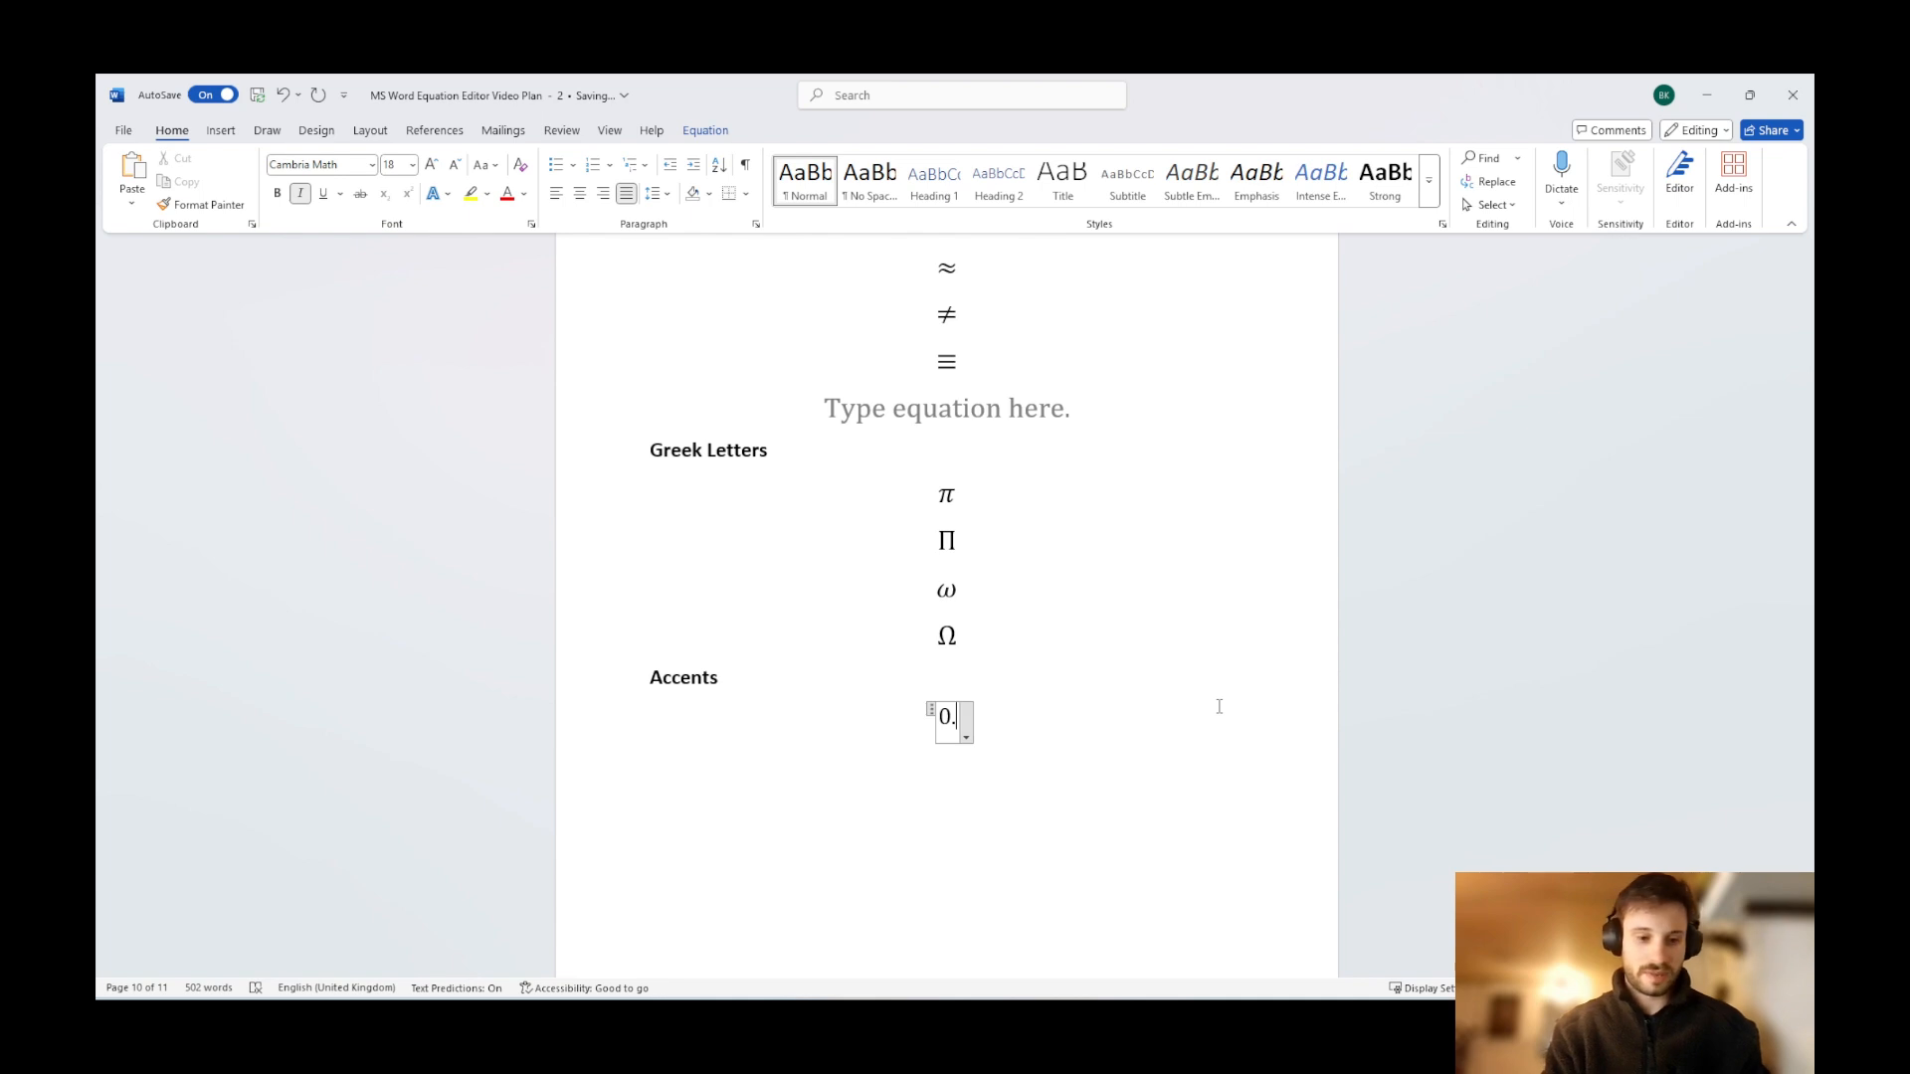
{"action": "type", "text": "3\\dot"}
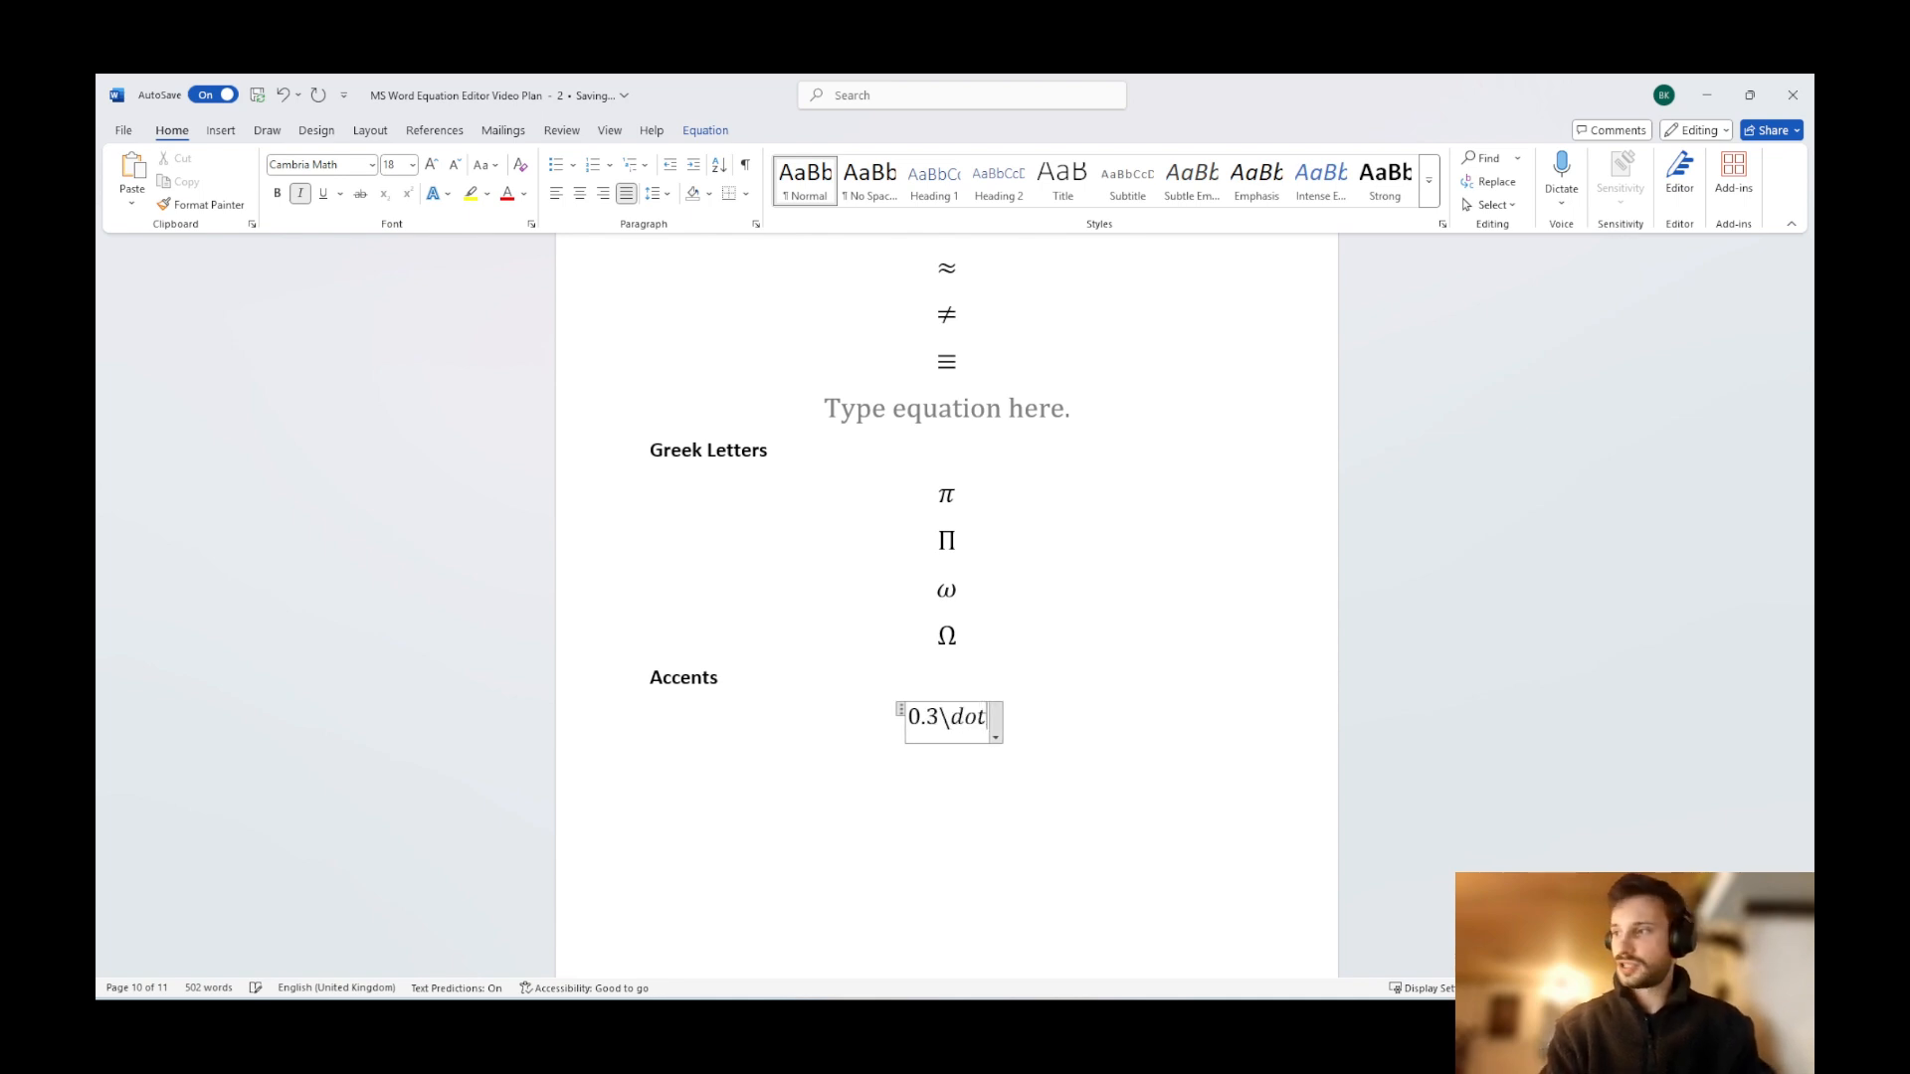
{"action": "key", "text": "space"}
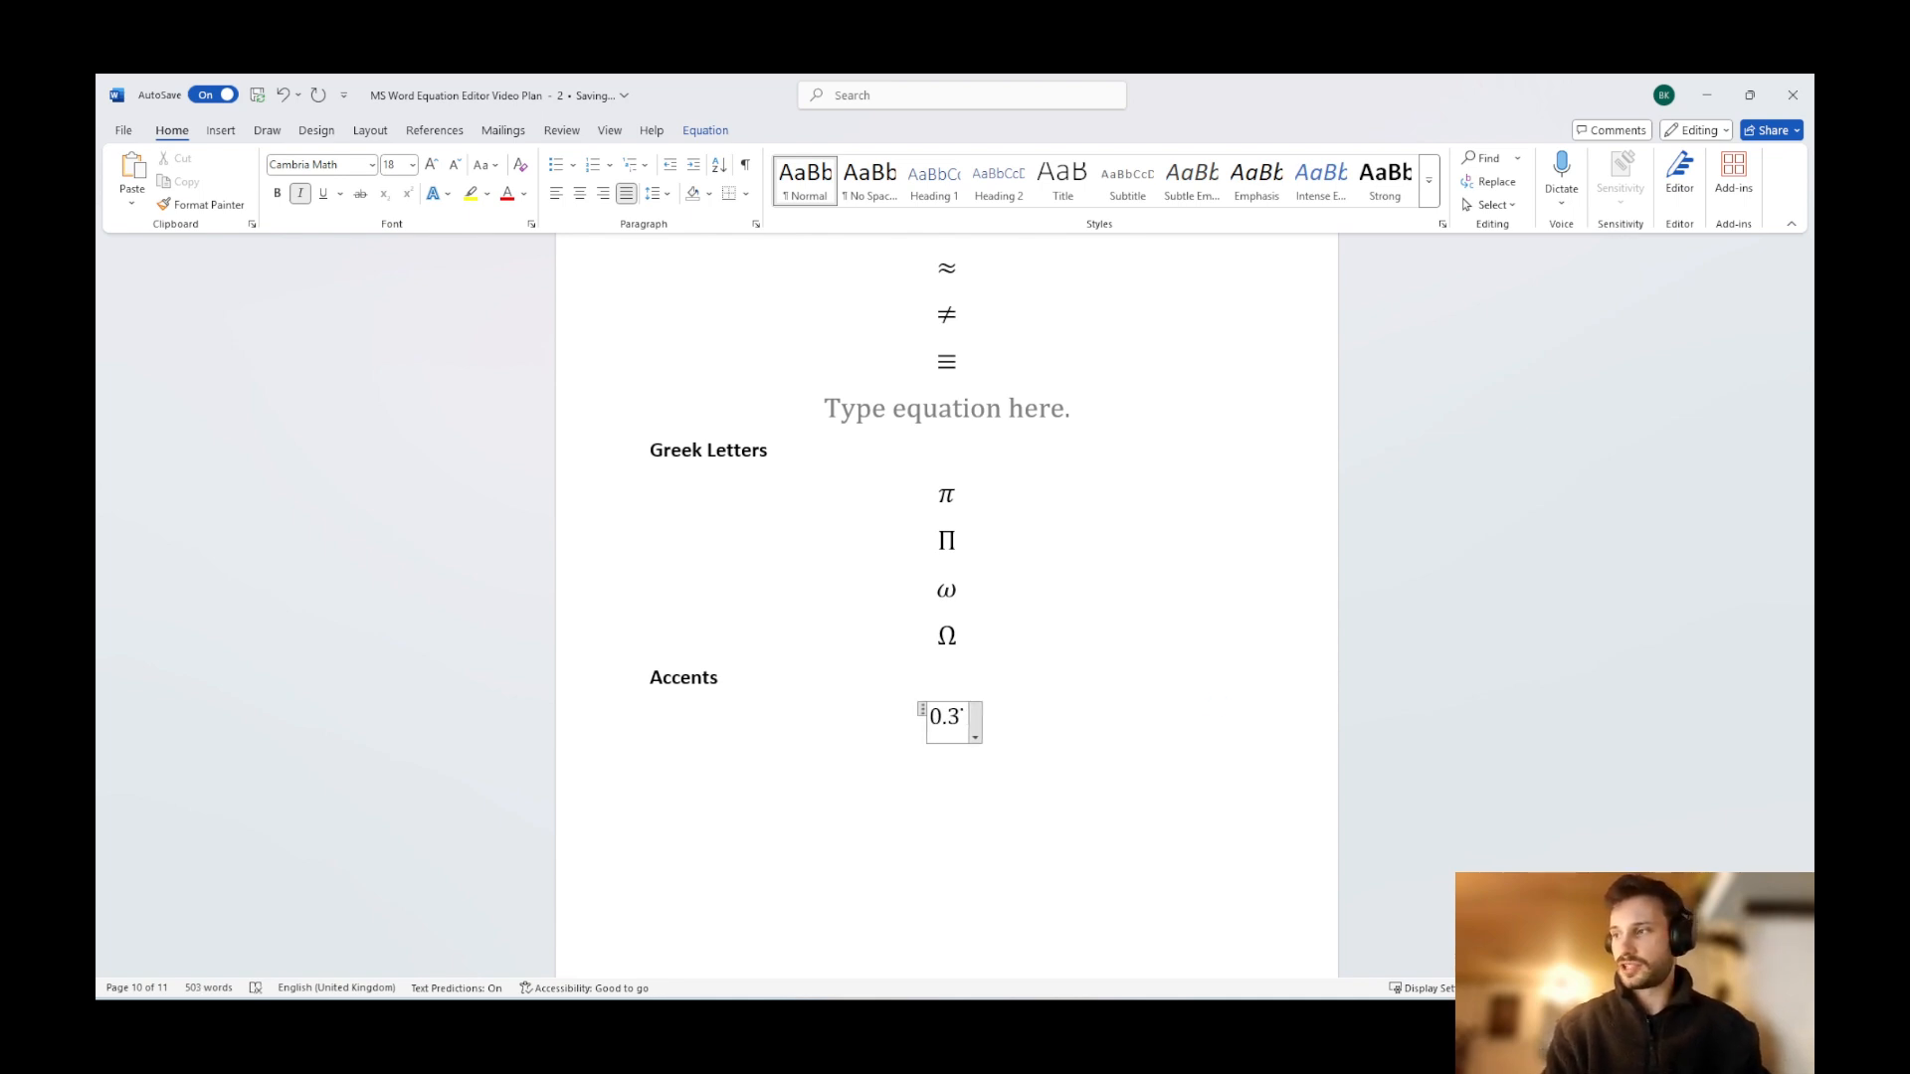
{"action": "key", "text": "space"}
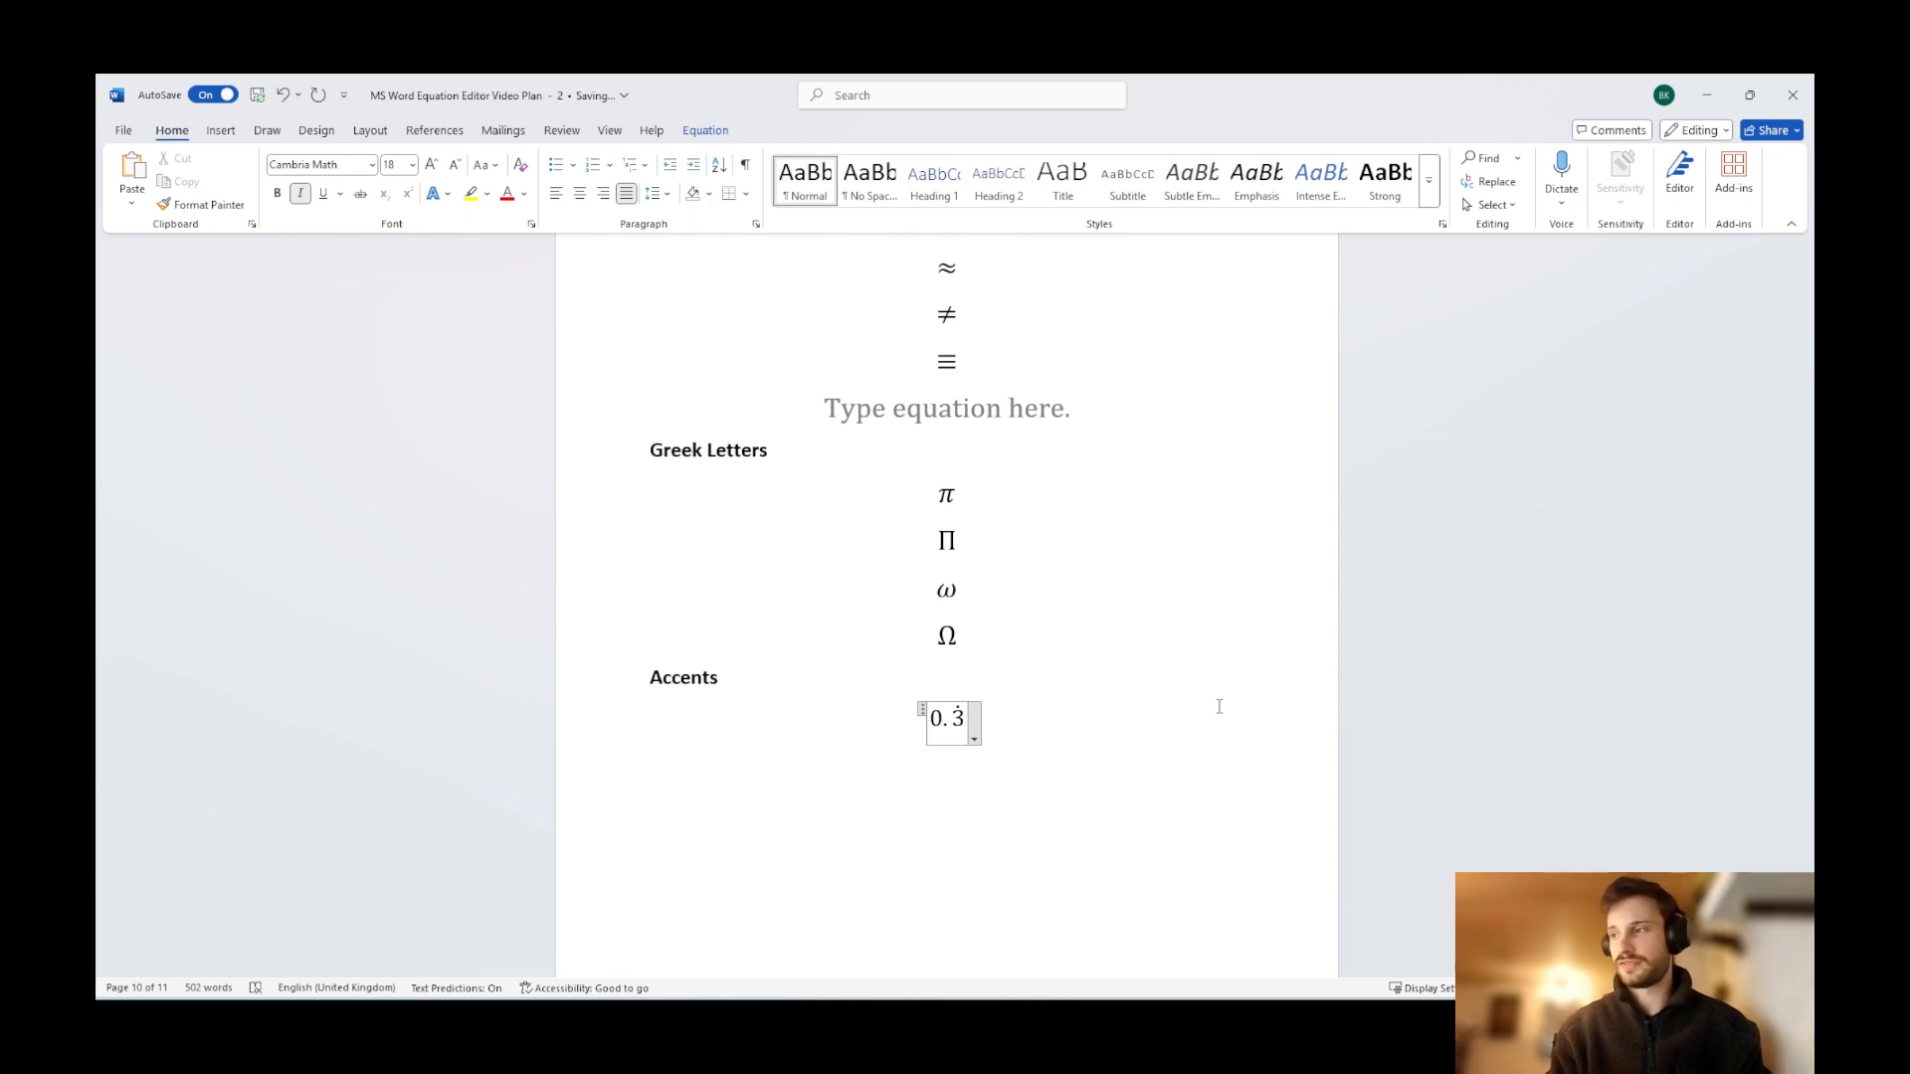
{"action": "left_click", "coordinate": [1219, 706]}
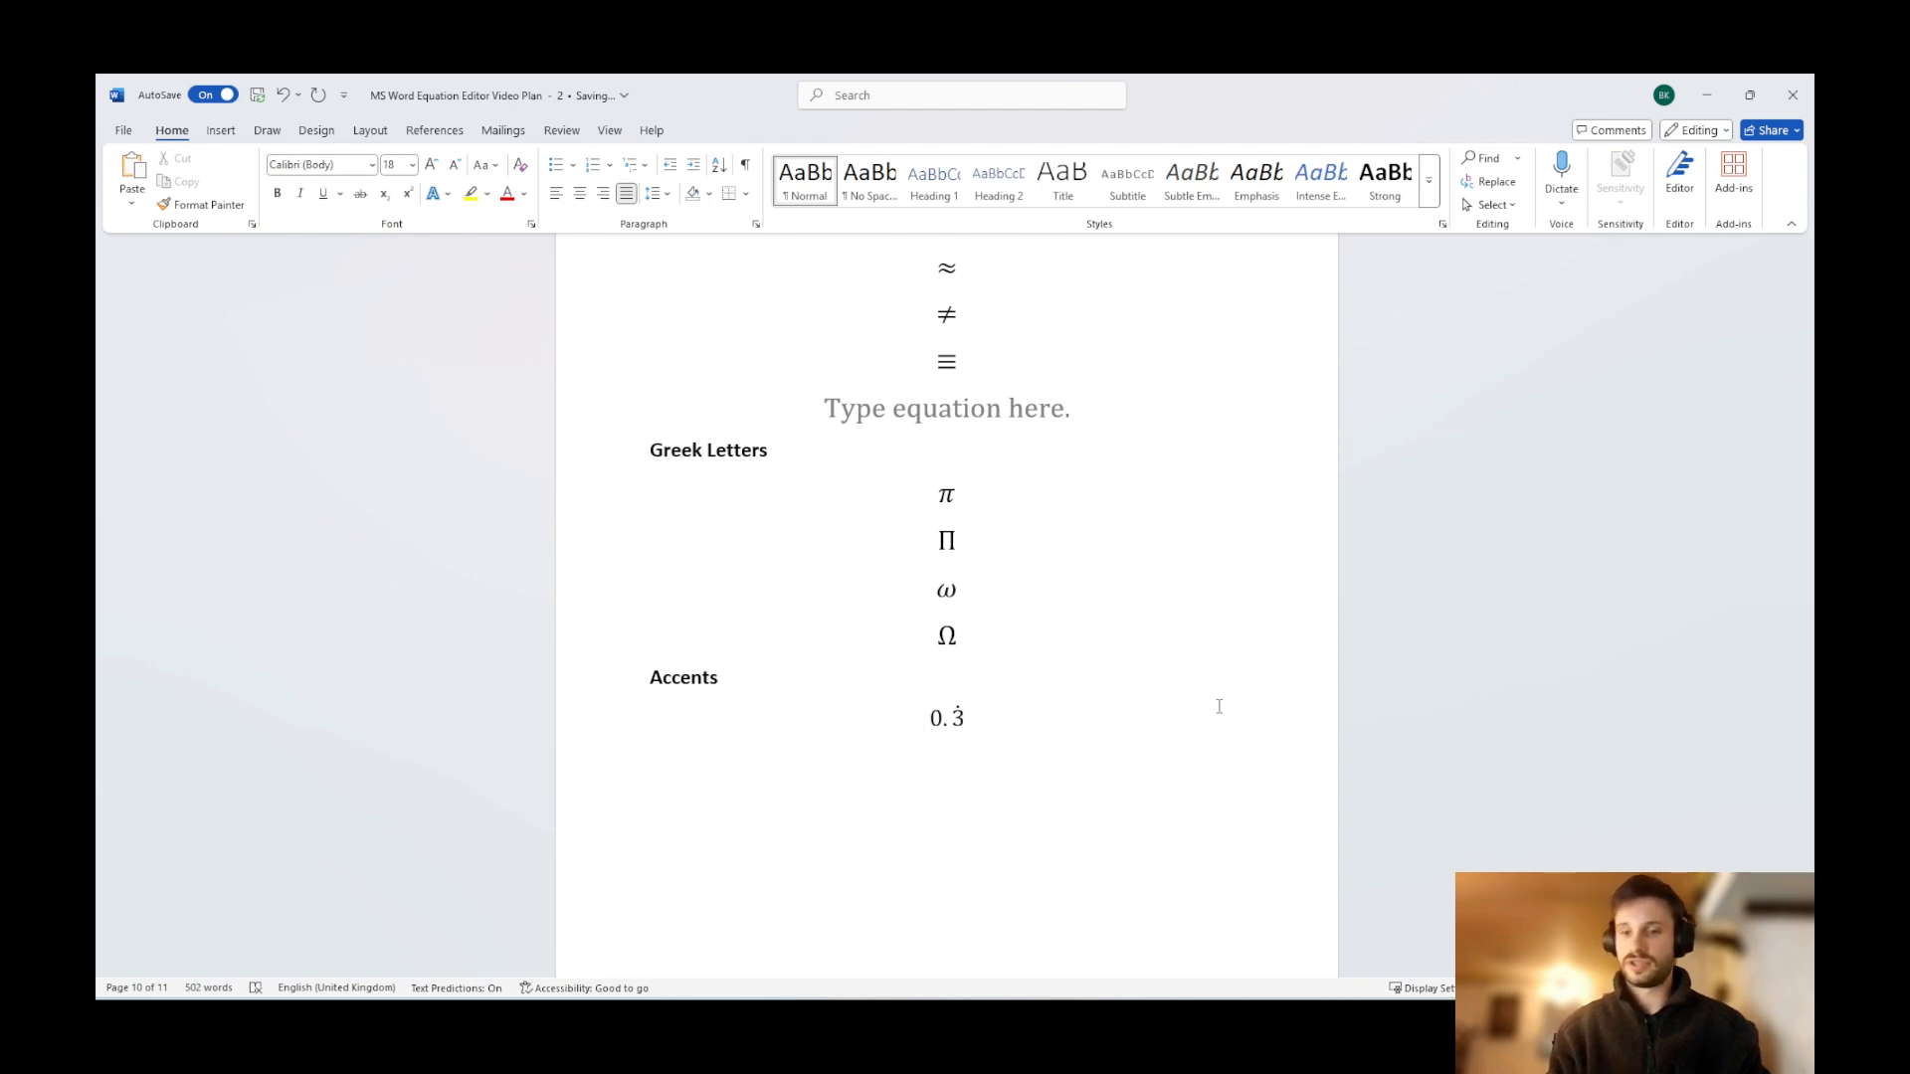
Insert an equation below the recurring decimal under Accents containing the letter a with a hat, using a\hat.
{"action": "key", "text": "Return"}
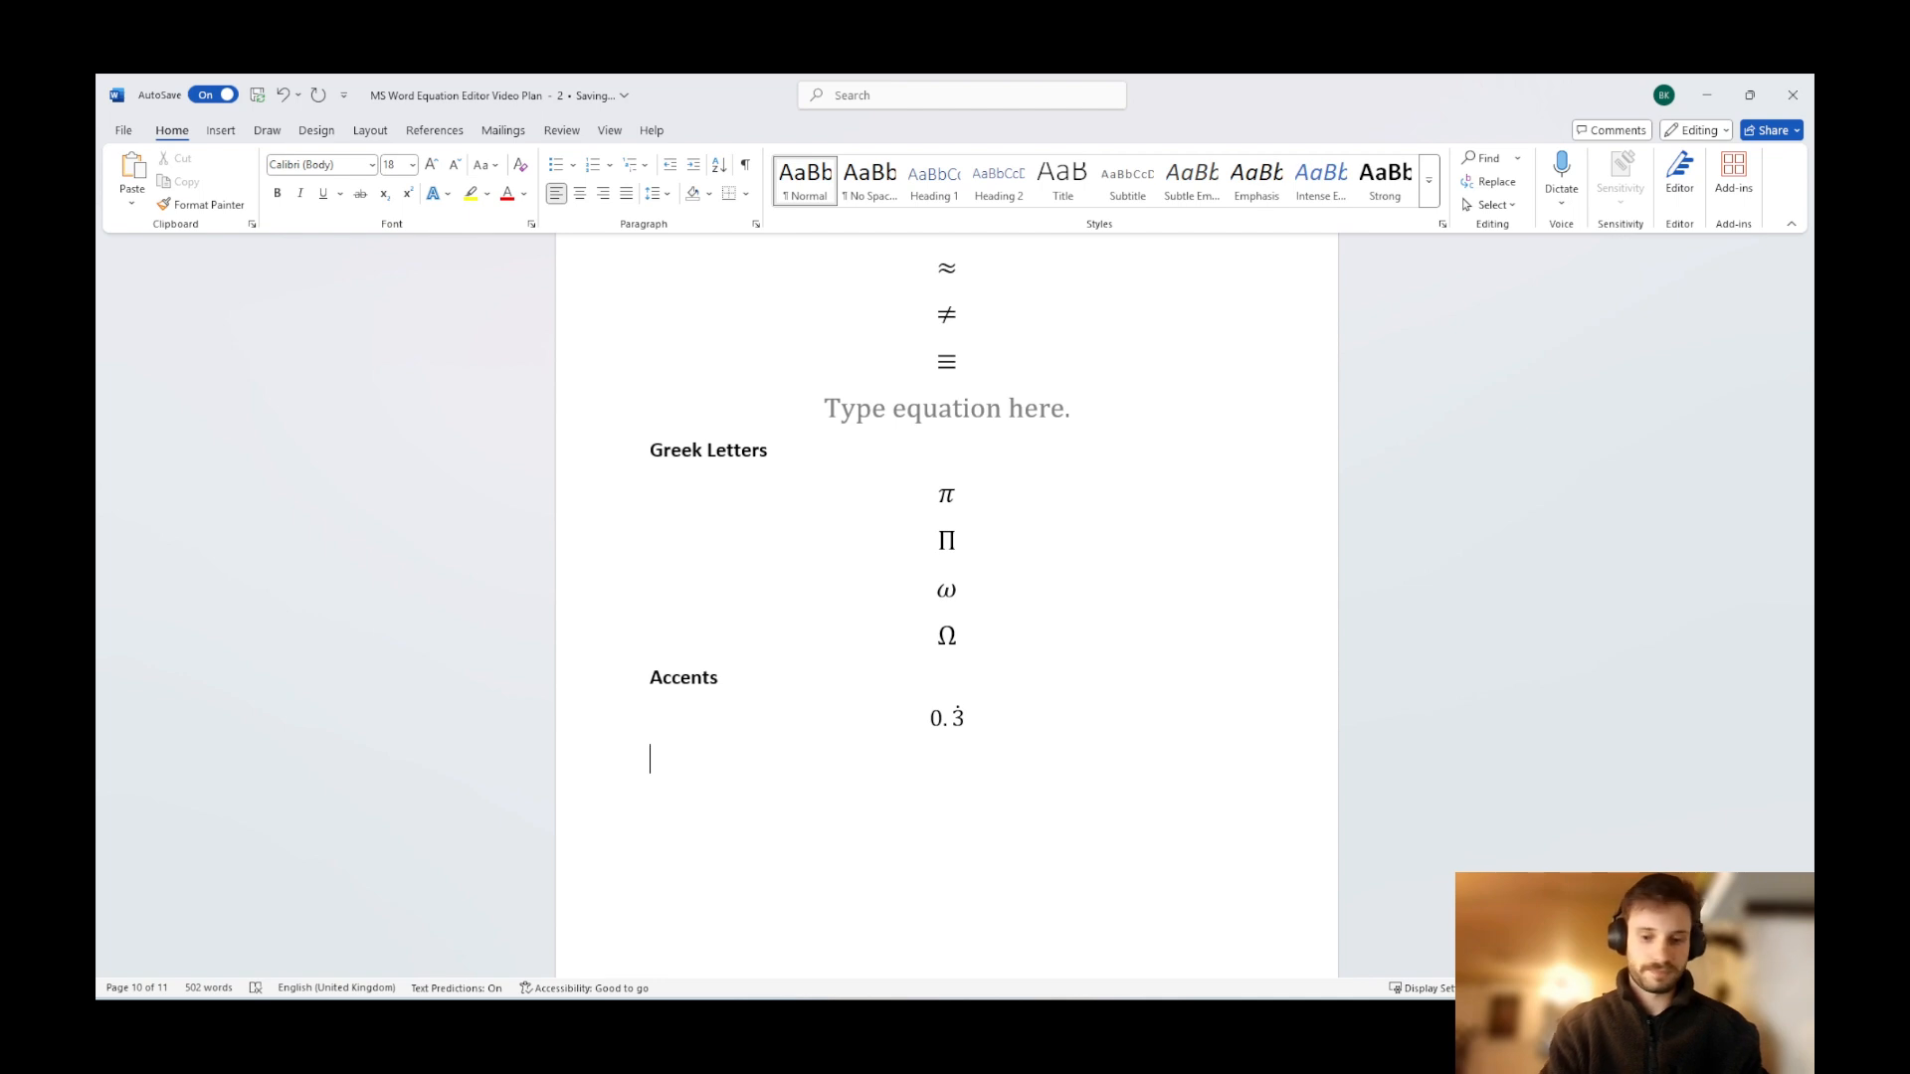
{"action": "key", "text": "alt+equal"}
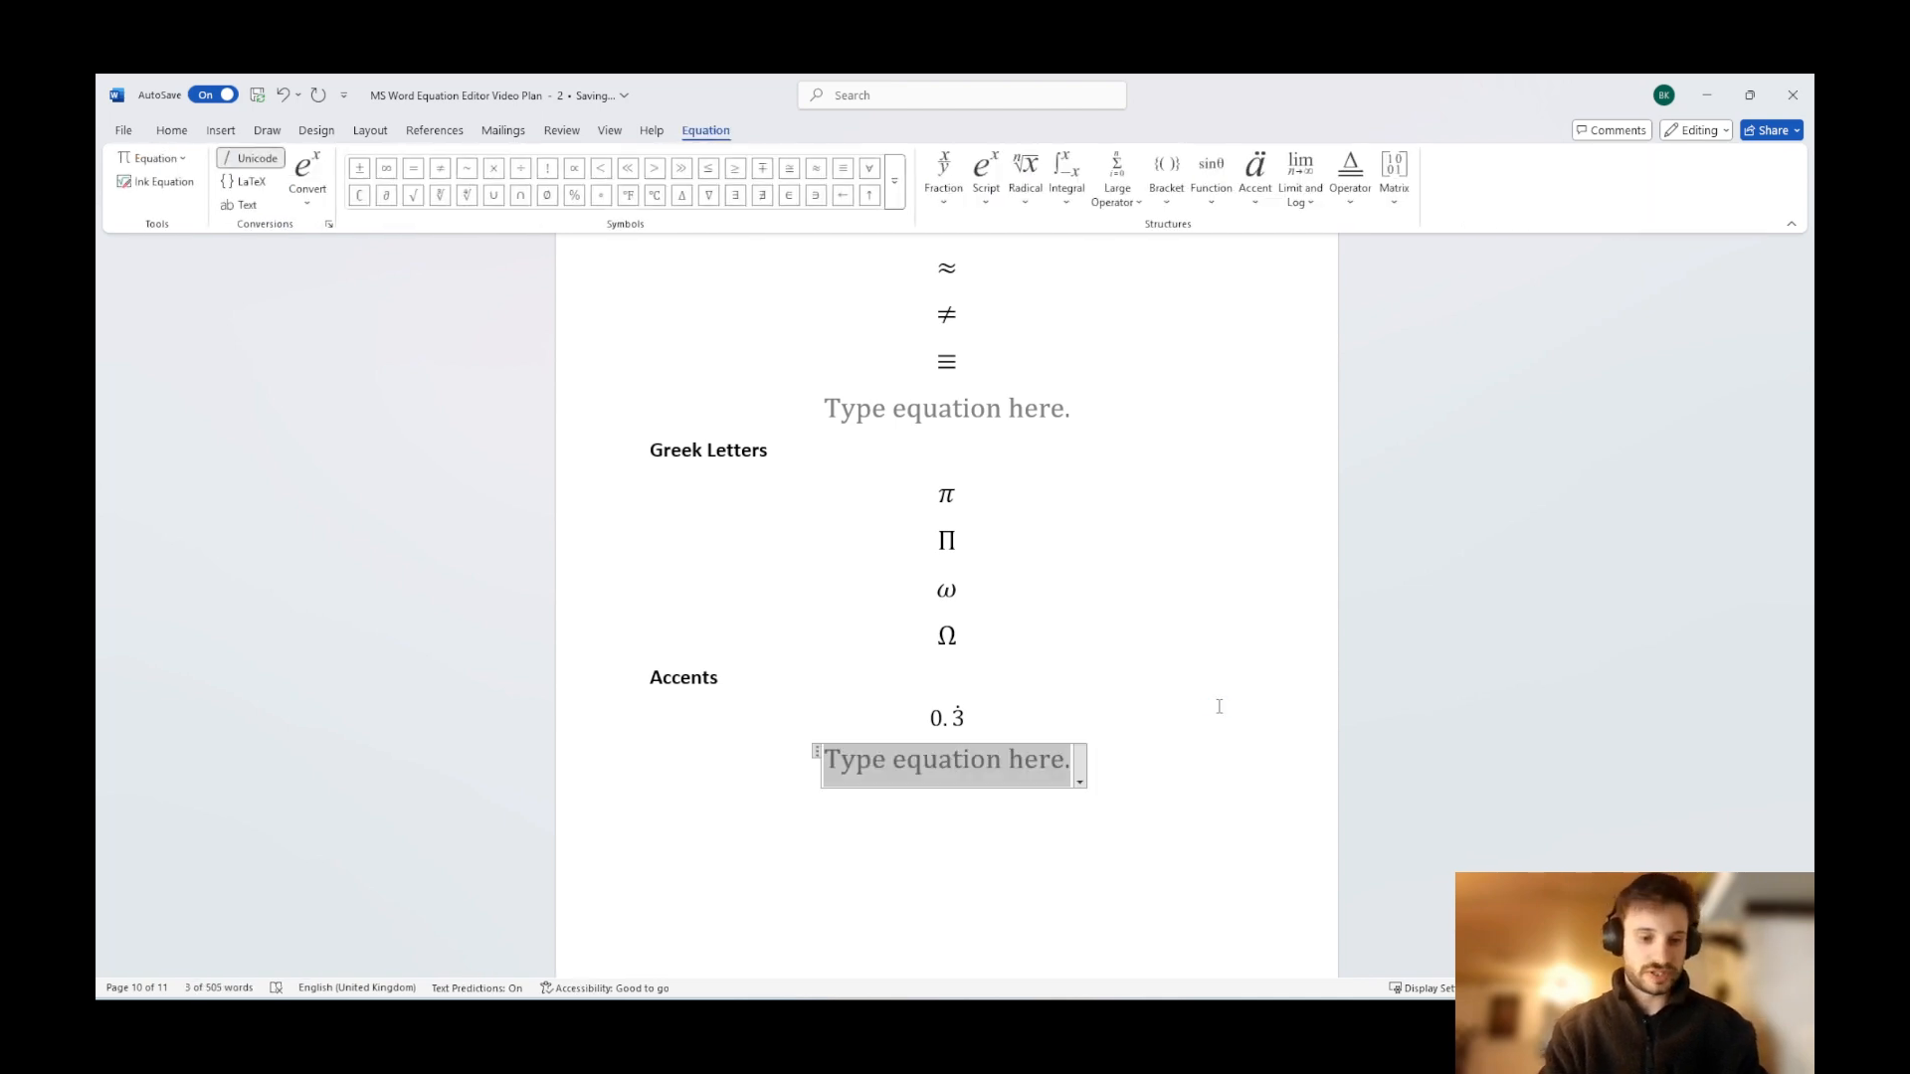
{"action": "type", "text": "a\\hat"}
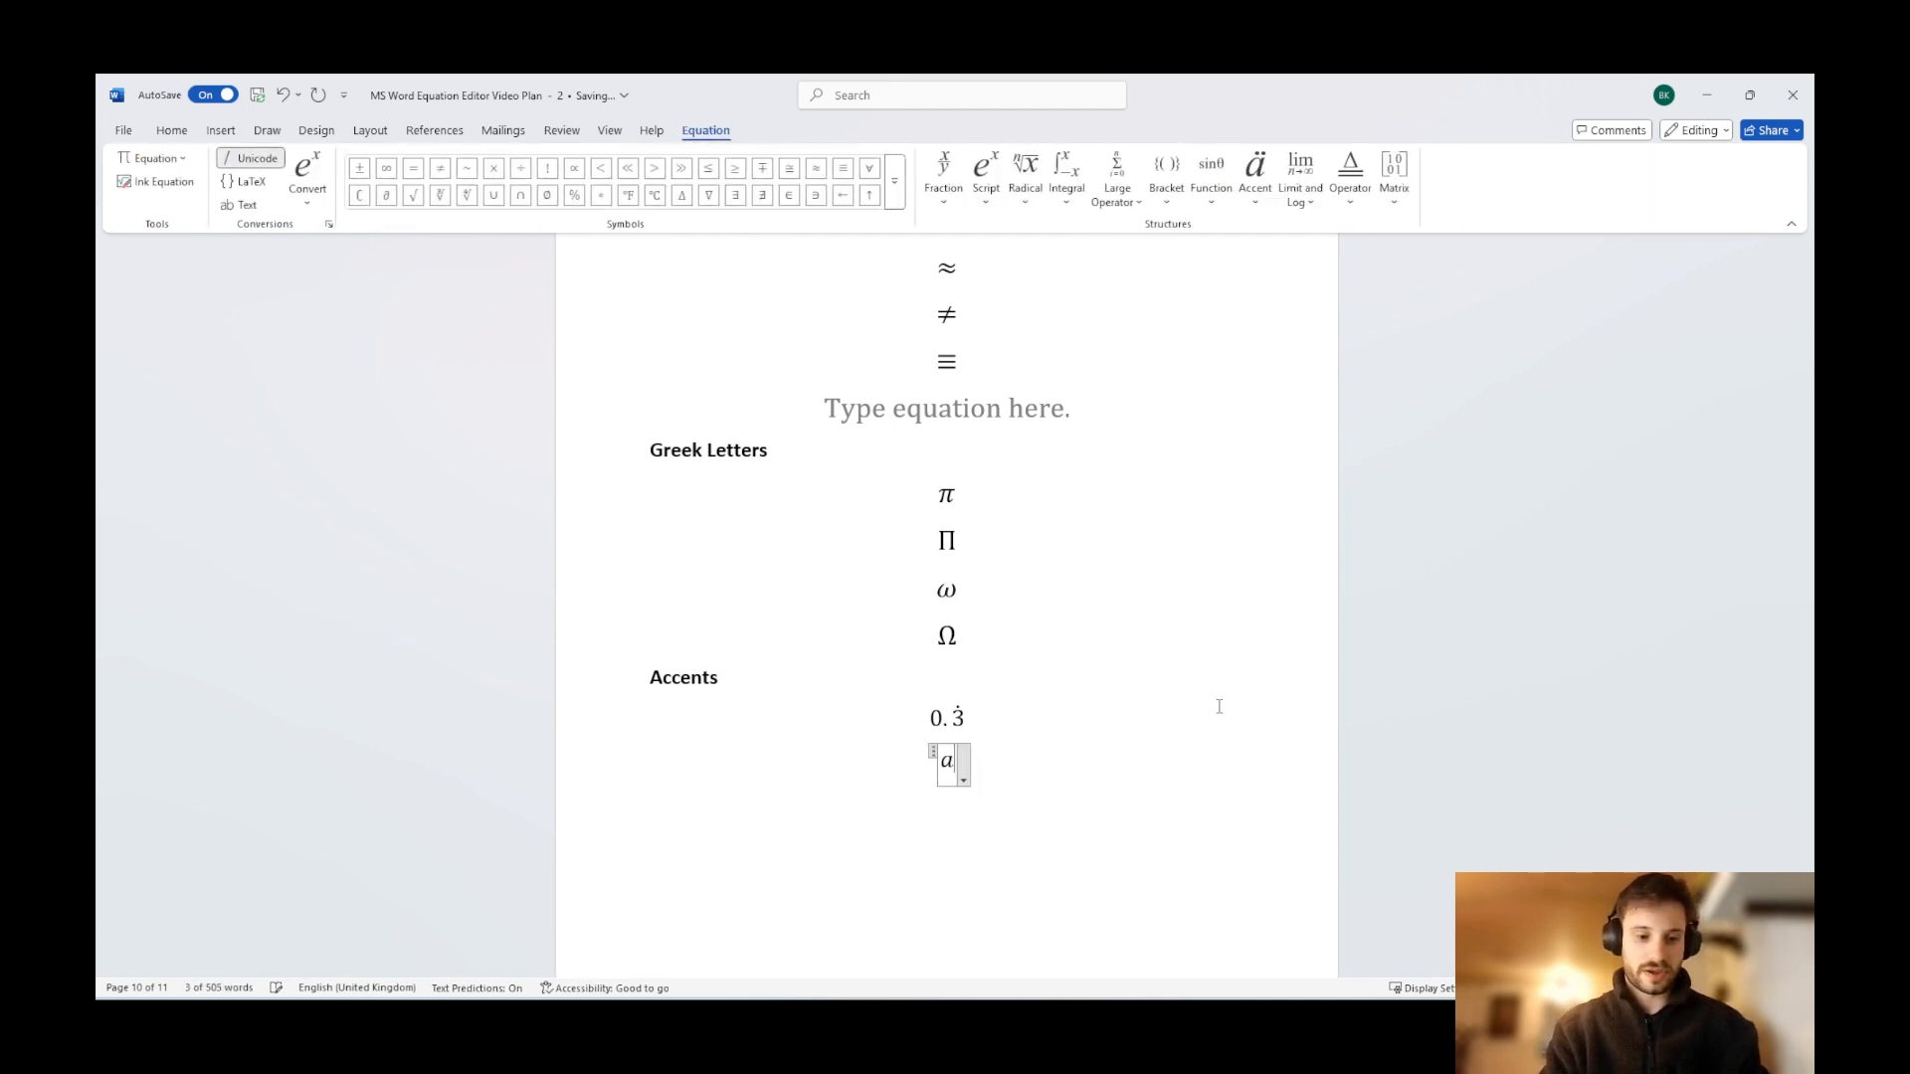
{"action": "key", "text": "space"}
{"action": "key", "text": "space"}
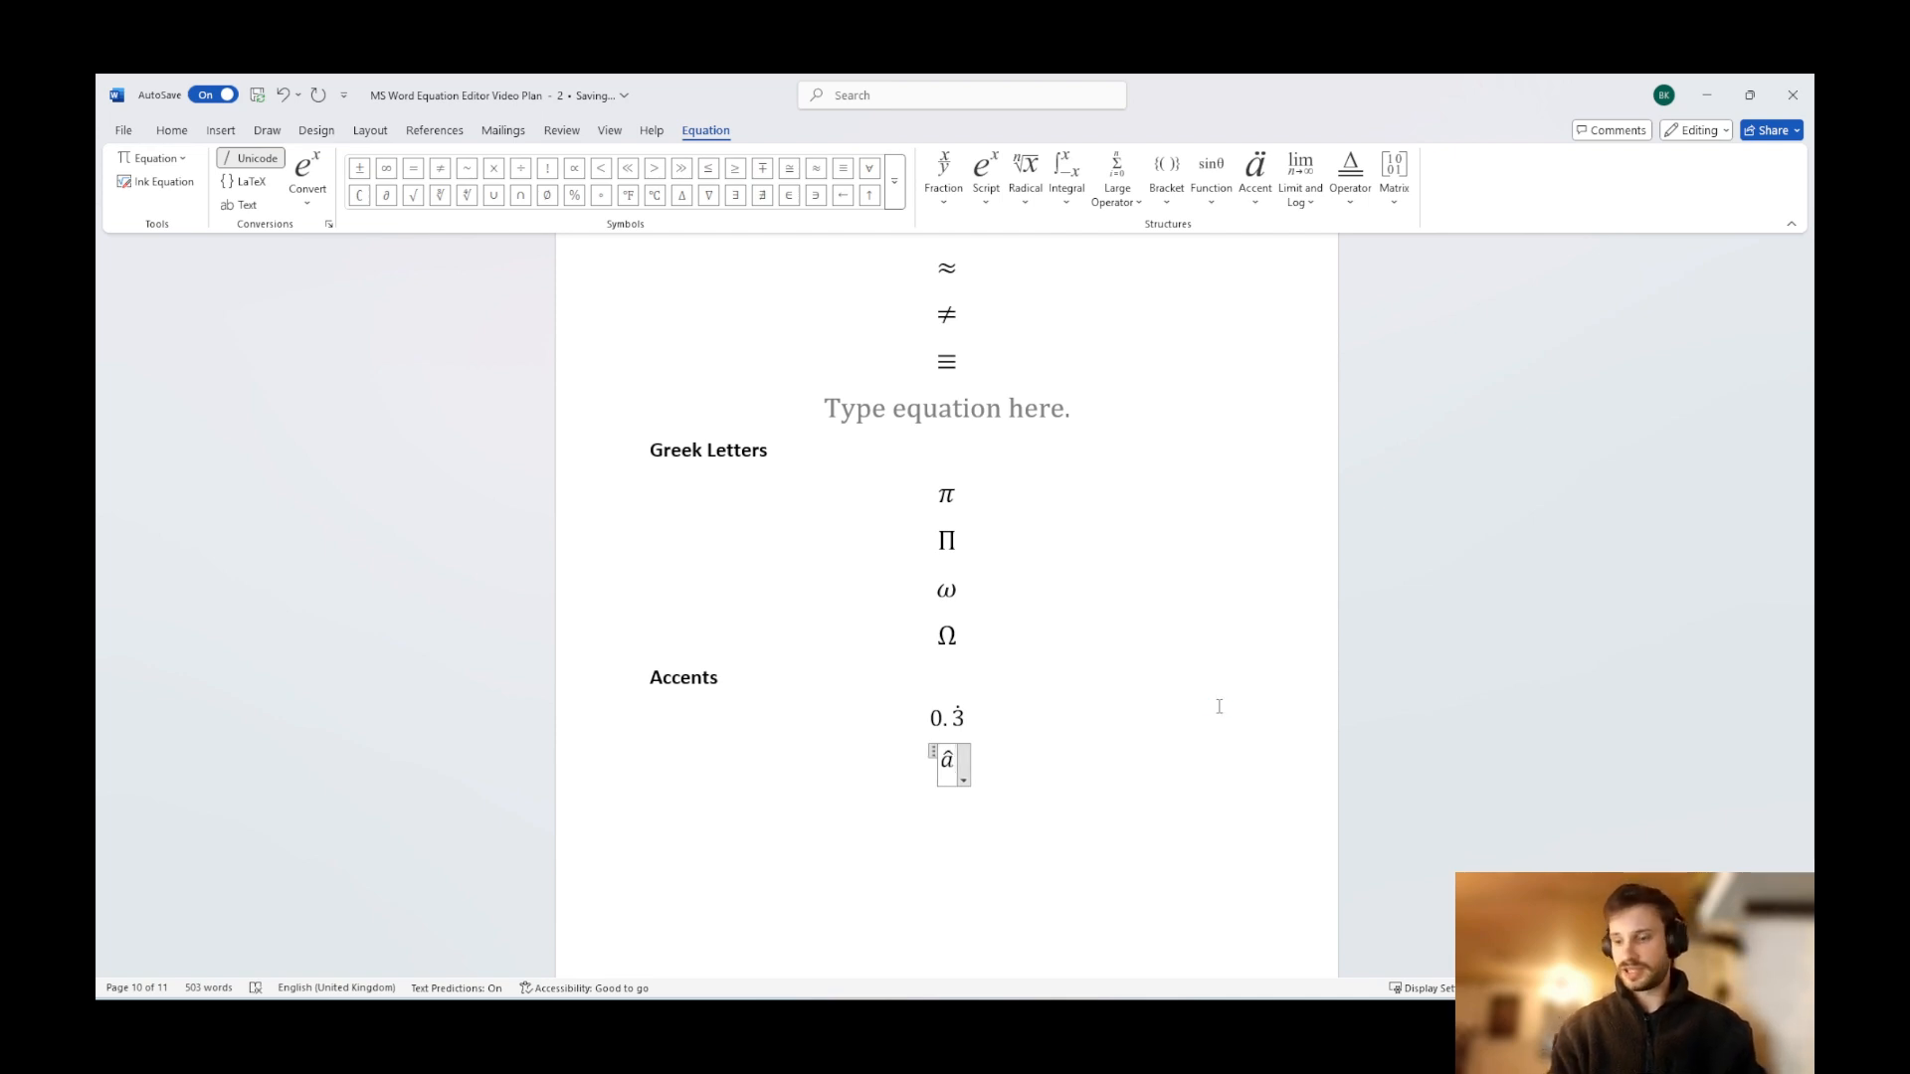
Insert an equation below the hatted a containing AB with a bar underneath, using (AB)\ubar.
{"action": "key", "text": "Return"}
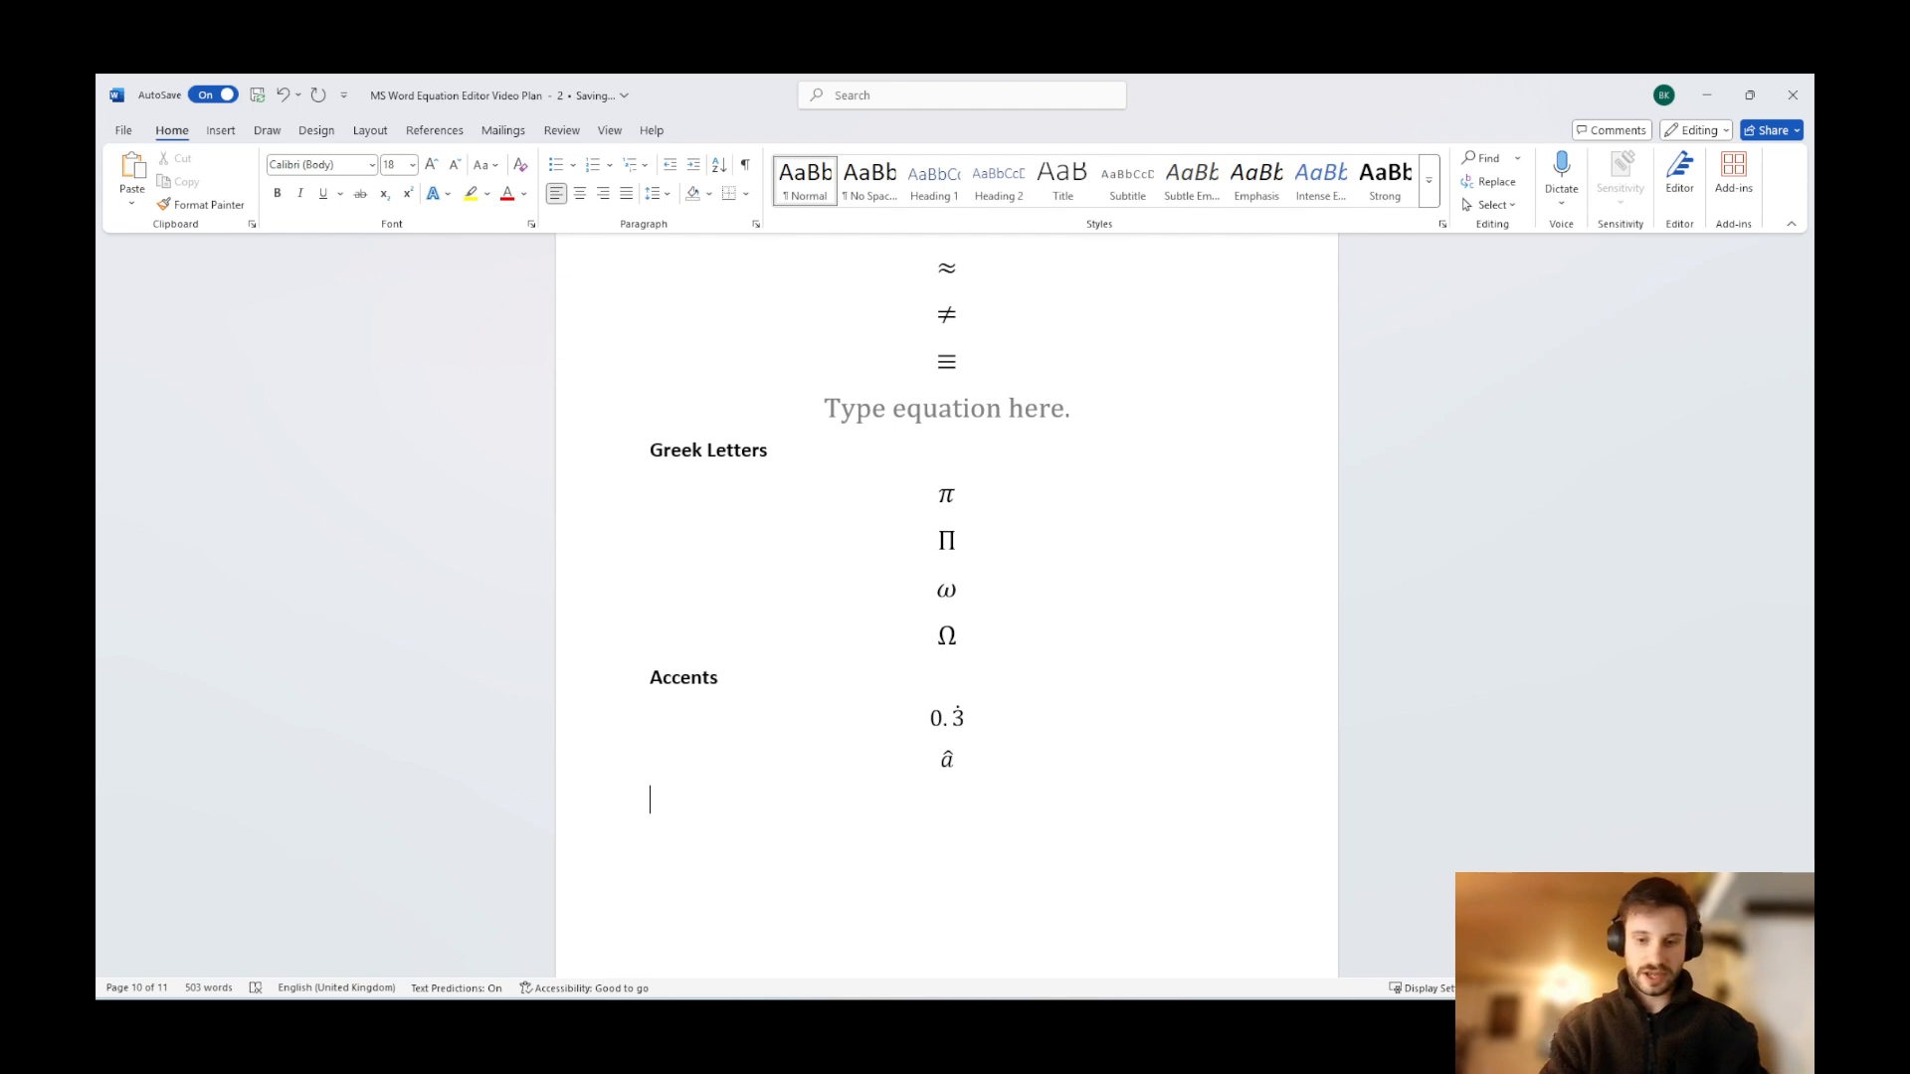
{"action": "key", "text": "alt+equal"}
{"action": "type", "text": "("}
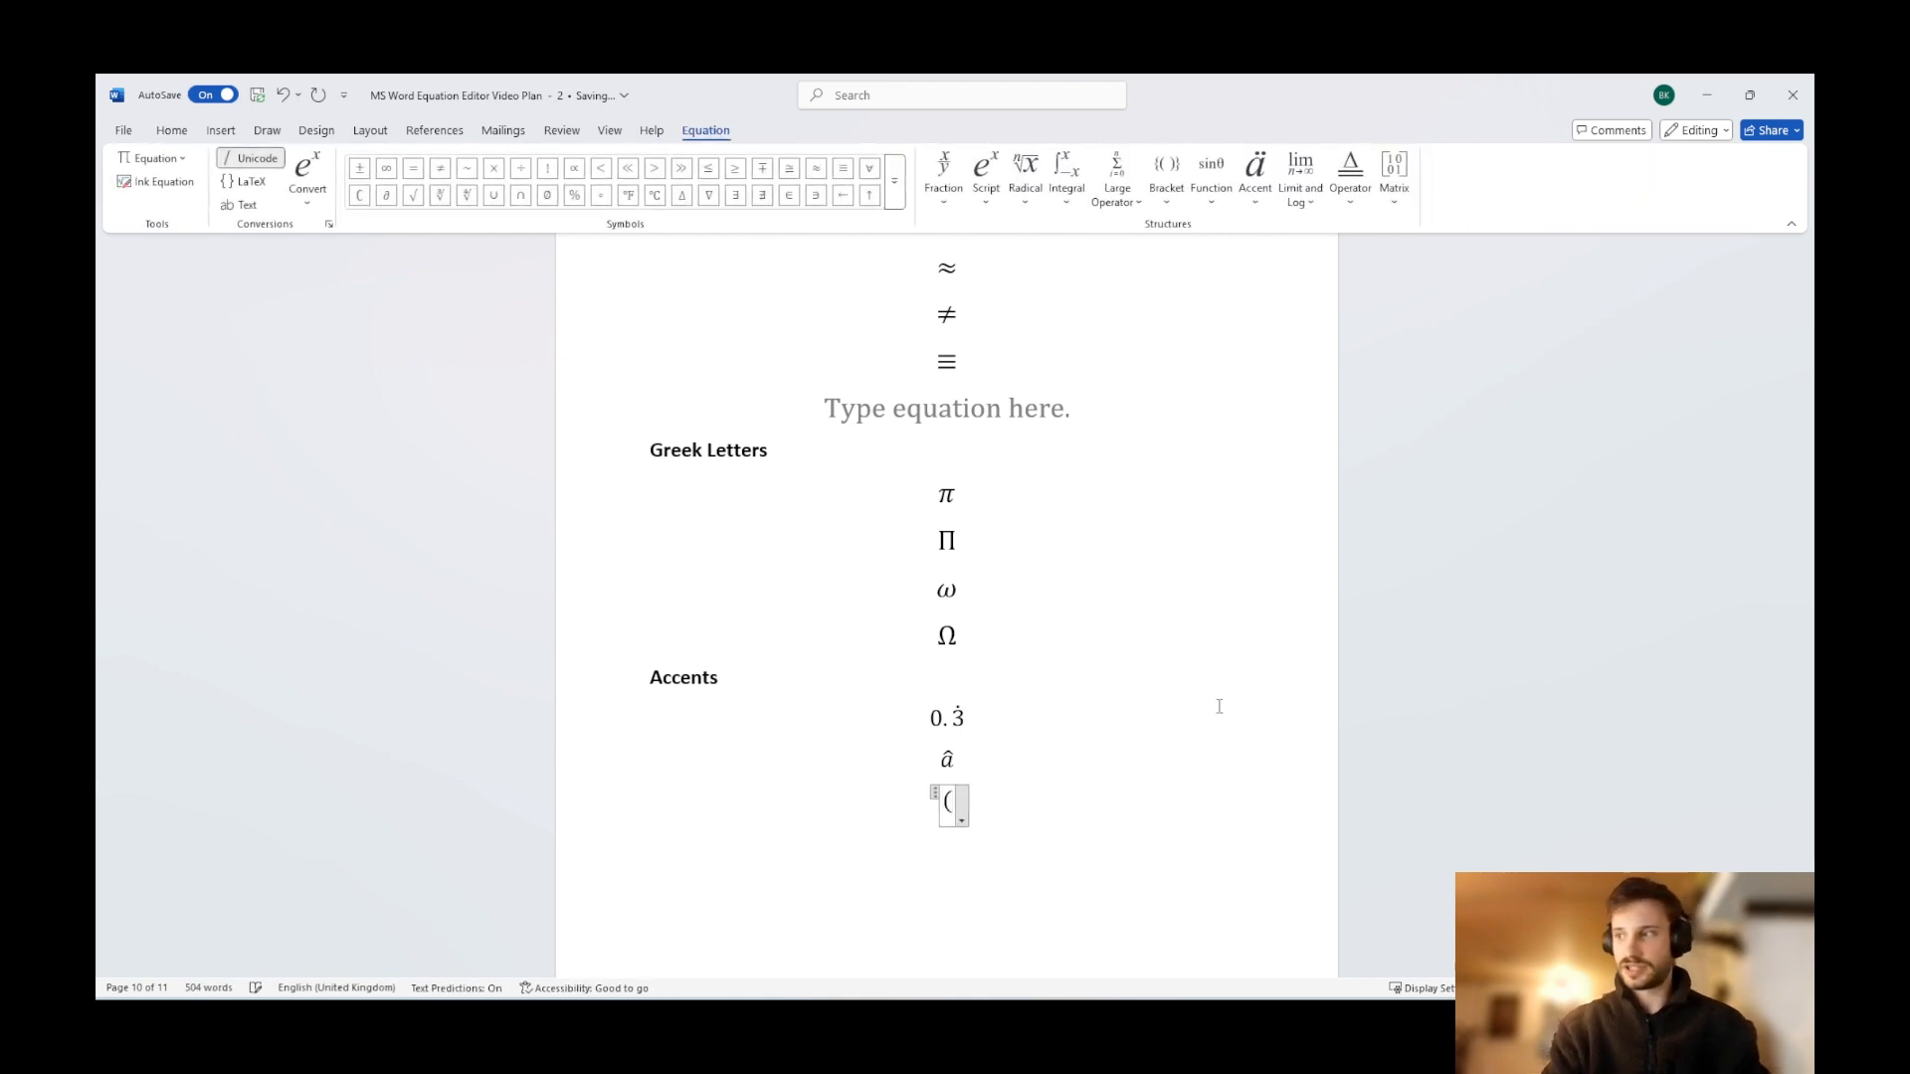
{"action": "type", "text": "AB)"}
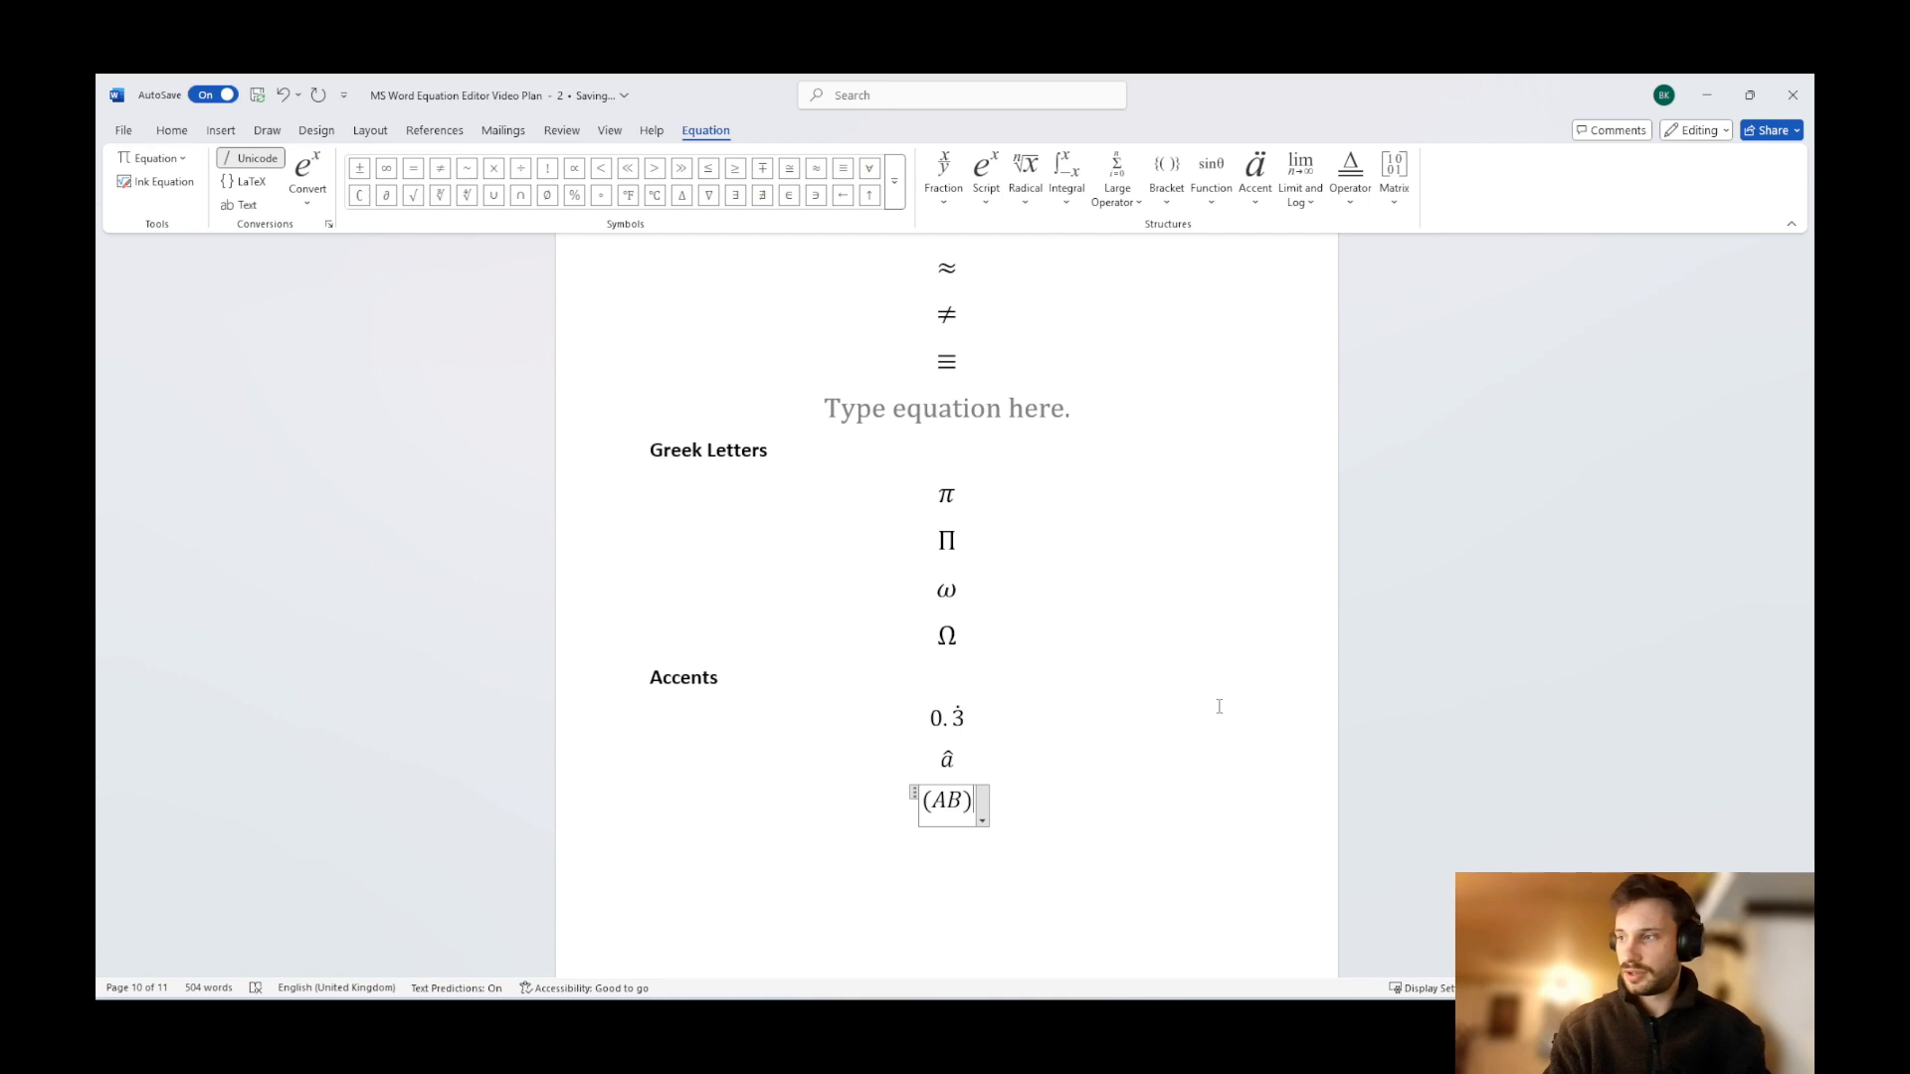
{"action": "type", "text": "\\ubar"}
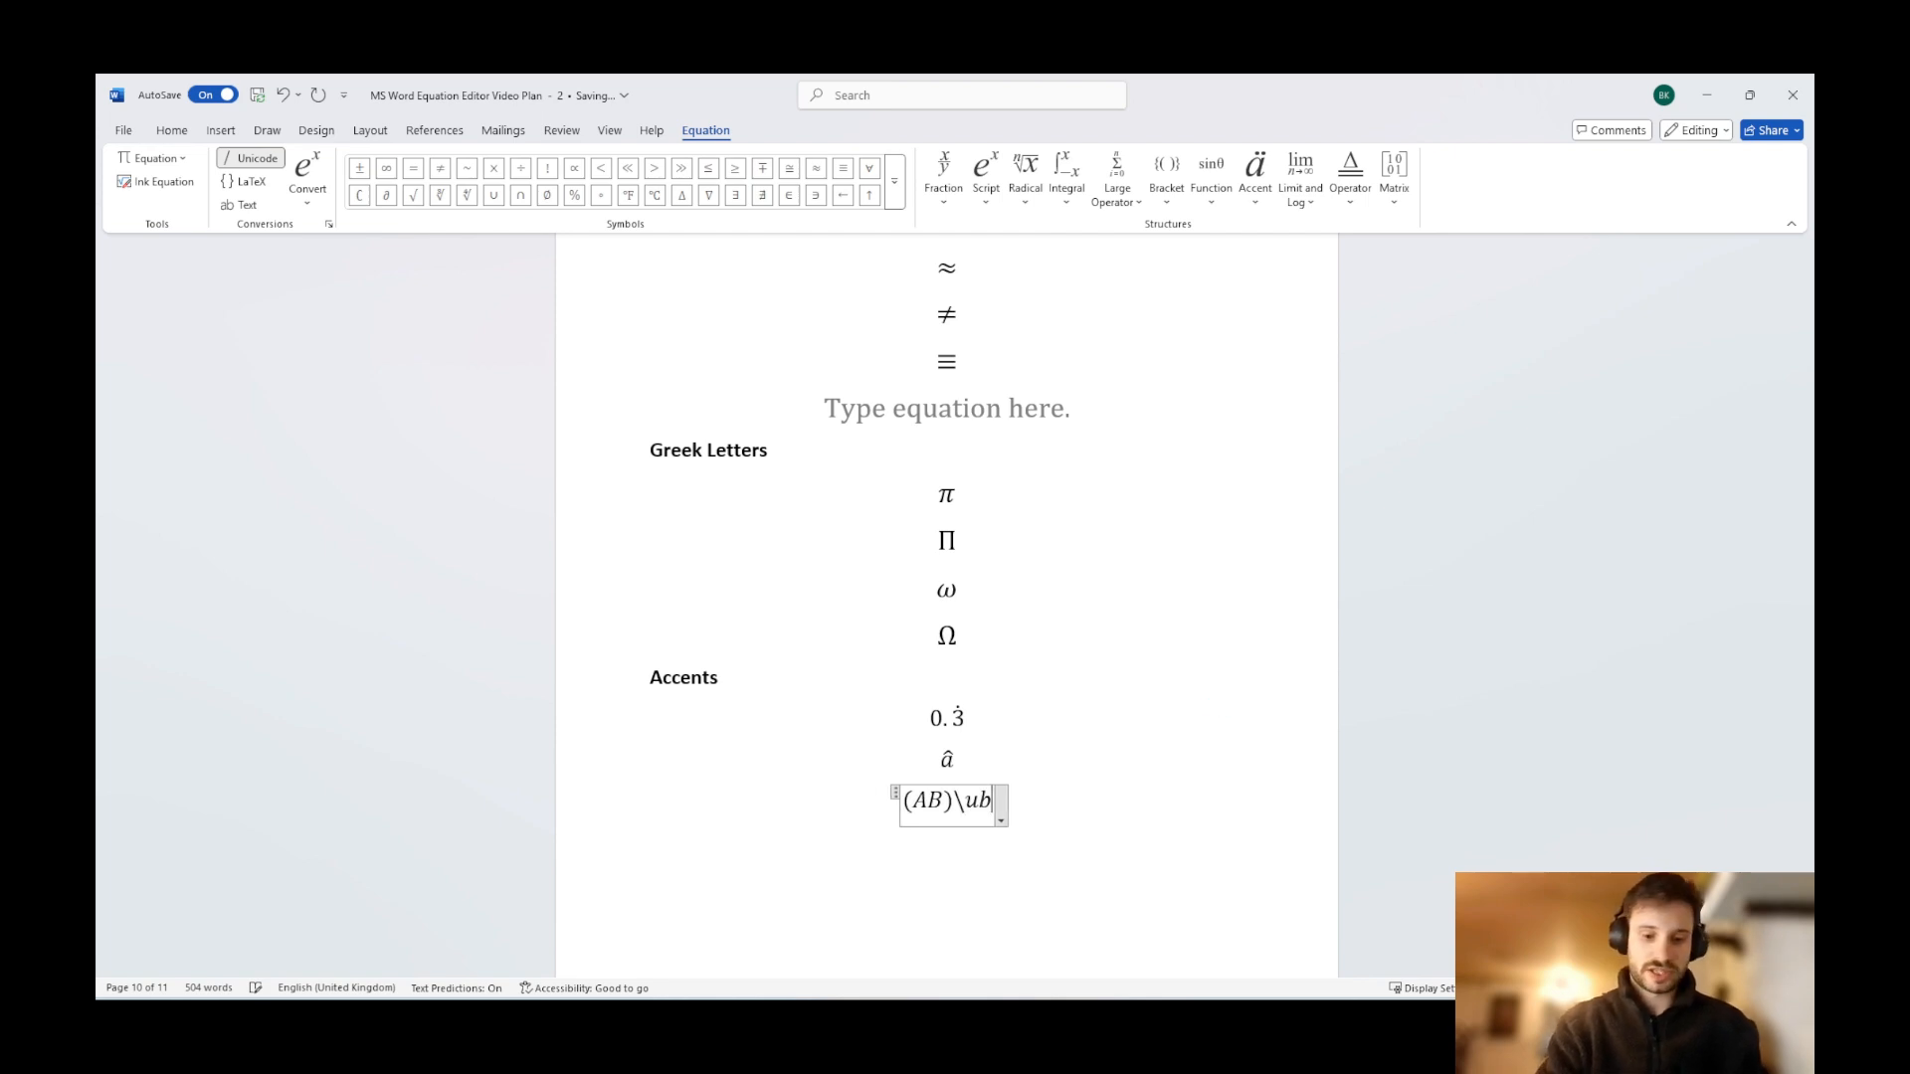
{"action": "key", "text": "space"}
{"action": "key", "text": "space"}
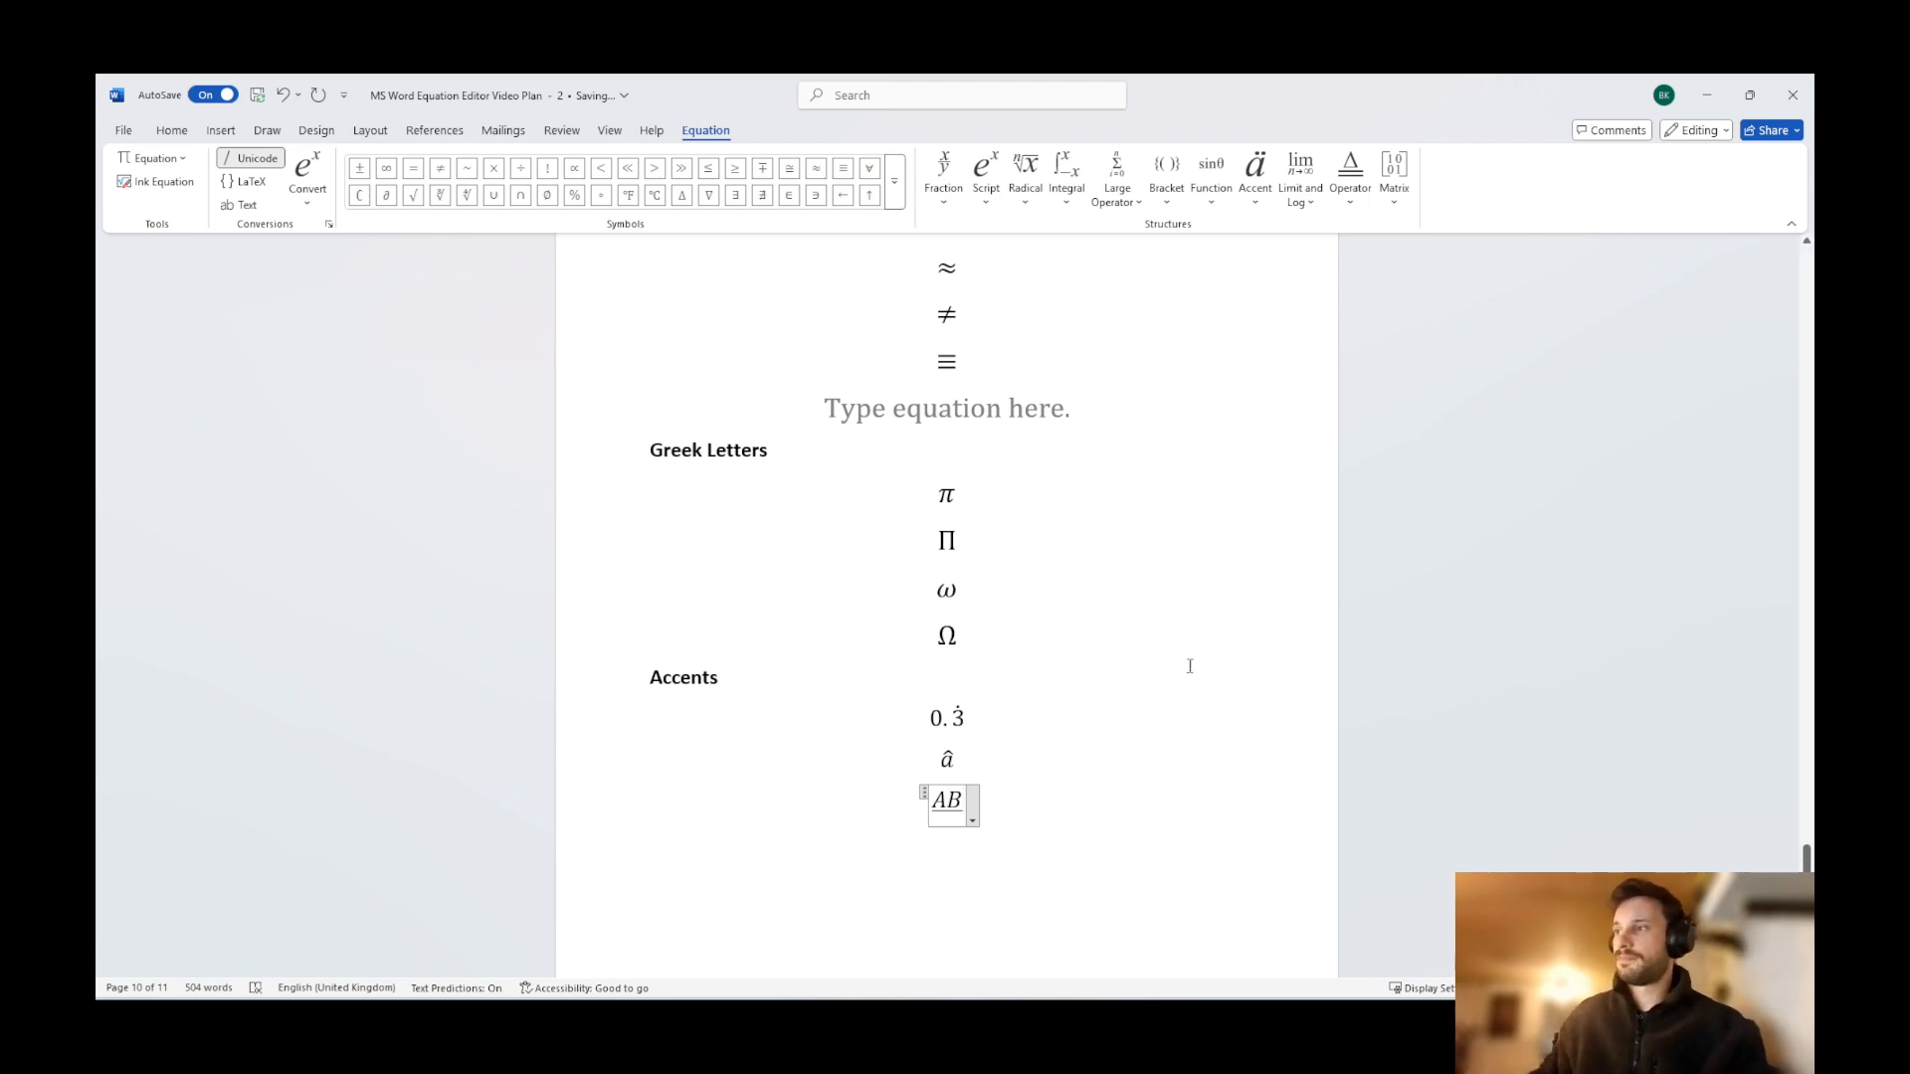
{"action": "left_click", "coordinate": [1011, 412]}
{"action": "scroll", "coordinate": [1027, 634], "scroll_direction": "up", "scroll_amount": 1}
{"action": "scroll", "coordinate": [1028, 635], "scroll_direction": "down", "scroll_amount": 1}
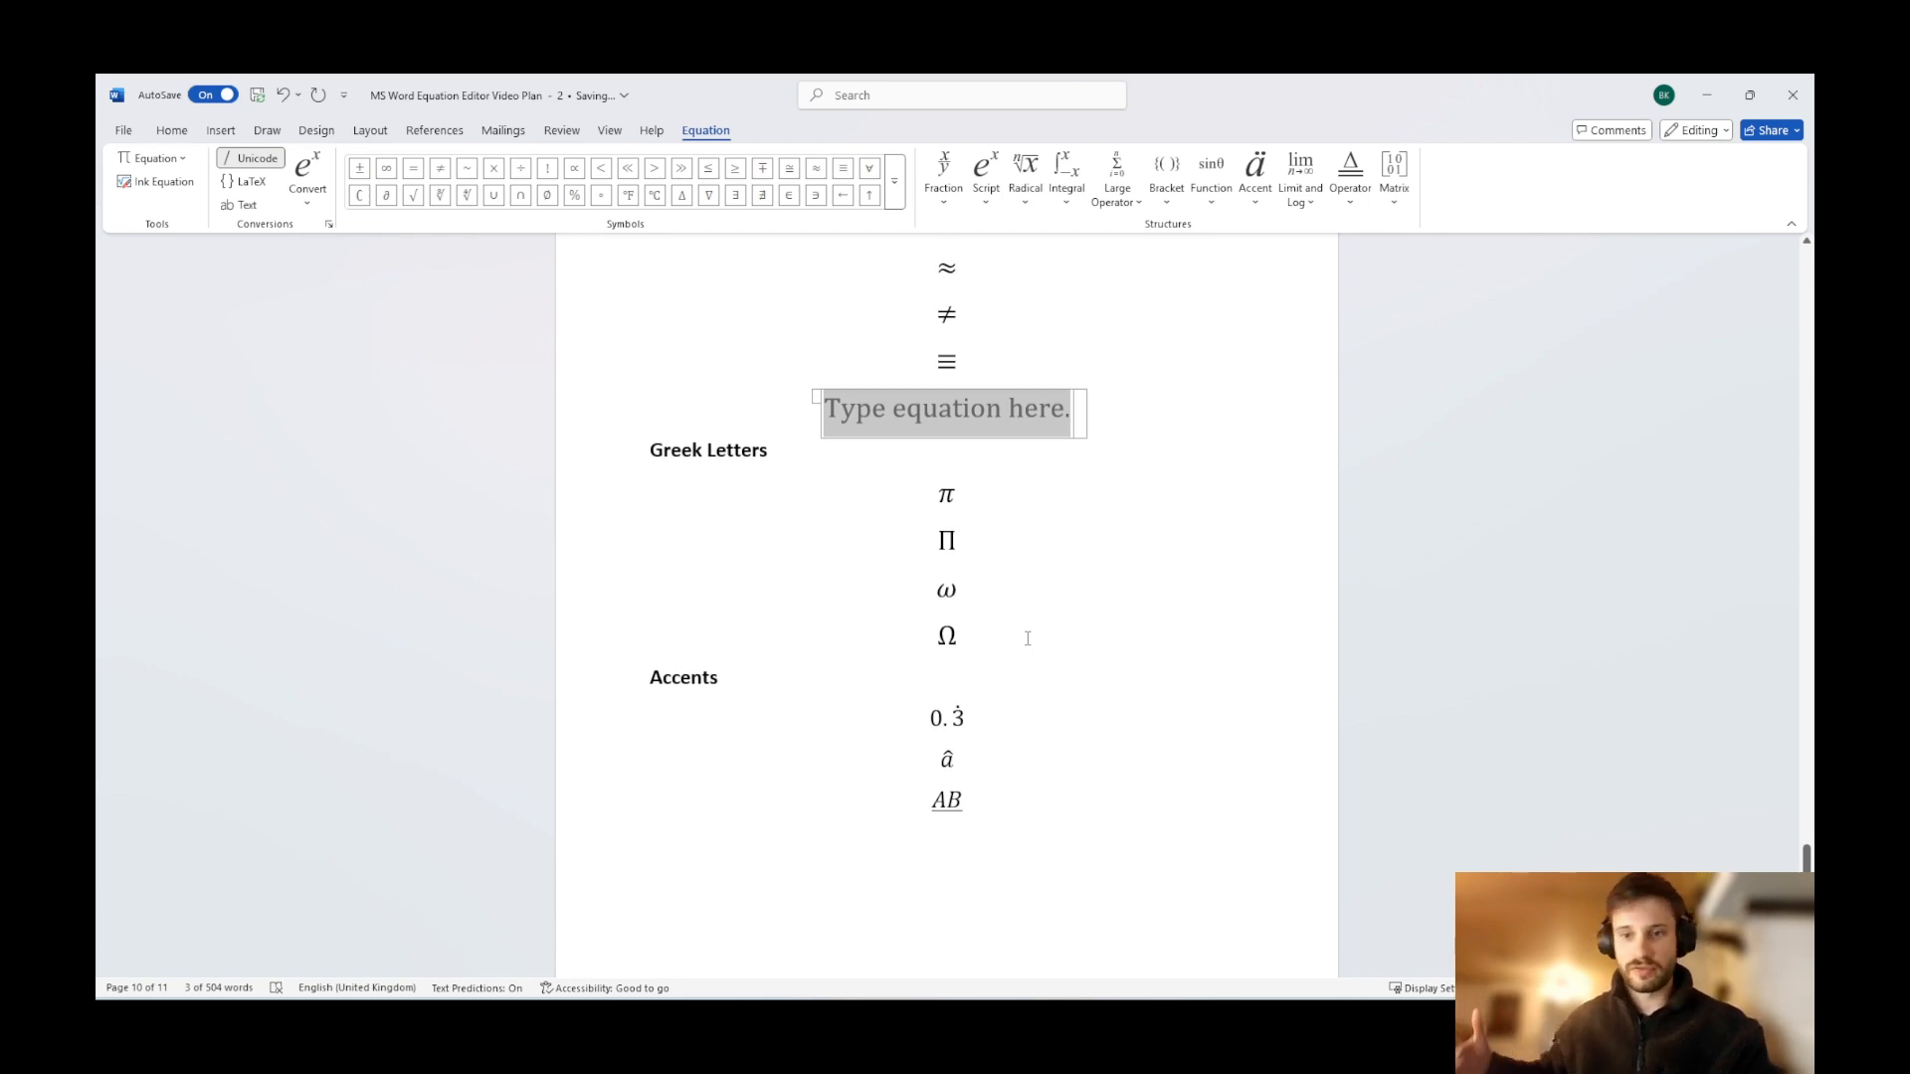
{"action": "left_click", "coordinate": [1074, 665]}
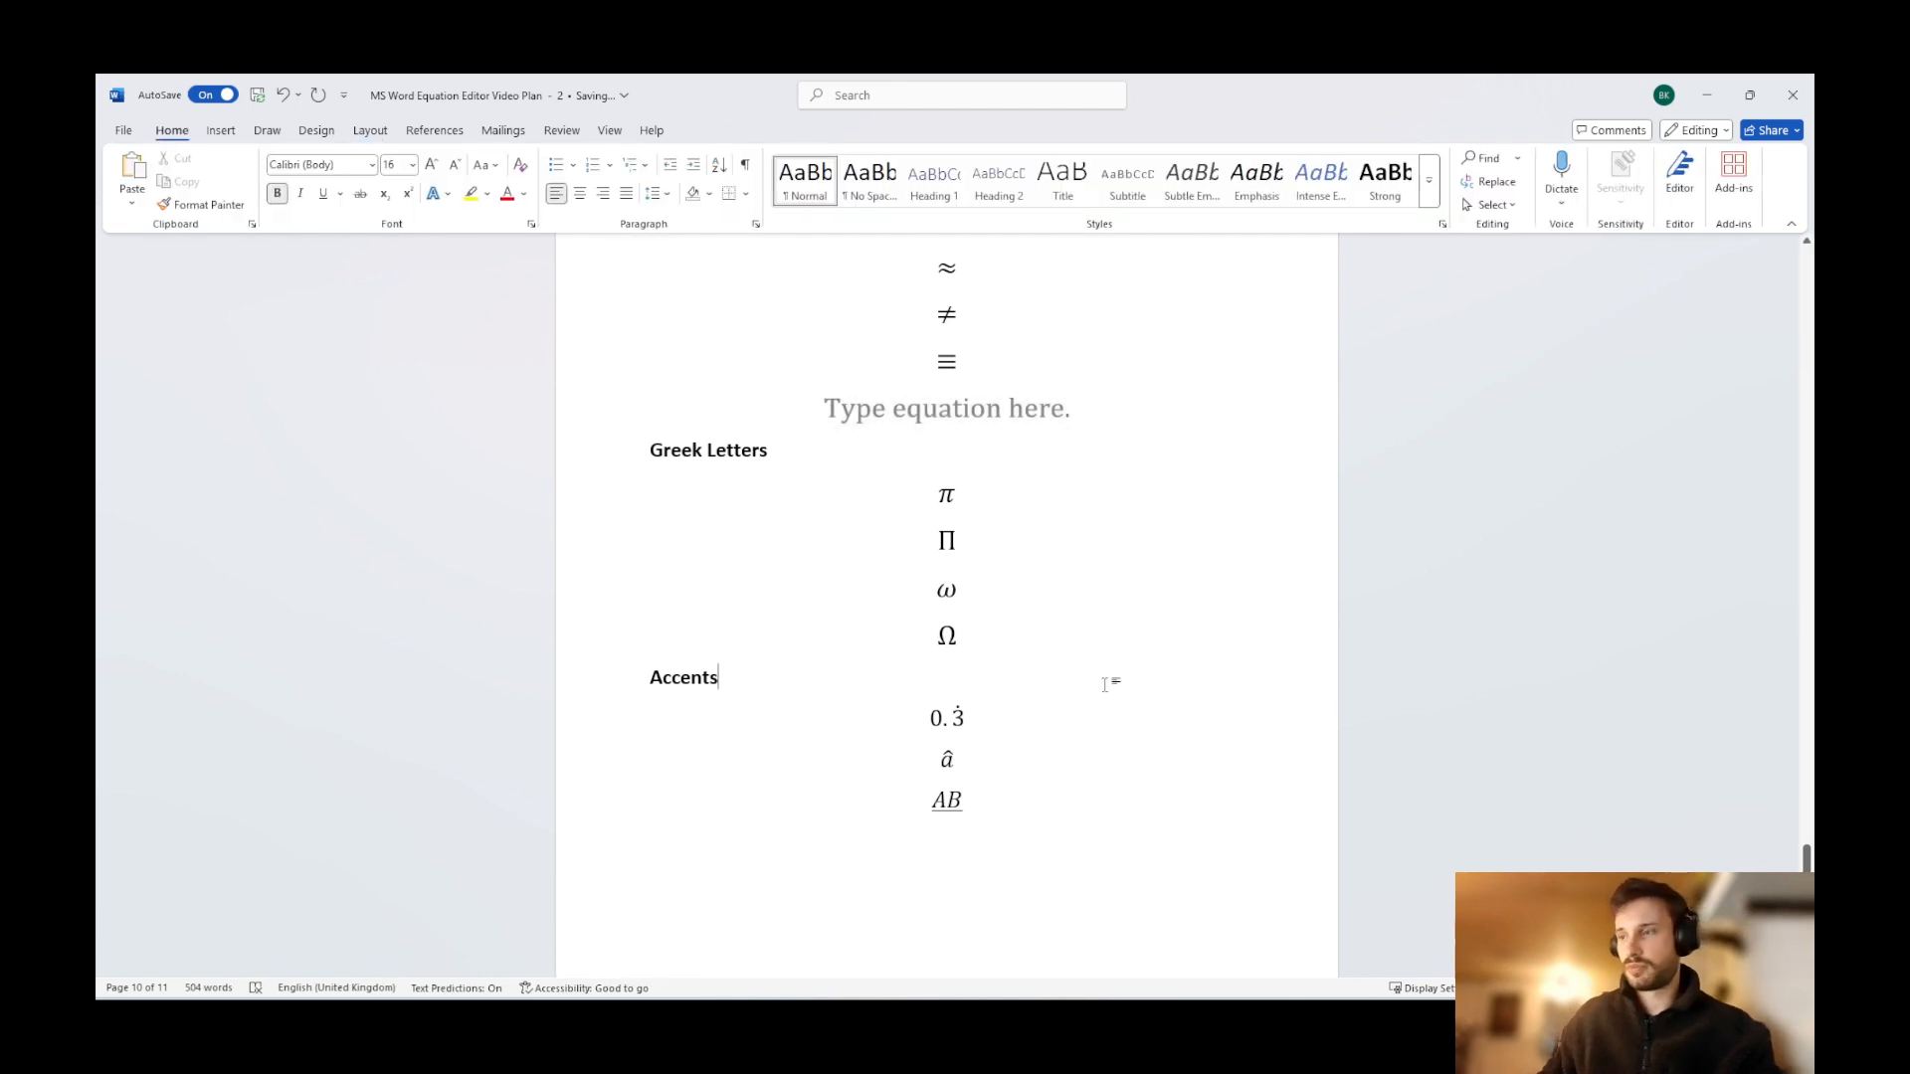
{"action": "left_click", "coordinate": [1025, 718]}
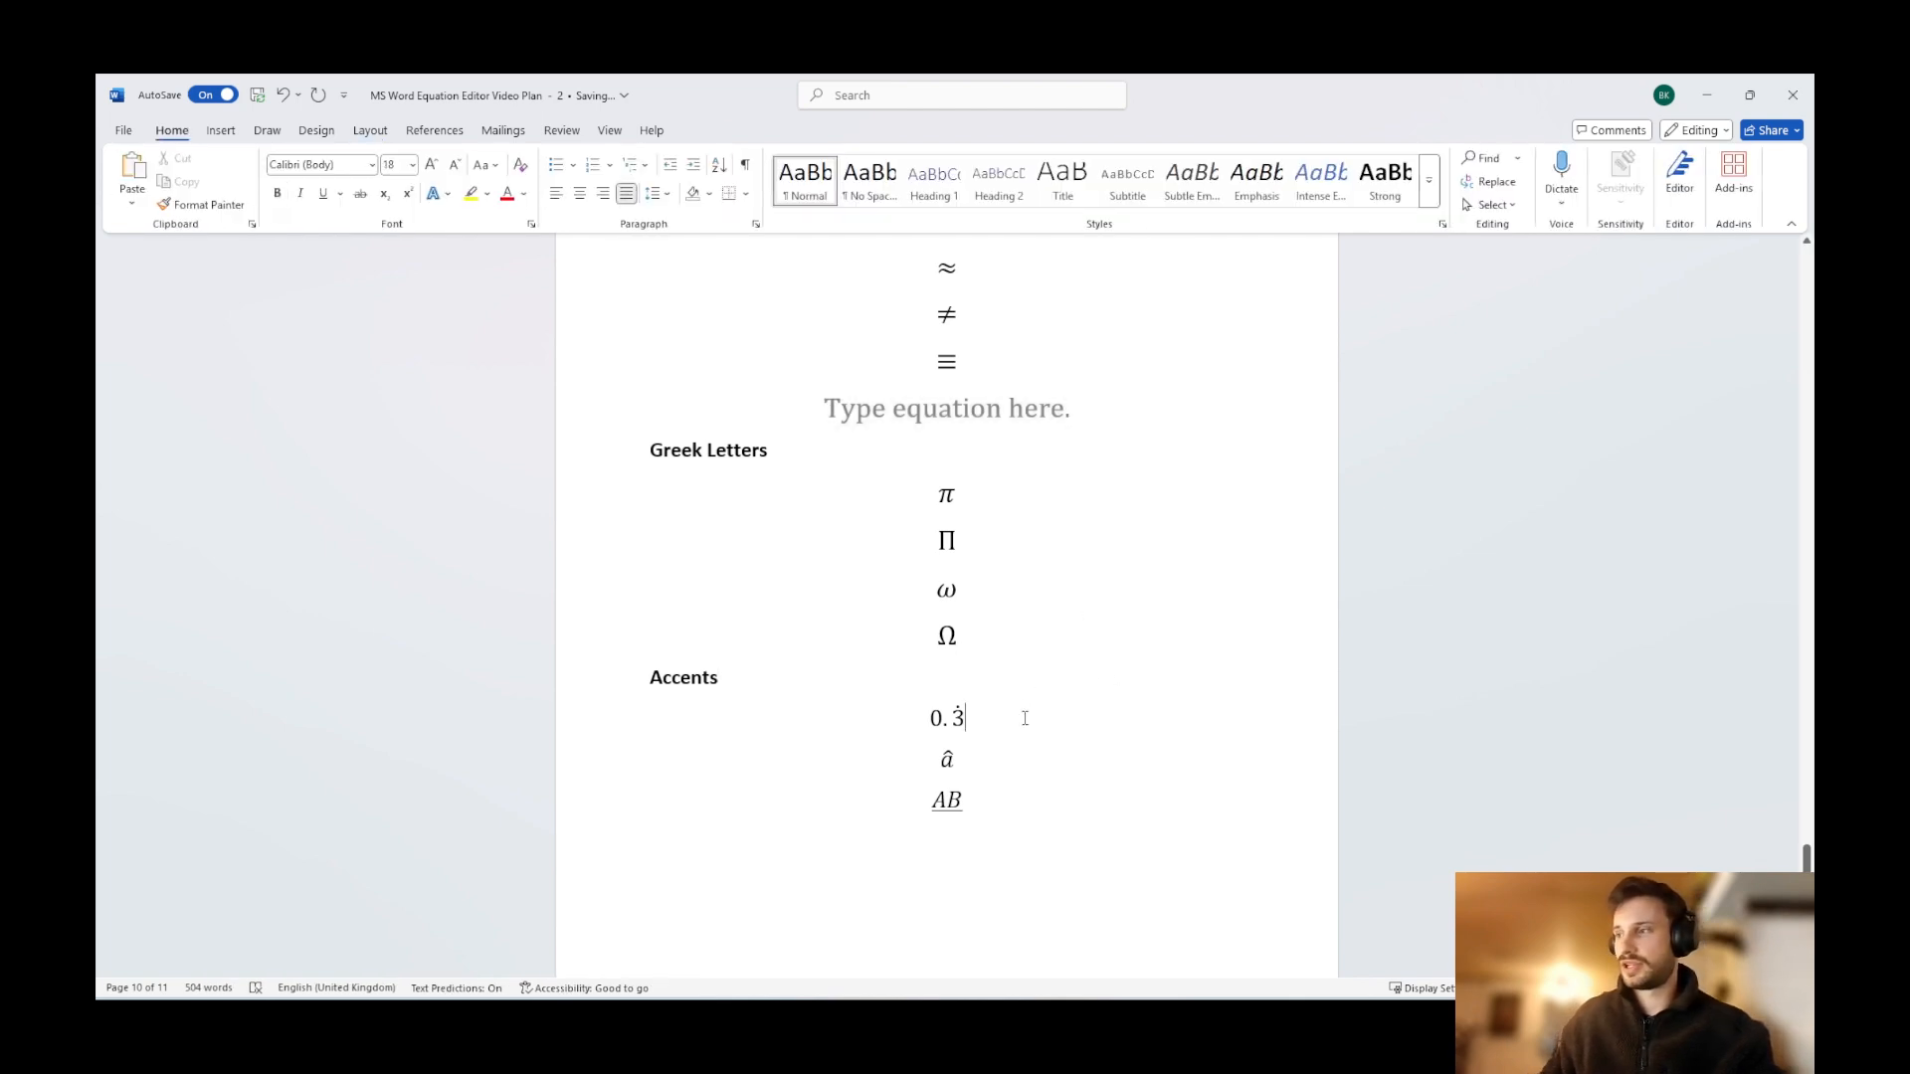
From the capital pi equation, examine the command names in the Basic Math symbol gallery and the available Script structures.
{"action": "left_click", "coordinate": [937, 540]}
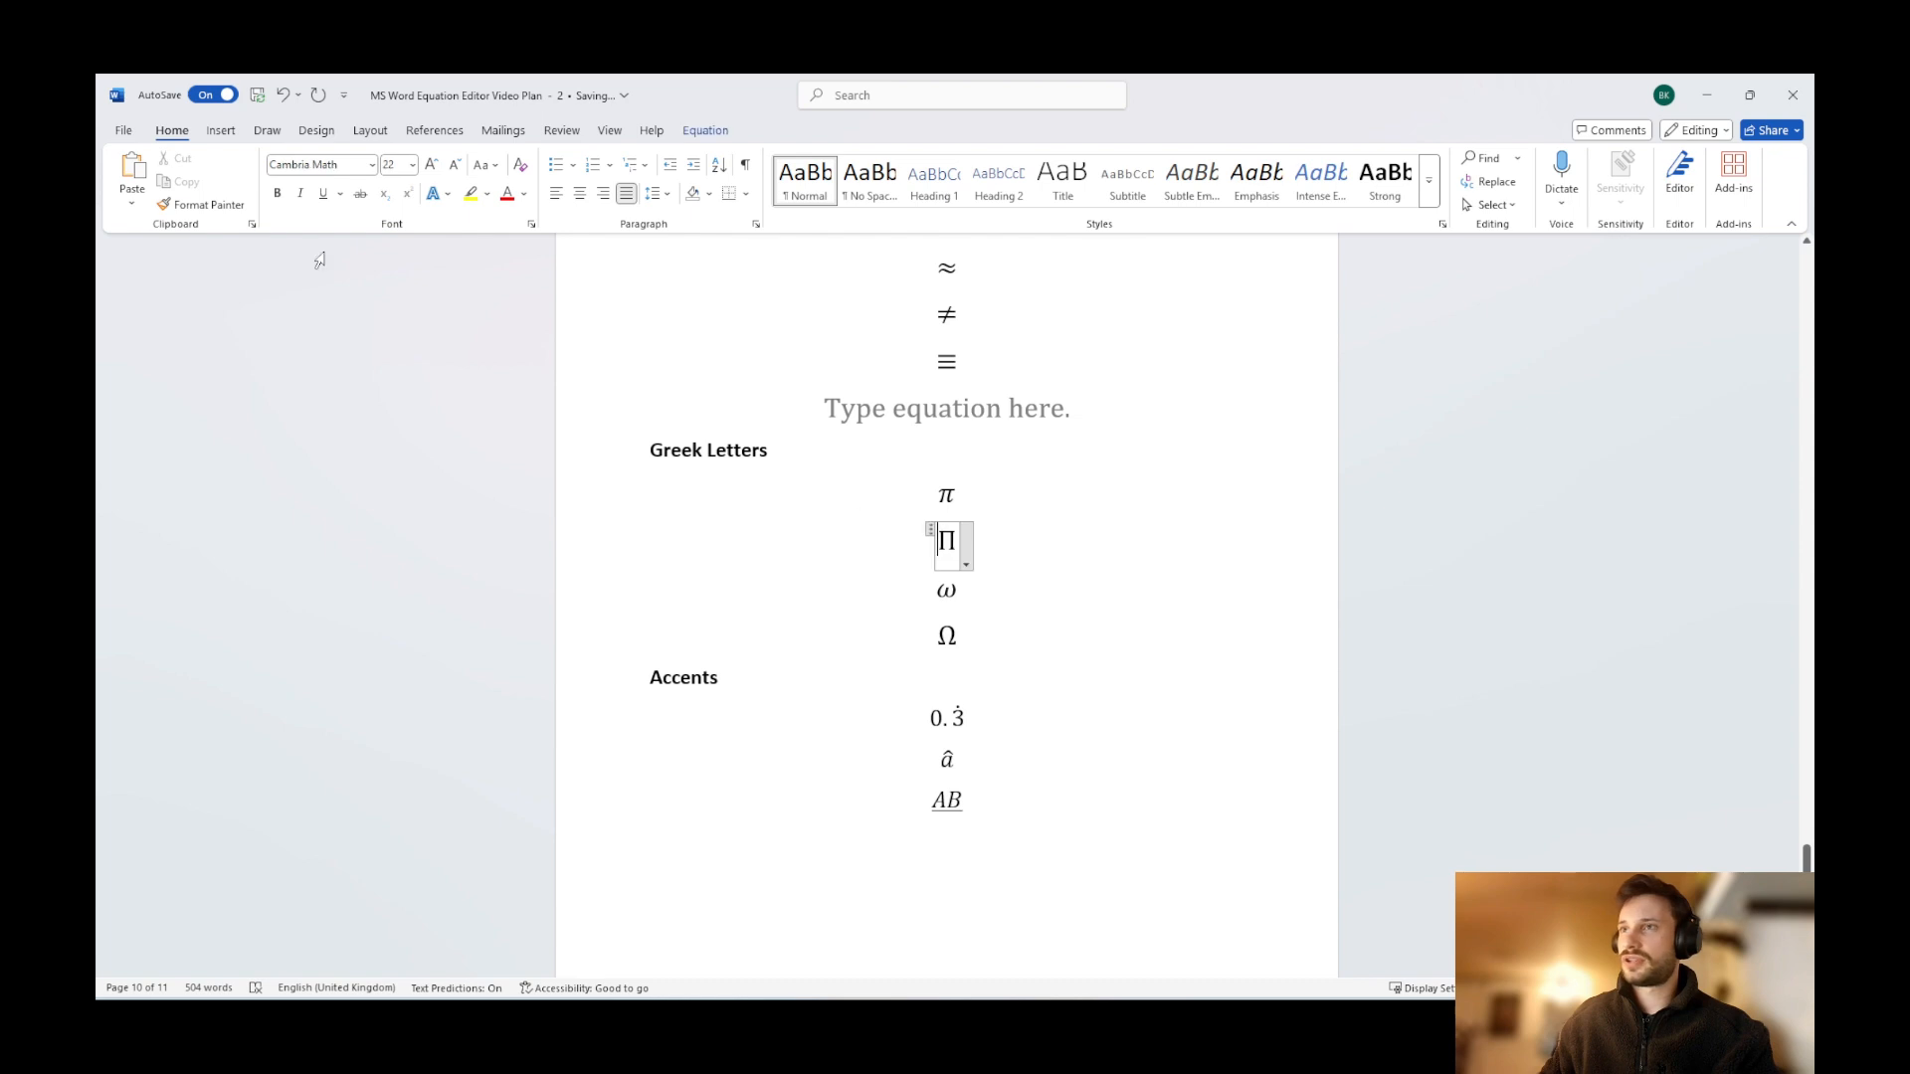
{"action": "left_click", "coordinate": [705, 130]}
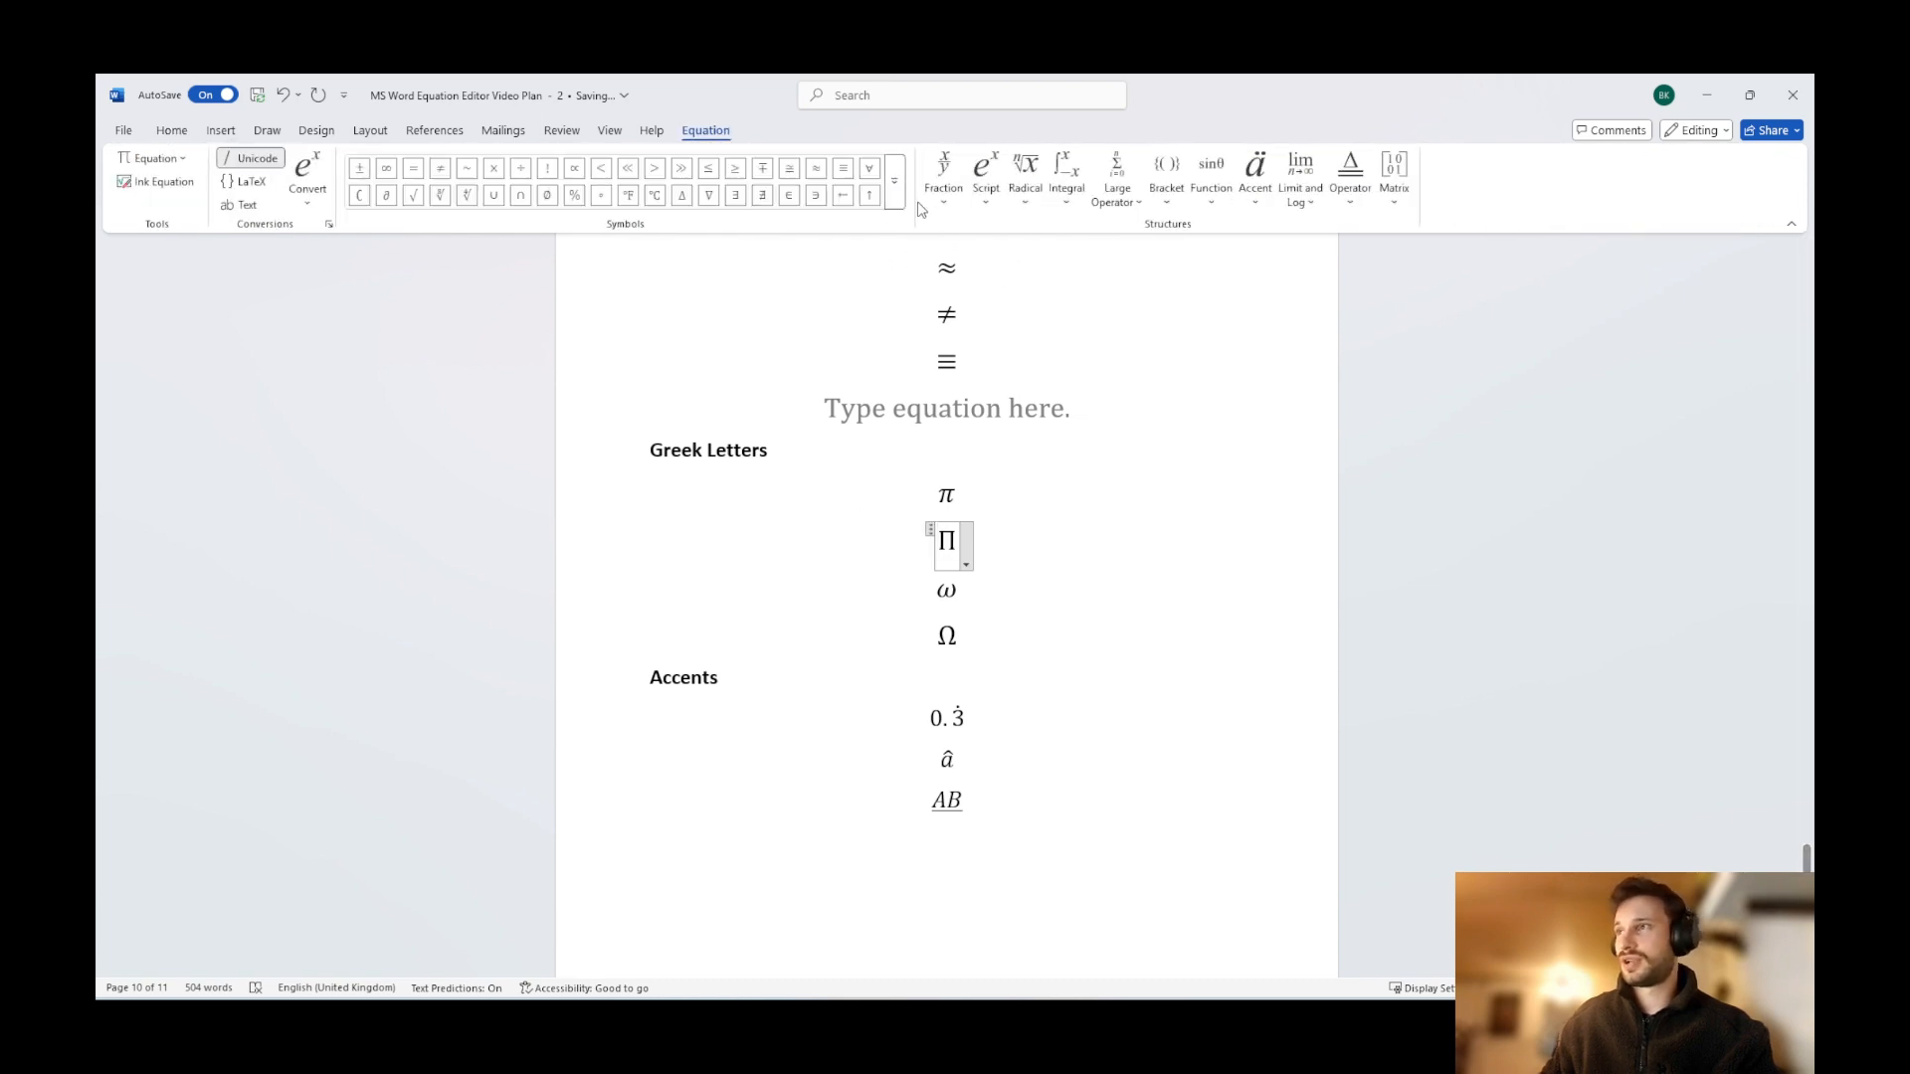
{"action": "left_click", "coordinate": [895, 181]}
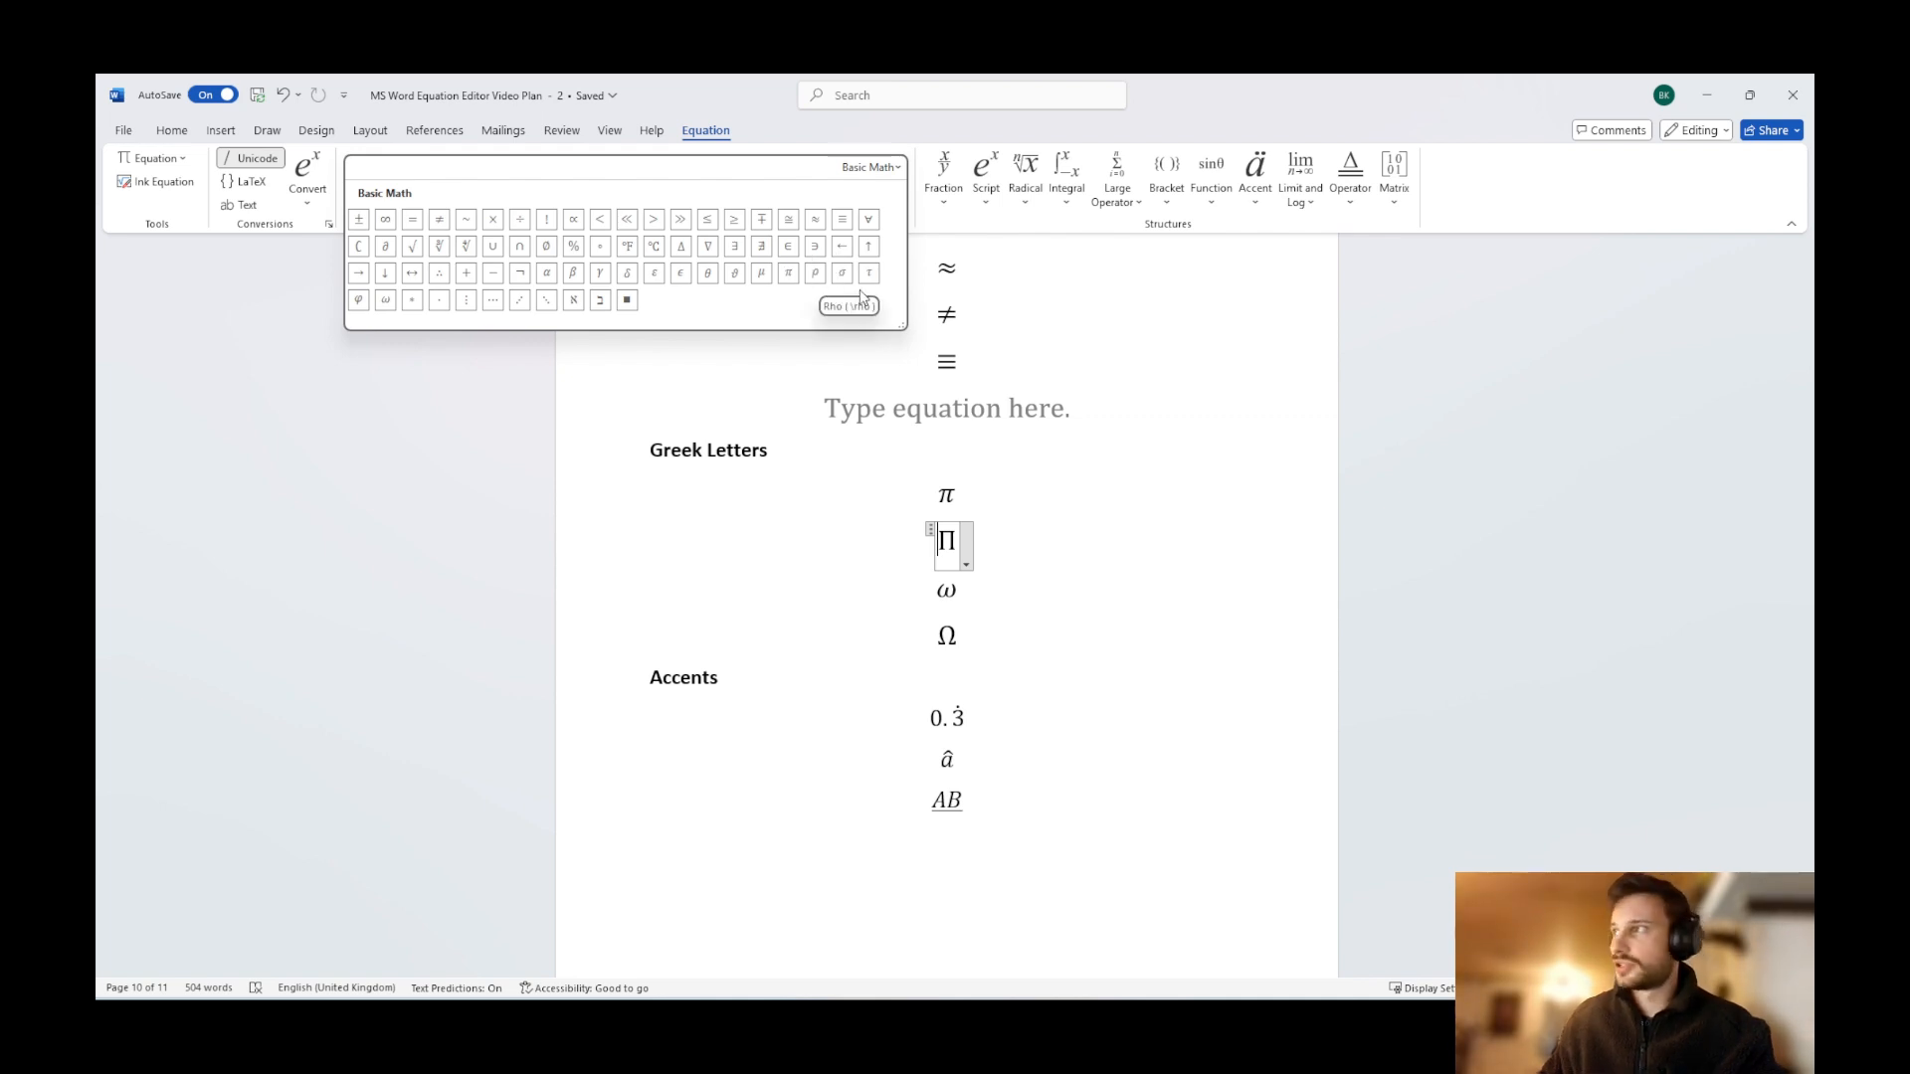
{"action": "left_click", "coordinate": [986, 189]}
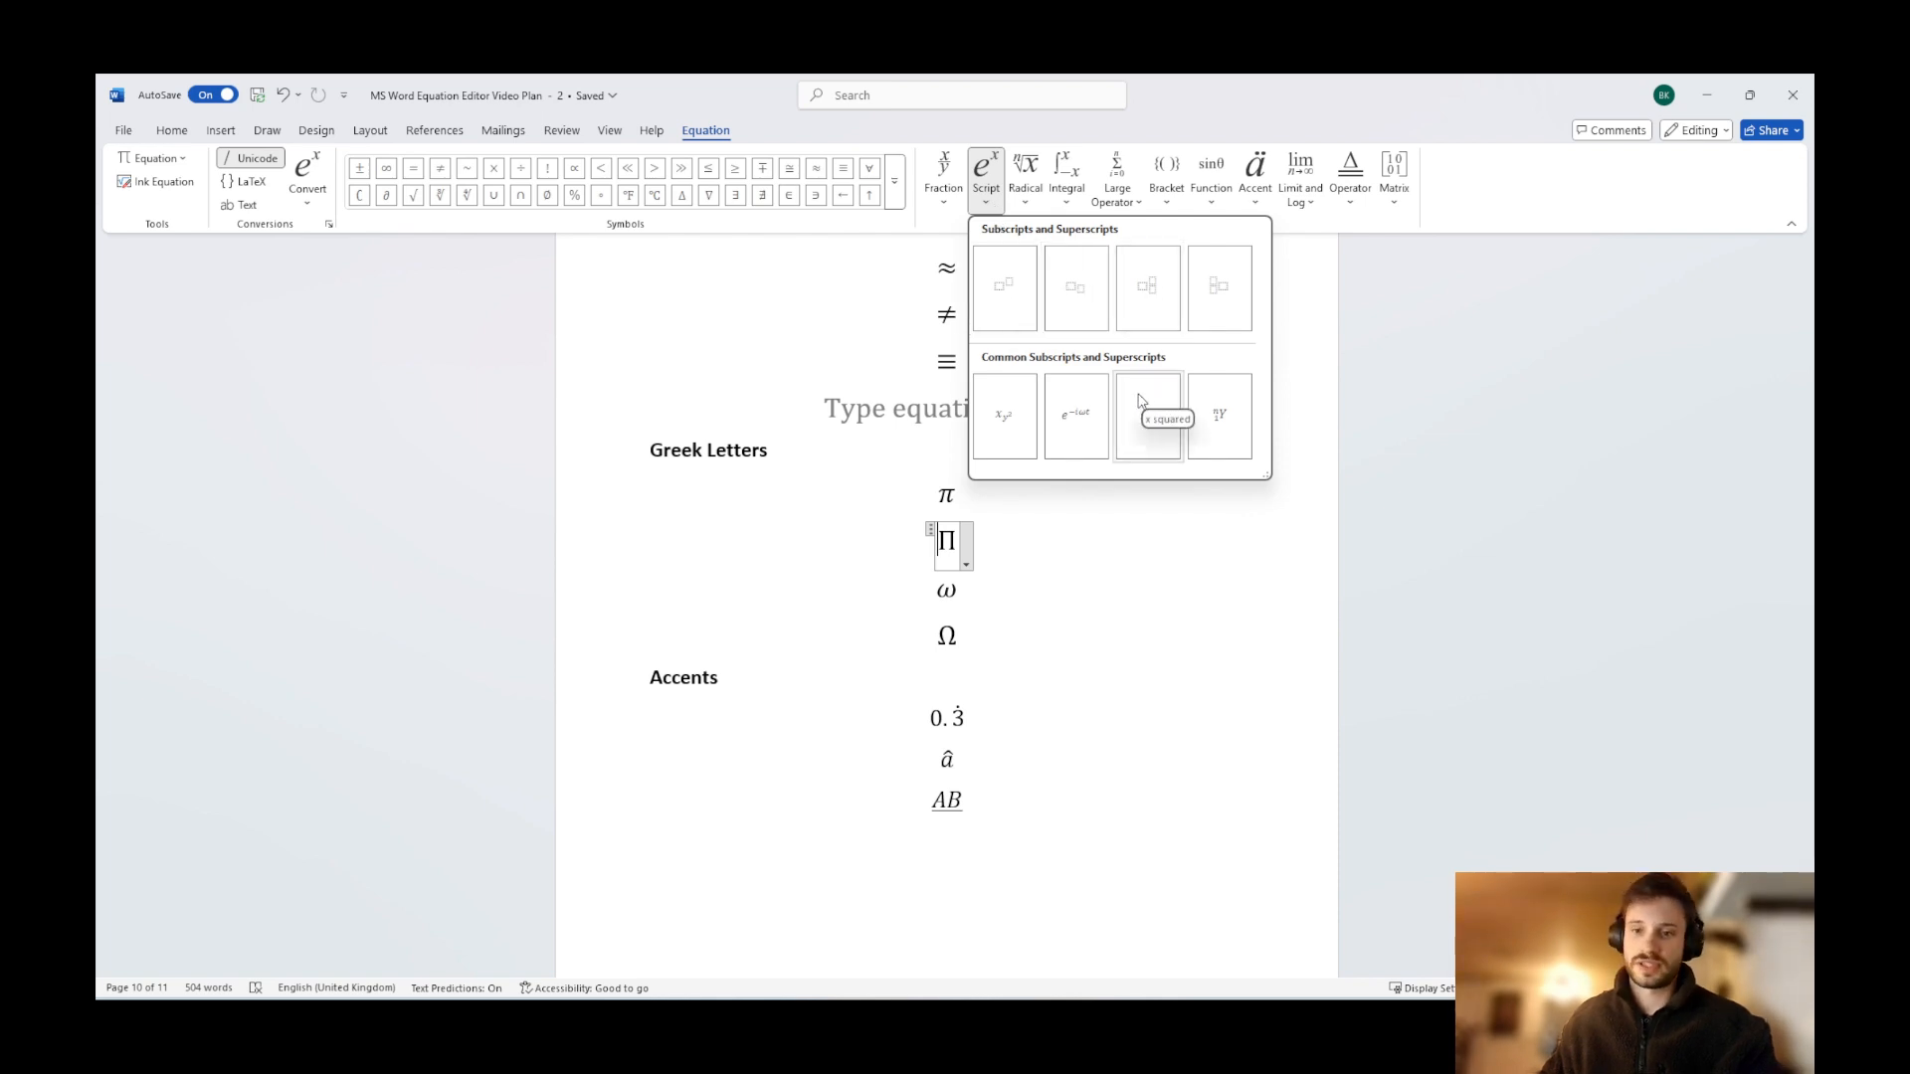
{"action": "left_click", "coordinate": [807, 627]}
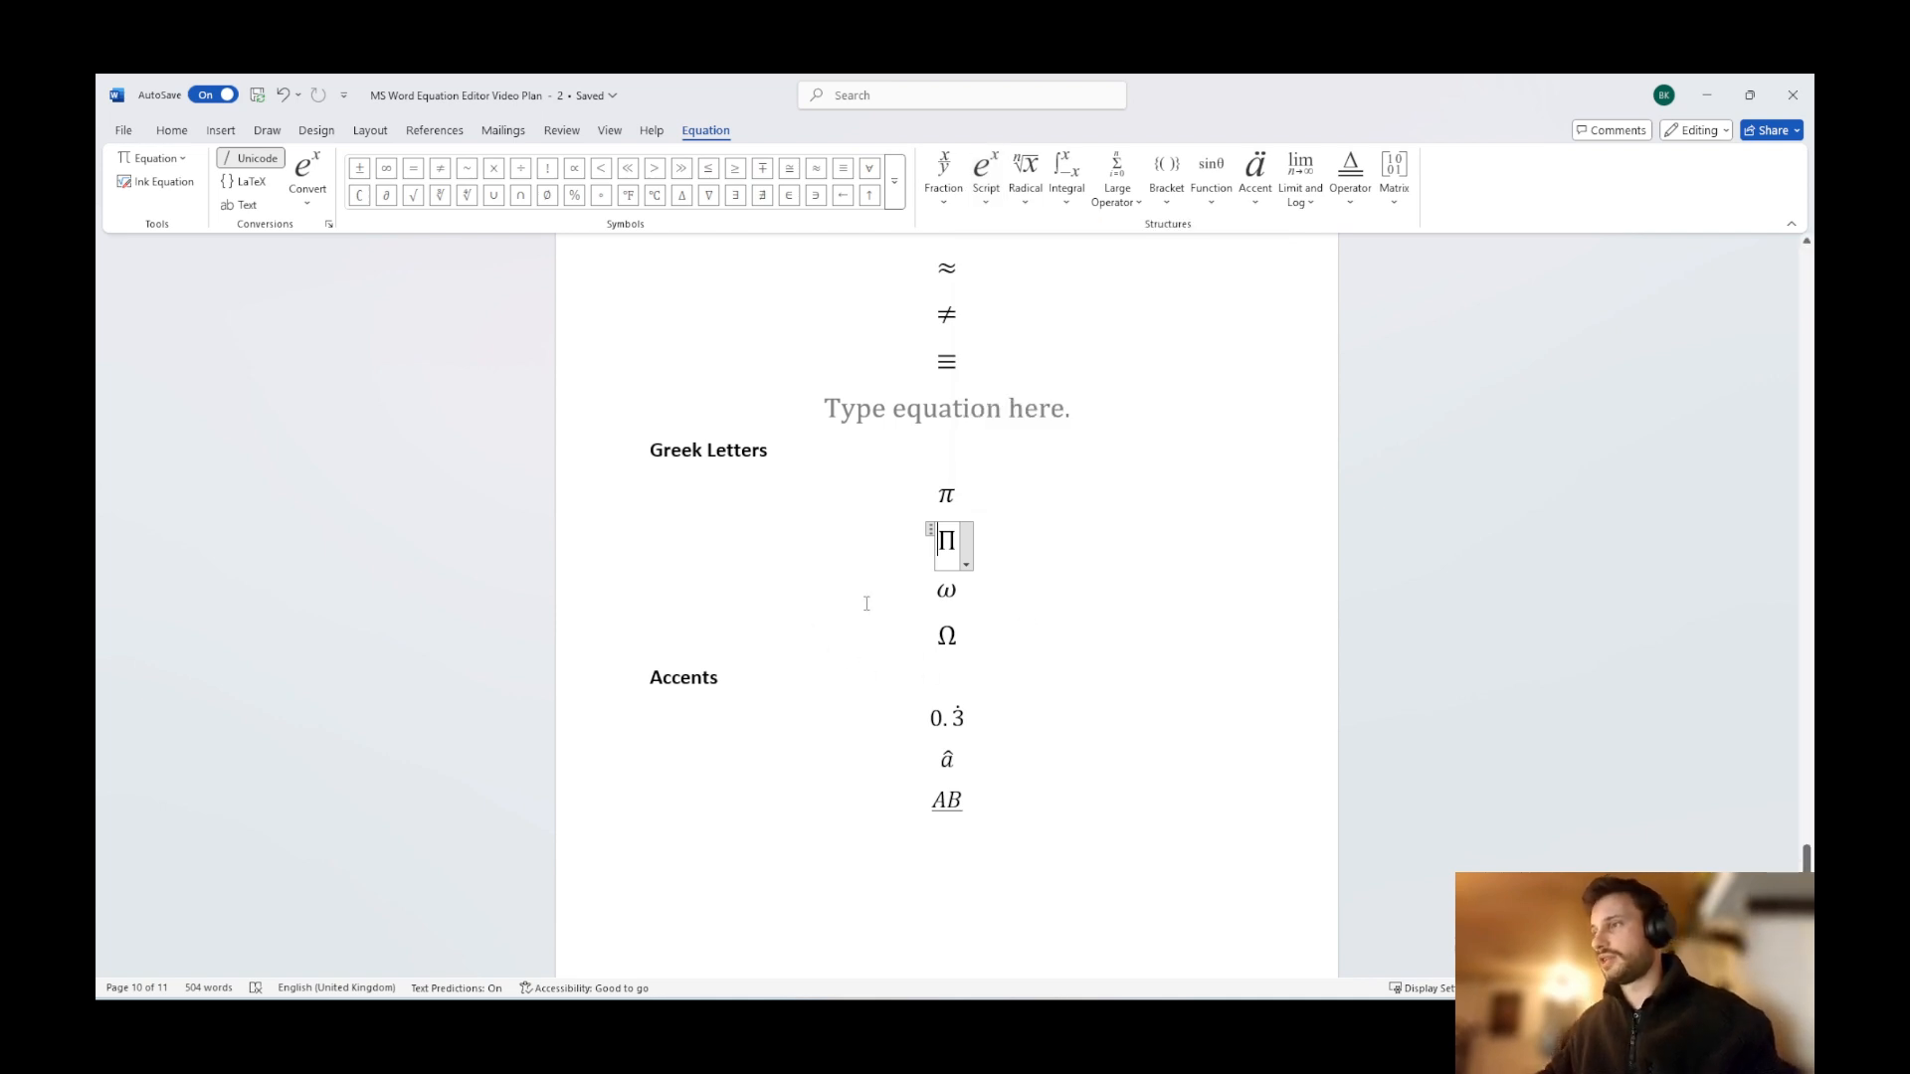
Leave the equation and view the practice equations under the Try It Yourself!!! heading on the next page.
{"action": "left_click", "coordinate": [1129, 609]}
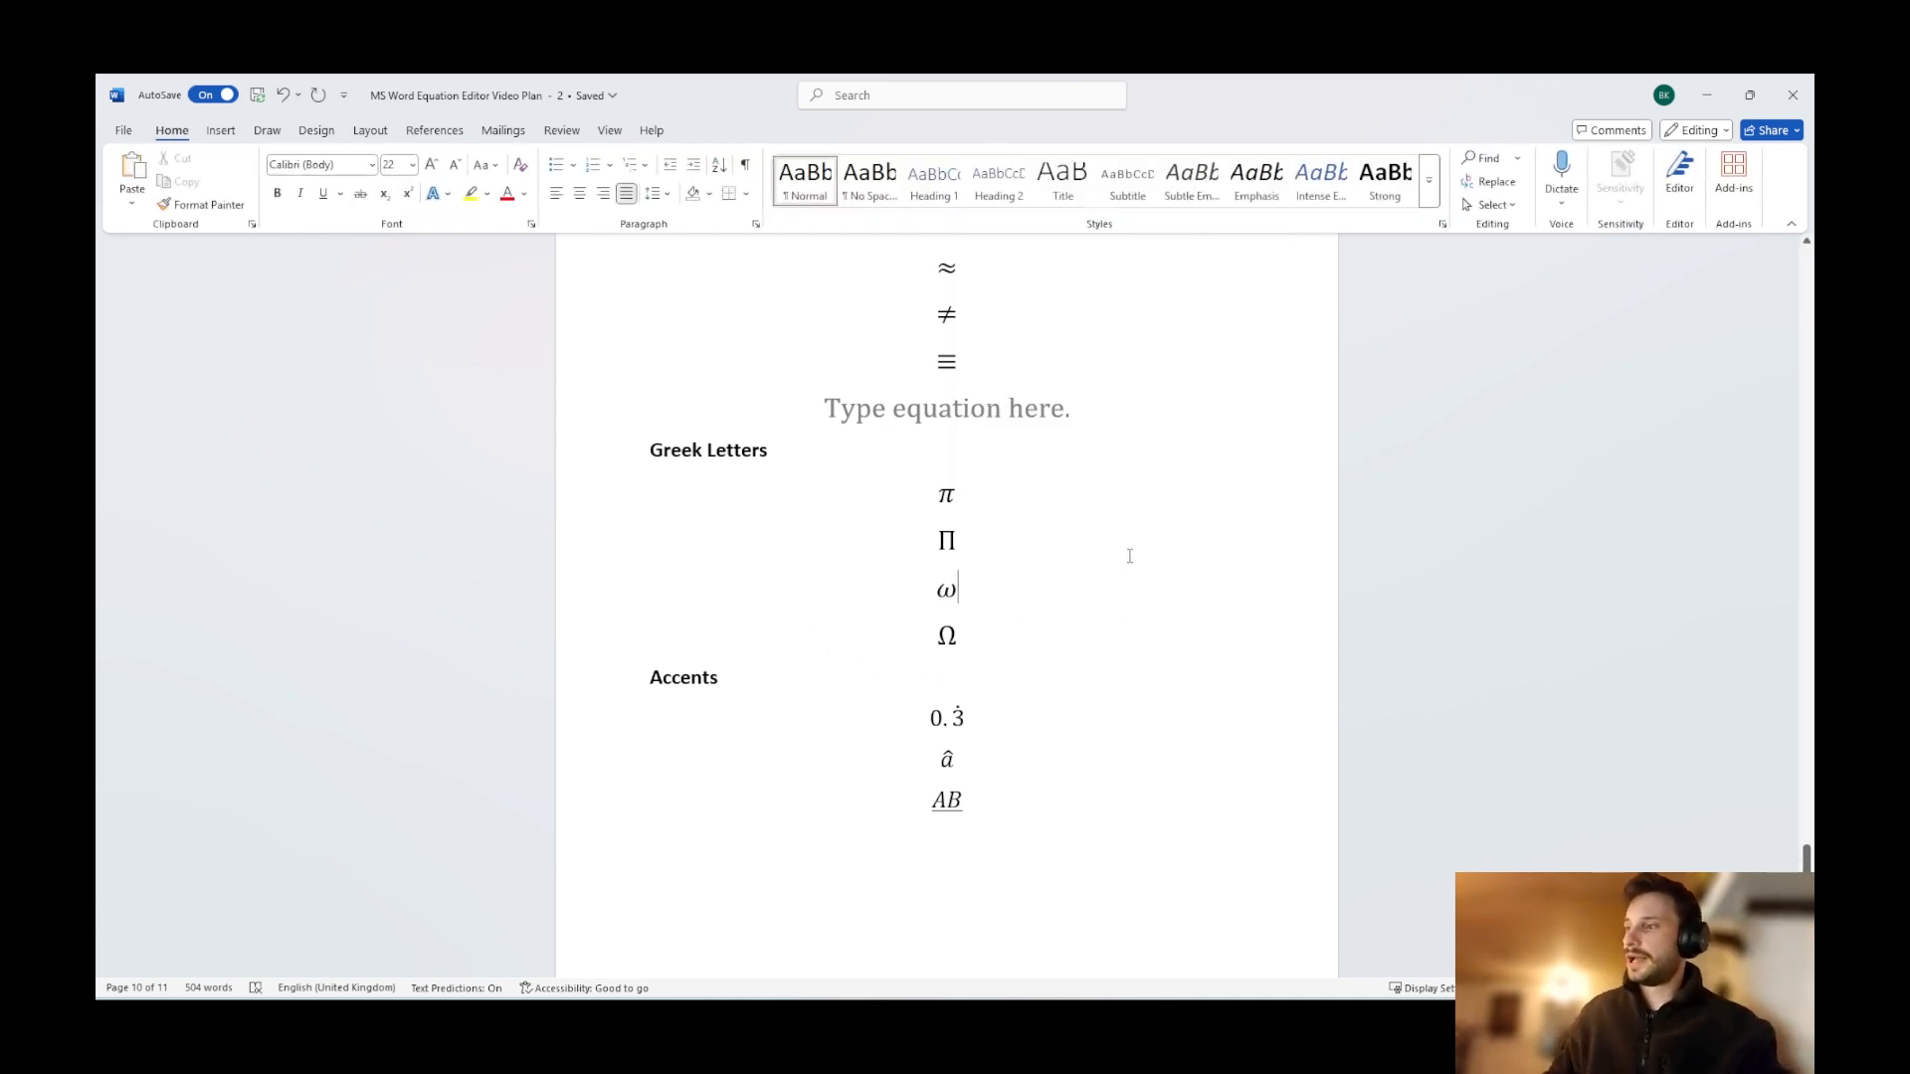
{"action": "scroll", "coordinate": [1129, 555], "scroll_direction": "down", "scroll_amount": 10}
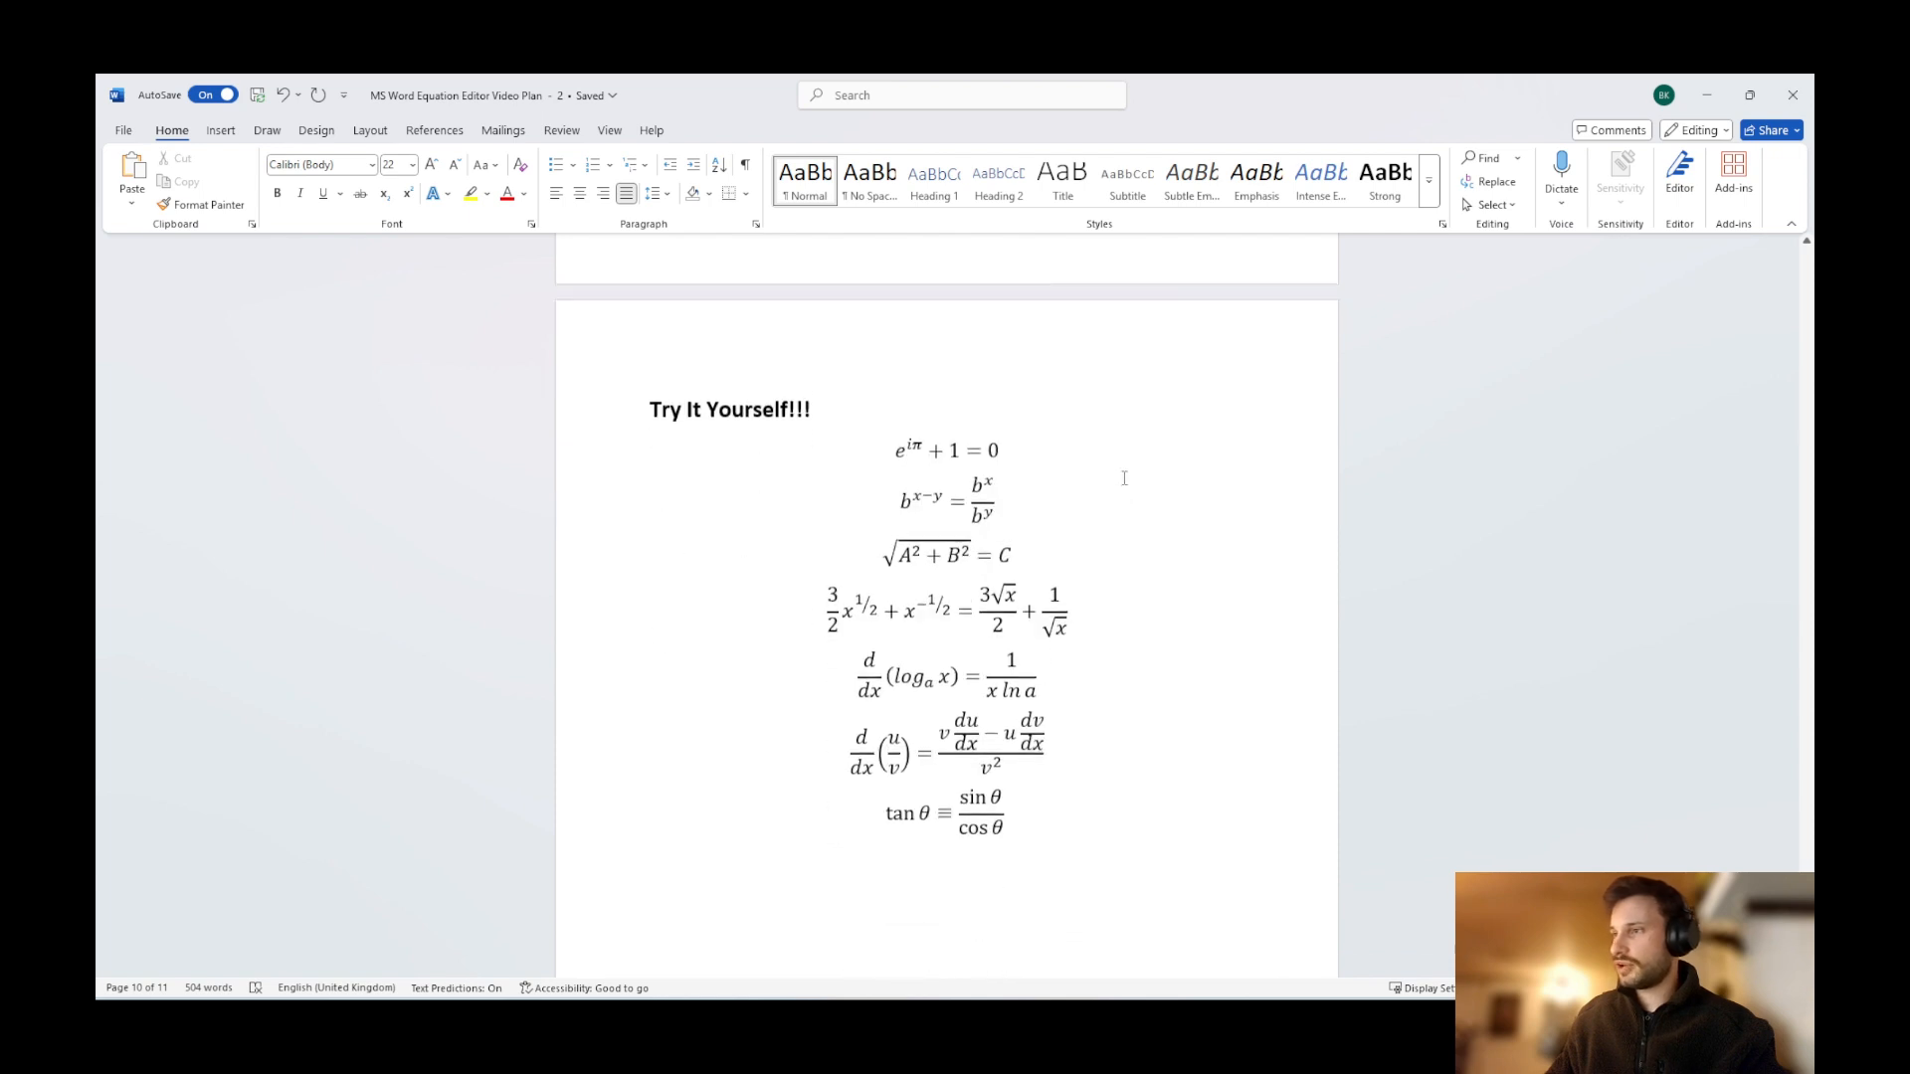